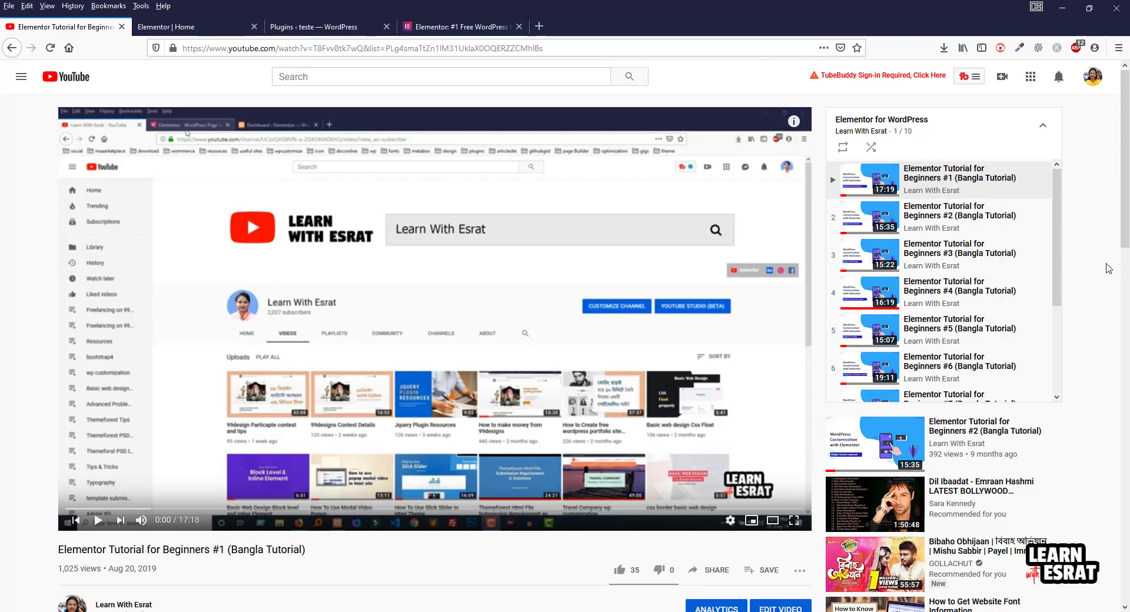
scroll(379, 329, down, 4)
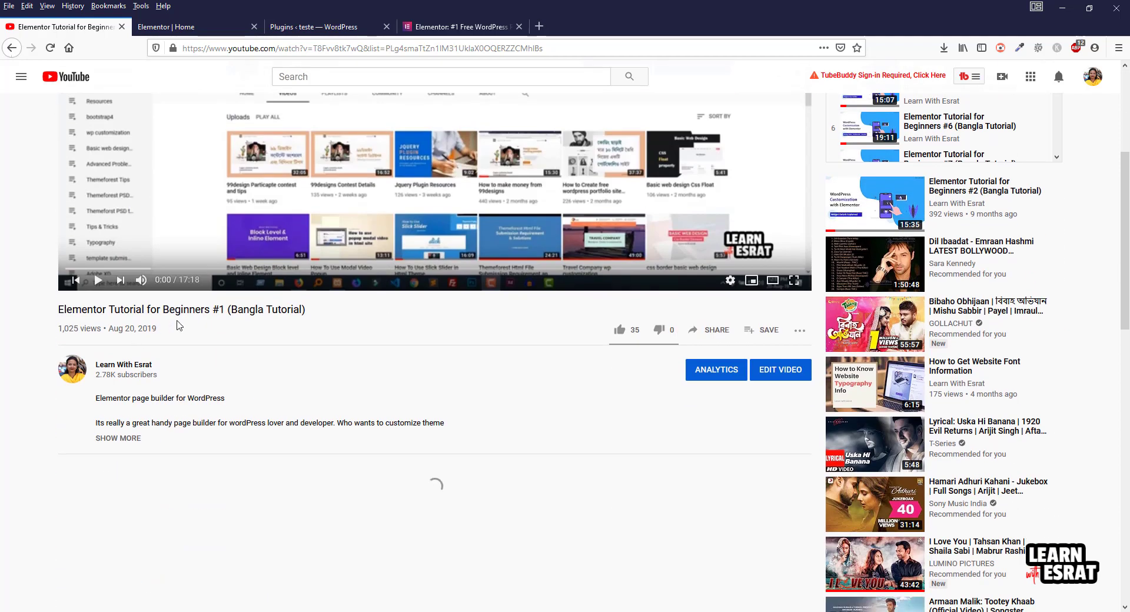
scroll(180, 326, up, 4)
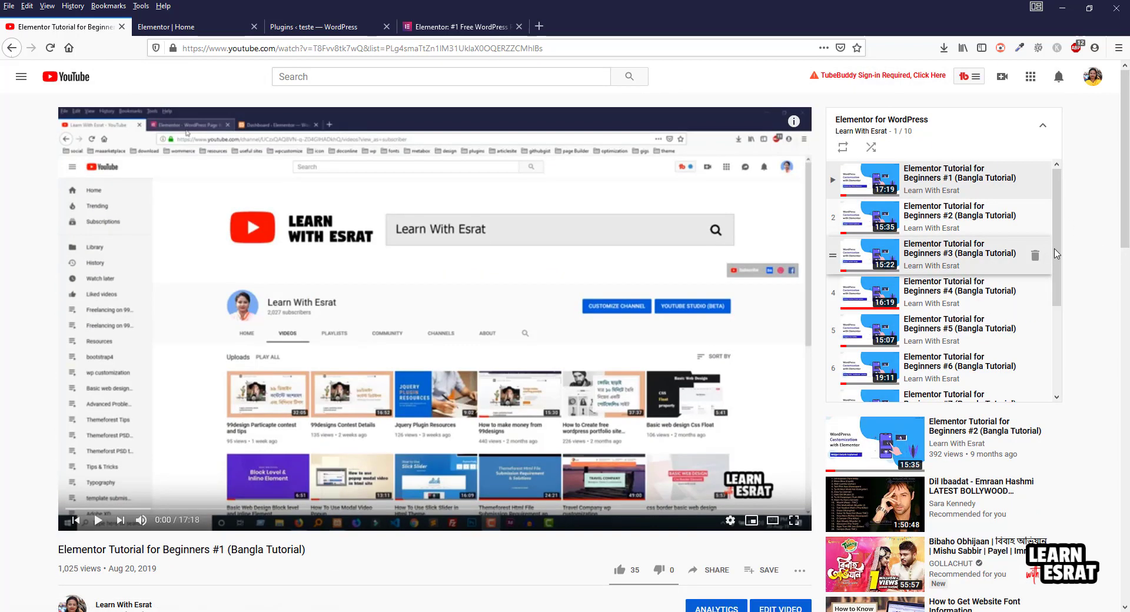
drag(1056, 253, 1079, 225)
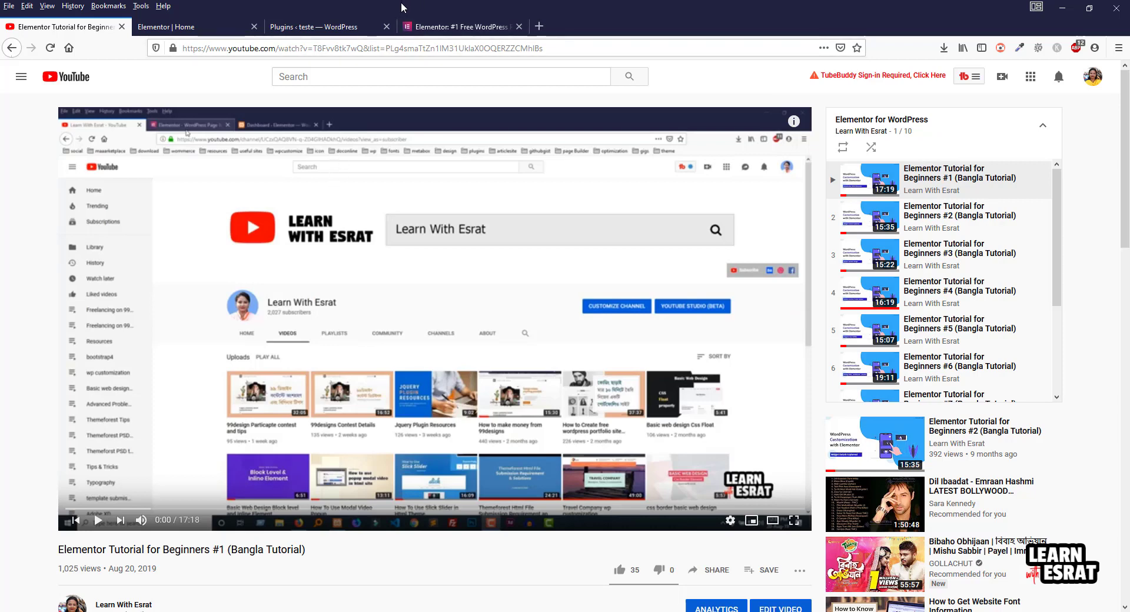
Search for "hello" among the new themes that can be added to the teste WordPress site
click(216, 33)
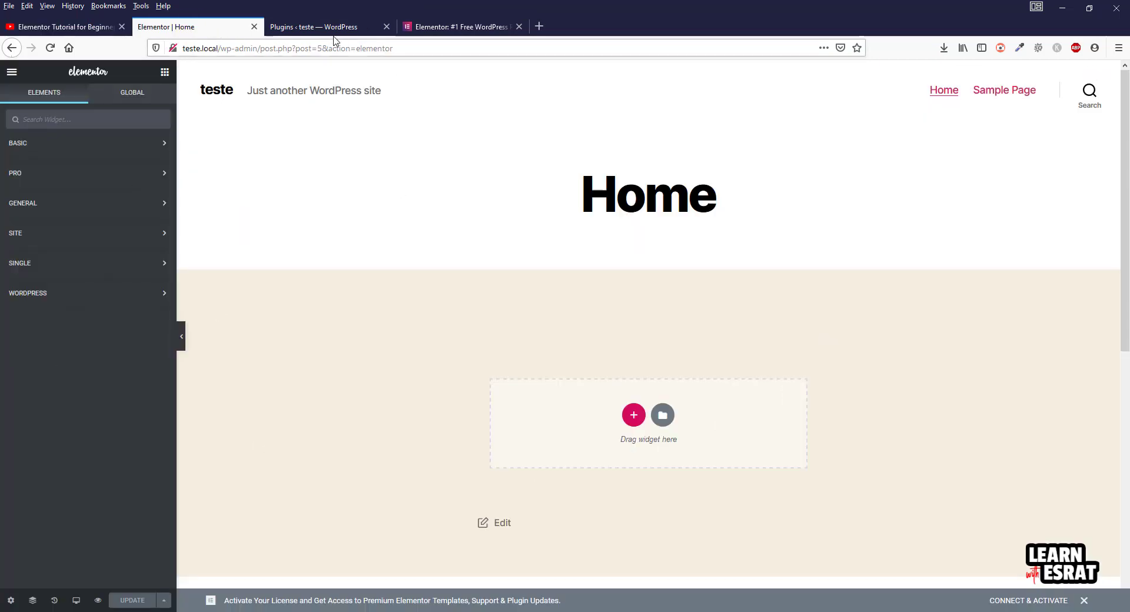
click(333, 32)
mouse_move(43, 261)
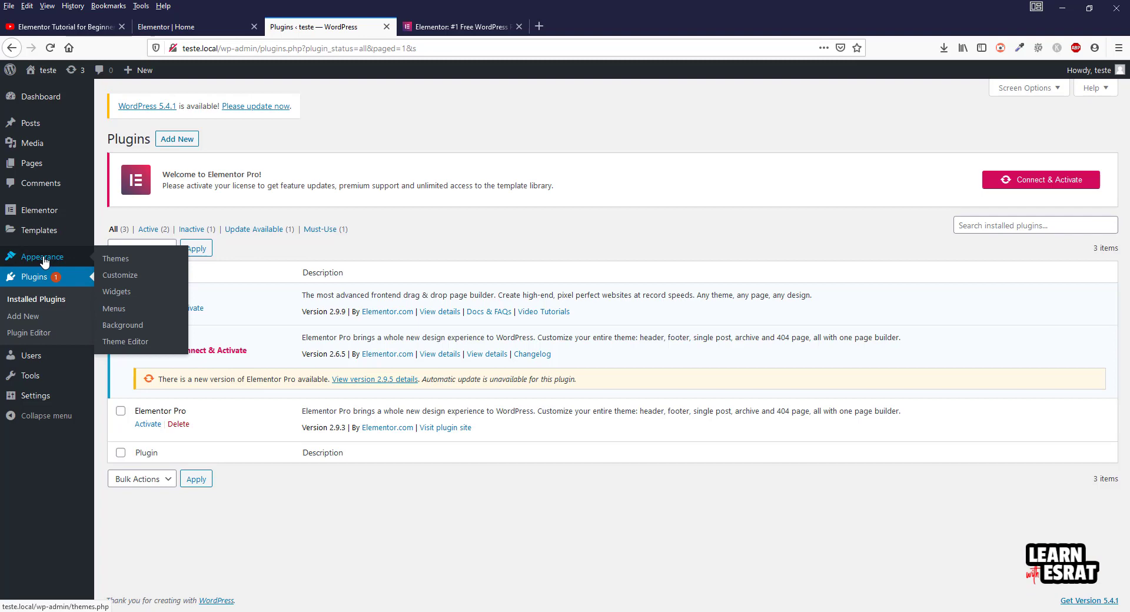
click(130, 260)
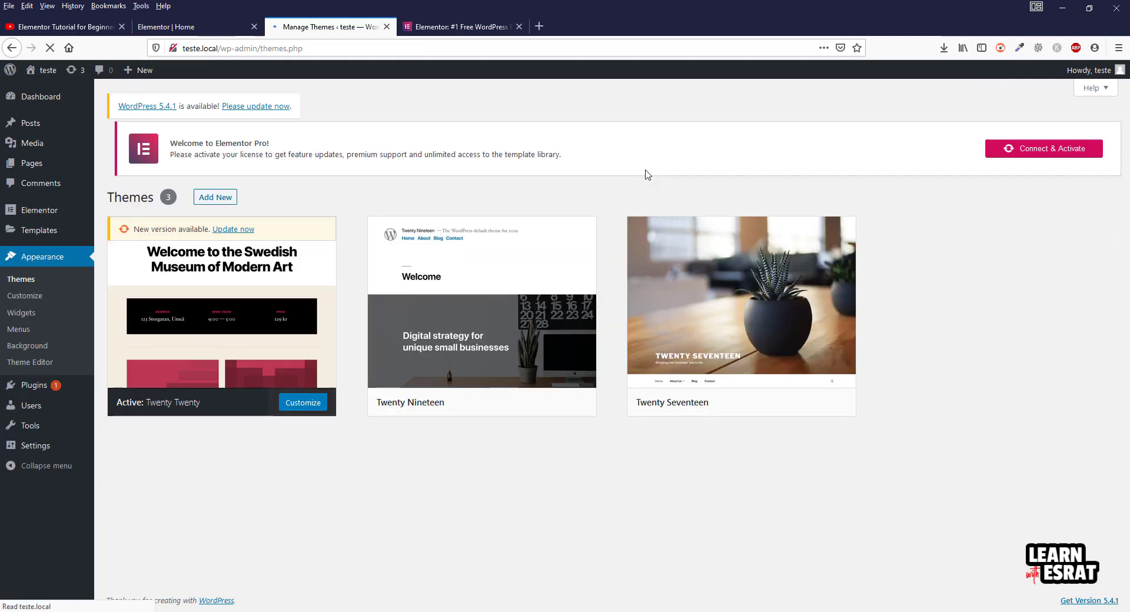
click(231, 142)
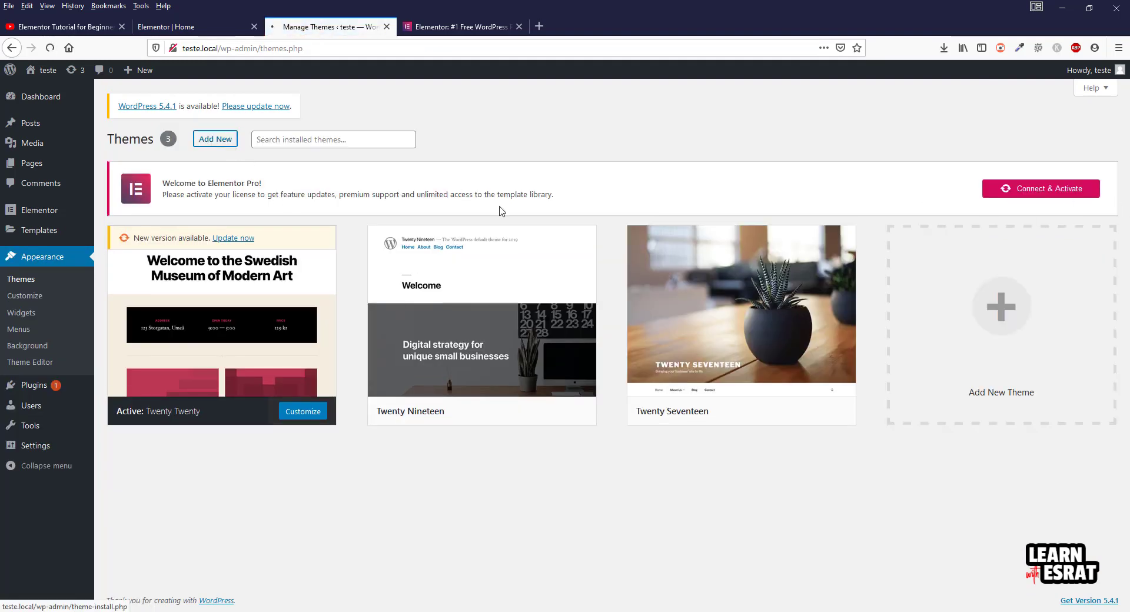
click(1004, 240)
text(hello)
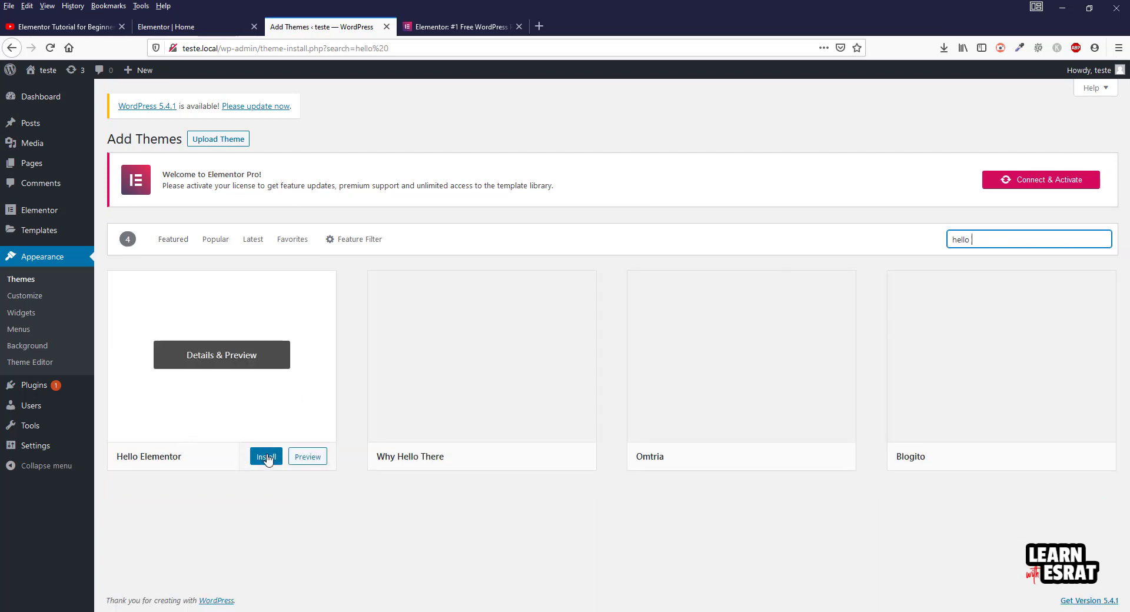
Install the Hello Elementor theme and activate it on the site
click(262, 457)
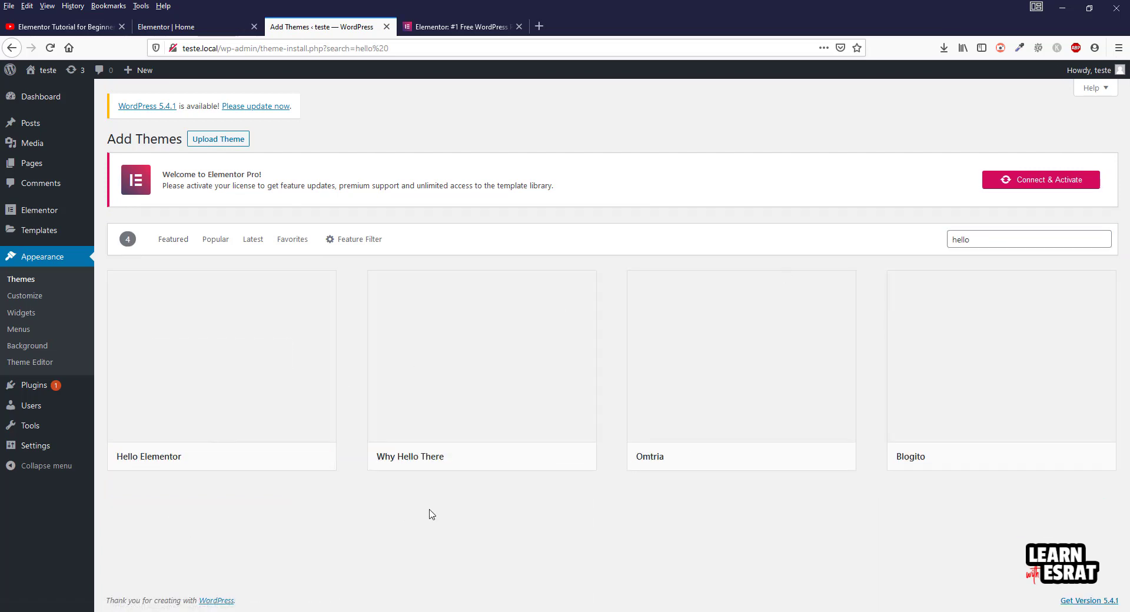
mouse_move(198, 397)
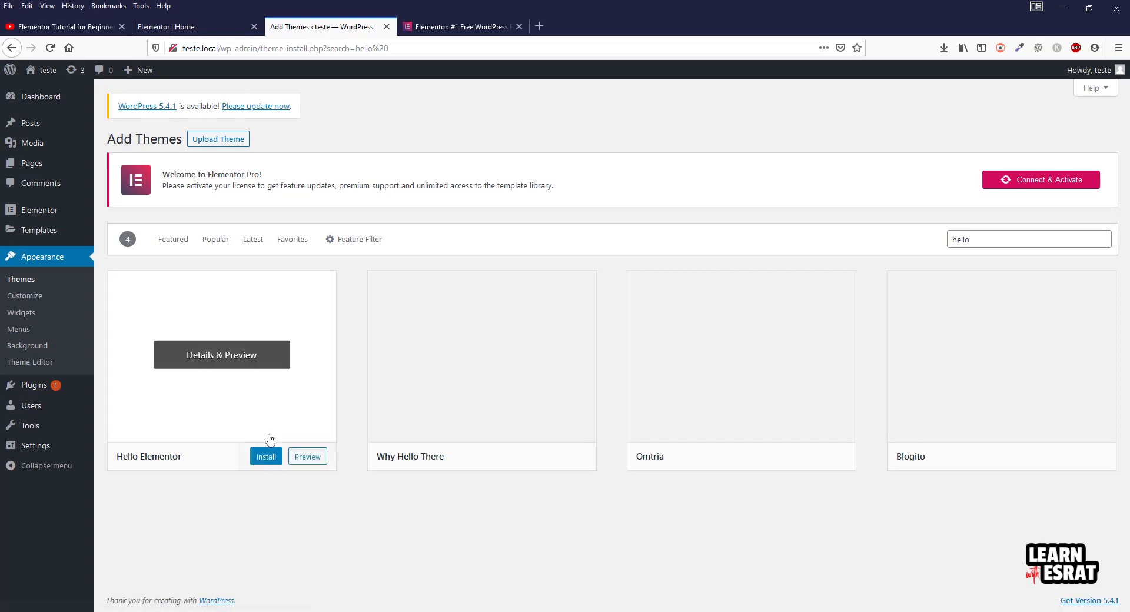
click(267, 457)
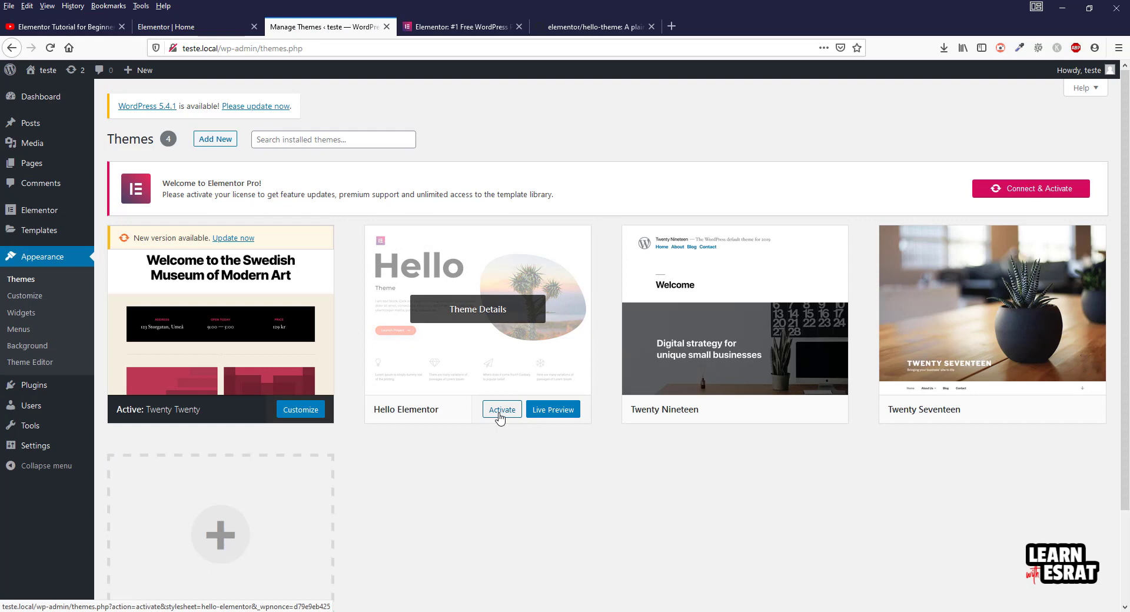
click(499, 413)
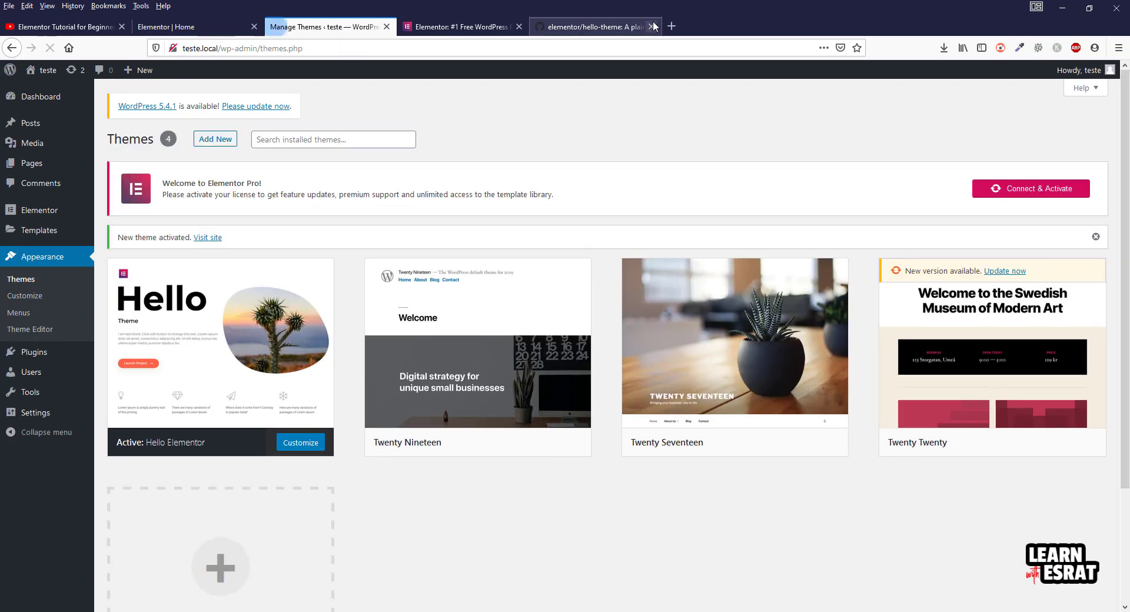
Close the elementor/hello-theme page and reload the Home page in the Elementor editor
click(653, 26)
click(230, 26)
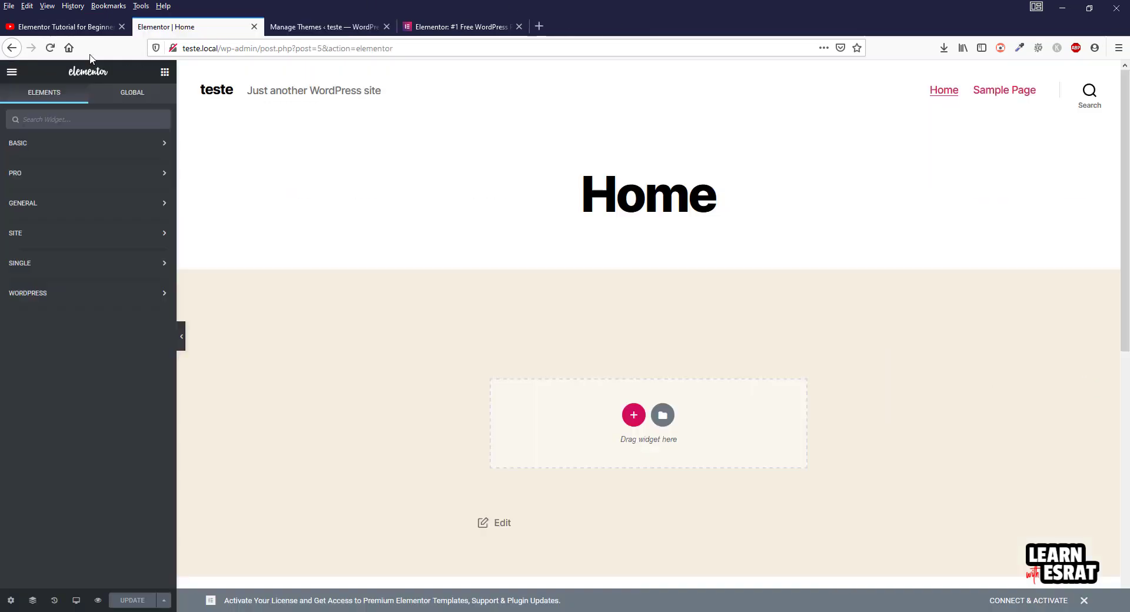
click(50, 51)
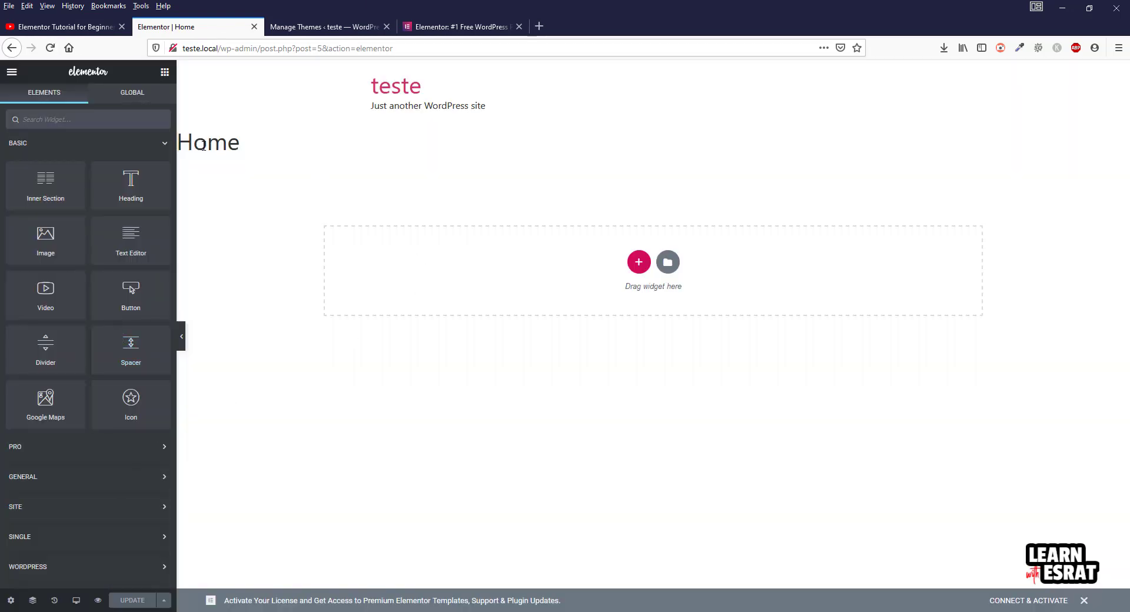
Set the Home page's layout to Elementor Full Width
click(10, 601)
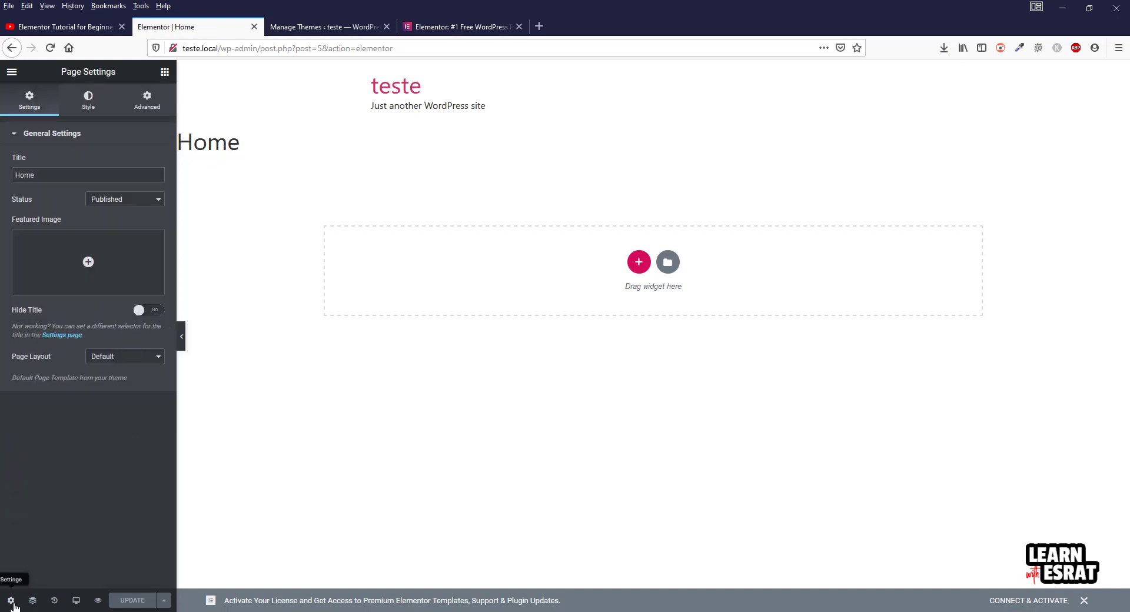
click(150, 360)
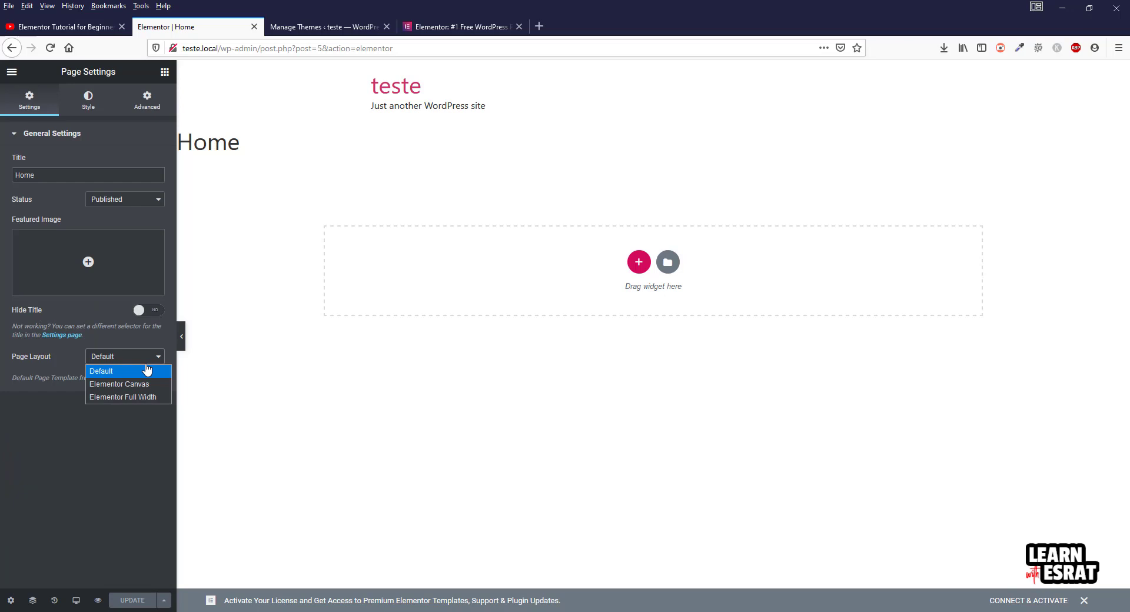
click(129, 398)
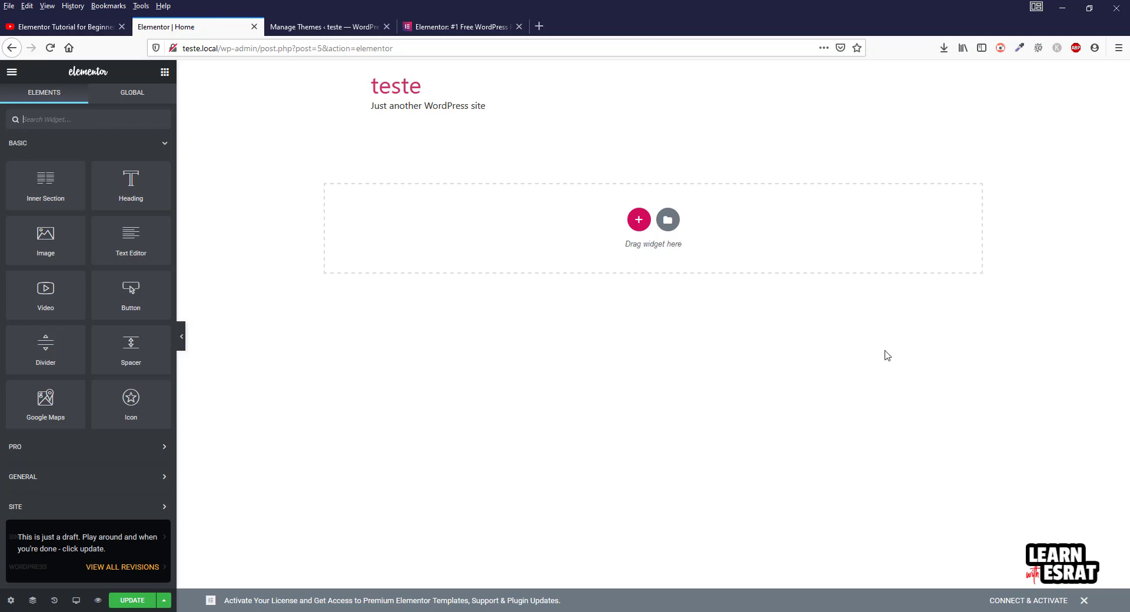
Examine the elementor.com homepage, from its hero banner down to the design and marketing sections
click(465, 27)
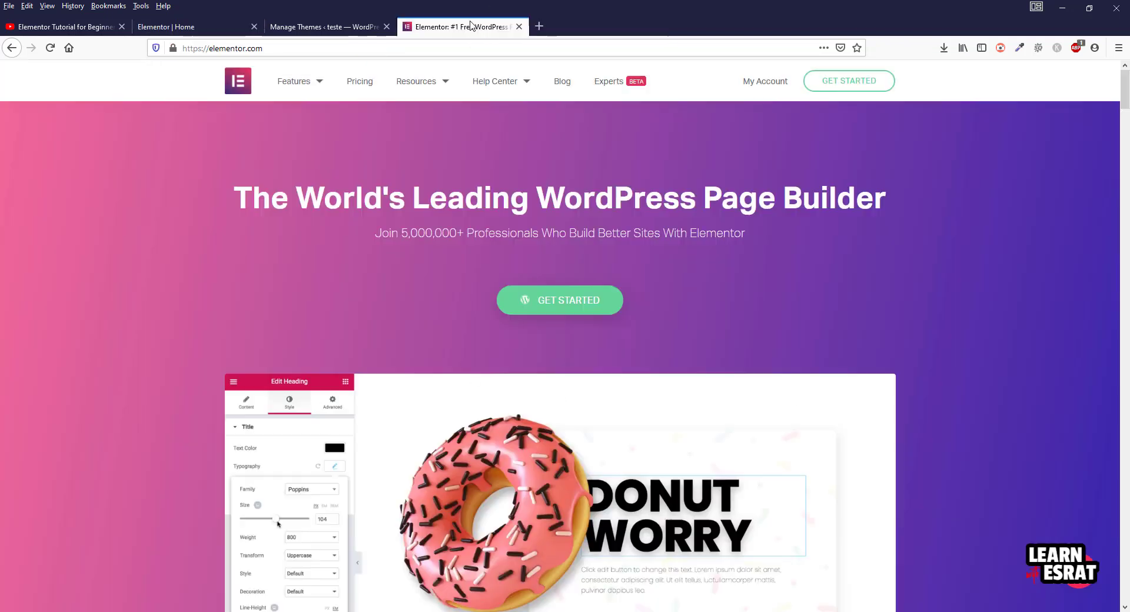
drag(1127, 94, 1127, 136)
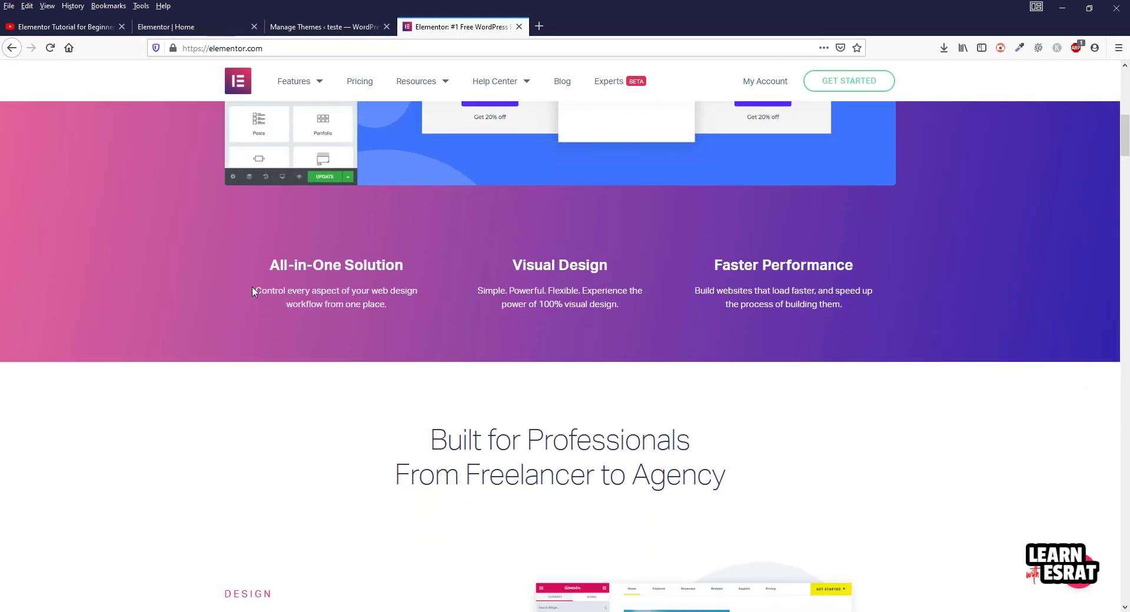
scroll(512, 382, down, 6)
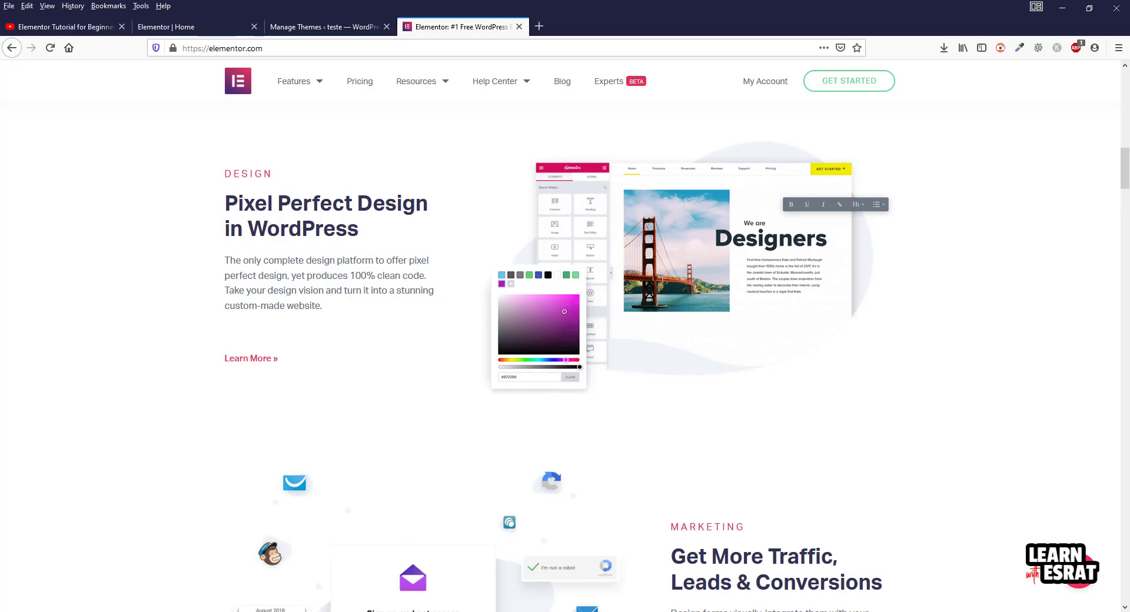
drag(1125, 168, 1127, 82)
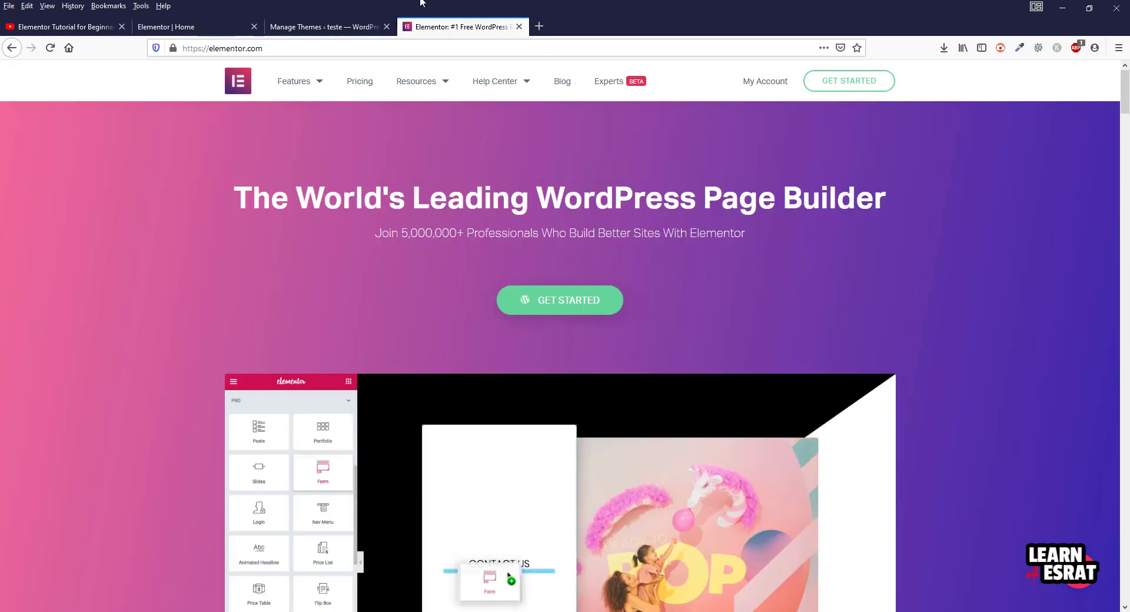
scroll(1024, 382, down, 6)
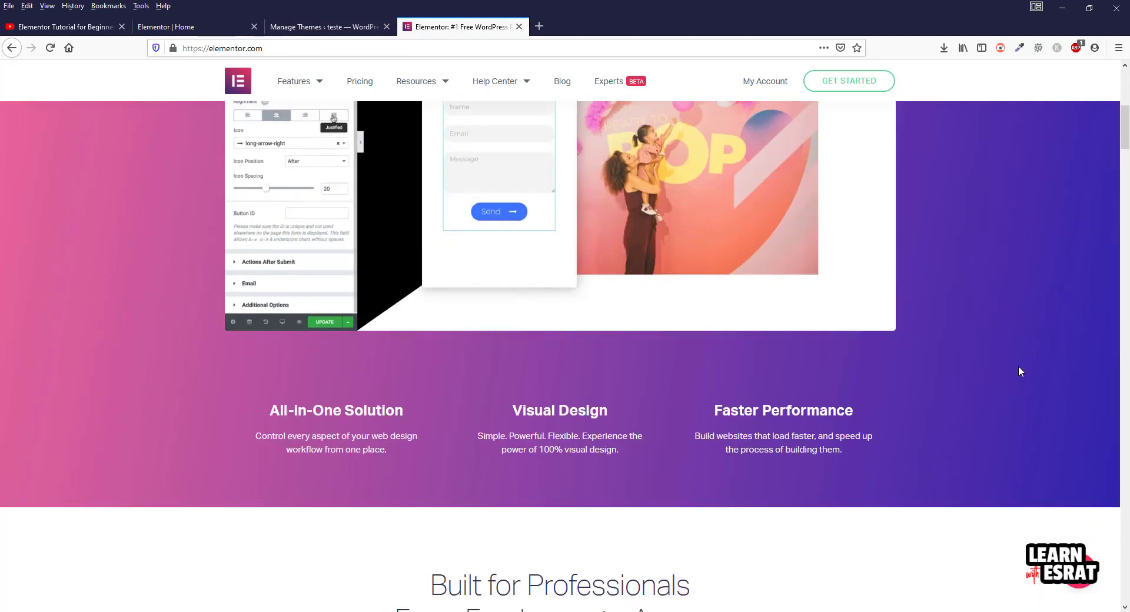
scroll(1019, 370, up, 6)
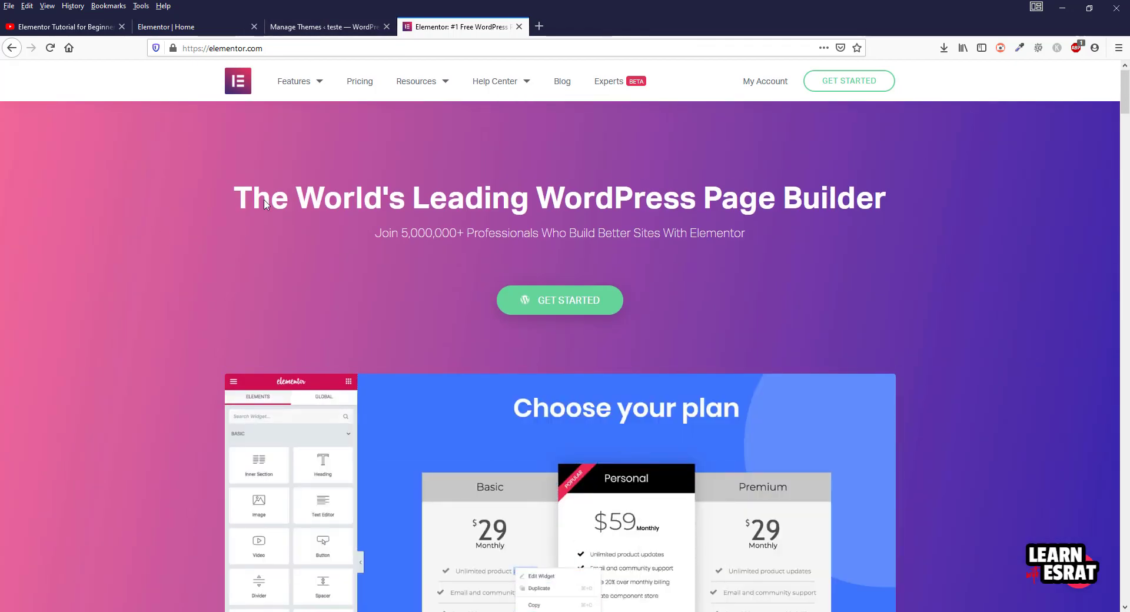
Move the Manage Themes page ahead of the Elementor editor in the browser and add a single-column section to the Home page
click(176, 26)
drag(331, 26, 162, 25)
click(318, 27)
click(637, 220)
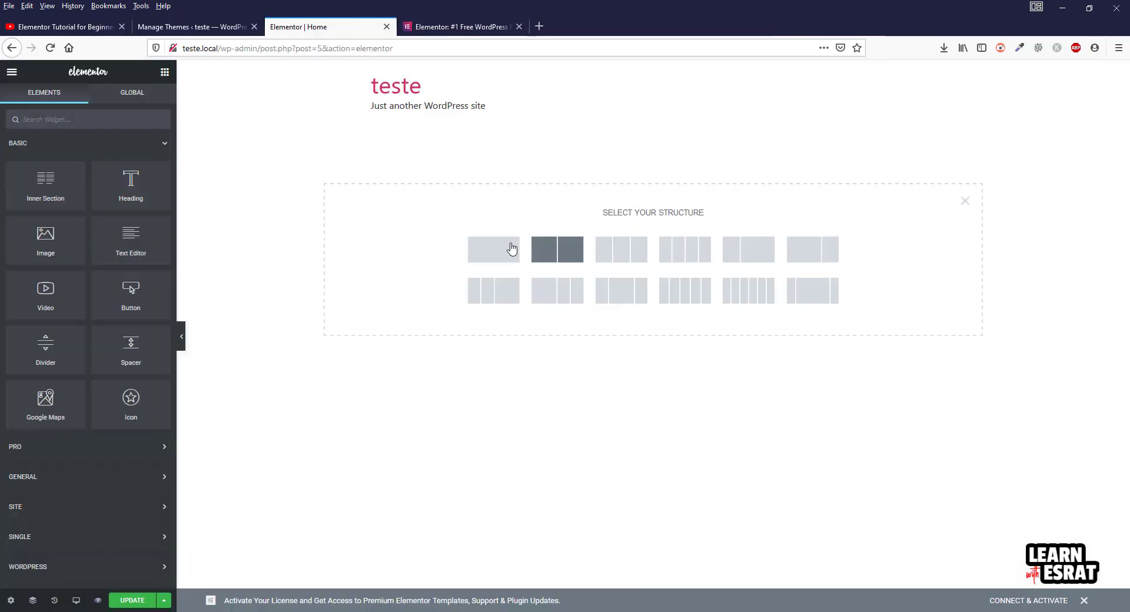
click(493, 249)
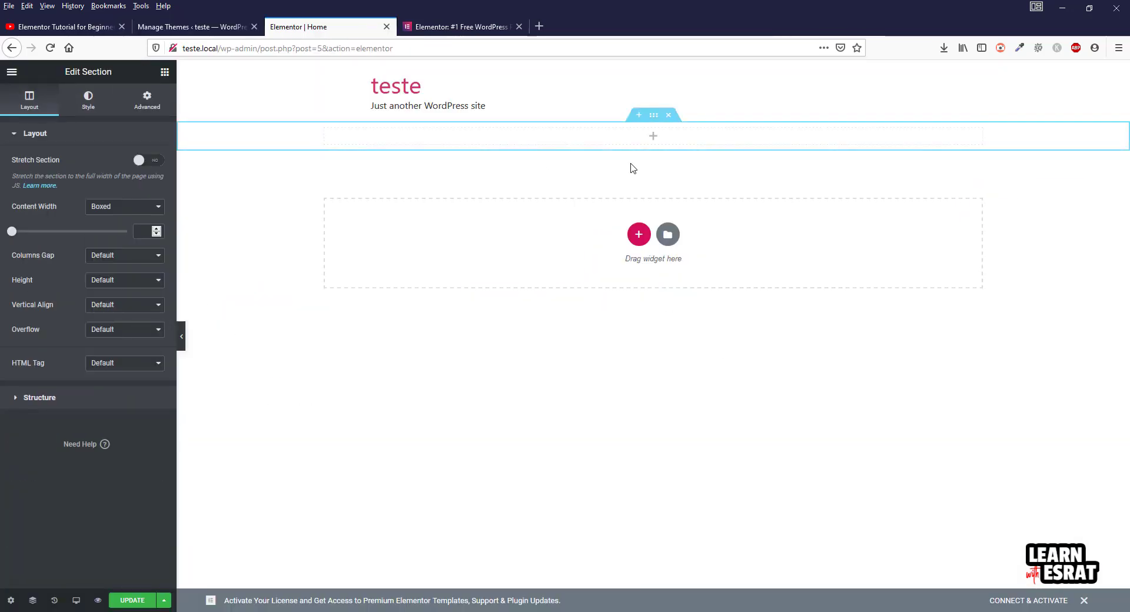
Copy the headline "The World's Leading WordPress Page Builder" from the elementor.com homepage
click(456, 26)
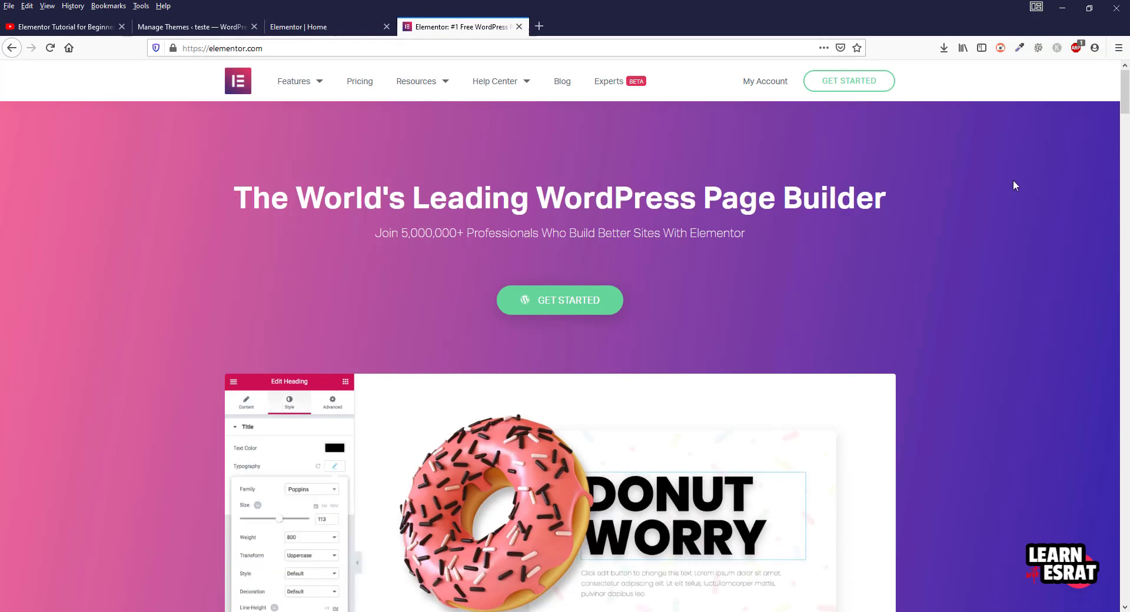
double_click(286, 201)
drag(286, 202, 889, 200)
key(ctrl+c)
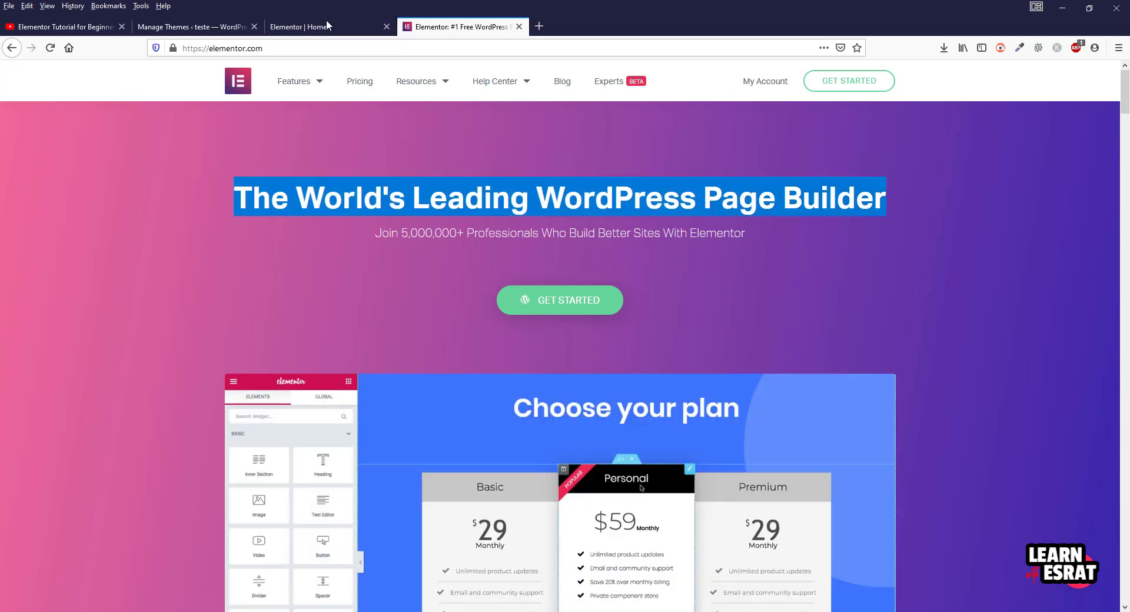
Add a Heading widget to the Home page's new section and replace its title with "The World's Leading WordPress Page Builder"
click(313, 28)
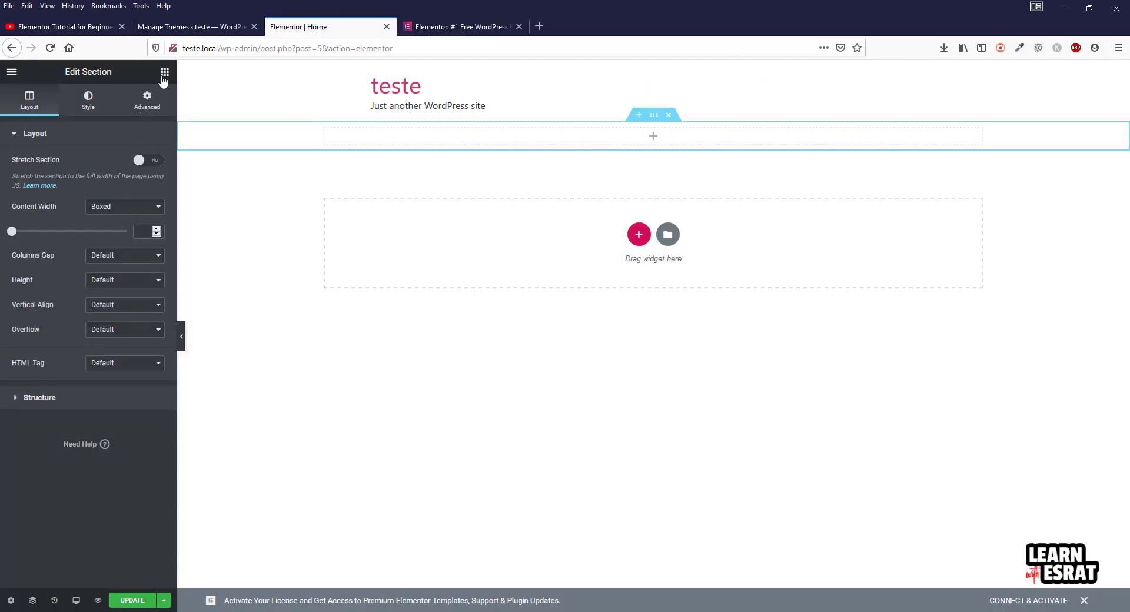
click(164, 75)
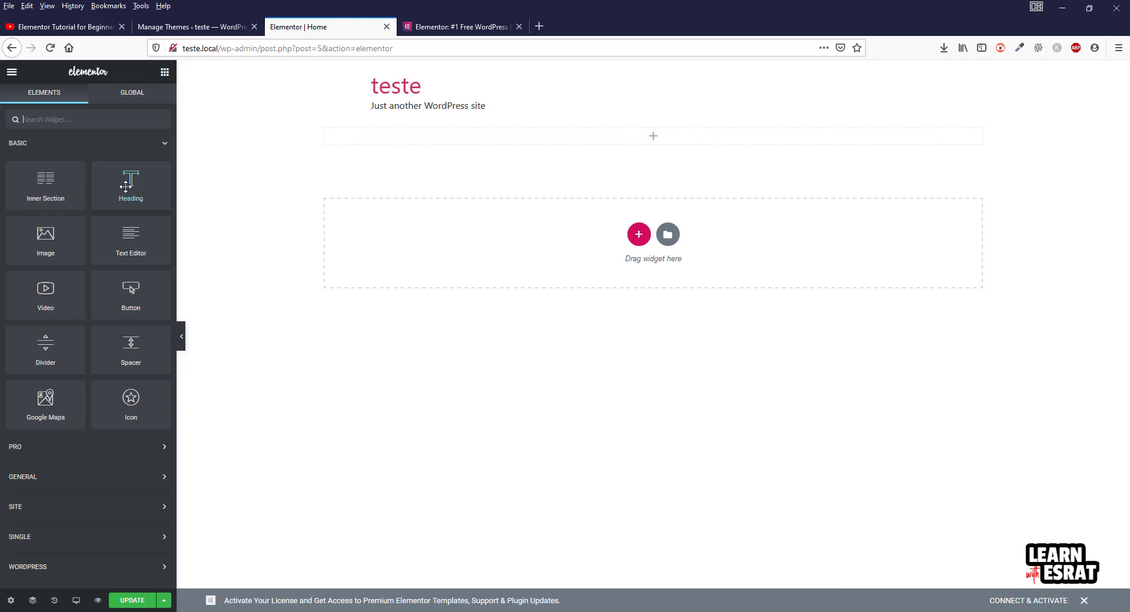
drag(126, 186, 682, 137)
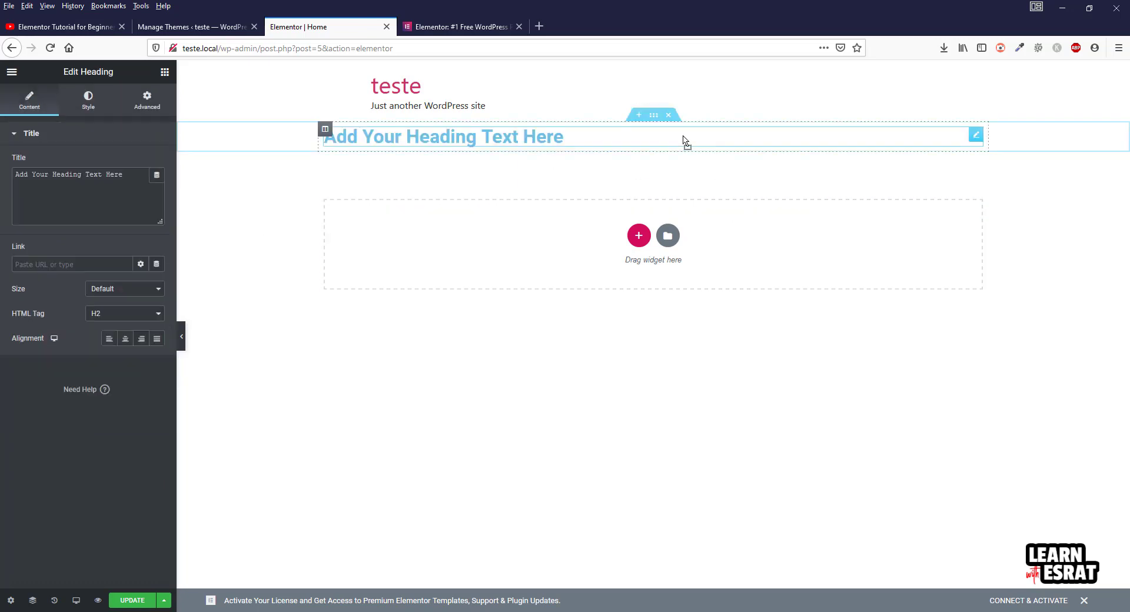
drag(135, 176, 5, 166)
key(ctrl+v)
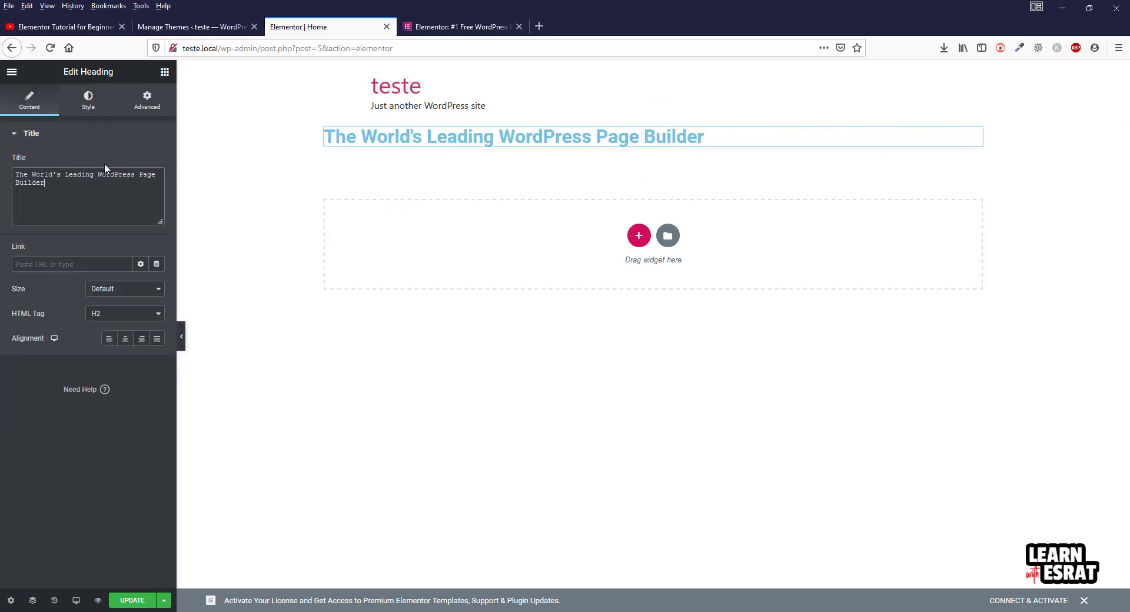
Copy the subtitle "Join 5,000,000+ Professionals Who Build Better Sites With Elementor" from the elementor.com homepage
click(434, 28)
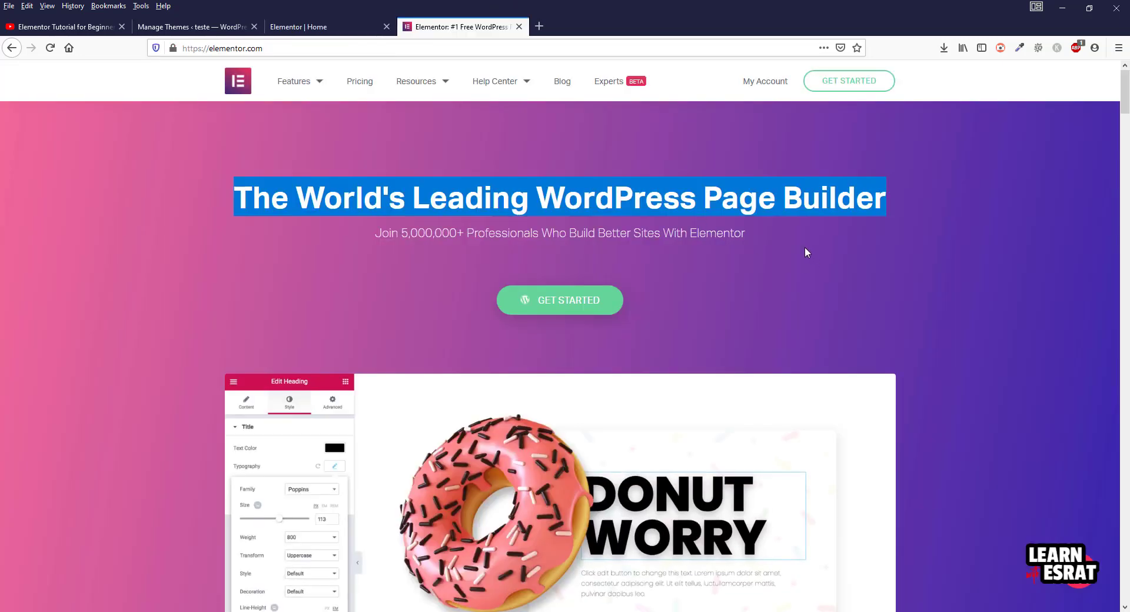
drag(807, 249, 374, 231)
key(ctrl+c)
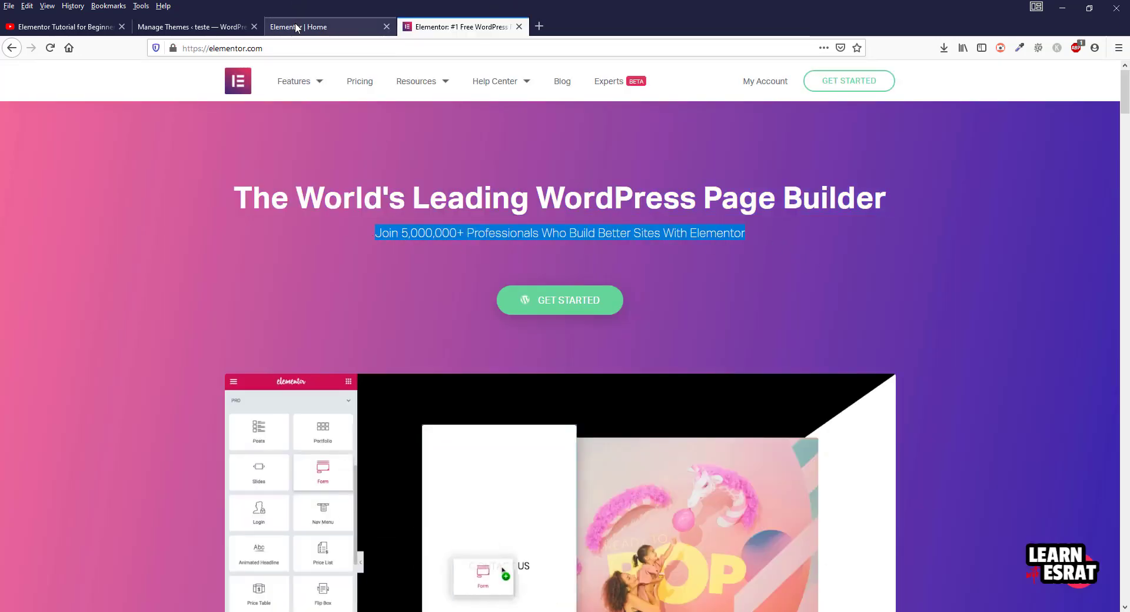
Add a Text Editor widget below the Home page heading and replace its placeholder text with the copied subtitle
click(297, 27)
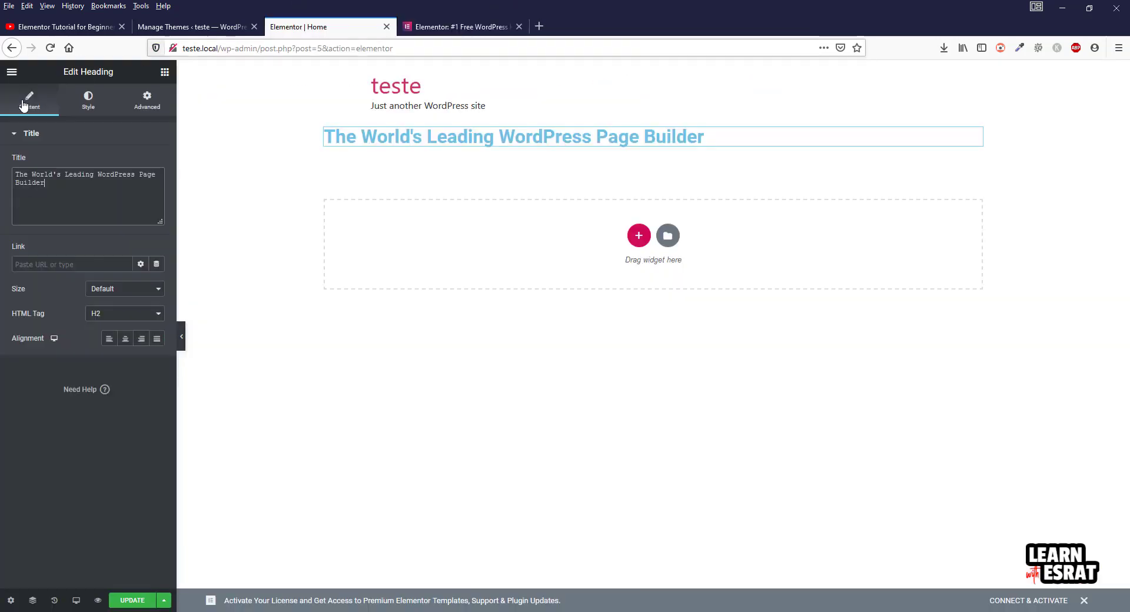
click(165, 73)
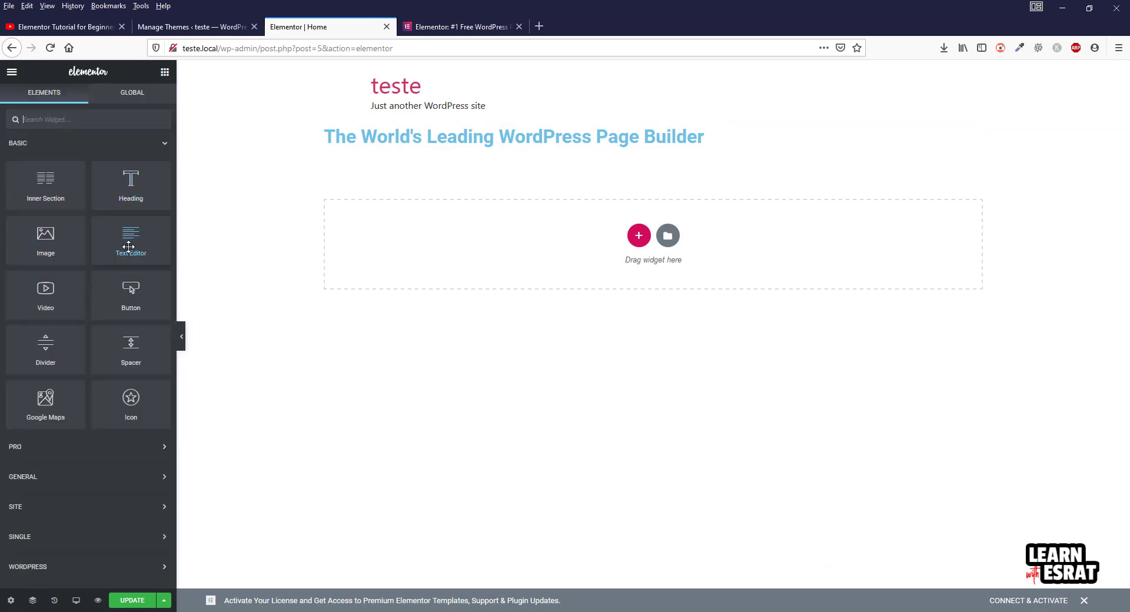
drag(128, 247, 570, 136)
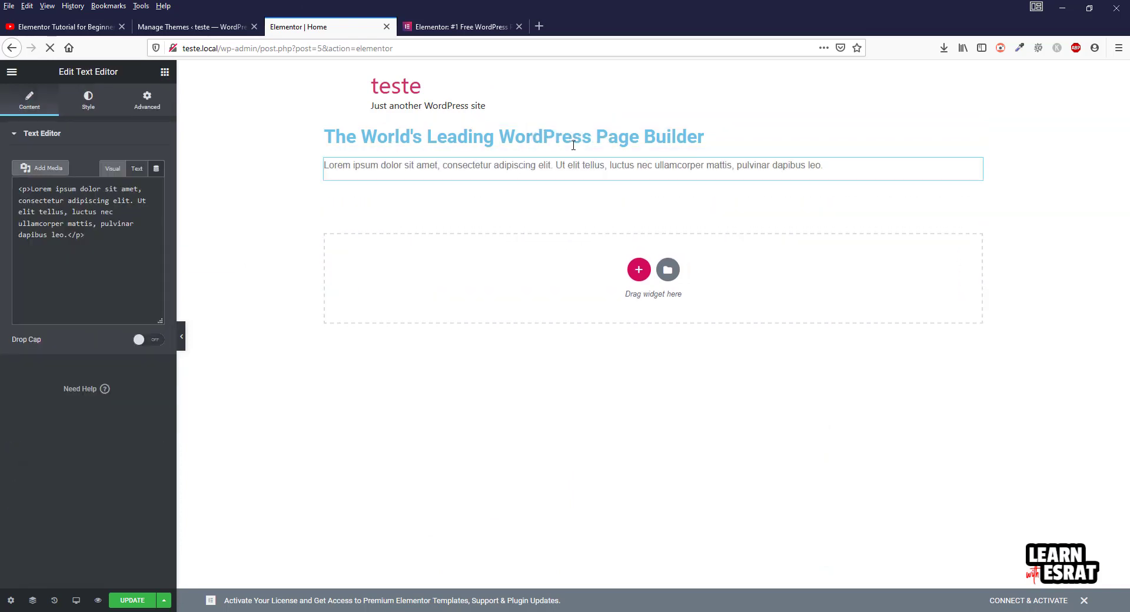
key(ctrl+a)
key(ctrl+v)
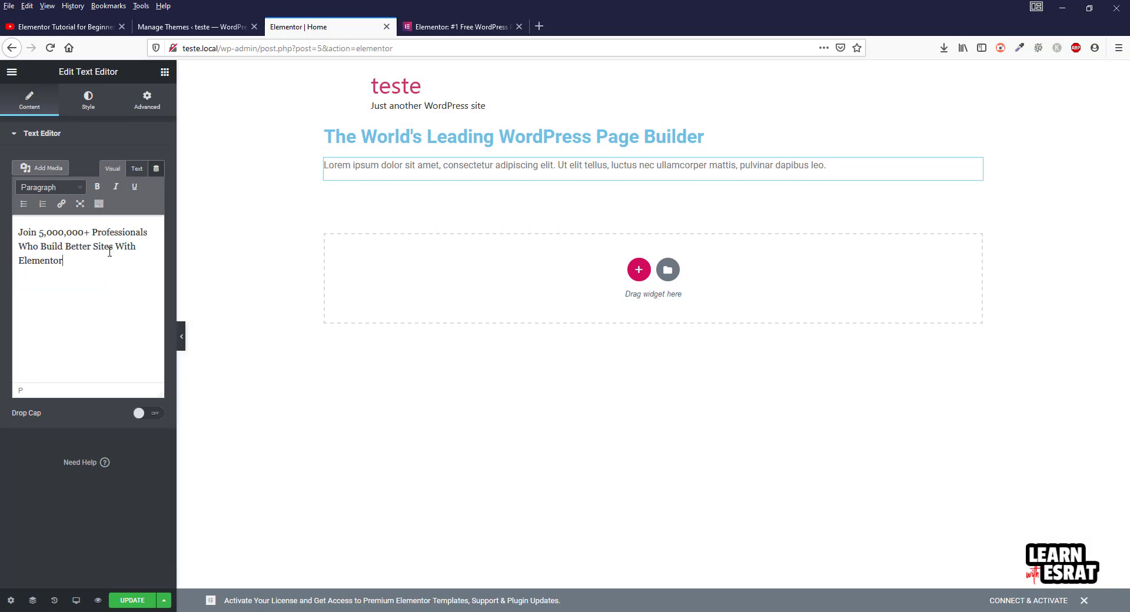
Find the Button widget and place it below the subtitle in the Home page section
click(440, 21)
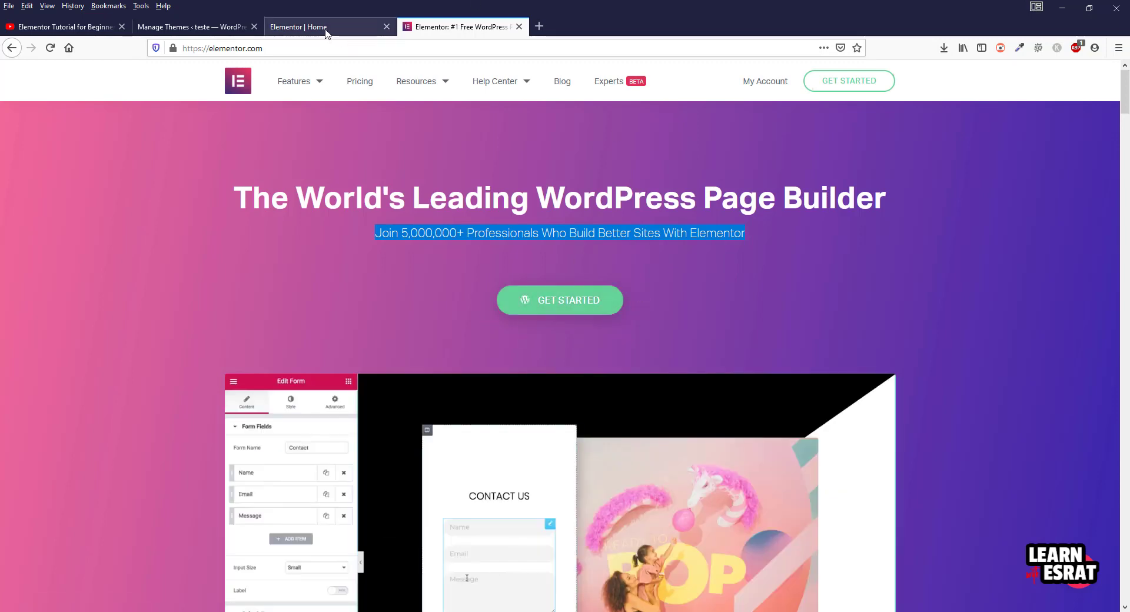
click(325, 32)
click(165, 73)
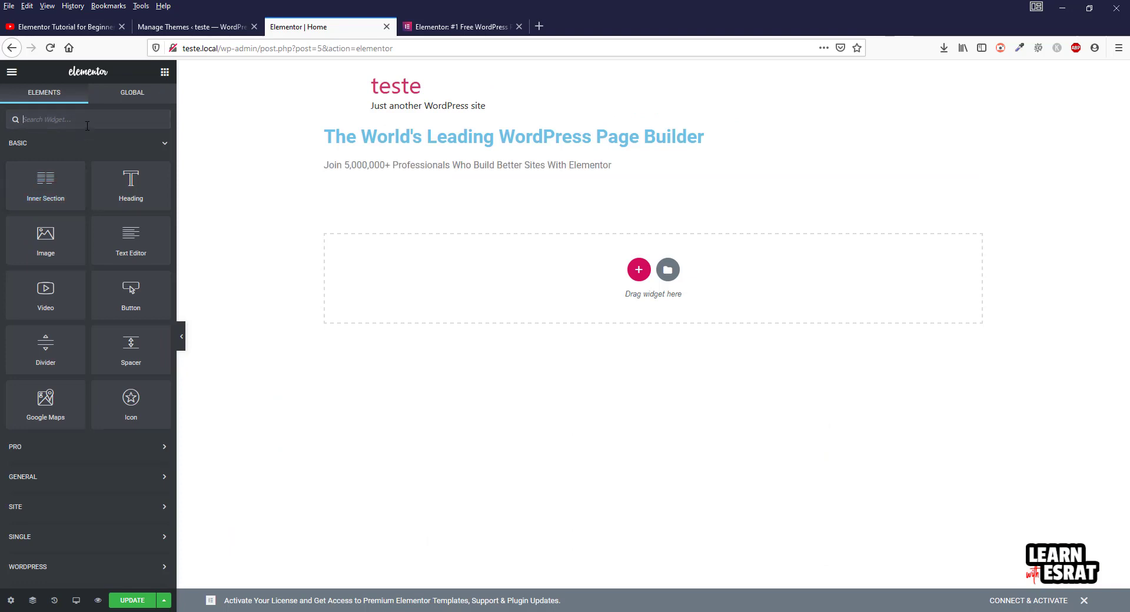
text(butt)
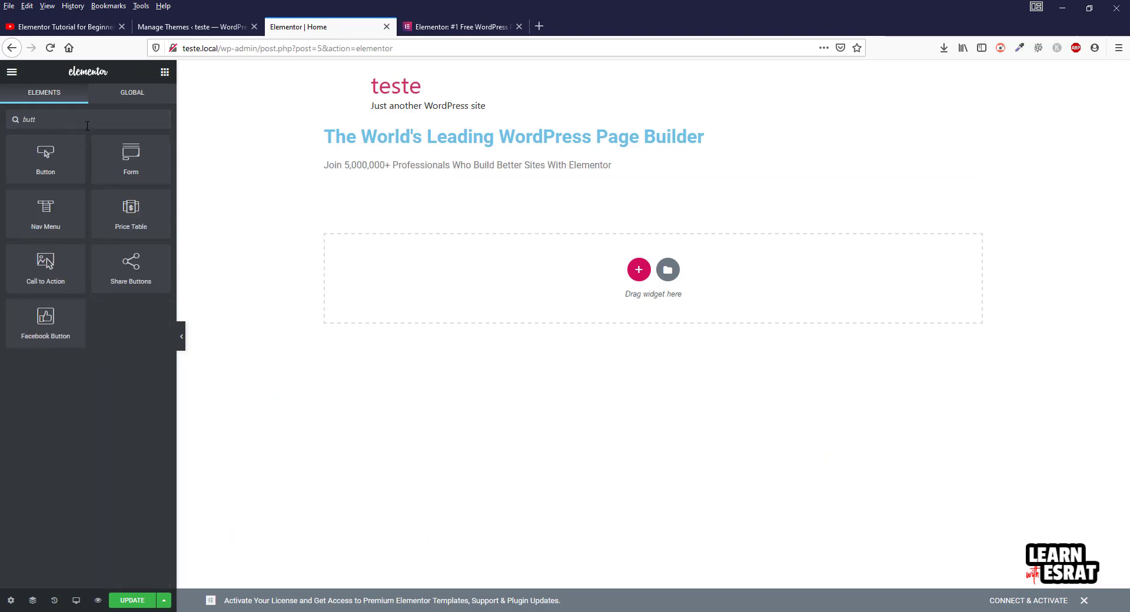
drag(46, 161, 582, 181)
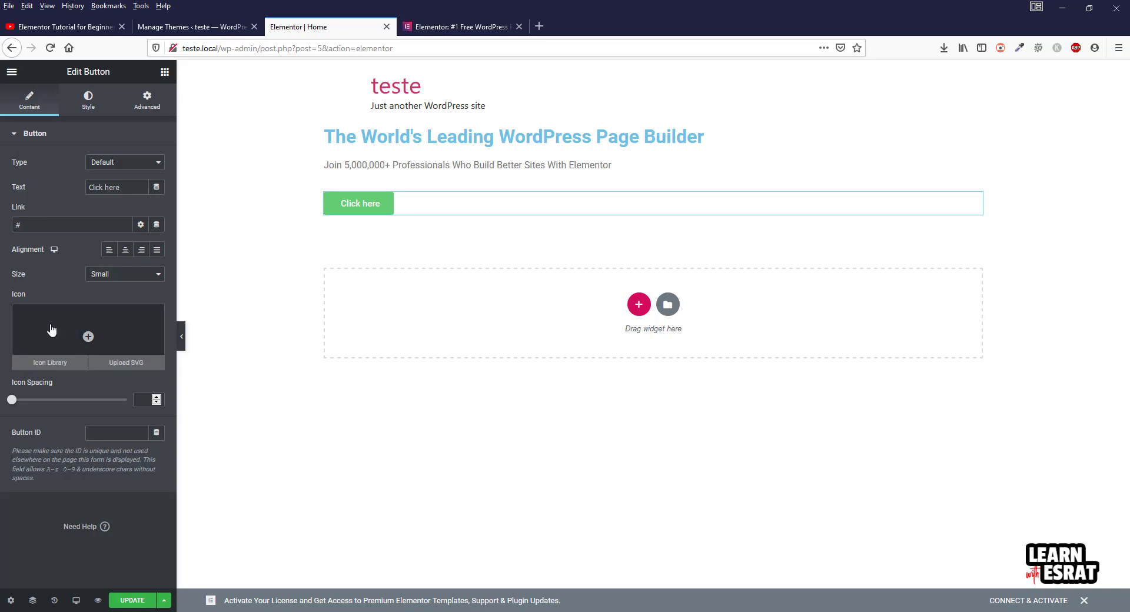
Give the button the second WordPress icon found by filtering the icon library for "wordp"
click(111, 336)
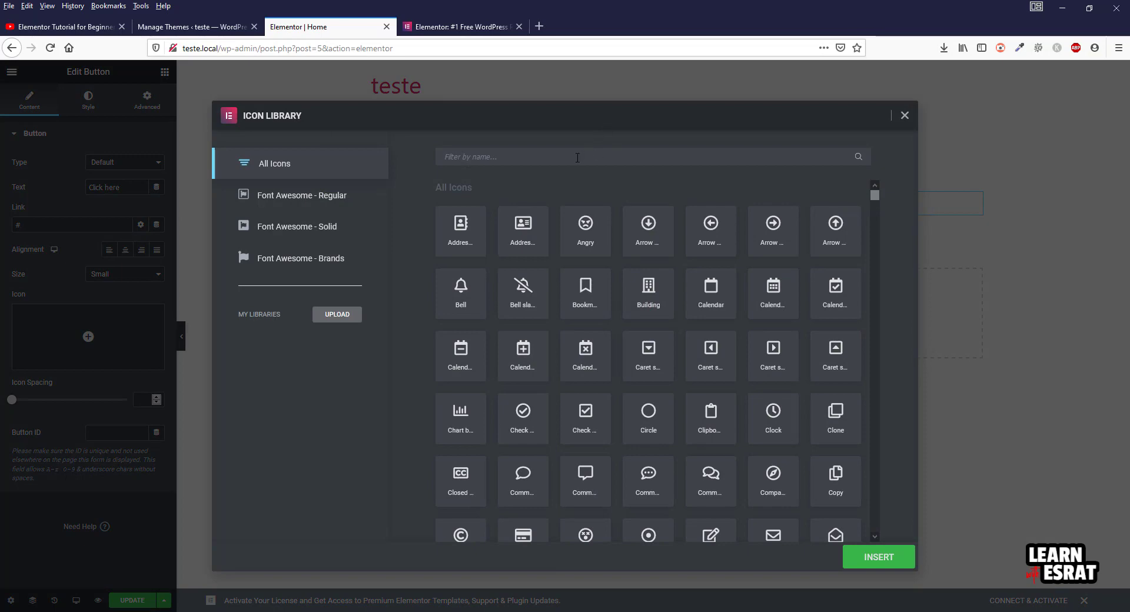
text(wordp)
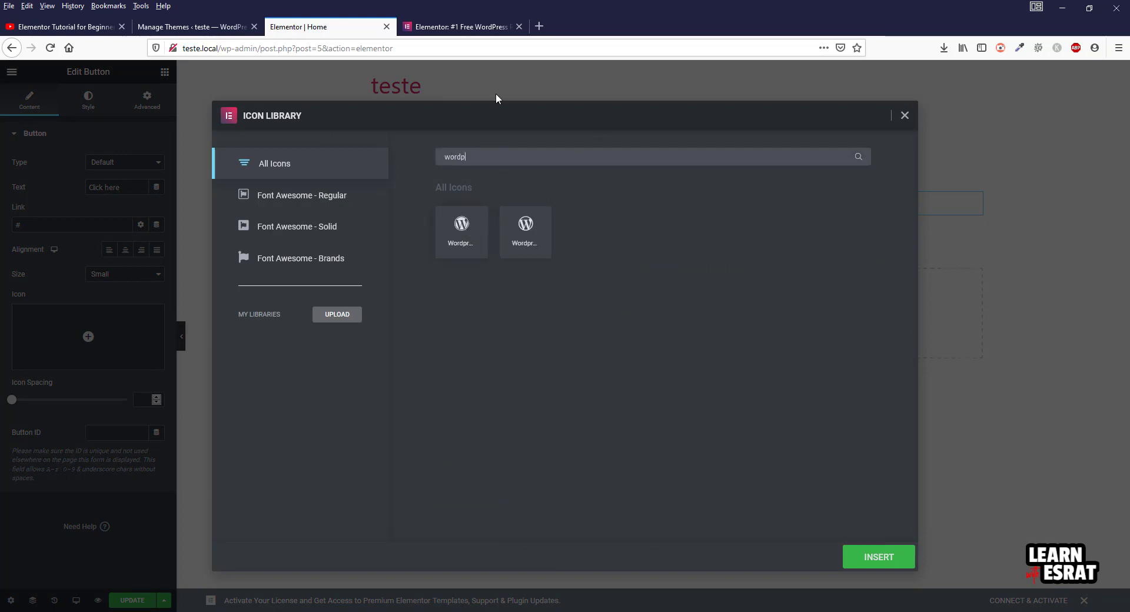
click(456, 26)
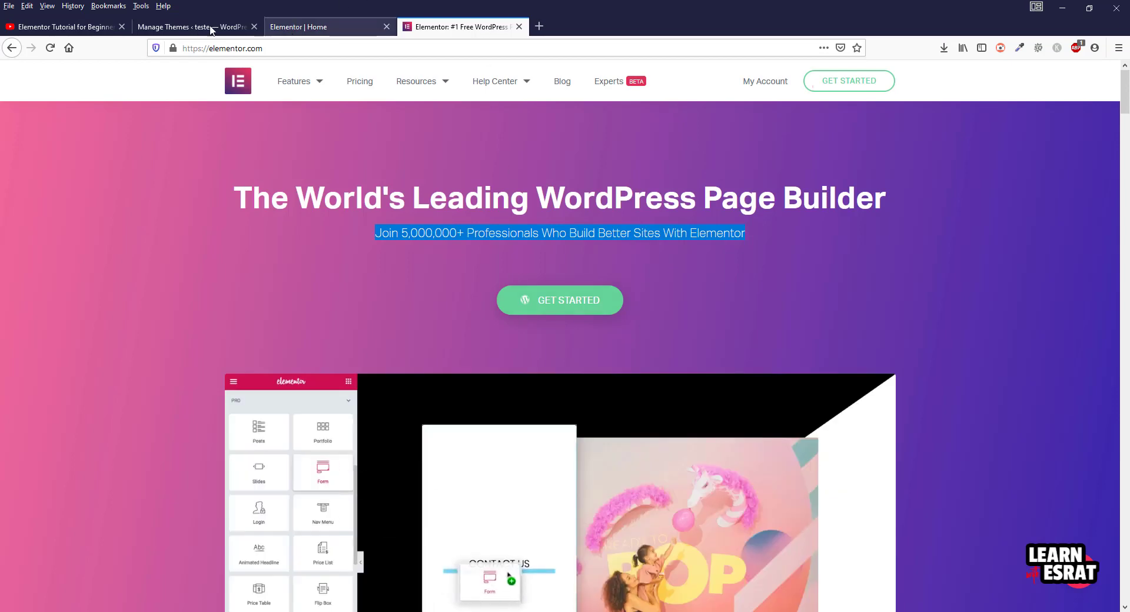
click(209, 27)
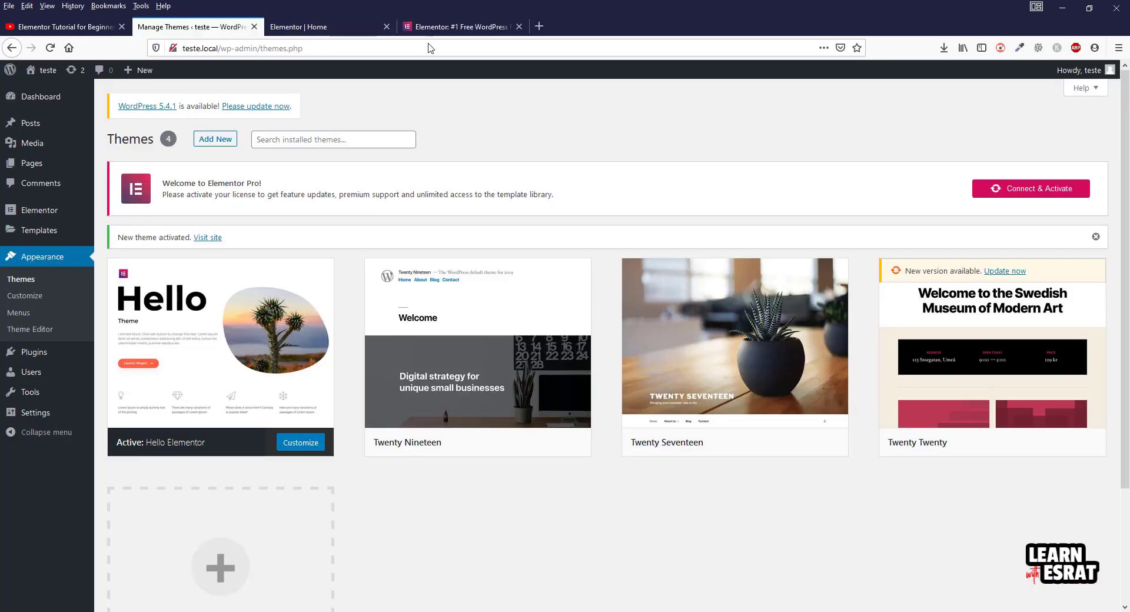
click(307, 26)
click(525, 232)
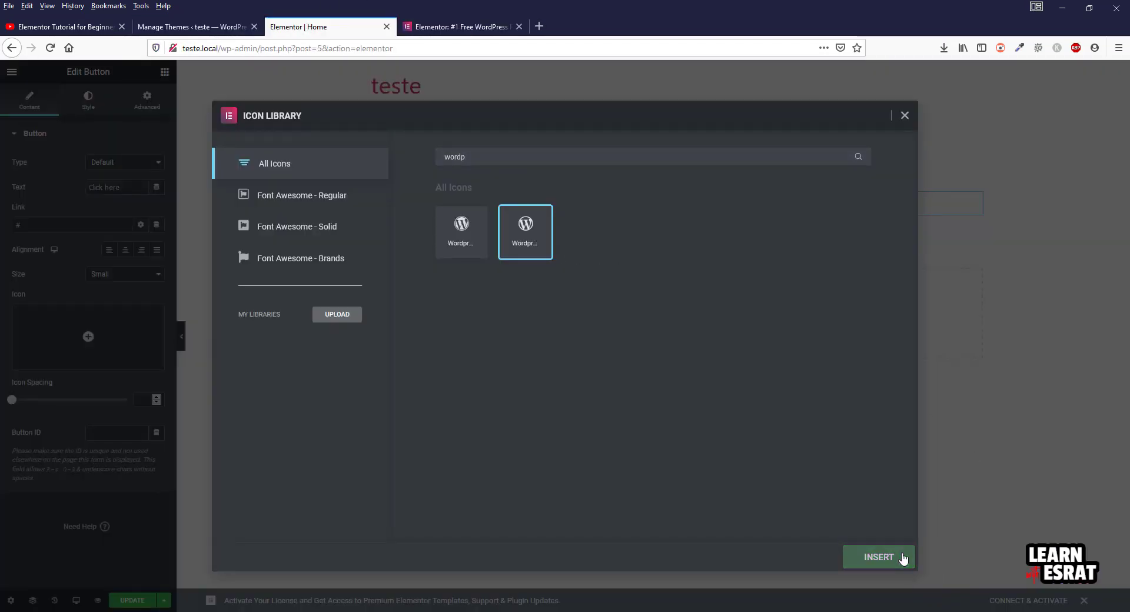
click(901, 558)
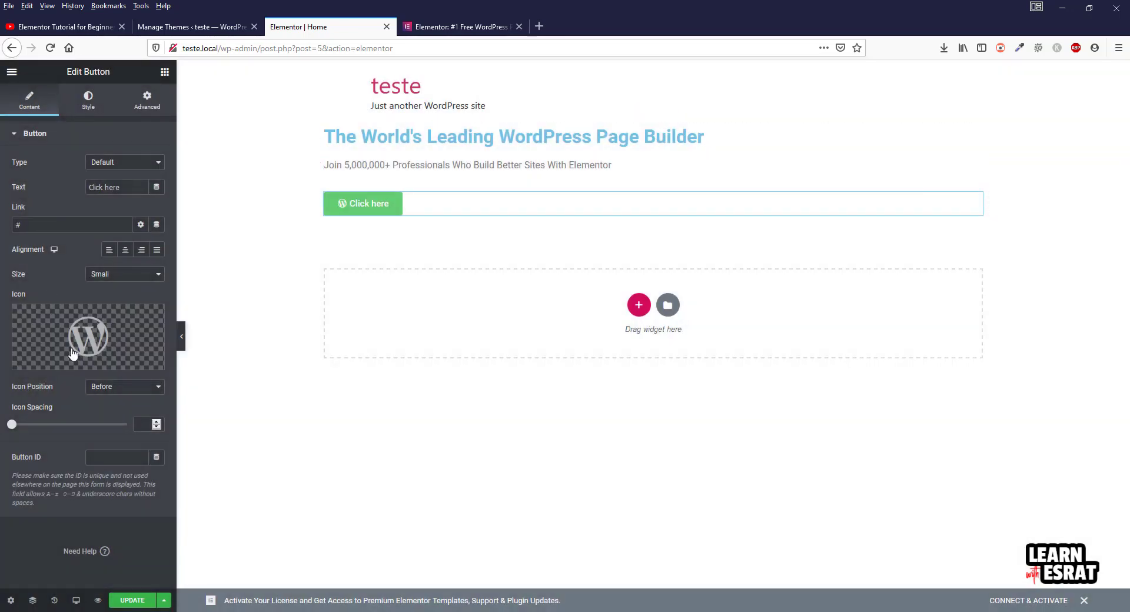
Change the button's text to "Get started", keeping the Default type
click(450, 24)
click(345, 29)
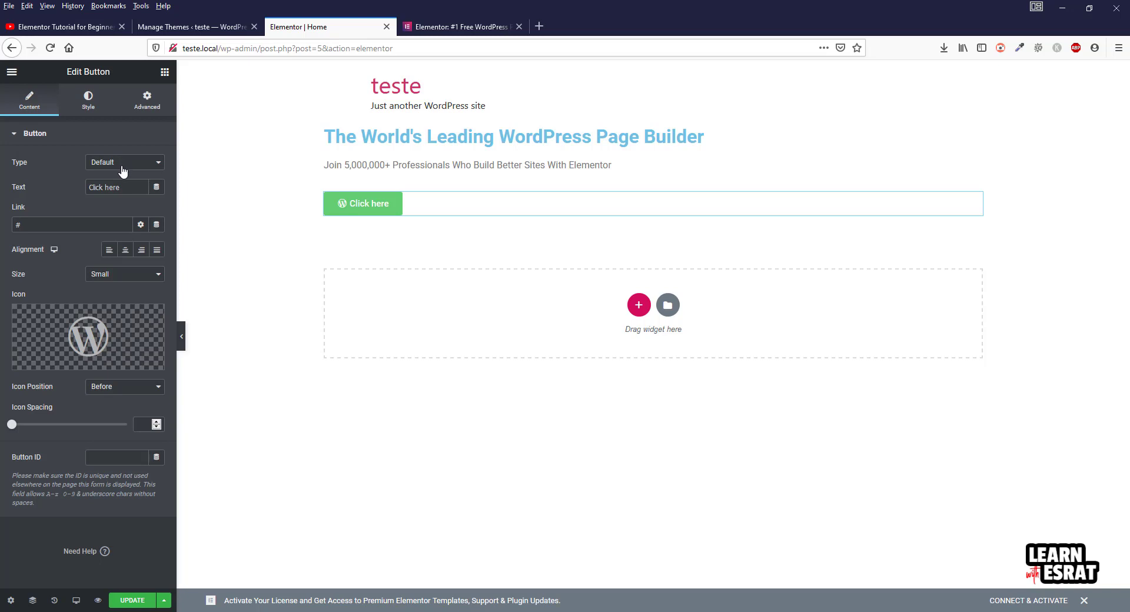
triple_click(129, 188)
text(Get )
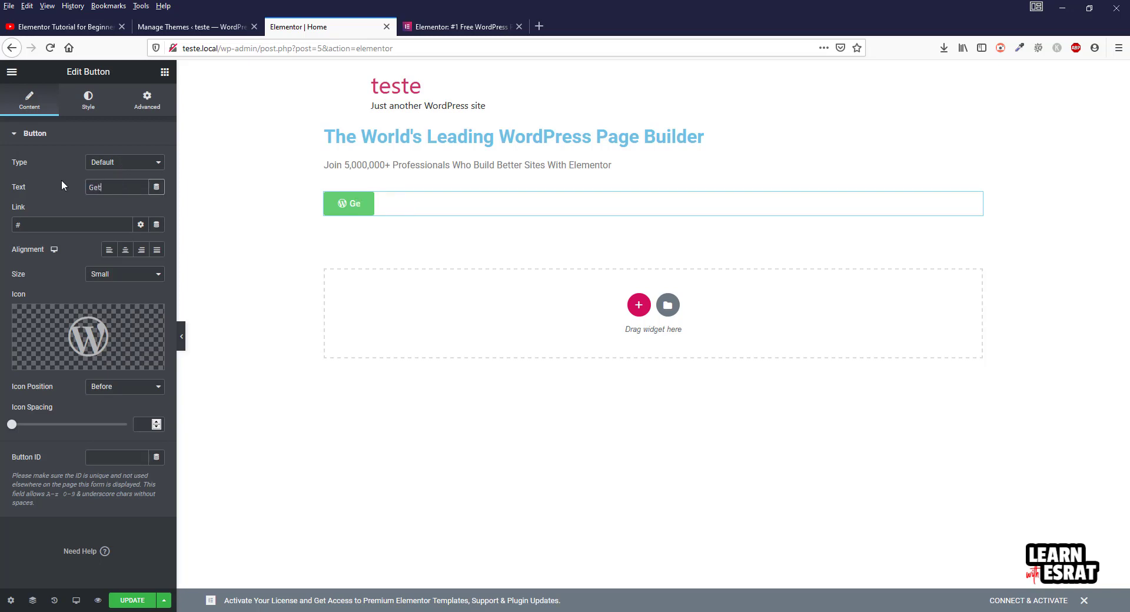
text(started)
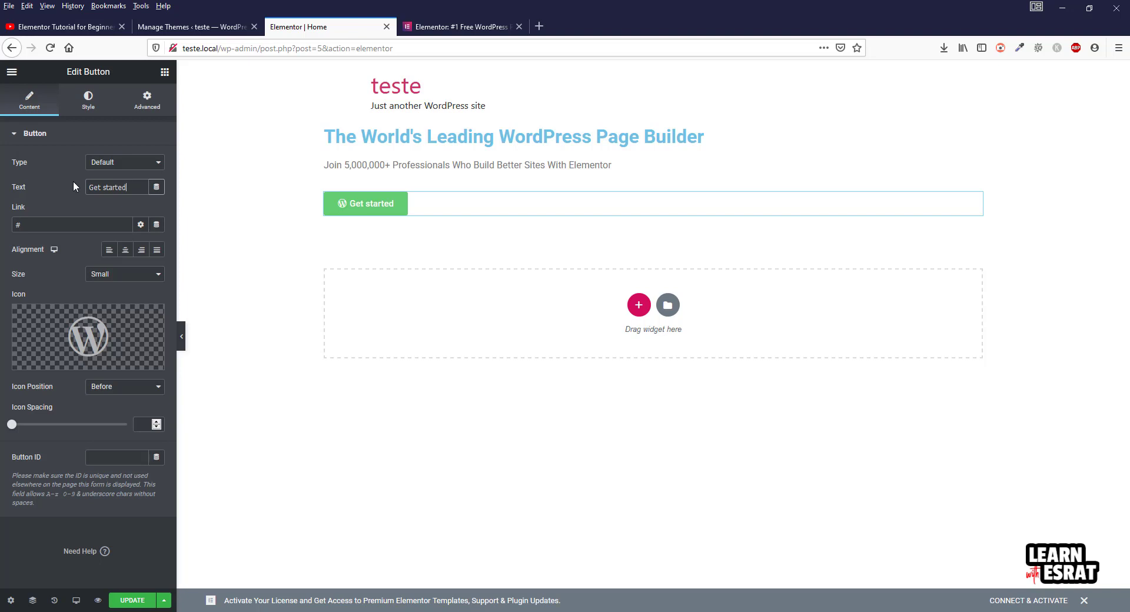
click(120, 165)
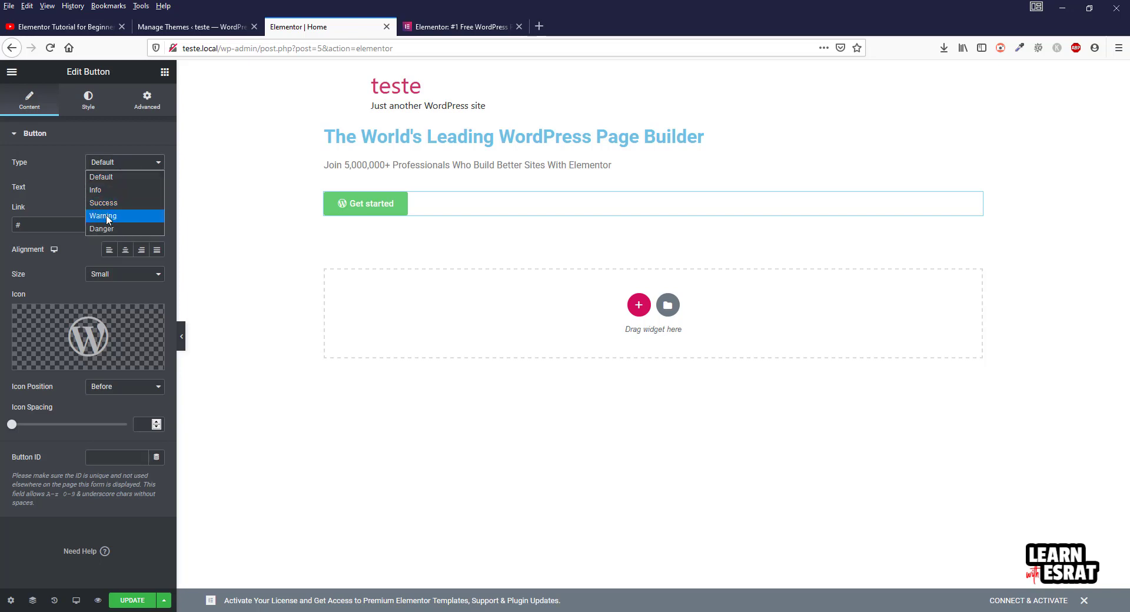
click(58, 180)
Set the button's size to Medium, using the elementor.com hero button as reference
click(444, 28)
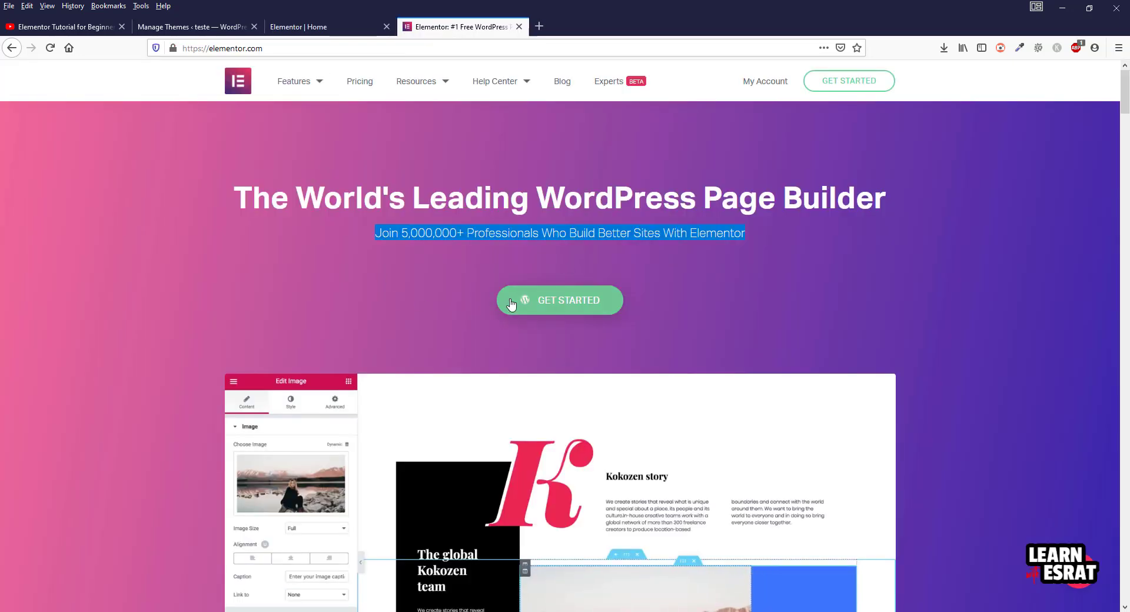
click(329, 28)
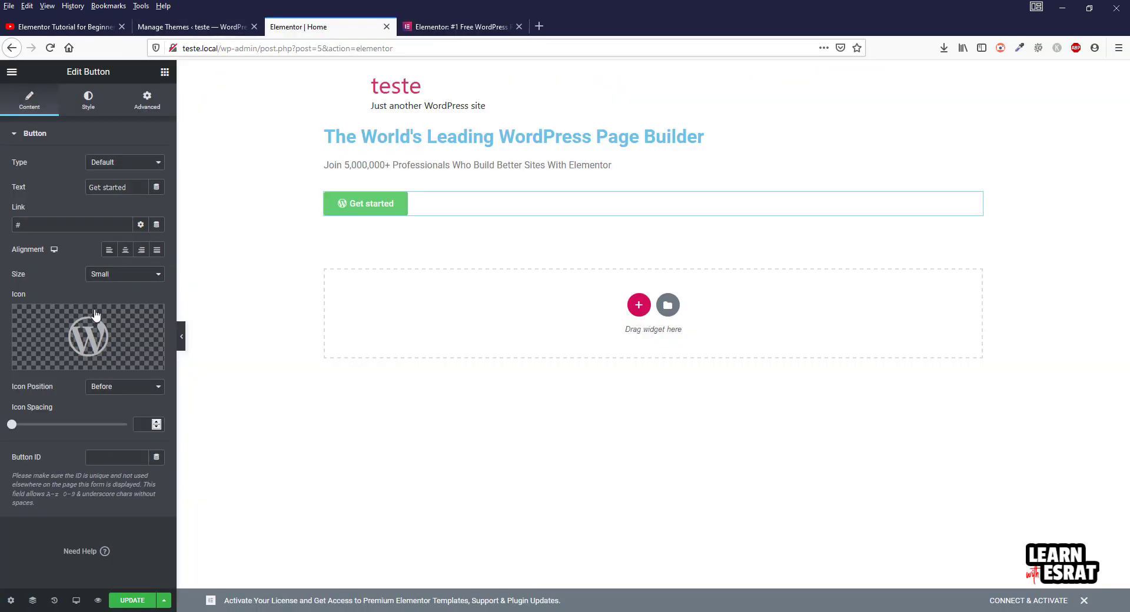
click(116, 280)
click(110, 312)
click(423, 26)
click(321, 26)
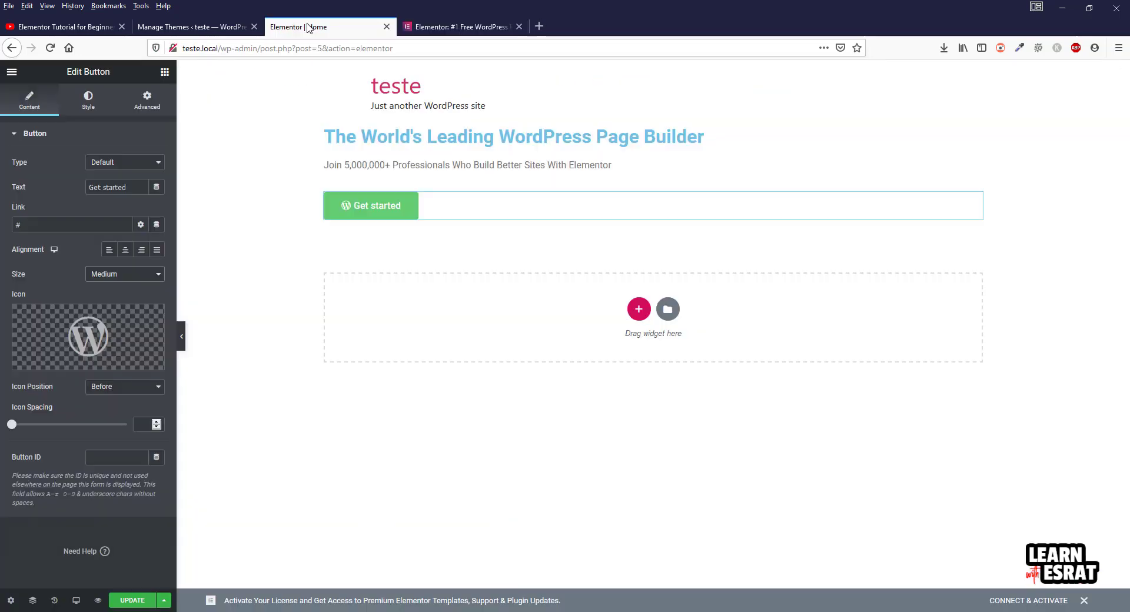
Set the button's icon spacing to 11 to match the elementor.com button, and update the page
click(447, 27)
click(311, 26)
click(450, 26)
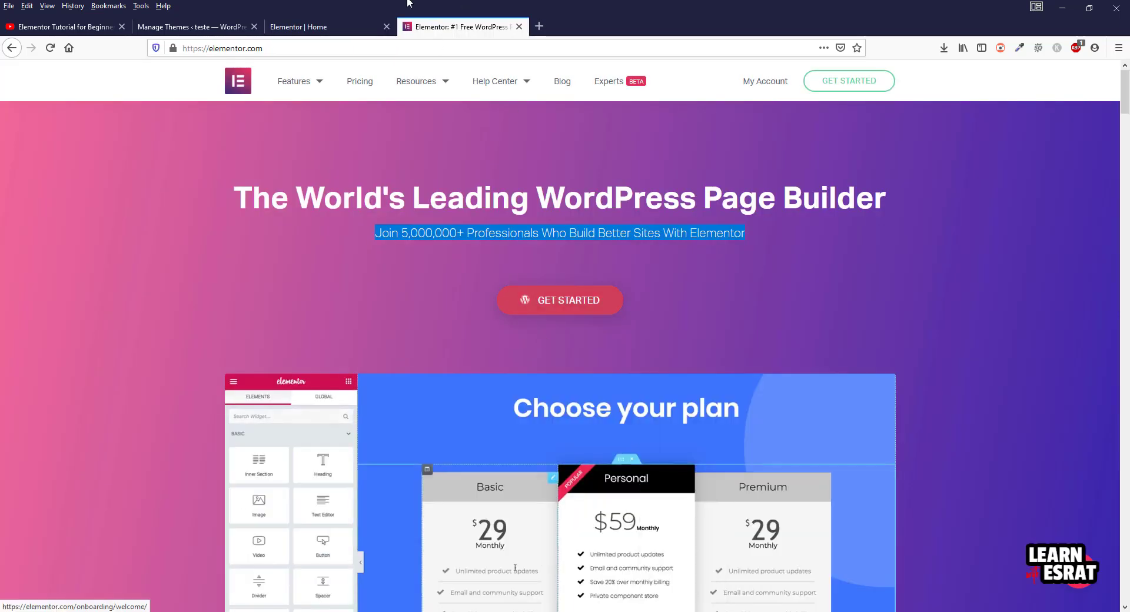
click(349, 26)
drag(11, 430, 37, 424)
click(133, 600)
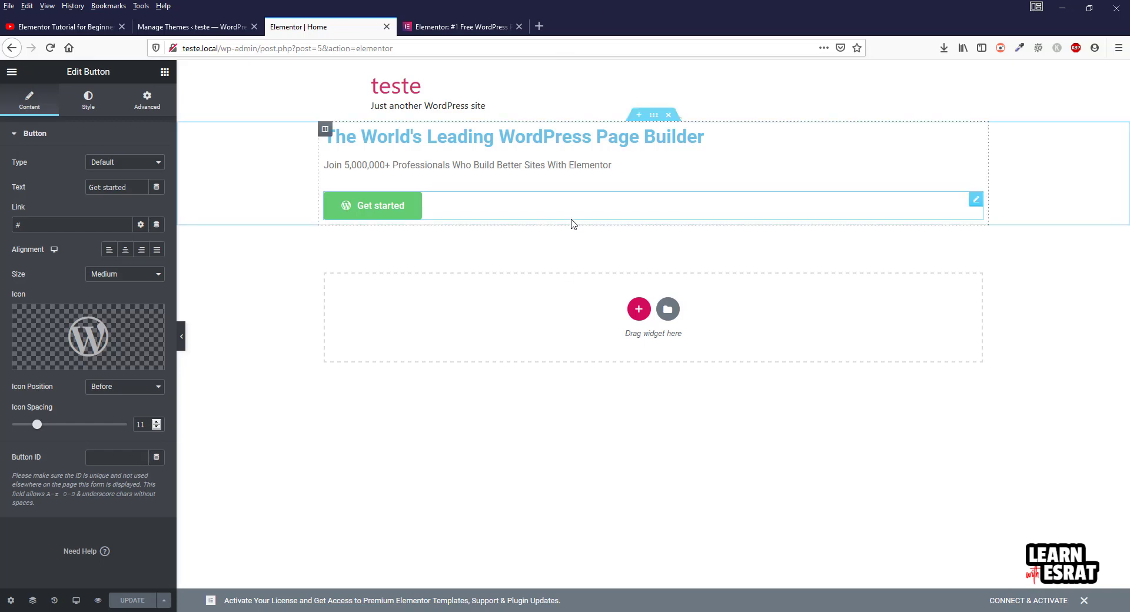
Review the elementor.com hero background and set the Home page section's normal background type to Gradient
click(462, 27)
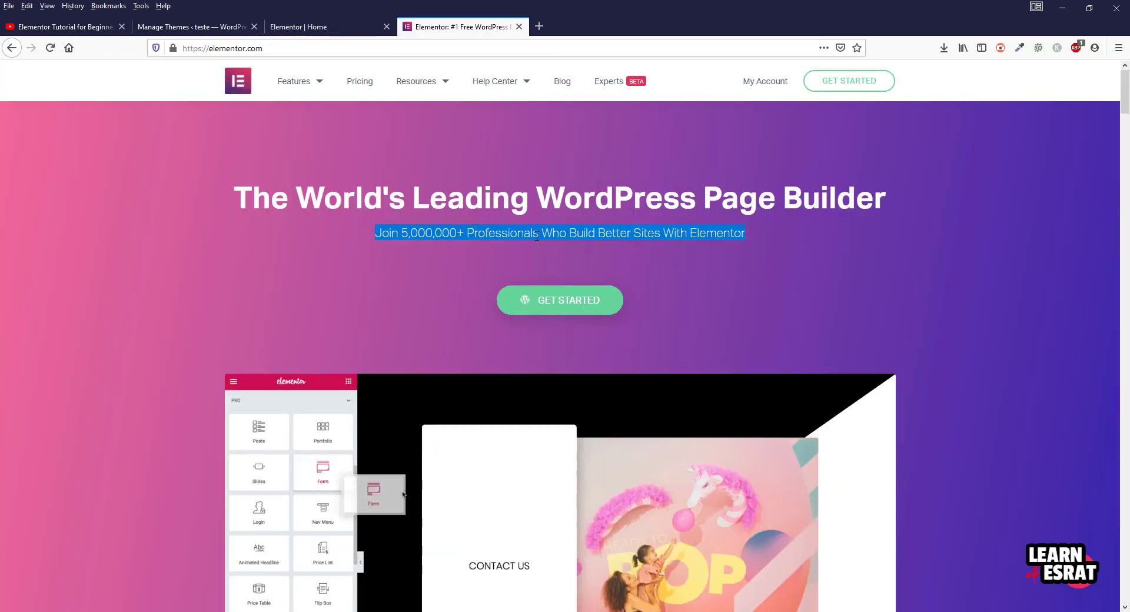
click(649, 299)
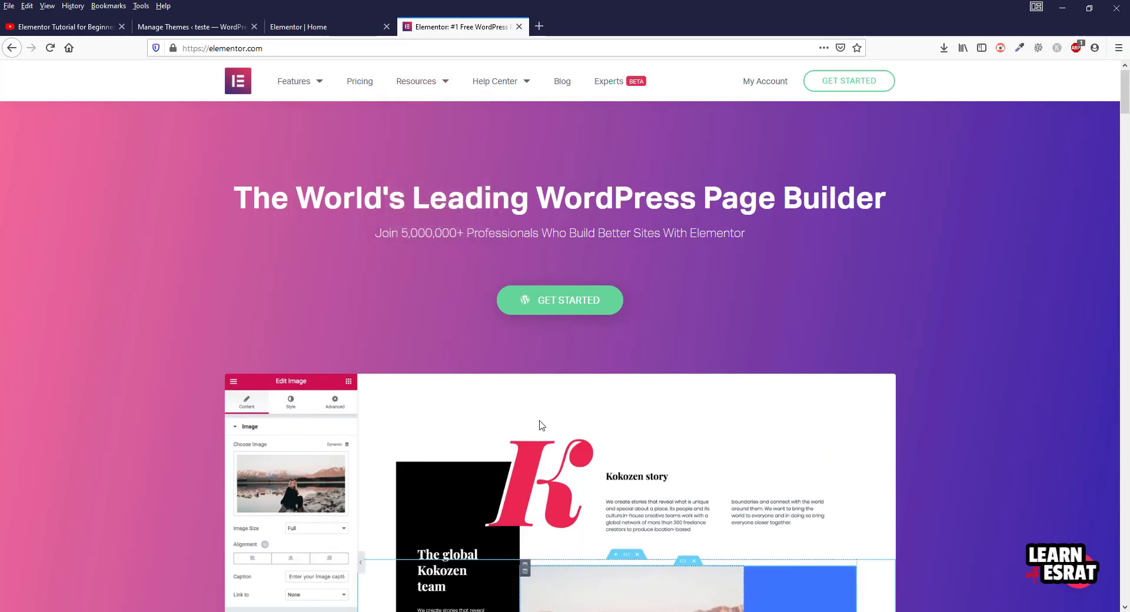
scroll(500, 450, down, 10)
scroll(598, 272, up, 10)
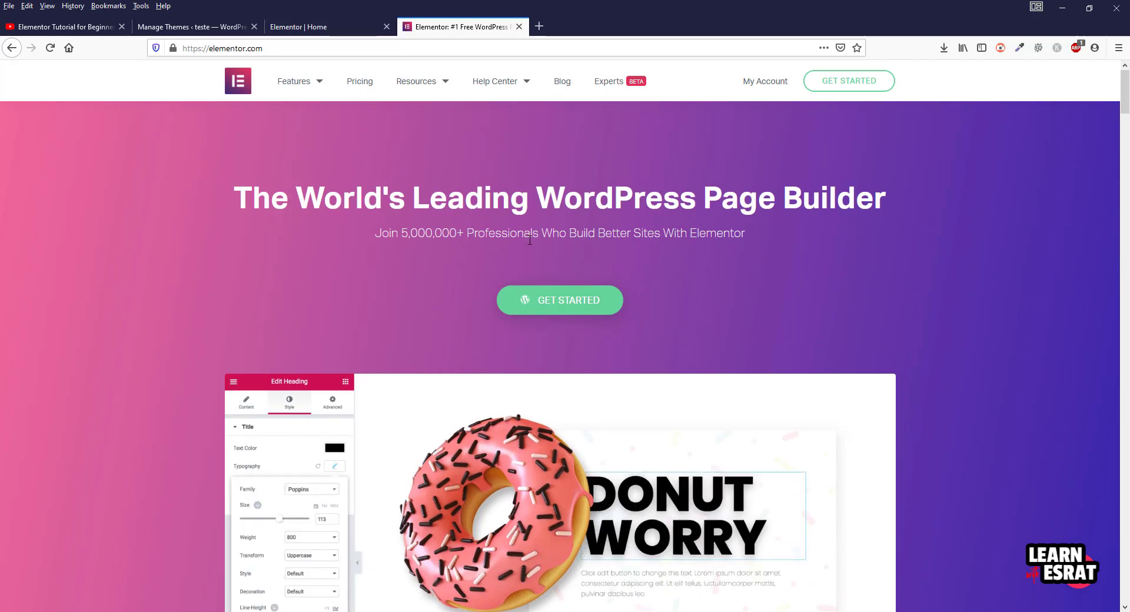
click(316, 30)
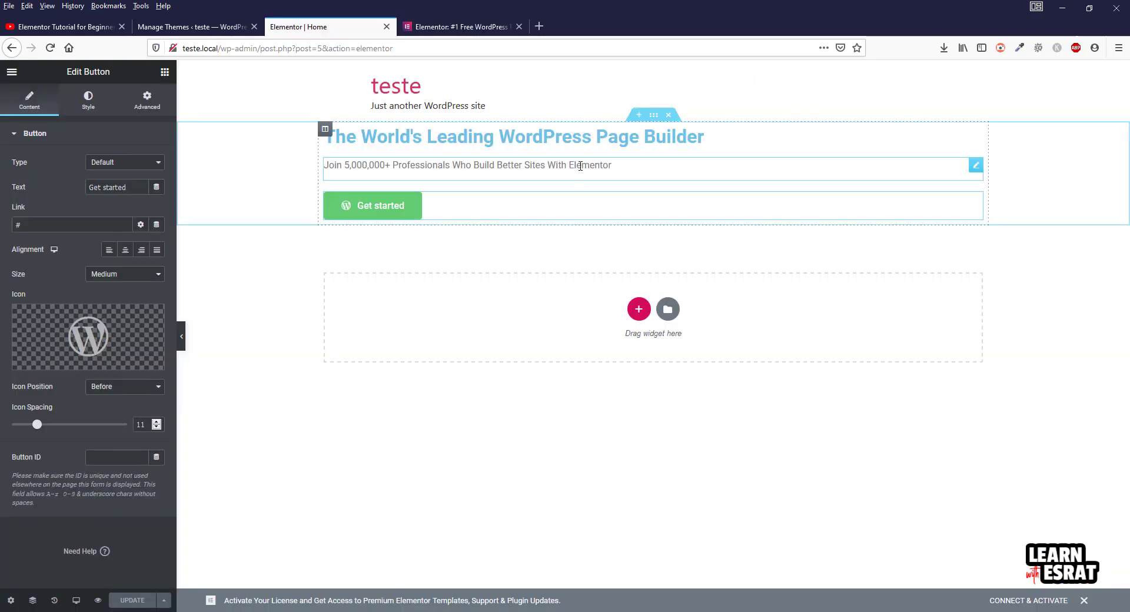
click(653, 115)
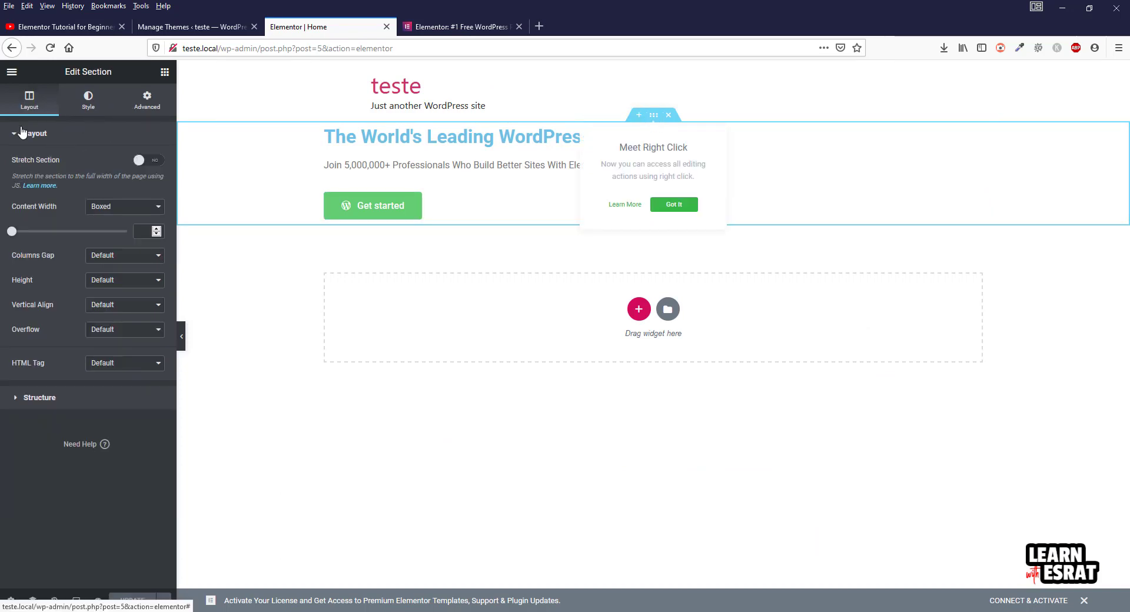
click(88, 100)
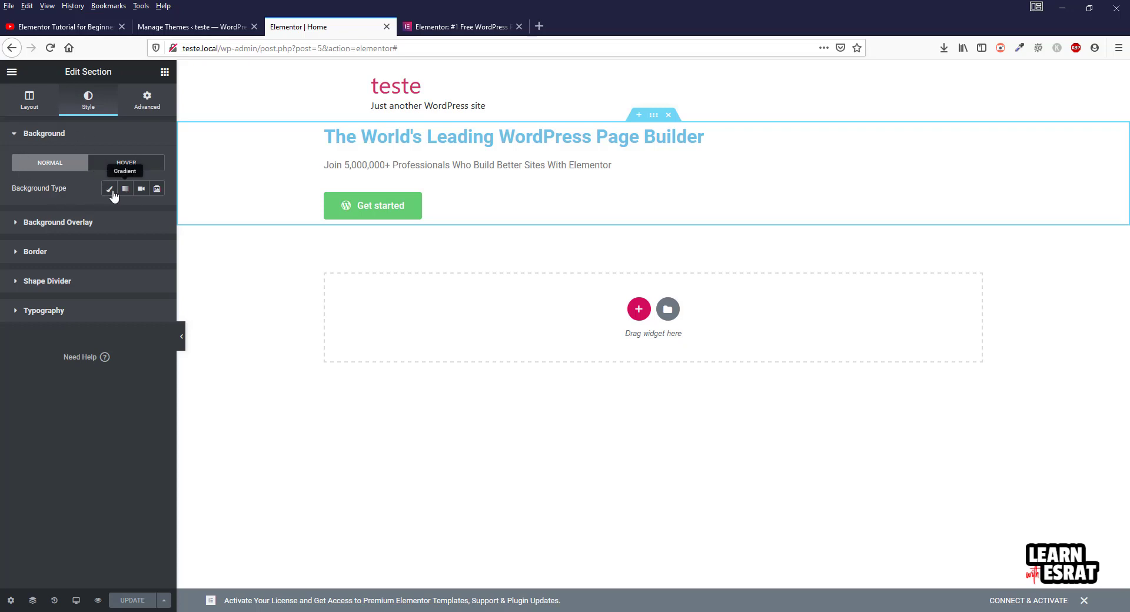
click(125, 189)
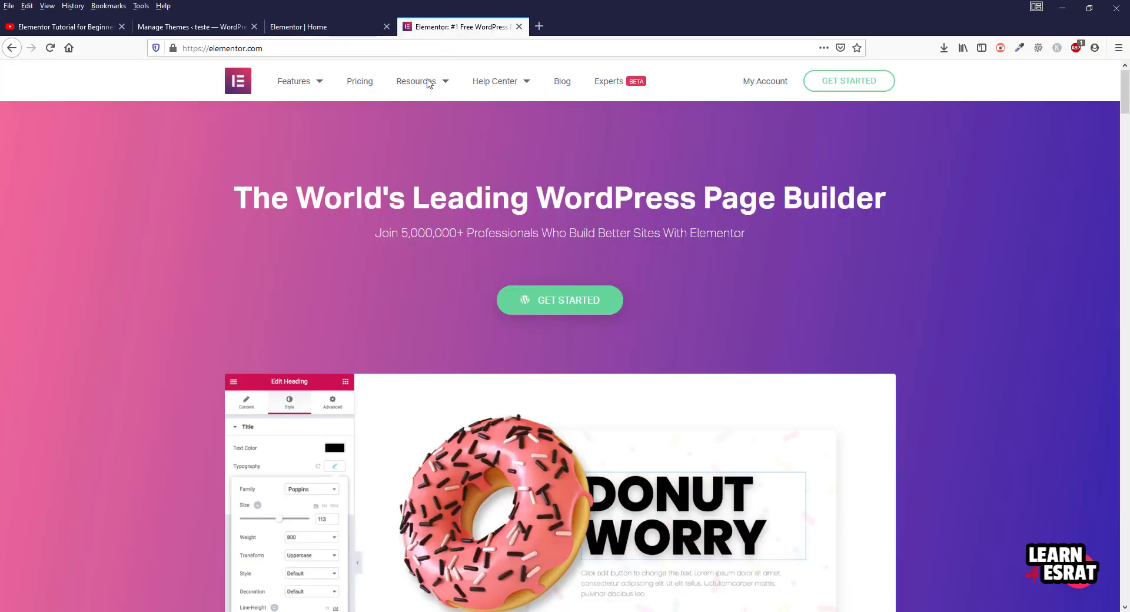
Sample the pink near the left side of the elementor.com hero background with the browser's page color picker
click(461, 27)
click(1017, 49)
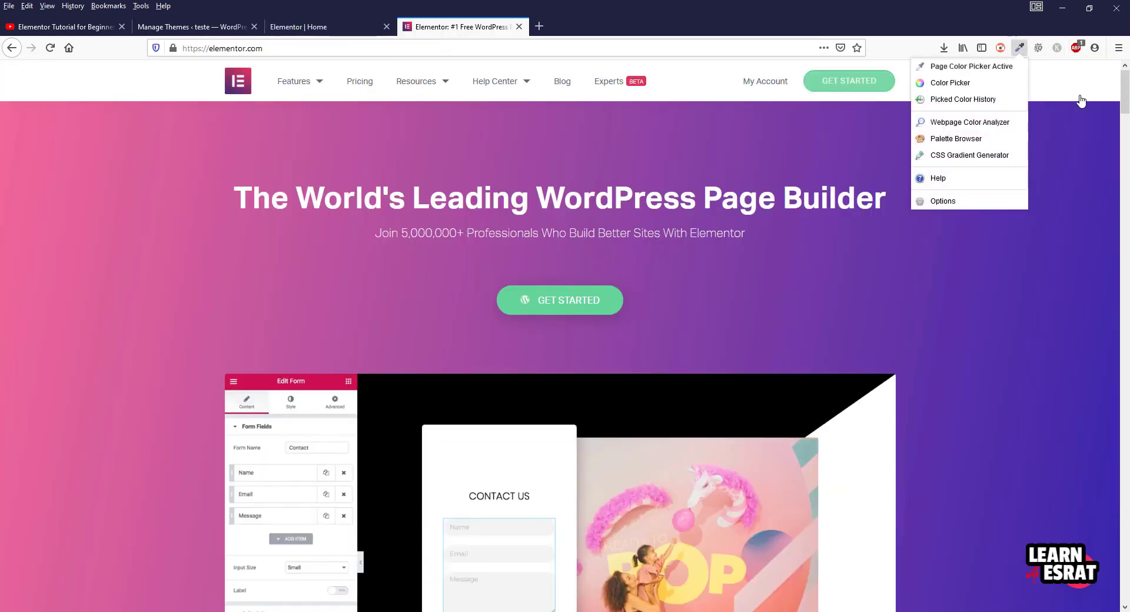
click(82, 201)
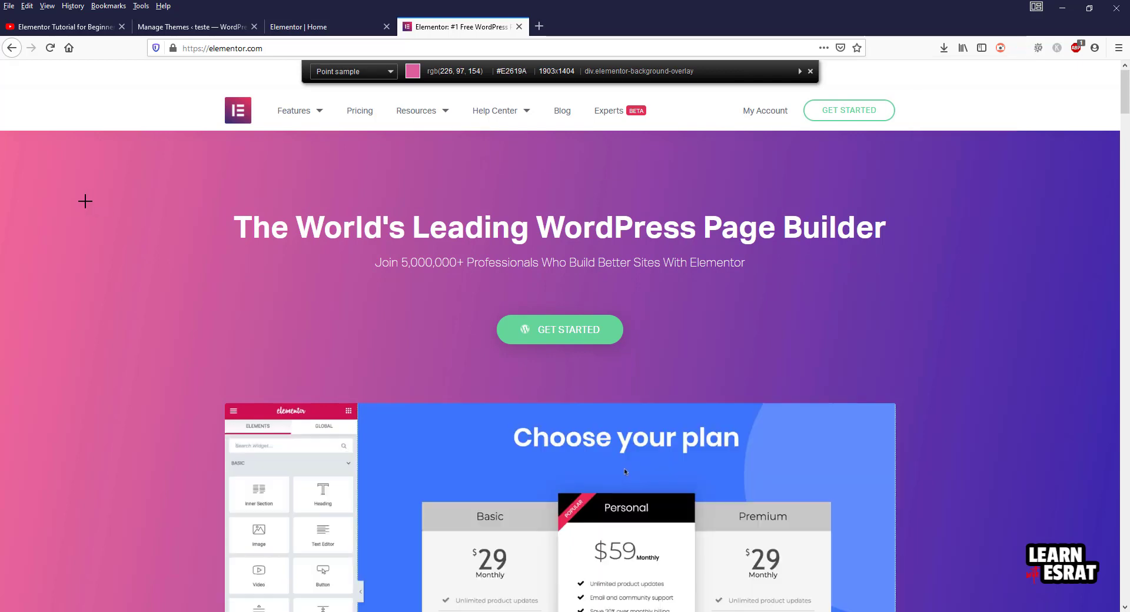
click(191, 27)
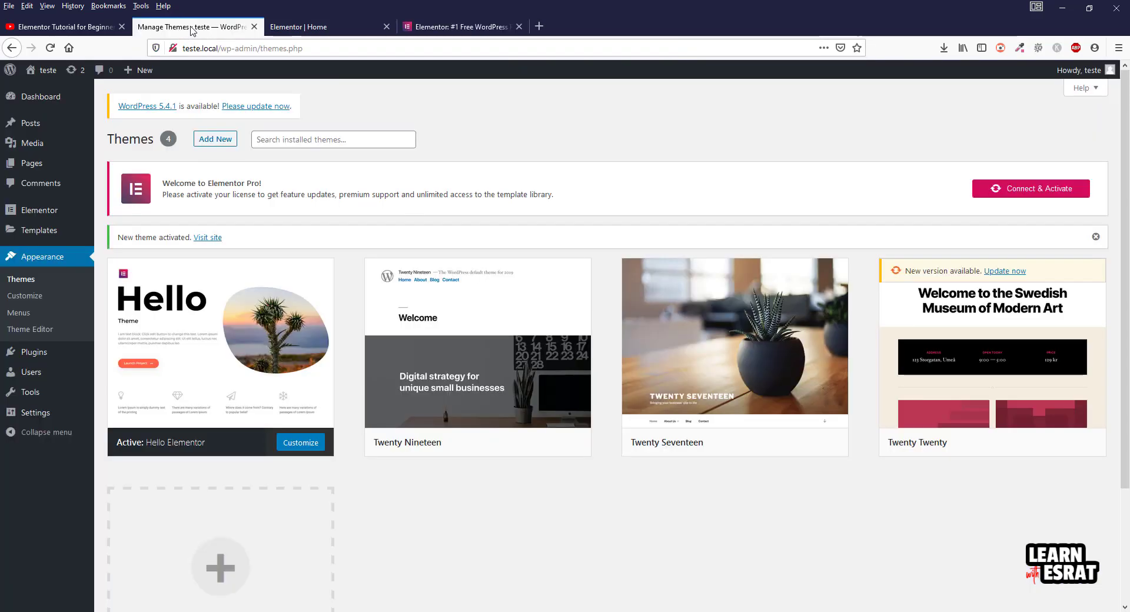
Set the first color of the section's background gradient to the sampled pink #E2619A
click(274, 27)
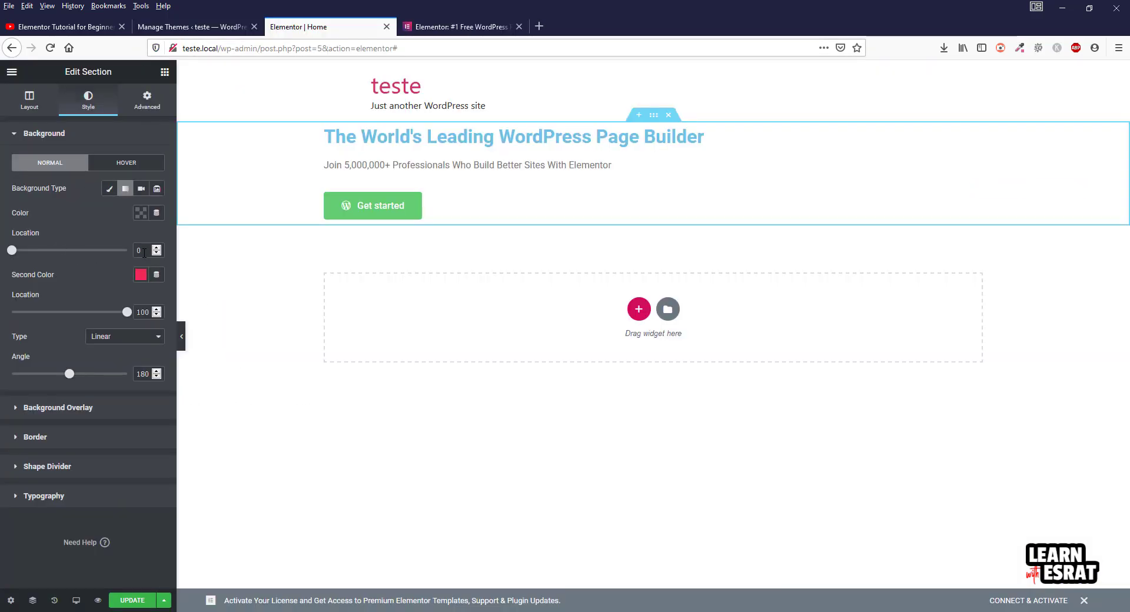
click(140, 213)
text(#E2619A)
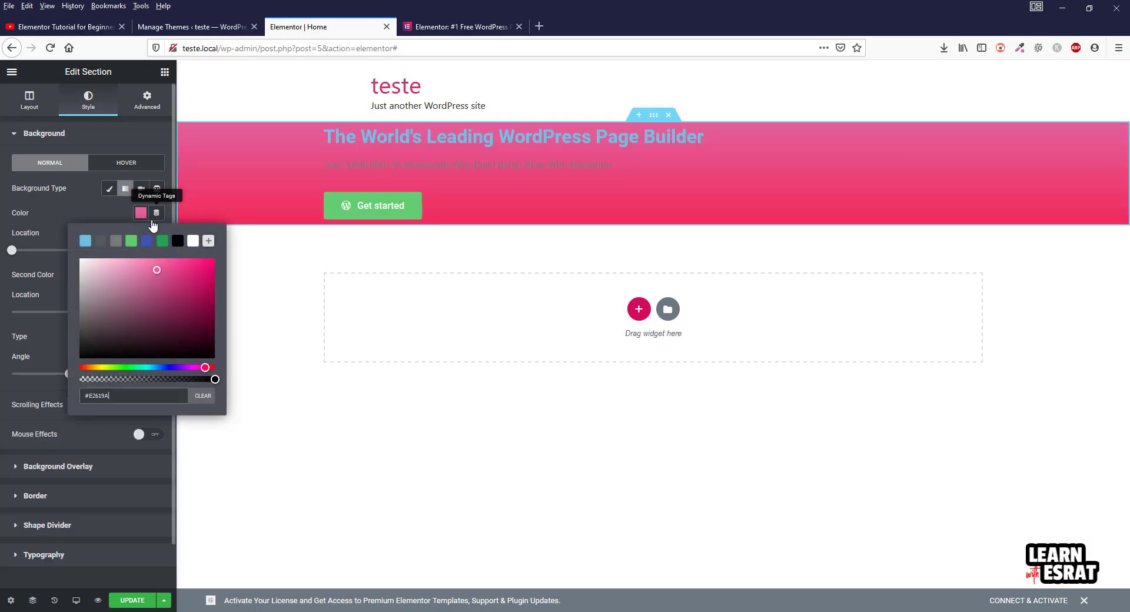
Sample the purple near the right side of the elementor.com hero background and set it as the gradient's second color, #492CAB
click(456, 27)
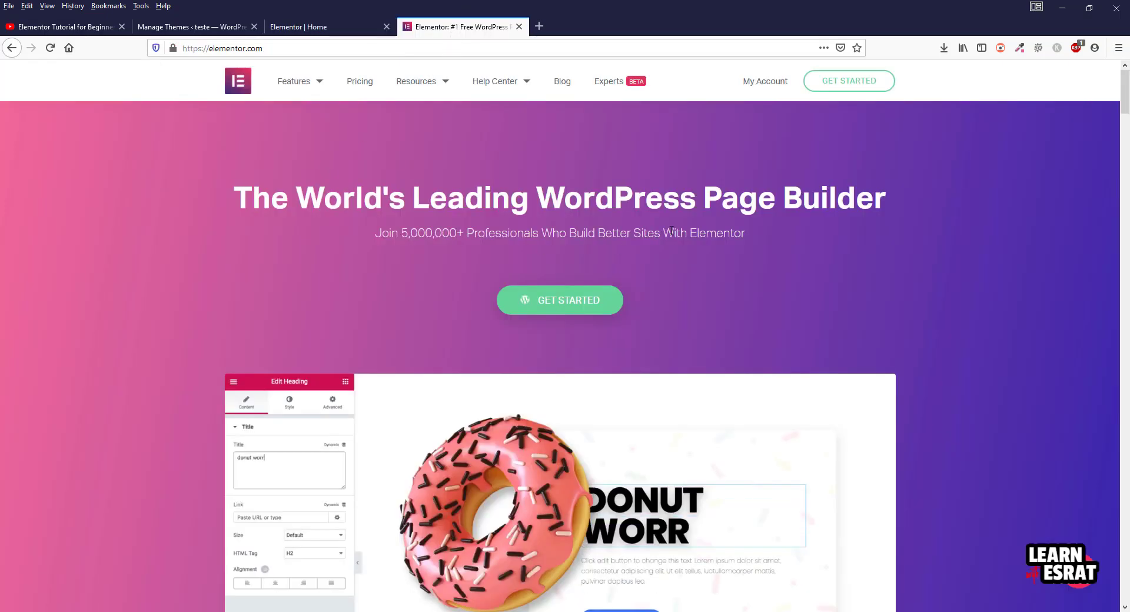
click(1019, 48)
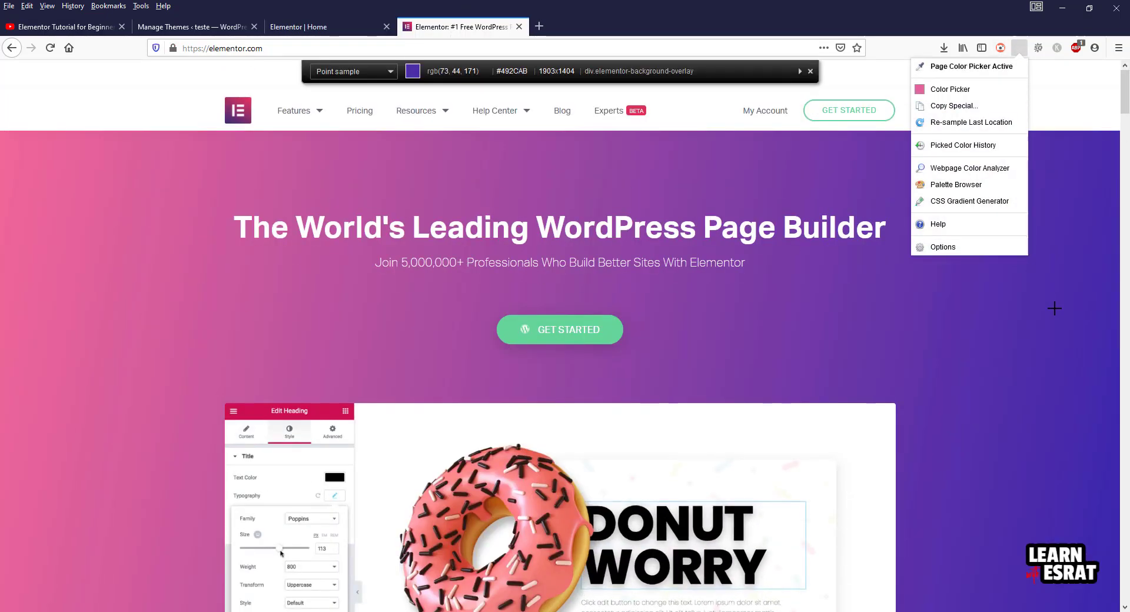
click(1053, 308)
click(337, 24)
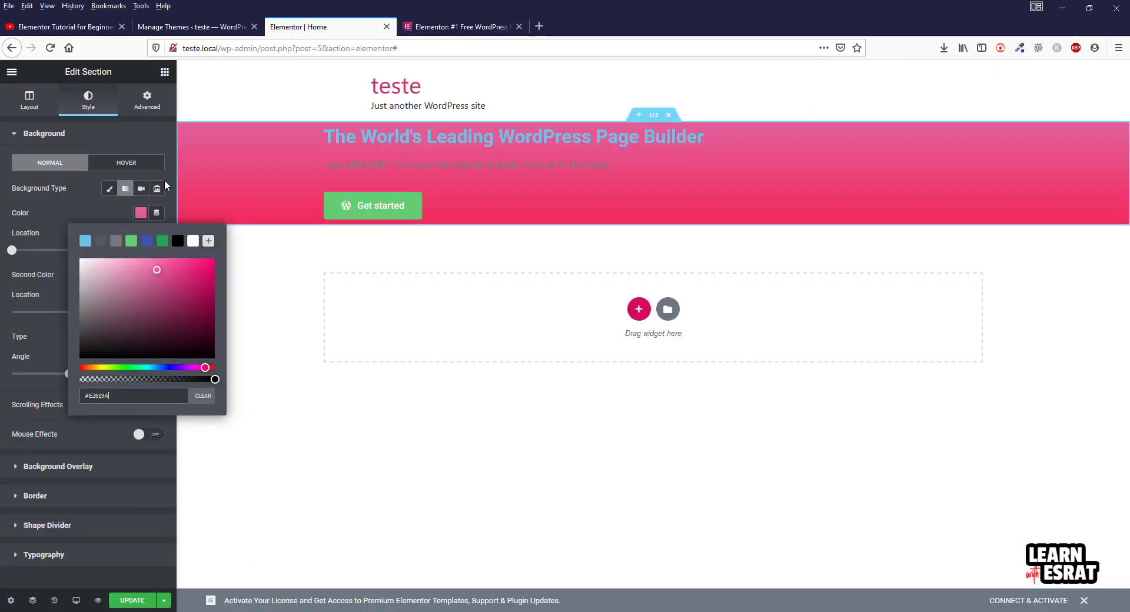
click(43, 330)
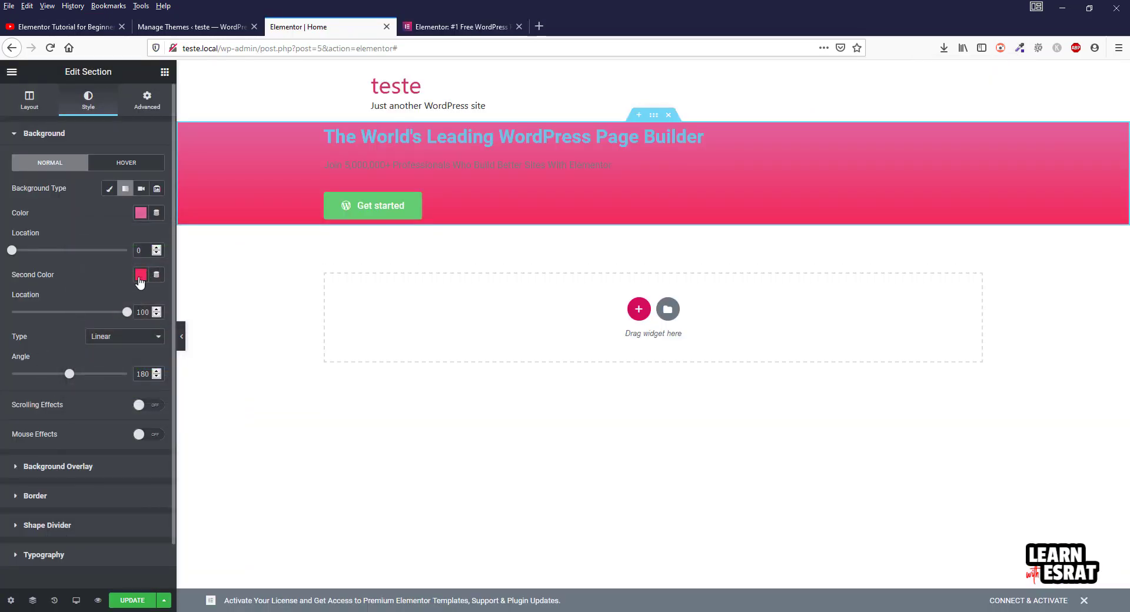
click(140, 275)
key(ctrl+v)
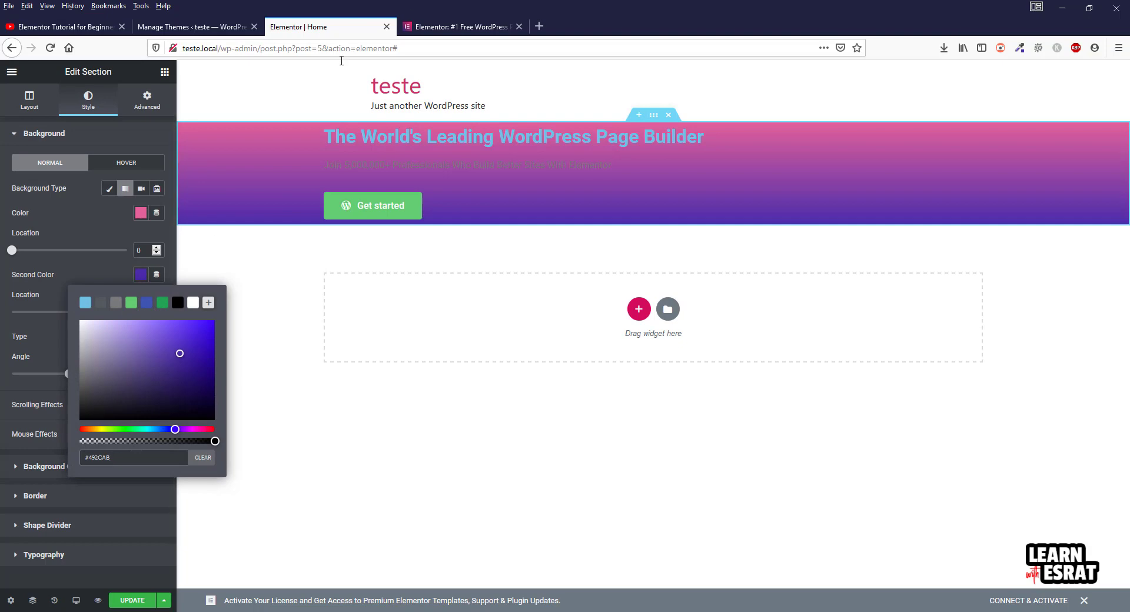
Set the gradient's first color location to 3 and its angle to 150, using the elementor.com hero background as reference
click(462, 26)
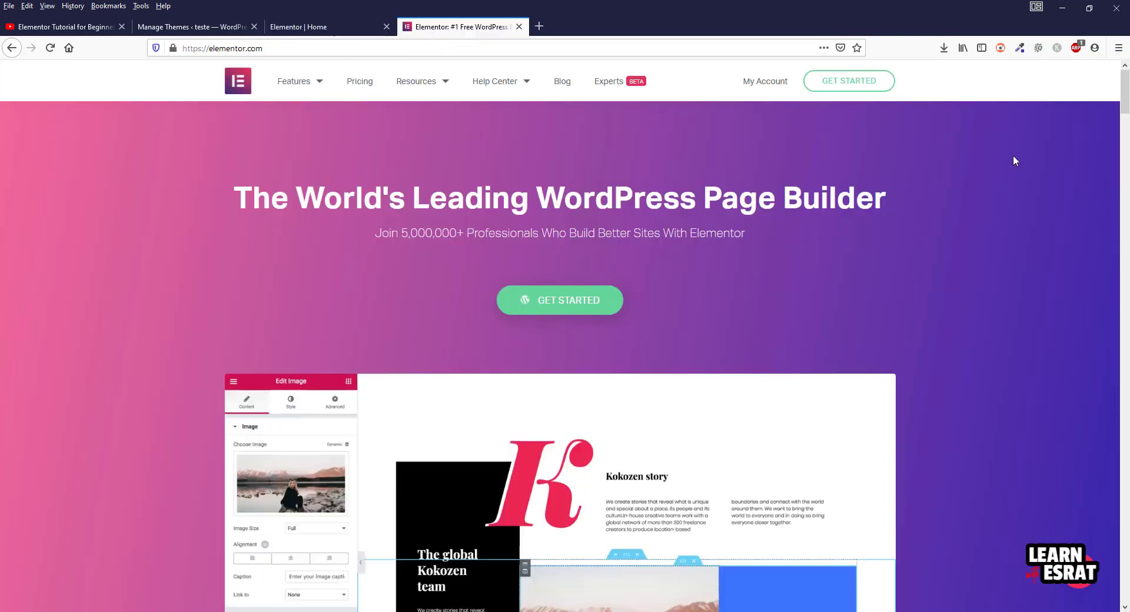
scroll(145, 492, down, 6)
scroll(140, 502, up, 6)
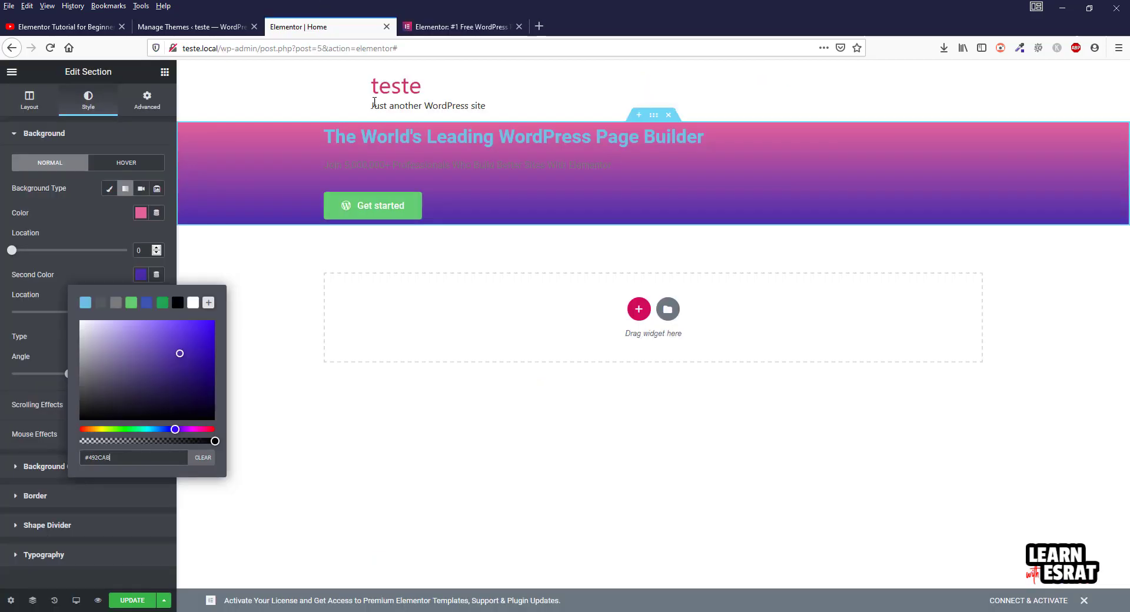
click(318, 25)
click(92, 224)
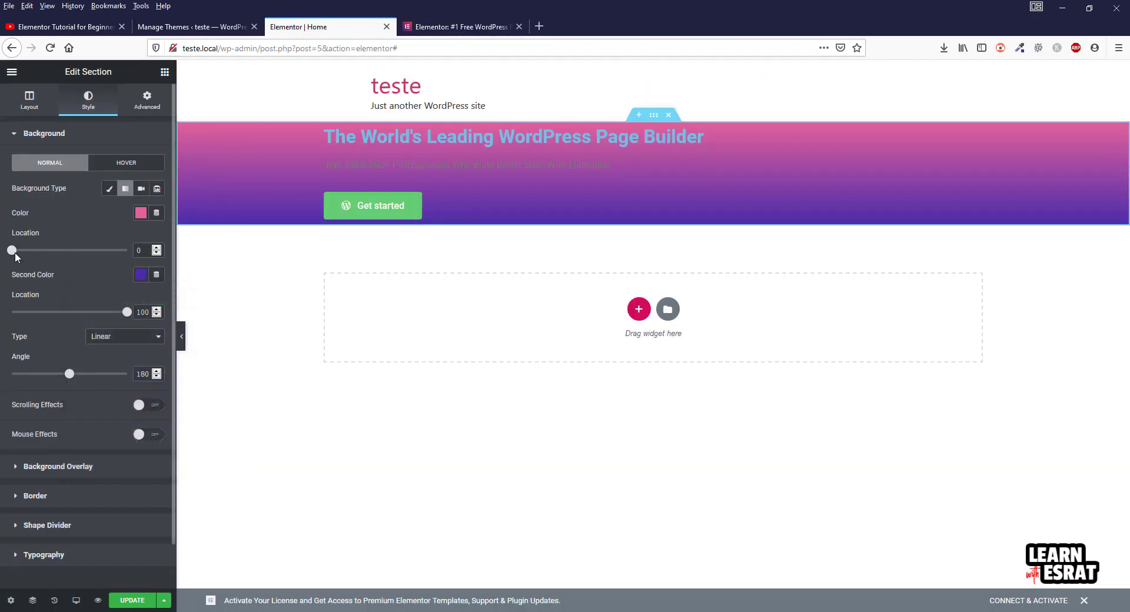
drag(15, 254, 16, 253)
drag(69, 374, 25, 376)
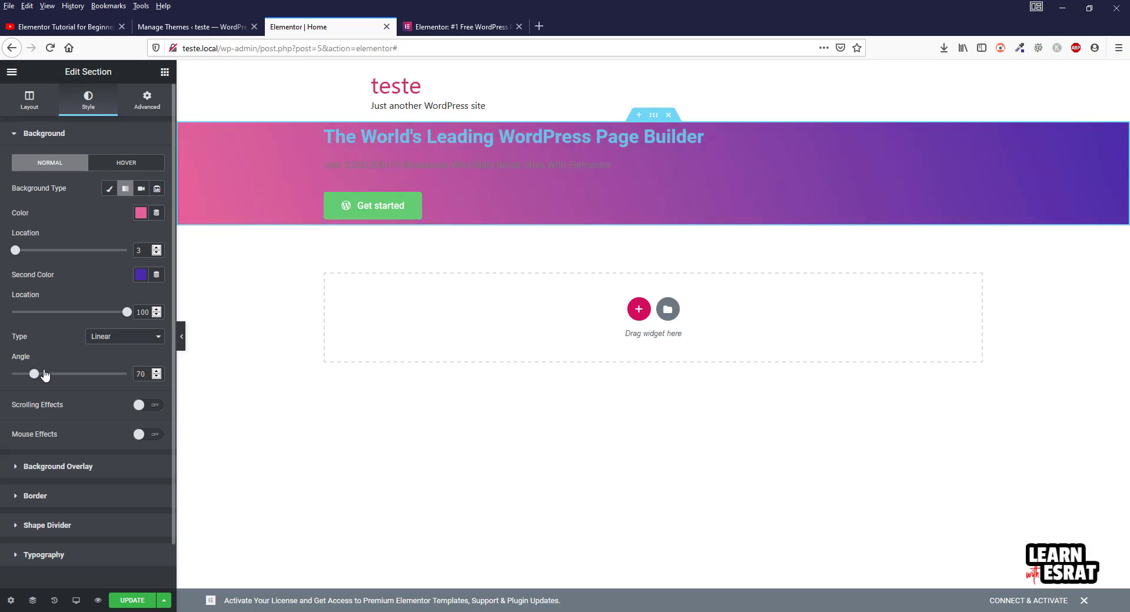
click(118, 371)
click(63, 375)
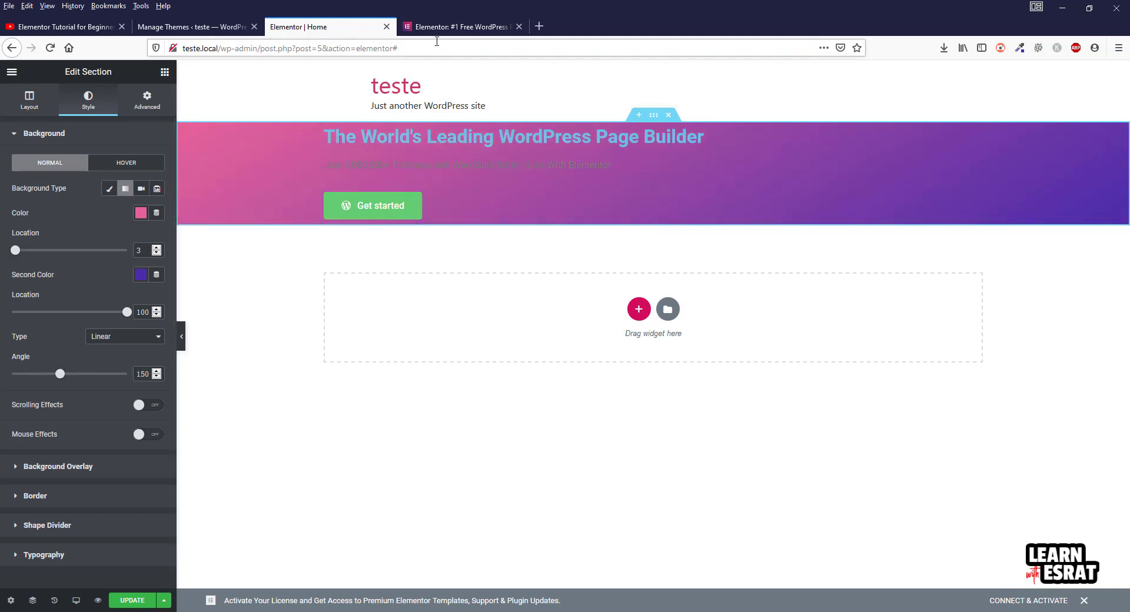
Check the elementor.com hero again and set the gradient's first color location to 34 and second color location to 64
click(456, 27)
click(321, 29)
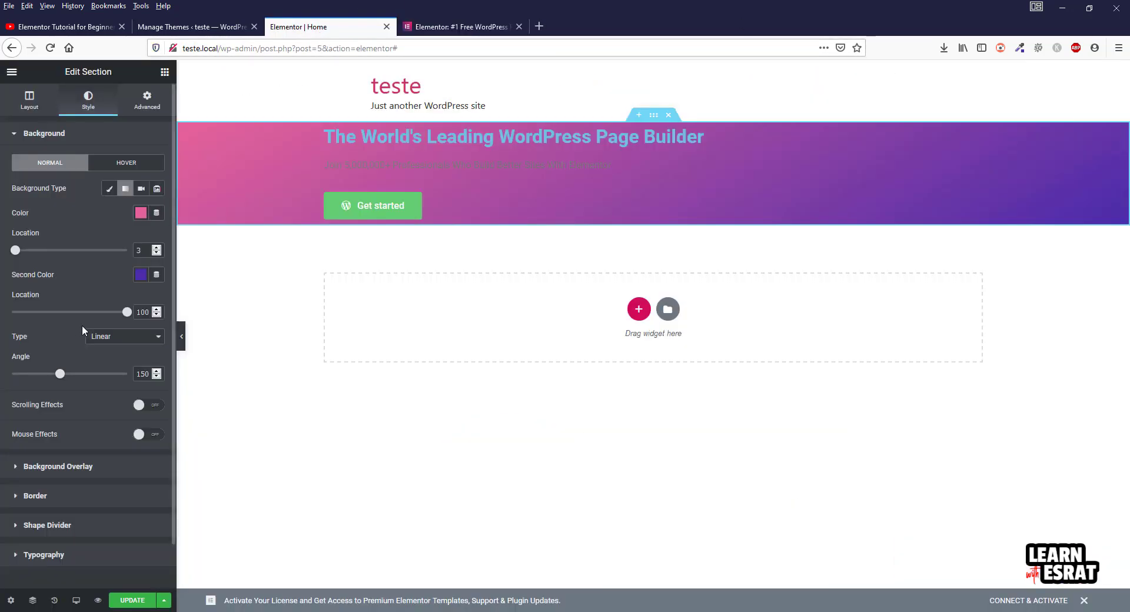
drag(16, 253, 42, 261)
click(125, 312)
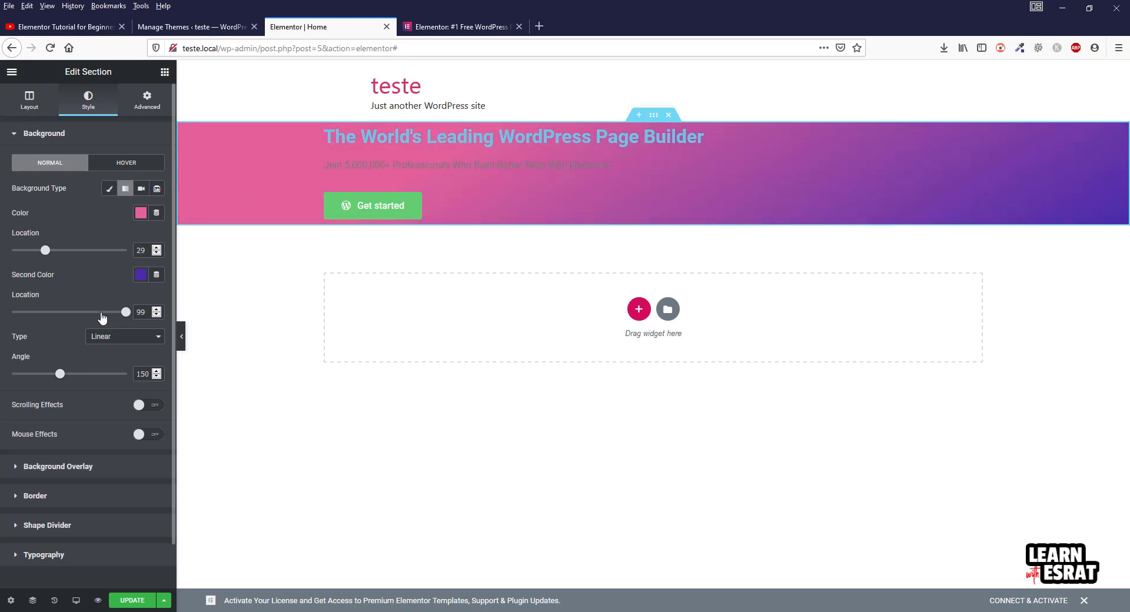
mouse_move(102, 318)
mouse_down()
mouse_move(51, 316)
mouse_move(93, 318)
mouse_move(83, 320)
mouse_up()
drag(45, 250, 51, 250)
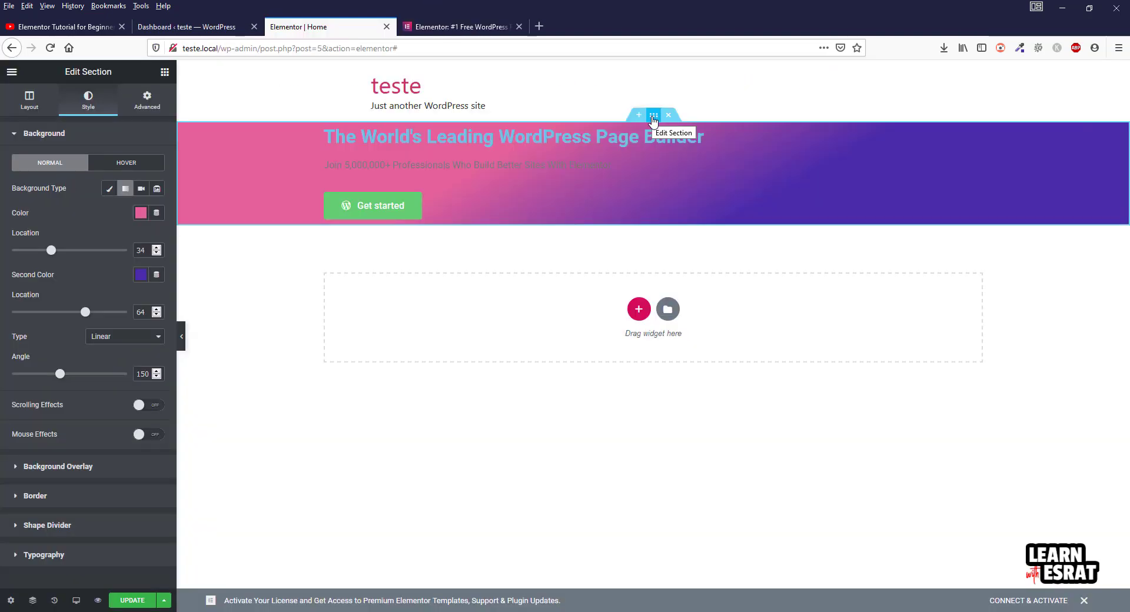
Unlink the hero section's padding values and set its top and bottom padding to 120 px
click(653, 117)
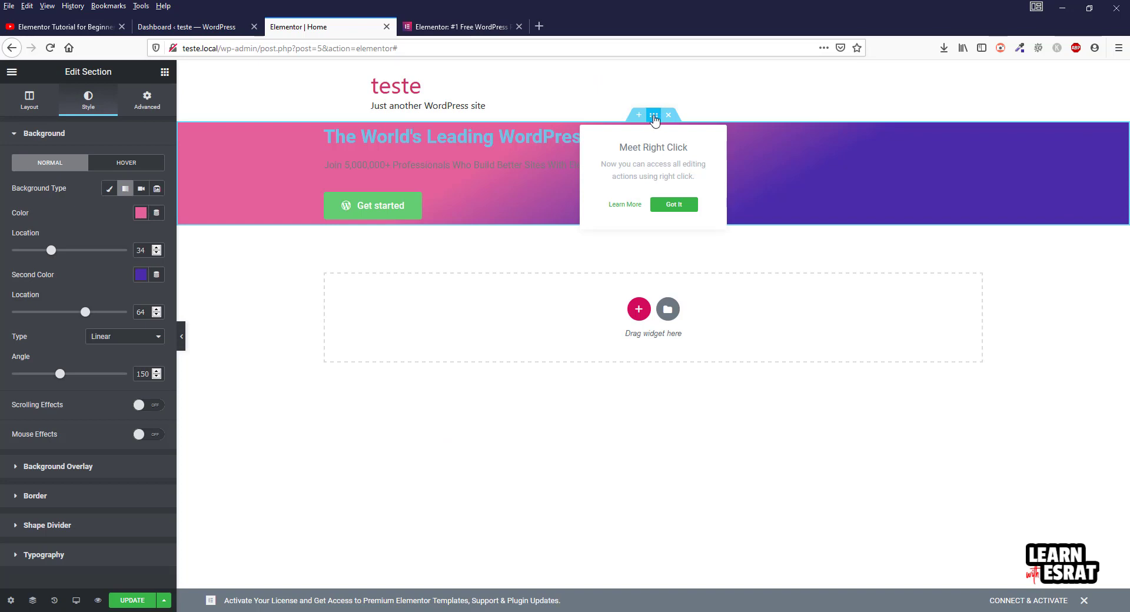
click(147, 101)
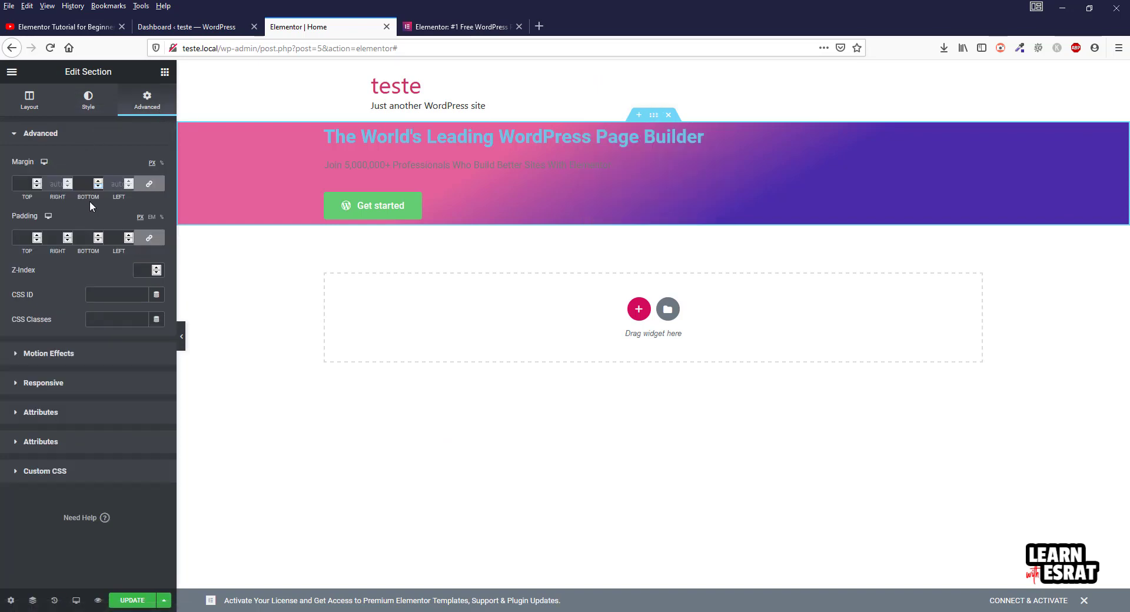
click(149, 239)
click(22, 237)
text(120)
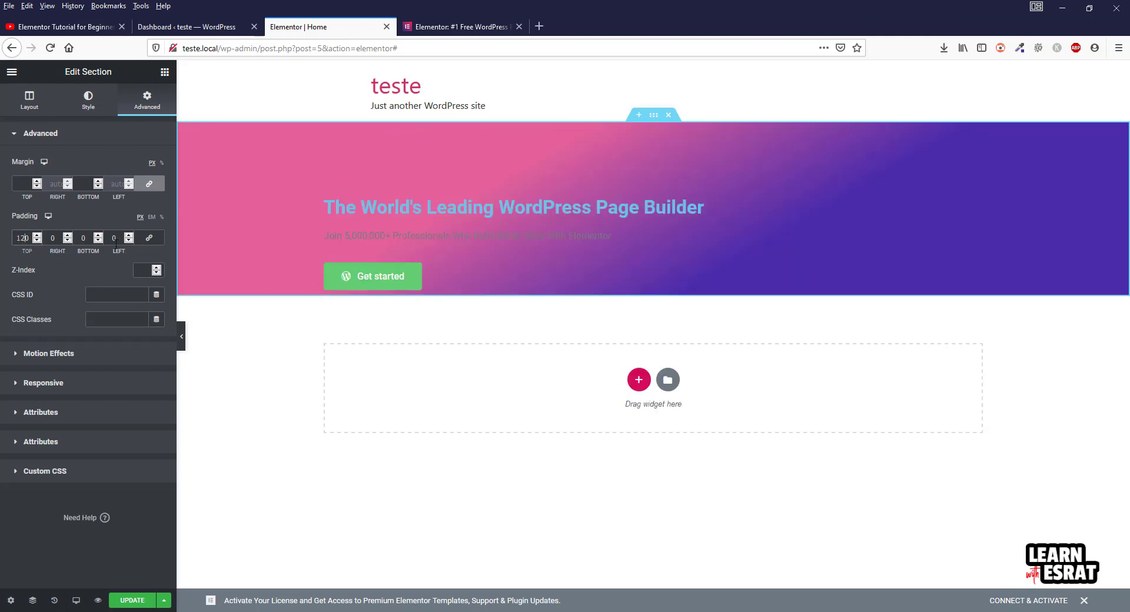
text(120)
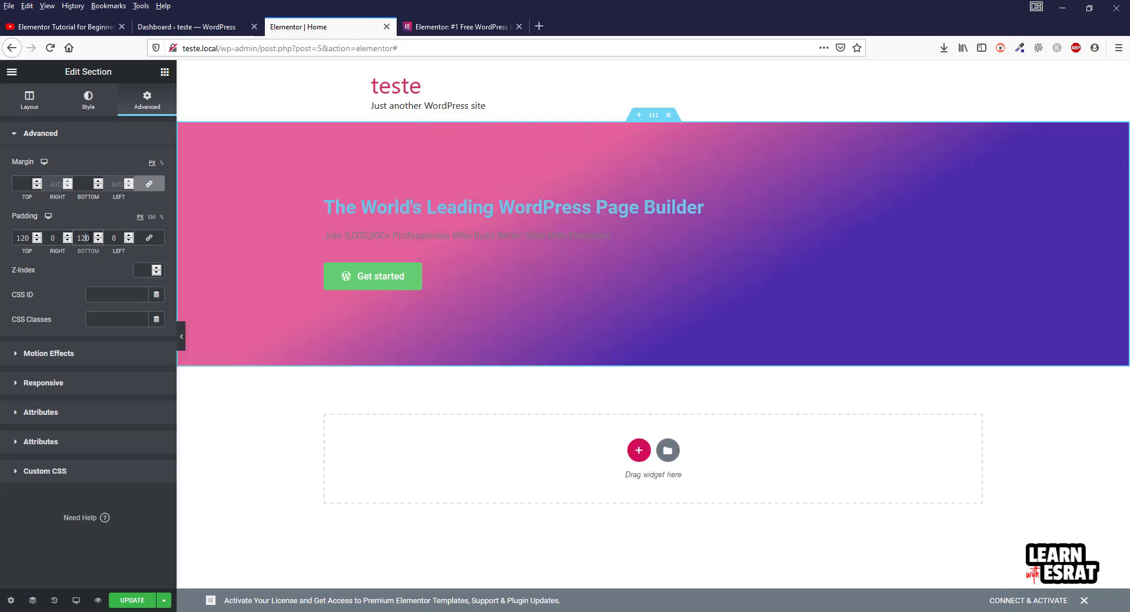
Match the elementor.com gradient by setting the first color location to 4 and the second to 87, and update the page
click(478, 28)
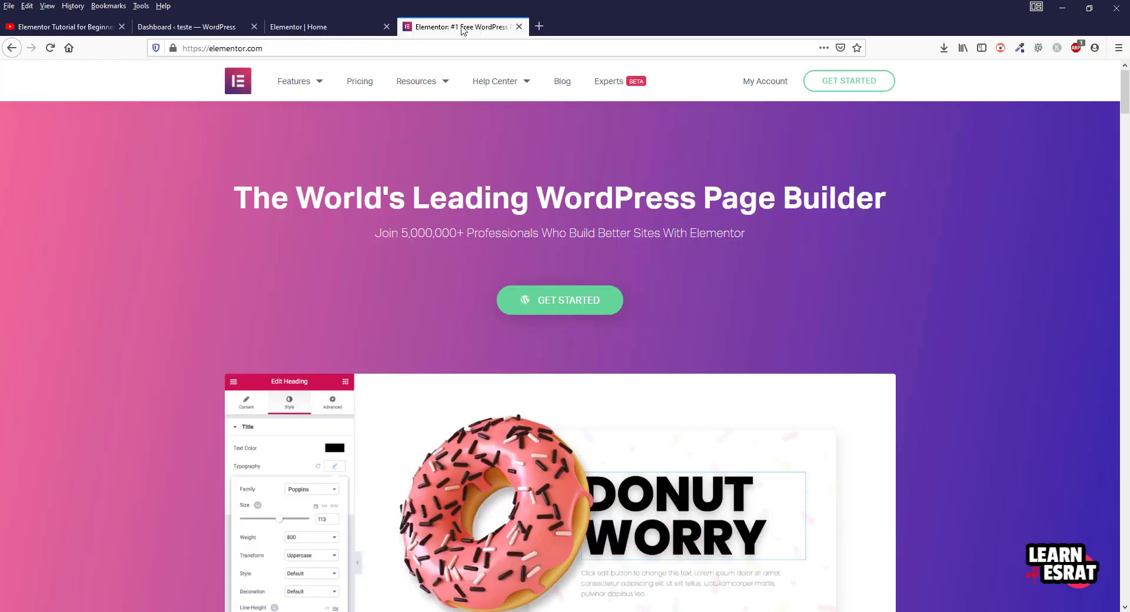
click(308, 27)
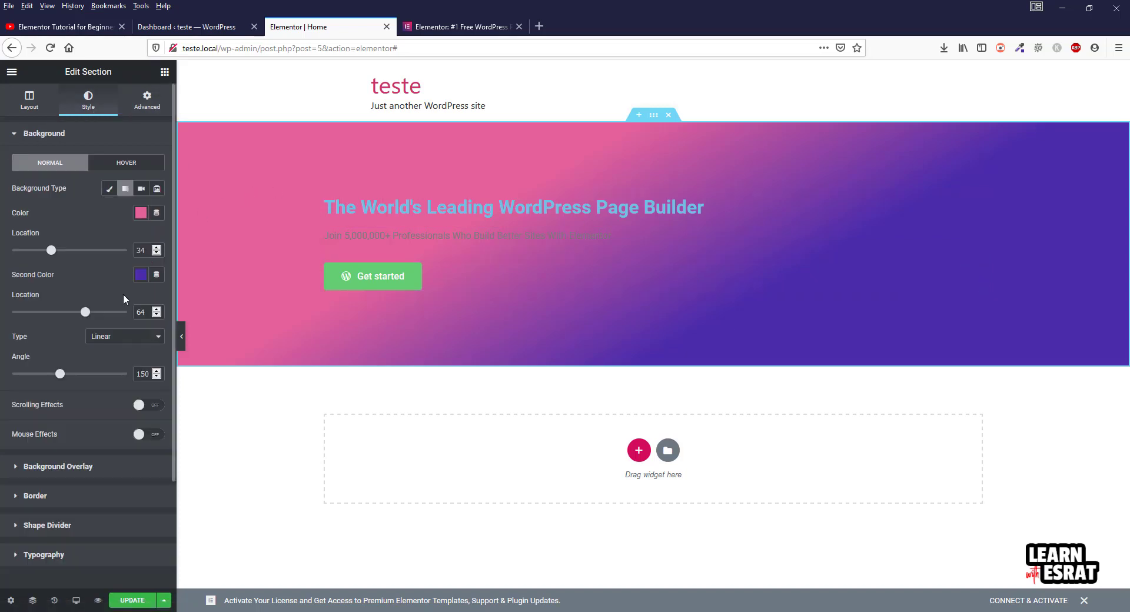
drag(51, 251, 2, 262)
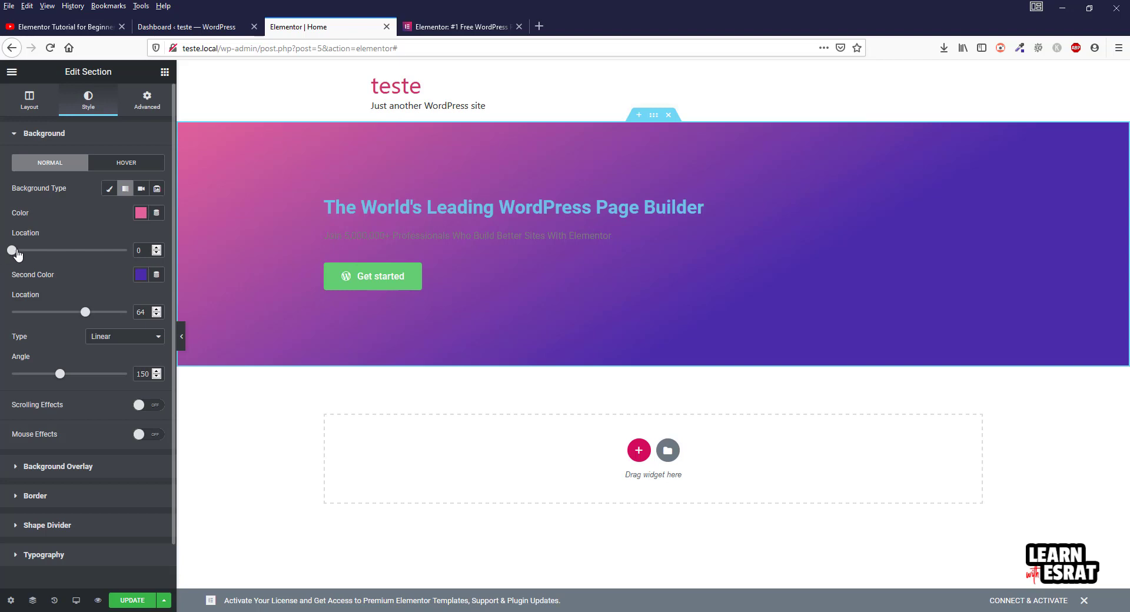
click(17, 250)
drag(88, 317, 118, 320)
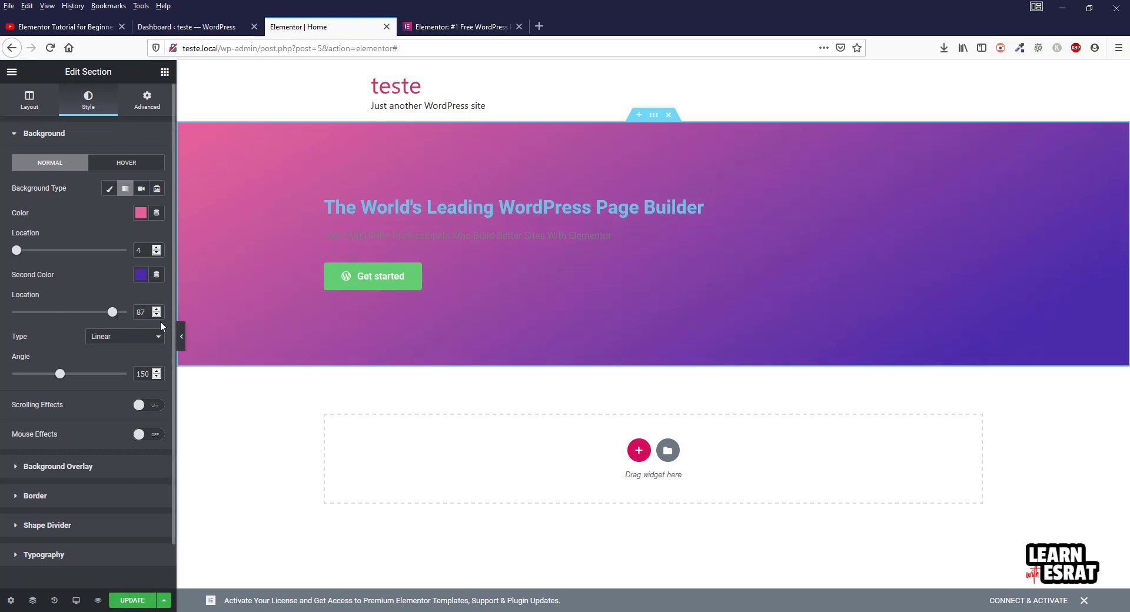
click(132, 600)
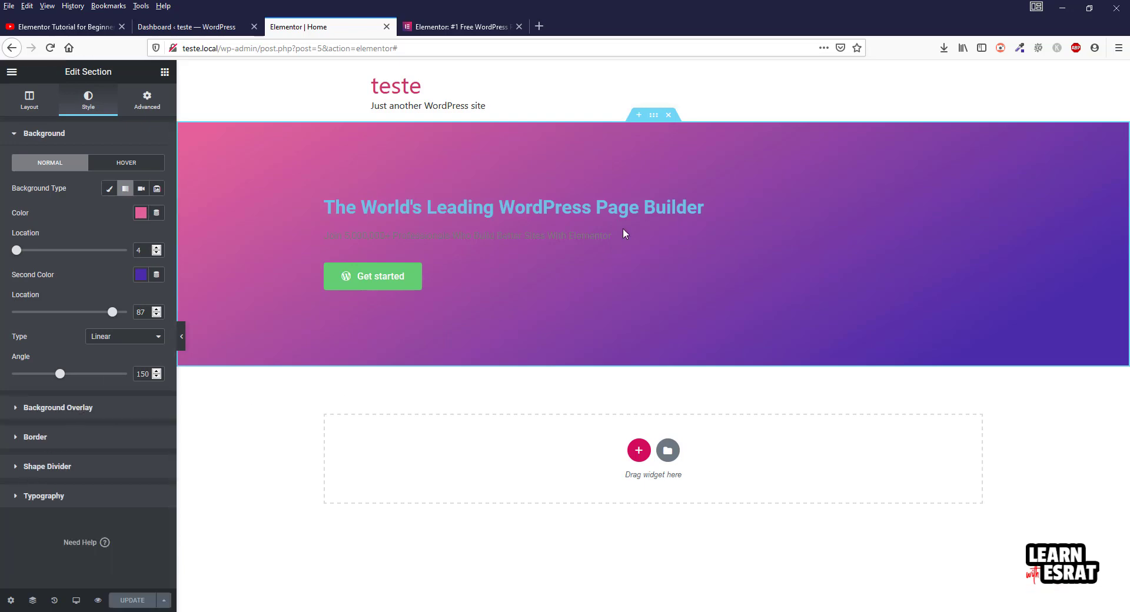
Center-align the hero heading, using the elementor.com heading as reference
click(462, 27)
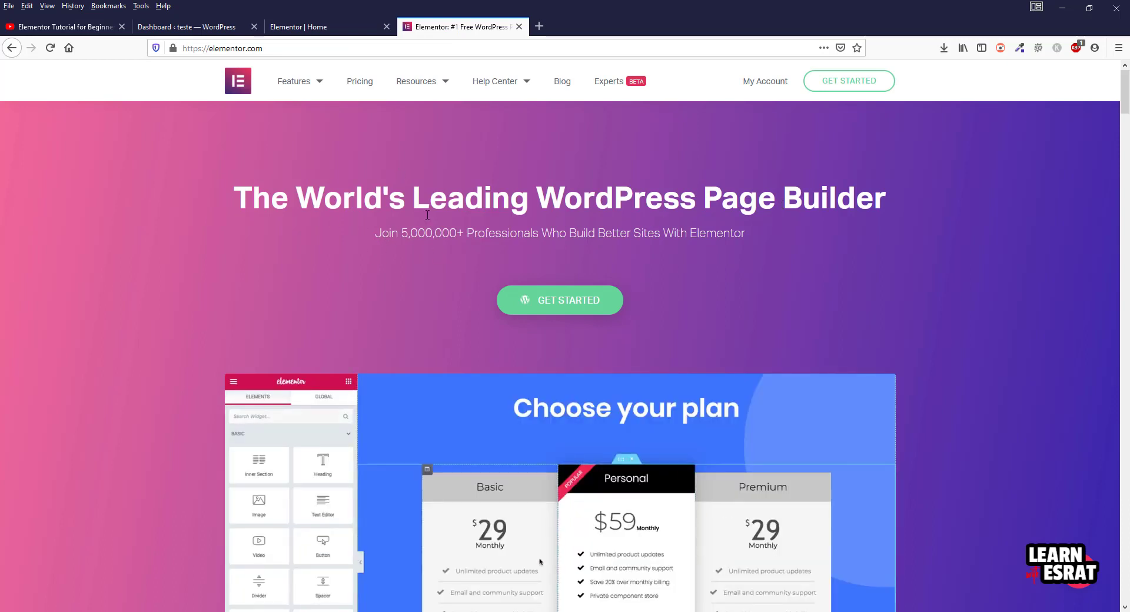
click(310, 32)
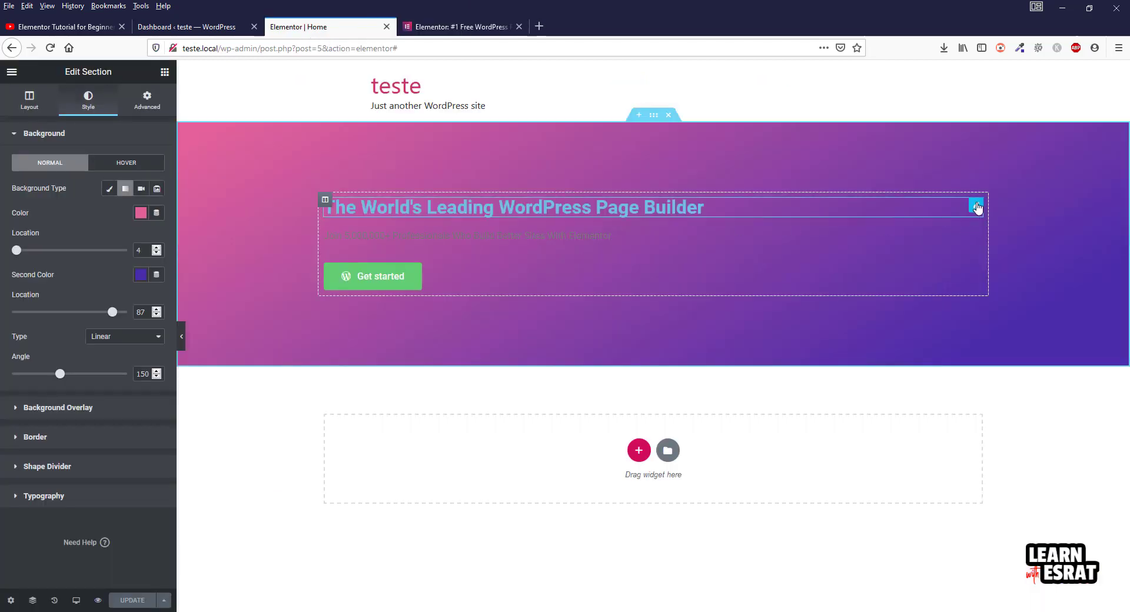
click(976, 206)
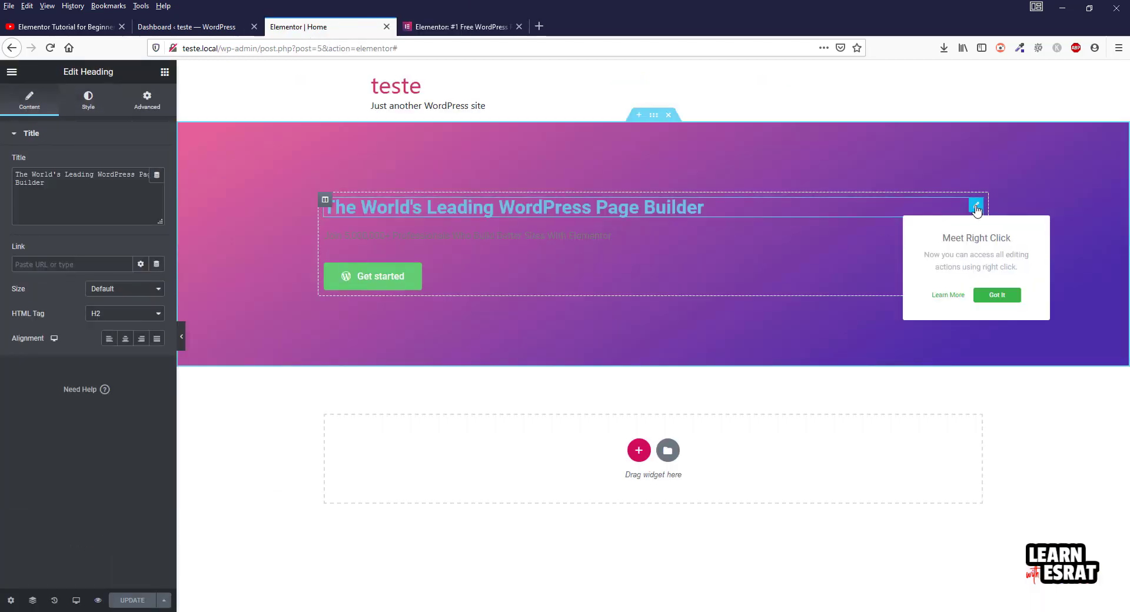
click(125, 339)
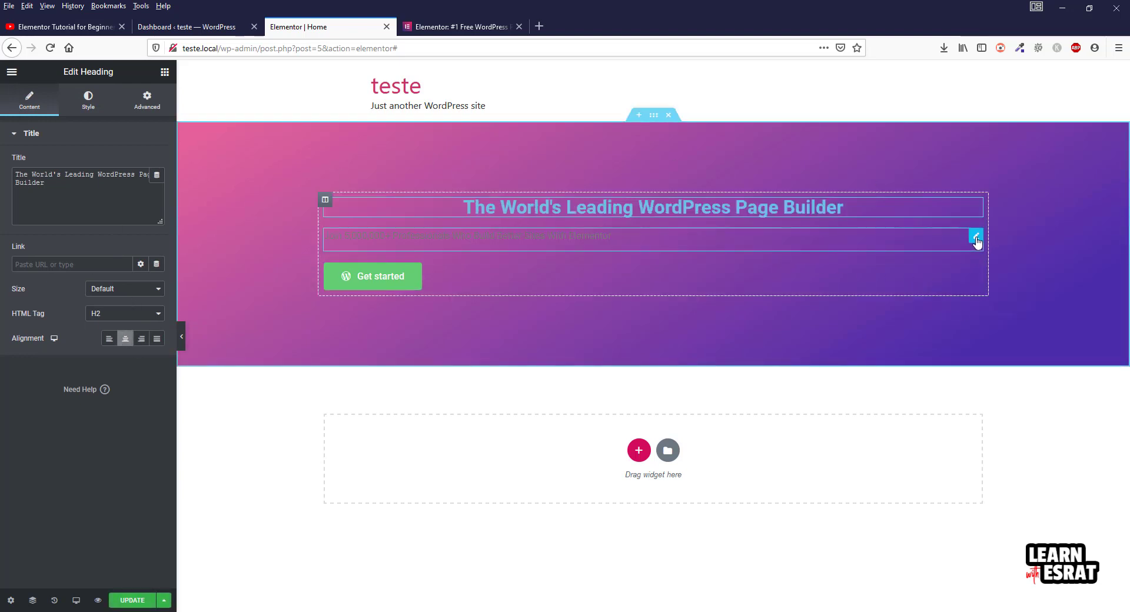
Center-align the subtitle text below the heading
click(976, 237)
click(87, 103)
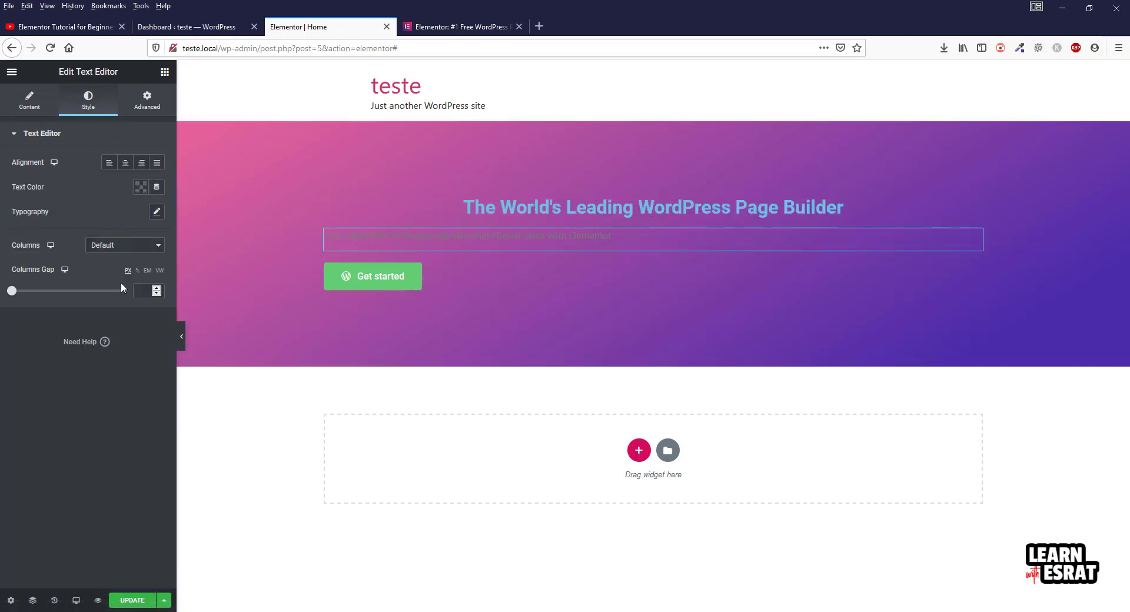
click(125, 162)
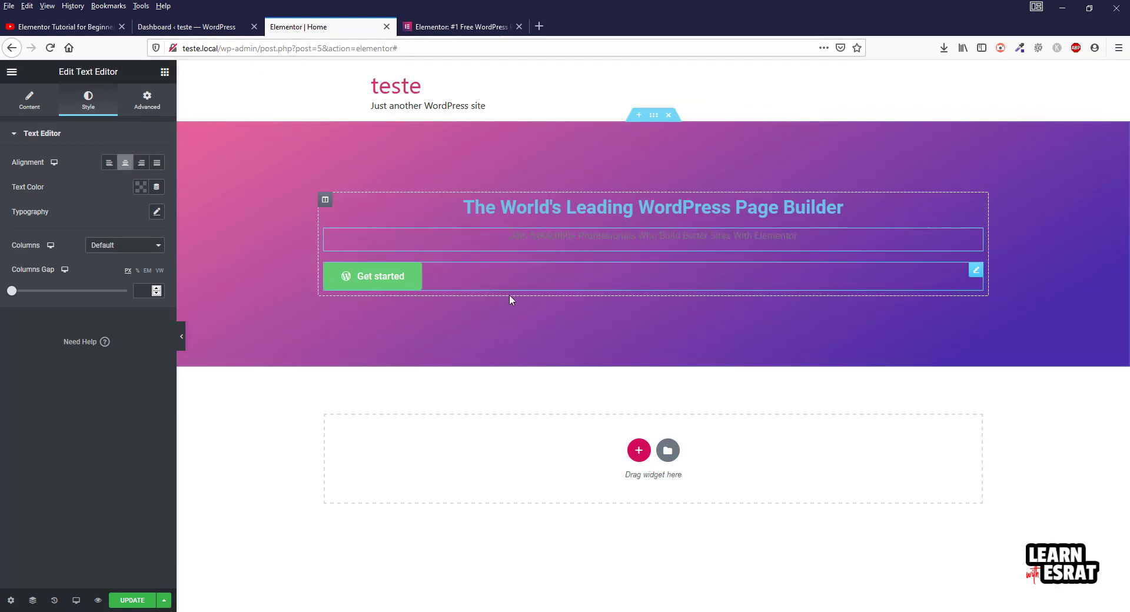
Center-align the Get started button in the hero section
click(976, 270)
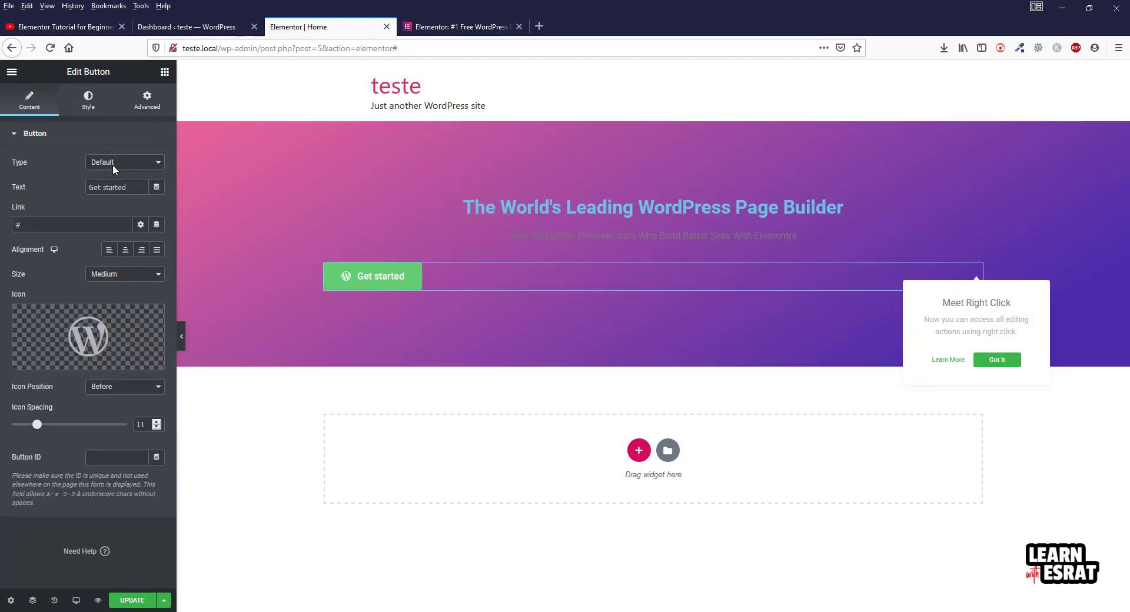
click(90, 106)
click(29, 104)
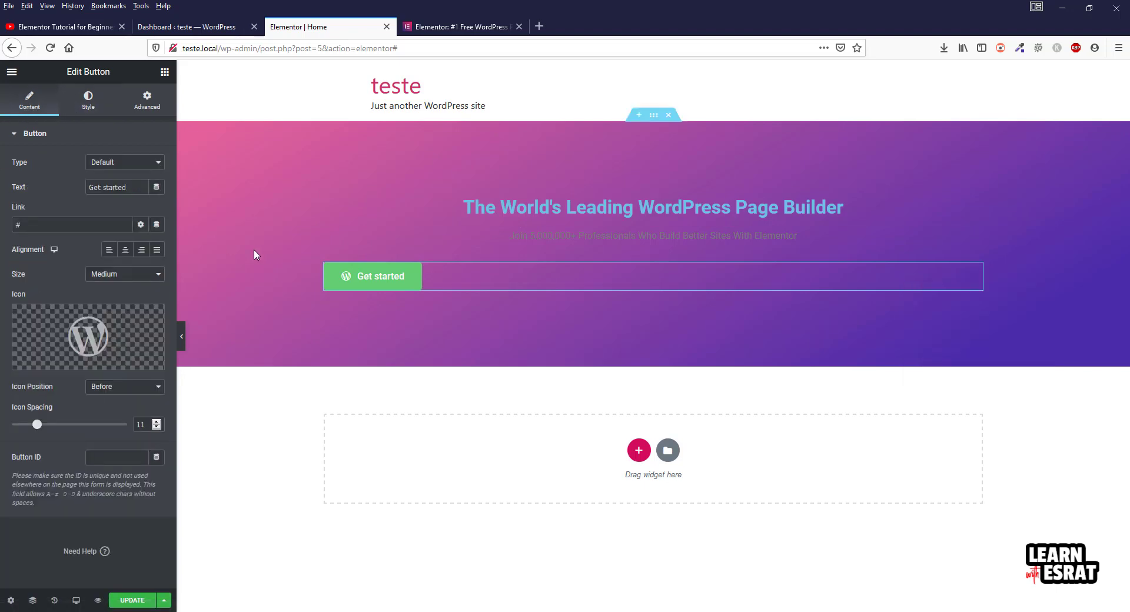
click(126, 251)
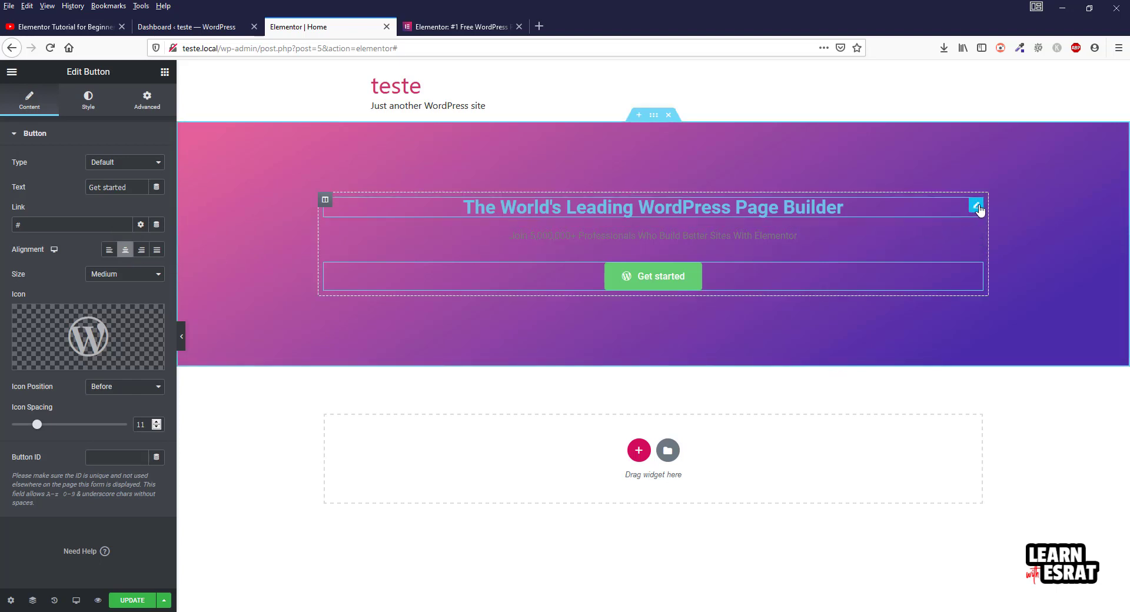
Set the hero heading's text color to white (#FFFFFF)
click(645, 197)
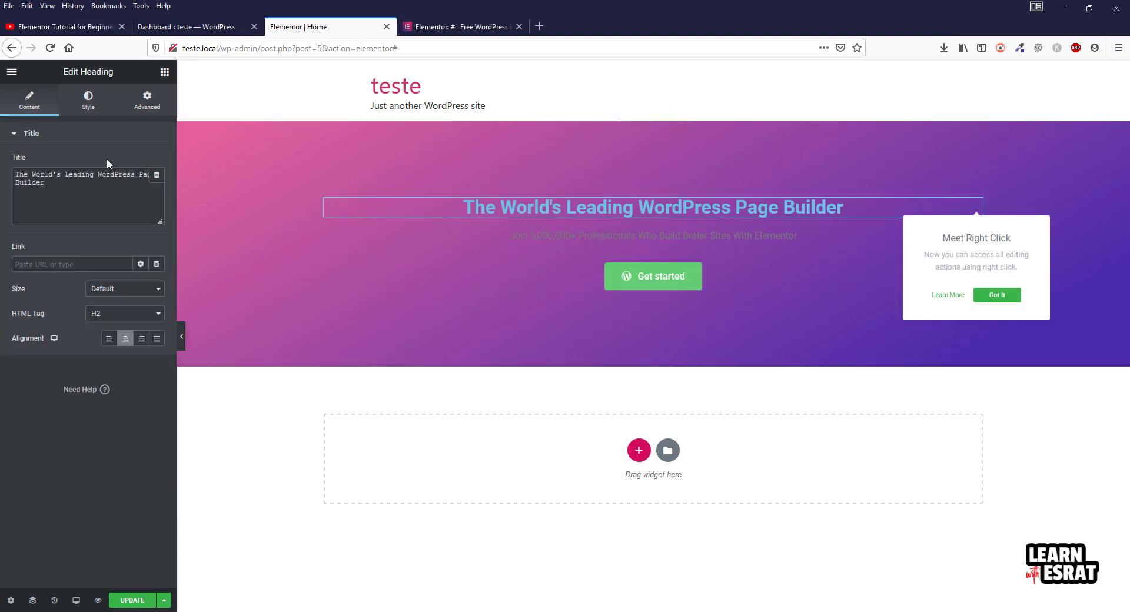
click(89, 105)
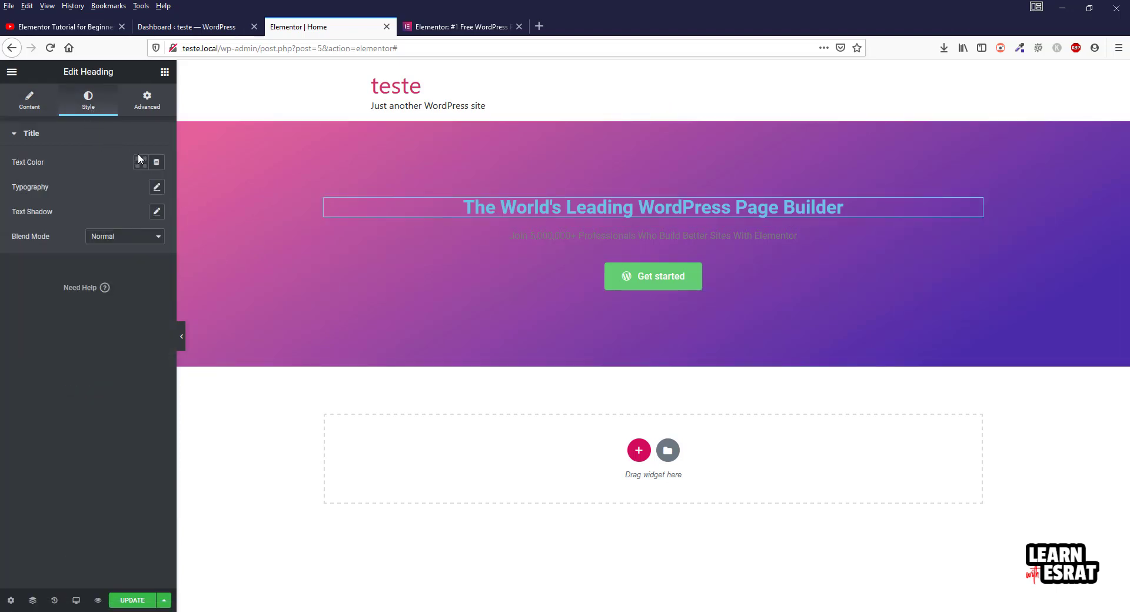
click(141, 164)
click(194, 191)
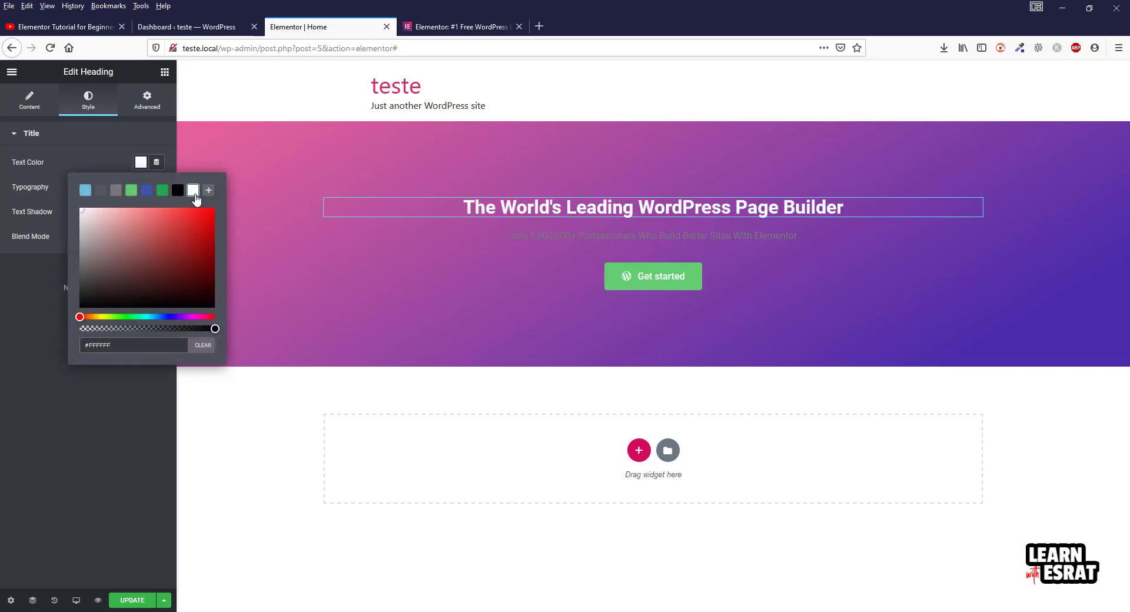
click(96, 153)
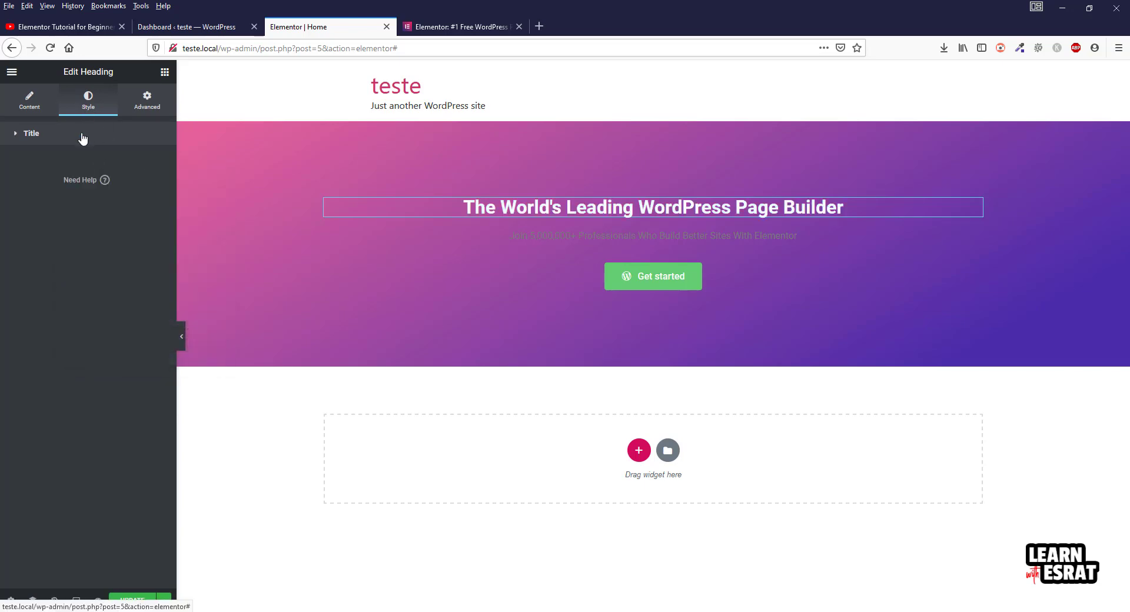
Inspect the main heading on elementor.com to read its font size, weight and line height
click(457, 23)
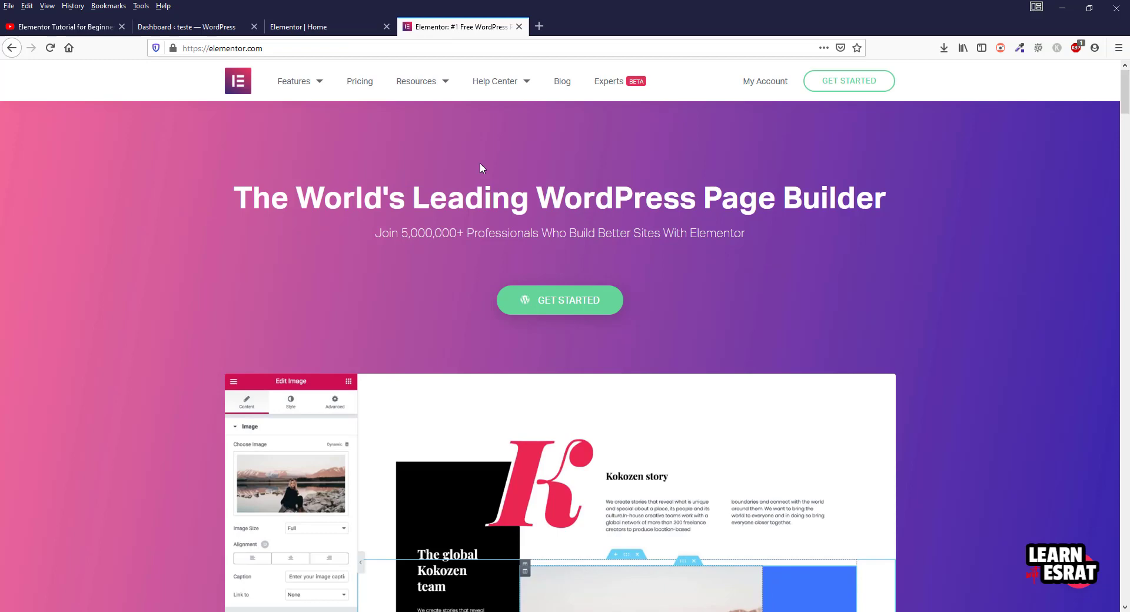
right_click(497, 201)
click(544, 329)
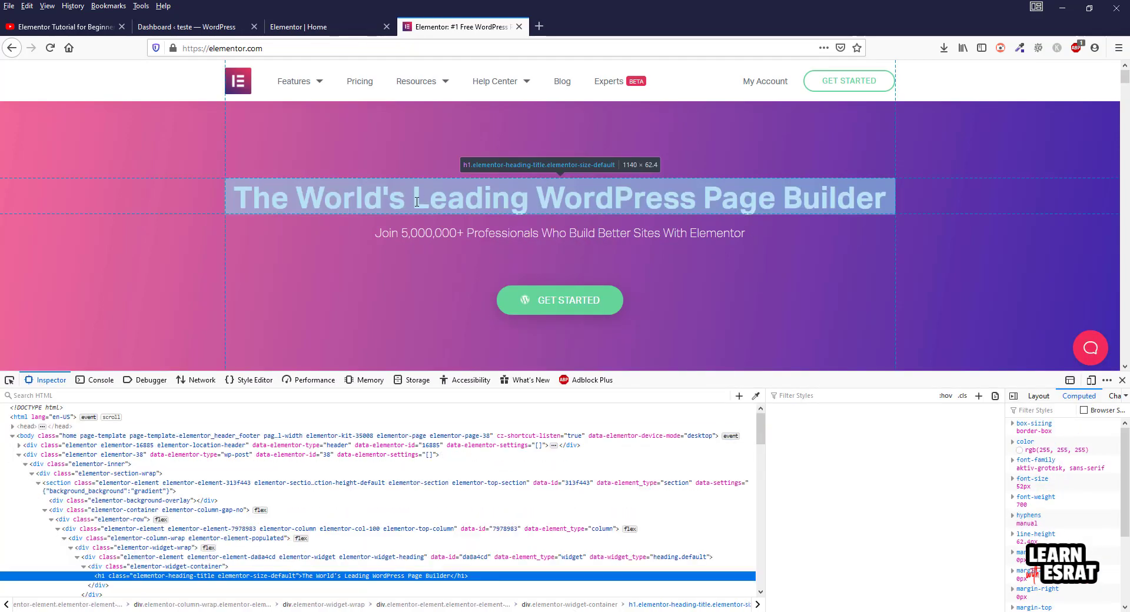
drag(1036, 492, 1018, 489)
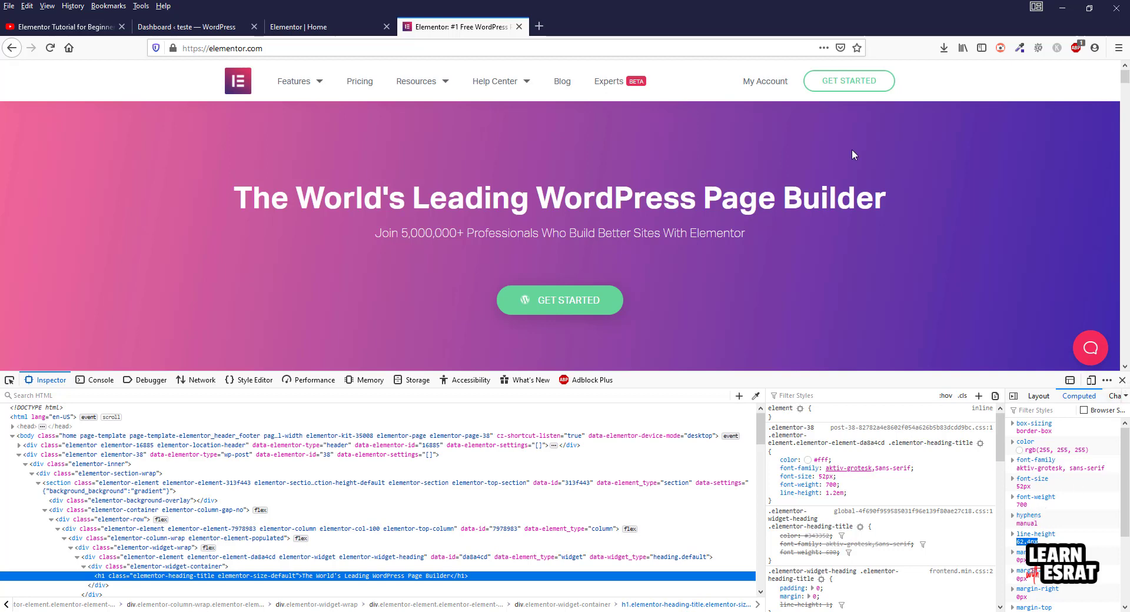
click(298, 27)
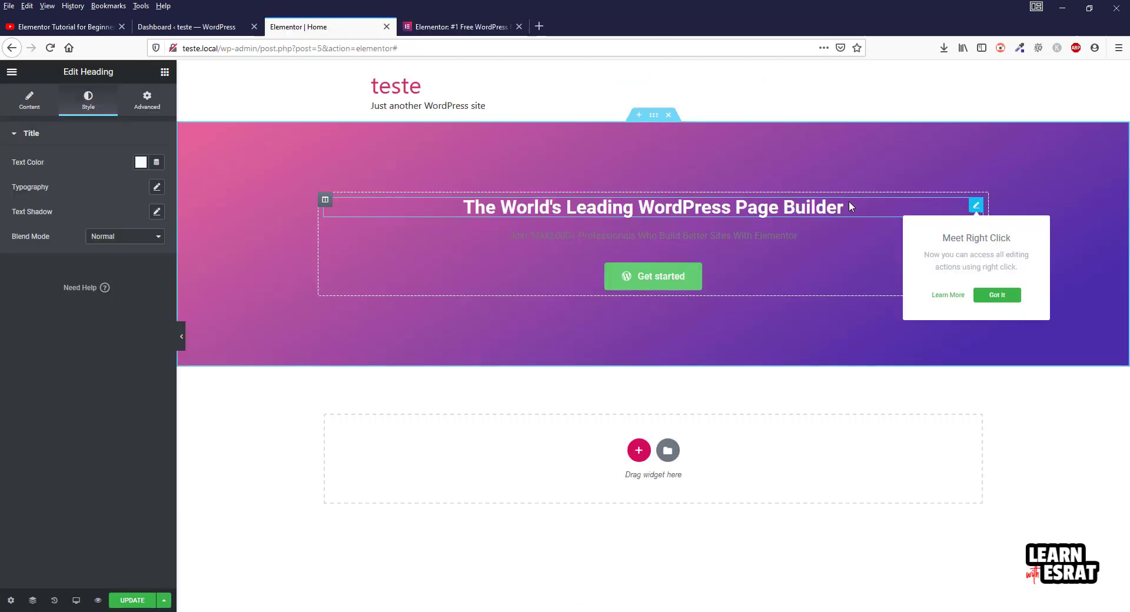
Set the hero heading's font size to 52 px, using the elementor.com heading as reference
click(156, 187)
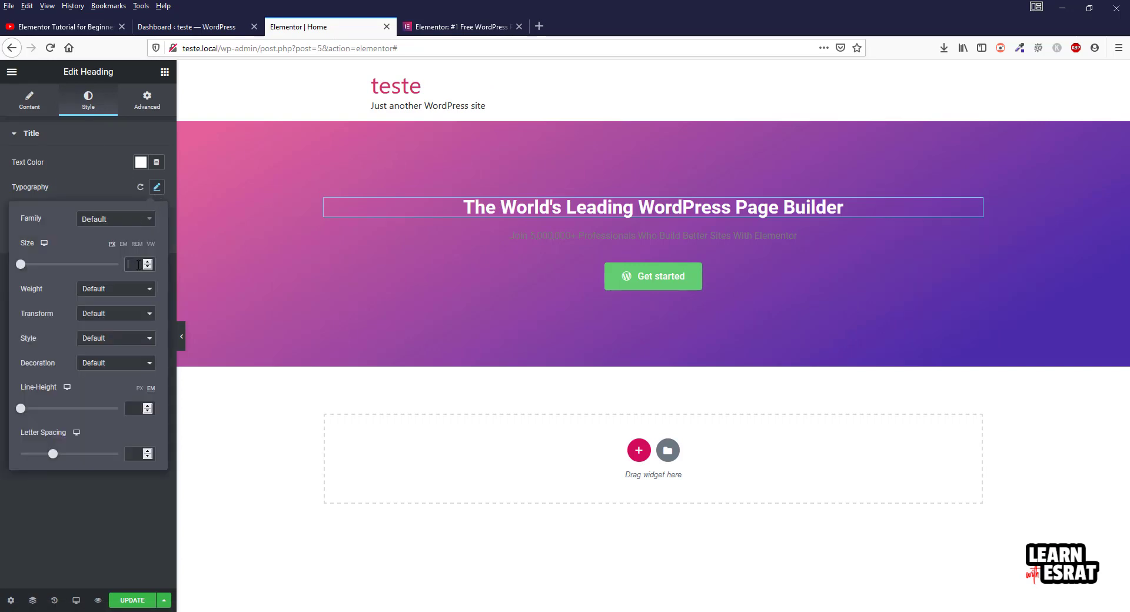
text(56)
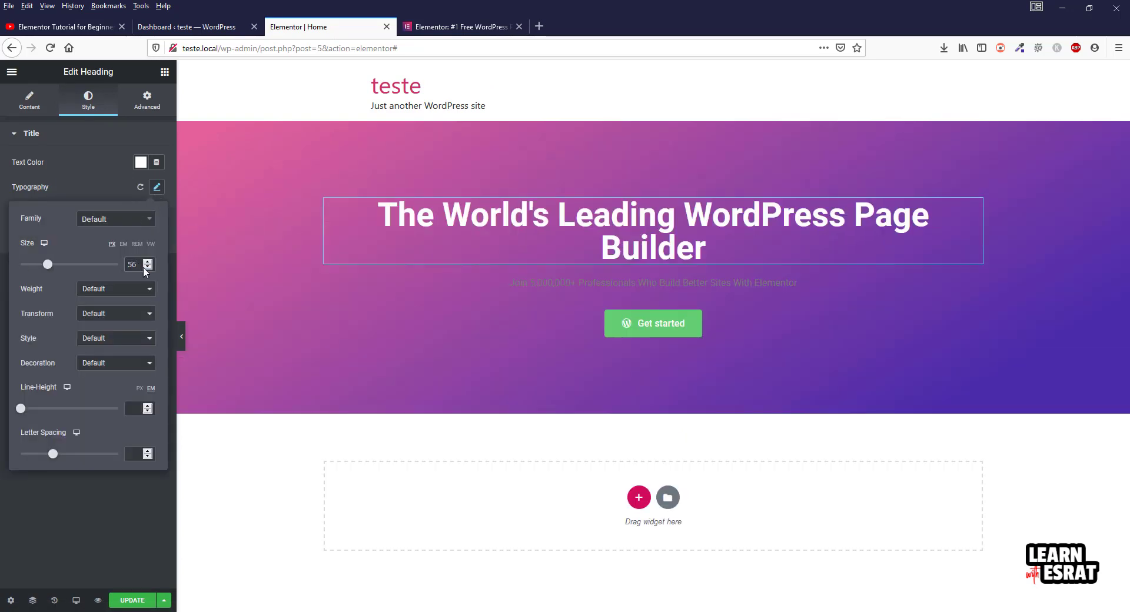
click(458, 26)
click(327, 27)
click(147, 268)
click(147, 268)
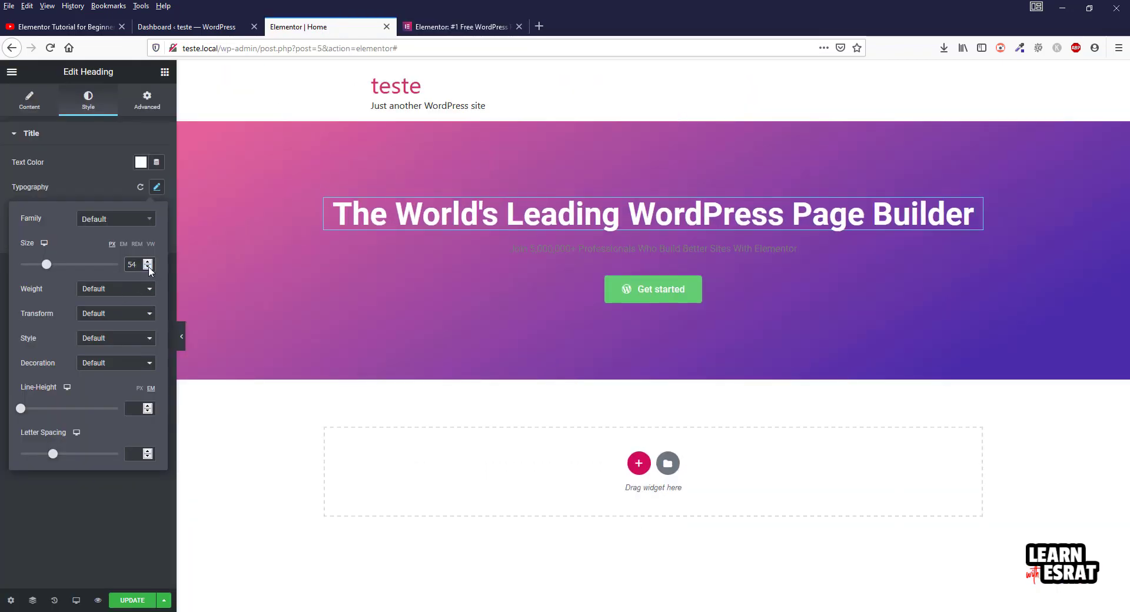
click(147, 268)
click(147, 268)
click(147, 268)
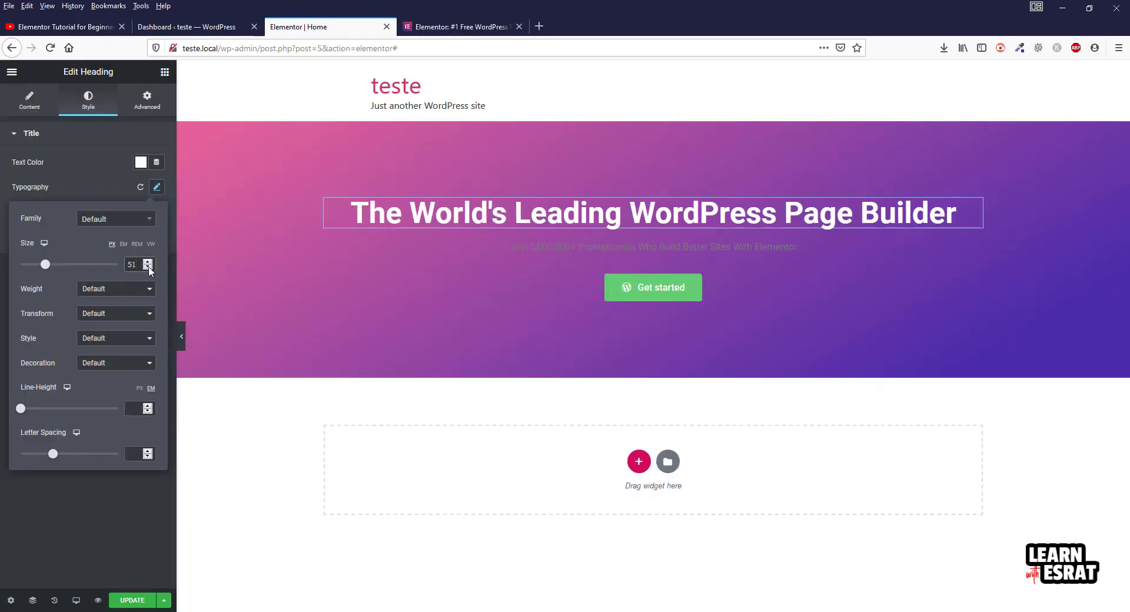
click(148, 262)
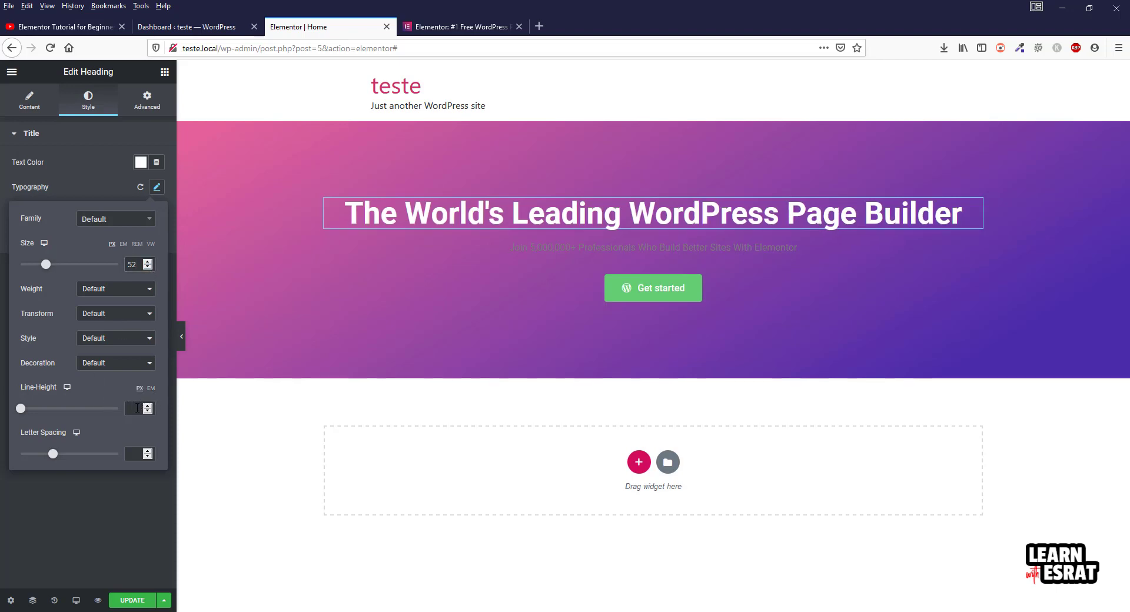
Set the hero heading's line height to 67 px and update the page
text(67)
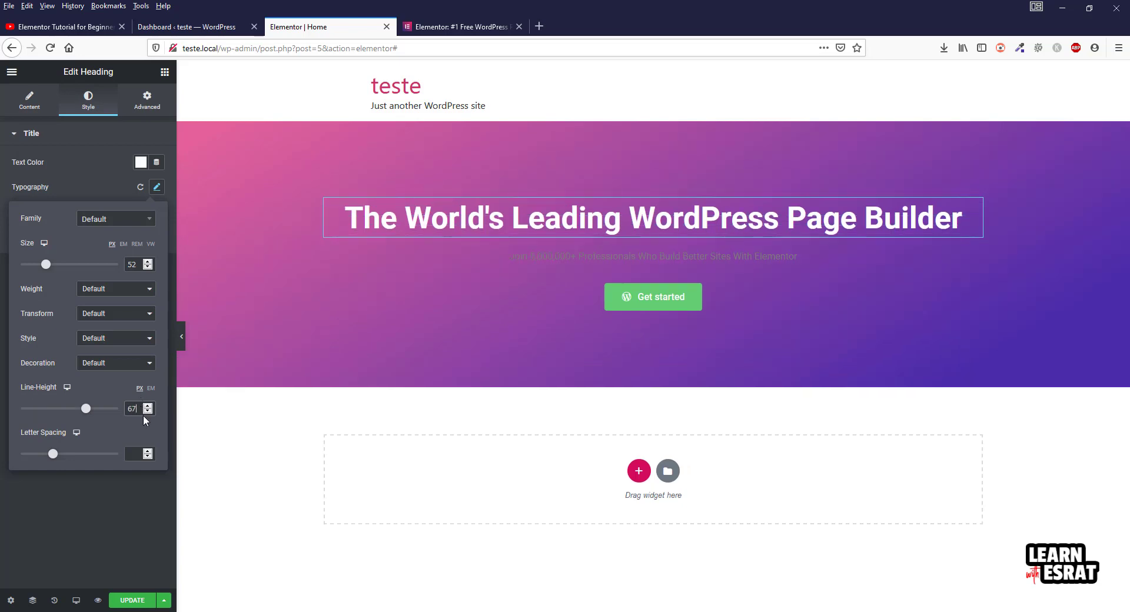
click(132, 600)
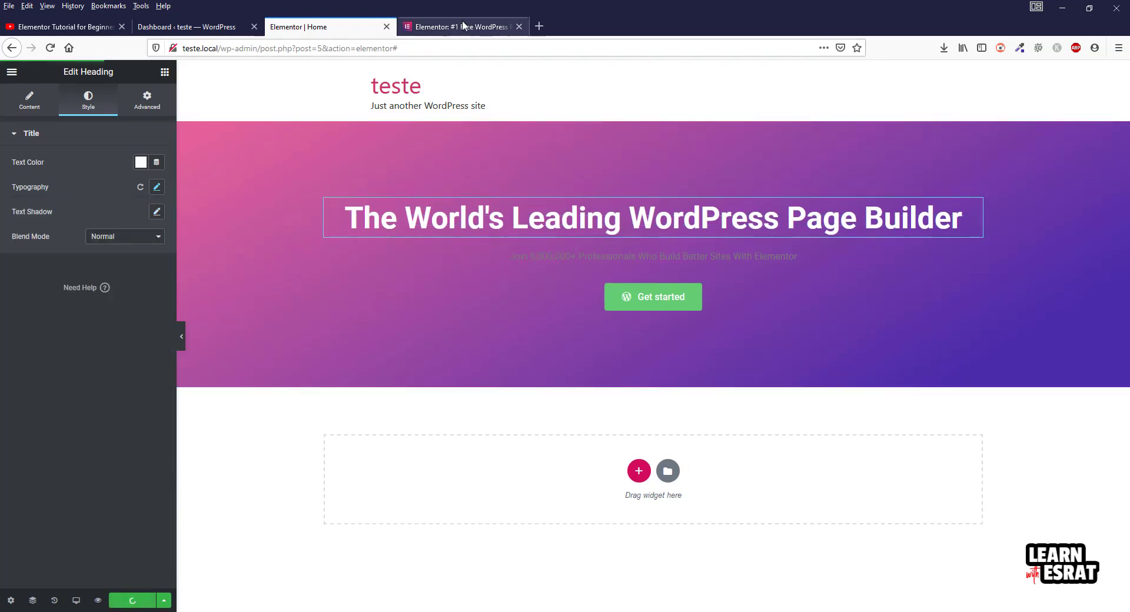
click(462, 26)
click(351, 28)
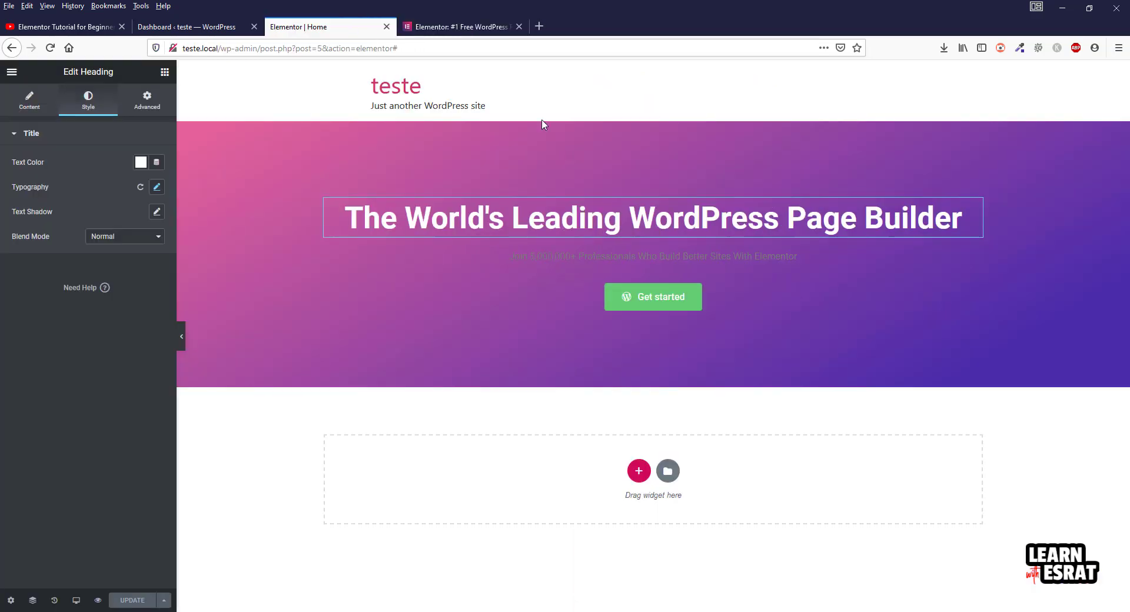
Inspect the subtitle on elementor.com for its text styles and return to the page being edited
click(473, 28)
right_click(568, 227)
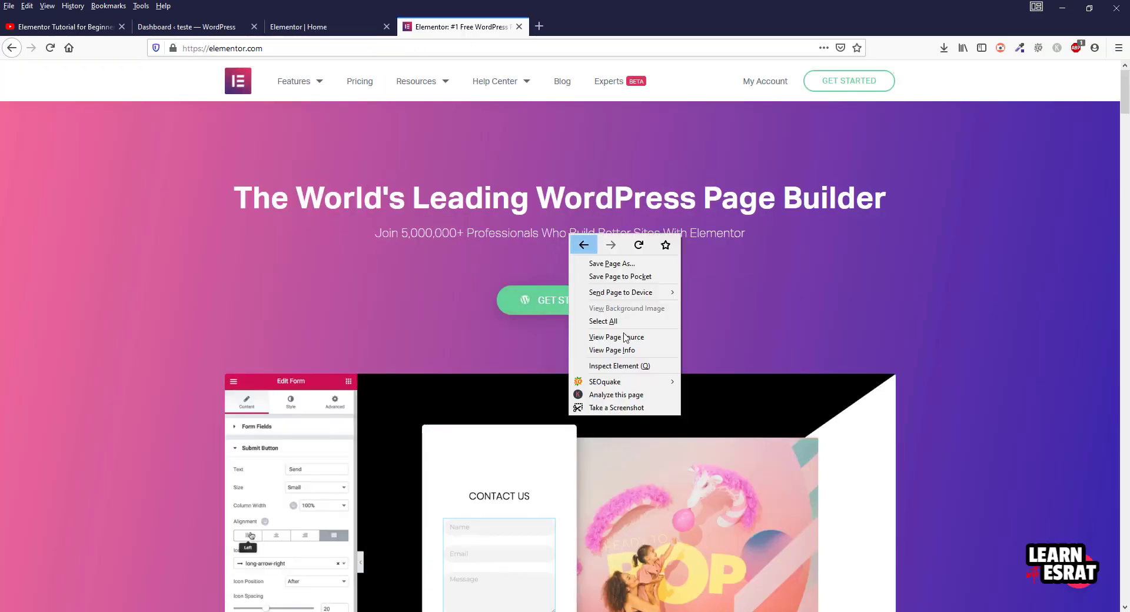
click(594, 365)
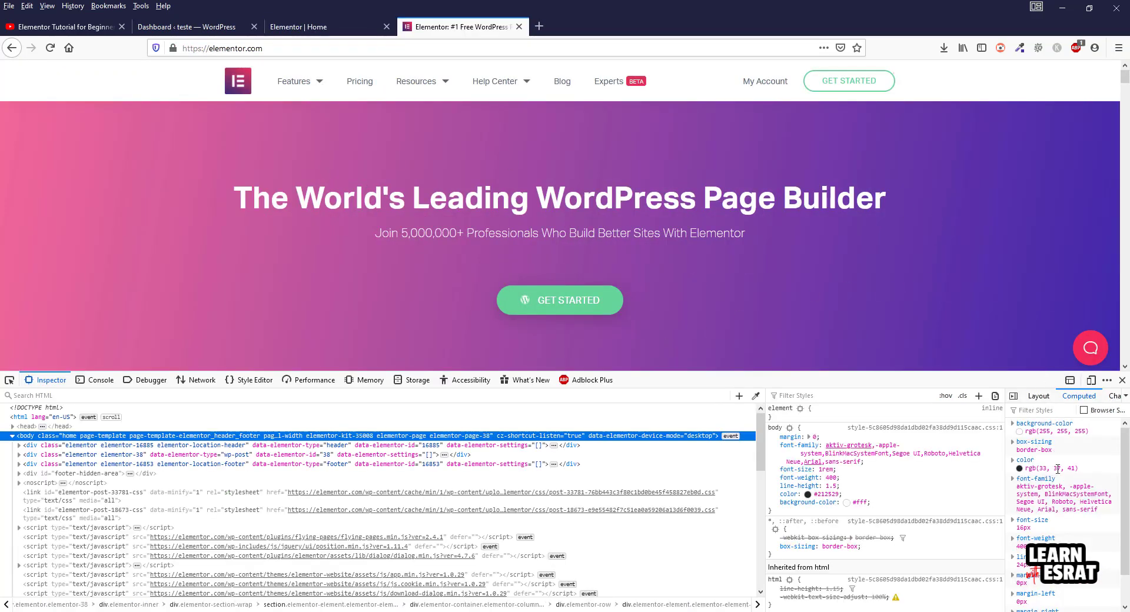
click(1122, 380)
click(298, 26)
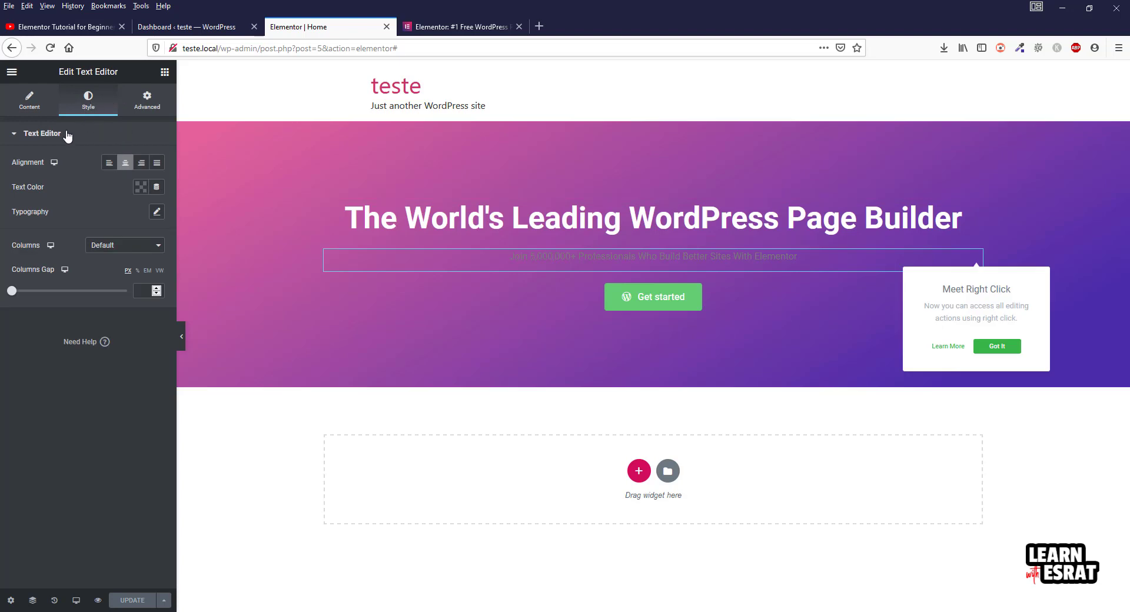
Set the subtitle's text color to white (#FFFFFF)
click(141, 188)
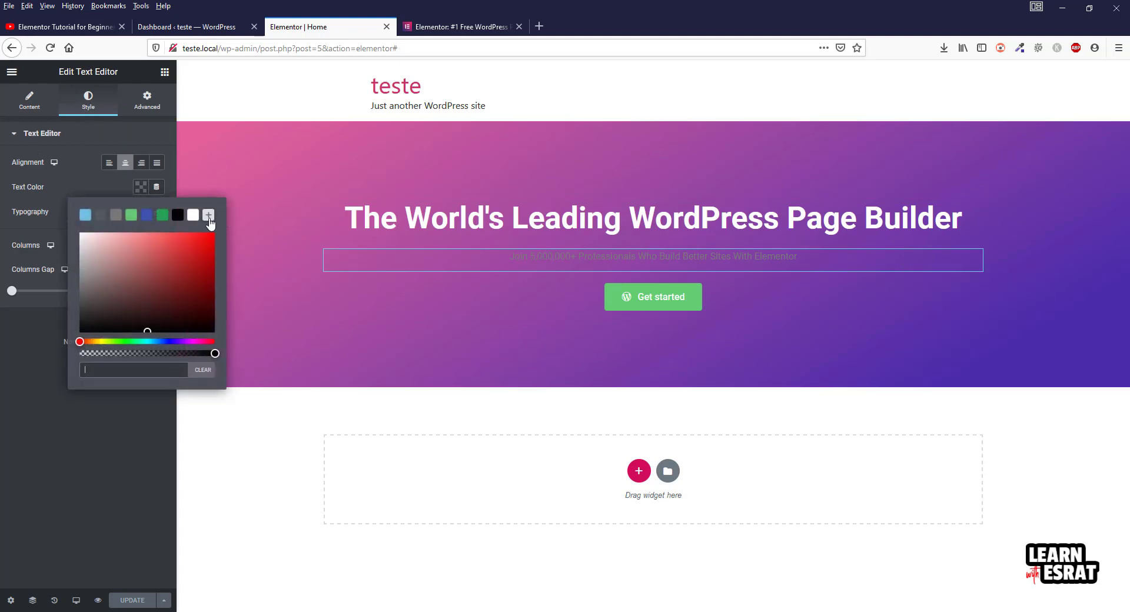
click(193, 215)
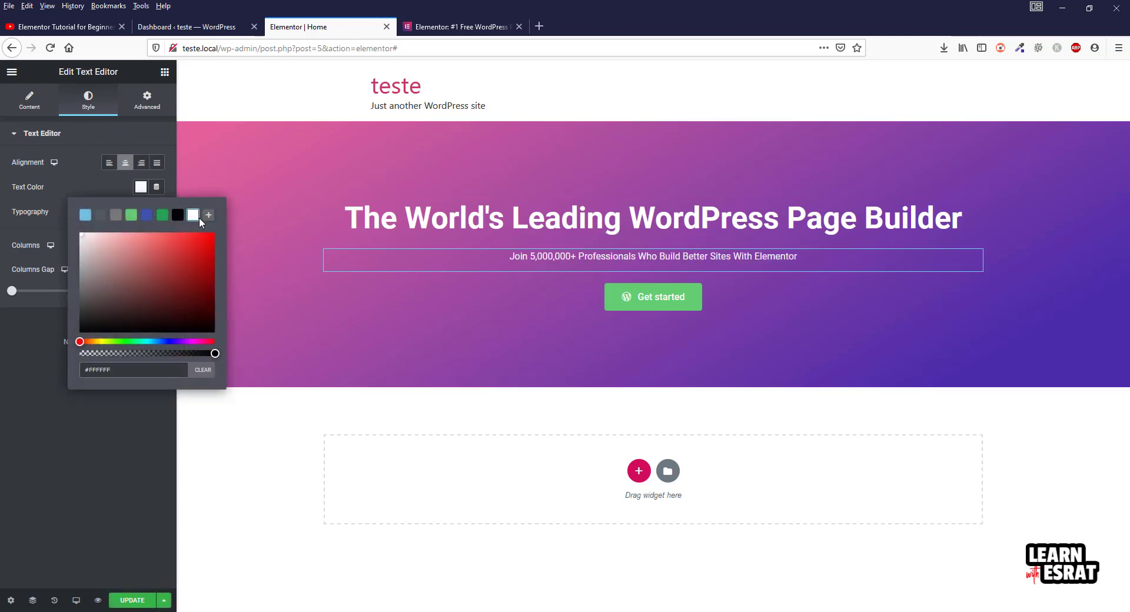
click(93, 186)
Set the subtitle's font size to 21 px and weight to 200, and update the page
click(157, 212)
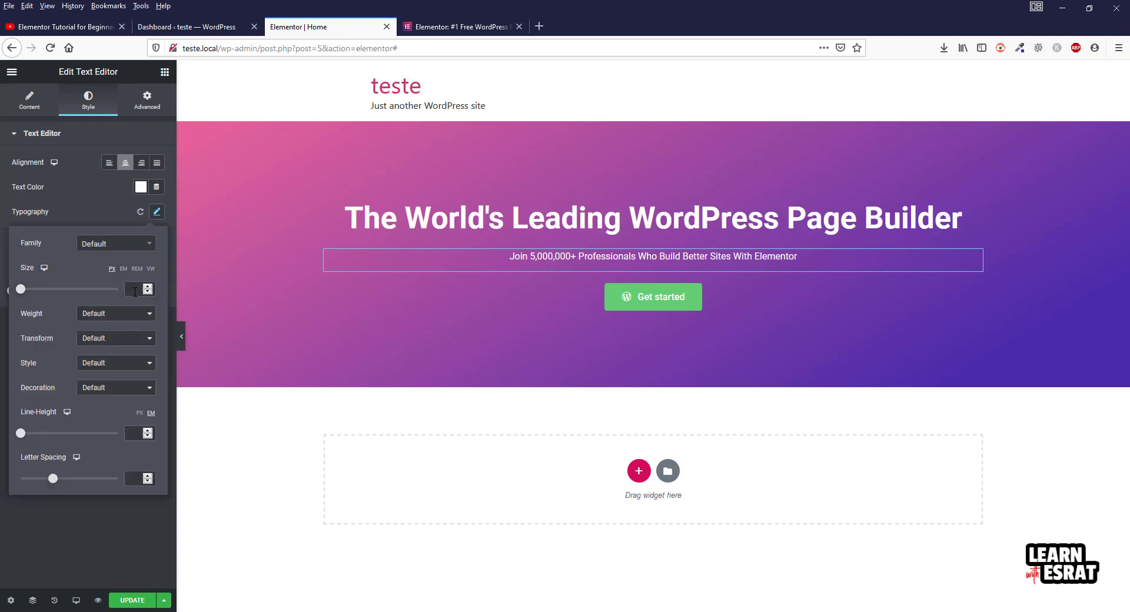
text(21)
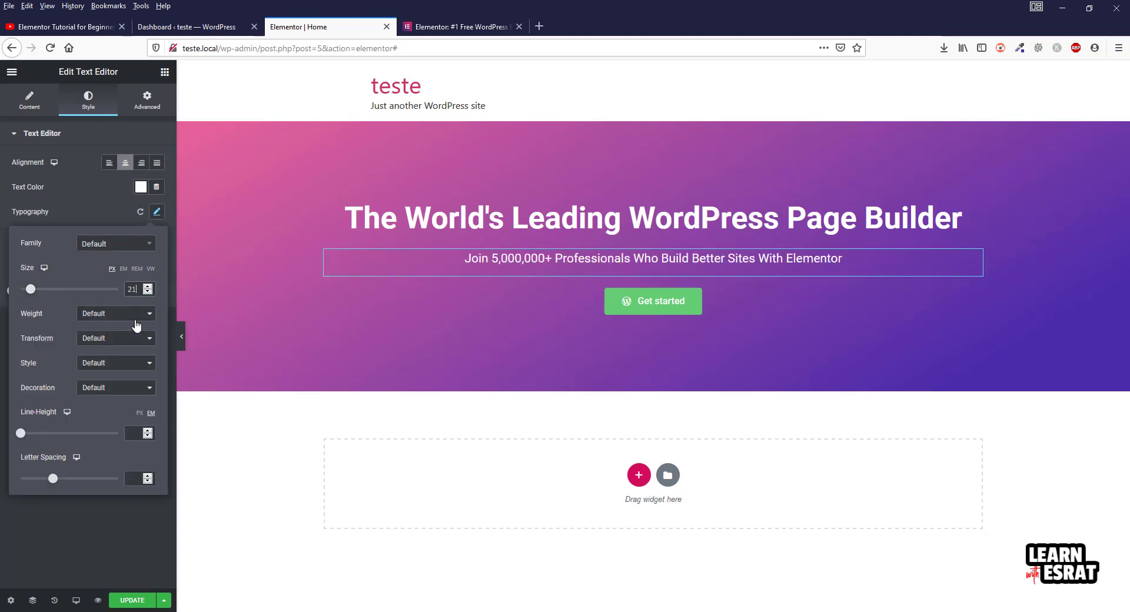
click(100, 316)
click(102, 351)
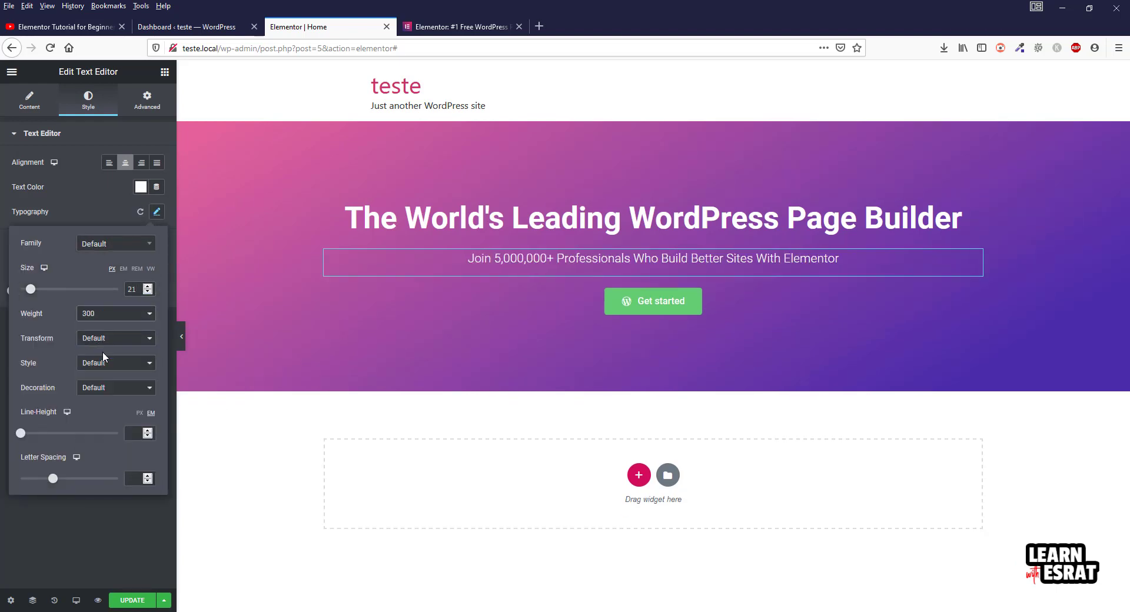
click(104, 321)
click(97, 341)
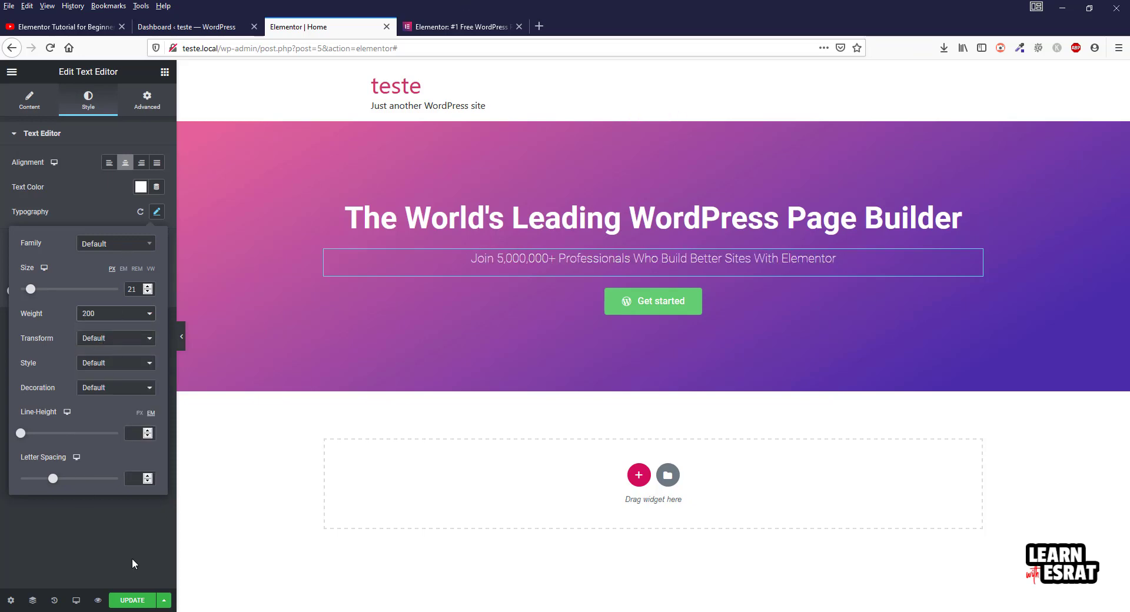
click(132, 600)
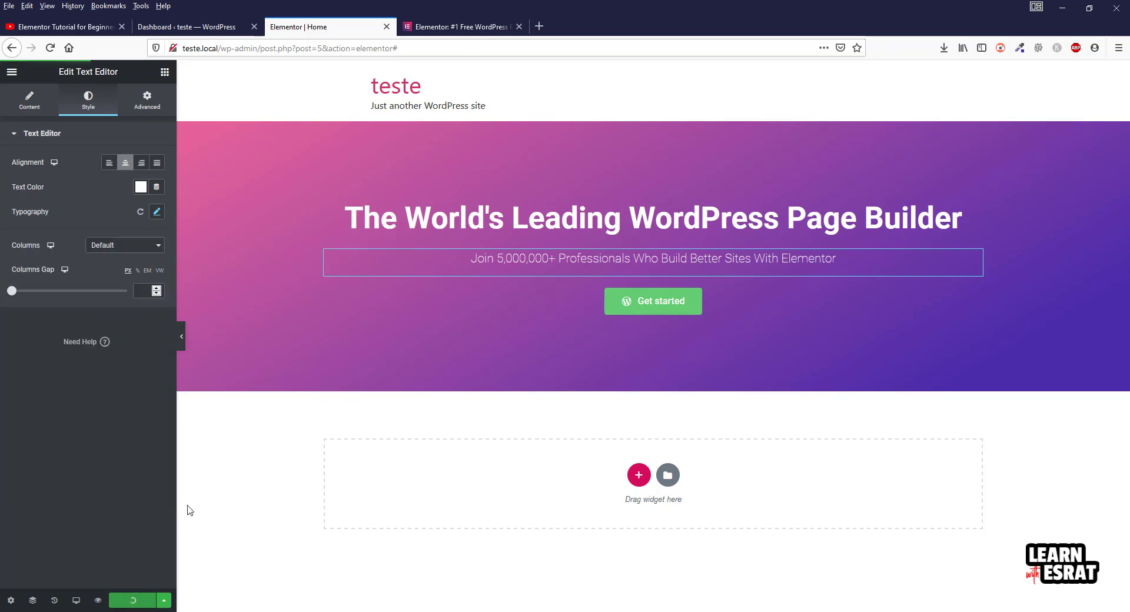
Round the Get started button with a 35 px border radius on all corners, using the elementor.com button as reference
click(462, 26)
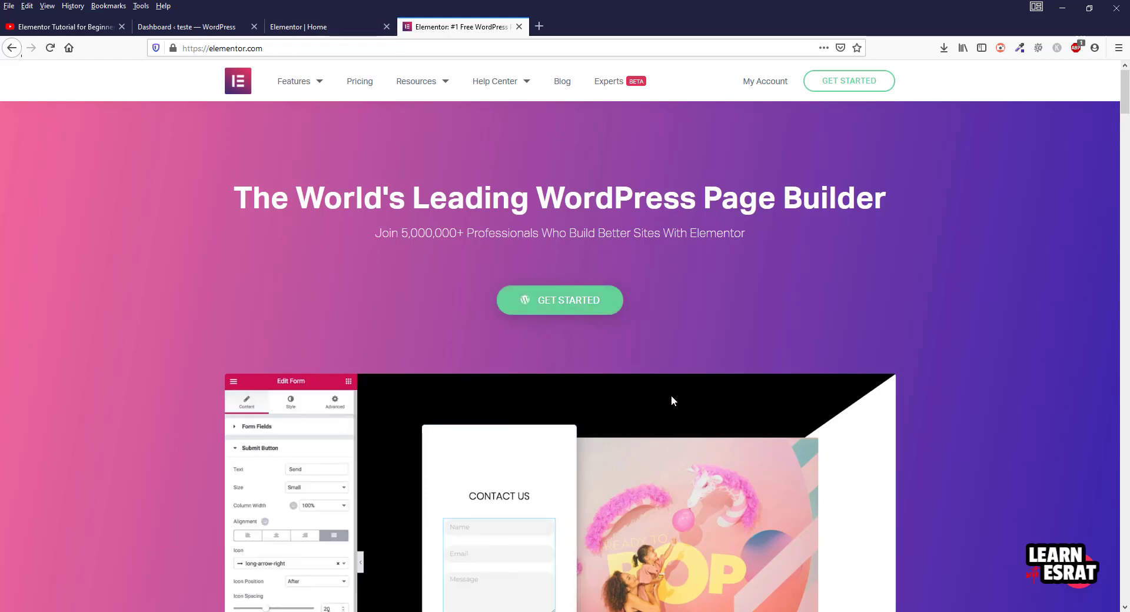
click(311, 27)
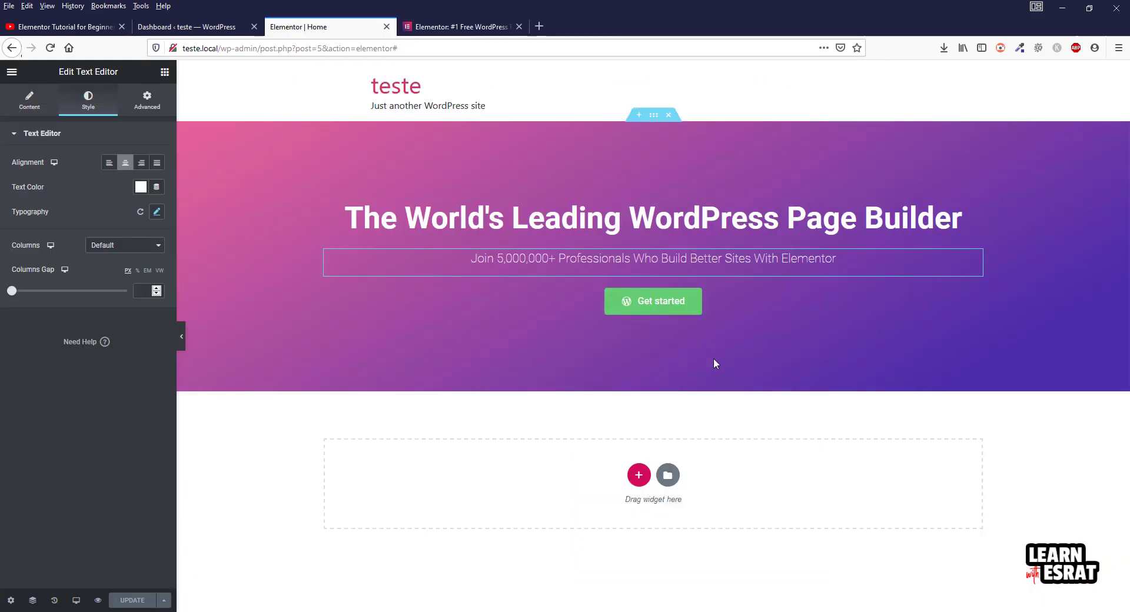
click(974, 301)
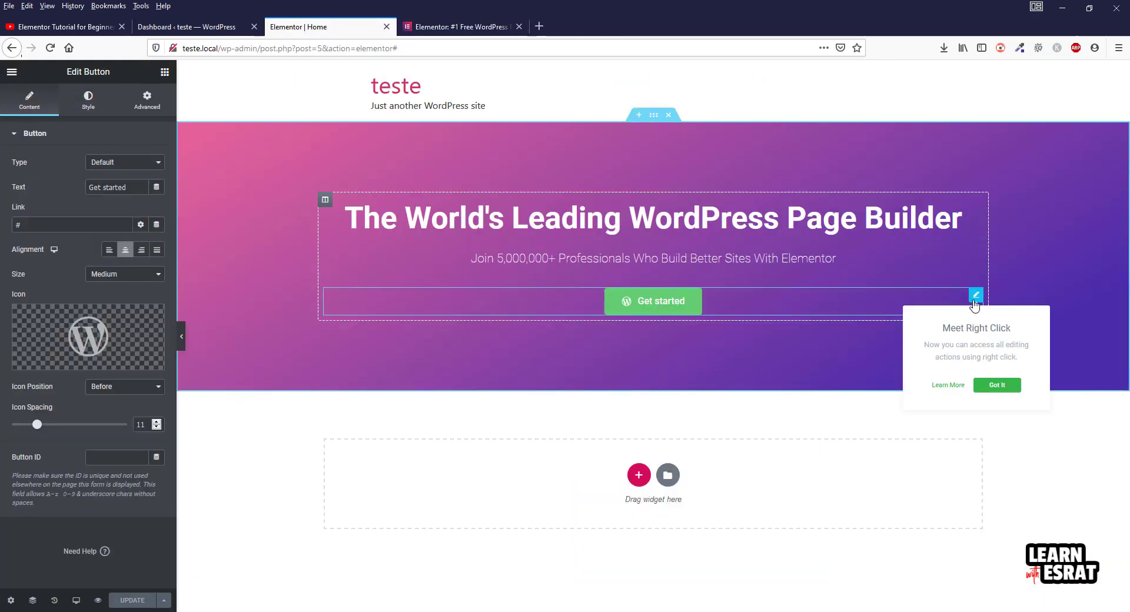
click(88, 100)
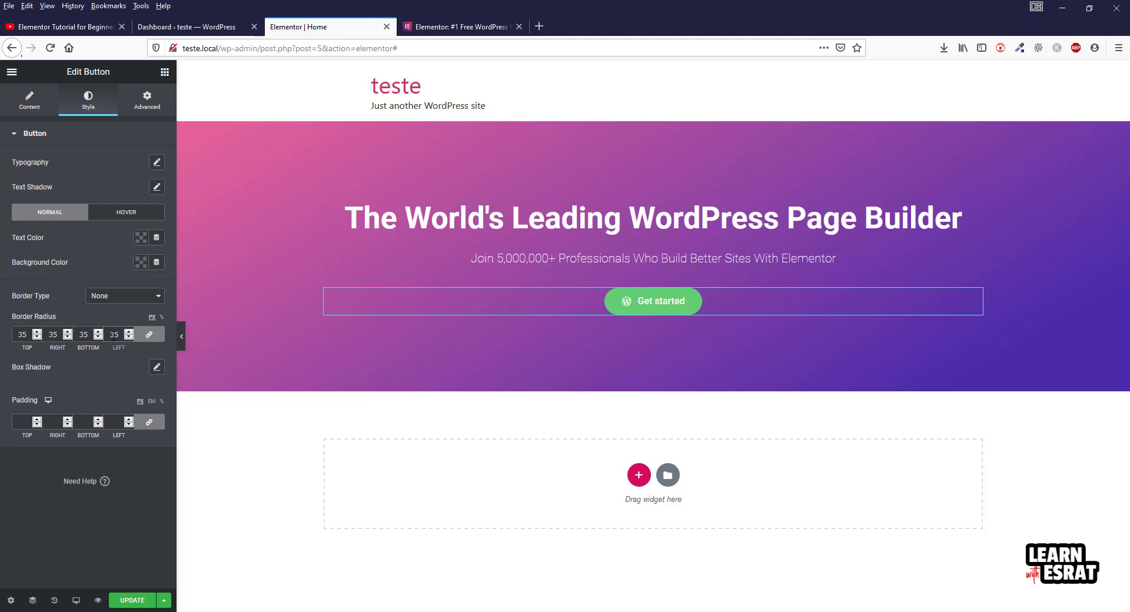
click(459, 26)
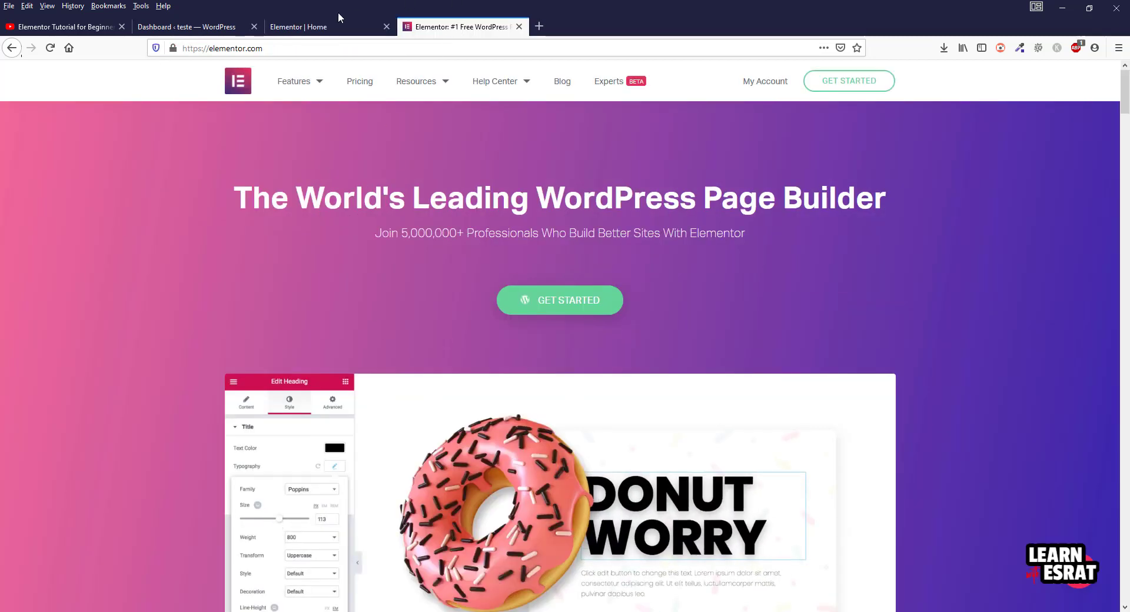
click(336, 28)
Inspect the Get Started button on elementor.com and copy its background color code from the link element's styles
click(451, 28)
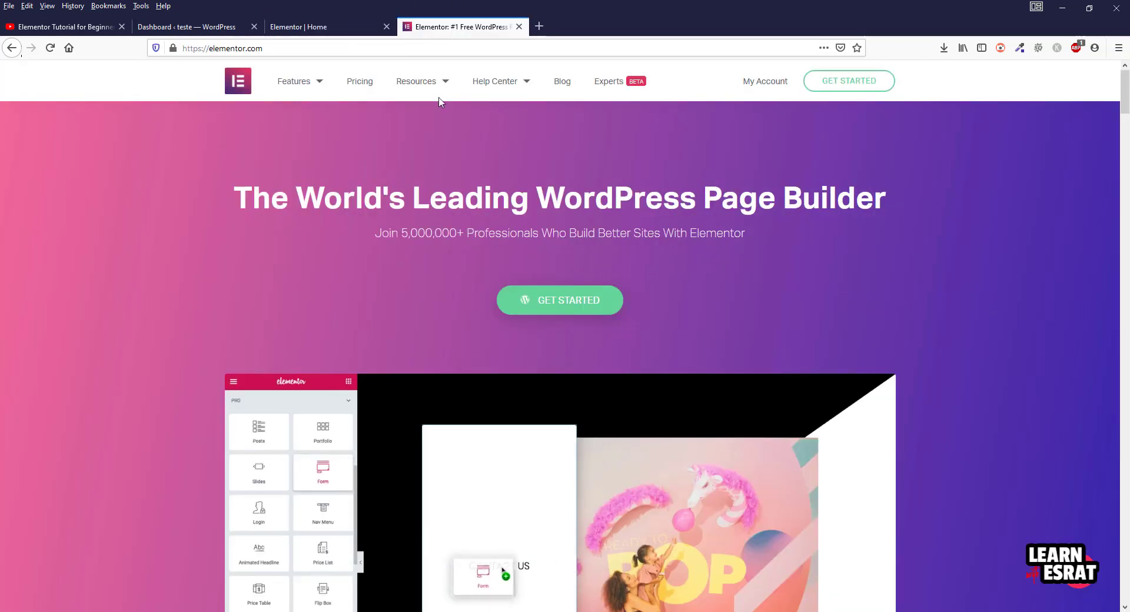
right_click(587, 307)
click(629, 440)
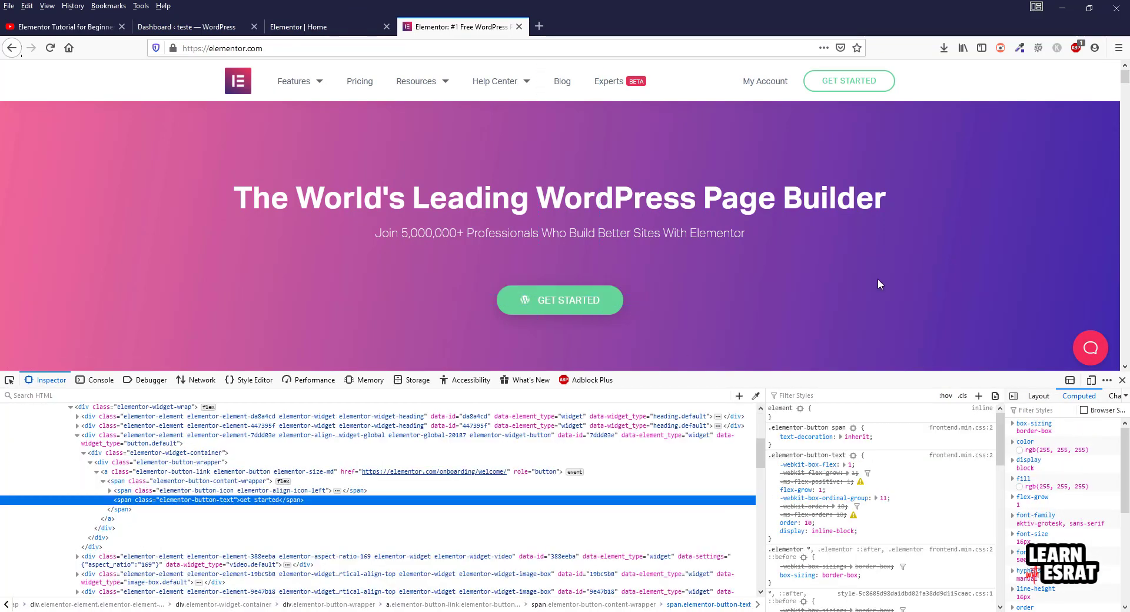
click(172, 471)
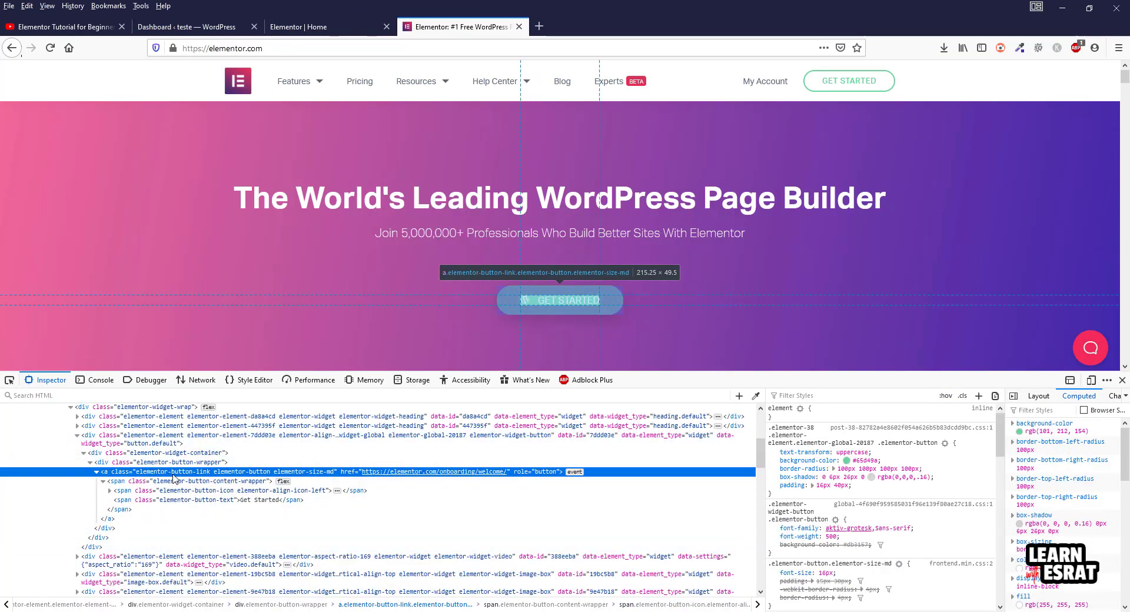
click(872, 462)
key(ctrl+c)
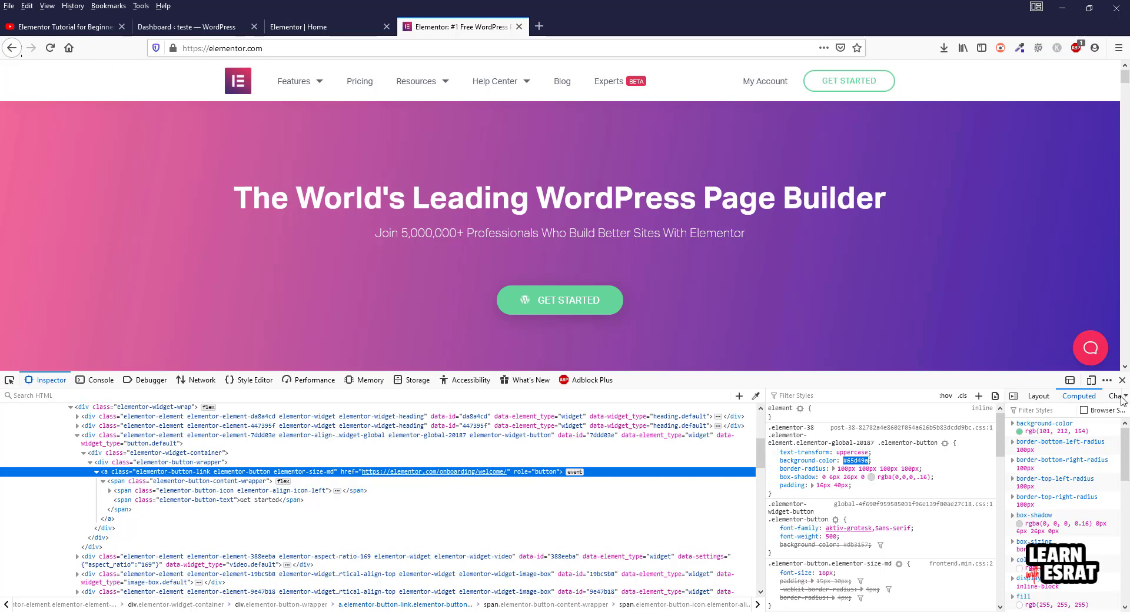
Close the page inspector and set the Get started button's background color to #65D49A in the Elementor Home page editor
click(1121, 380)
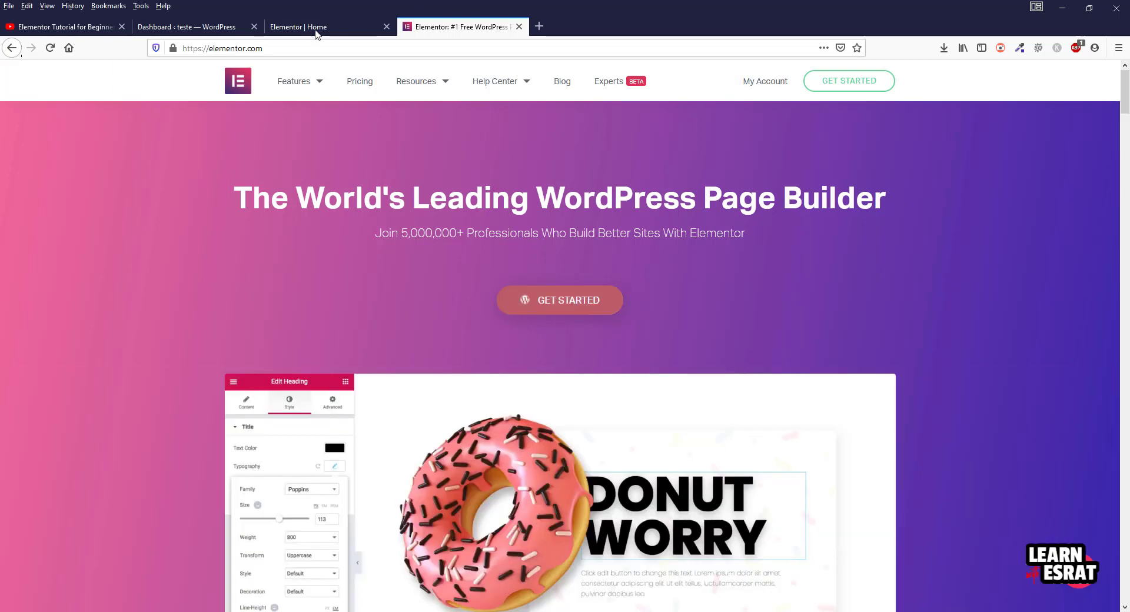
click(317, 28)
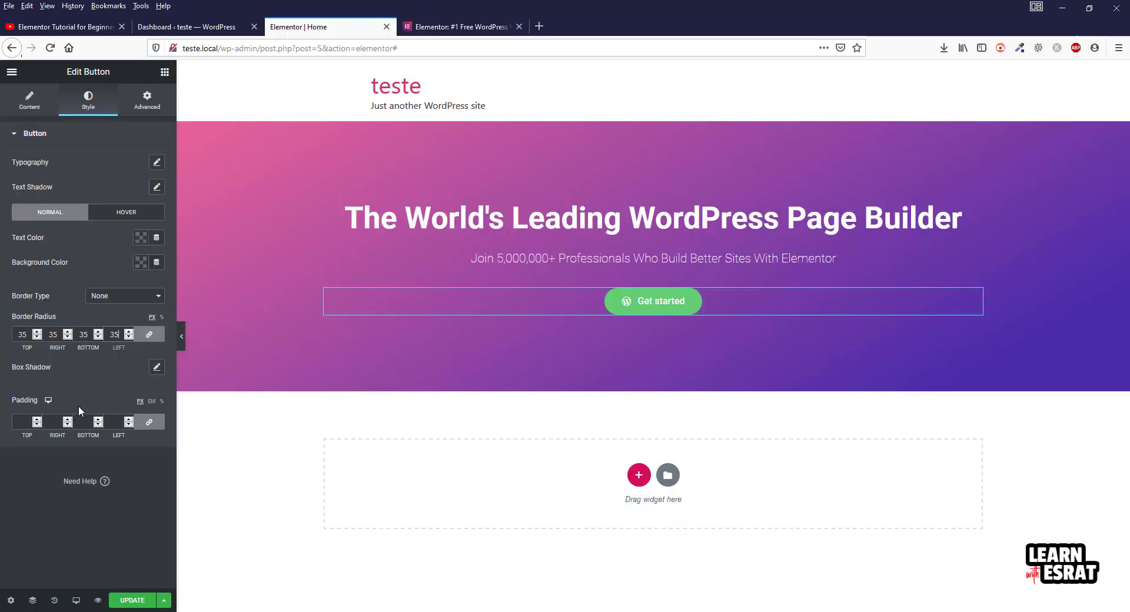
click(141, 261)
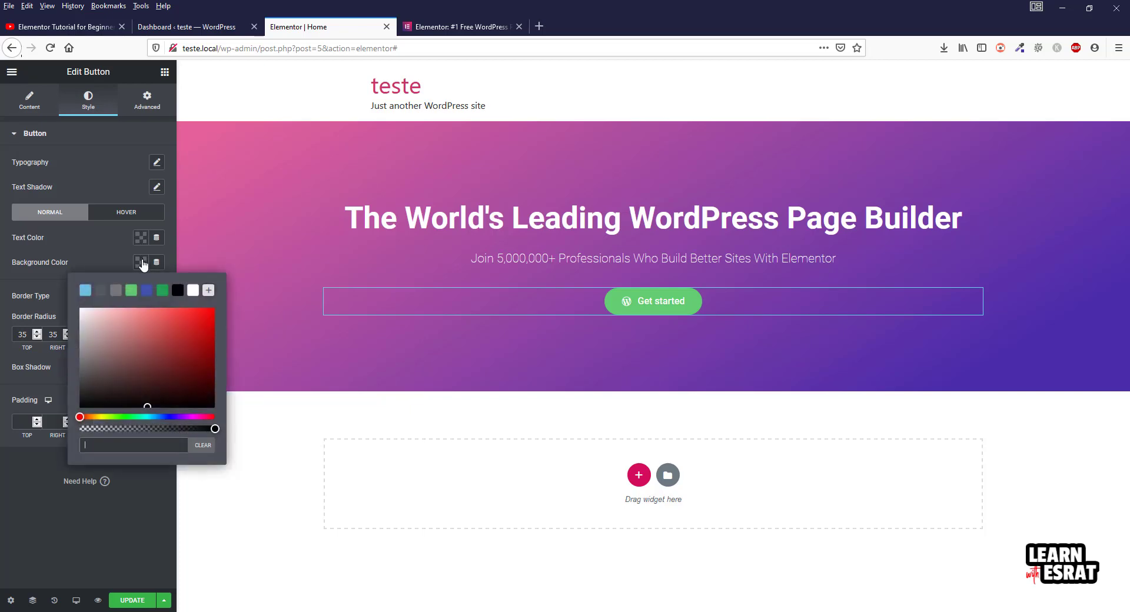
key(ctrl+v)
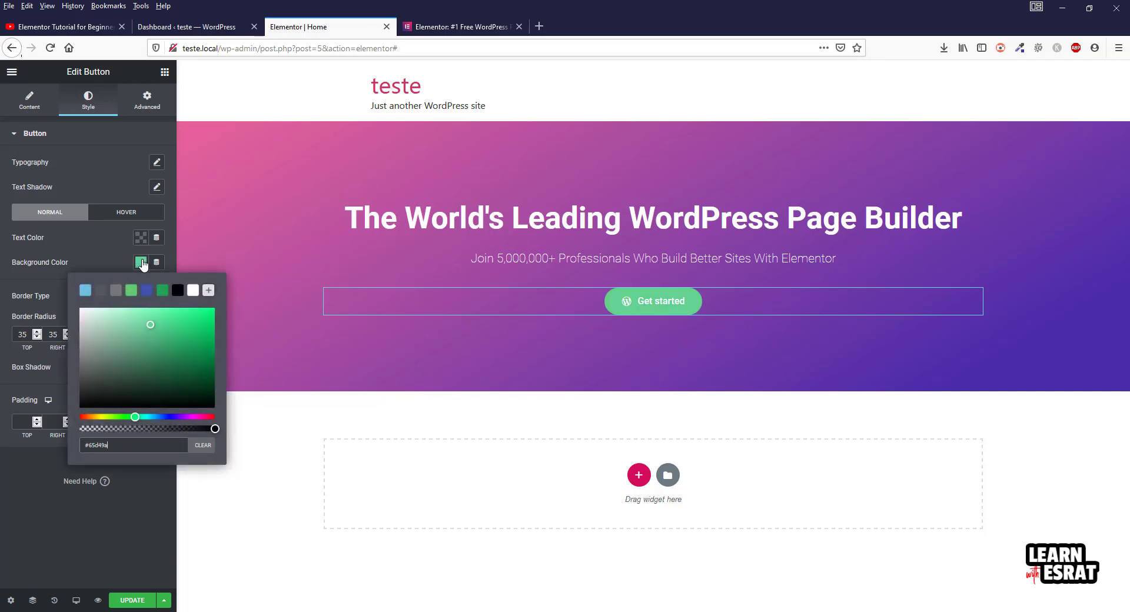
click(108, 247)
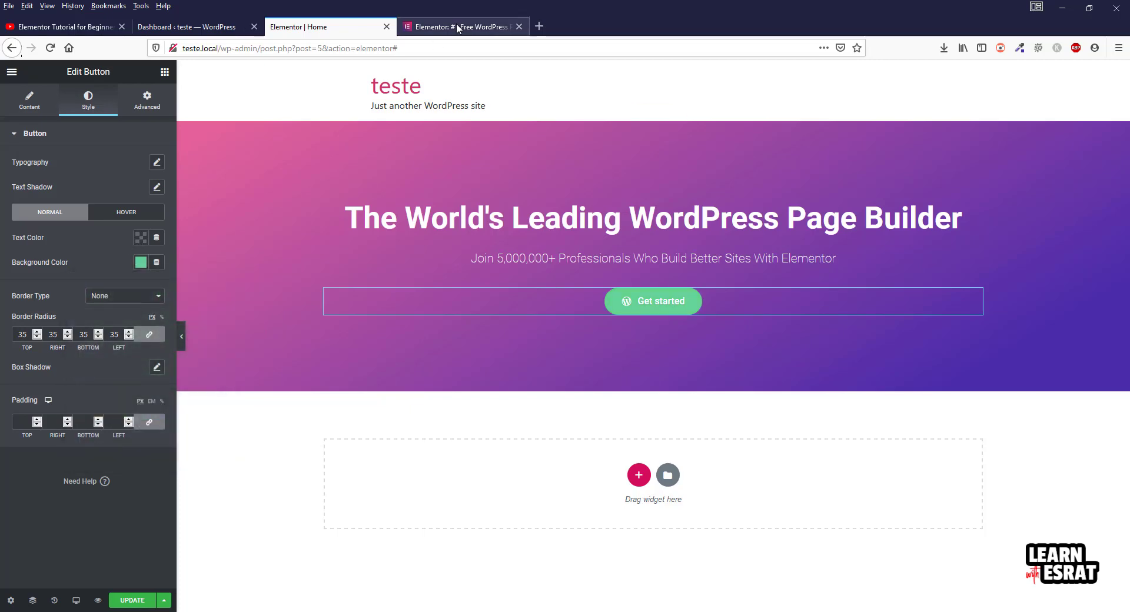
Unlink the button's padding values and set 40 px for top and bottom and 16 px for right and left
click(459, 27)
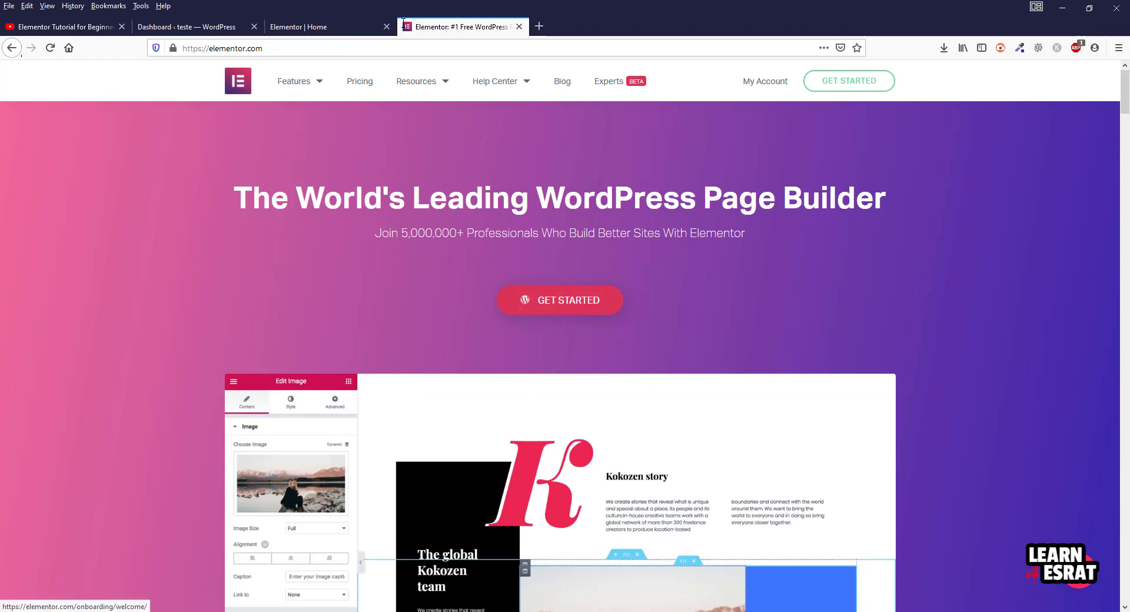
click(345, 30)
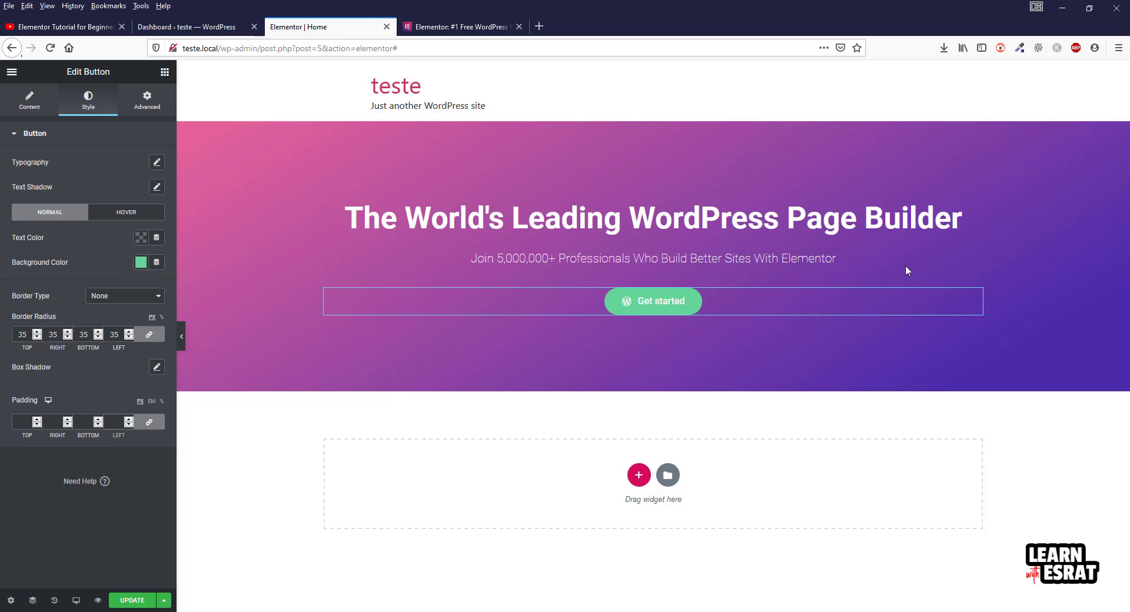
click(149, 422)
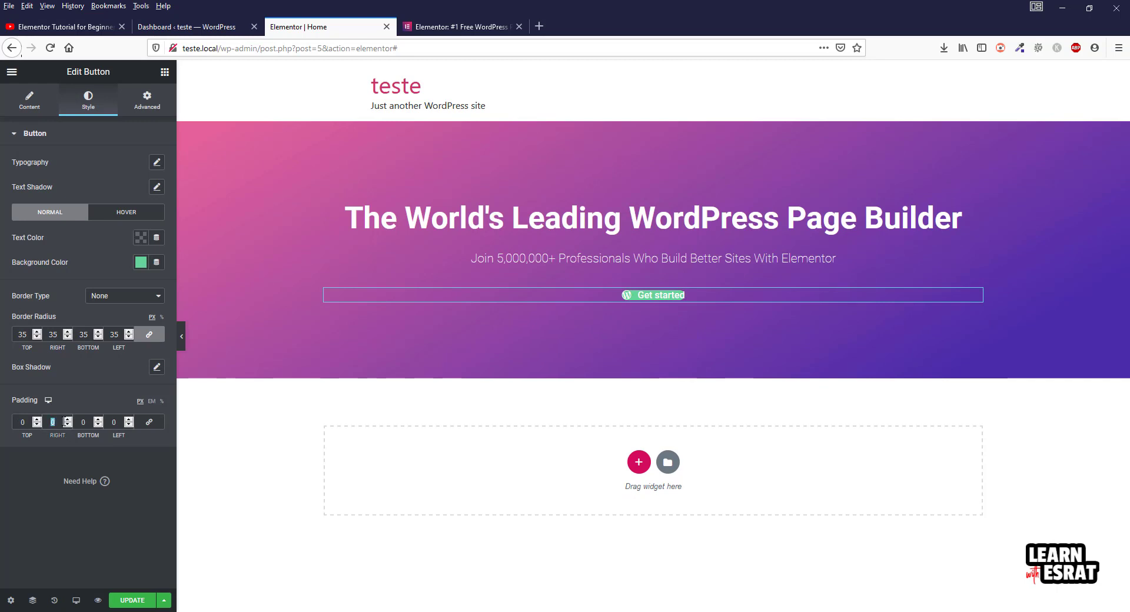
text(16)
double_click(116, 422)
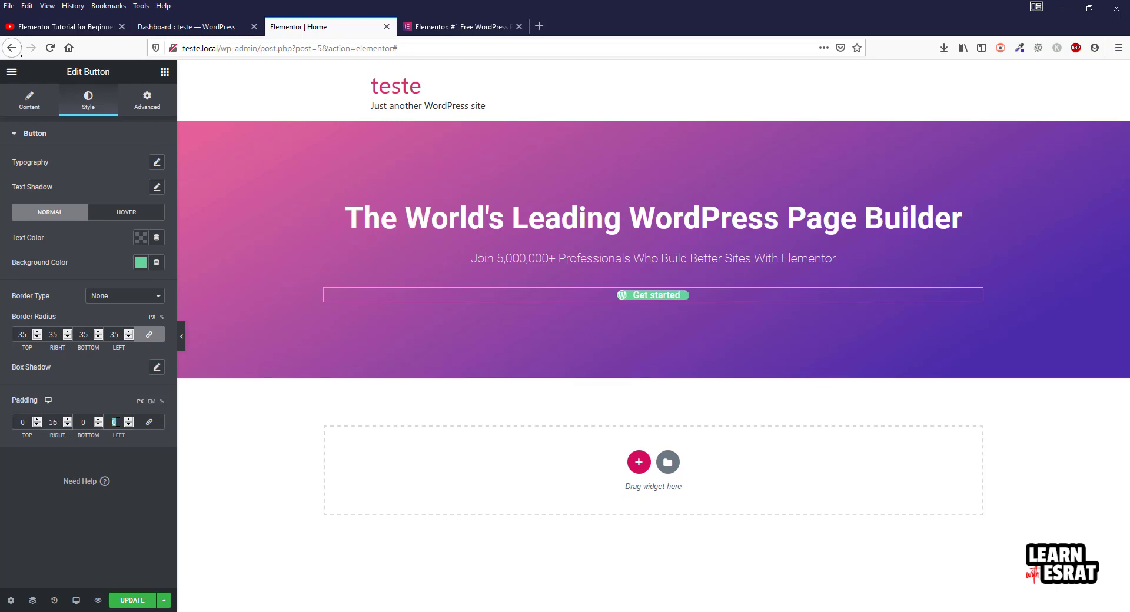
text(16)
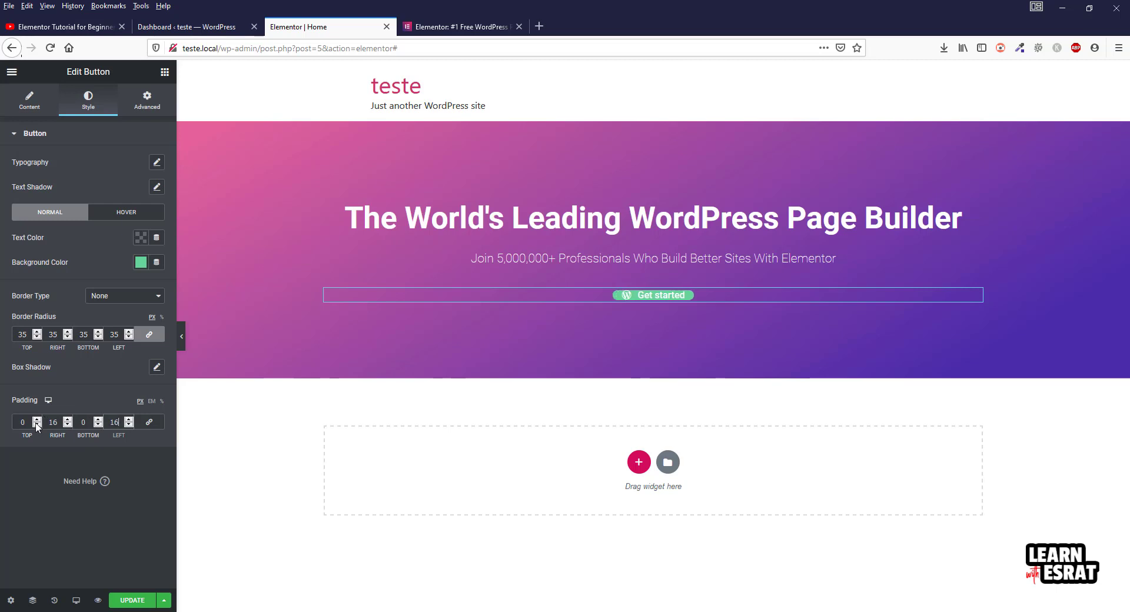
text(40)
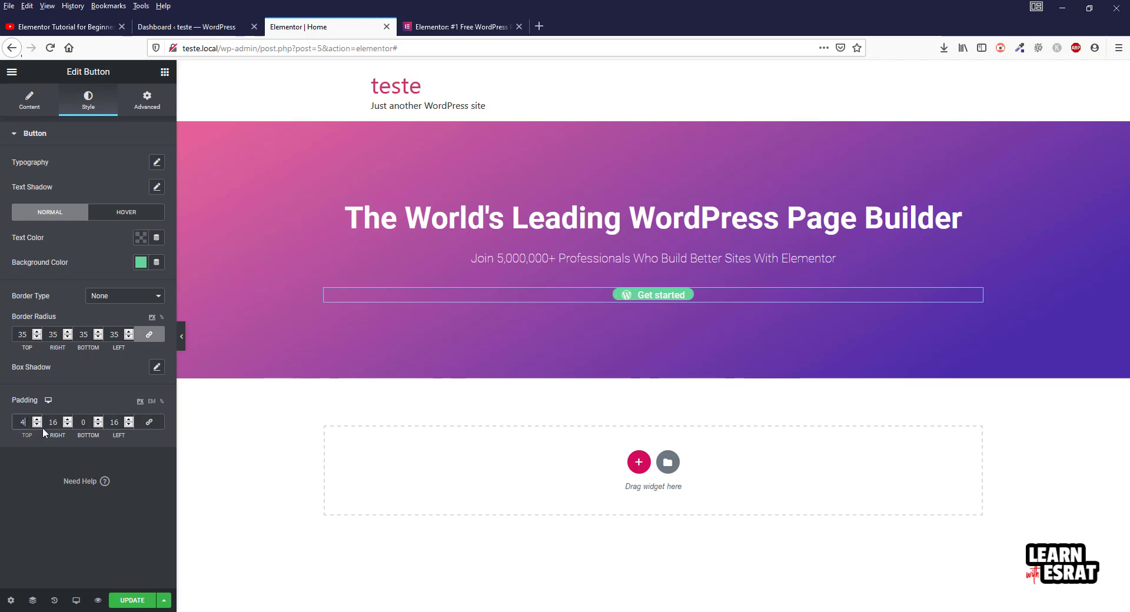
double_click(83, 422)
text(40)
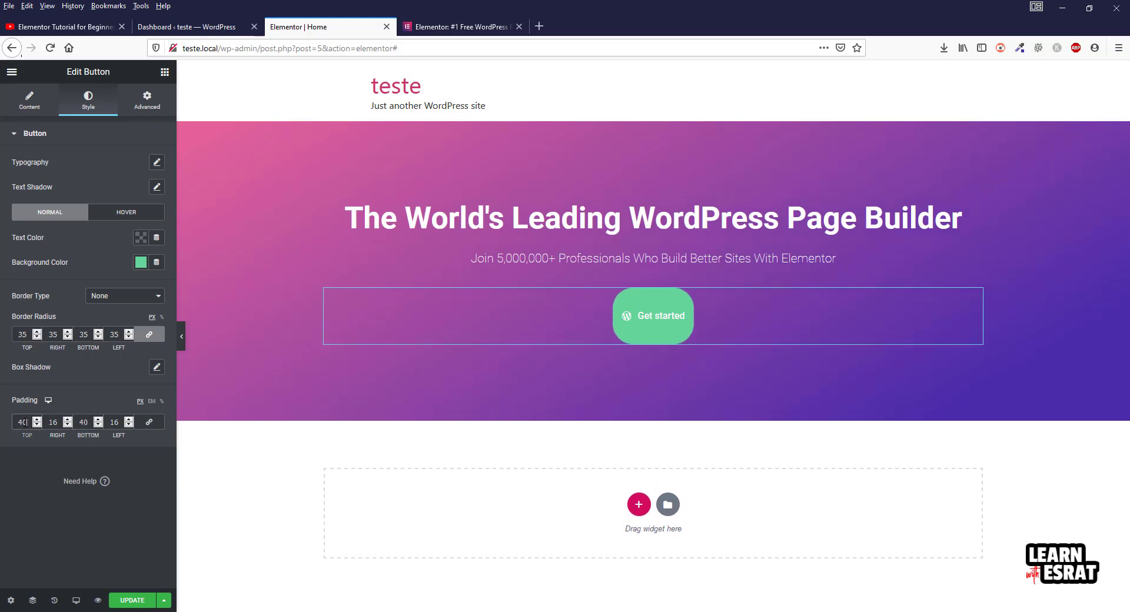
Change the button's padding to 16 px top and bottom and 40 px right and left, and compare it with the elementor.com button
text(16)
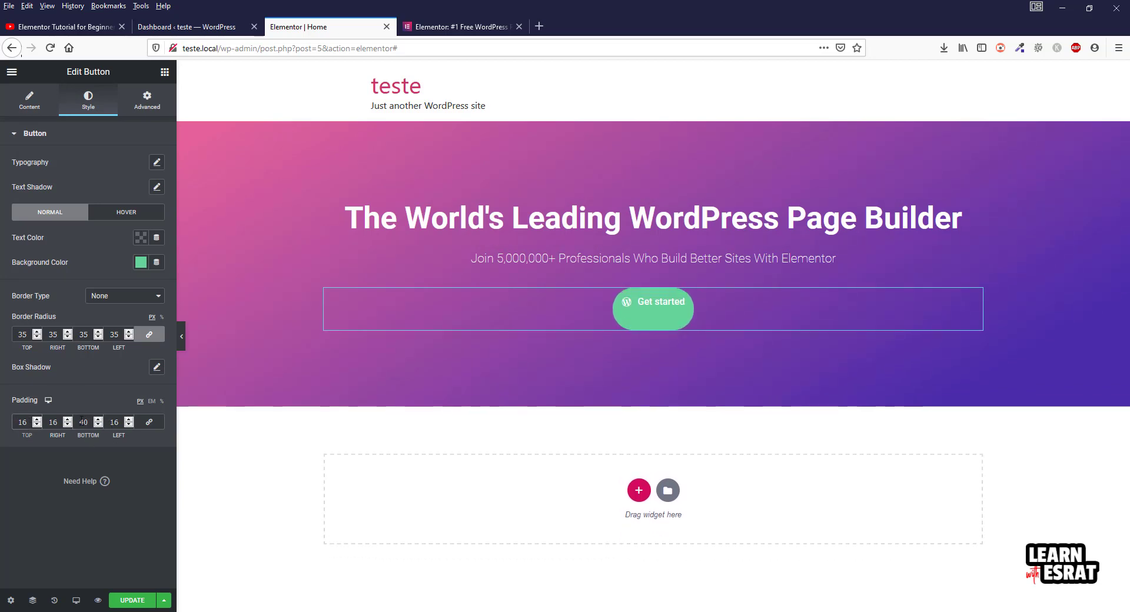
double_click(83, 422)
text(16)
click(51, 422)
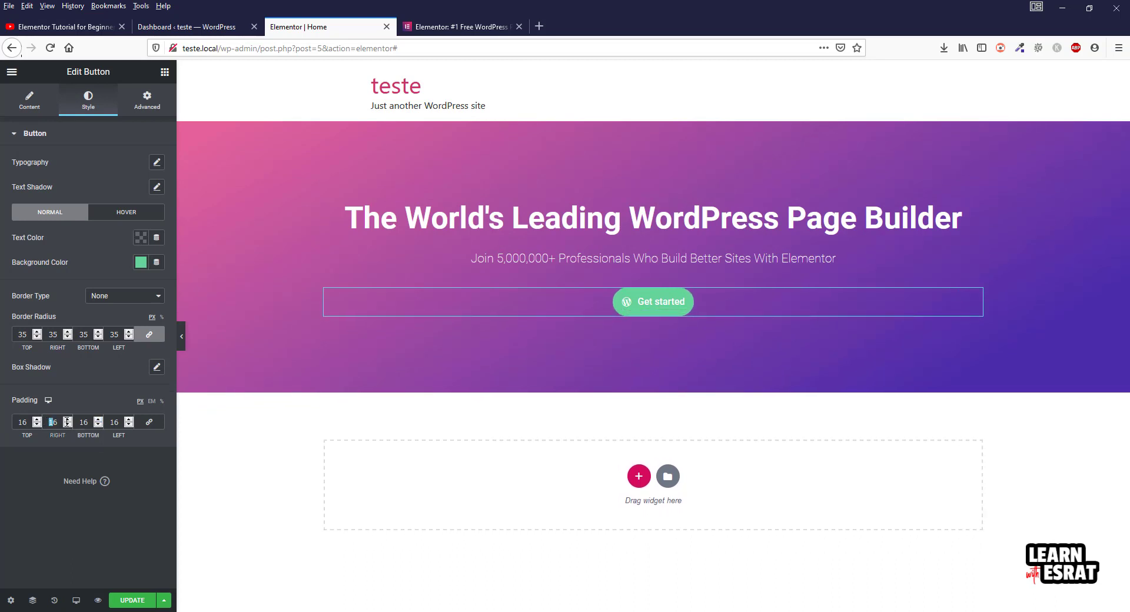
text(40)
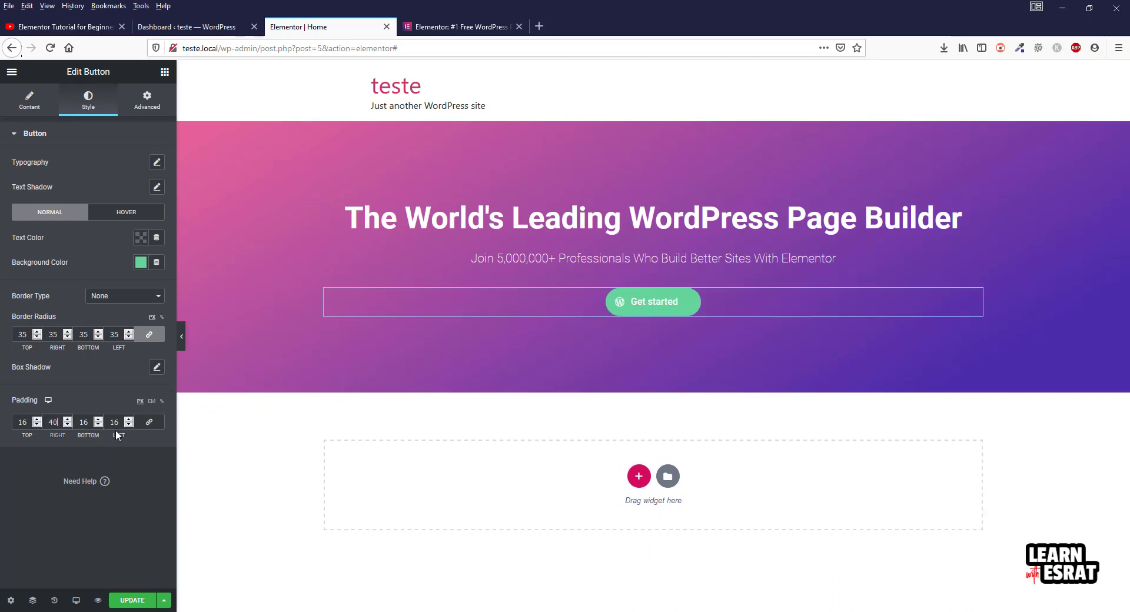
double_click(115, 421)
text(40)
click(438, 29)
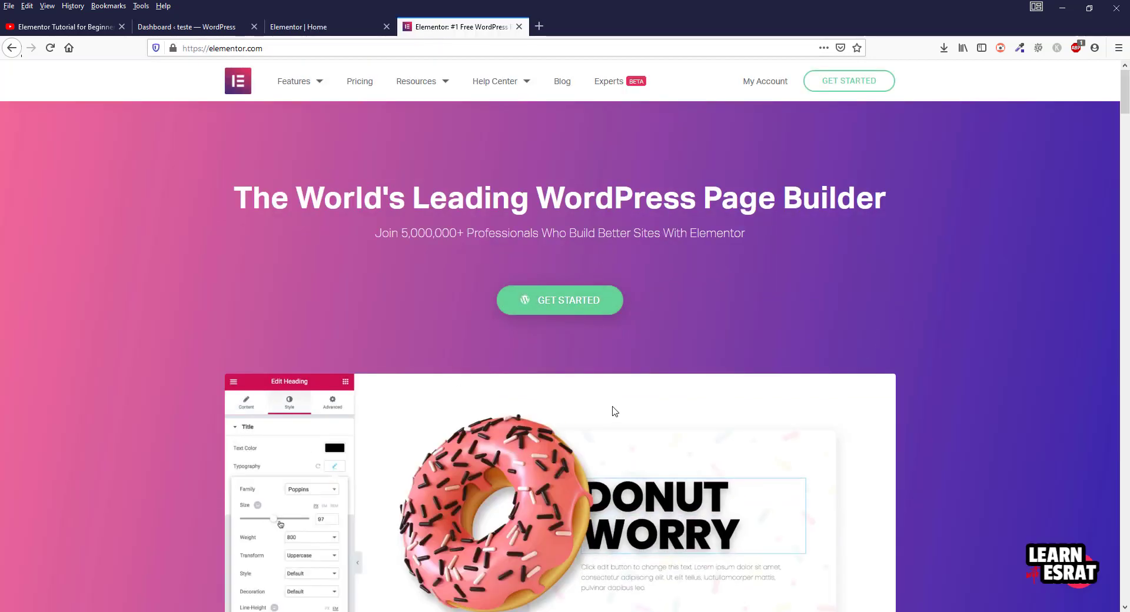
click(316, 27)
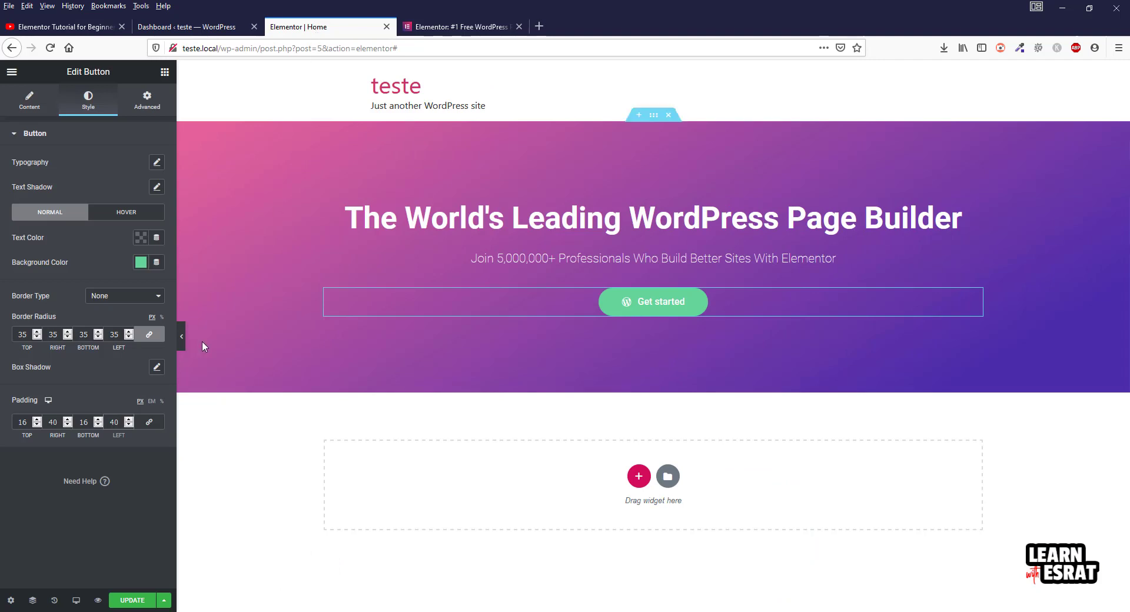
click(184, 334)
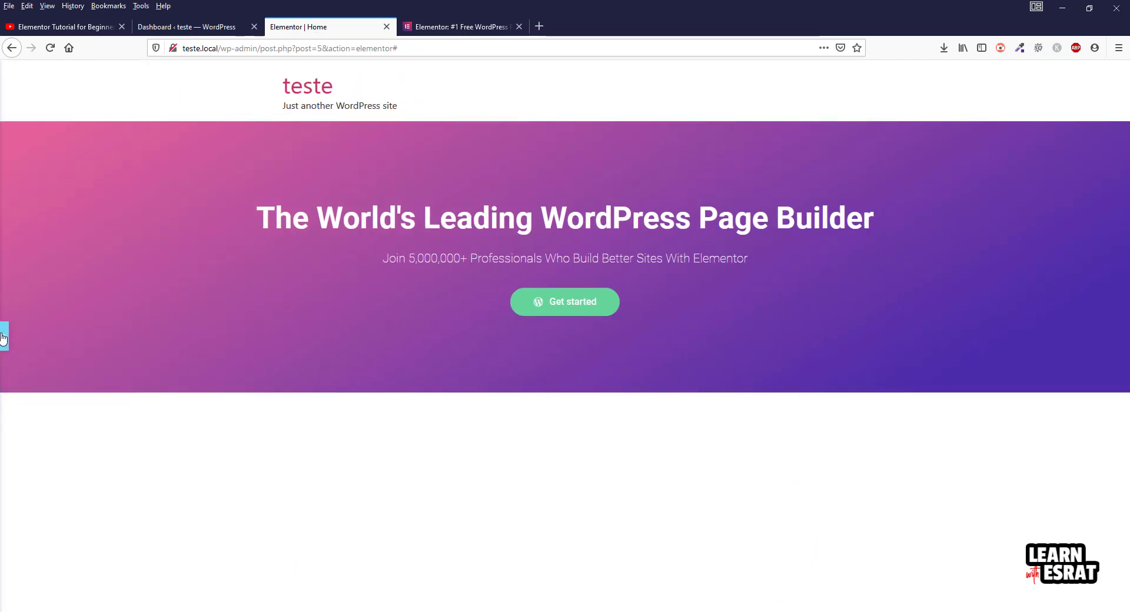
click(3, 333)
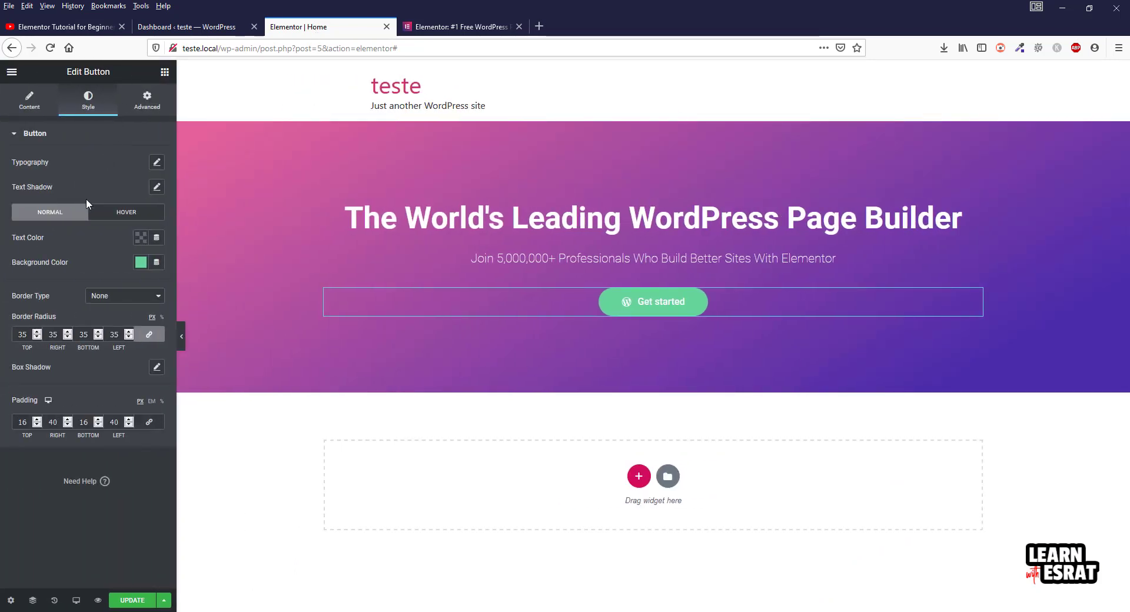
Set the button's text transform to Uppercase and its weight to 400, using elementor.com as reference, and update the page
click(157, 163)
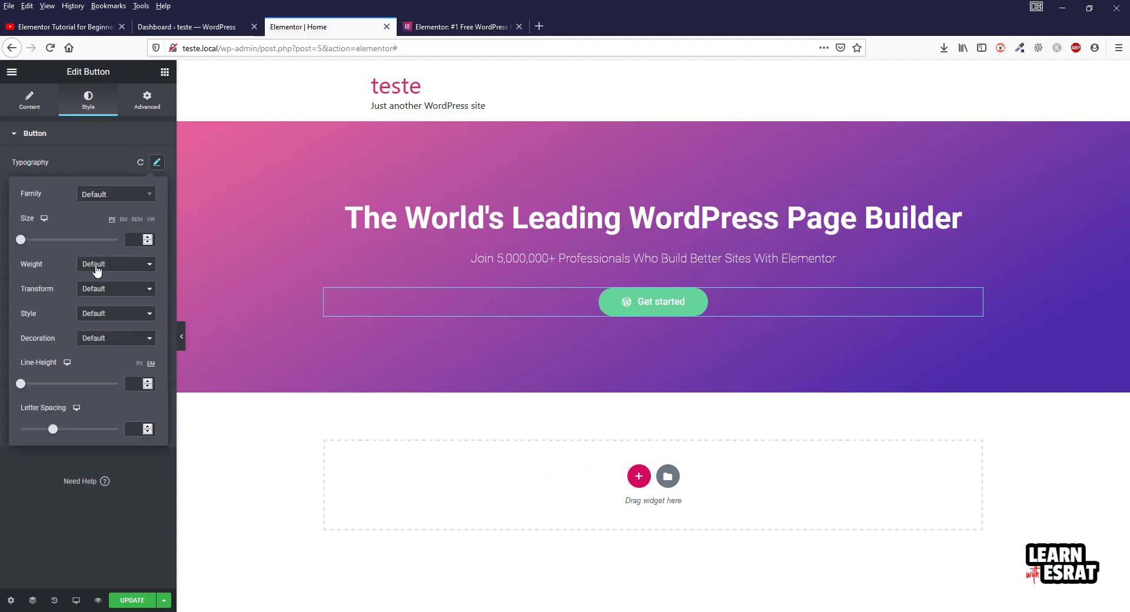
click(108, 290)
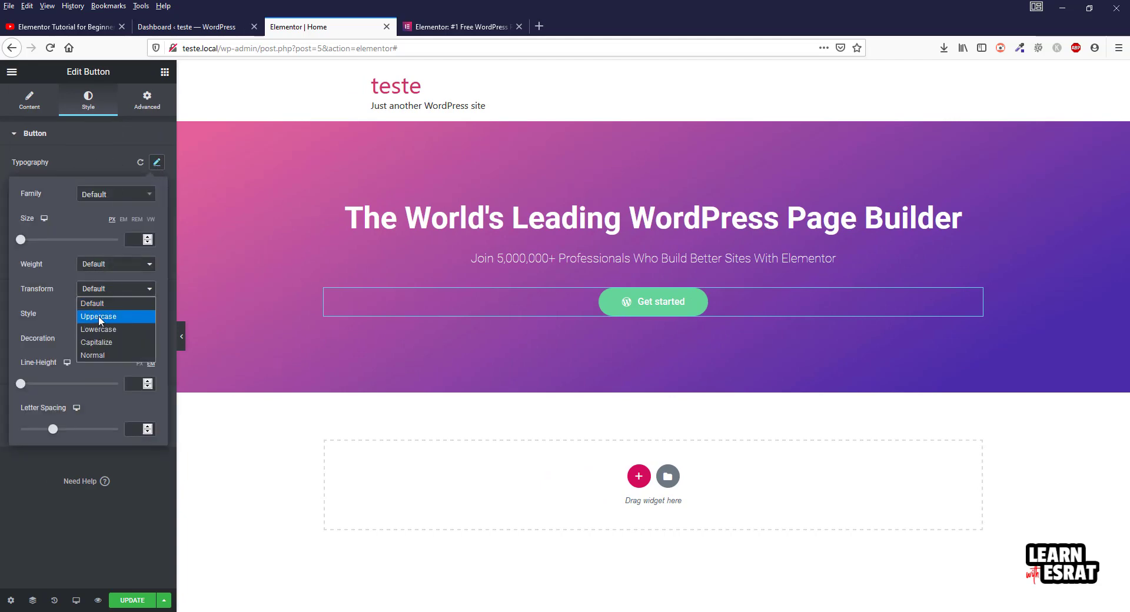
click(98, 316)
click(459, 27)
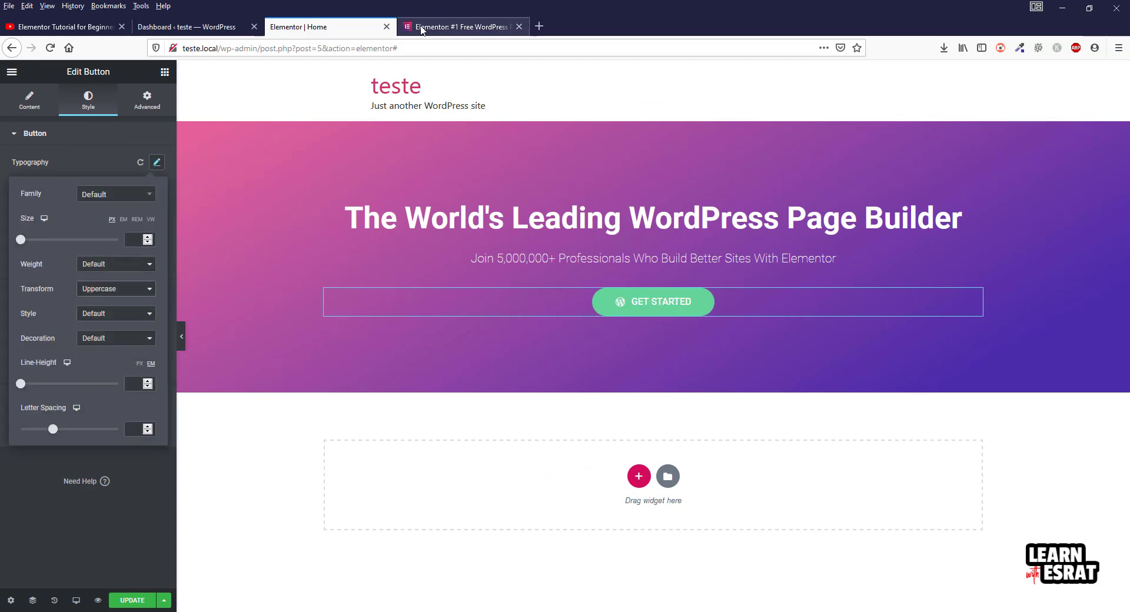
click(308, 30)
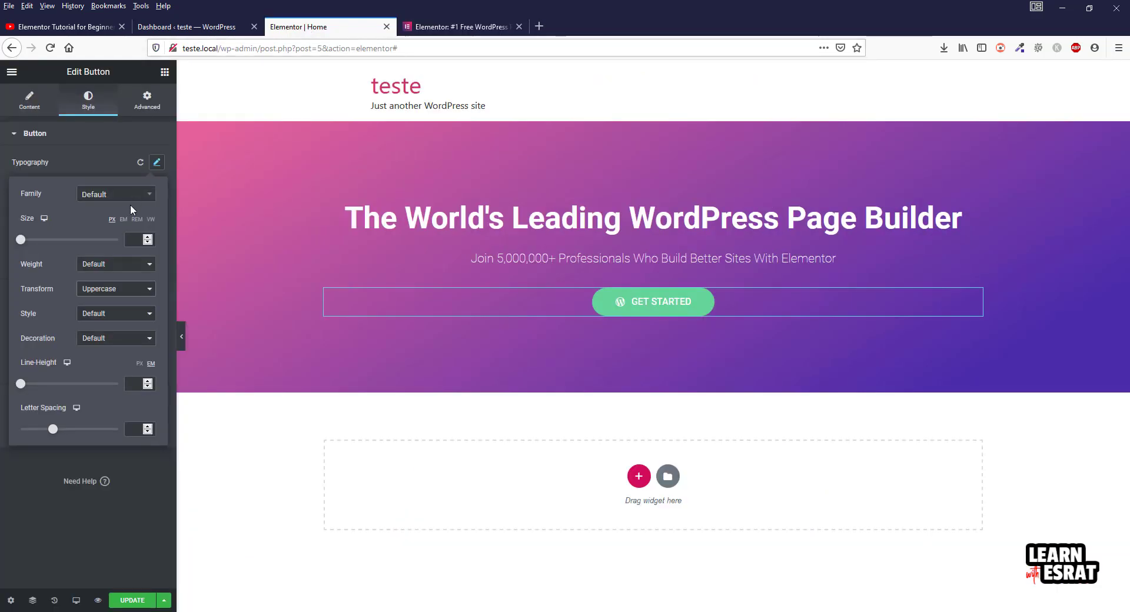
click(115, 266)
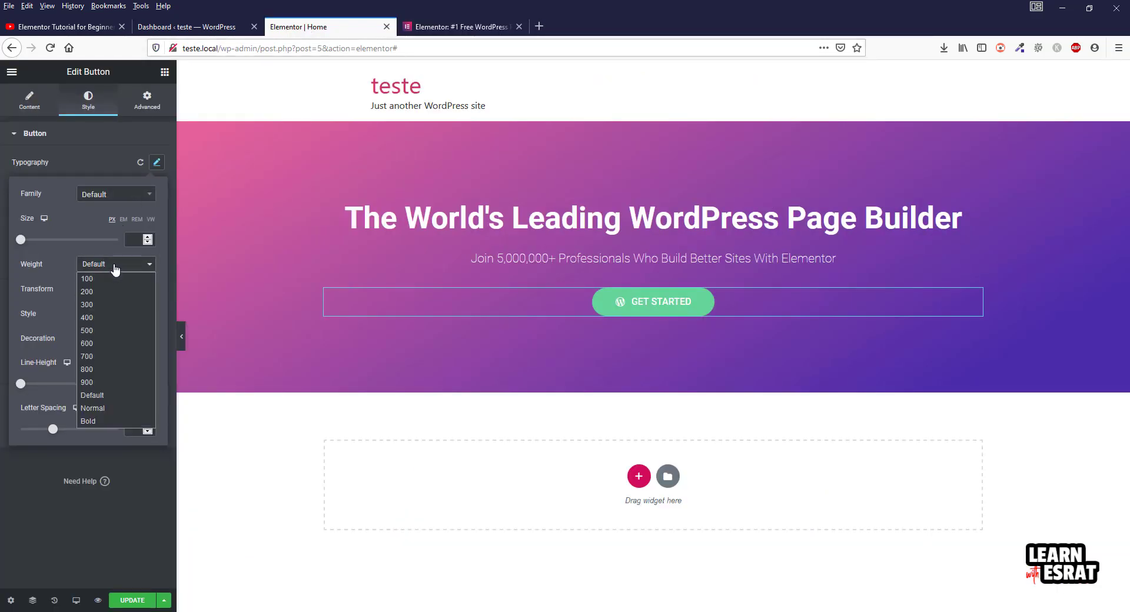
click(94, 316)
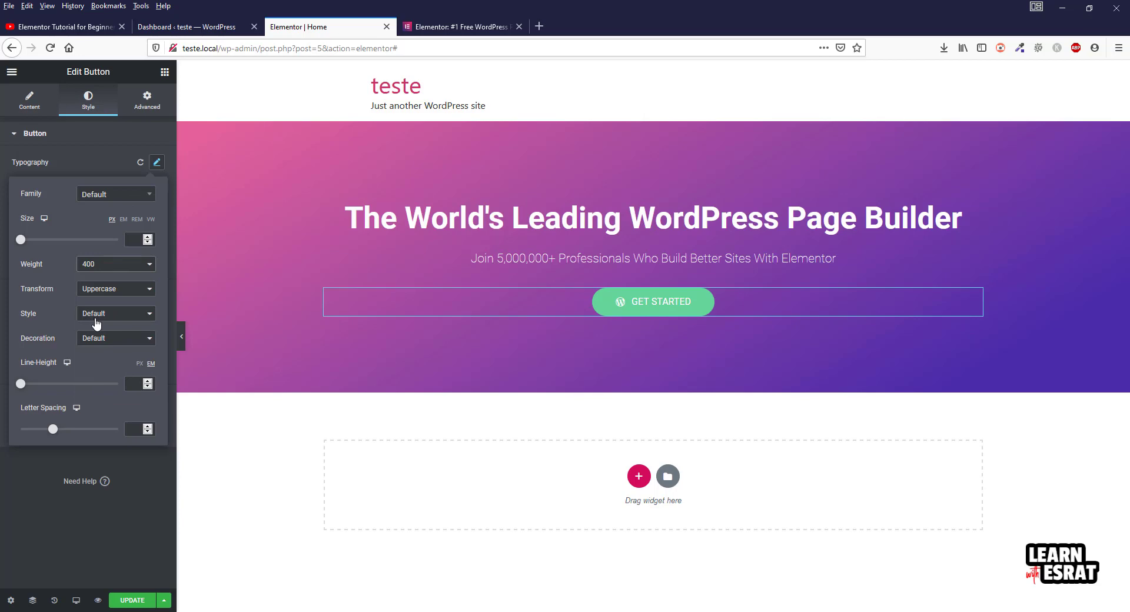
click(458, 26)
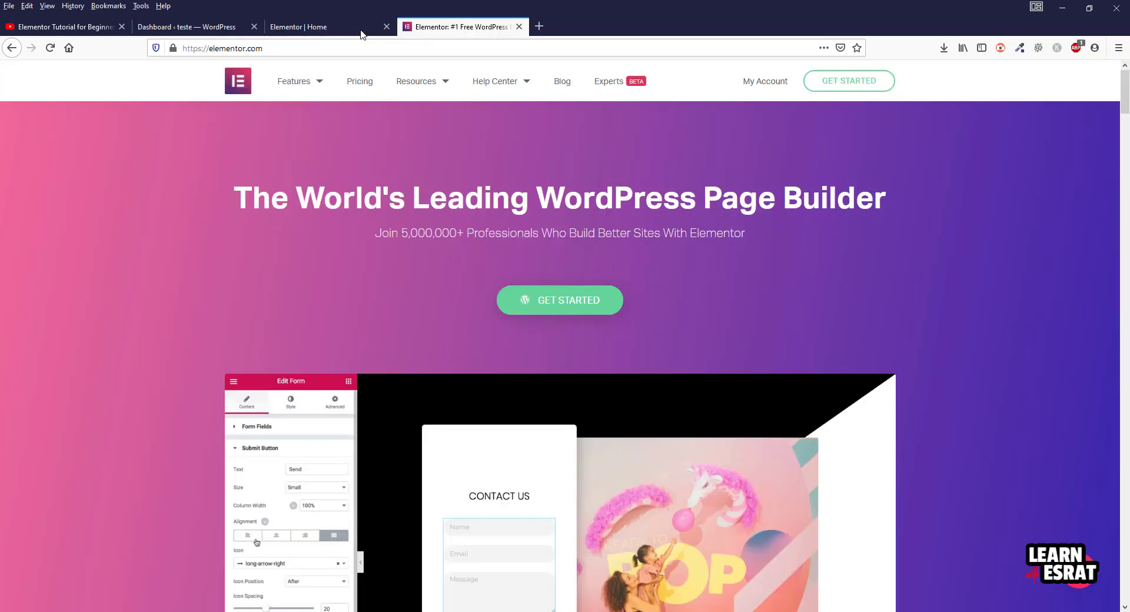
click(329, 30)
click(131, 601)
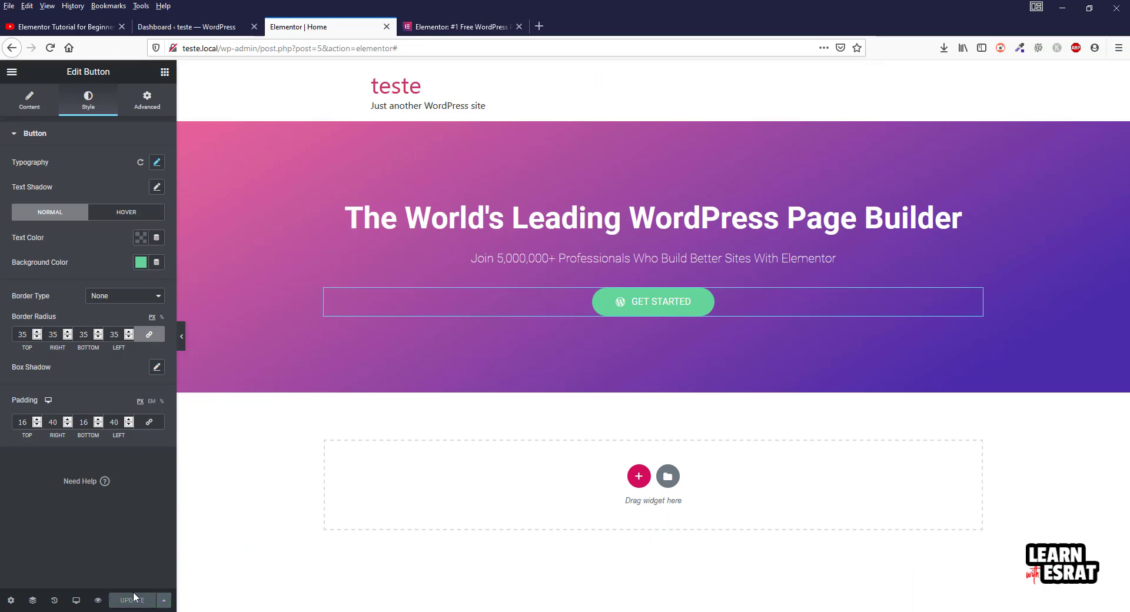
Compare the layout with elementor.com, then unlink the main heading's margins, set its bottom margin to -10 px and preview the section
click(453, 27)
click(289, 28)
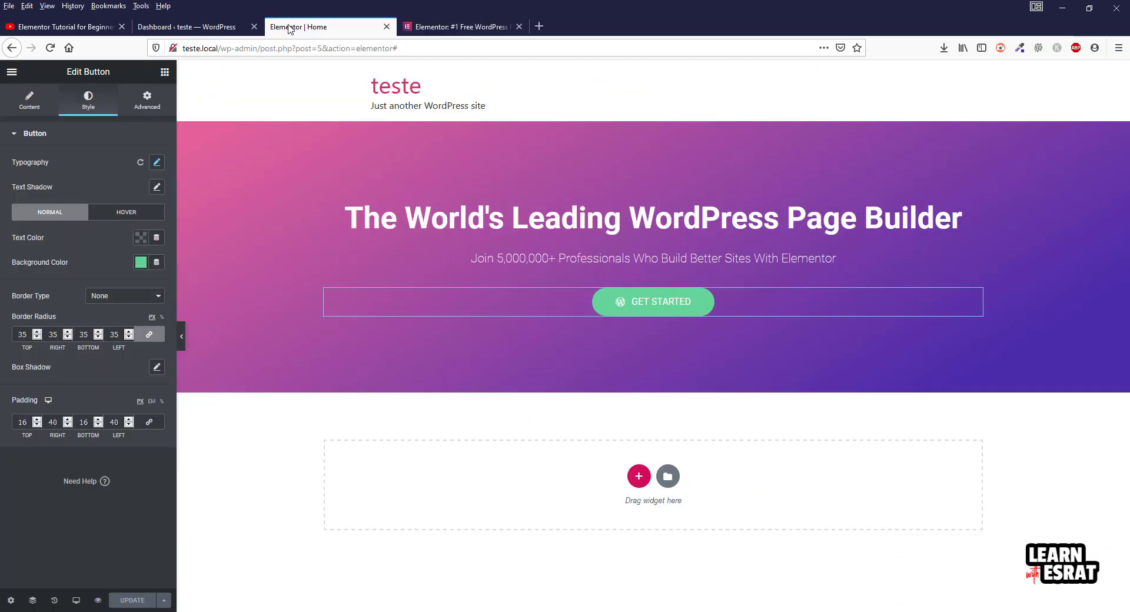
click(429, 27)
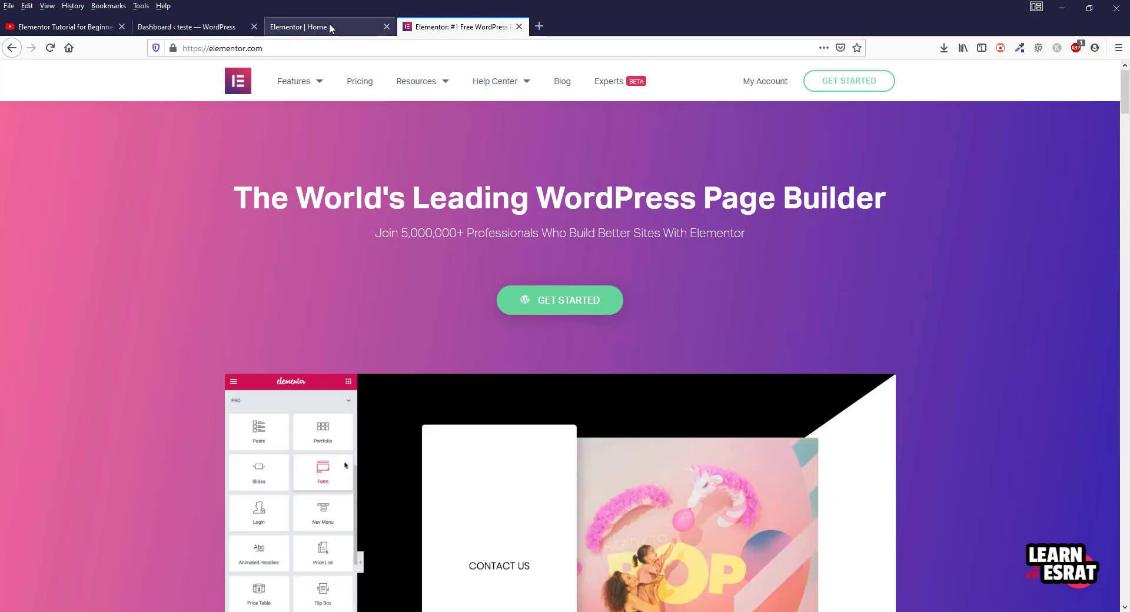
click(331, 29)
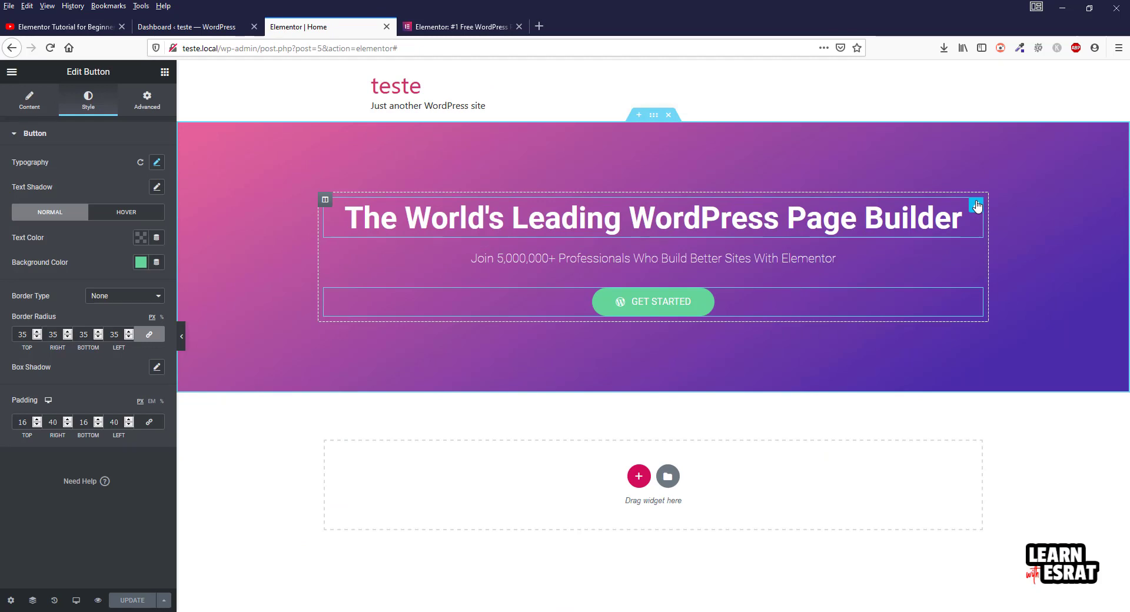
click(977, 205)
click(150, 99)
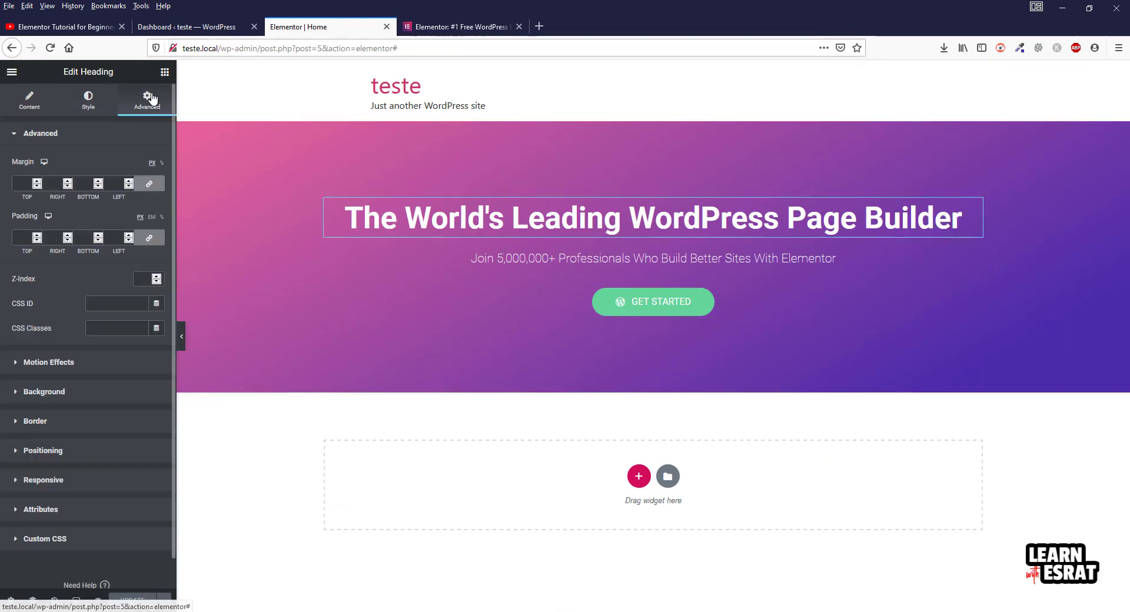
click(148, 184)
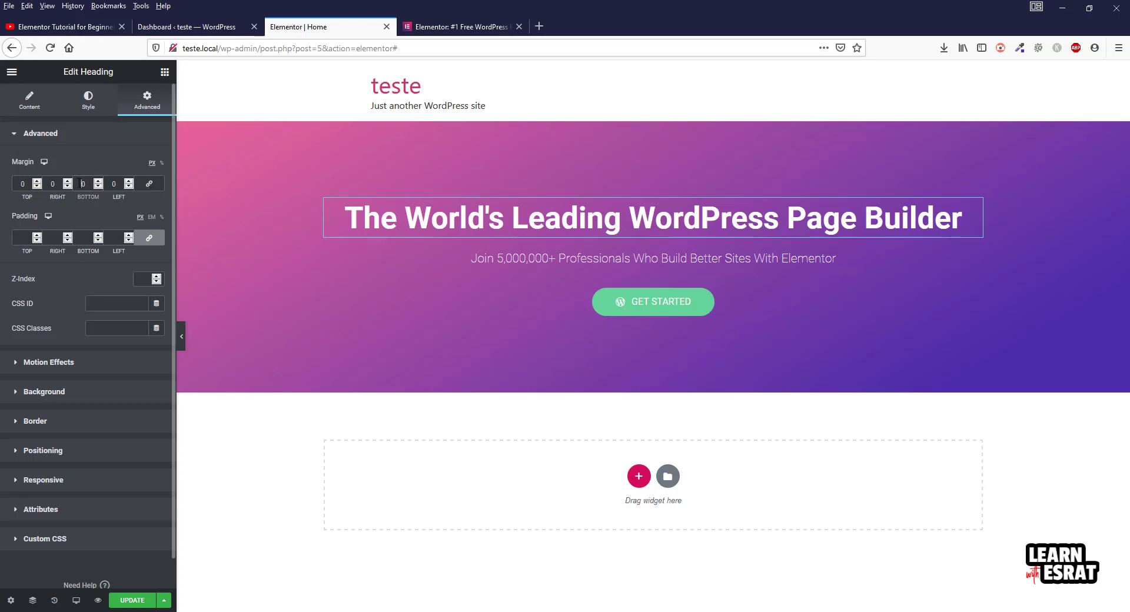
text(1)
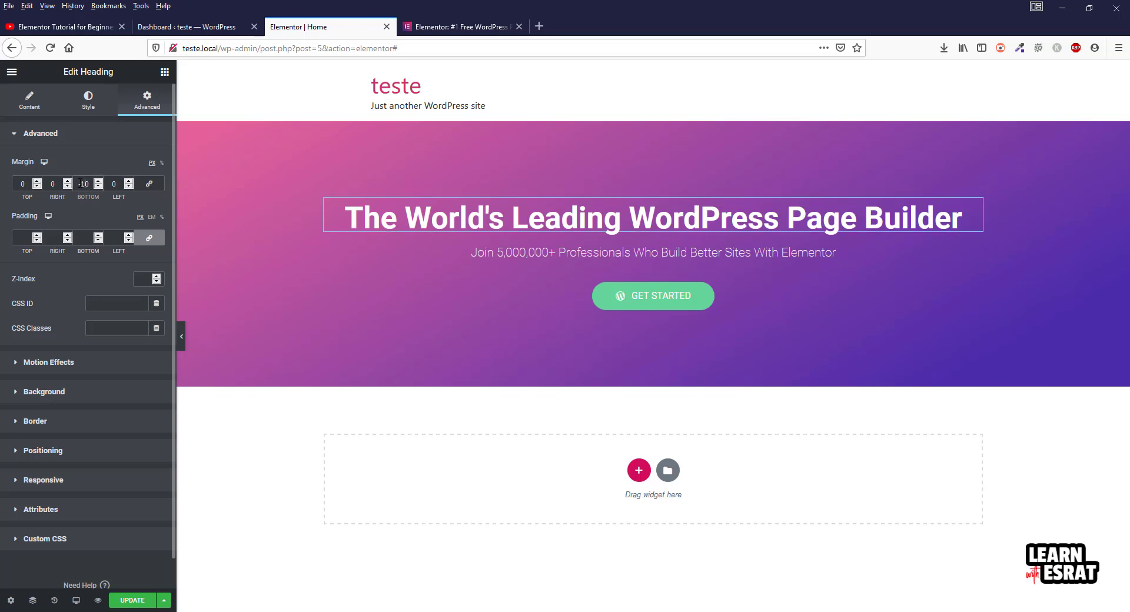
click(181, 337)
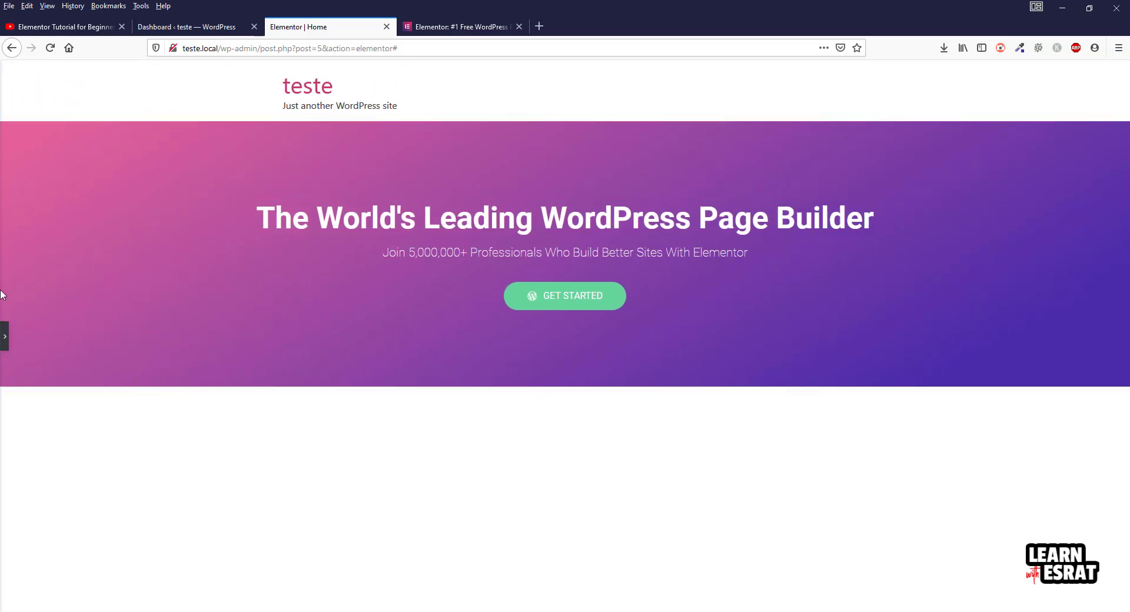
click(4, 337)
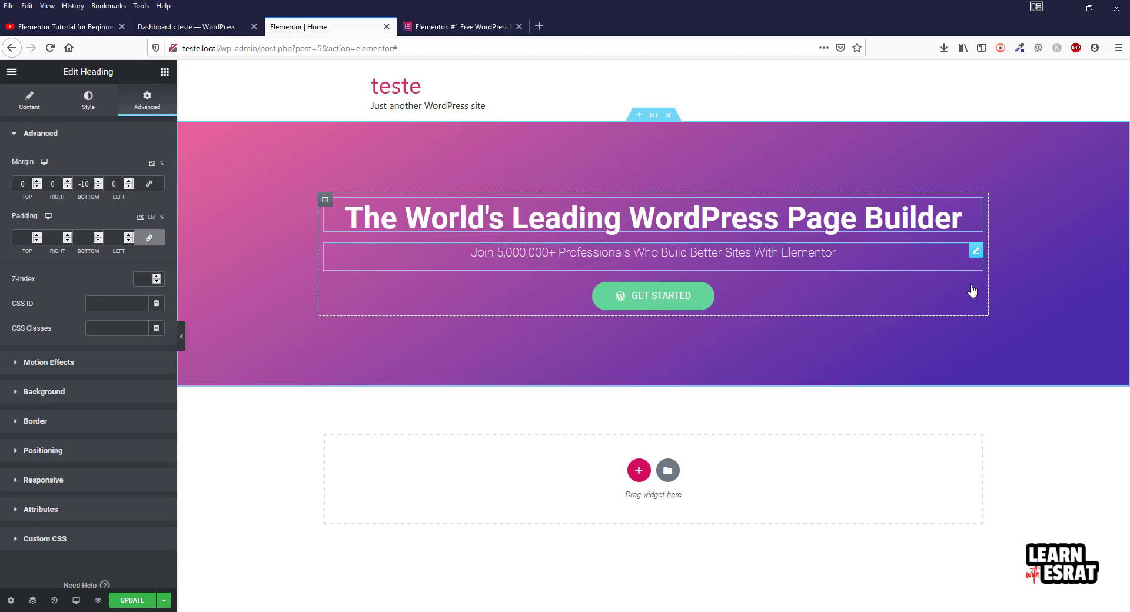
Unlink the subtitle text's margins, set its bottom margin to 40 px and compare the spacing with elementor.com
click(976, 251)
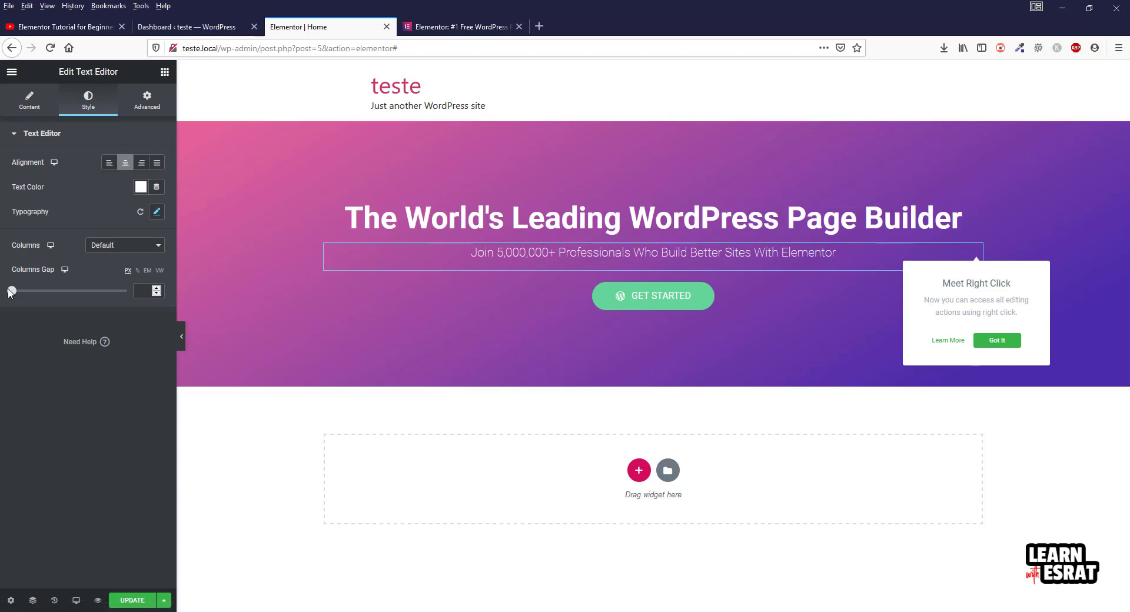
click(149, 104)
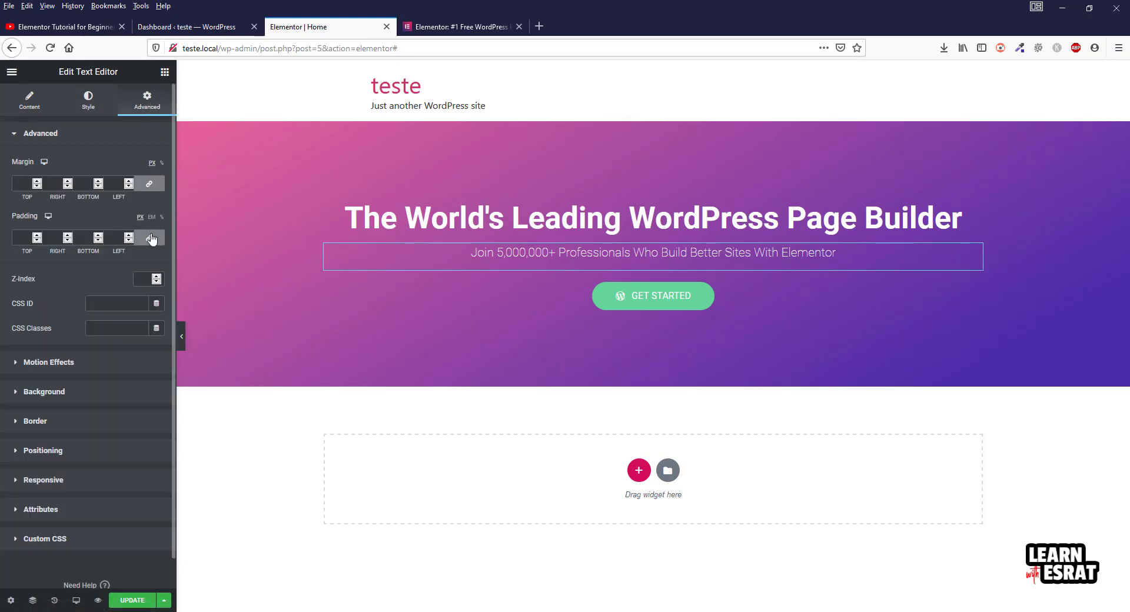
click(151, 188)
double_click(83, 182)
text(30)
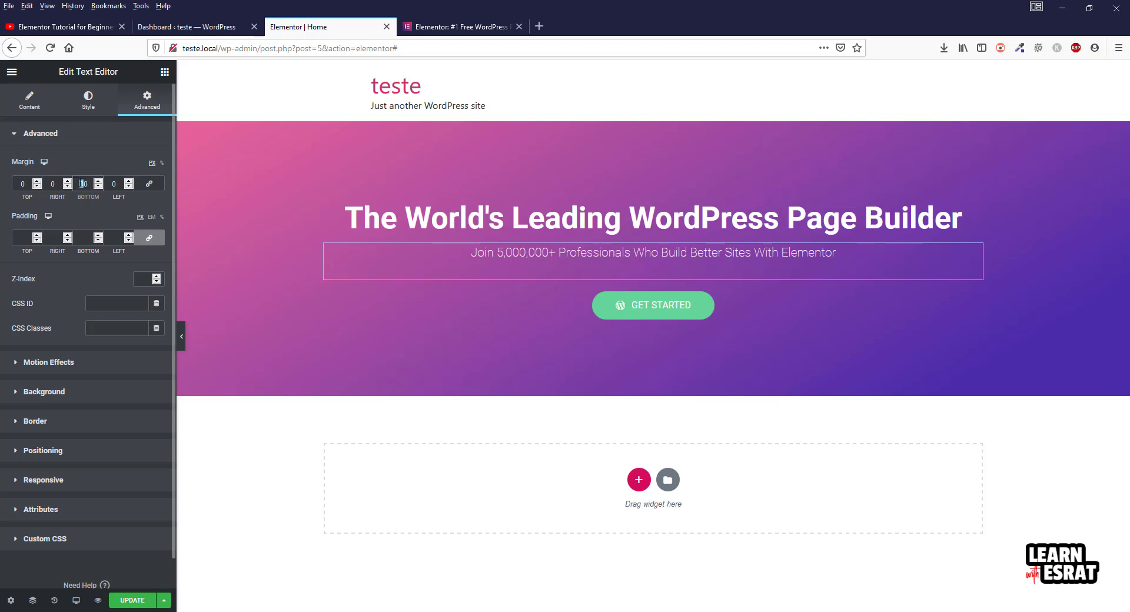
click(181, 342)
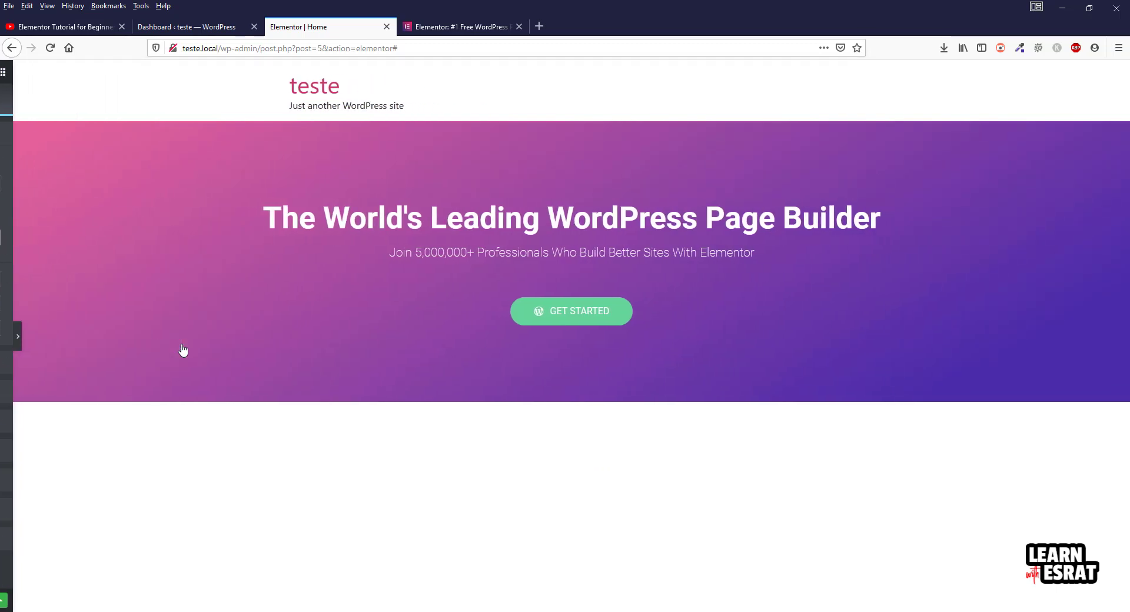
click(461, 26)
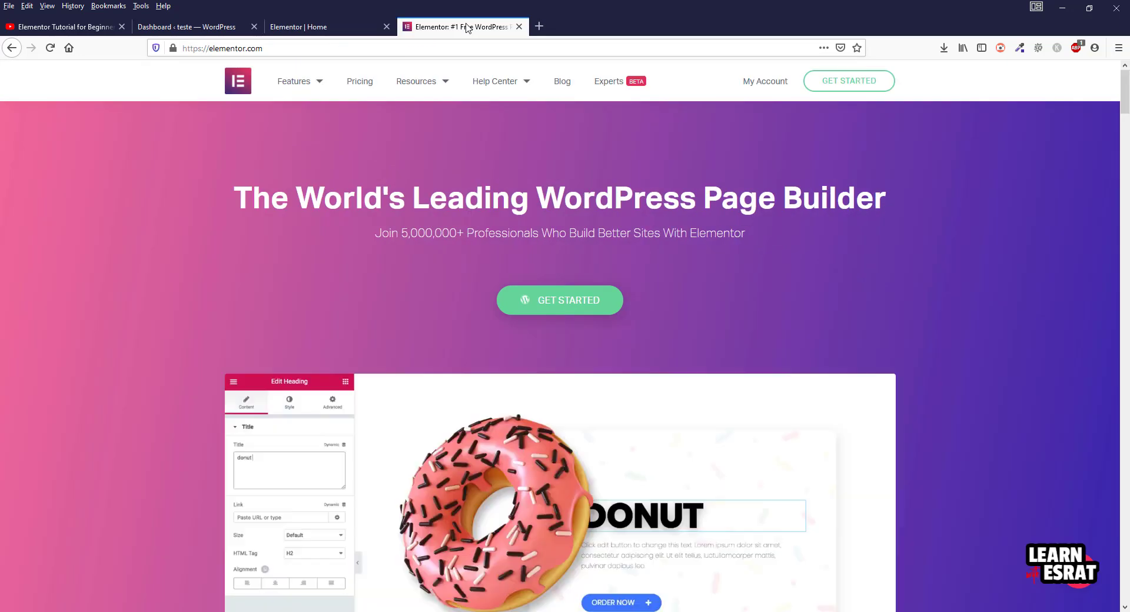
click(302, 31)
click(433, 28)
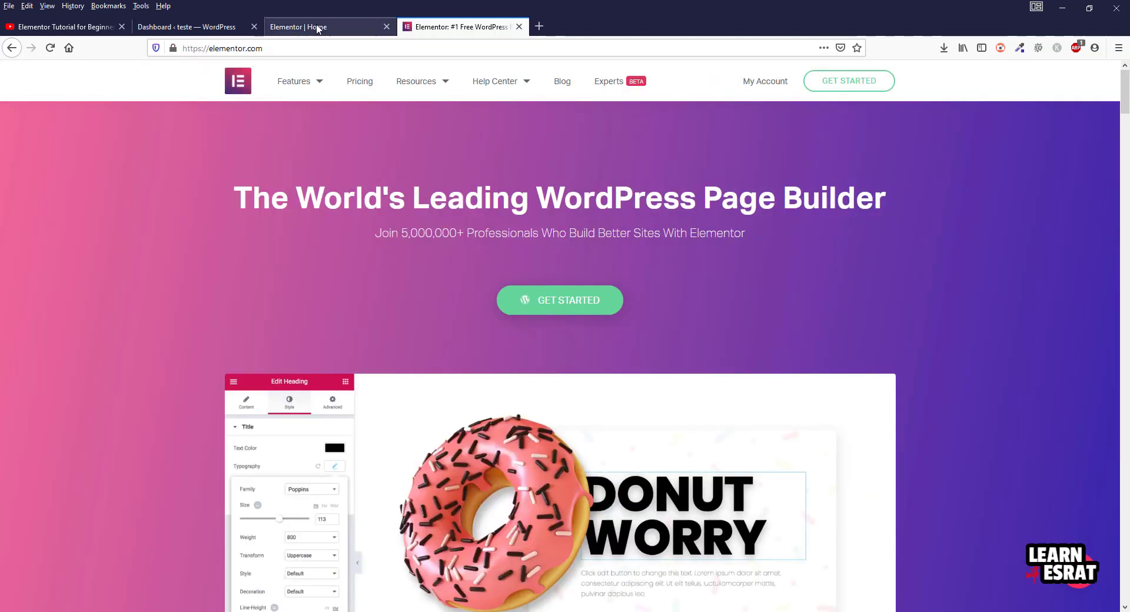
click(317, 29)
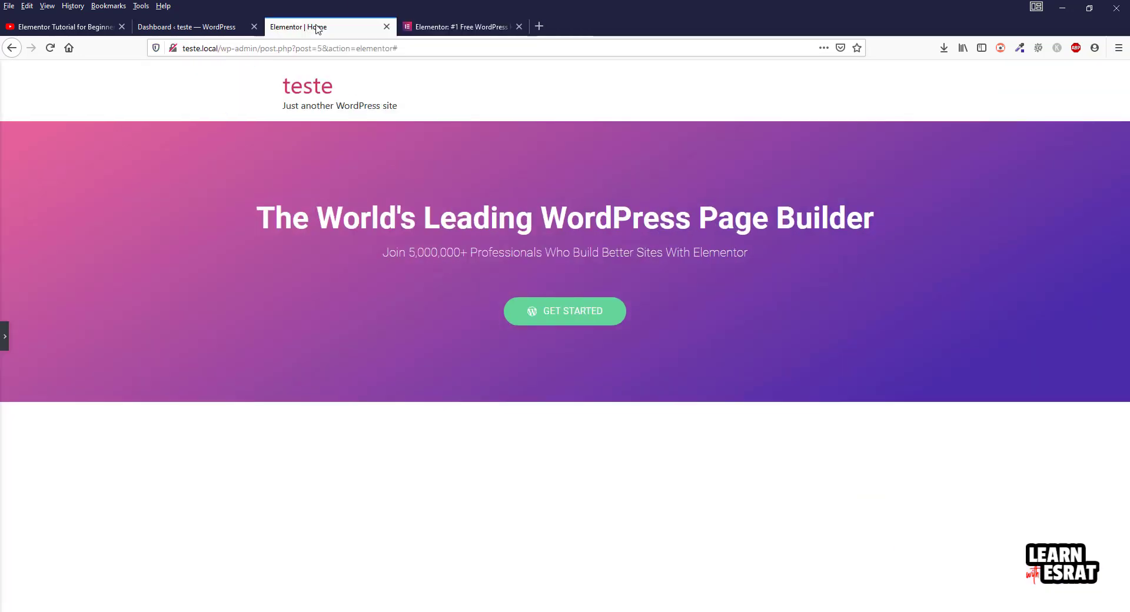
Set the subtitle's bottom margin to 50 px, update the page and compare the spacing with elementor.com again
click(4, 336)
drag(85, 184, 75, 181)
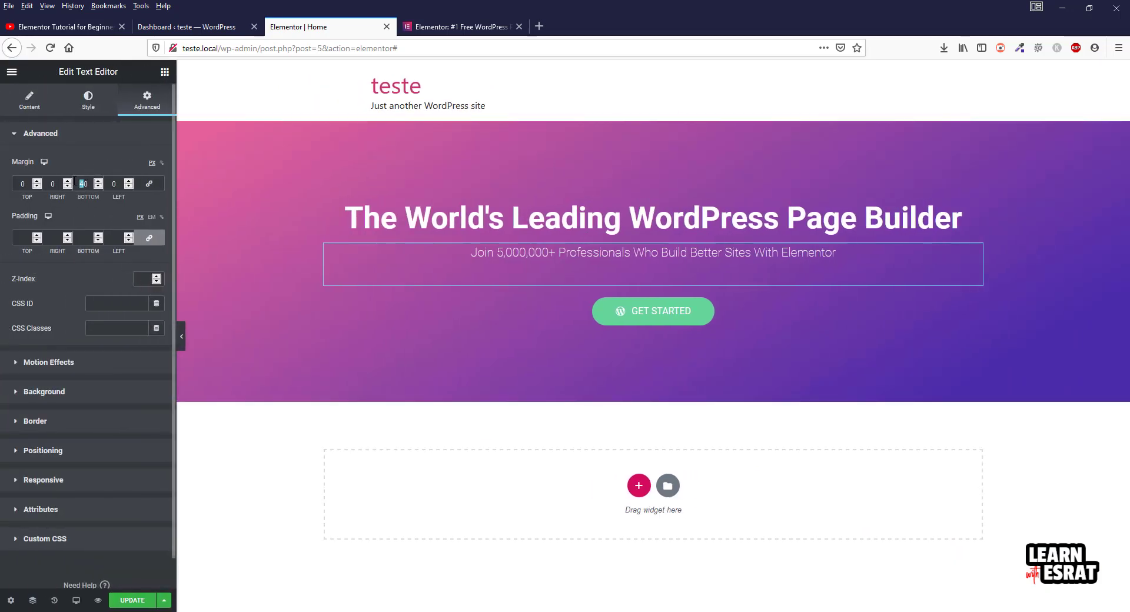
text(5)
key(ctrl+s)
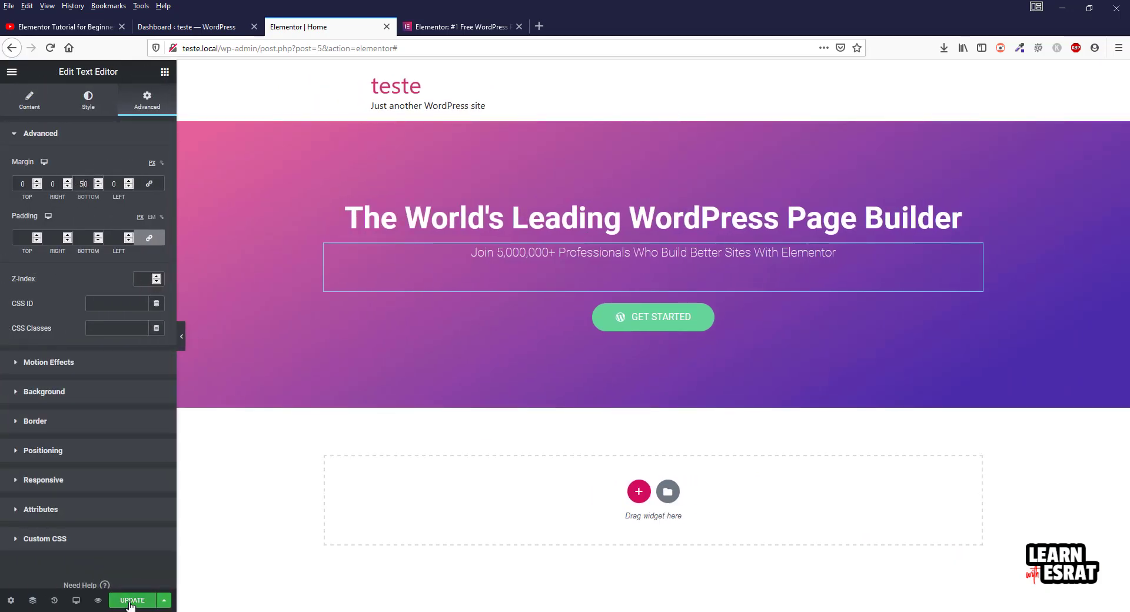
click(182, 335)
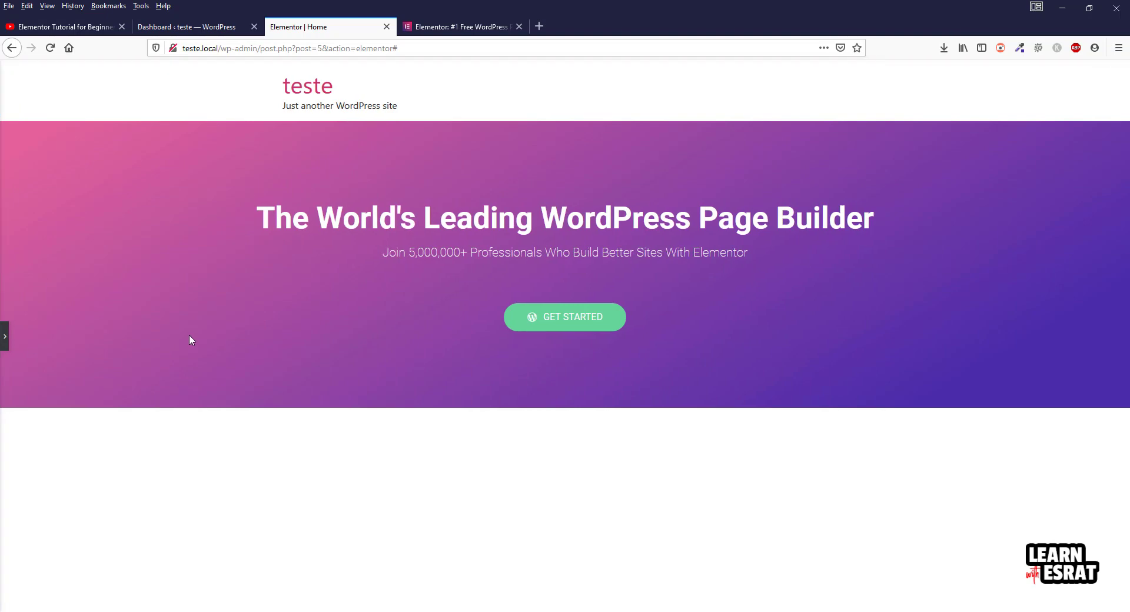
click(464, 25)
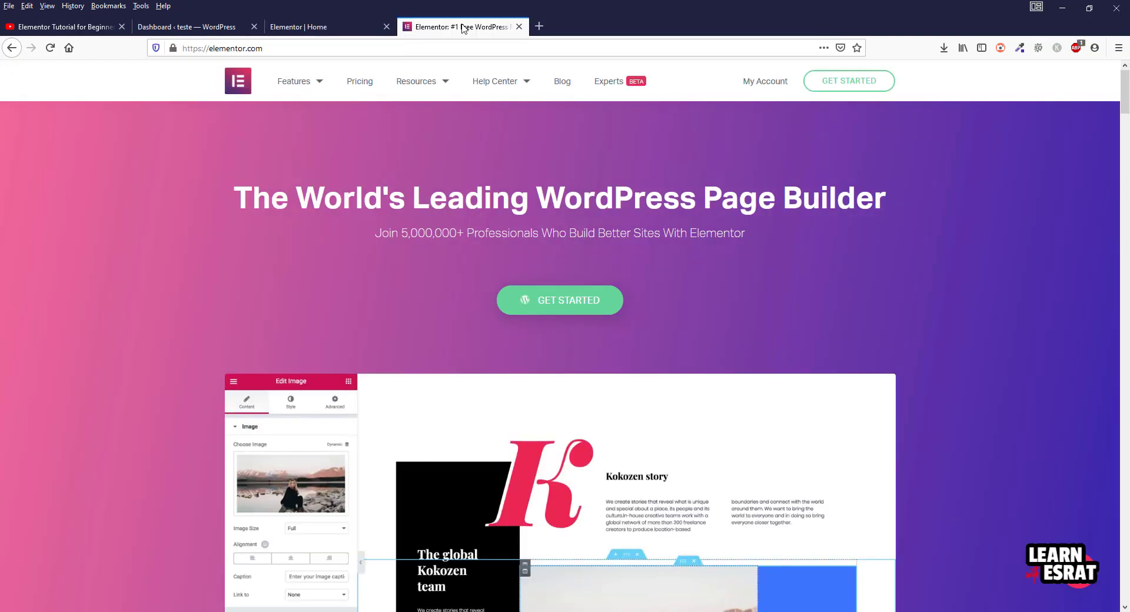
click(331, 30)
click(4, 336)
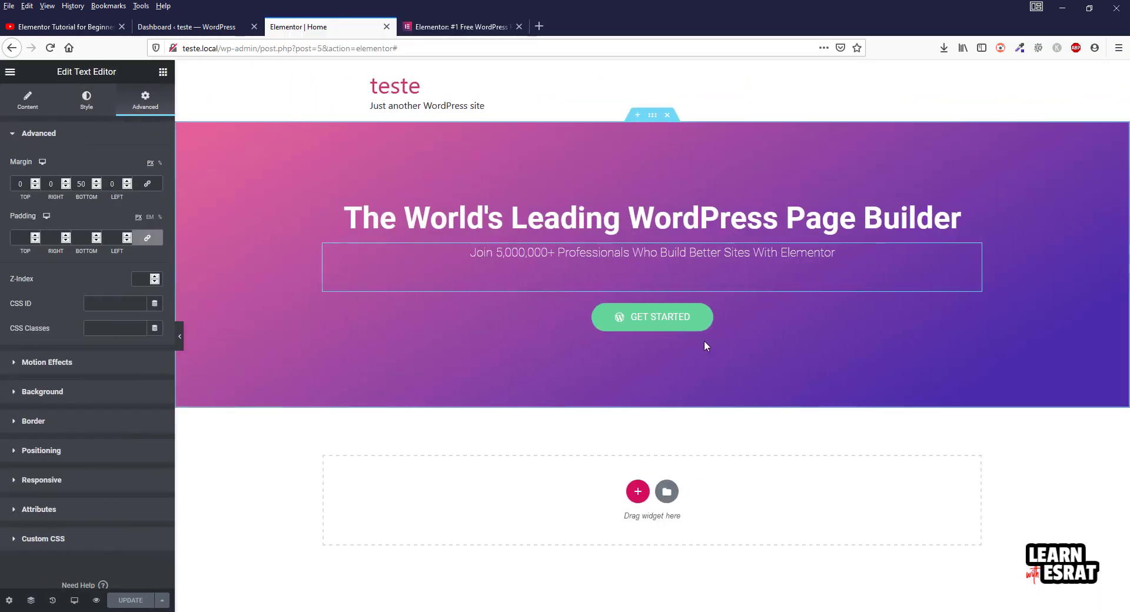
Add an outline box shadow to the Get Started button and set its color to white
click(977, 312)
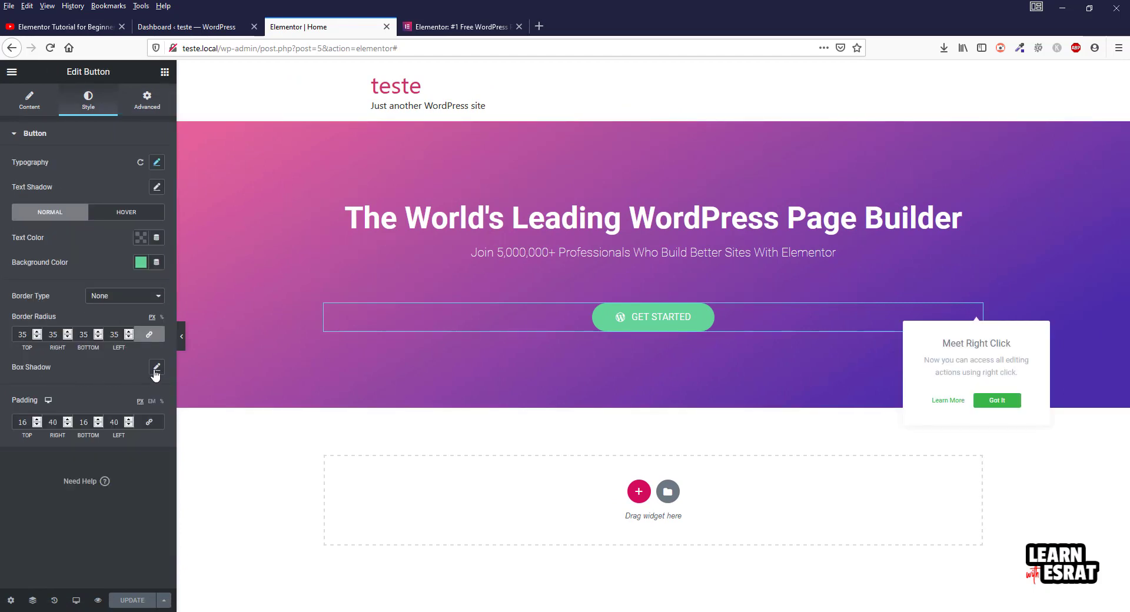
click(155, 370)
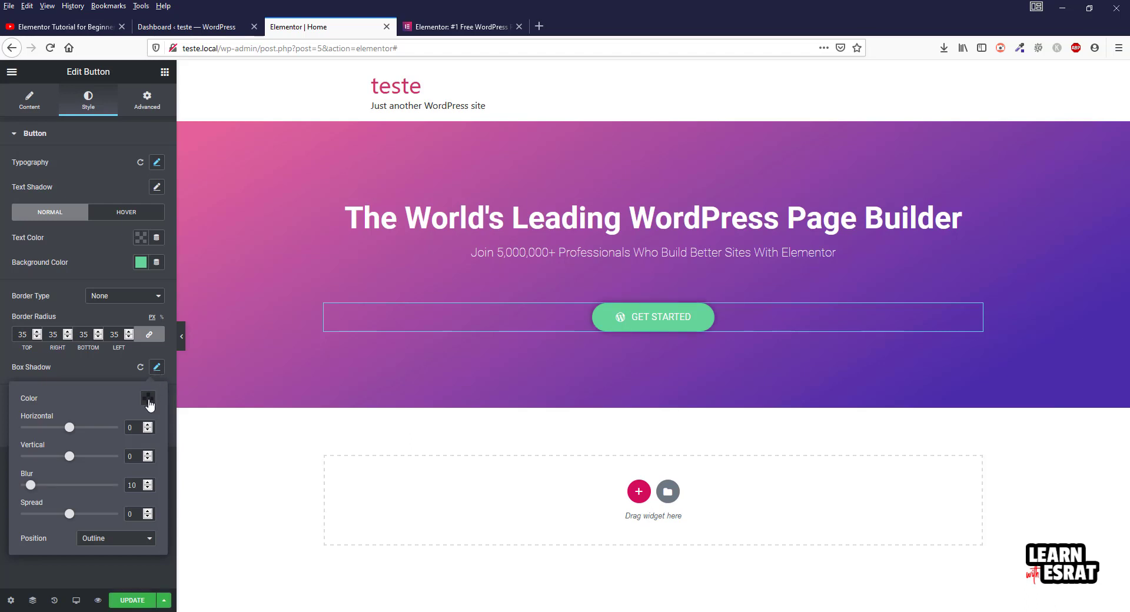
click(148, 401)
click(200, 426)
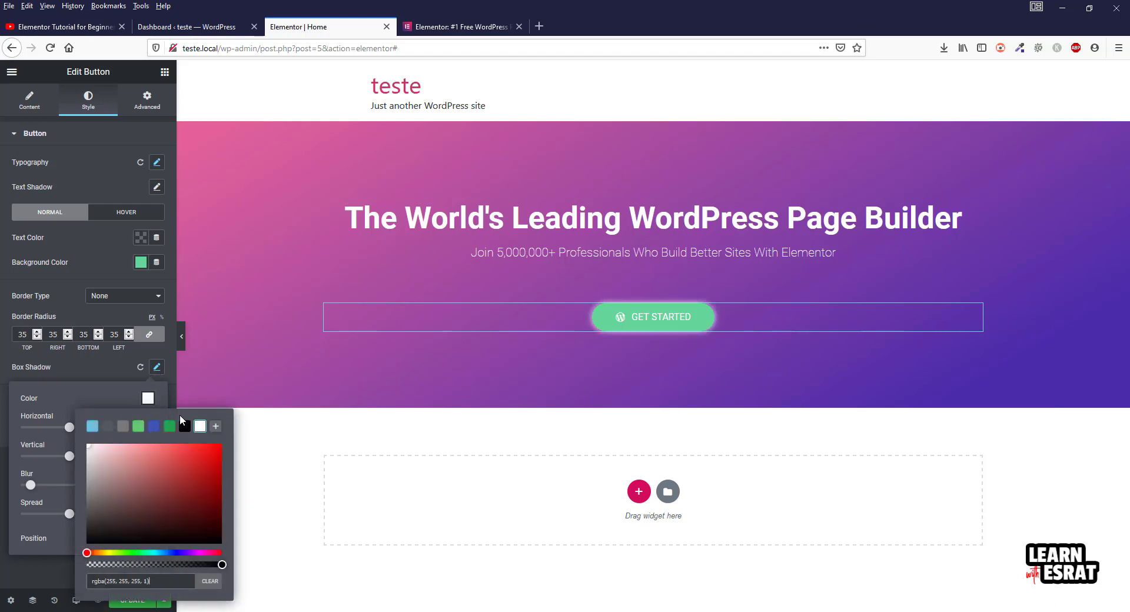
click(82, 397)
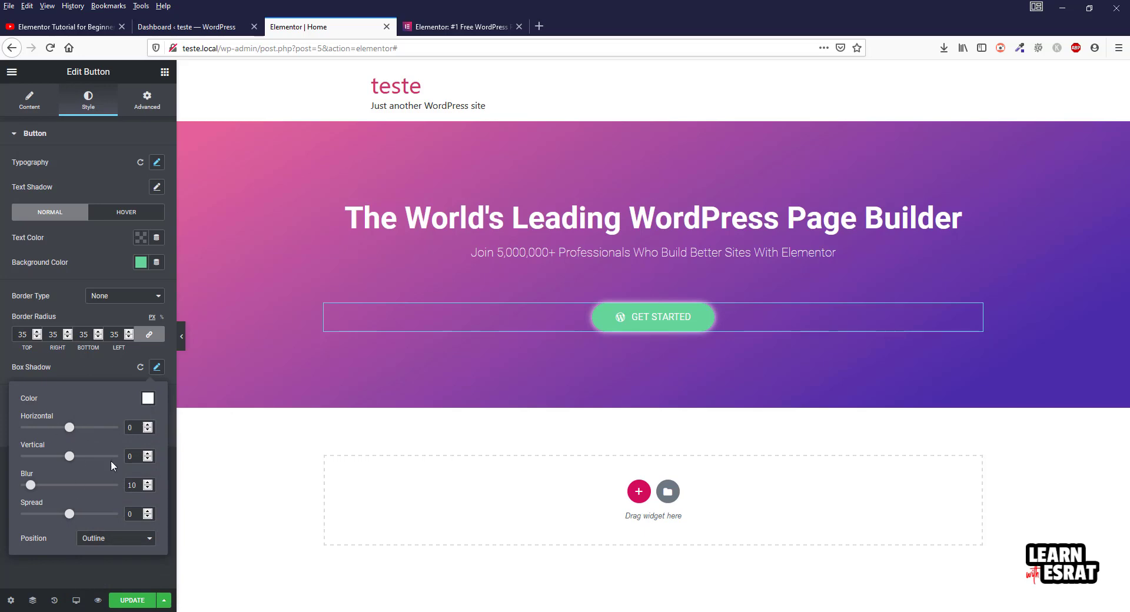
click(155, 370)
click(158, 369)
Change the button's shadow color to rgba(0, 0, 0, 0.1) with a blur of 30, and compare it with the elementor.com button
click(148, 399)
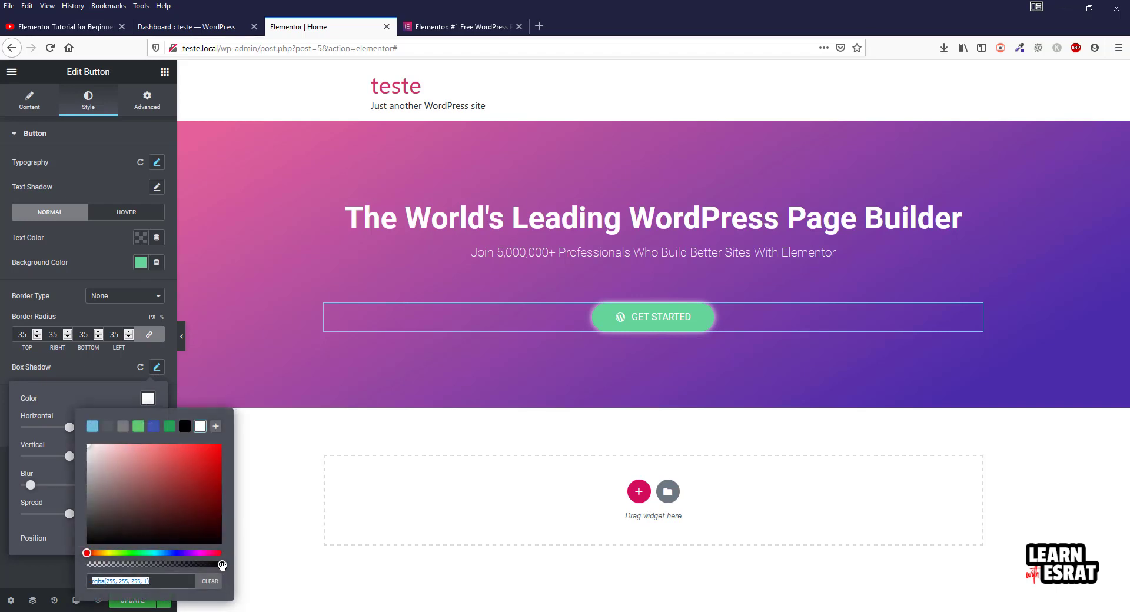
mouse_move(222, 565)
mouse_down()
mouse_move(100, 576)
mouse_move(213, 580)
mouse_move(32, 572)
mouse_move(213, 576)
mouse_up()
click(209, 581)
click(184, 426)
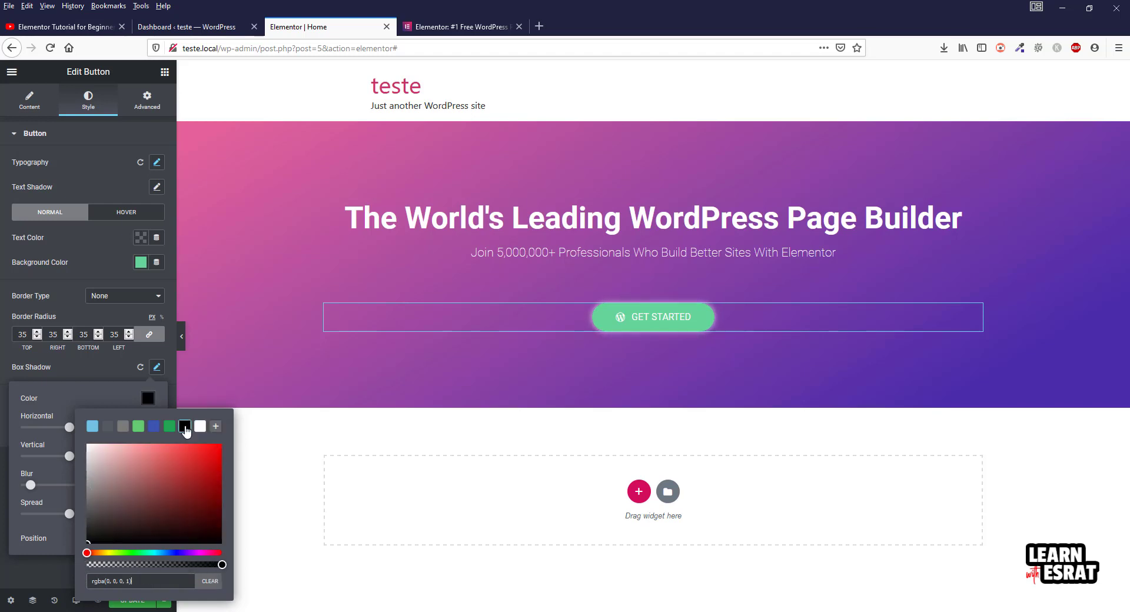
drag(219, 565, 100, 570)
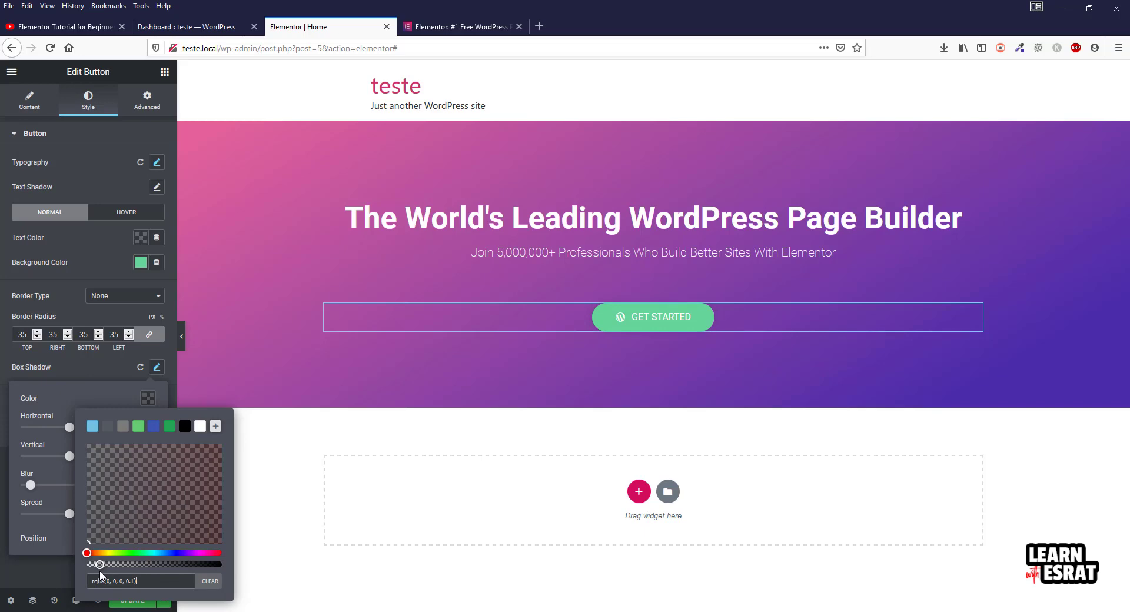
click(111, 393)
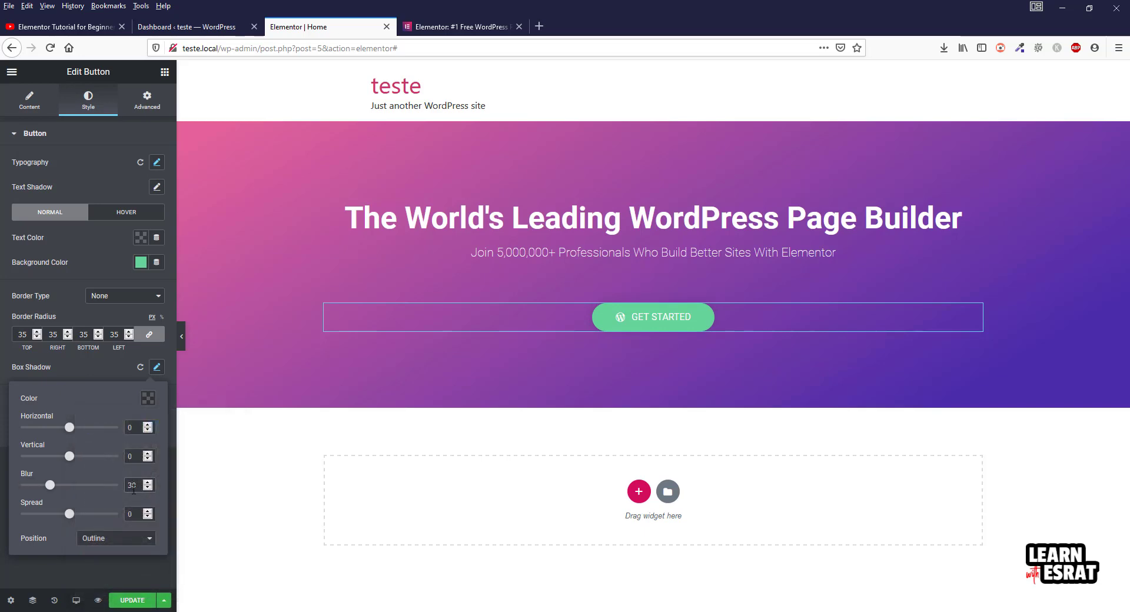
click(182, 340)
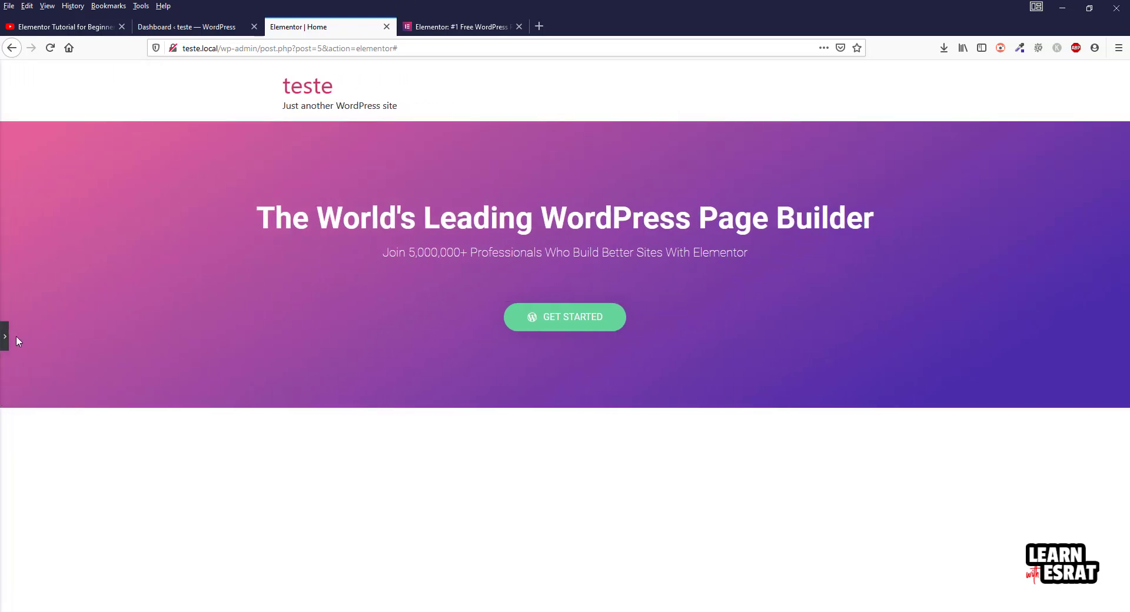
click(3, 342)
click(465, 26)
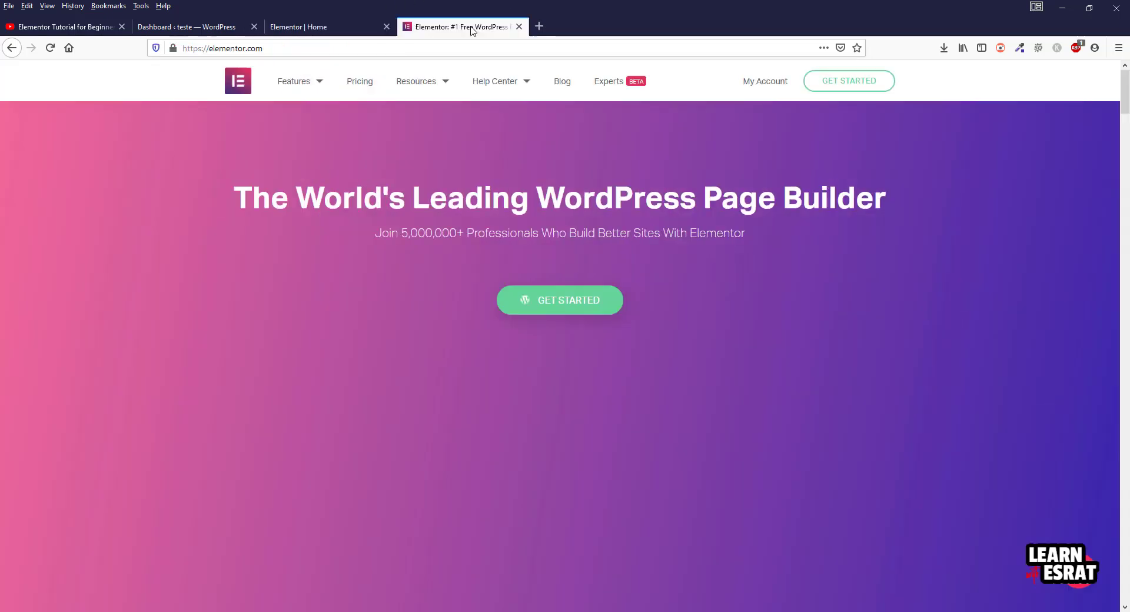
click(344, 28)
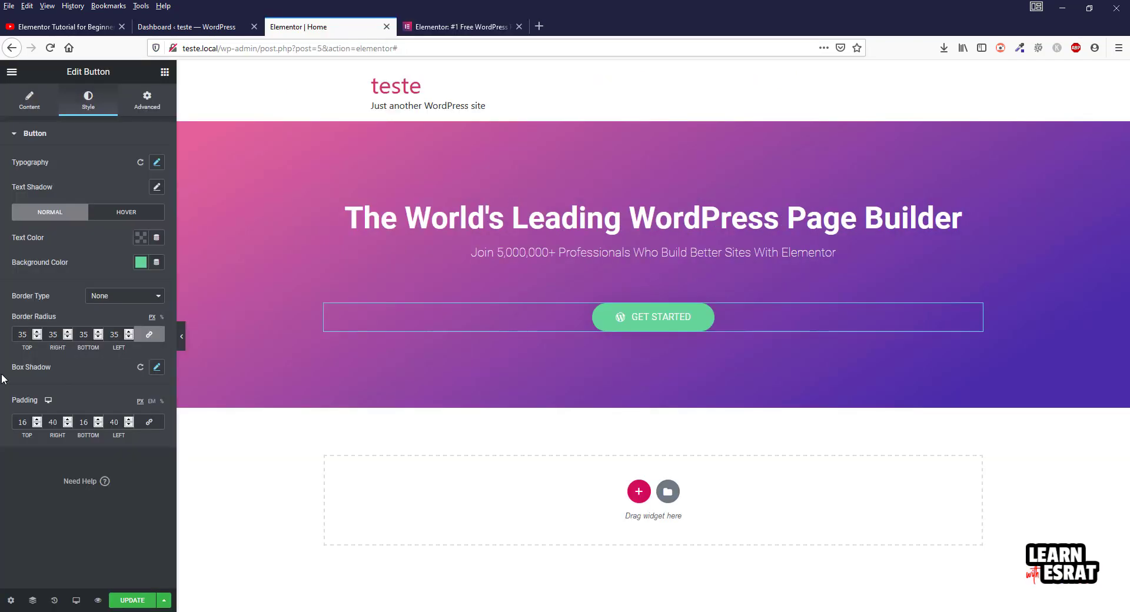
Set the button's top and bottom padding to 17 px and update the page
text(8)
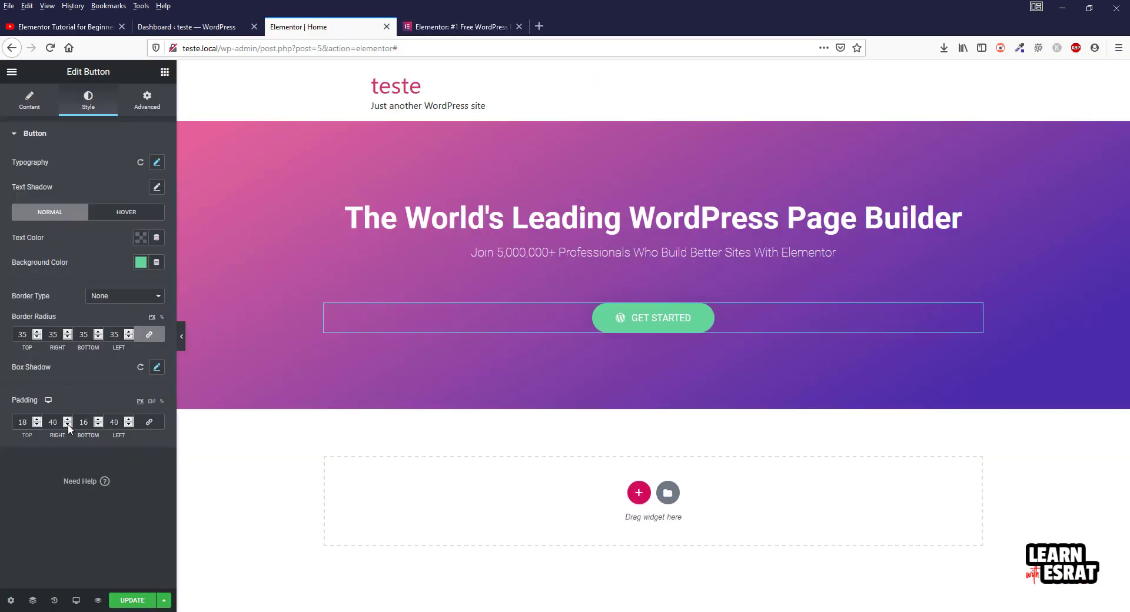
text(8)
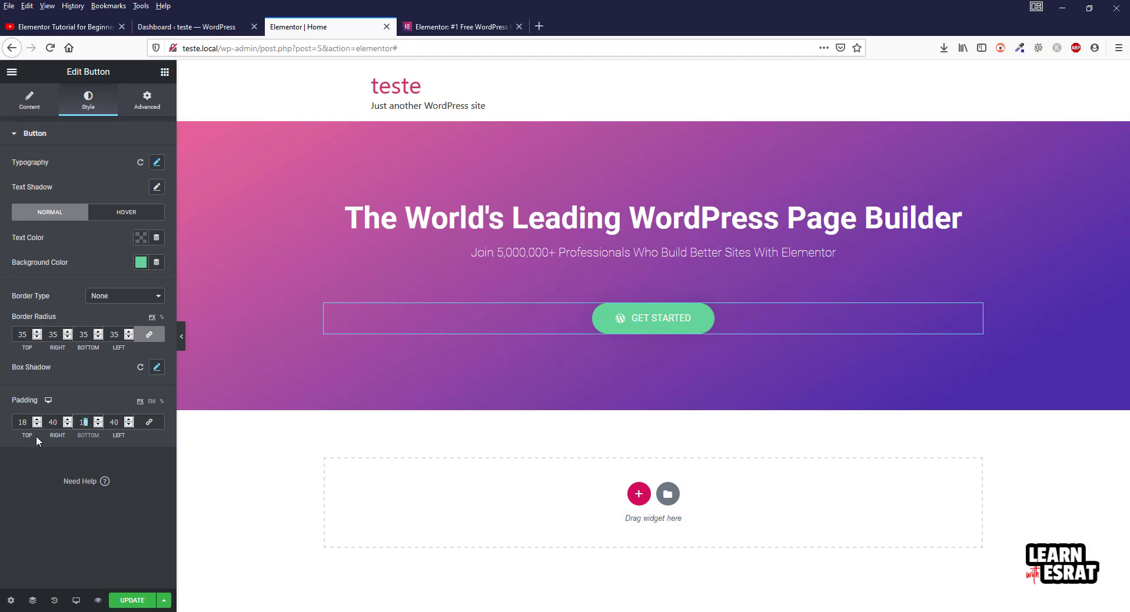
text(77)
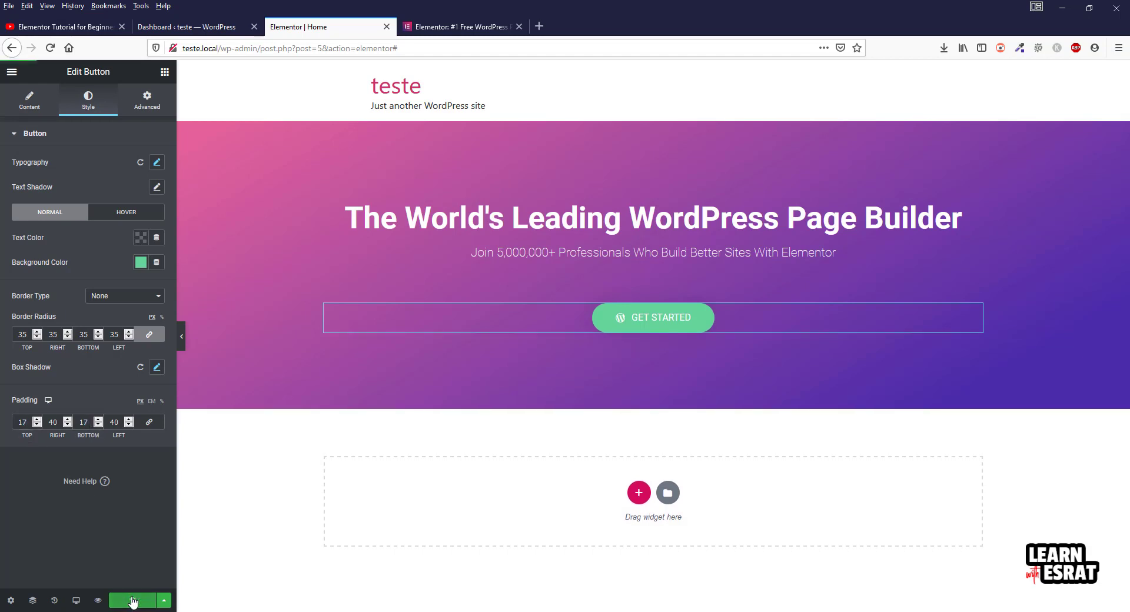
Show the button's hover settings and sample the pink of the MARKETING label on elementor.com with the color picker extension
click(129, 219)
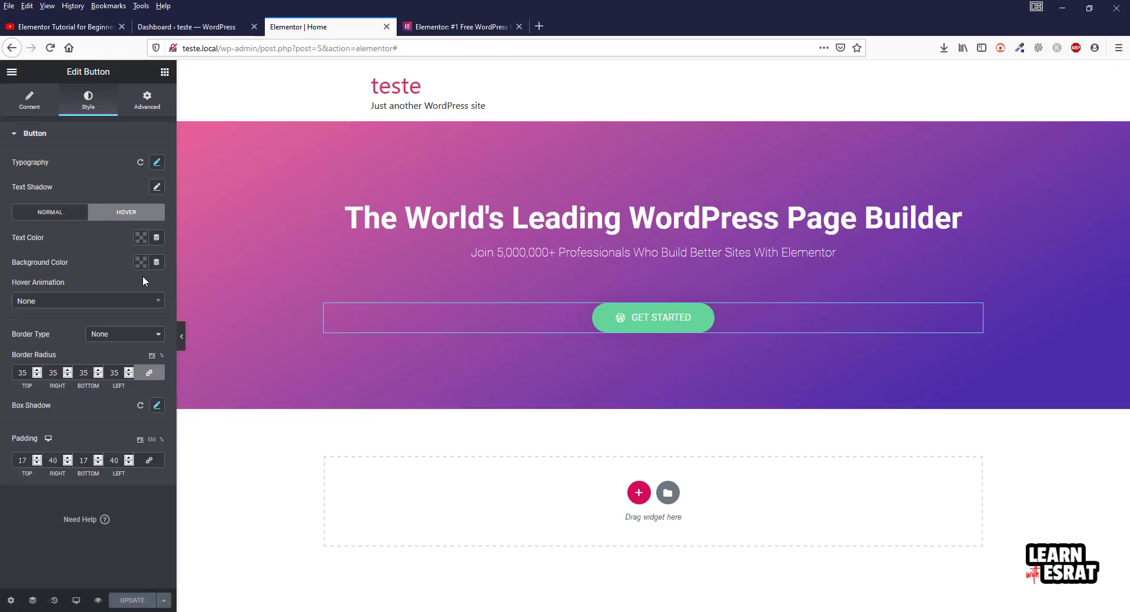
click(453, 27)
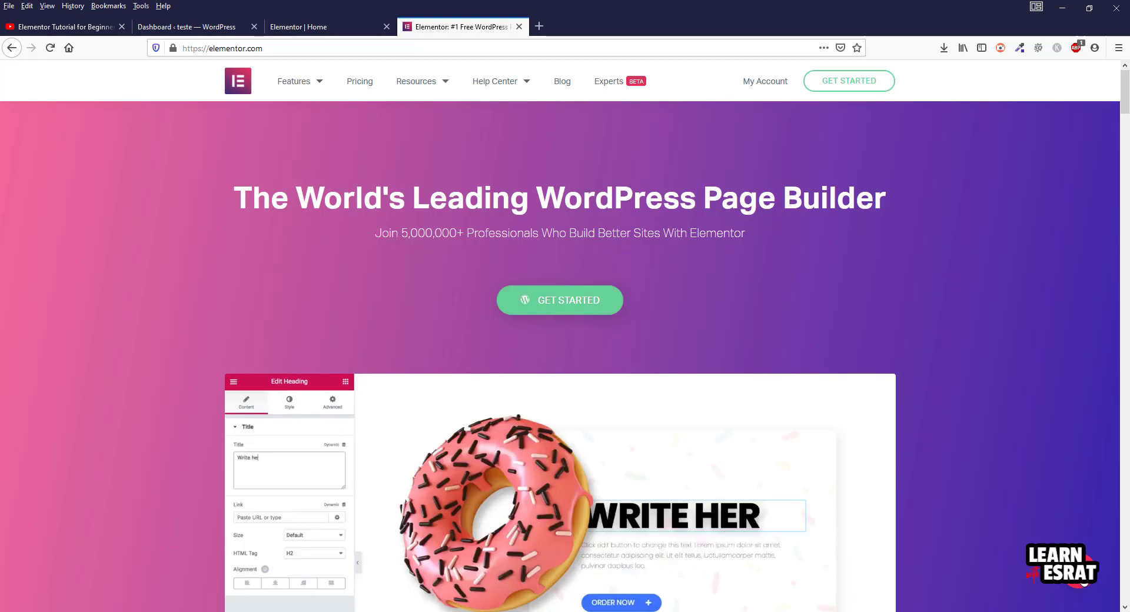
scroll(953, 442, down, 5)
scroll(953, 437, down, 6)
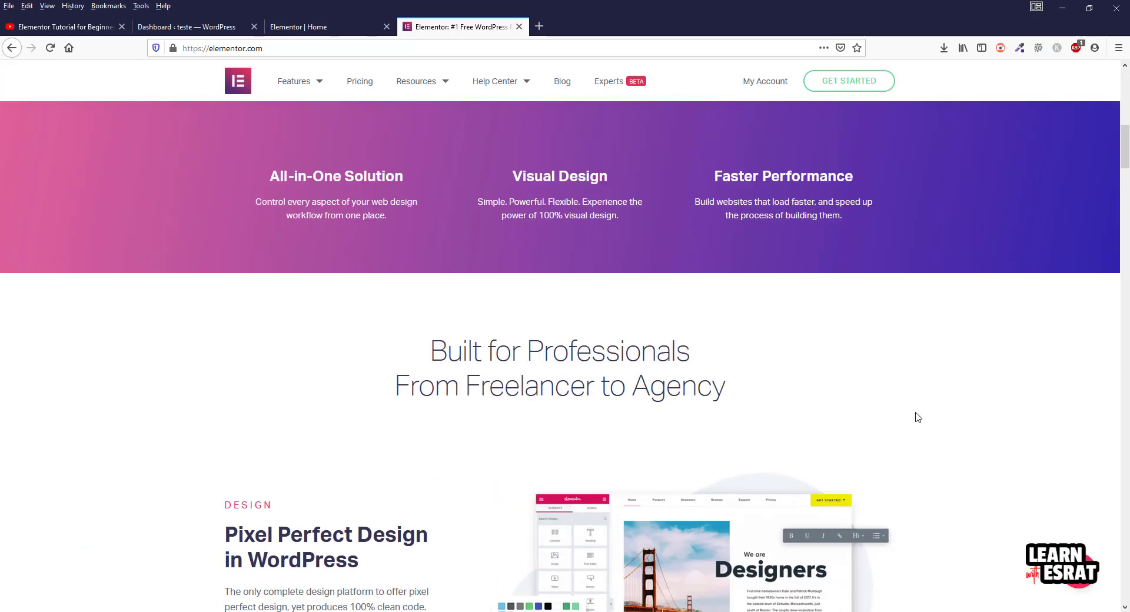
scroll(926, 412, up, 10)
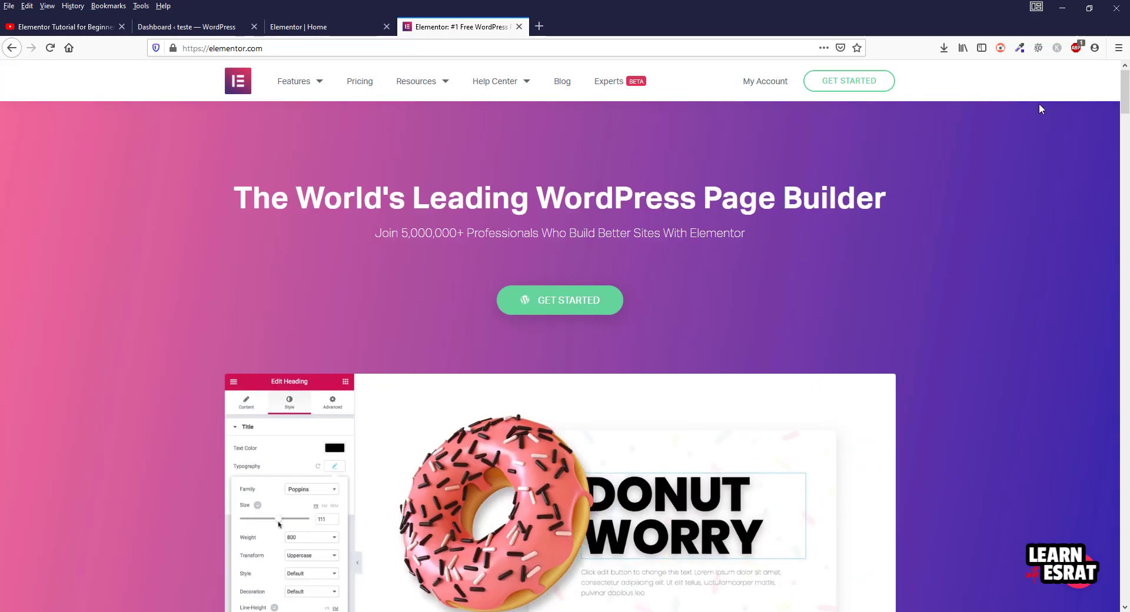
click(1019, 48)
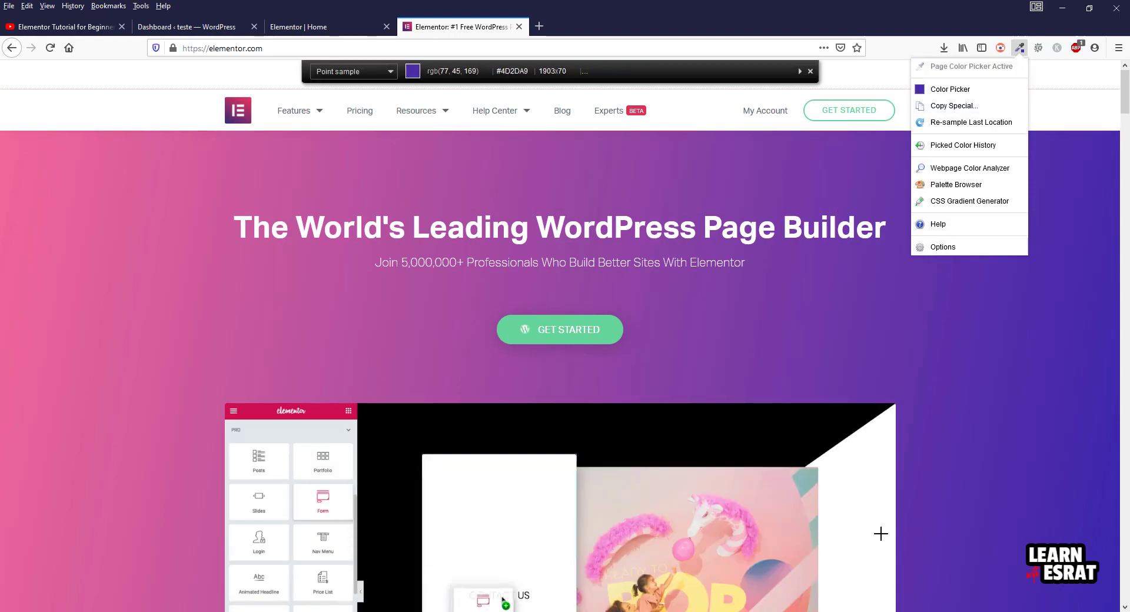
scroll(1071, 493, down, 8)
scroll(1083, 520, down, 15)
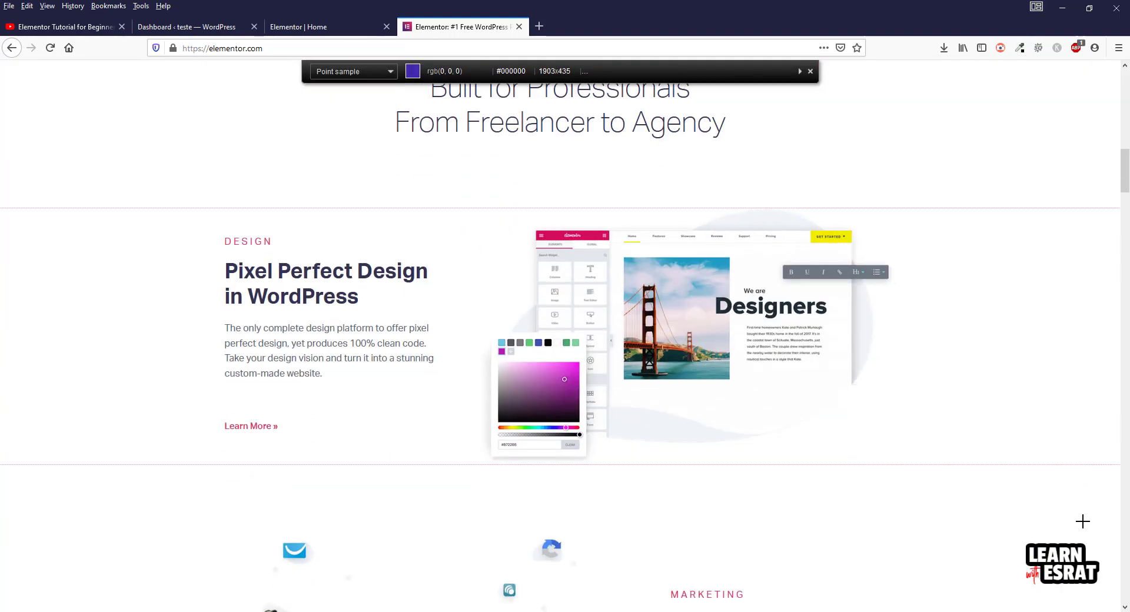
scroll(1083, 501, up, 6)
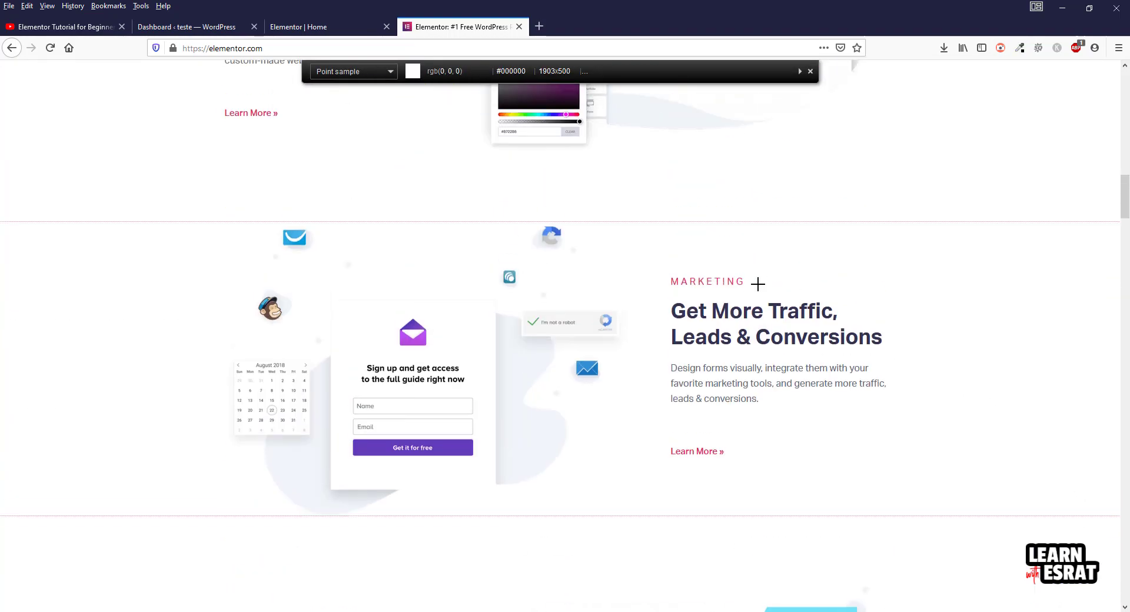
click(693, 280)
Set the Get Started button's hover background color to #DE3757 using the sampled color and update the page
click(334, 28)
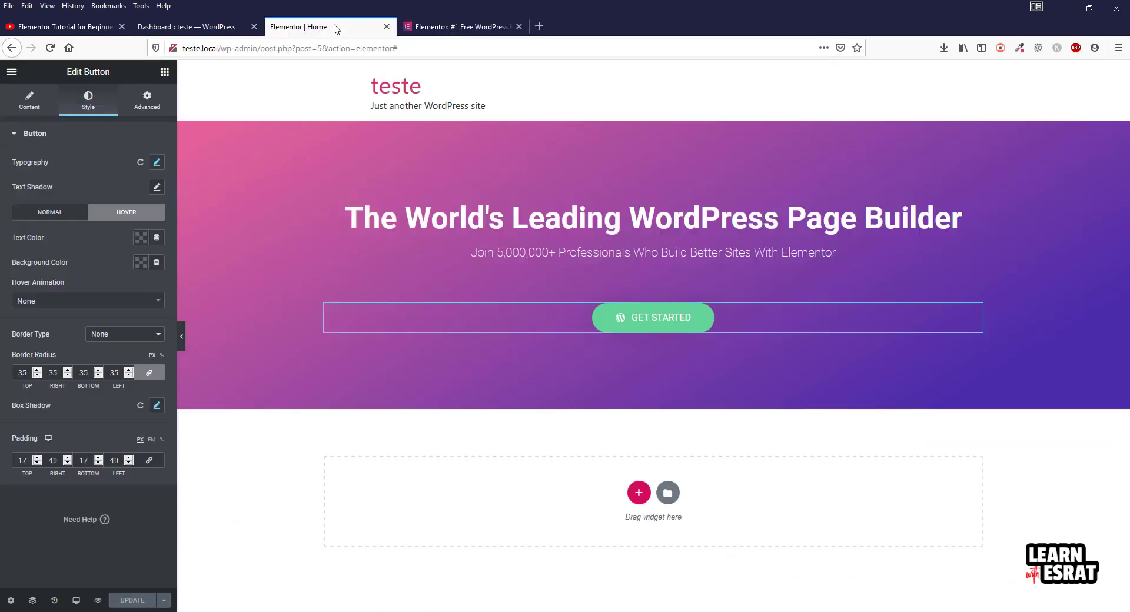
click(141, 264)
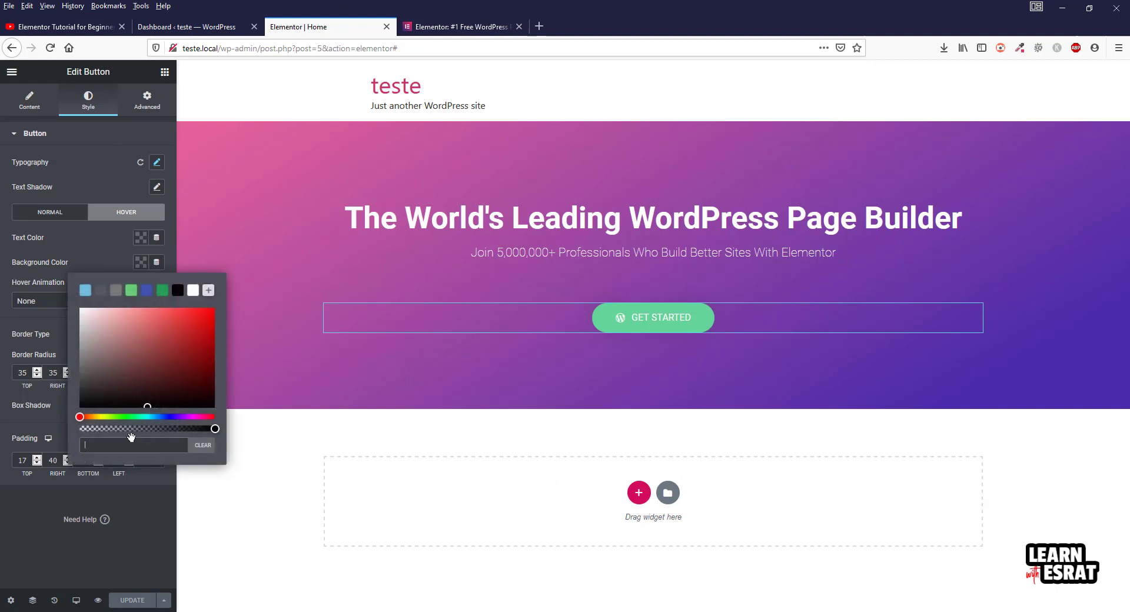
key(ctrl+v)
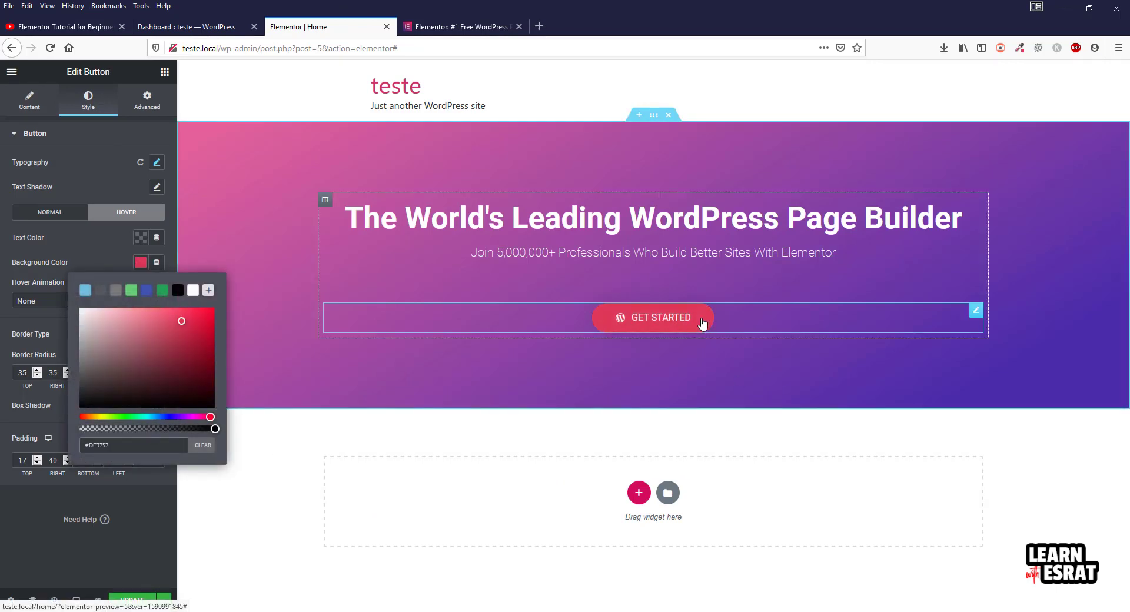
click(108, 245)
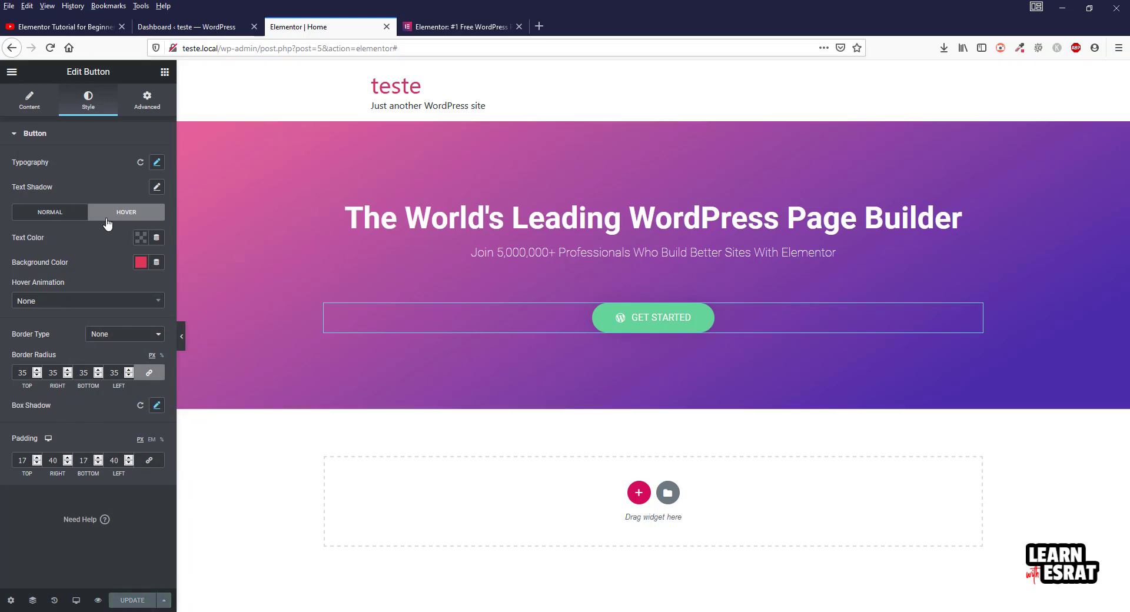
Check the hero video on elementor.com, find the Video widget and place it directly below the Get Started button
click(415, 18)
scroll(724, 128, up, 10)
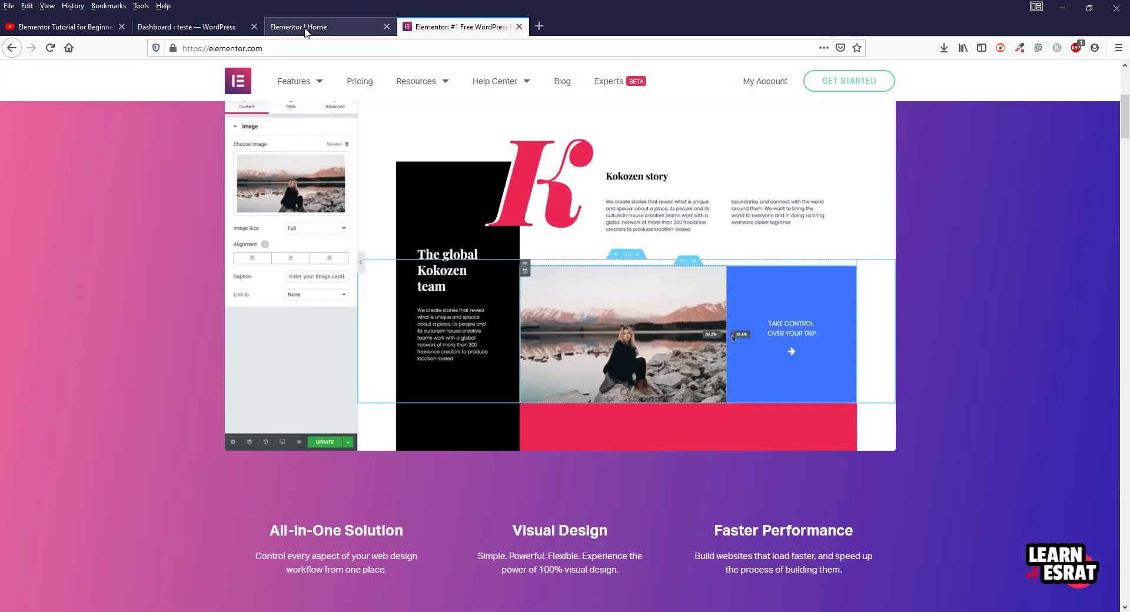
click(305, 29)
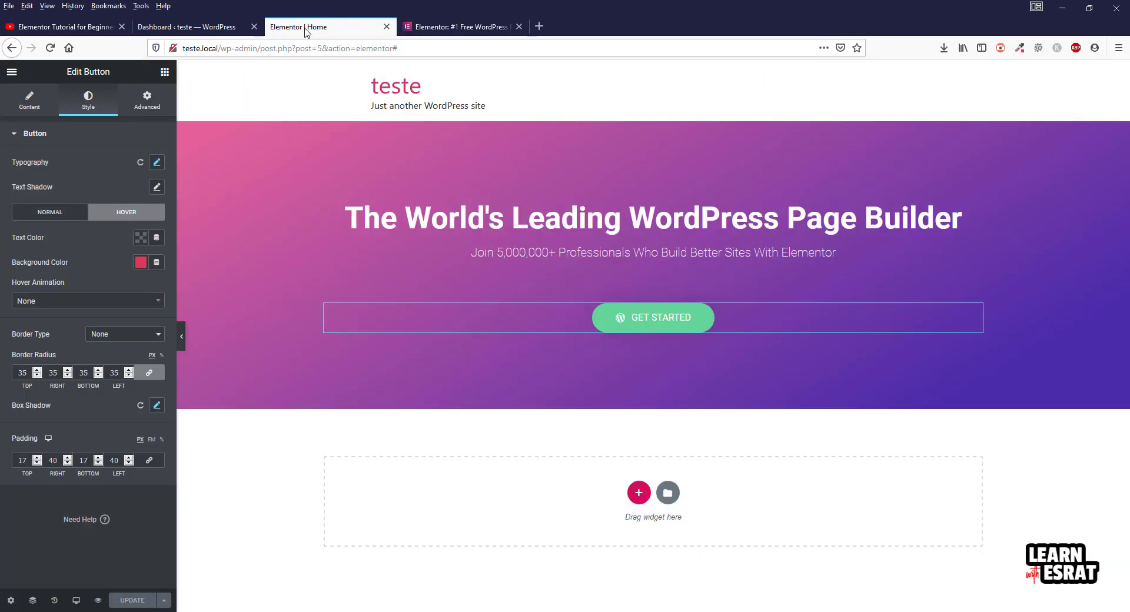
click(165, 72)
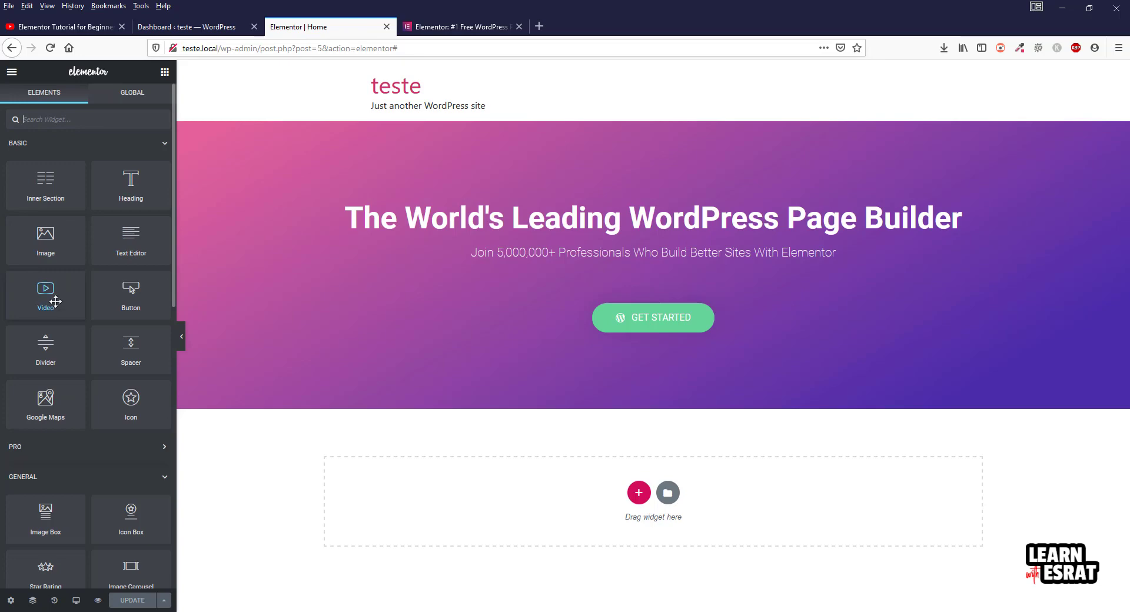
text(video)
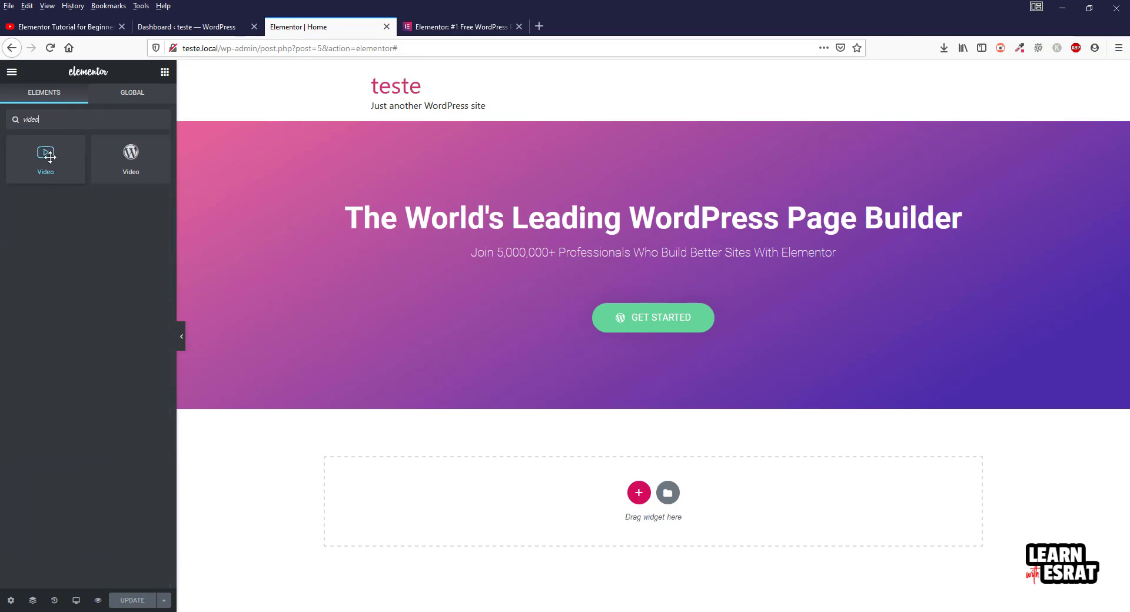
drag(50, 157, 668, 328)
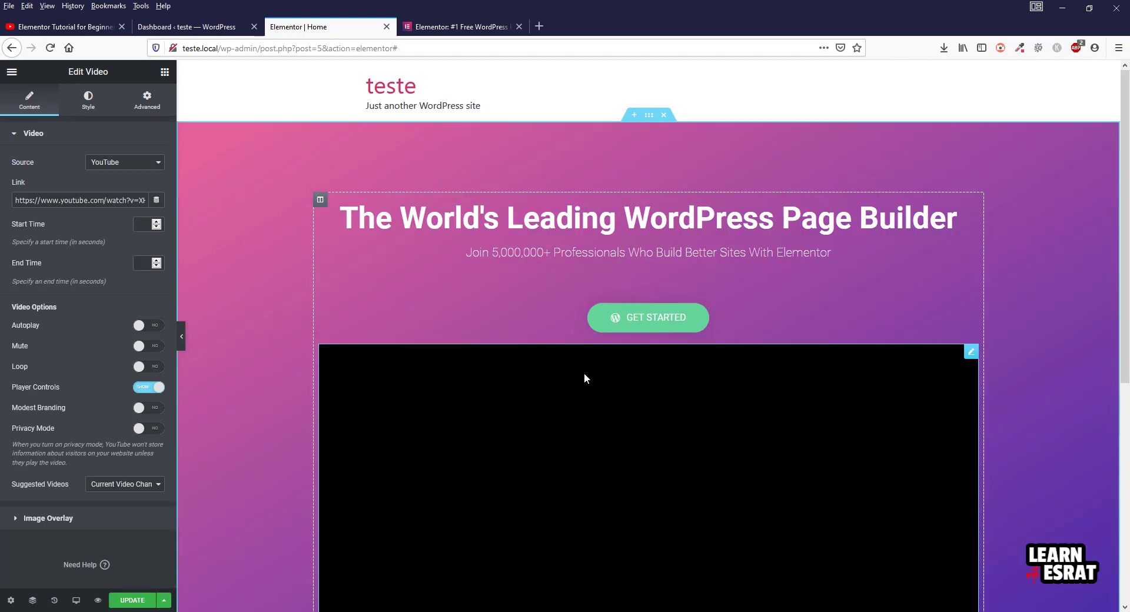
scroll(585, 377, down, 4)
scroll(586, 381, up, 2)
scroll(586, 381, up, 1)
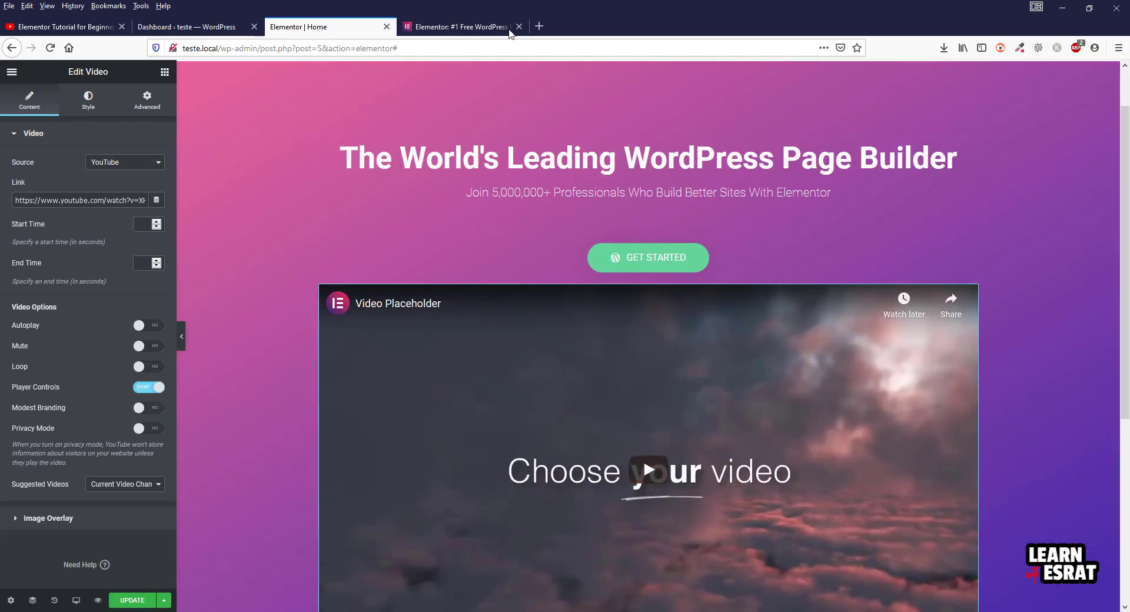
Compare the video's spacing with elementor.com, unlink the Video widget's margin values and set the top and bottom margins to 60 px
click(459, 27)
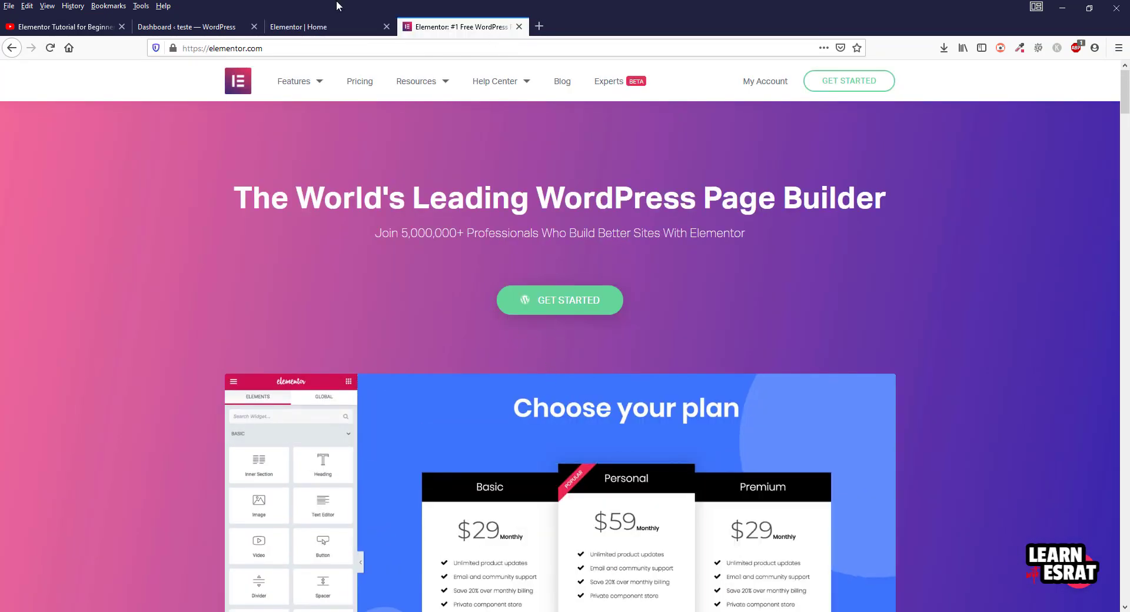
scroll(552, 467, down, 5)
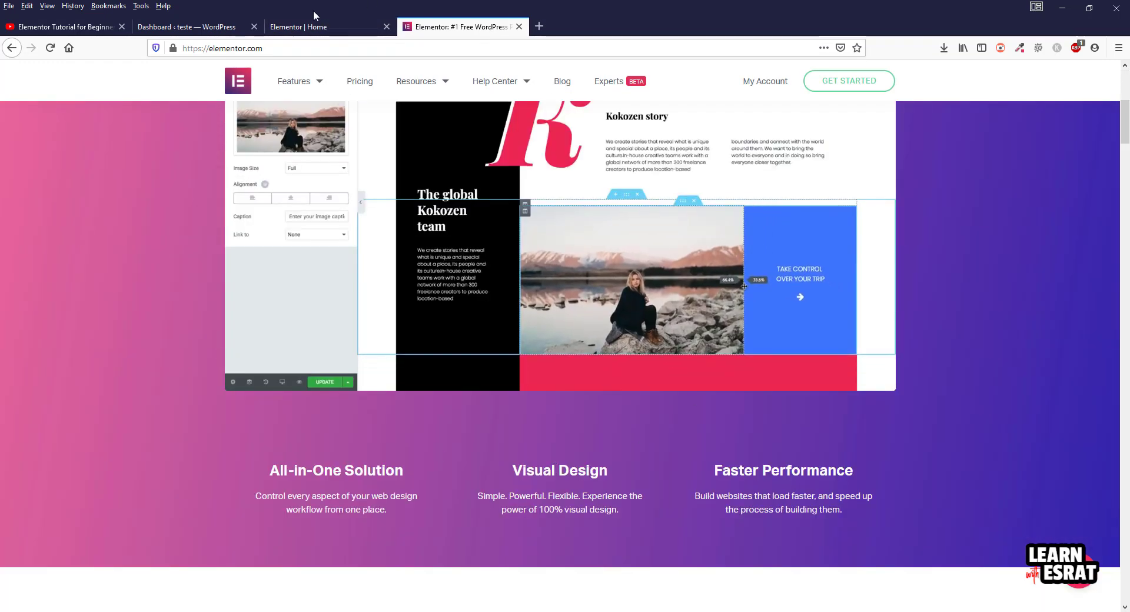
click(327, 27)
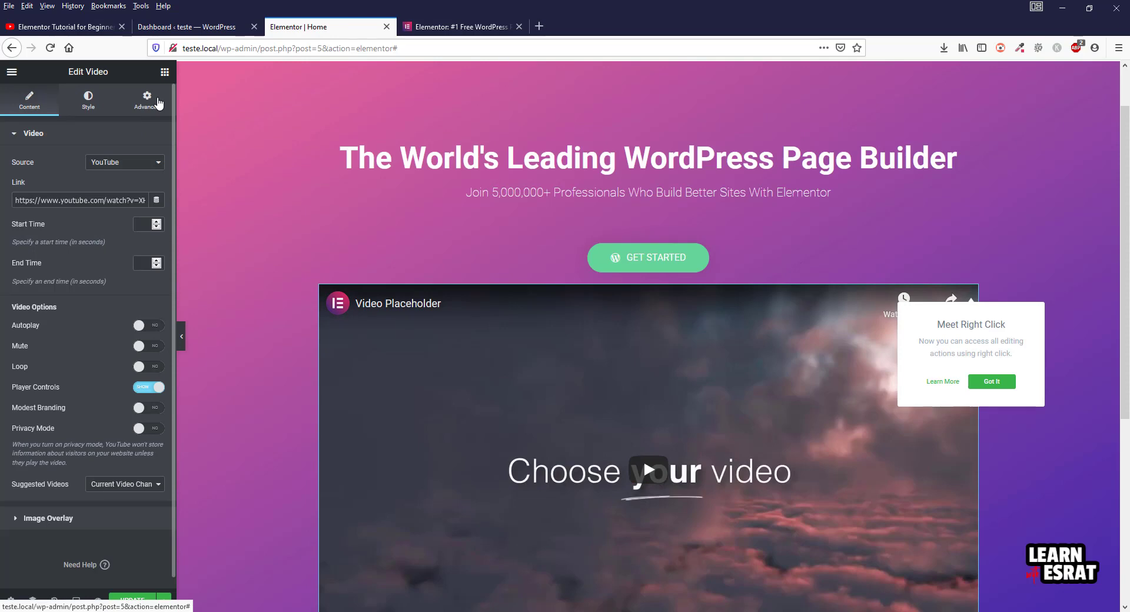
click(157, 104)
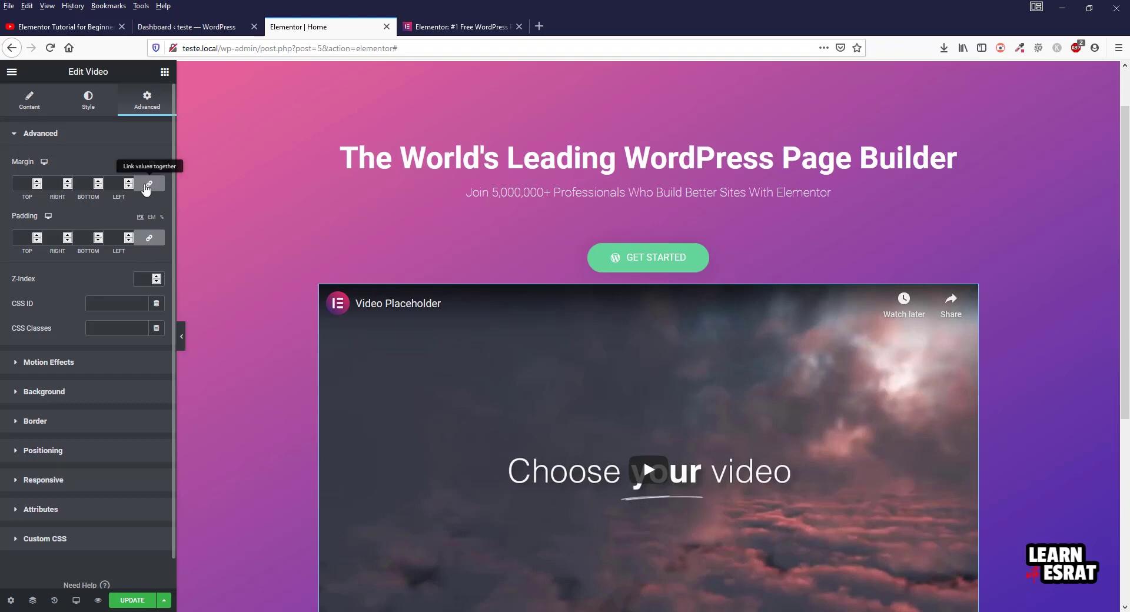
click(149, 182)
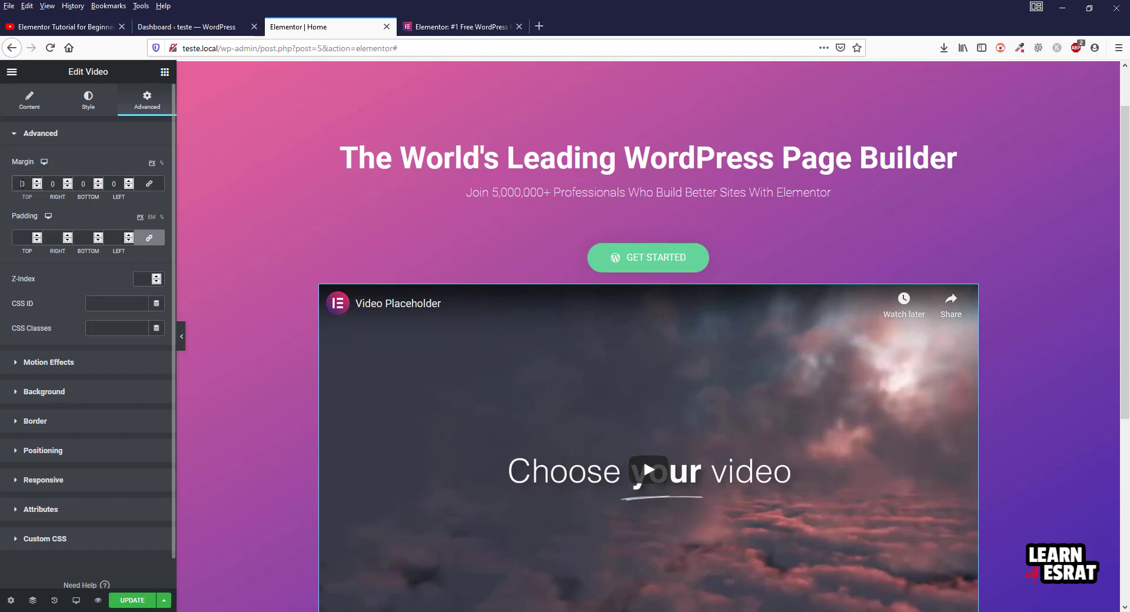
click(21, 183)
text(6)
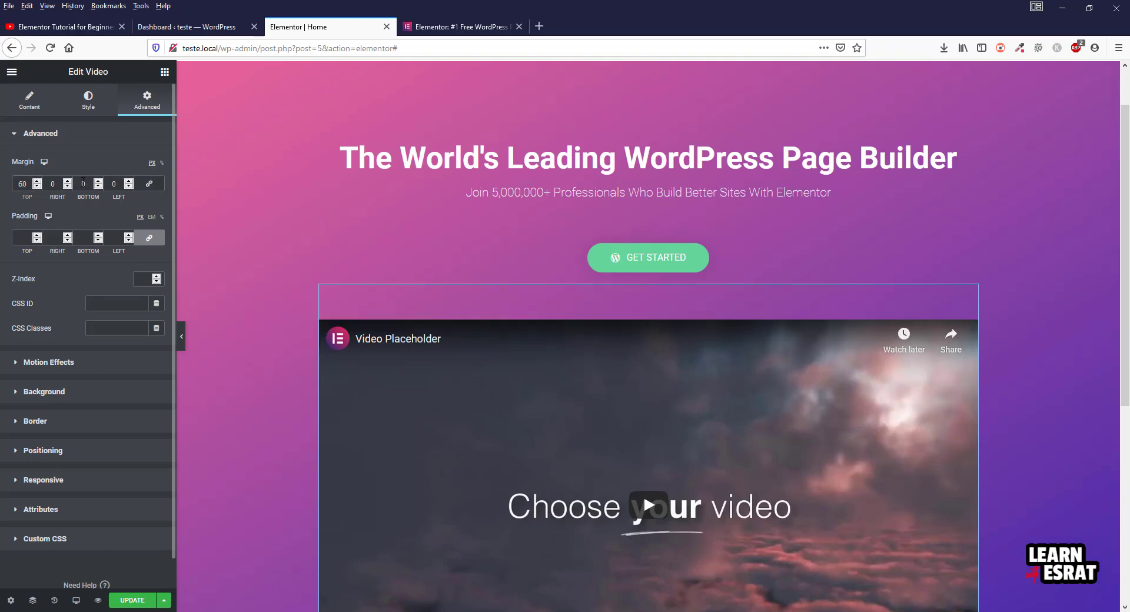
scroll(247, 253, down, 4)
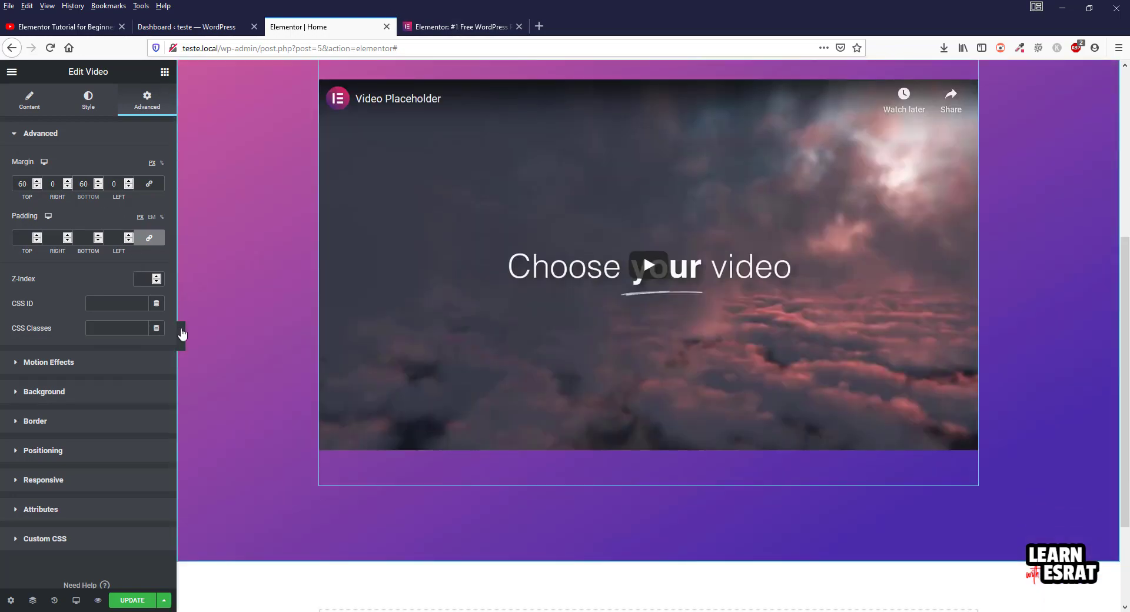
Preview the page without the editing panel and compare the gap above the video with elementor.com
key(ctrl+p)
click(405, 29)
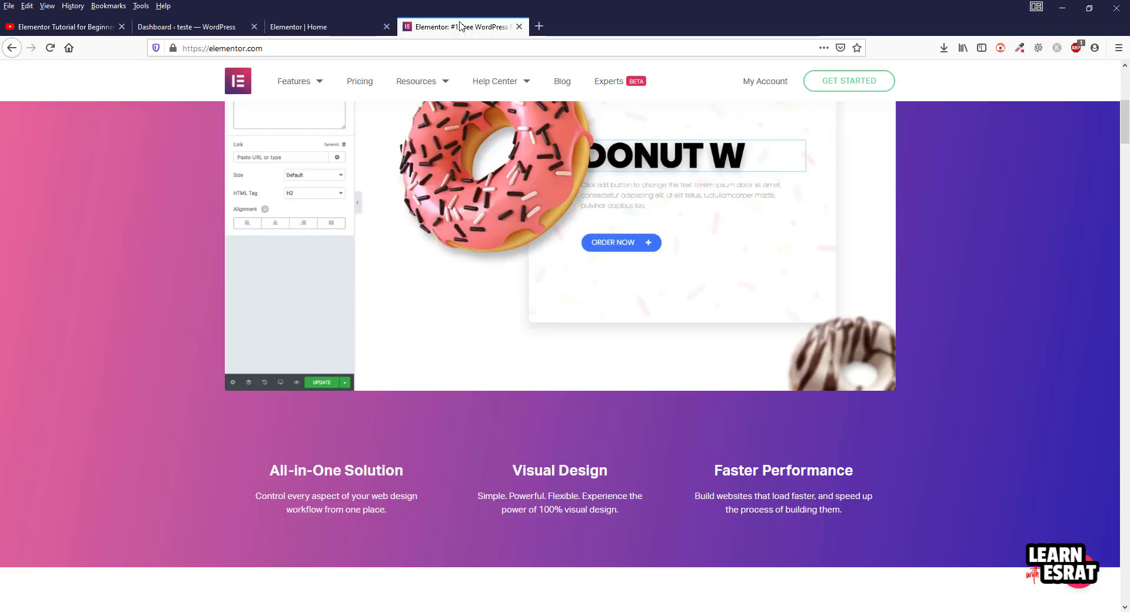
click(327, 35)
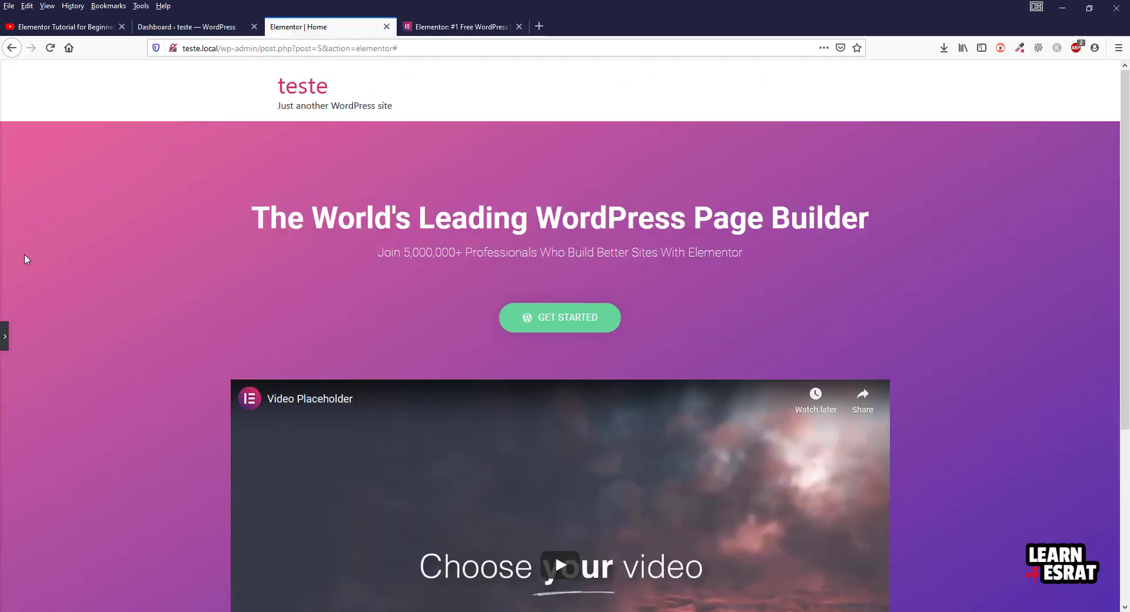
Set the Video widget's top and bottom margins to 80 px, update the page and compare the spacing with elementor.com
click(5, 336)
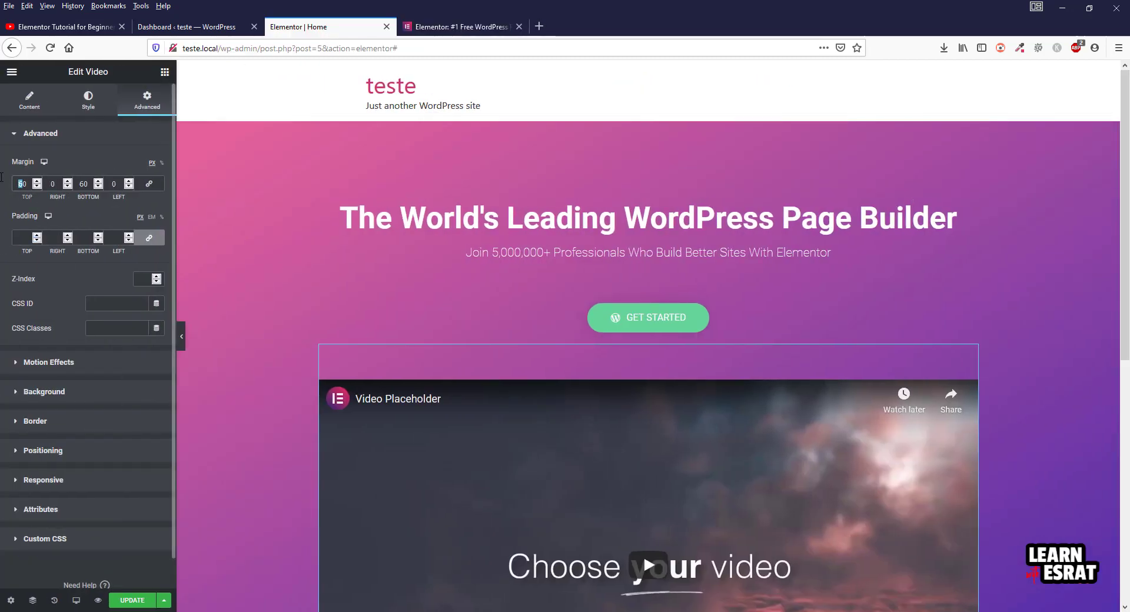
text(8080)
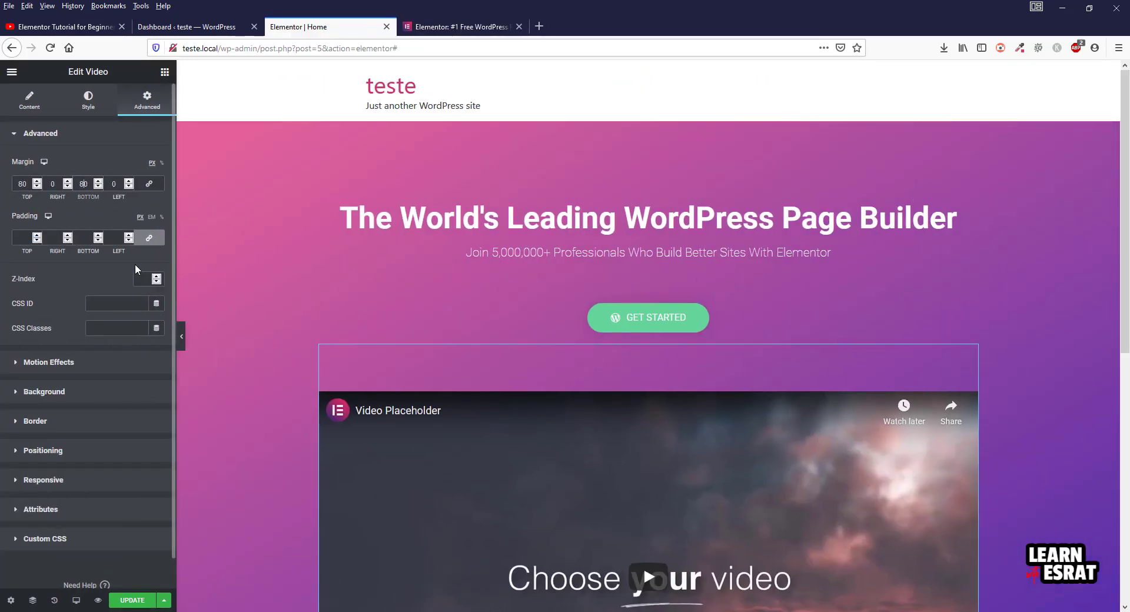
scroll(143, 279, down, 1)
scroll(594, 350, down, 6)
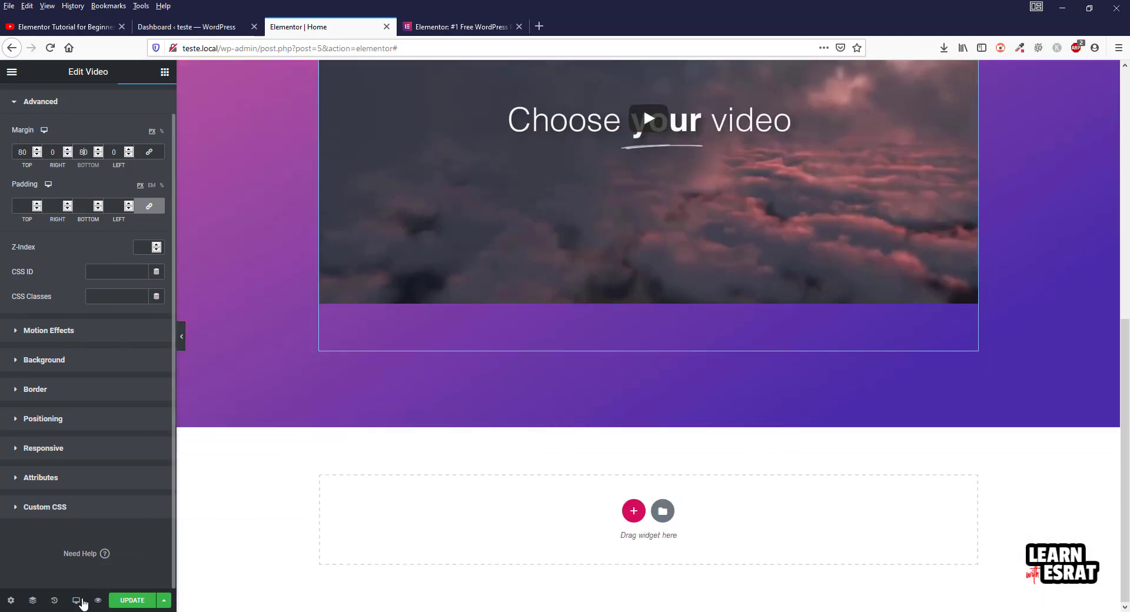
scroll(588, 295, up, 5)
click(462, 26)
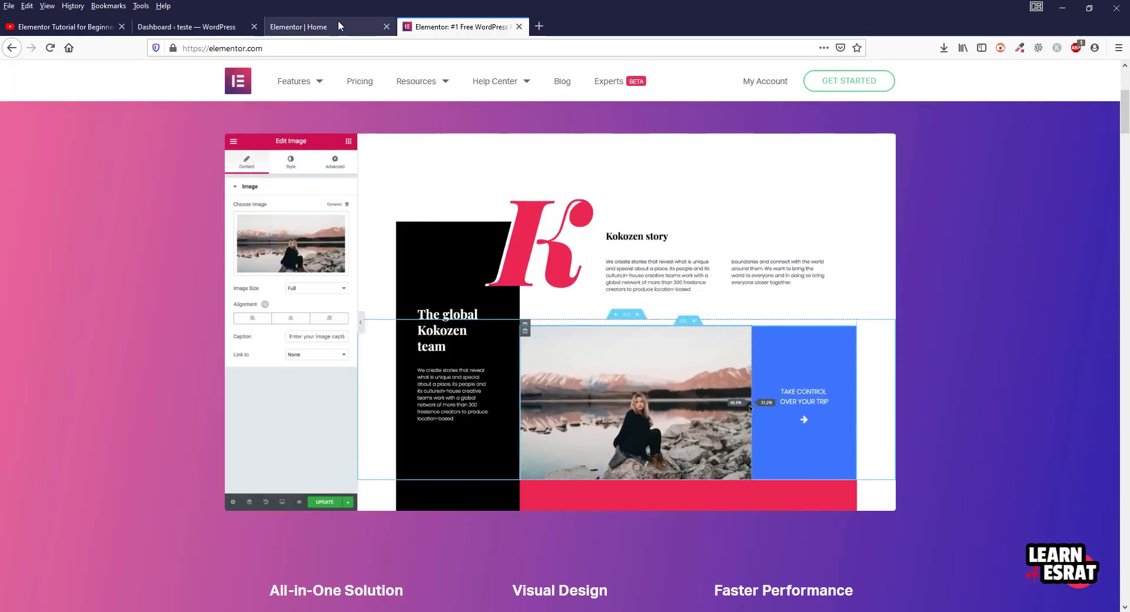
click(340, 26)
scroll(30, 184, up, 1)
scroll(667, 415, up, 2)
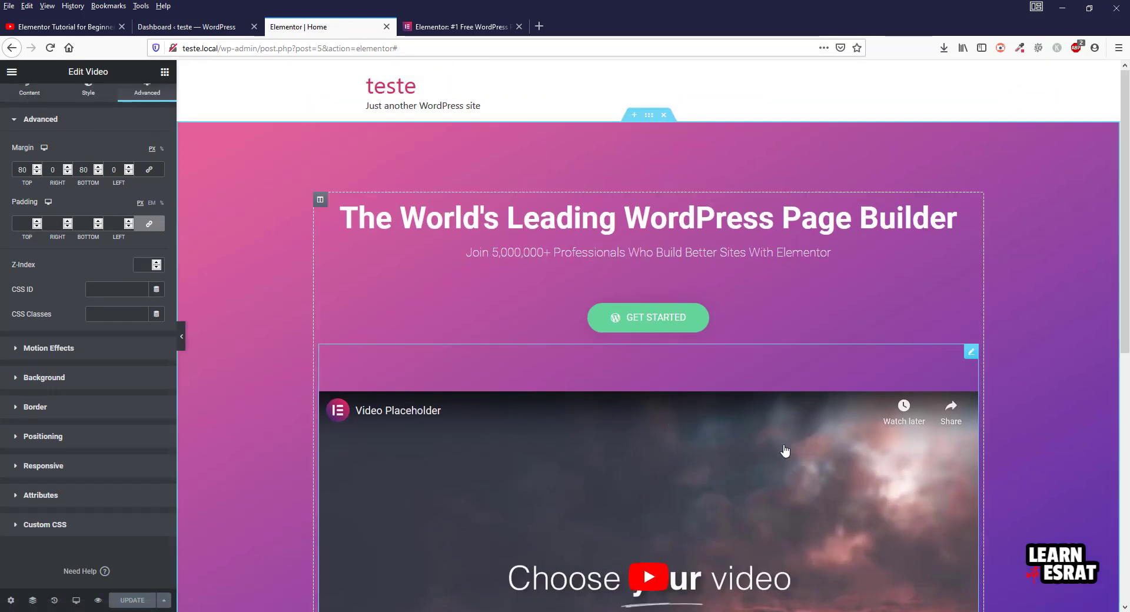
scroll(6, 167, up, 1)
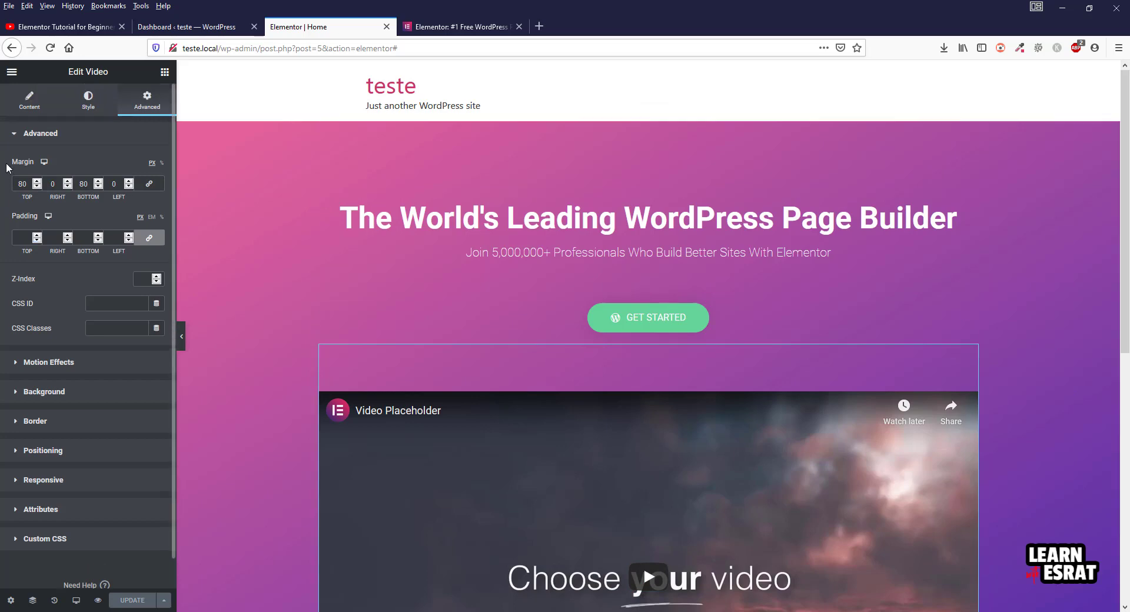
Enable Autoplay for the video in the hero section
click(24, 108)
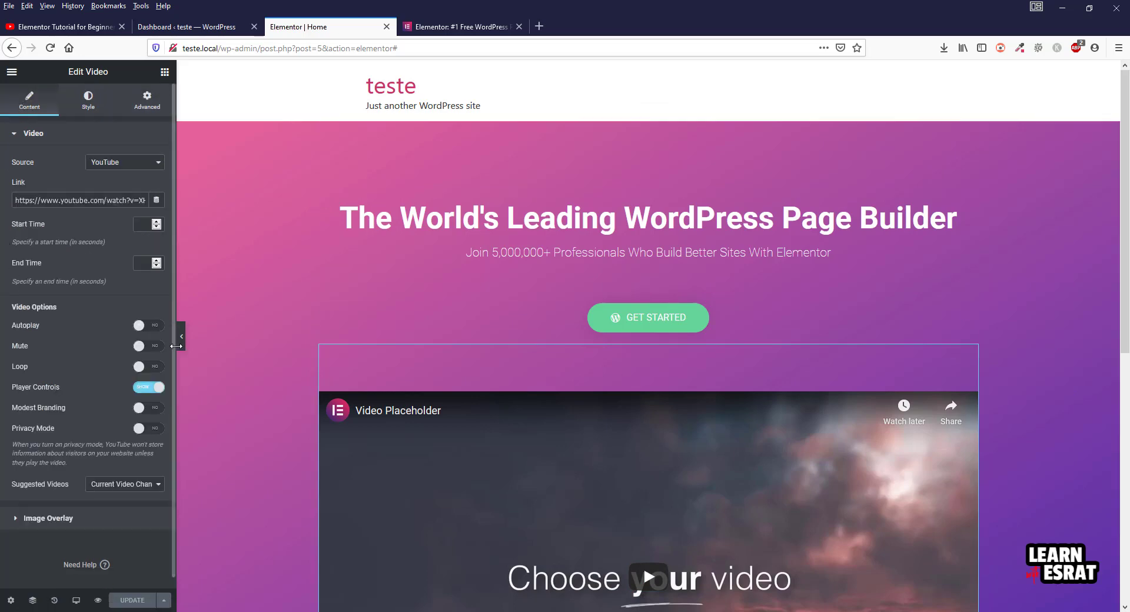
click(154, 327)
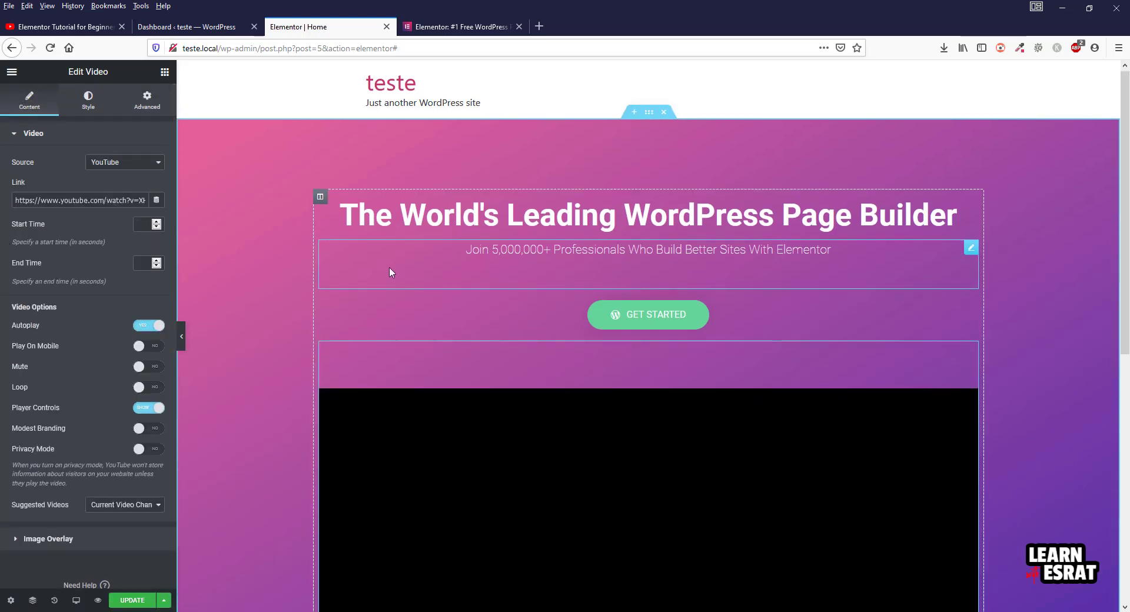
scroll(353, 273, down, 3)
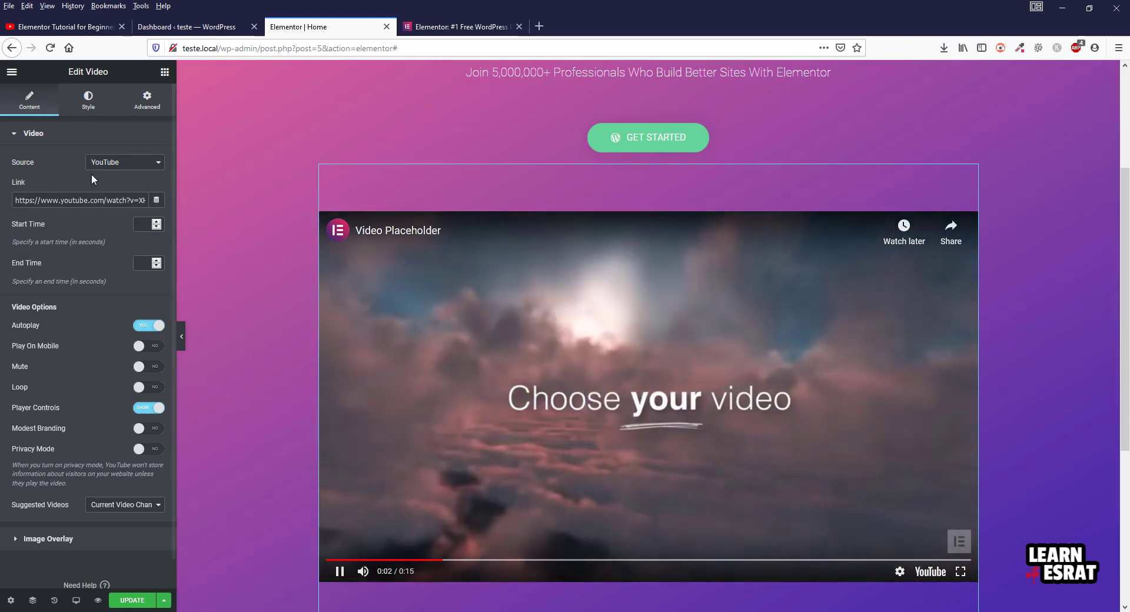
Copy the video location of the hero video on elementor.com
click(478, 26)
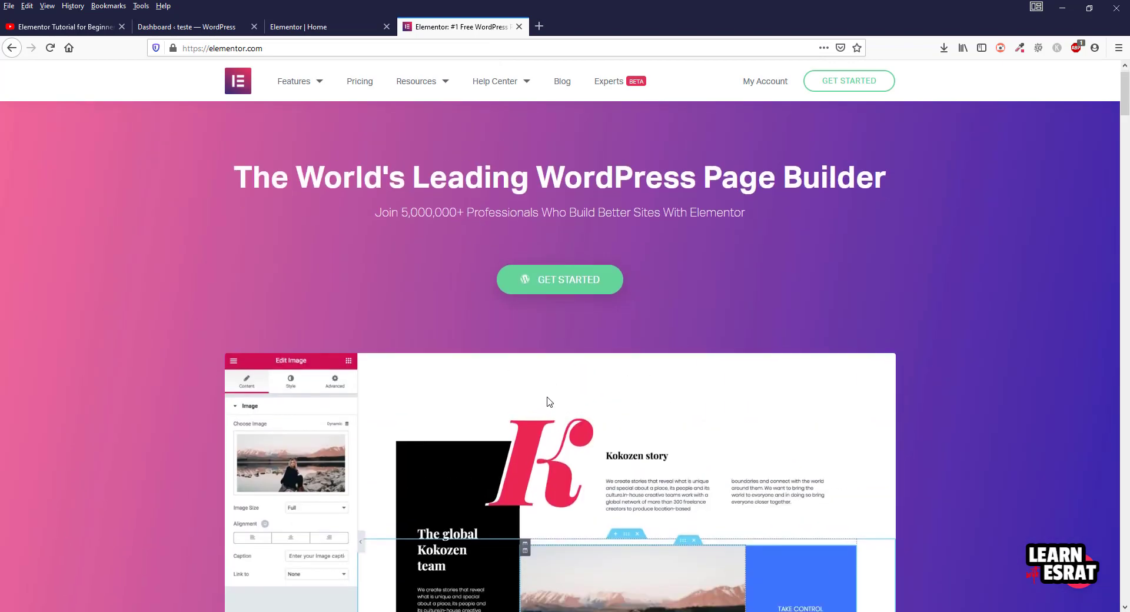
scroll(563, 277, down, 5)
right_click(566, 253)
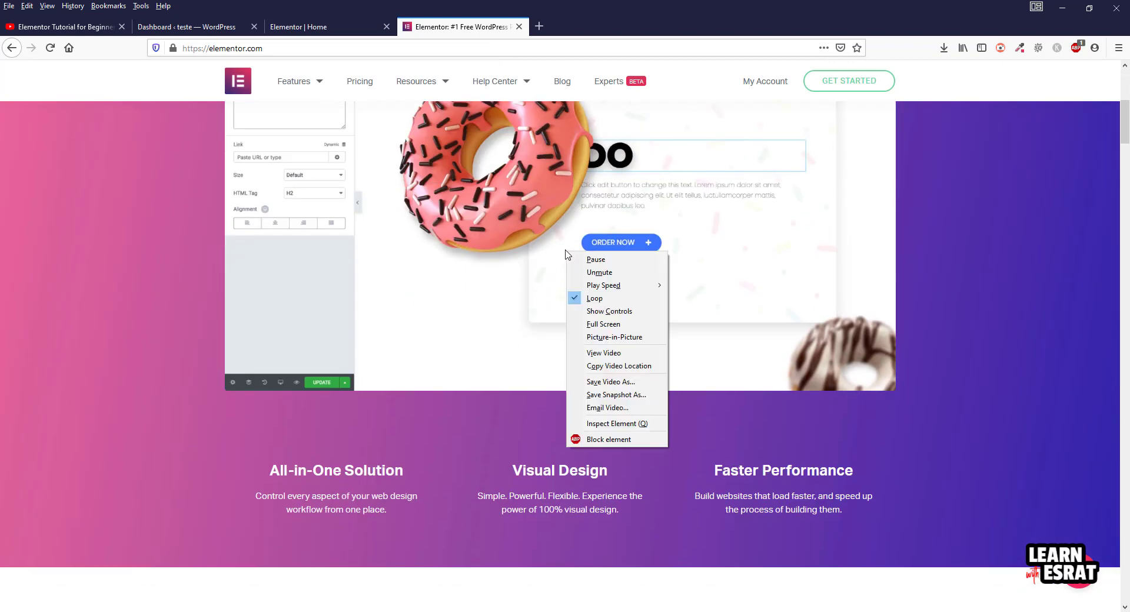
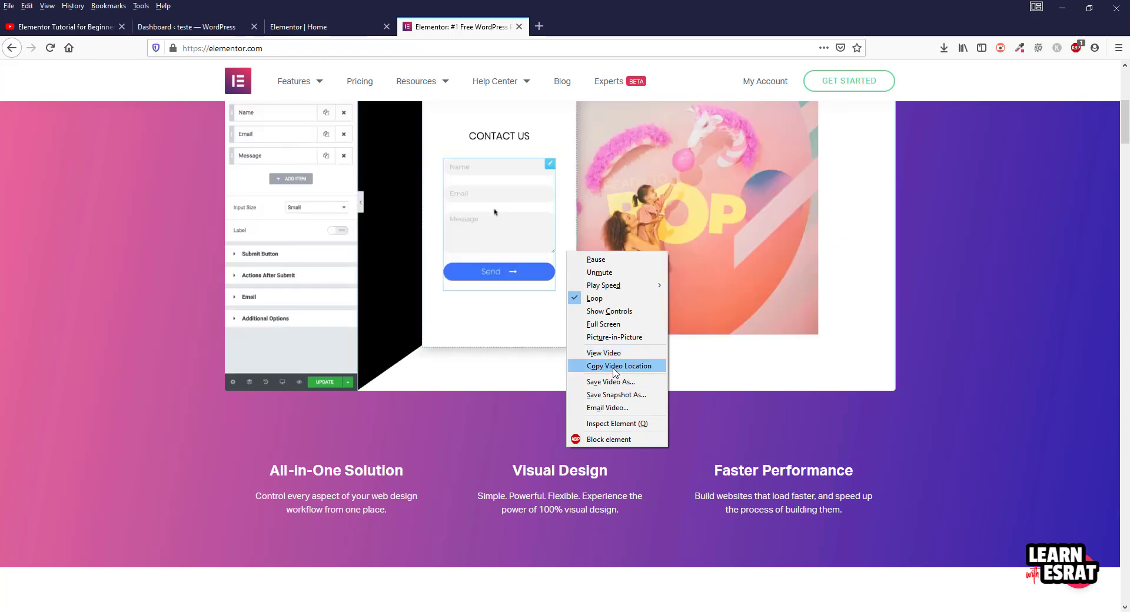
click(613, 366)
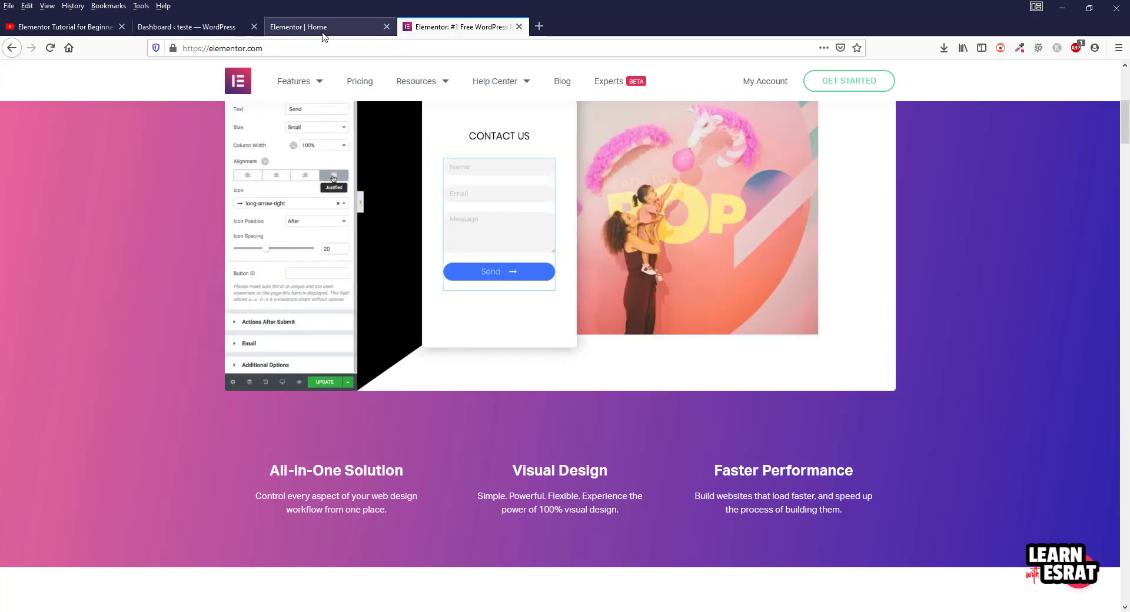
click(329, 27)
click(110, 195)
key(ctrl+a)
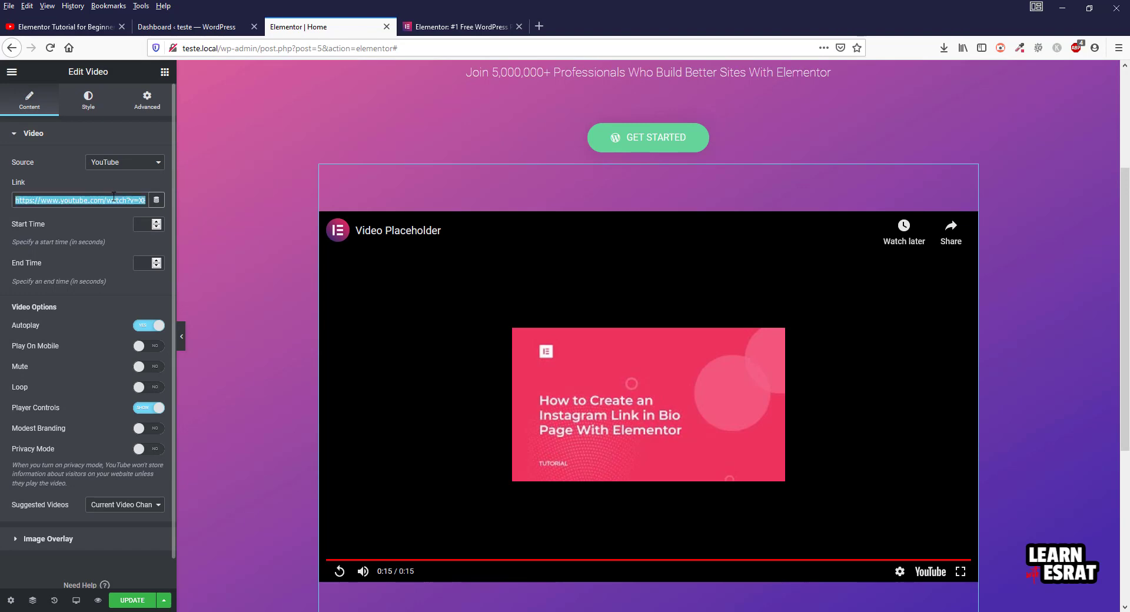
text(https://elementor.com/wp-content/uploads/2020/05/Homepage_Main_Video.mp4)
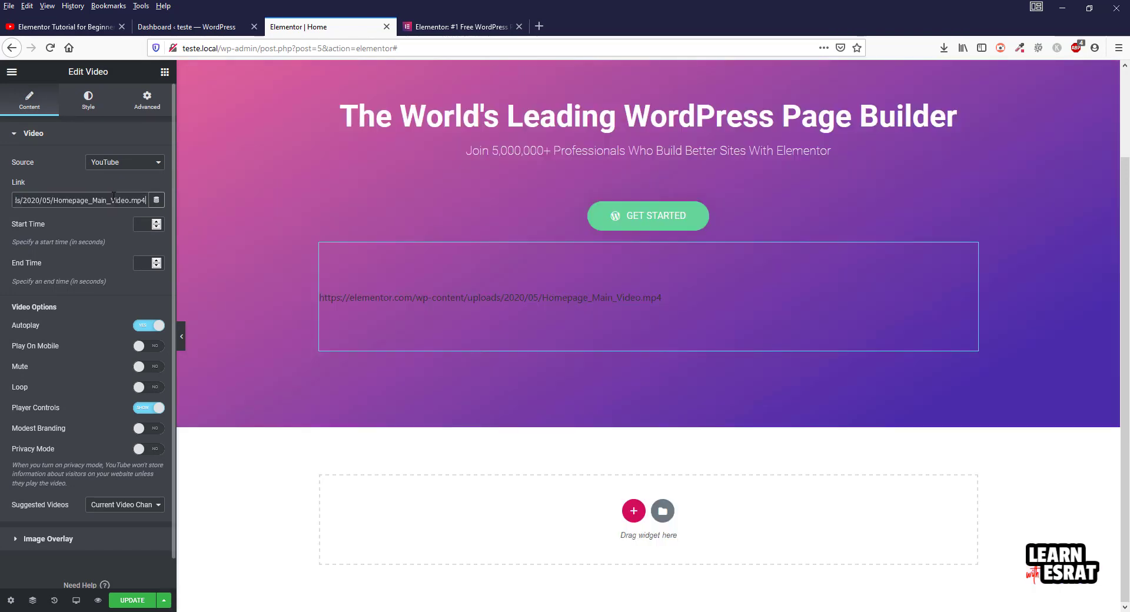
key(ctrl+z)
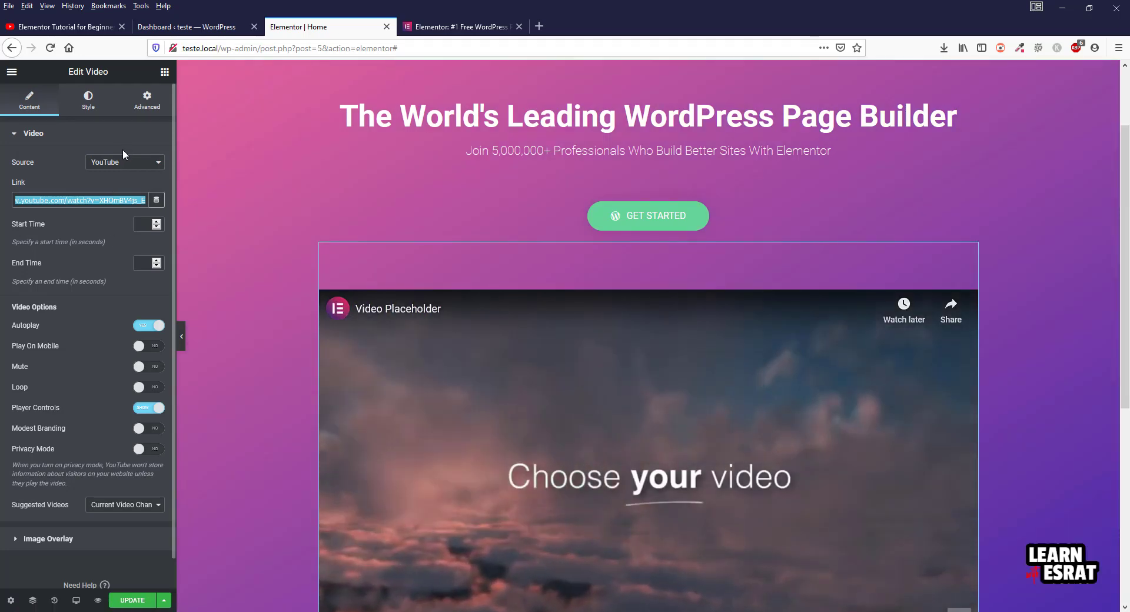
Switch the Video widget's source to Self Hosted, enable External URL and enter the copied Homepage_Main_Video.mp4 address
click(124, 163)
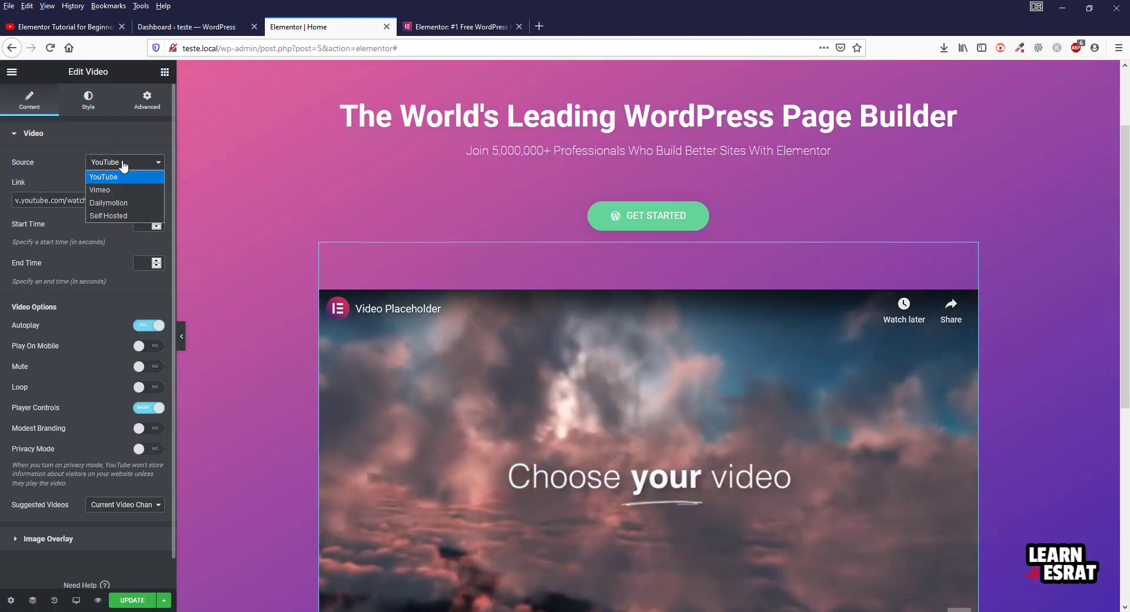
click(111, 216)
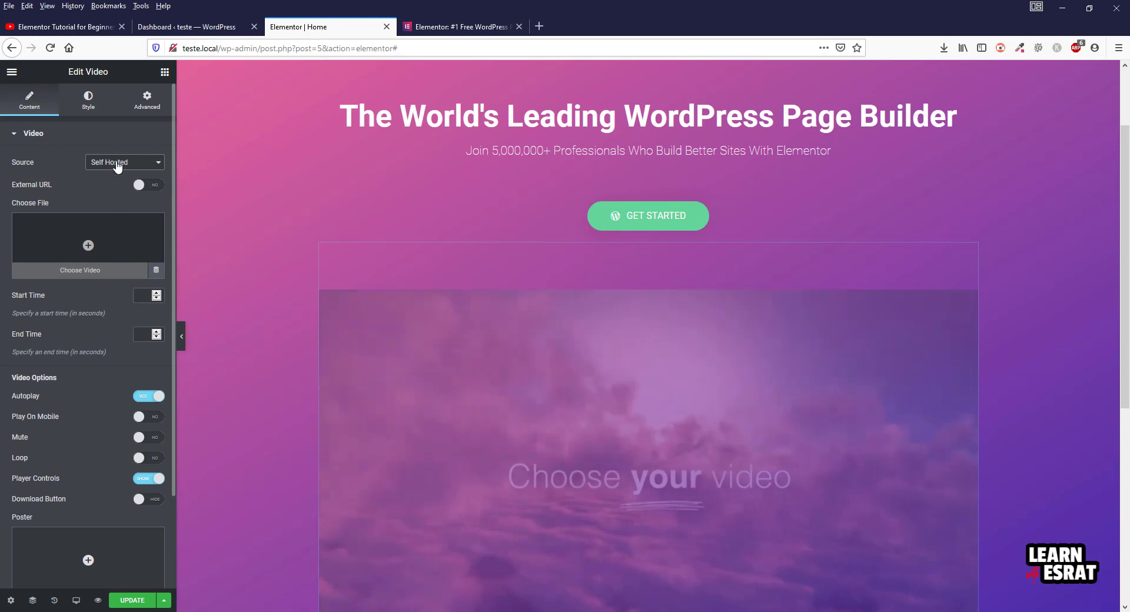
click(117, 165)
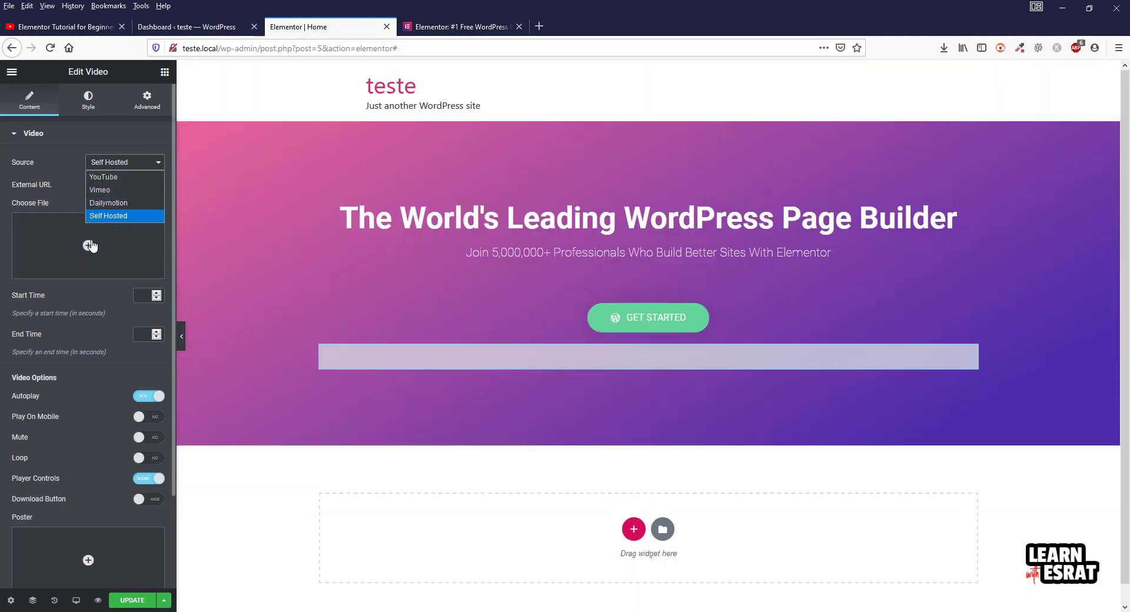
click(109, 169)
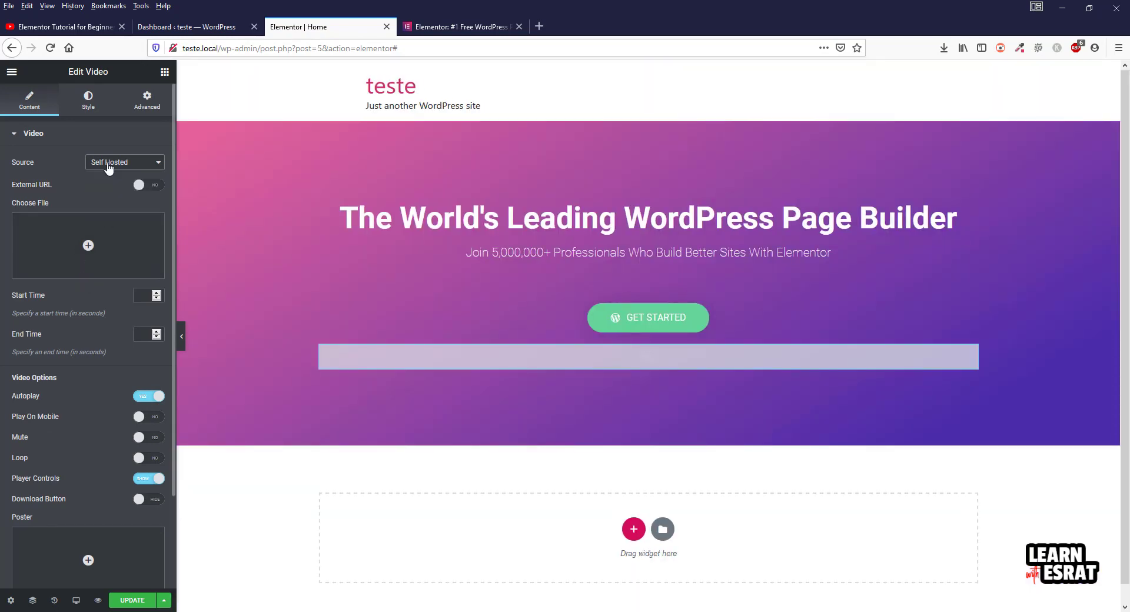
click(109, 164)
click(50, 189)
click(149, 186)
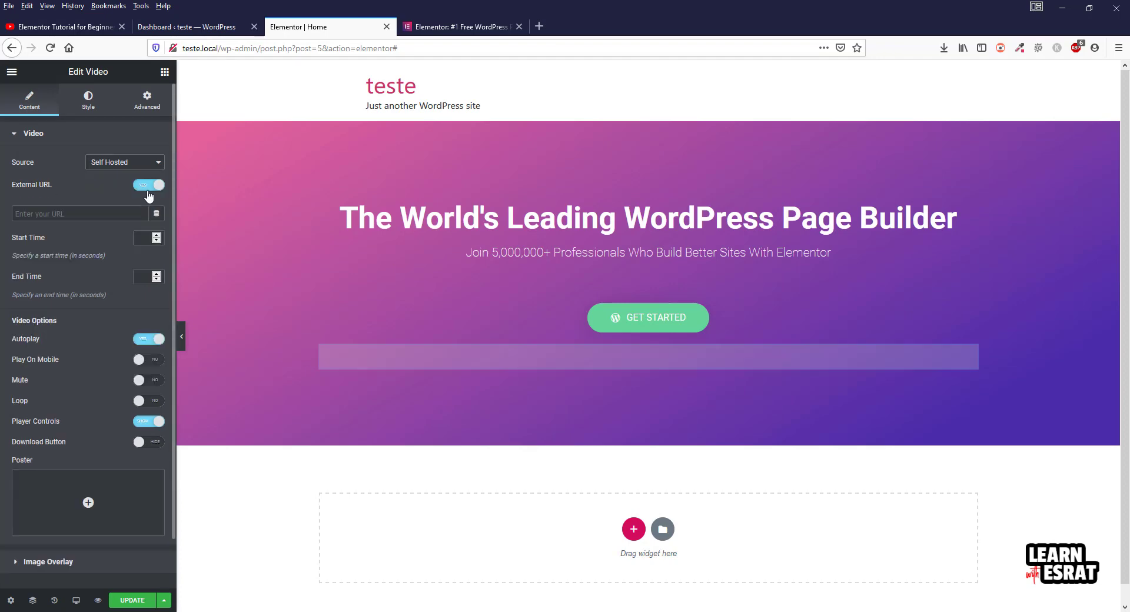
text(ls/2020/05/Homepage_Main_Video.mp4)
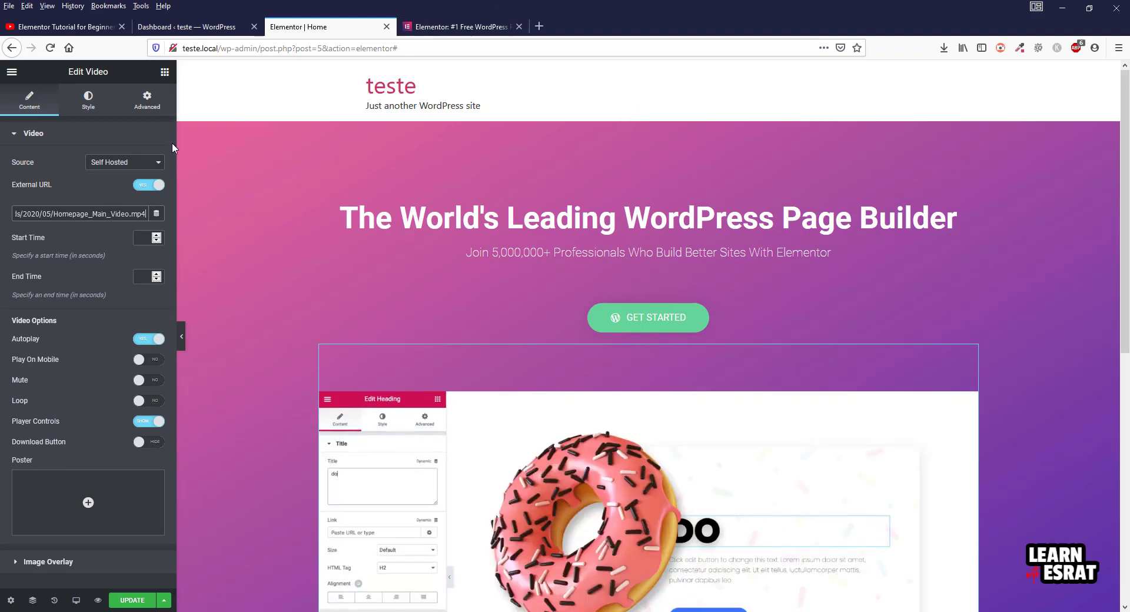
Review where the hero video's location is copied on elementor.com and the Self Hosted source of the Video widget
click(423, 27)
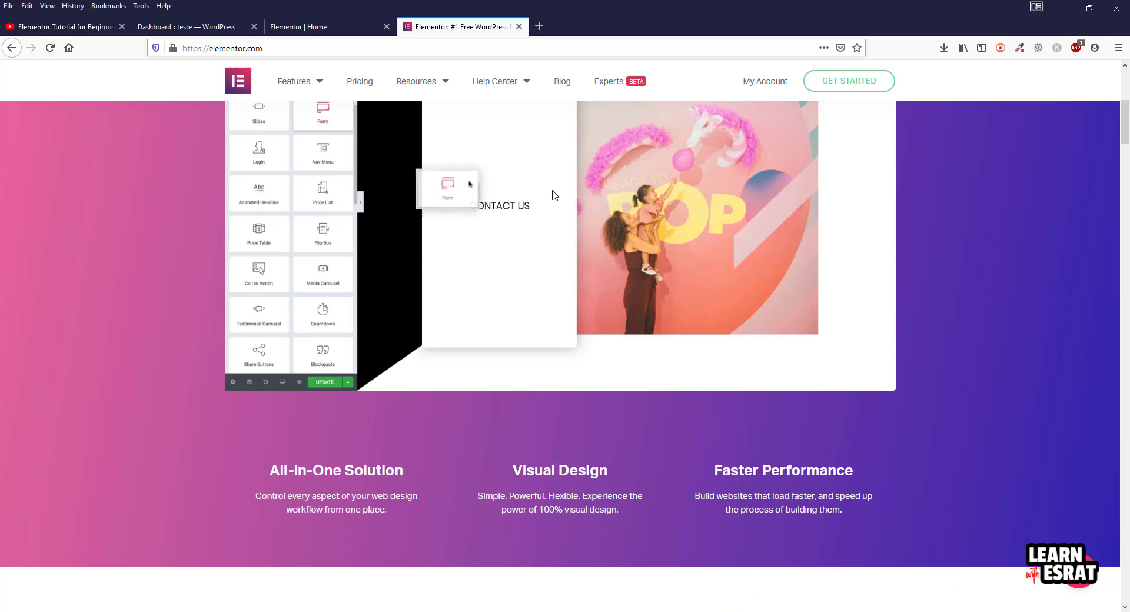
scroll(642, 232, up, 1)
right_click(641, 232)
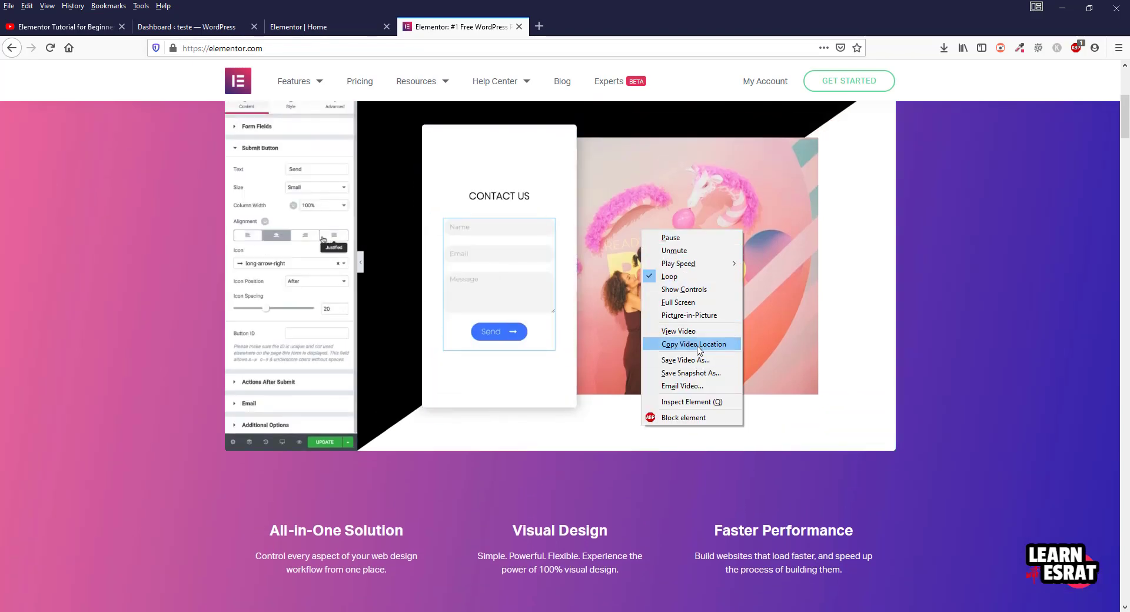
click(696, 333)
click(320, 28)
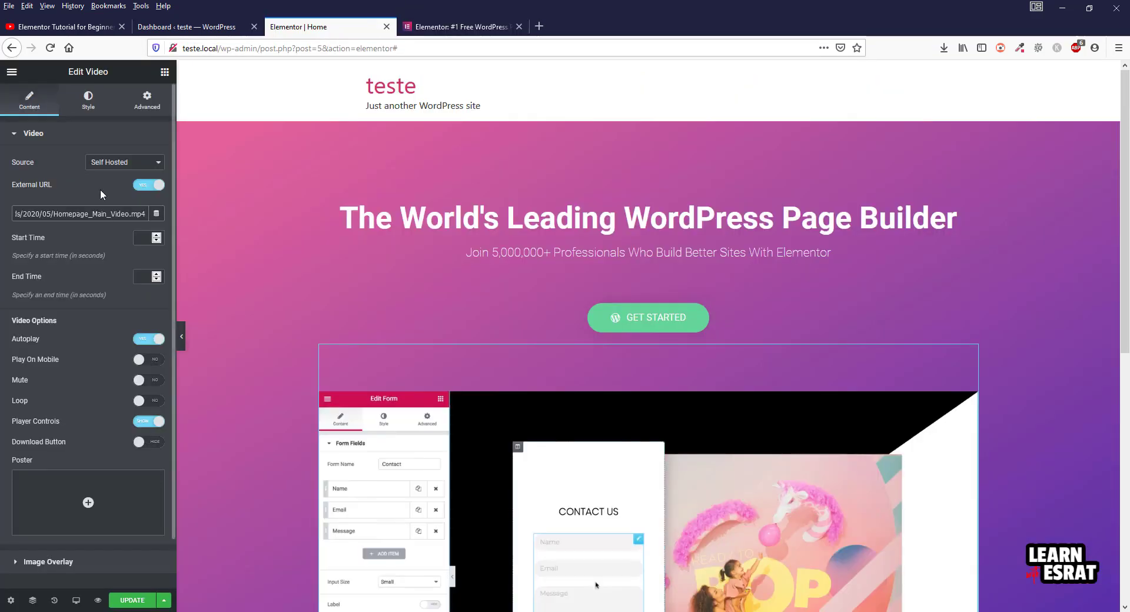
click(120, 165)
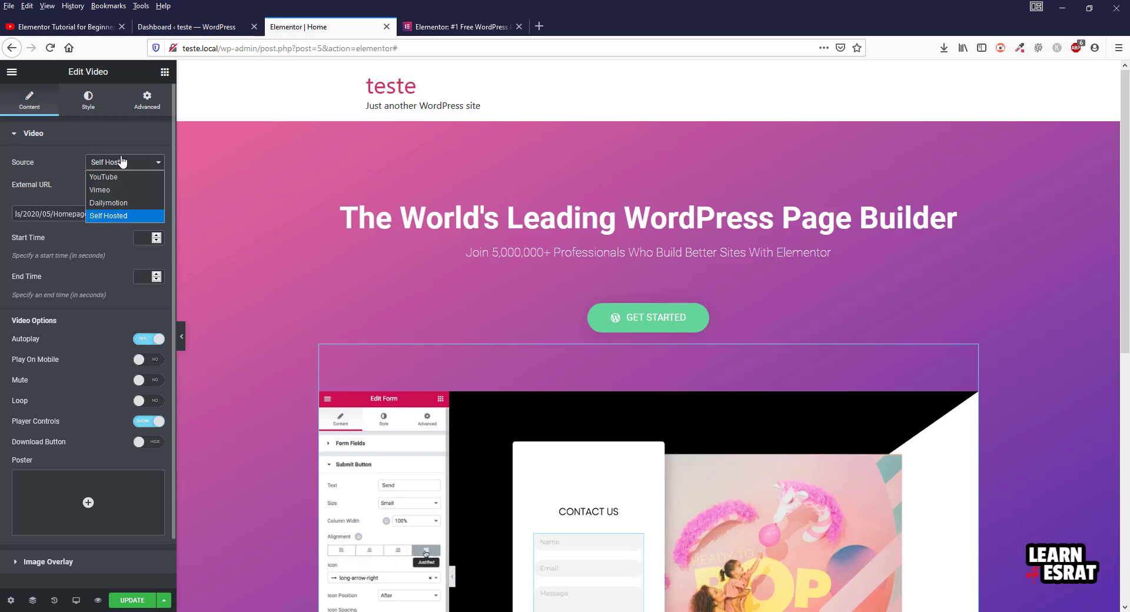
click(117, 216)
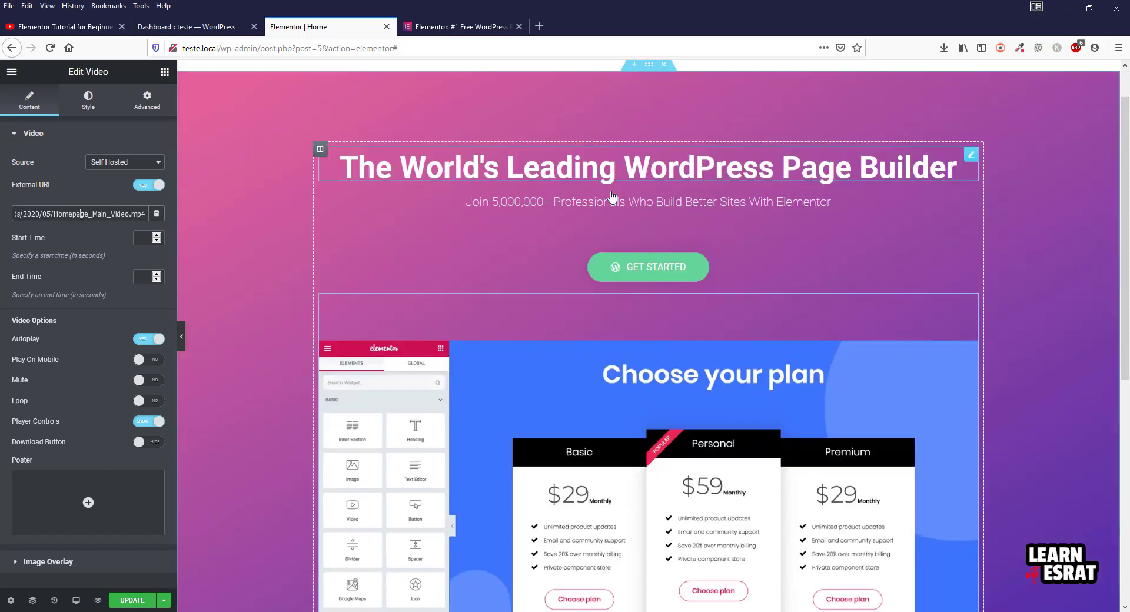
Compare the video with elementor.com's, hide the Video widget's player controls and update the page
scroll(786, 320, down, 5)
click(462, 26)
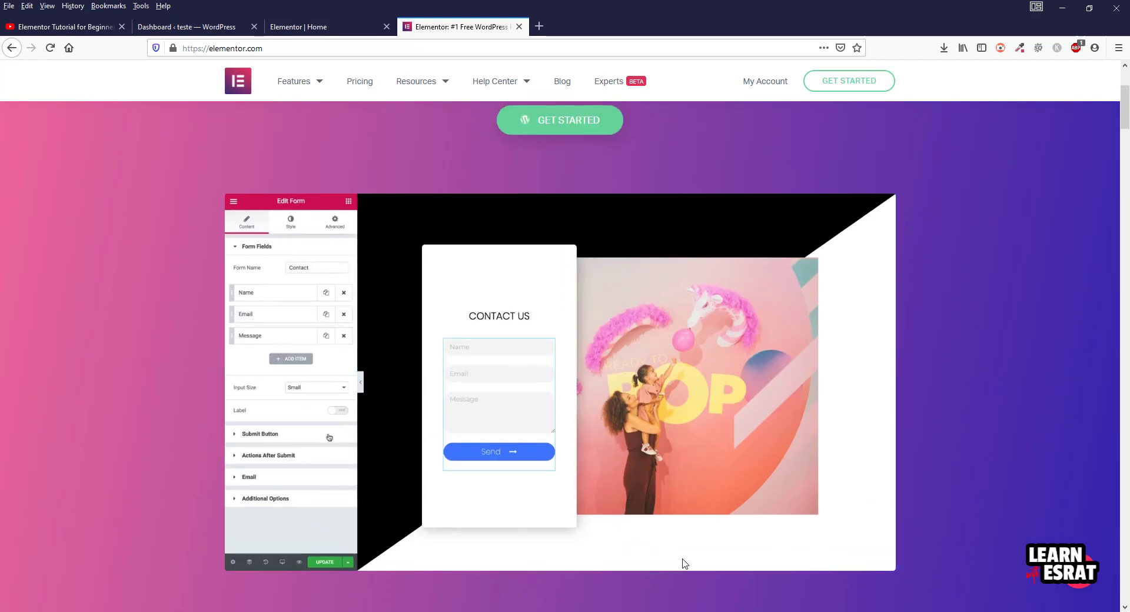
click(322, 26)
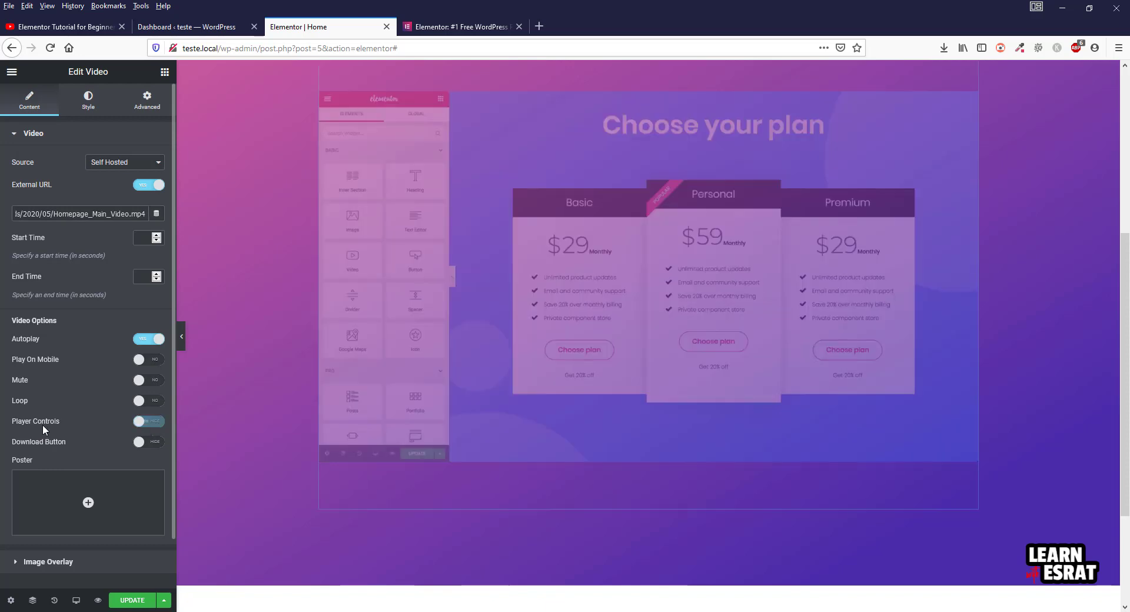
click(44, 423)
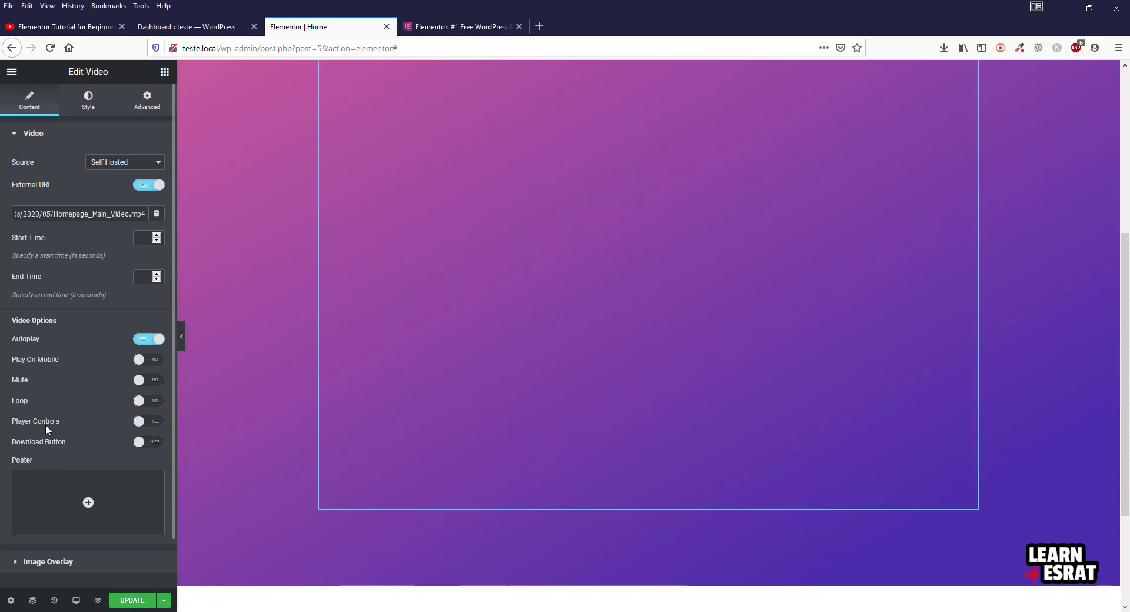
scroll(565, 380, up, 3)
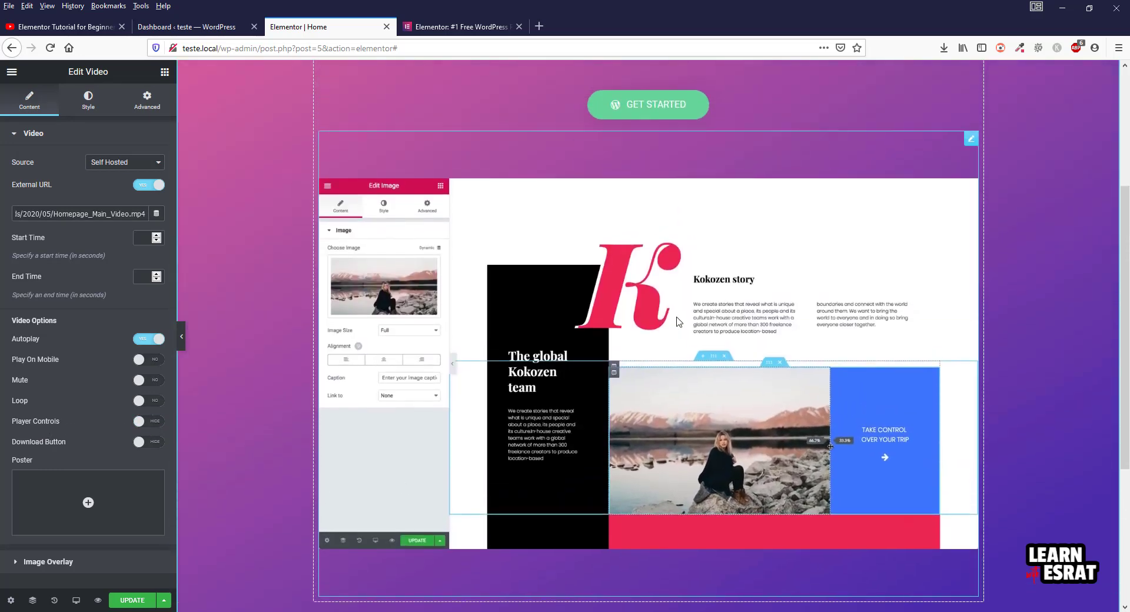
click(139, 600)
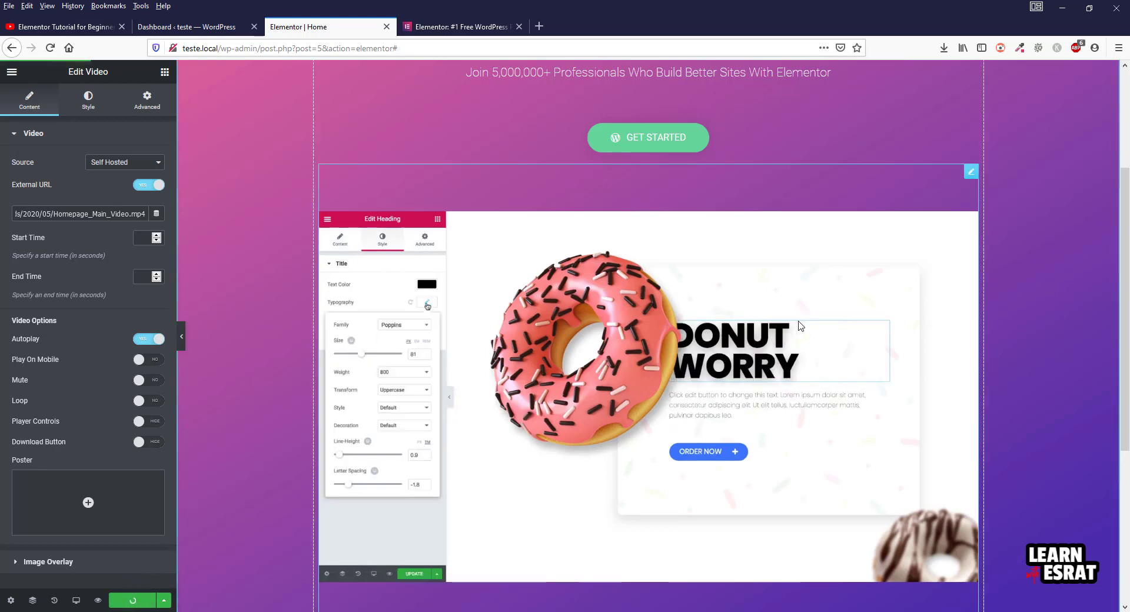
Examine the three-column feature row below the hero video on elementor.com against the page being built
scroll(518, 265, down, 4)
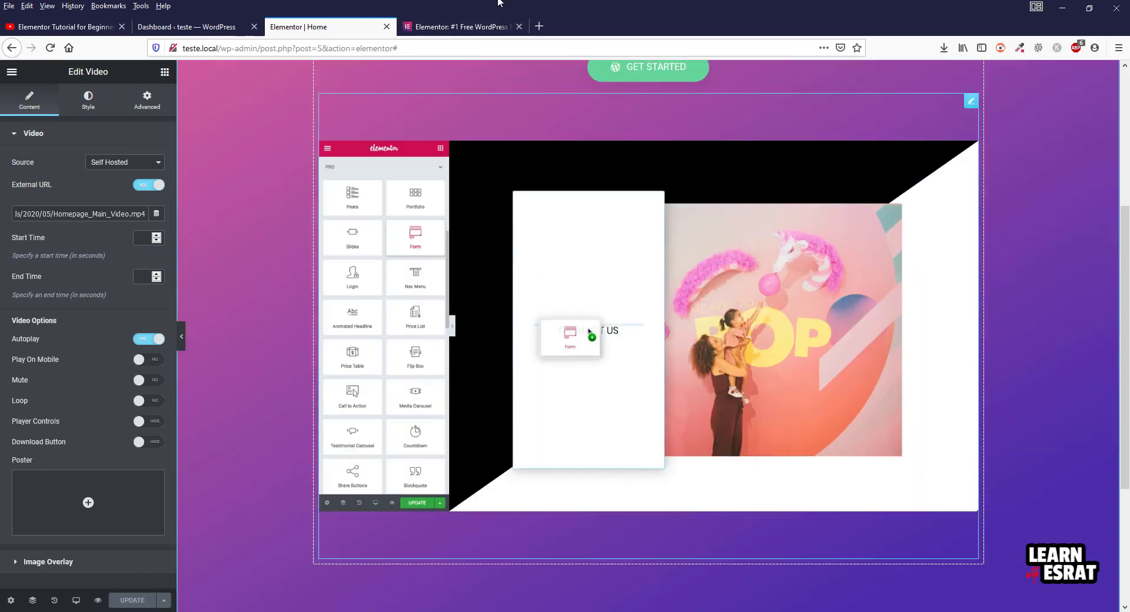
click(461, 28)
scroll(447, 533, down, 6)
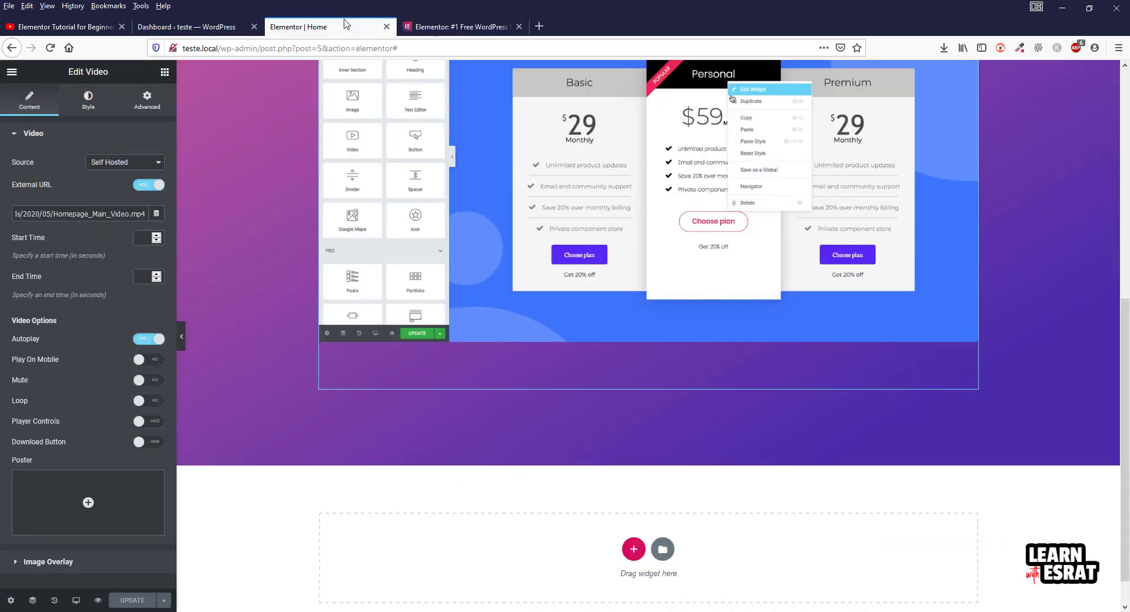
click(297, 27)
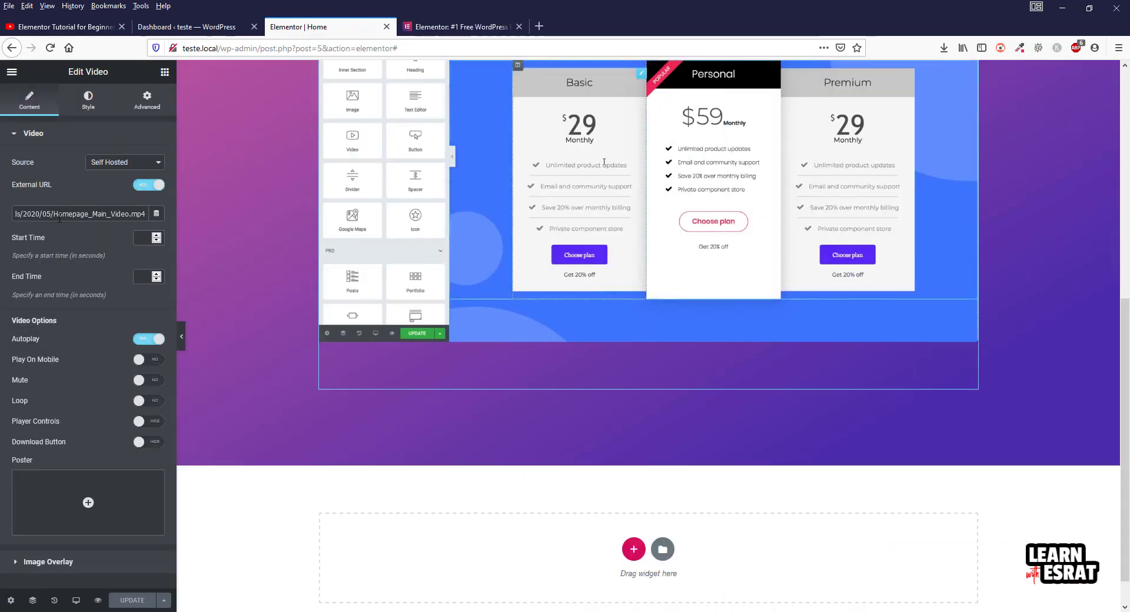
click(165, 73)
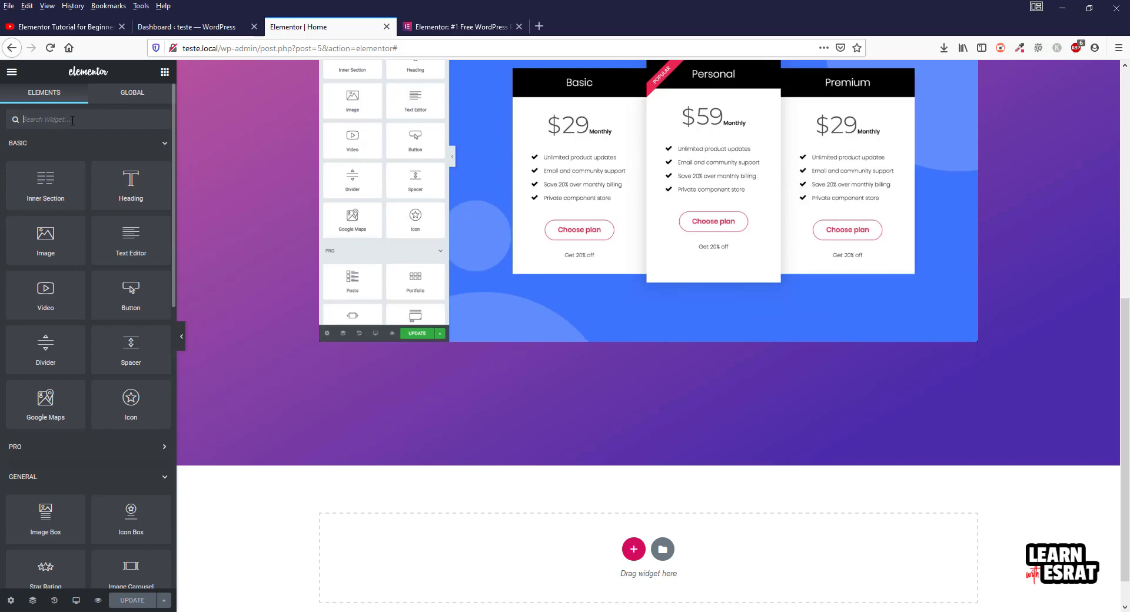
click(464, 28)
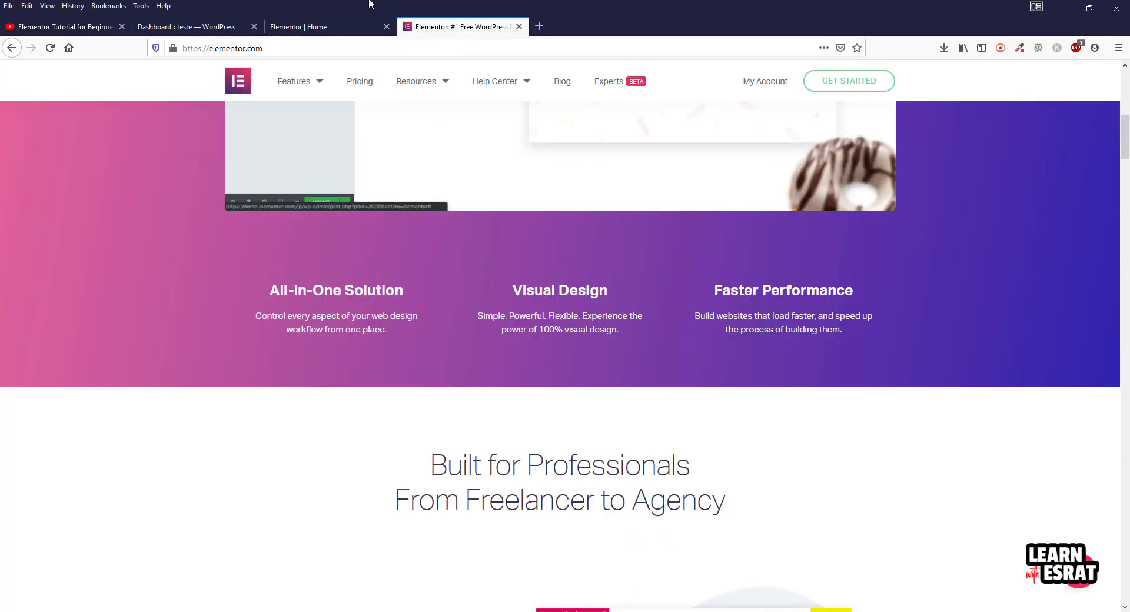
click(347, 30)
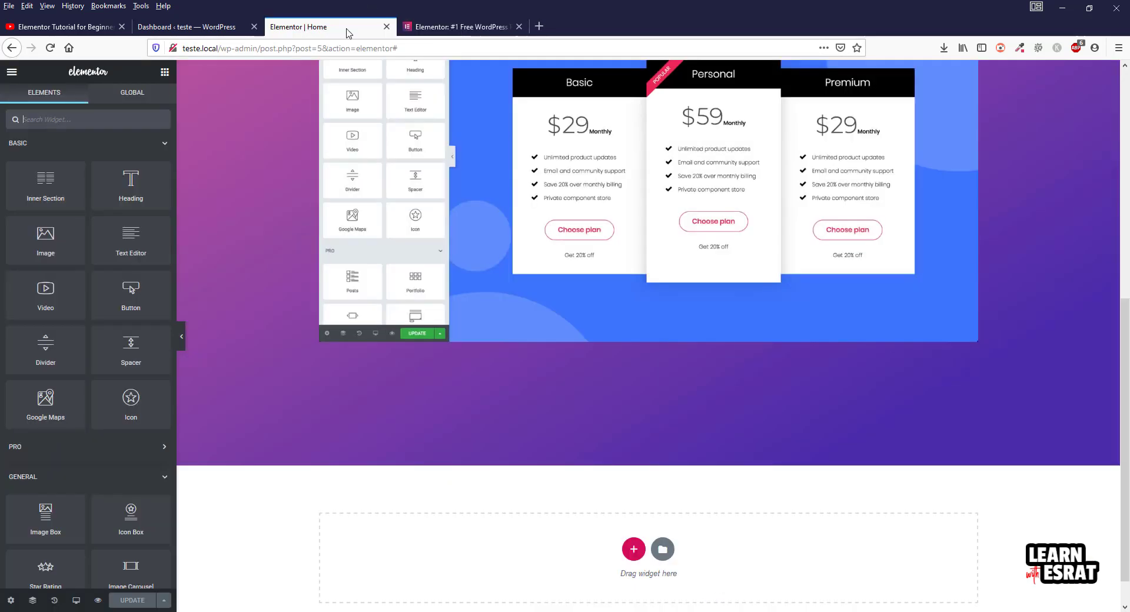
click(88, 127)
text(icon box)
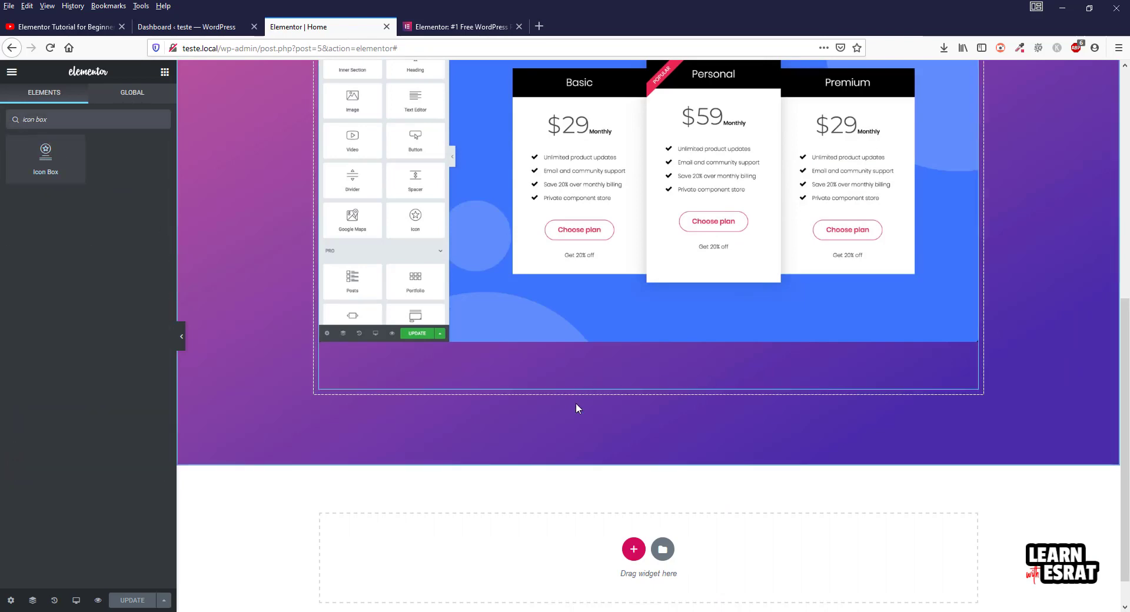
click(468, 26)
scroll(518, 323, down, 1)
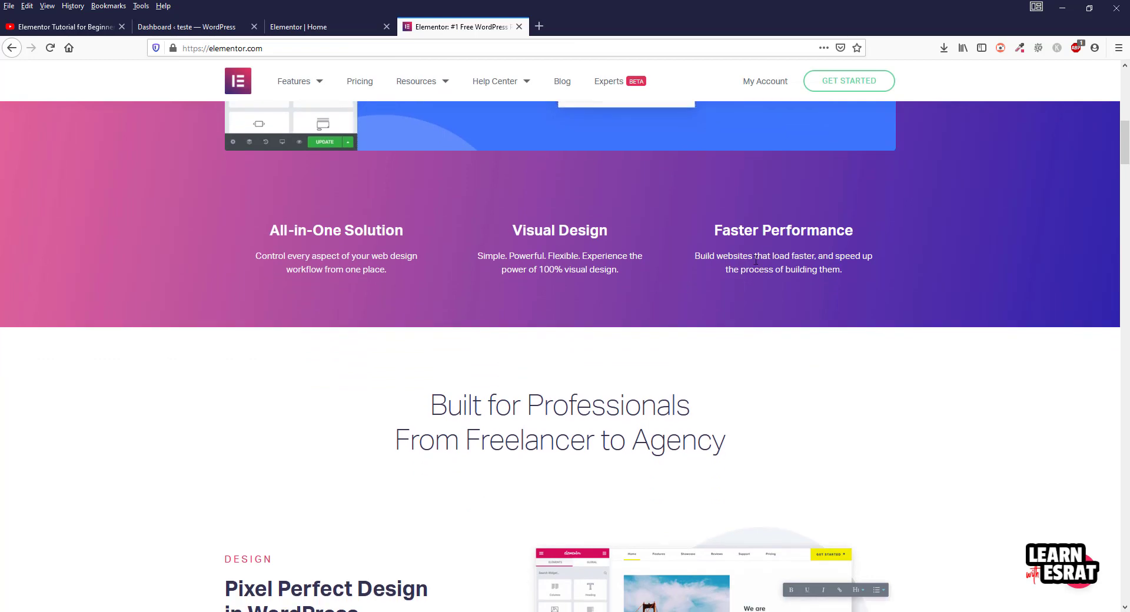
click(330, 26)
scroll(445, 336, up, 5)
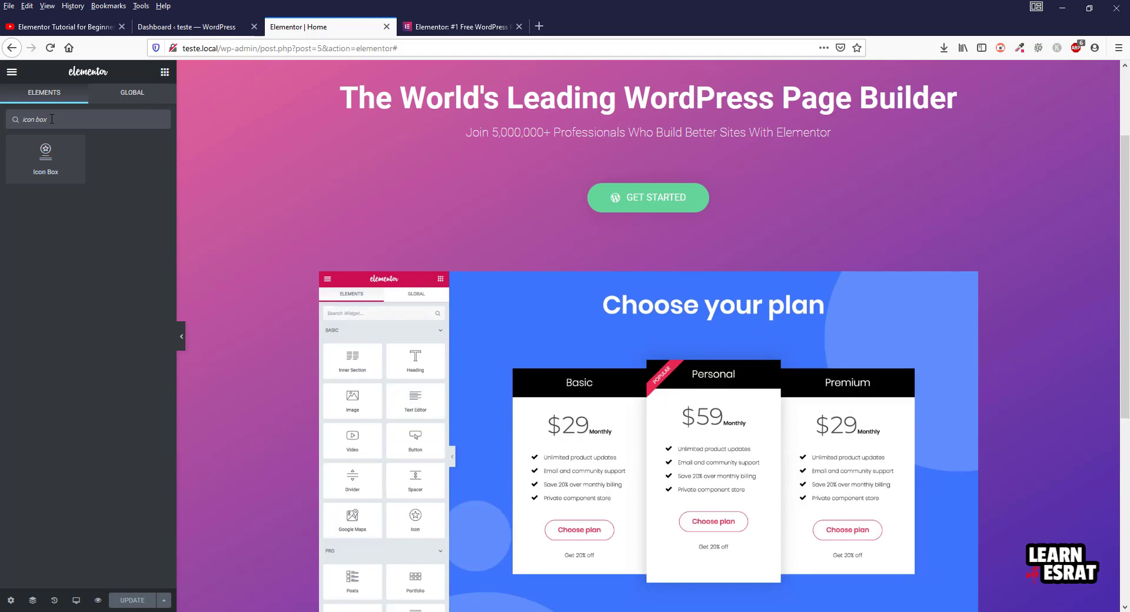
key(BackSpace)
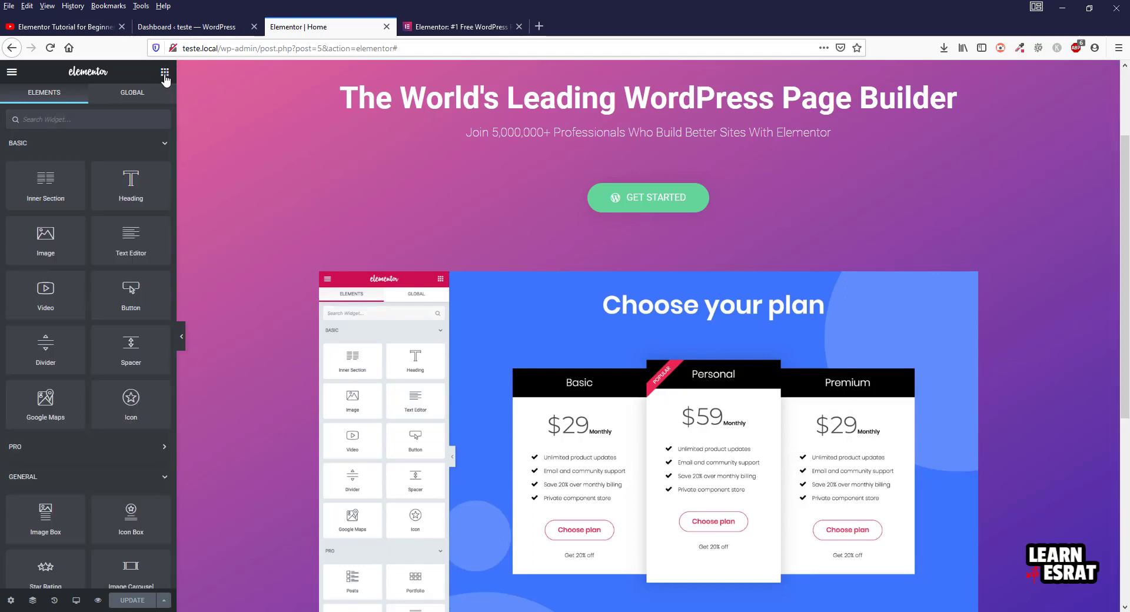
Add an Inner Section below the hero video and extend it to three columns
drag(57, 175, 588, 415)
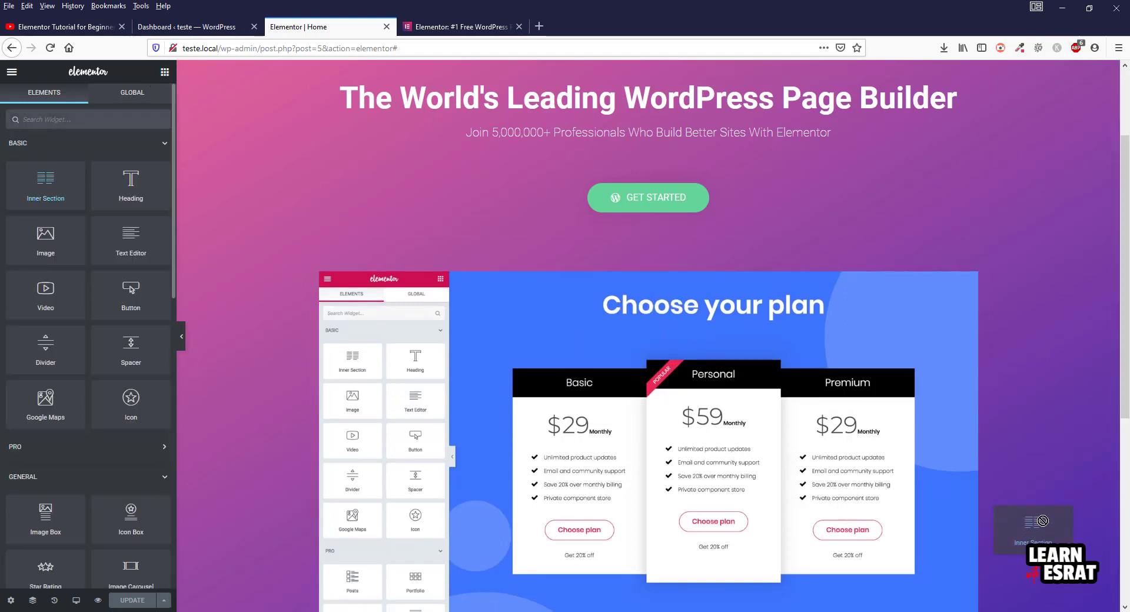
drag(706, 610, 687, 588)
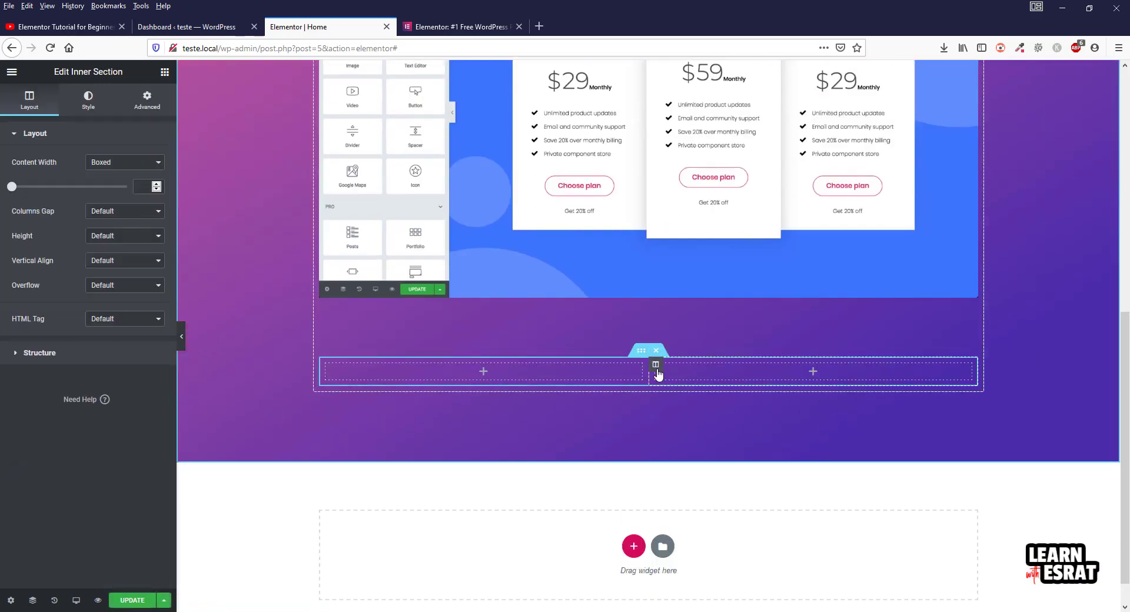
right_click(657, 374)
click(710, 412)
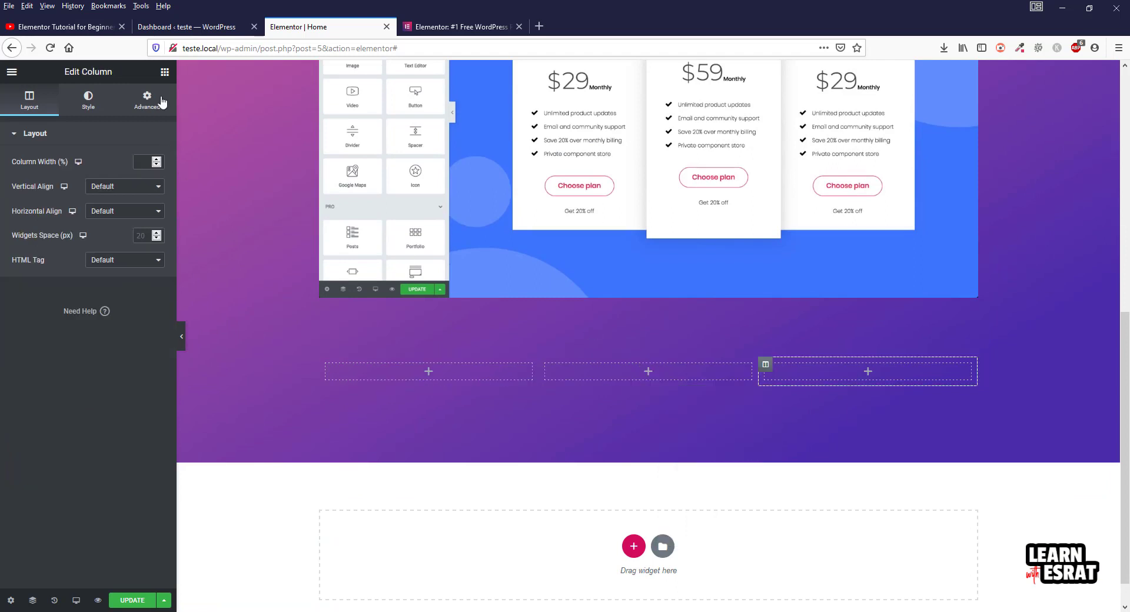
Add an Icon Box widget to the first column of the inner section and remove its star icon
click(164, 72)
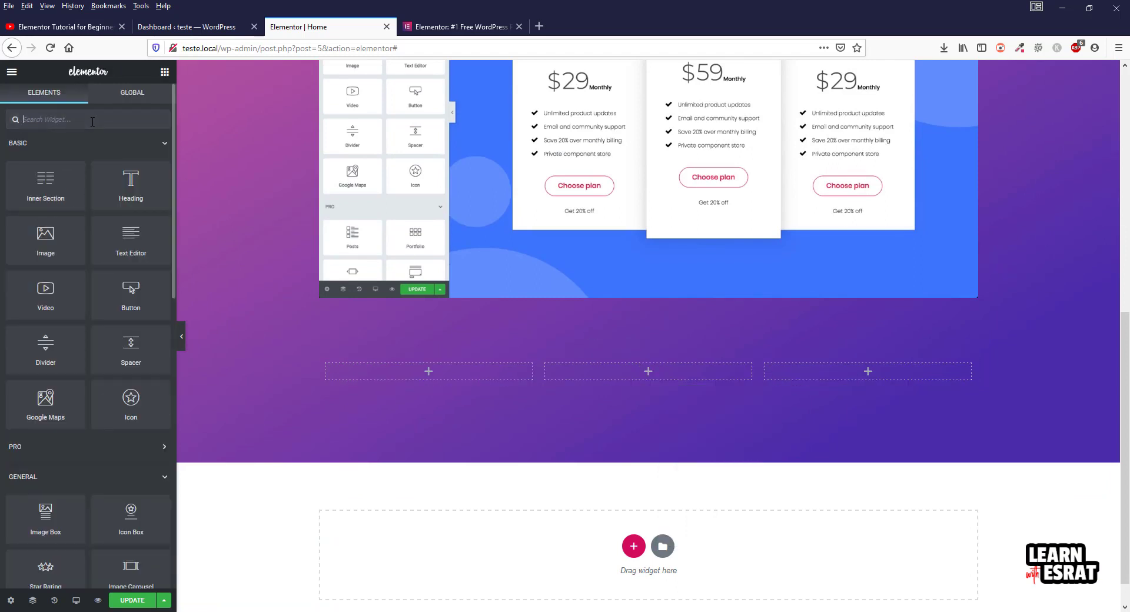
text(icon)
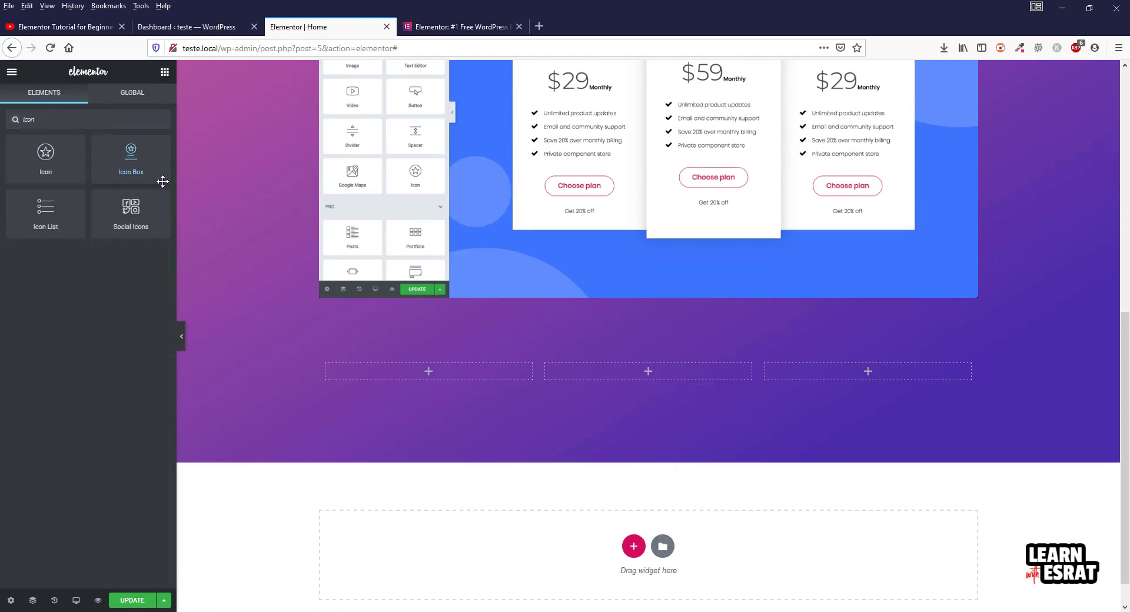
drag(162, 181, 468, 369)
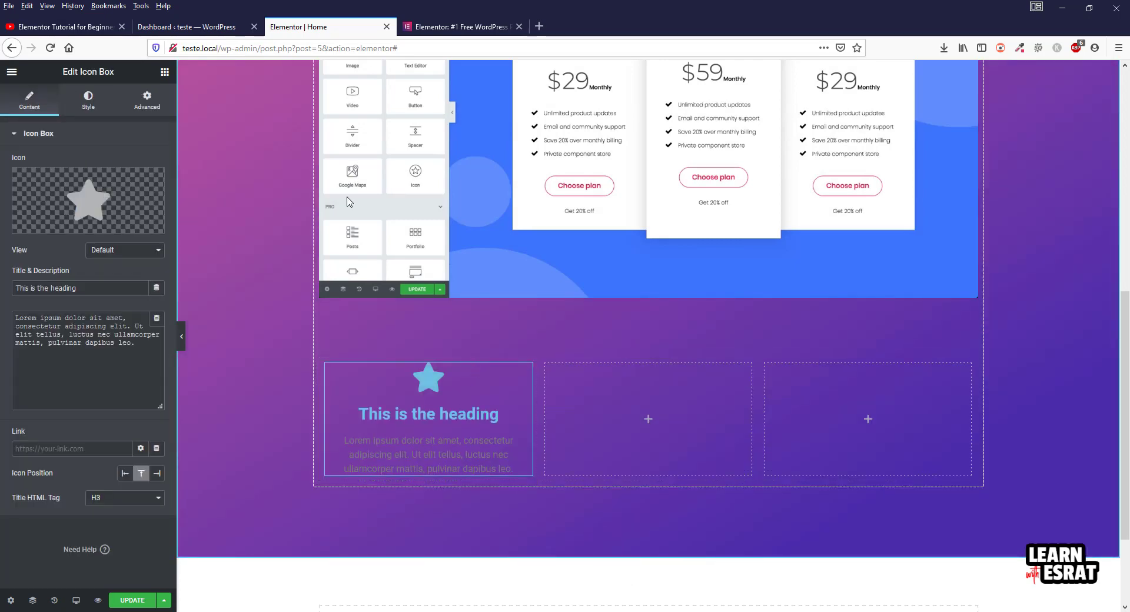
mouse_move(150, 187)
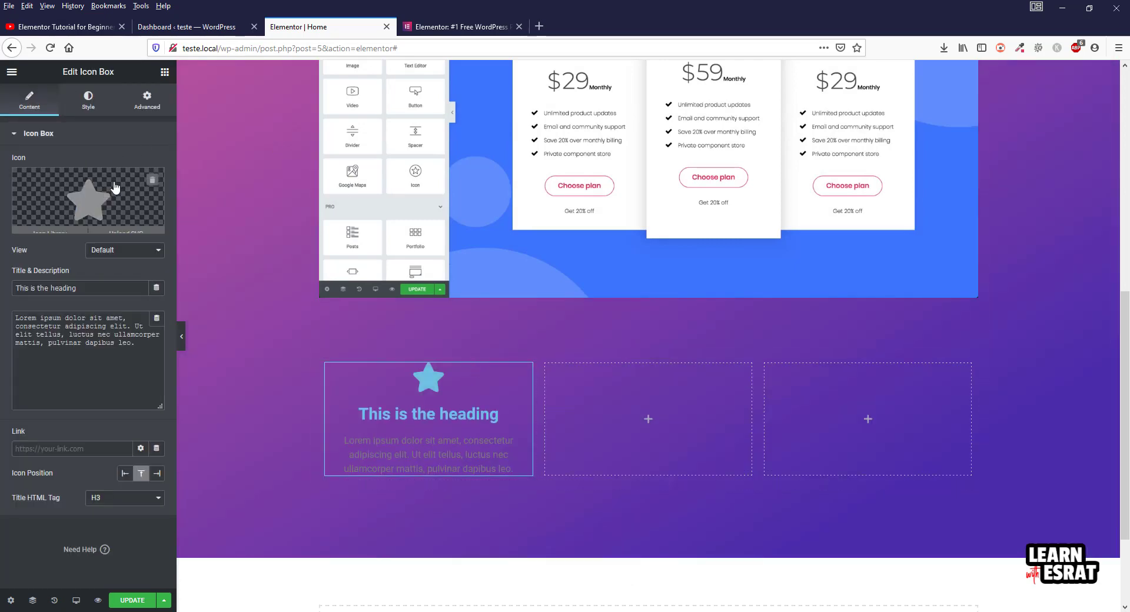
click(152, 182)
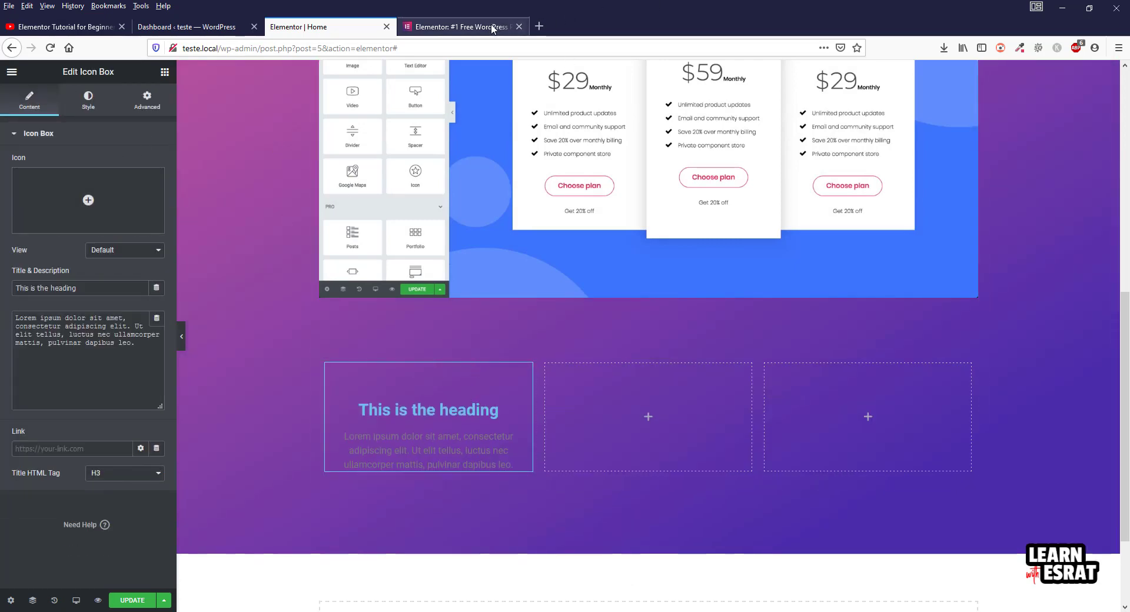
Copy the heading "All-in-One Solution" from elementor.com and use it as the first column's Icon Box title
click(471, 27)
drag(404, 231, 273, 235)
key(ctrl+c)
click(303, 26)
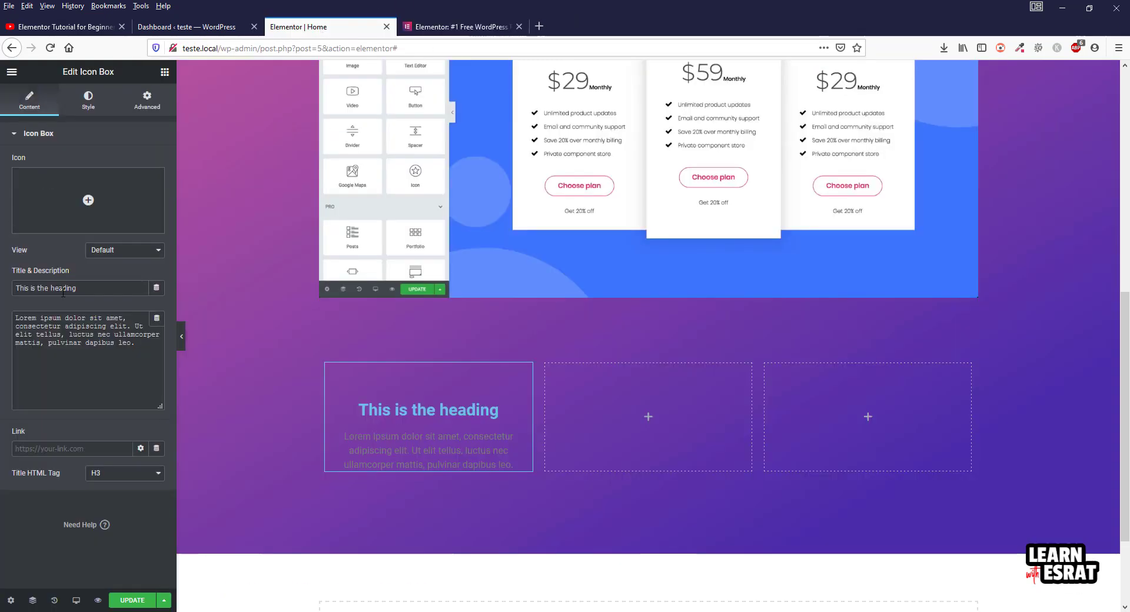
key(ctrl+a)
key(ctrl+v)
Replace the first Icon Box's description with elementor.com's text "Control every aspect of your web design workflow from one place."
click(459, 27)
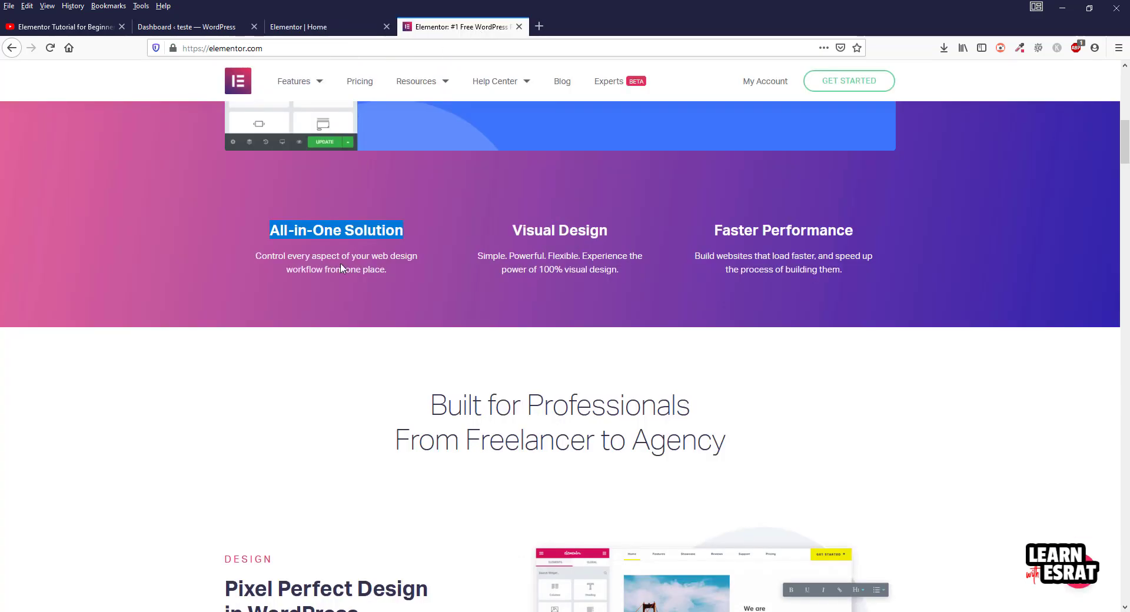
drag(390, 270, 244, 255)
key(ctrl+c)
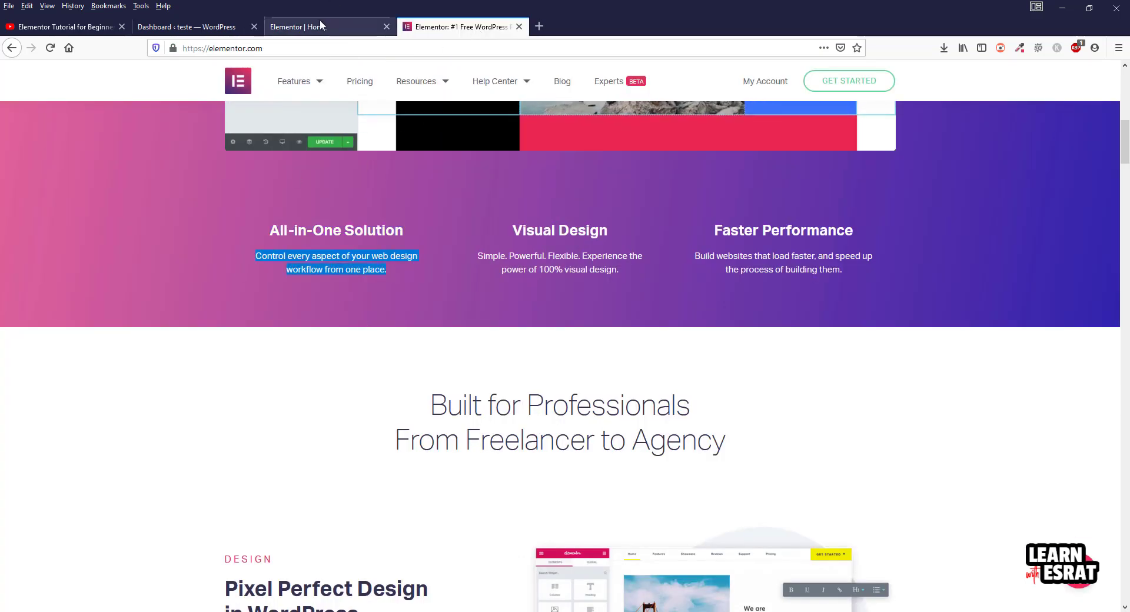
click(319, 24)
key(ctrl+a)
key(ctrl+v)
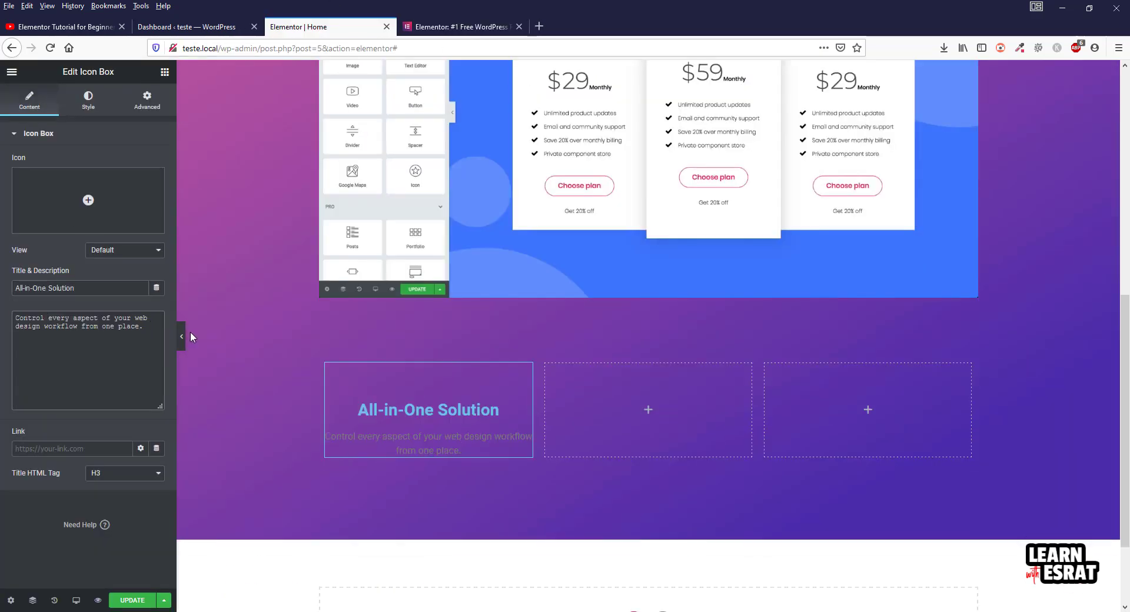
Duplicate the Icon Box into the second column and retitle it with elementor.com's heading "Visual Design"
click(456, 26)
drag(612, 230, 511, 230)
key(ctrl+c)
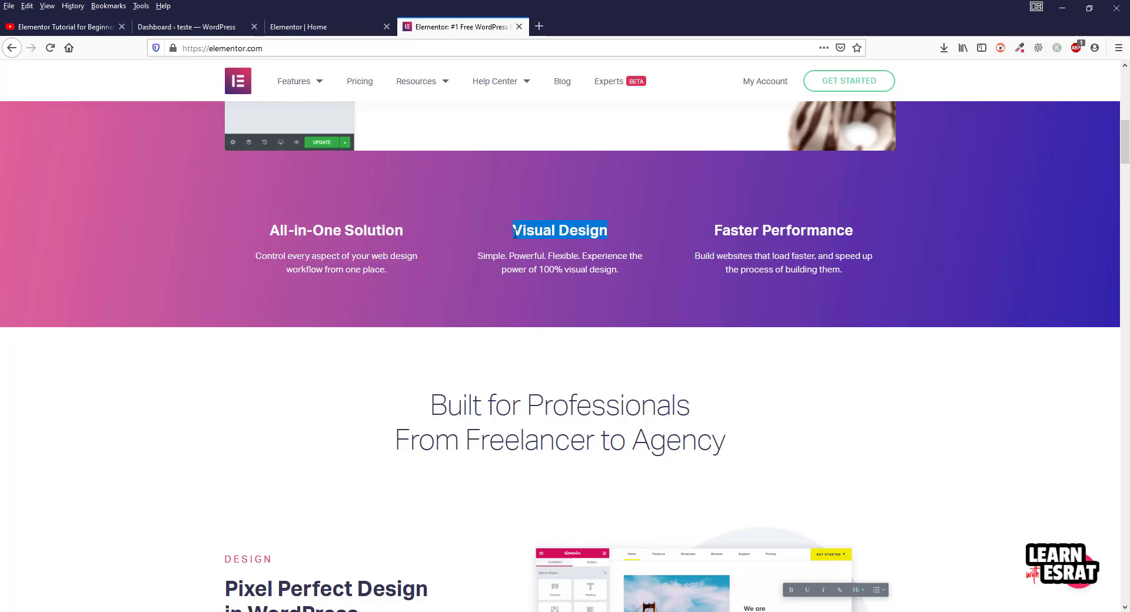
click(312, 27)
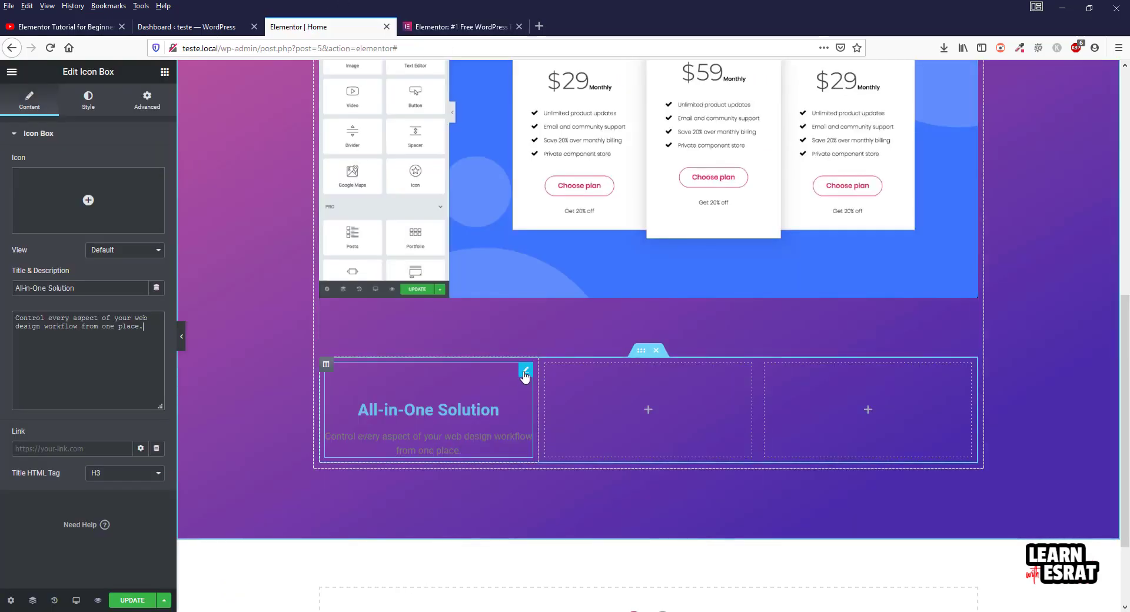
right_click(525, 376)
click(556, 399)
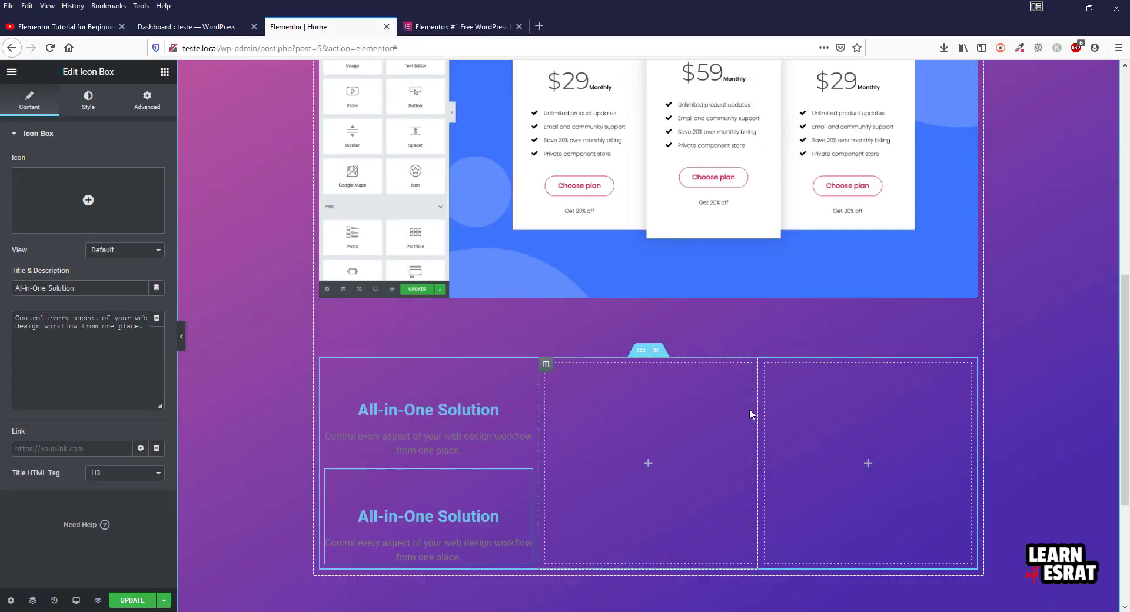
drag(600, 378, 677, 388)
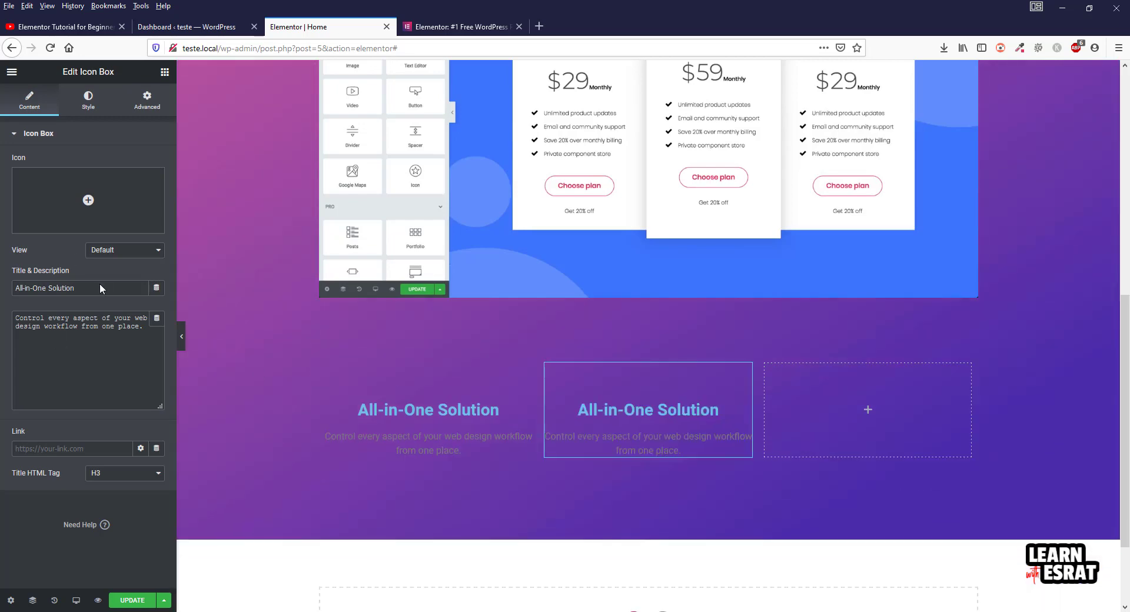
key(ctrl+a)
key(ctrl+v)
Replace the second Icon Box's description with elementor.com's text "Simple. Powerful. Flexible. Experience the power of 100% visual design."
click(462, 27)
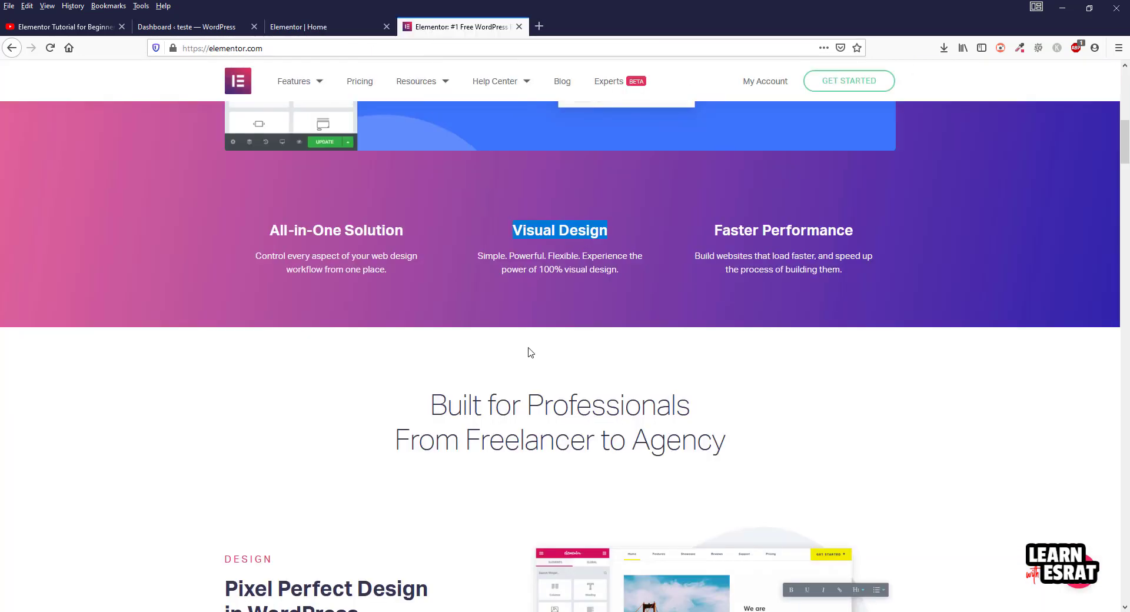
drag(629, 281, 474, 257)
key(ctrl+c)
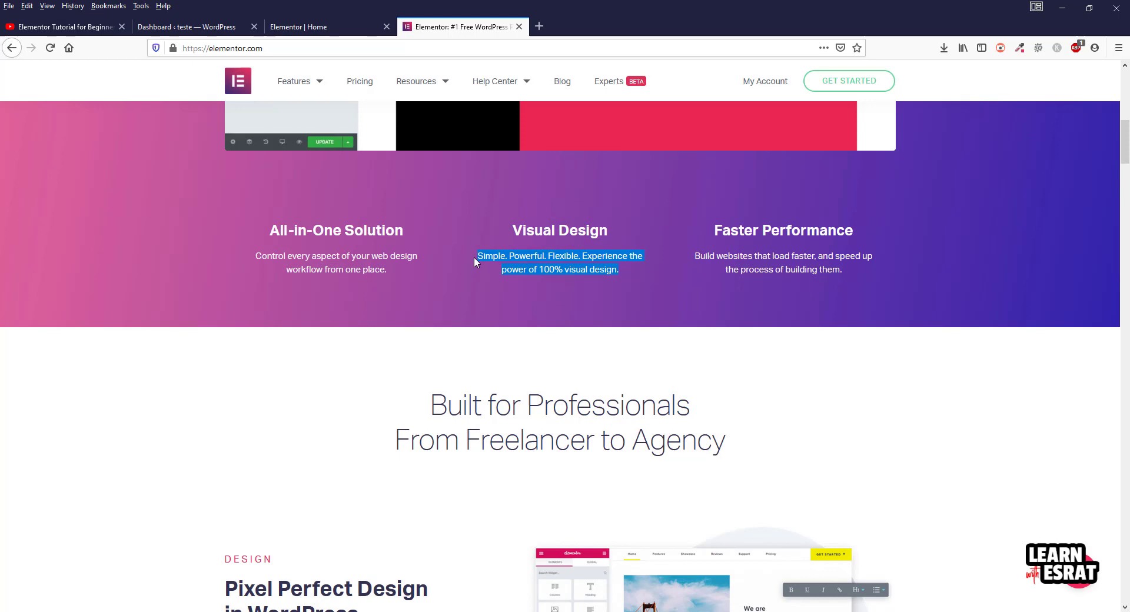
click(298, 27)
key(ctrl+a)
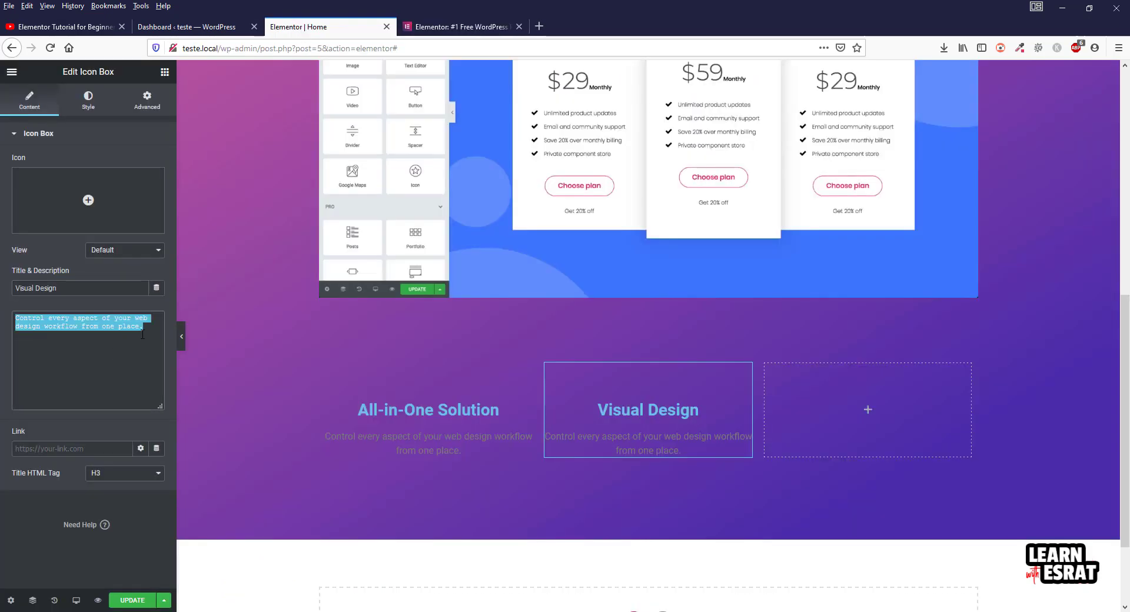
key(ctrl+v)
Duplicate the "Visual Design" Icon Box into the third column and retitle it with elementor.com's heading "Faster Performance"
click(446, 28)
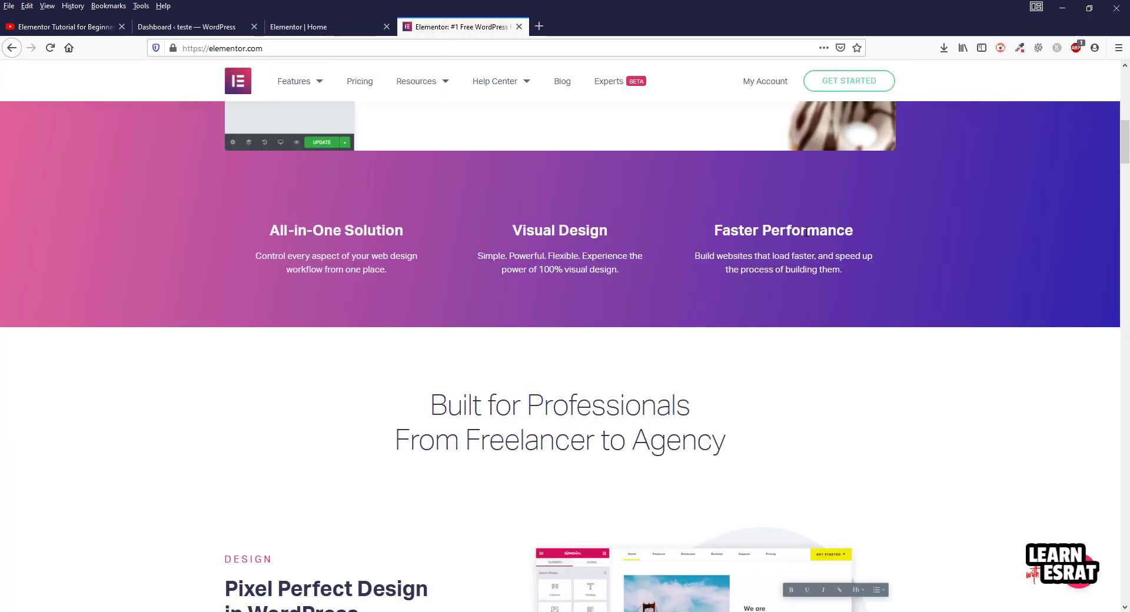
drag(856, 231, 711, 231)
key(ctrl+c)
click(325, 25)
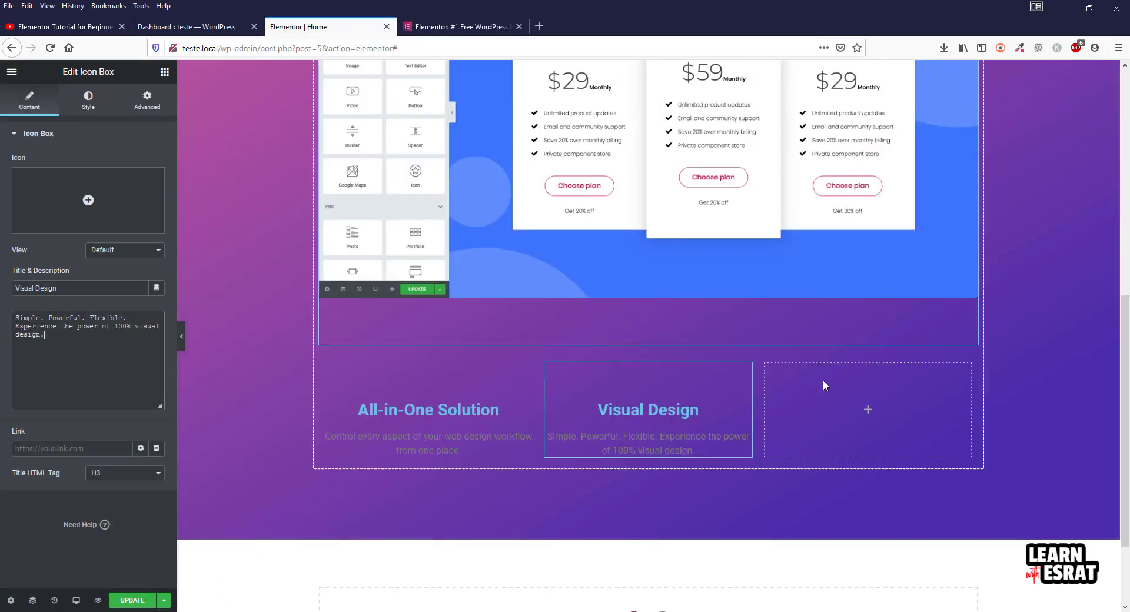
right_click(743, 376)
click(775, 398)
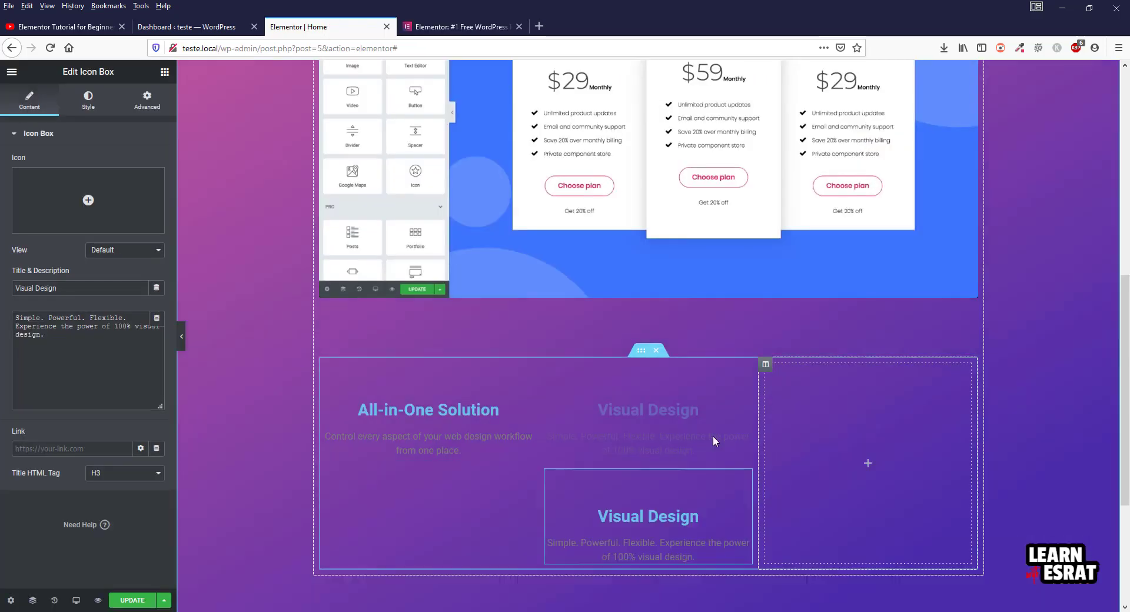
drag(748, 450, 945, 393)
key(ctrl+v)
Replace the third Icon Box's description with elementor.com's text "Build websites that load faster, and speed up the process of building them."
key(ctrl+Tab)
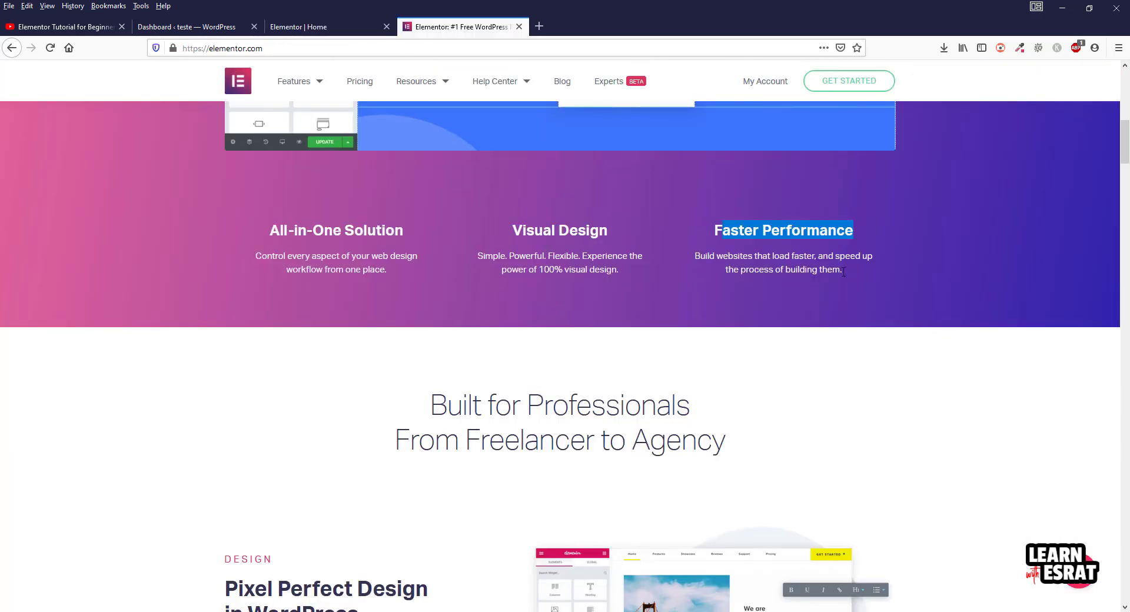
drag(866, 270, 690, 255)
key(ctrl+c)
key(ctrl+shift+Tab)
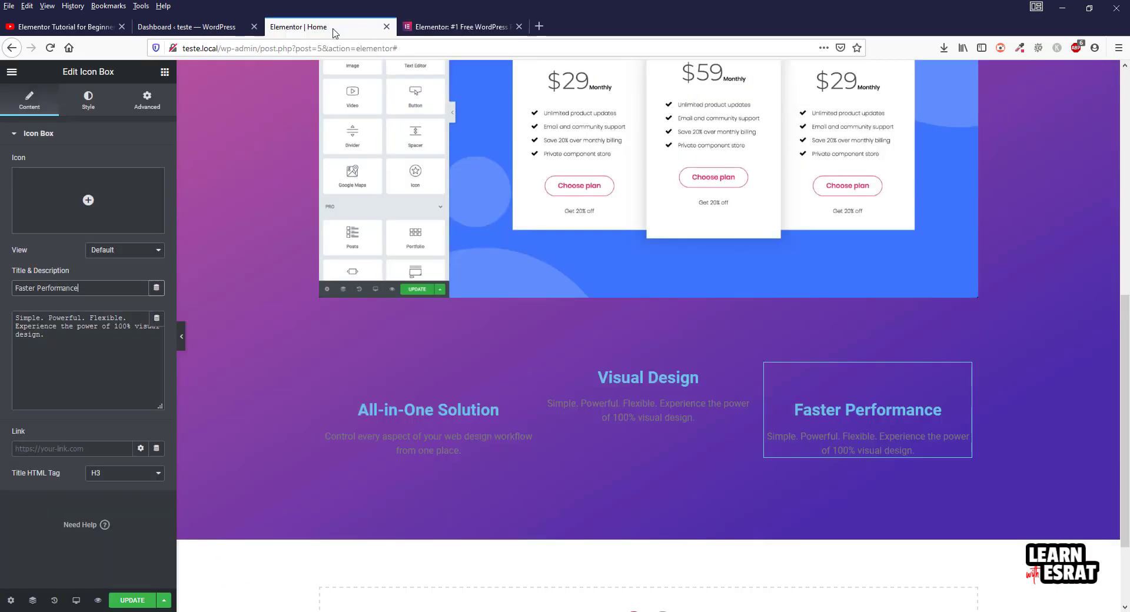
click(74, 331)
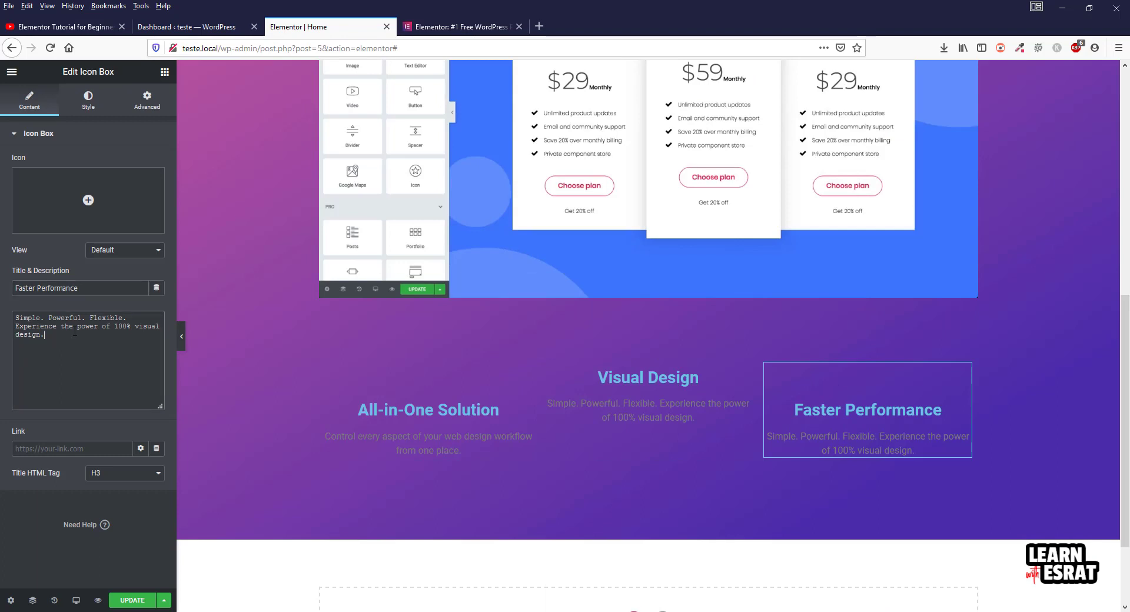
key(ctrl+a)
key(ctrl+v)
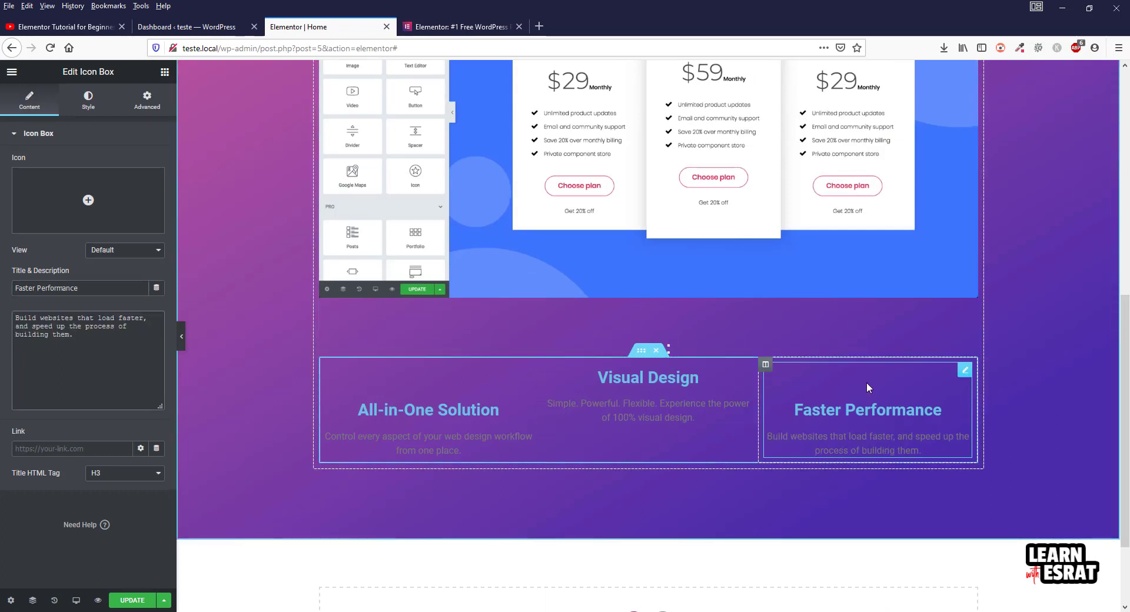
click(1076, 401)
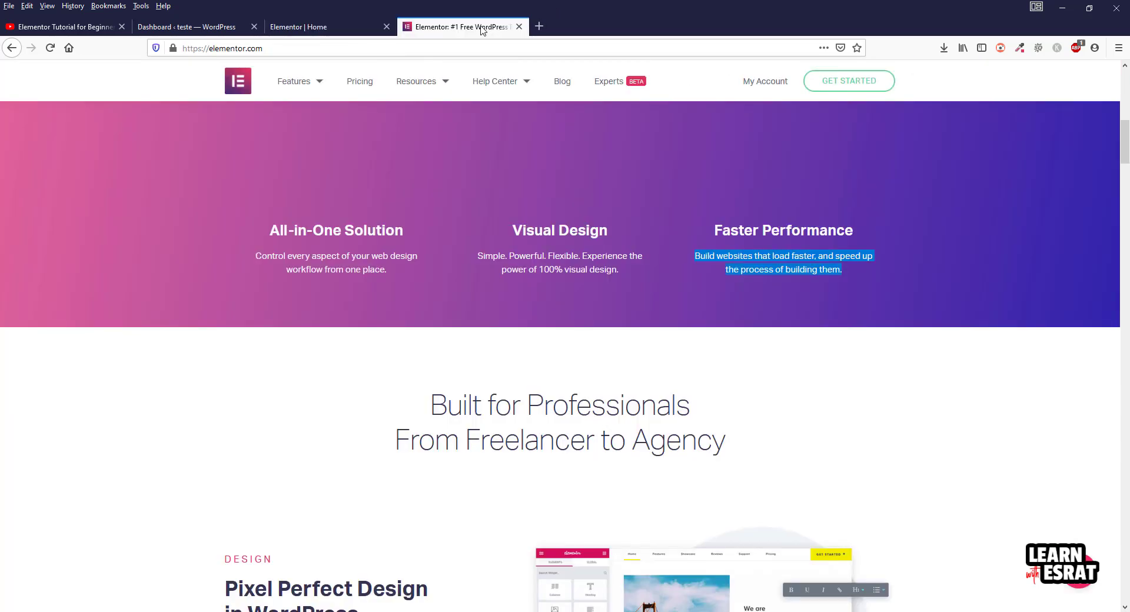
Check the look of the "All-in-One Solution" text on elementor.com and open the first column's Icon Box for editing
click(462, 26)
click(334, 247)
triple_click(334, 247)
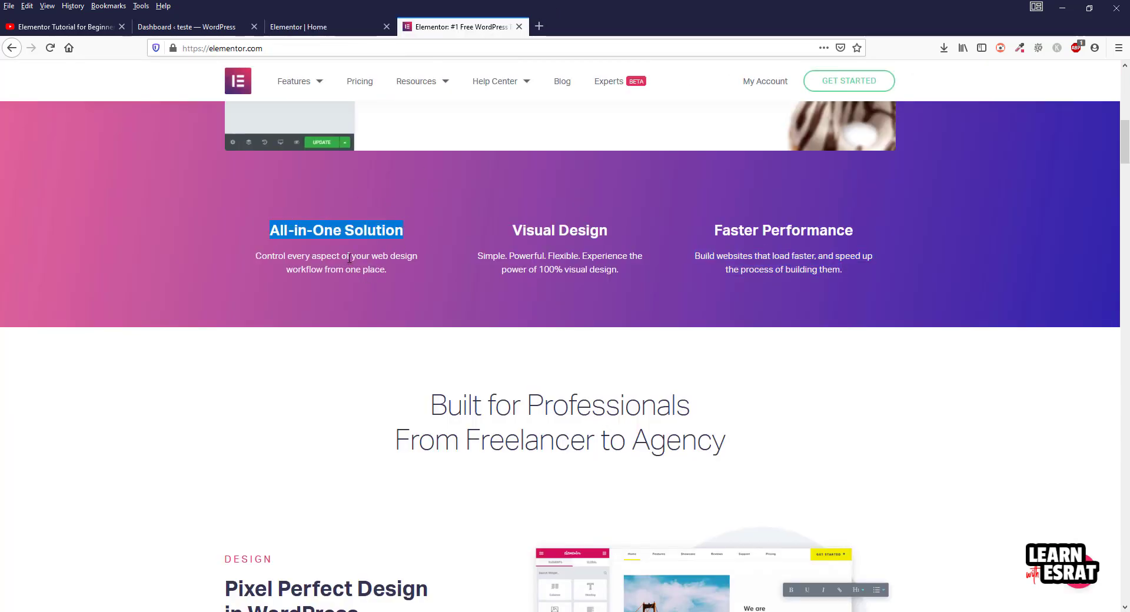
click(343, 24)
click(521, 393)
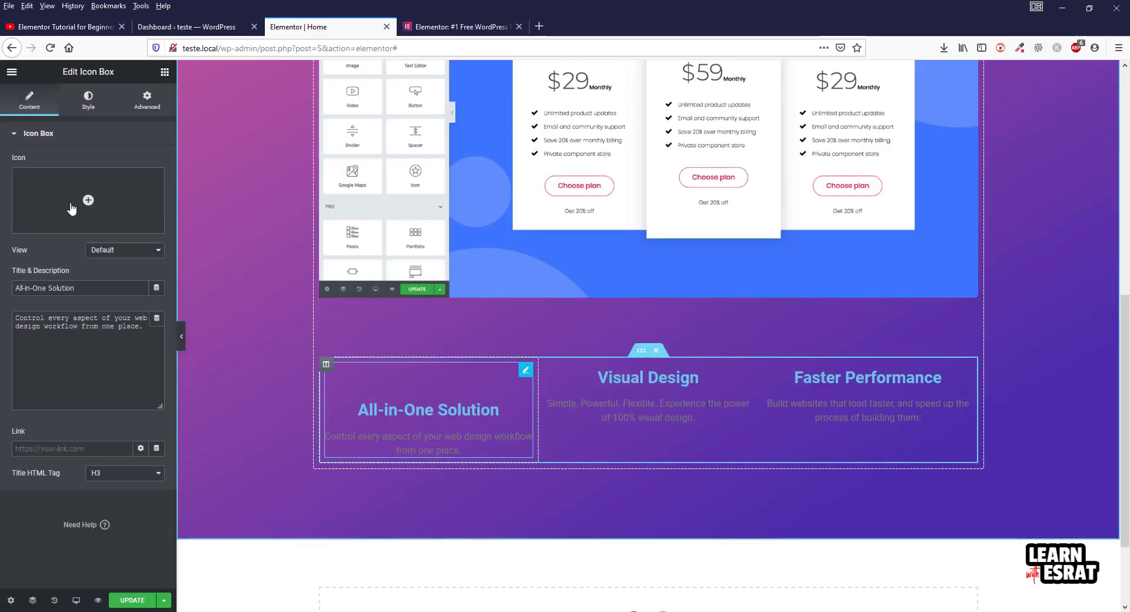
Set the title and description colors of the All-in-One Solution icon box to white
click(89, 111)
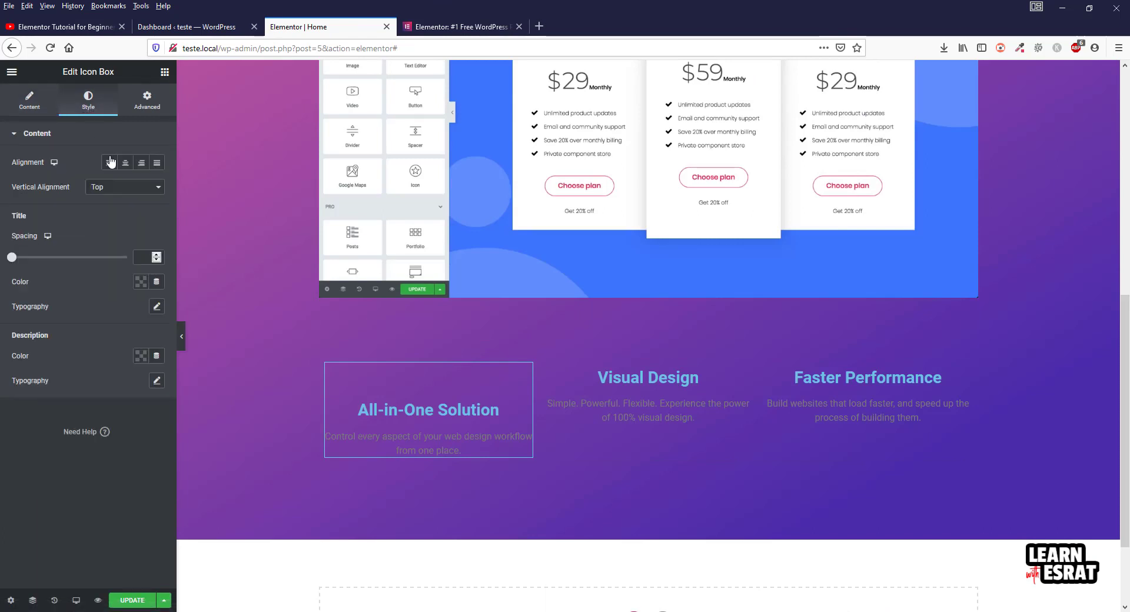
click(140, 283)
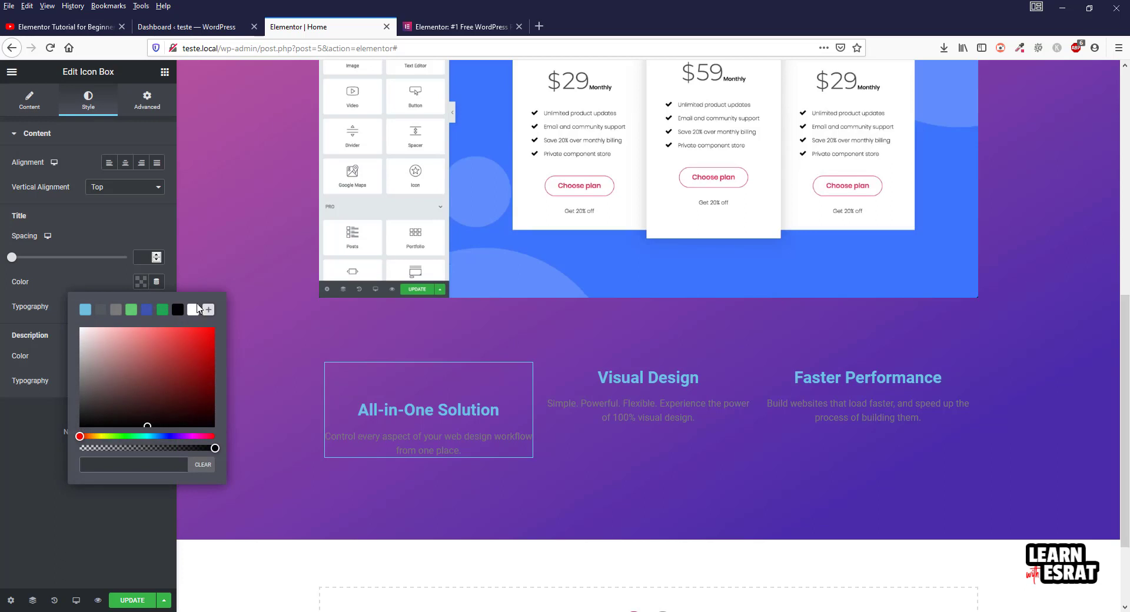
click(193, 310)
click(99, 283)
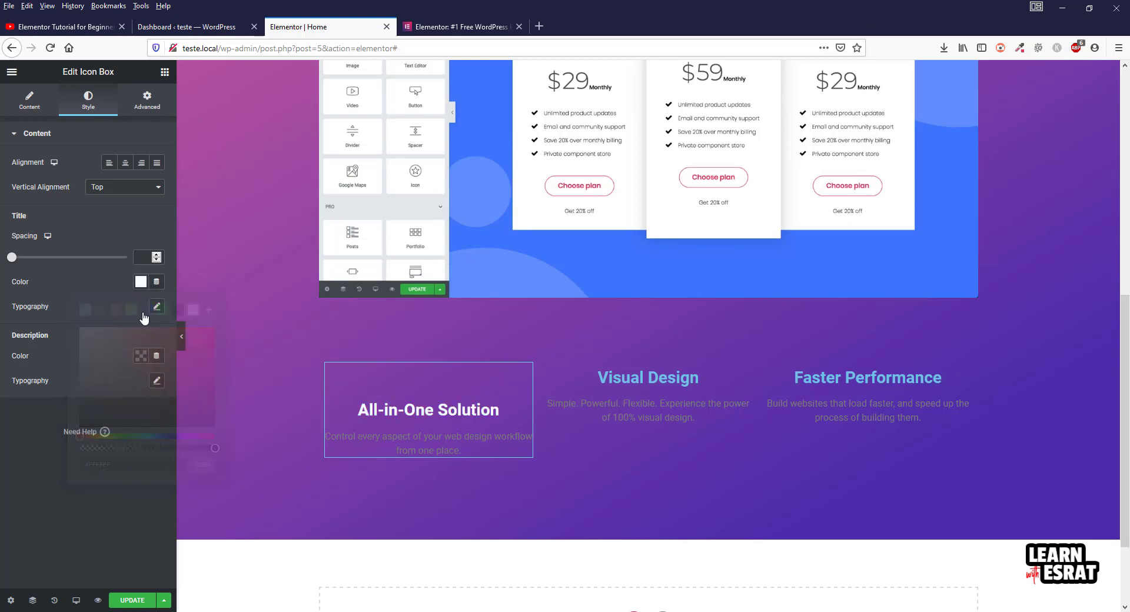
click(140, 355)
click(193, 383)
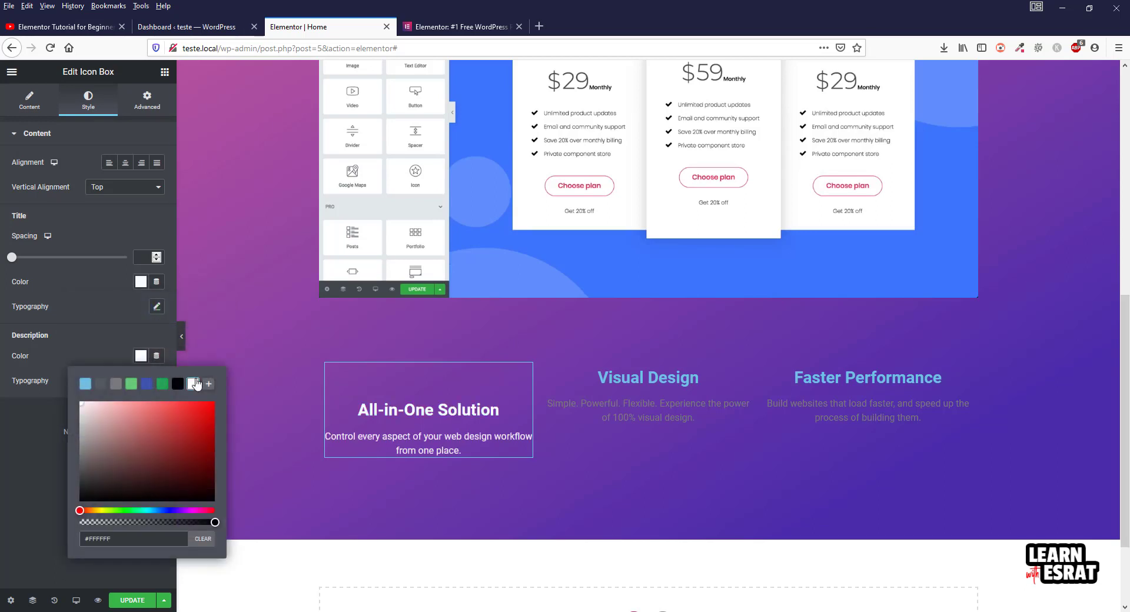
click(105, 327)
Inspect the All-in-One Solution heading on the elementor.com page, and set the icon box title to size 25 px and line height 35 px
click(459, 27)
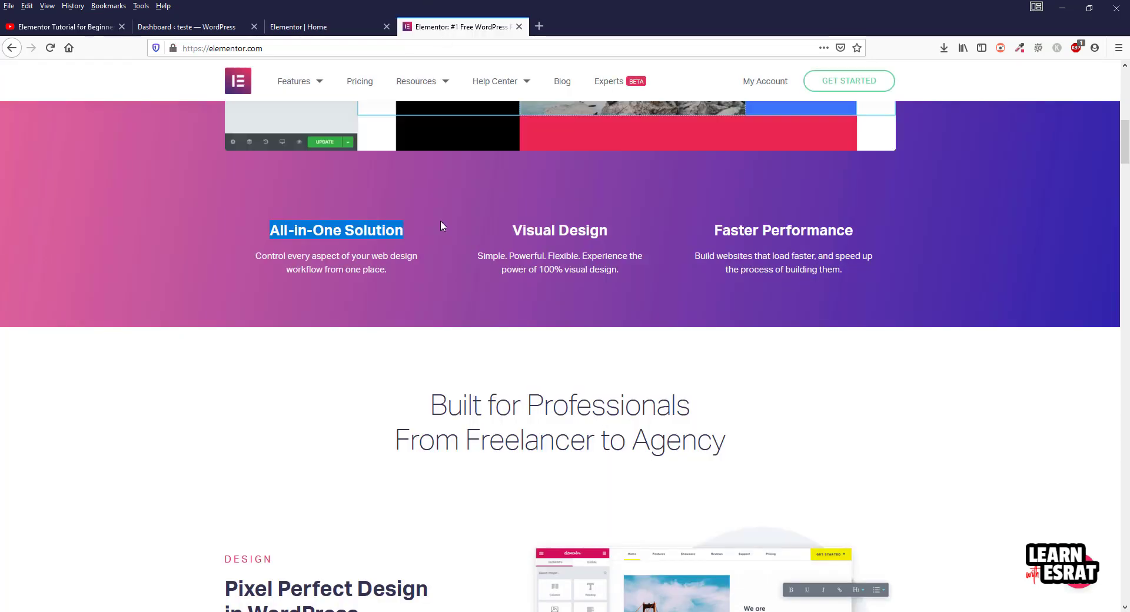
right_click(334, 228)
click(377, 294)
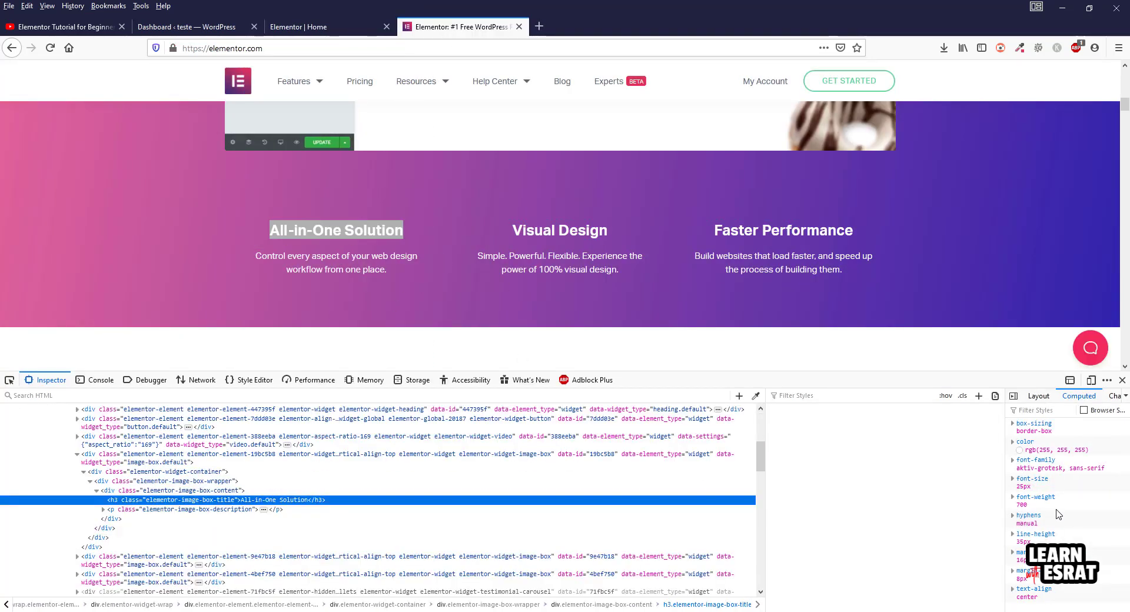
click(1122, 380)
click(297, 27)
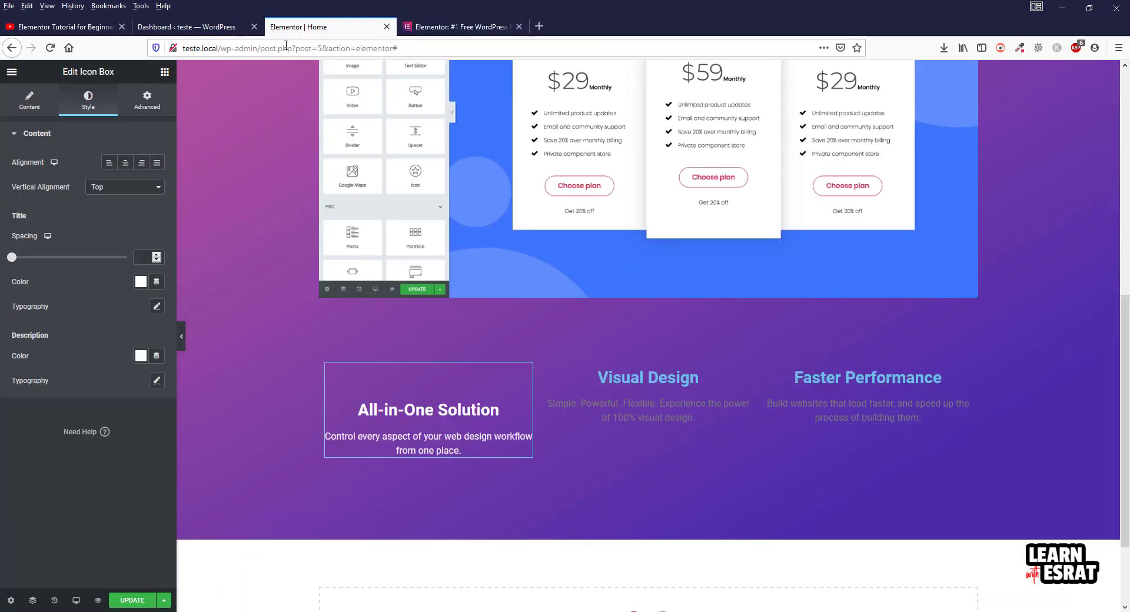
click(155, 307)
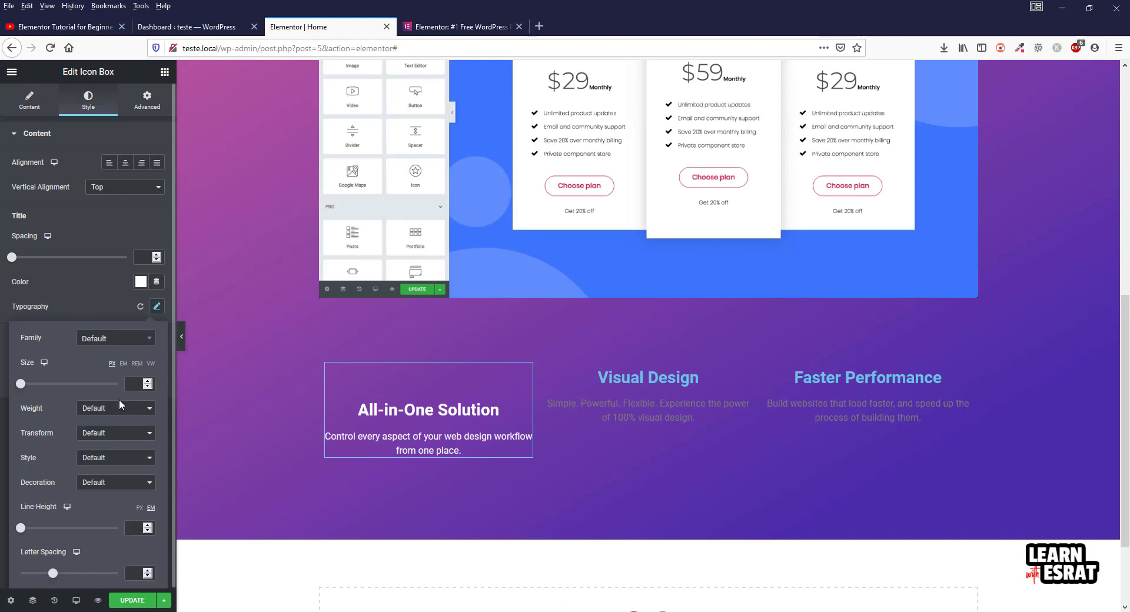
click(135, 380)
text(25)
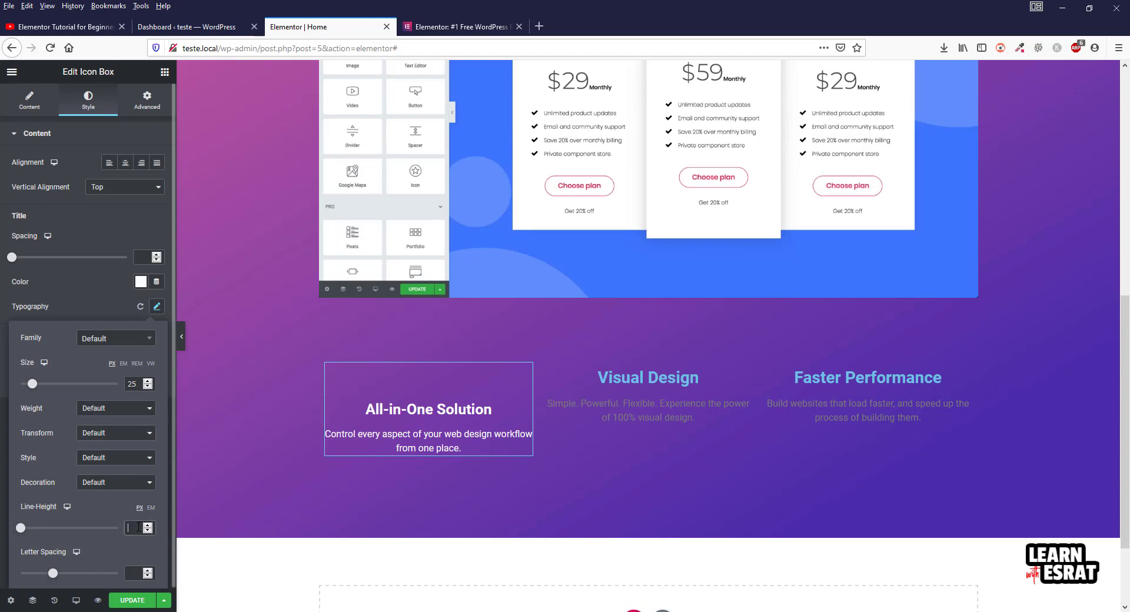
text(35)
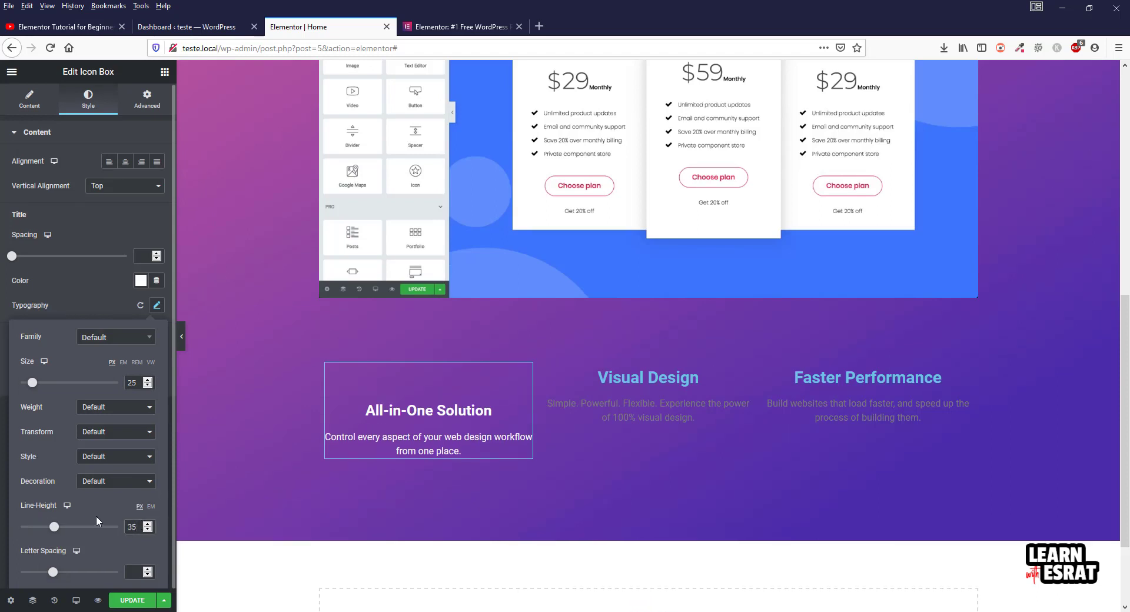
click(86, 291)
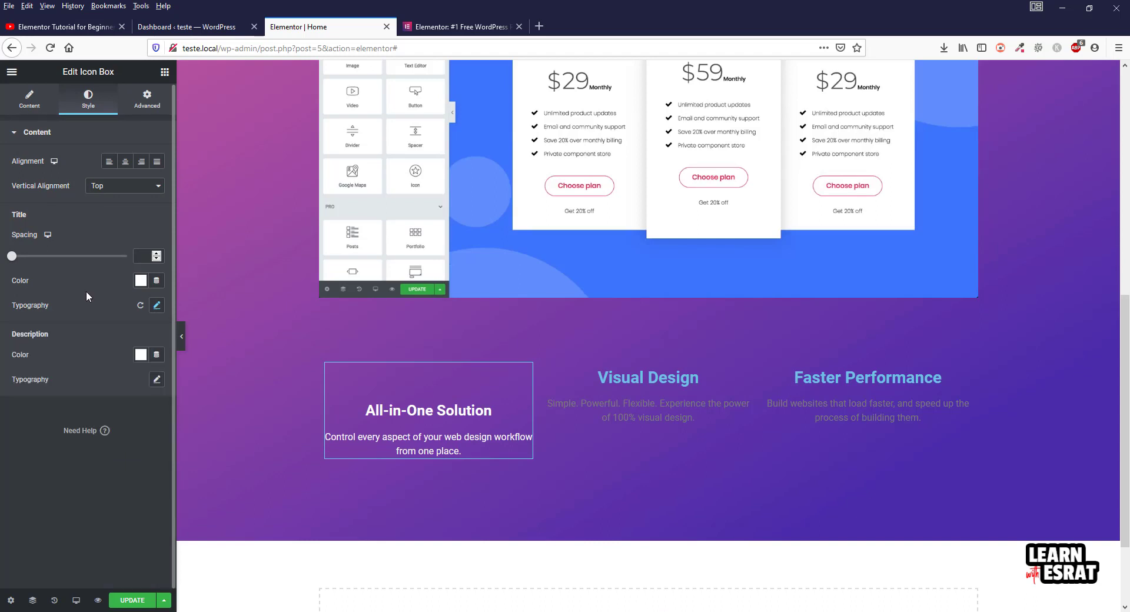
click(120, 186)
click(110, 212)
click(121, 189)
click(117, 203)
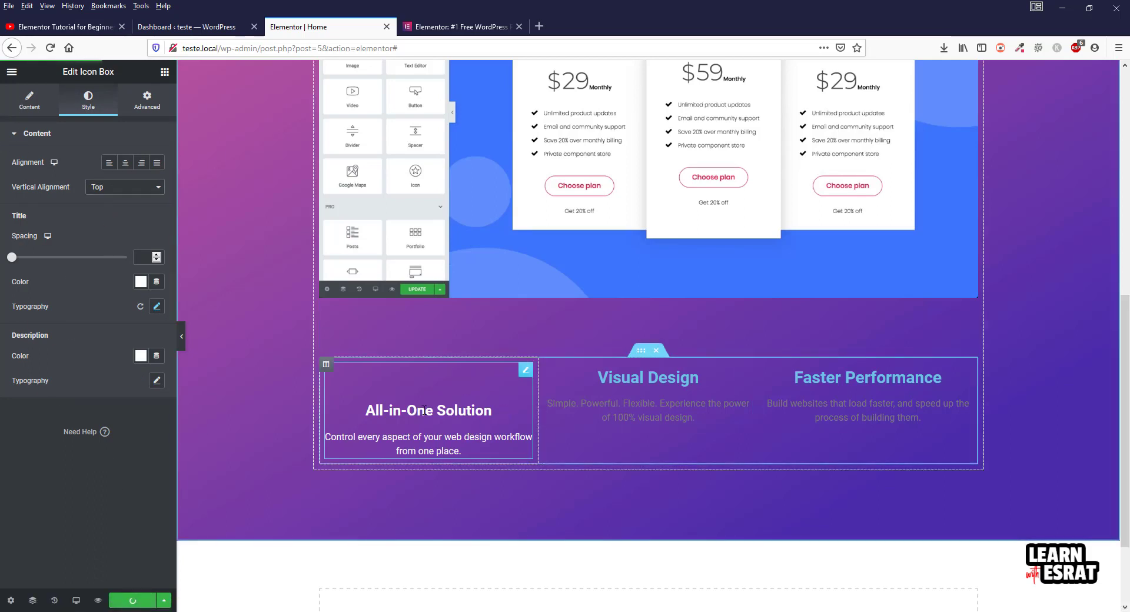
Copy the All-in-One Solution icon box and paste its style onto the Visual Design and Faster Performance boxes
click(29, 100)
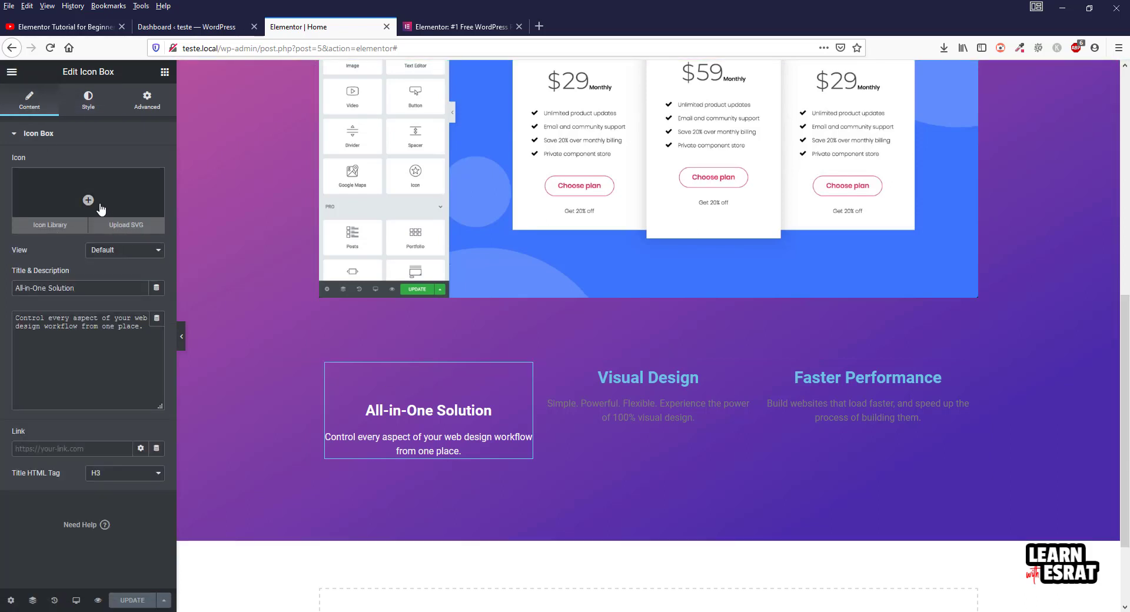
click(697, 377)
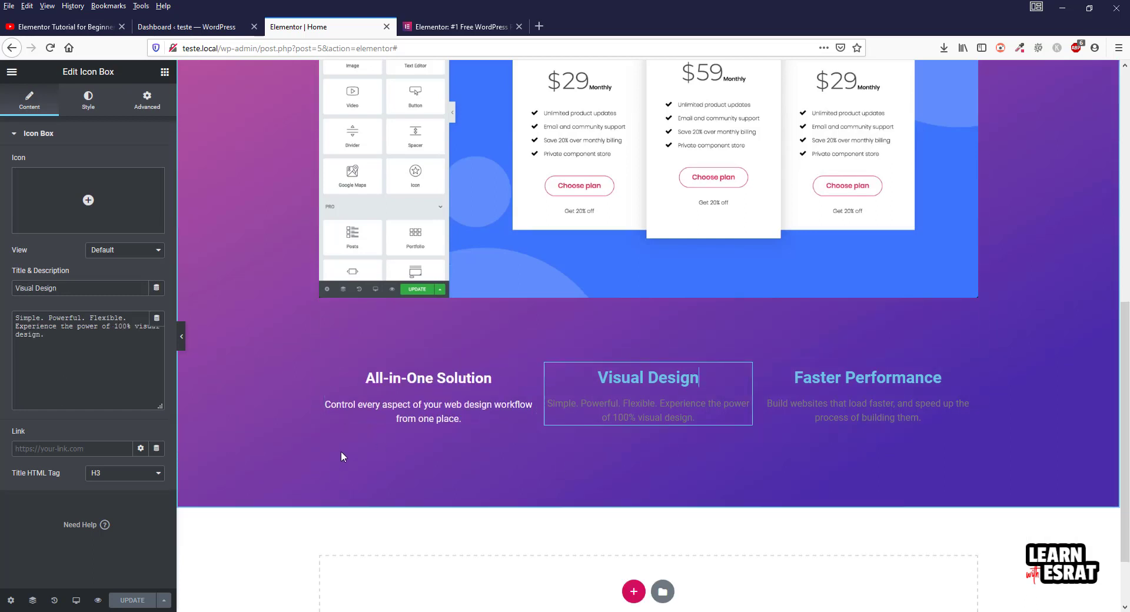
right_click(523, 373)
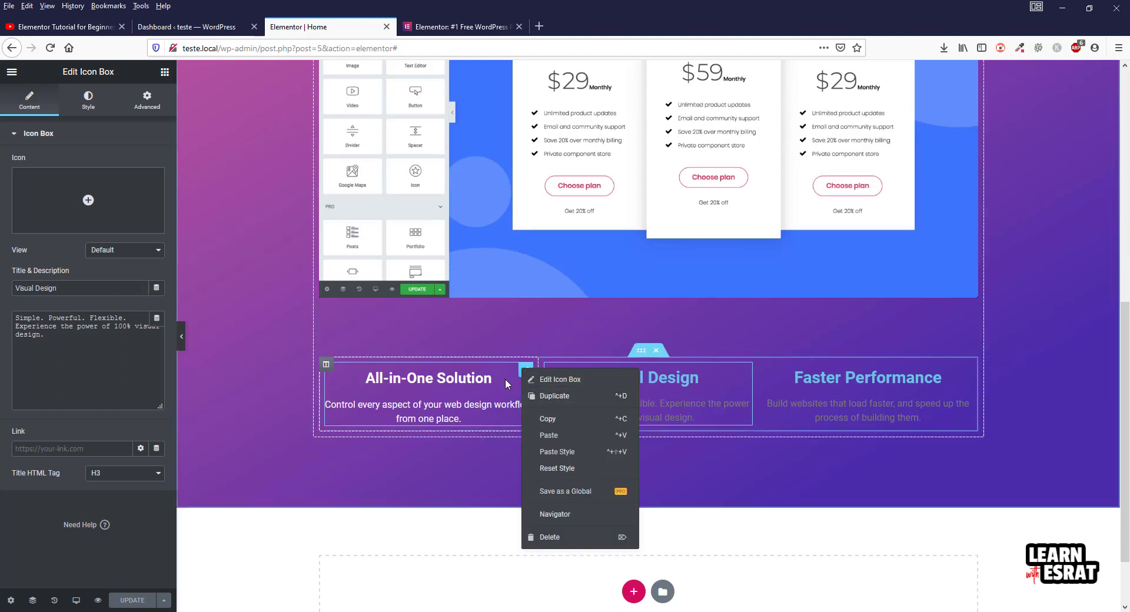
click(469, 372)
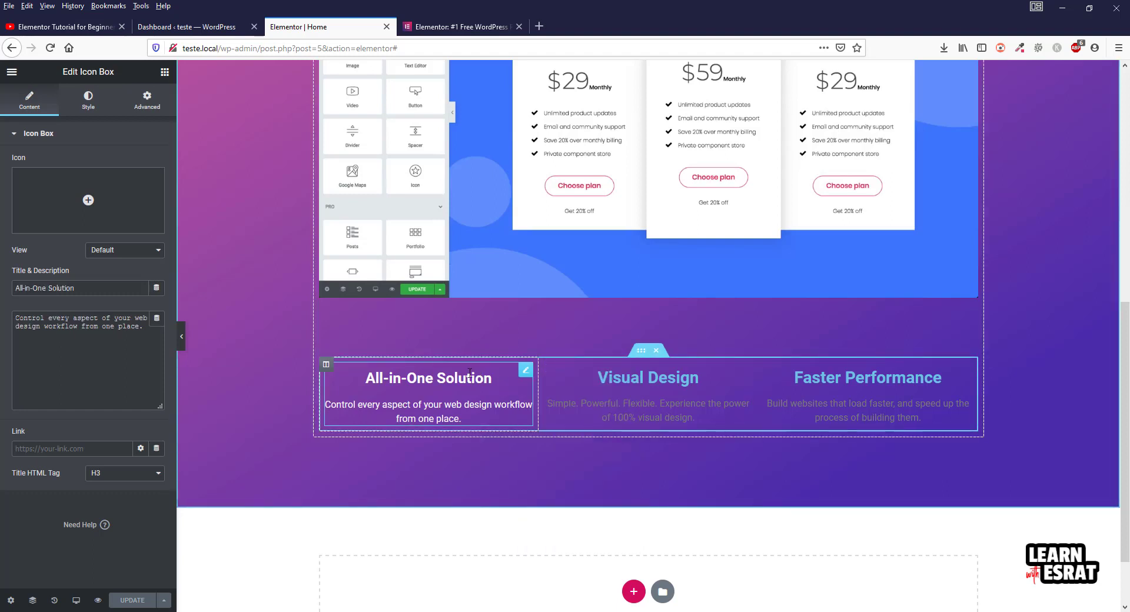
right_click(525, 375)
click(548, 422)
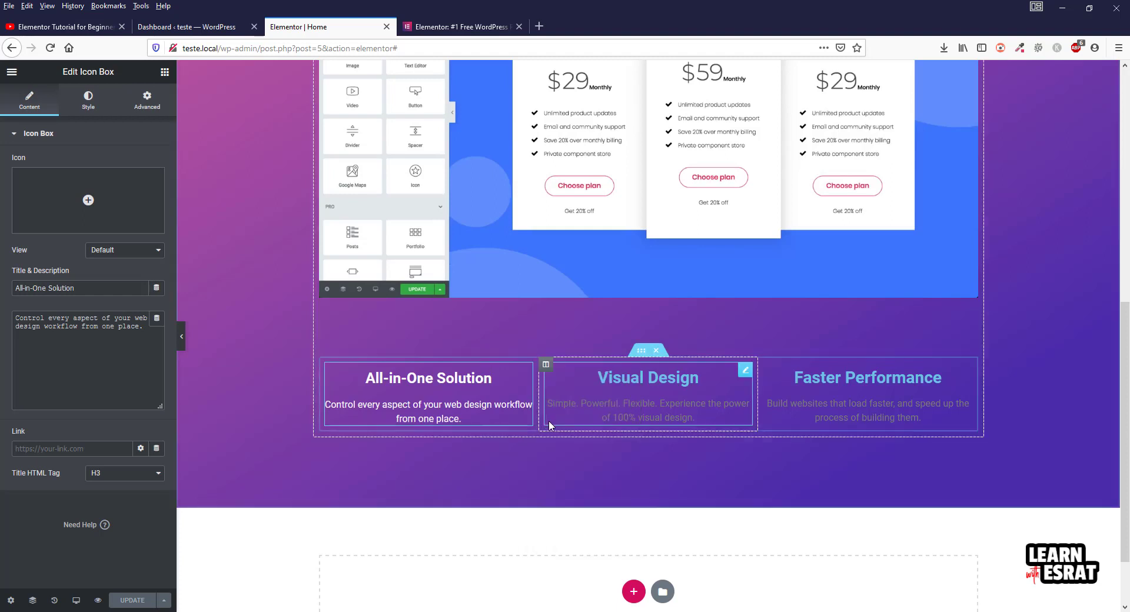
right_click(746, 374)
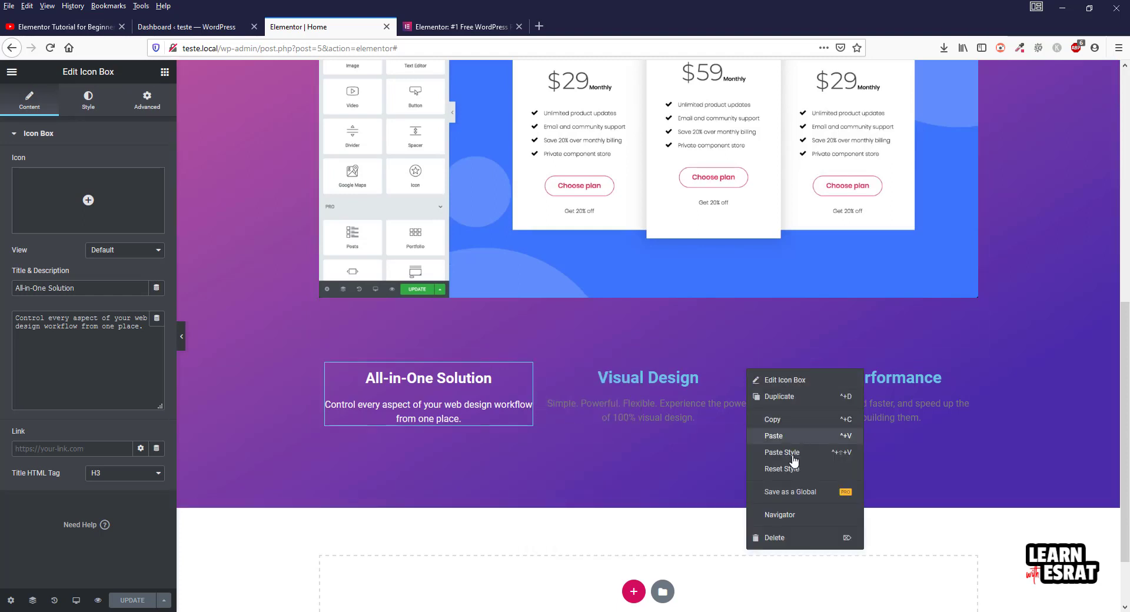
click(765, 453)
right_click(964, 373)
scroll(965, 373, up, 1)
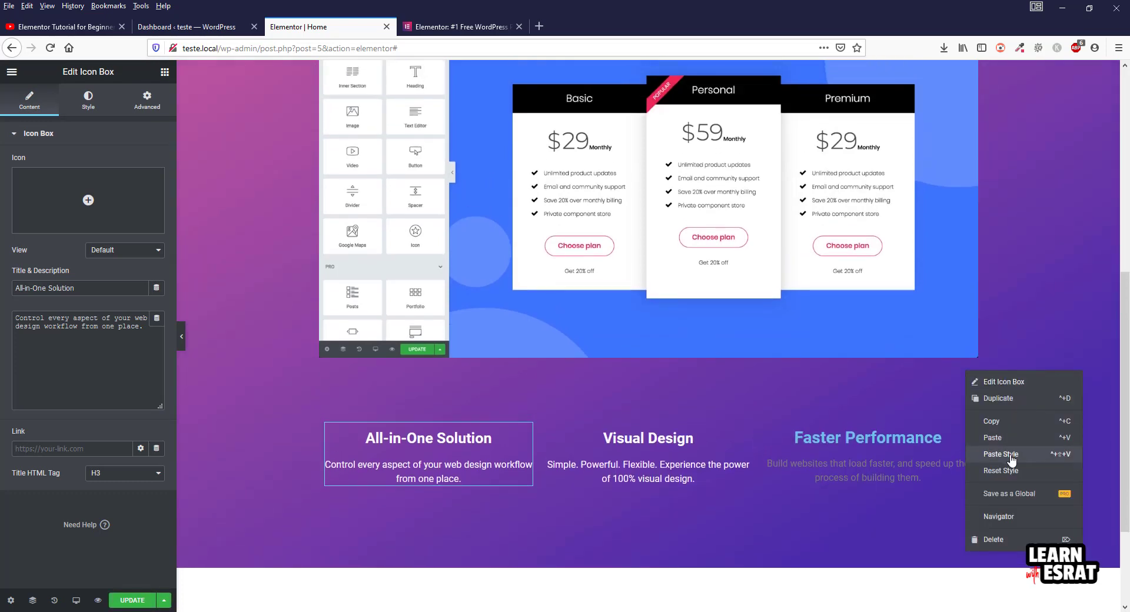
click(989, 452)
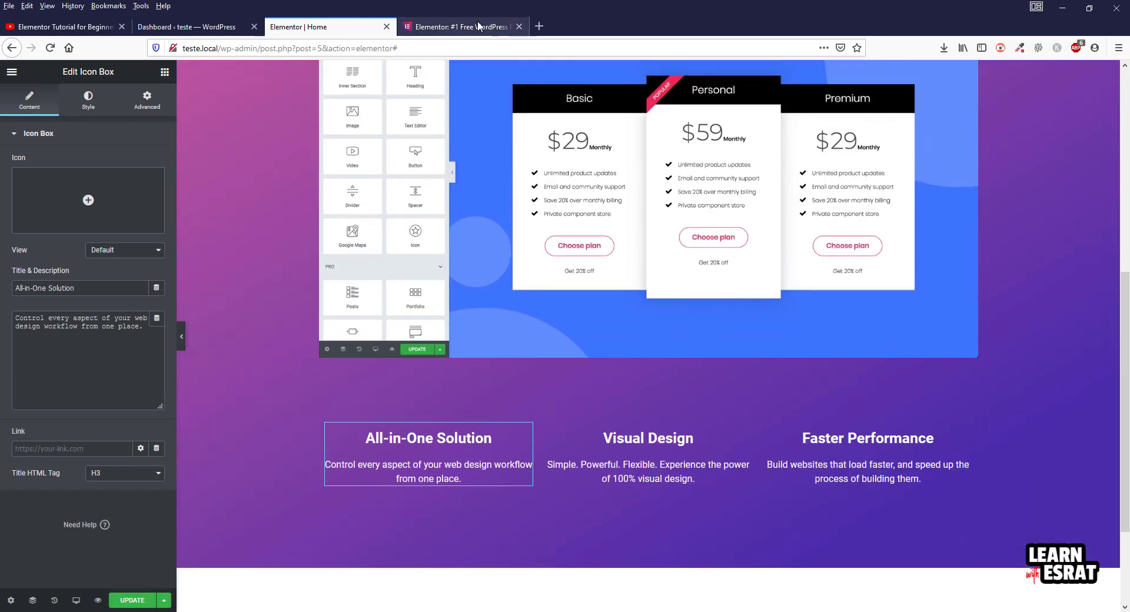
Inspect the description text under All-in-One Solution on the elementor.com page for its computed font size and line height
key(ctrl+Tab)
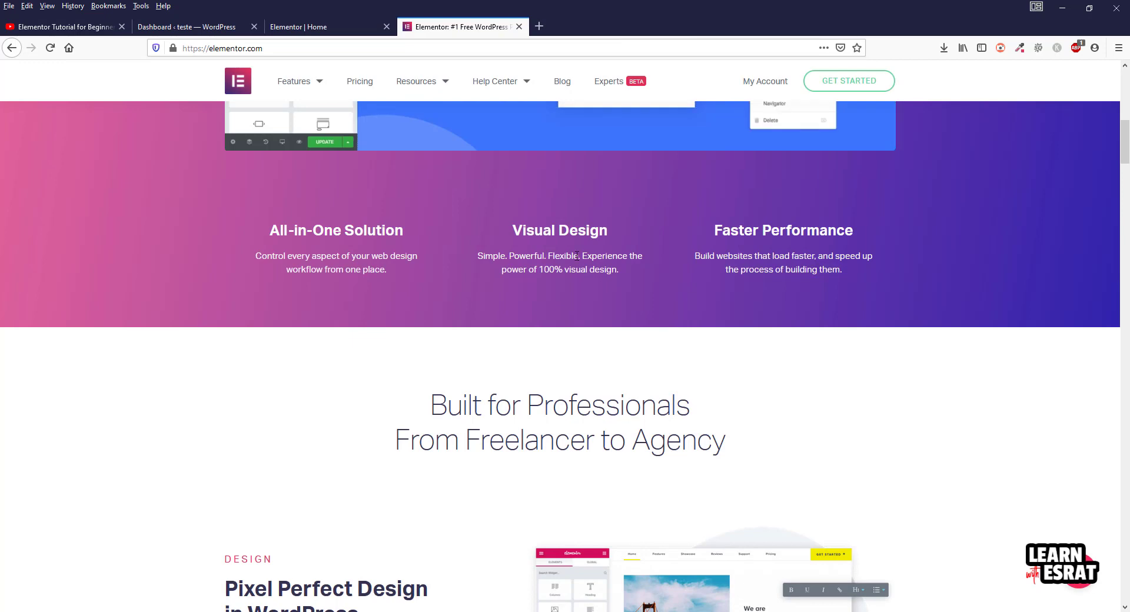
drag(574, 255, 614, 270)
click(286, 27)
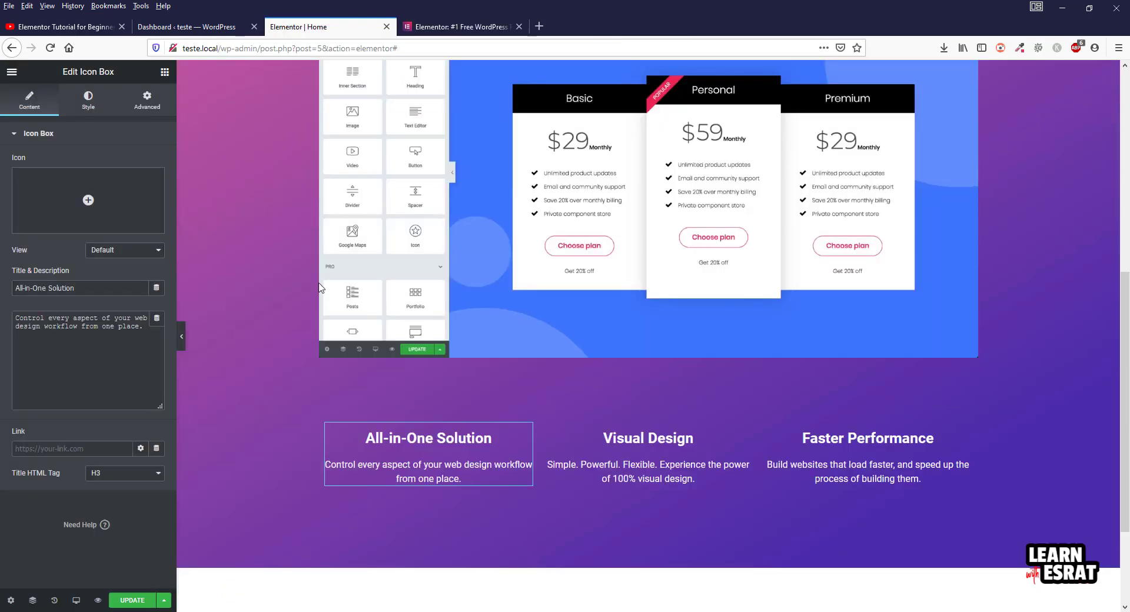
key(ctrl+Tab)
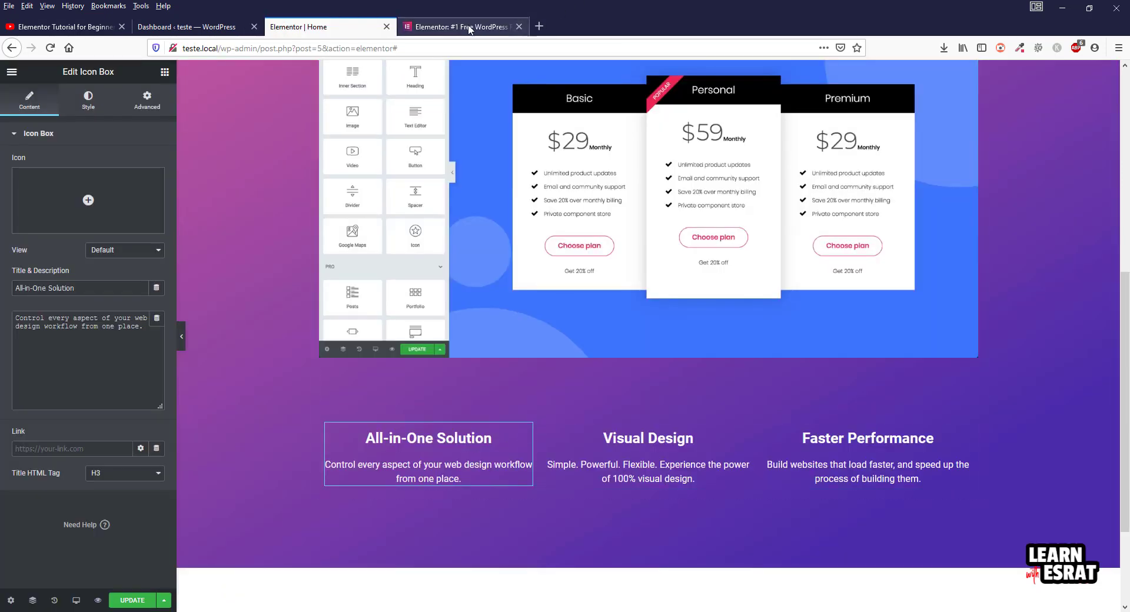
right_click(358, 260)
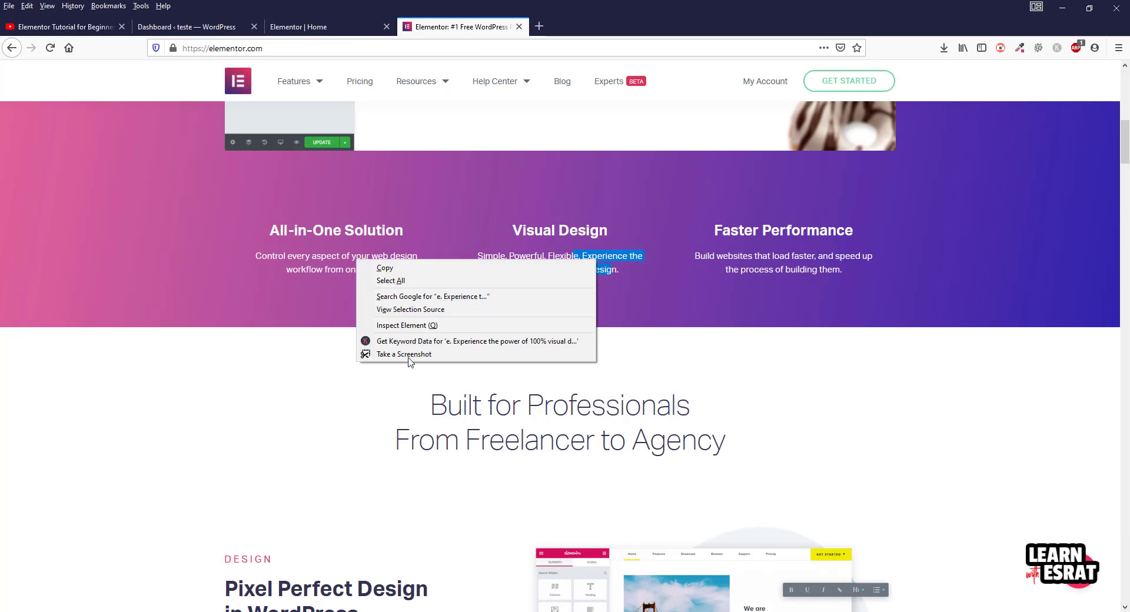
click(407, 325)
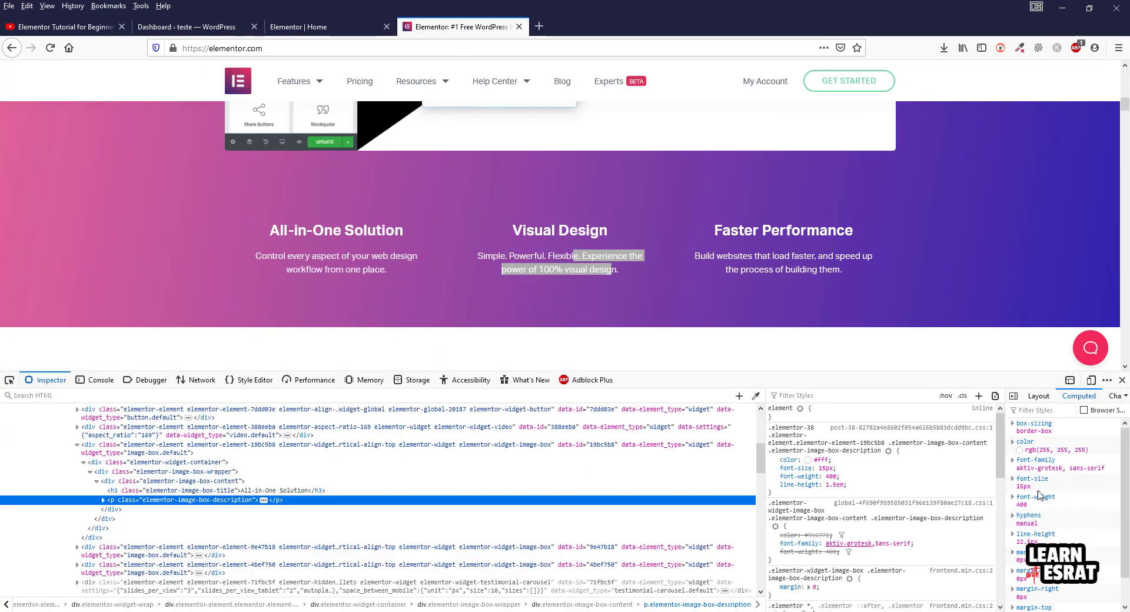
click(1121, 379)
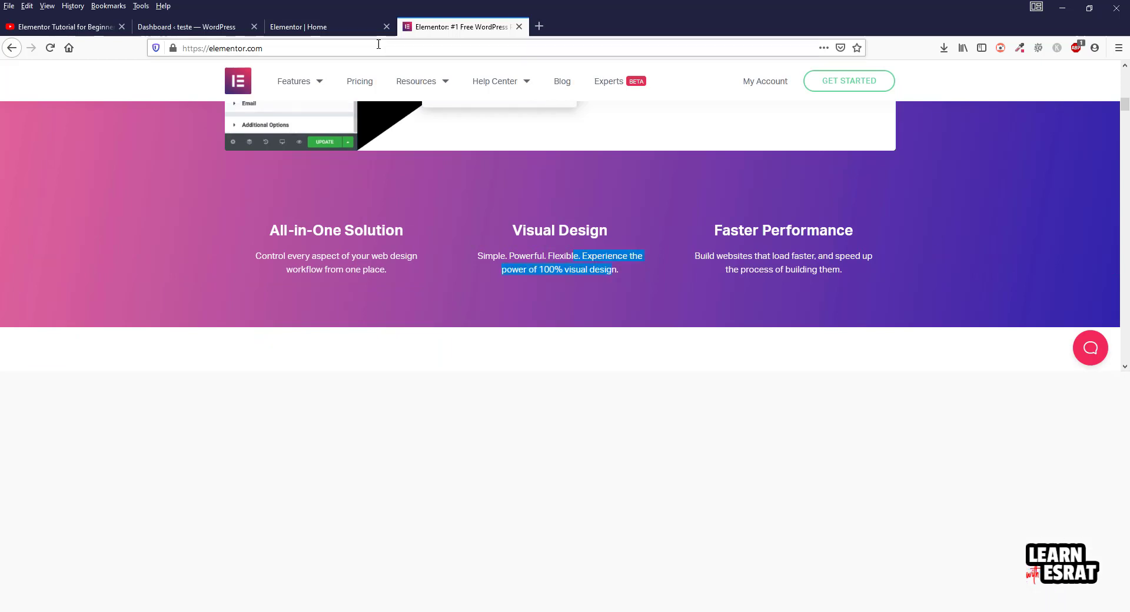
click(318, 27)
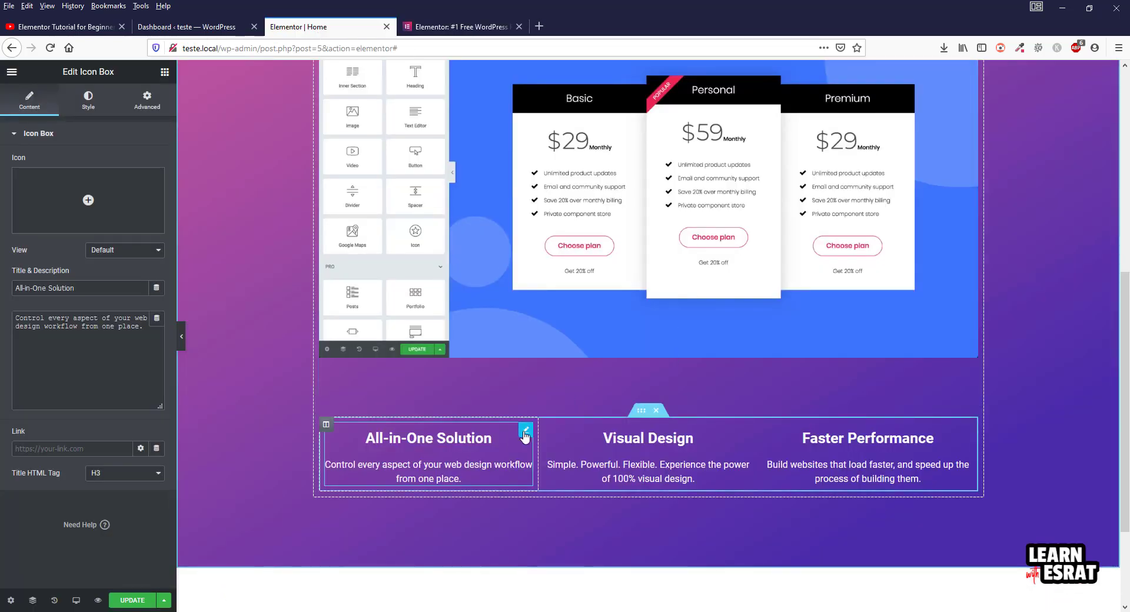
Set the All-in-One Solution description's typography to size 15 px and line height 22 px
click(88, 101)
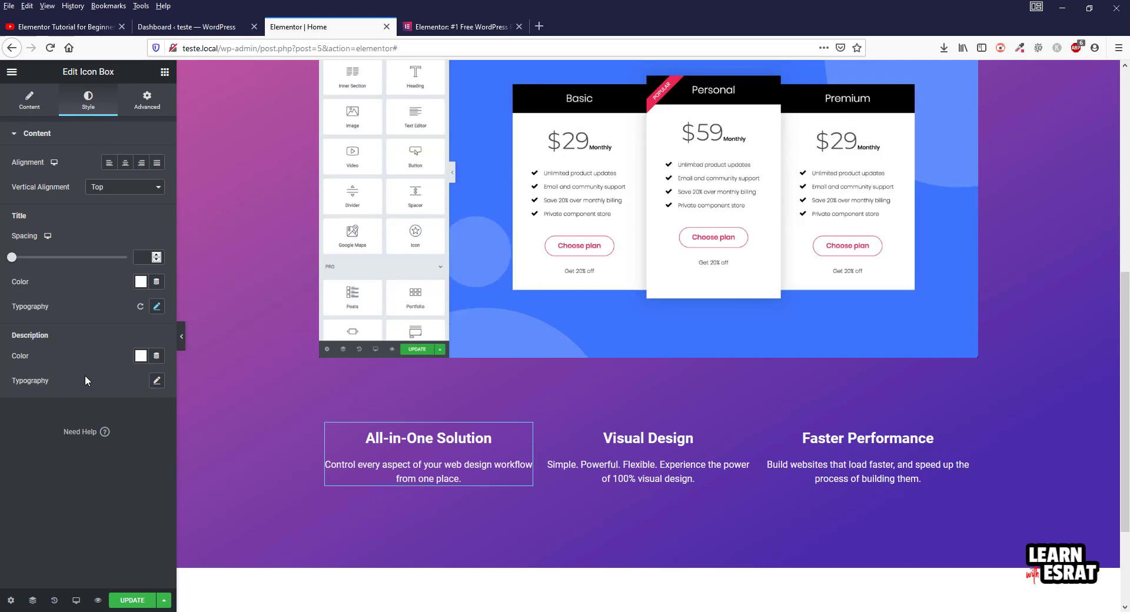
click(157, 381)
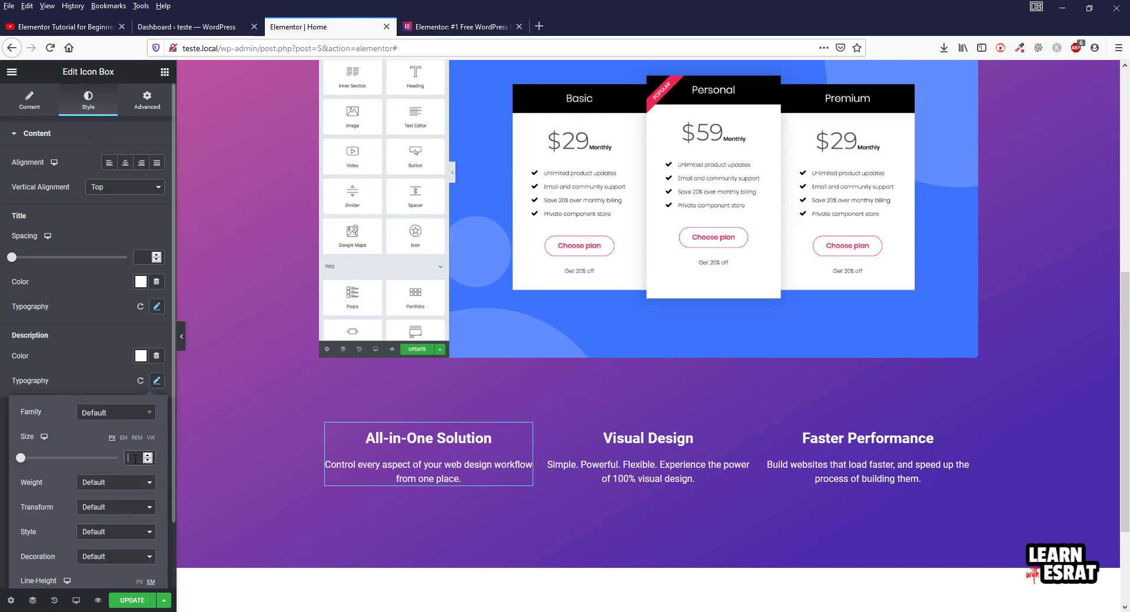
text(15)
scroll(130, 541, down, 2)
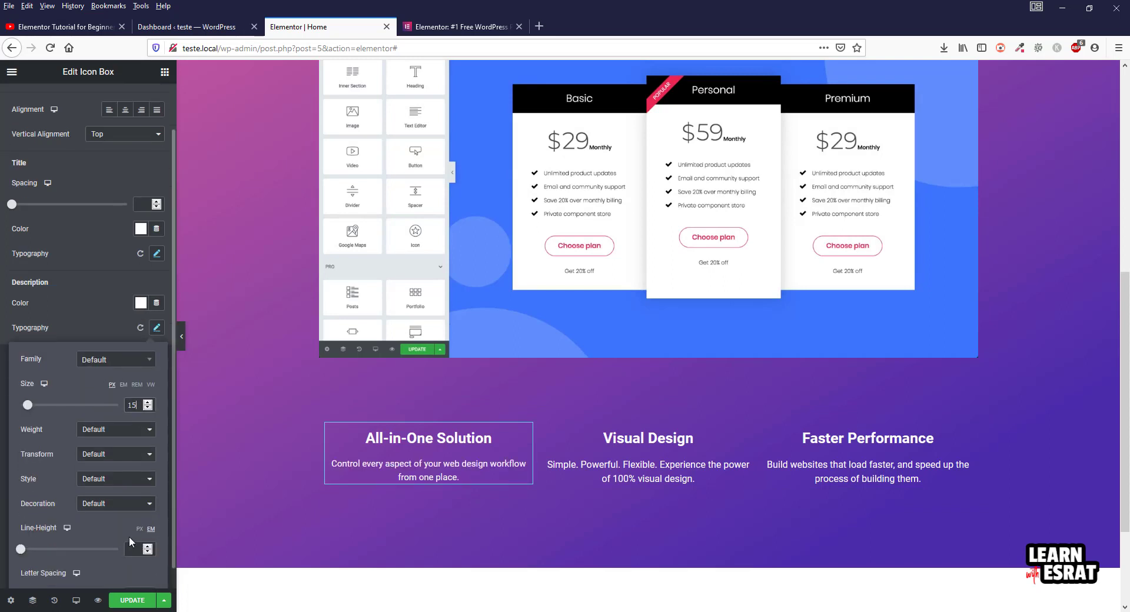
click(140, 529)
text(22)
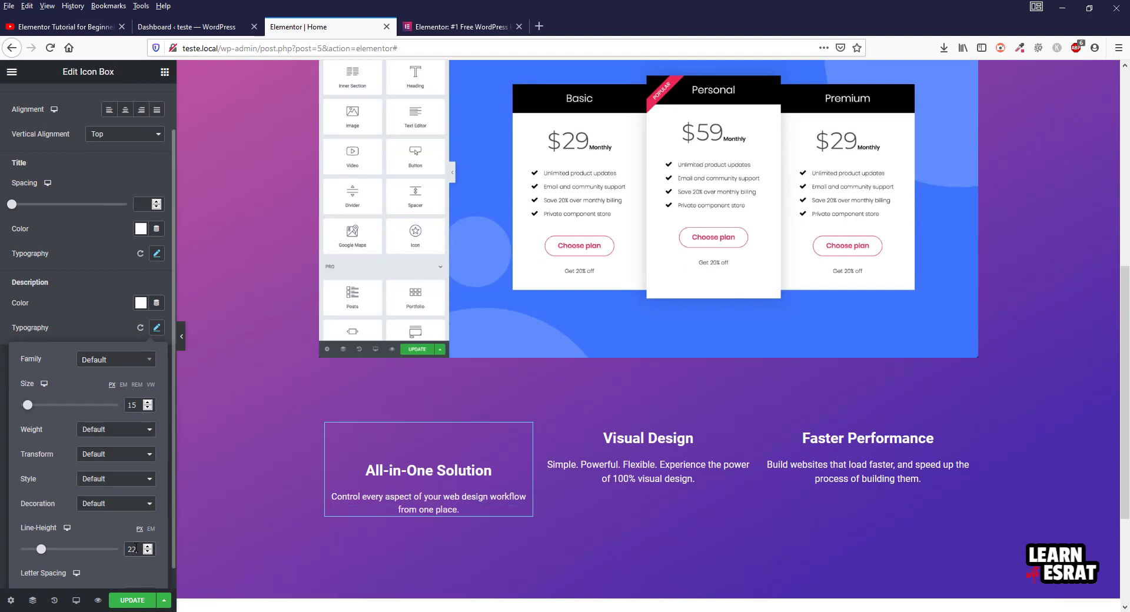
Lower the opacity of the All-in-One Solution description's white color to about 90 percent
click(145, 300)
drag(214, 469, 202, 469)
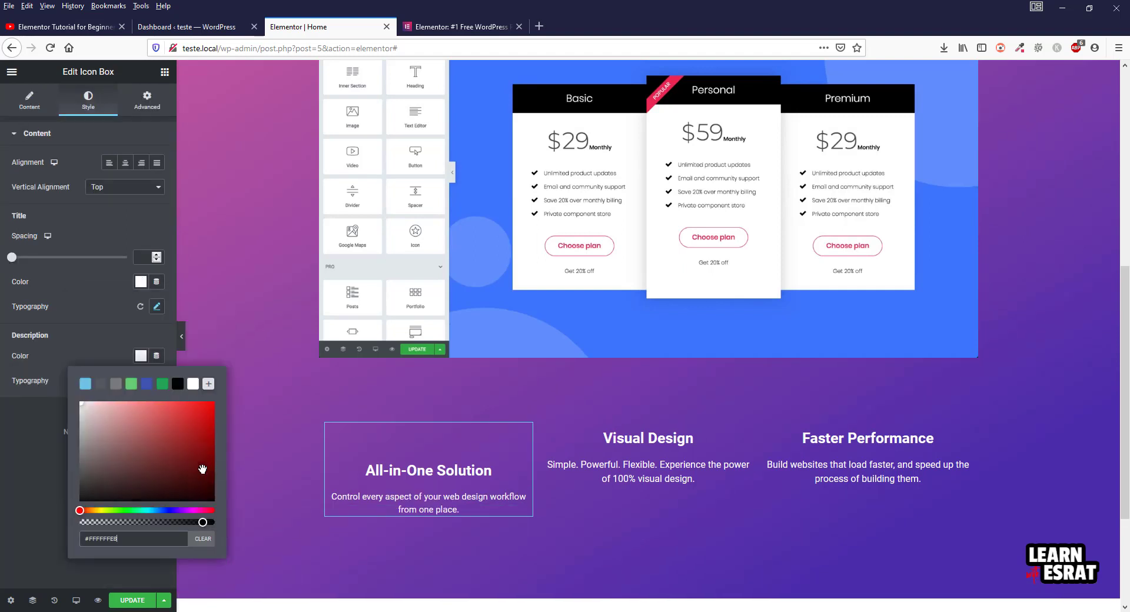
click(147, 338)
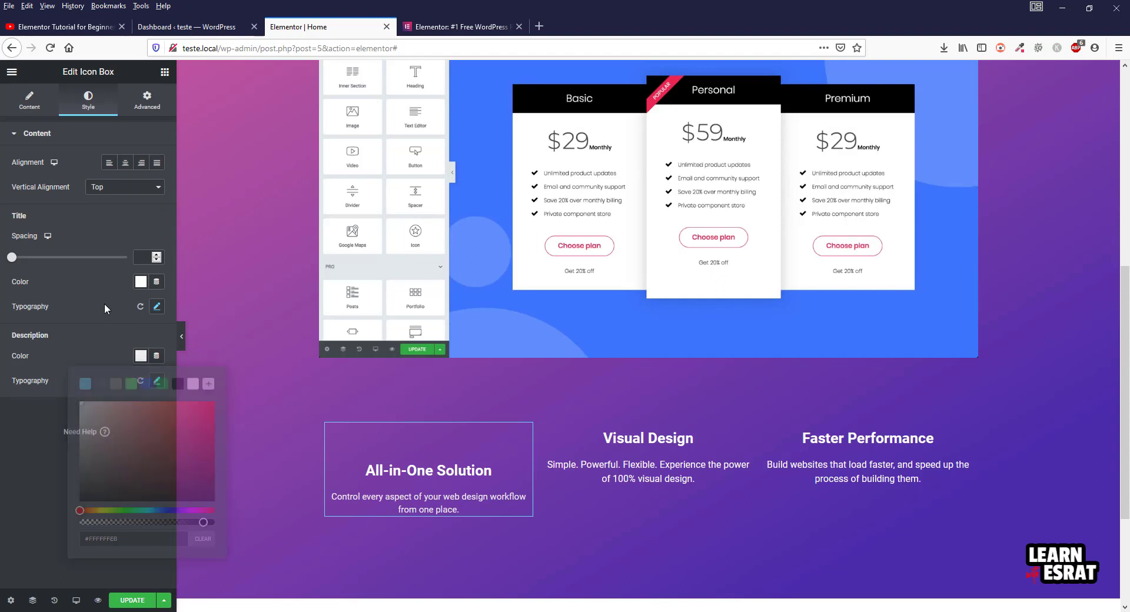
Copy the restyled All-in-One Solution icon box and paste its style onto the Visual Design box
right_click(527, 428)
click(570, 480)
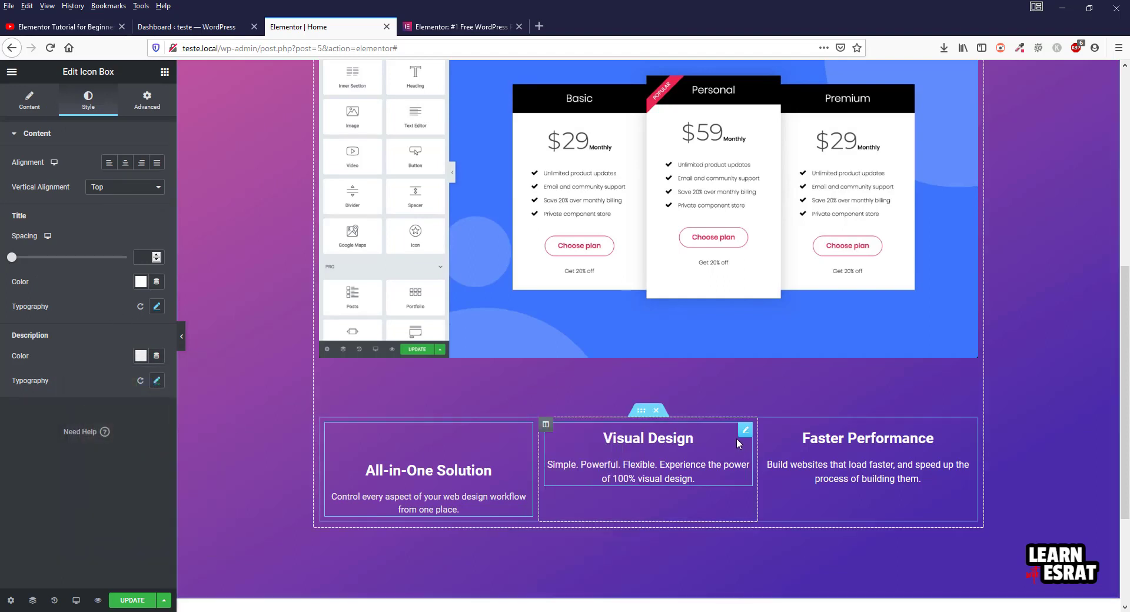
right_click(747, 431)
click(801, 513)
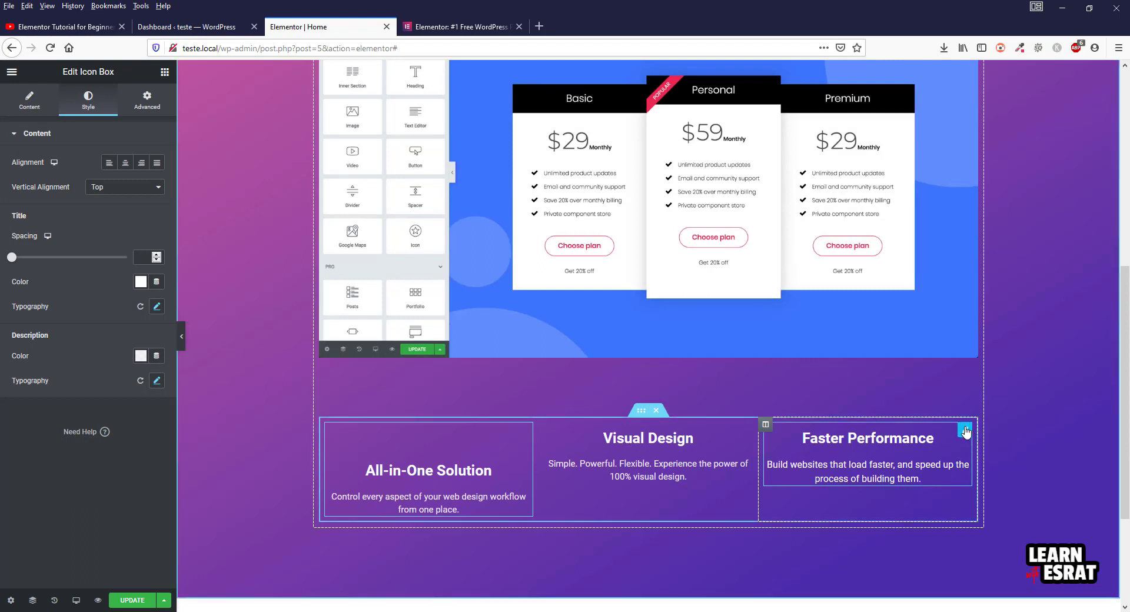
Paste the copied style onto the Faster Performance icon box and update the page
right_click(975, 467)
click(994, 507)
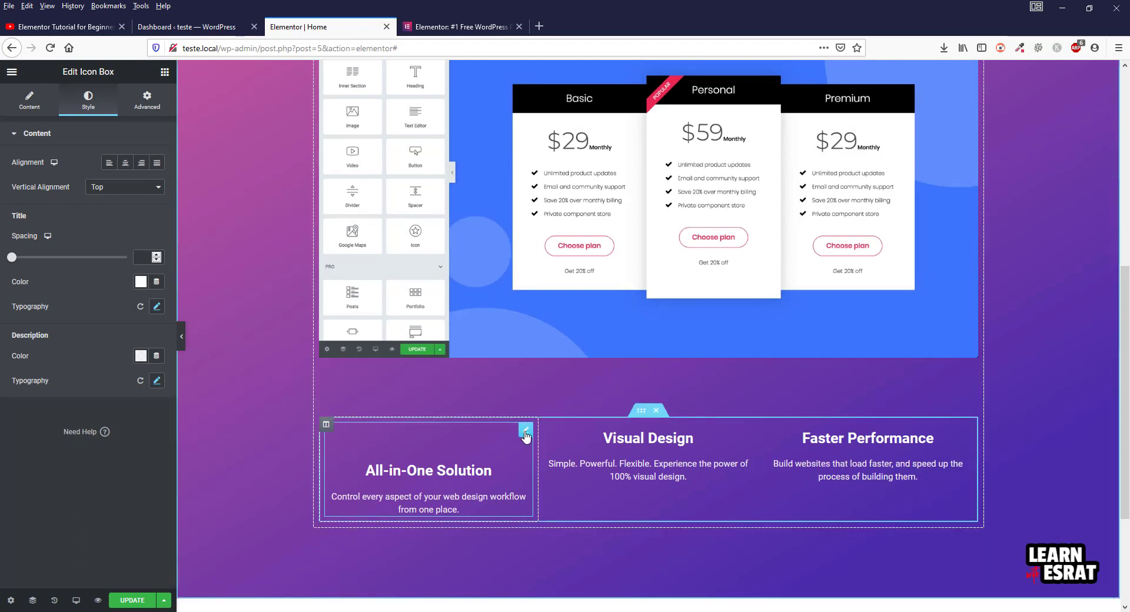
right_click(525, 432)
click(569, 518)
click(131, 600)
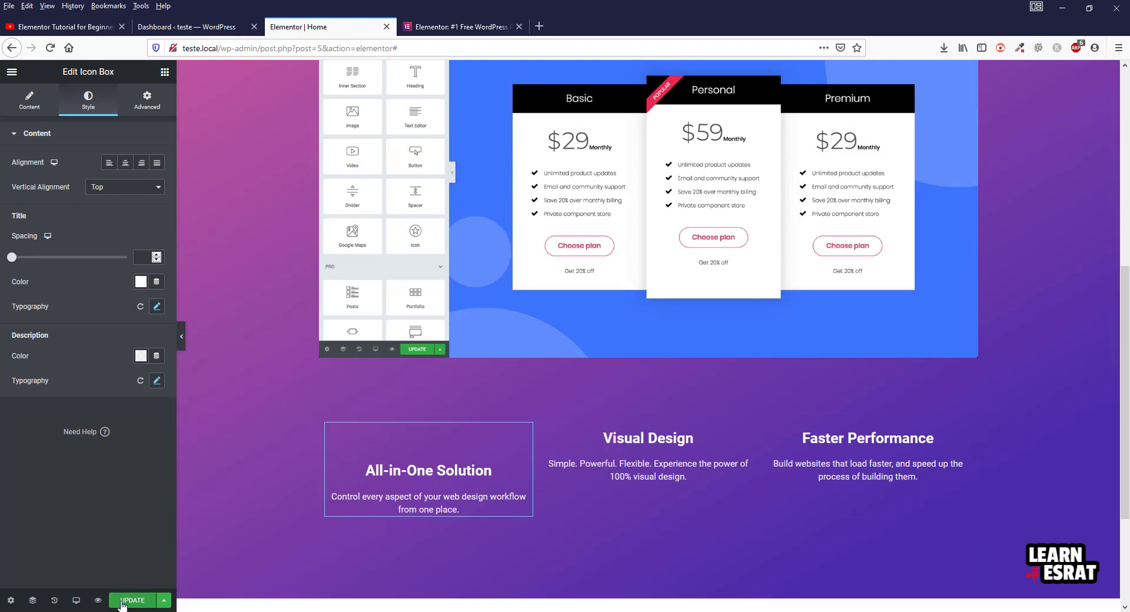
Compare the section's lower spacing with elementor.com, try a bottom padding of 100 px, settle on 70 px and update the page
scroll(257, 515, down, 2)
click(456, 27)
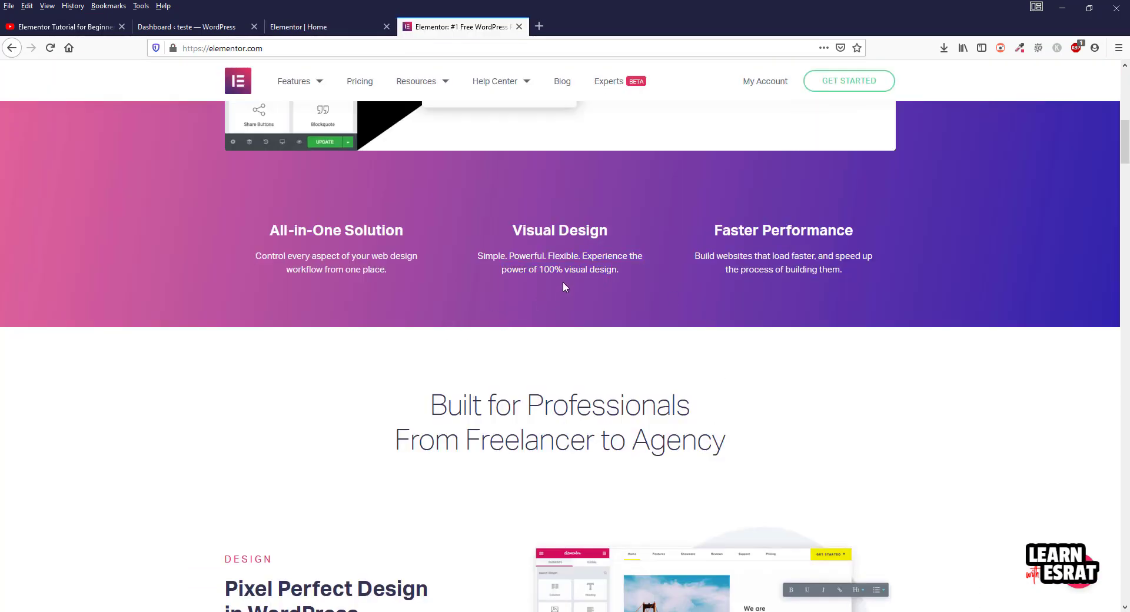
click(324, 27)
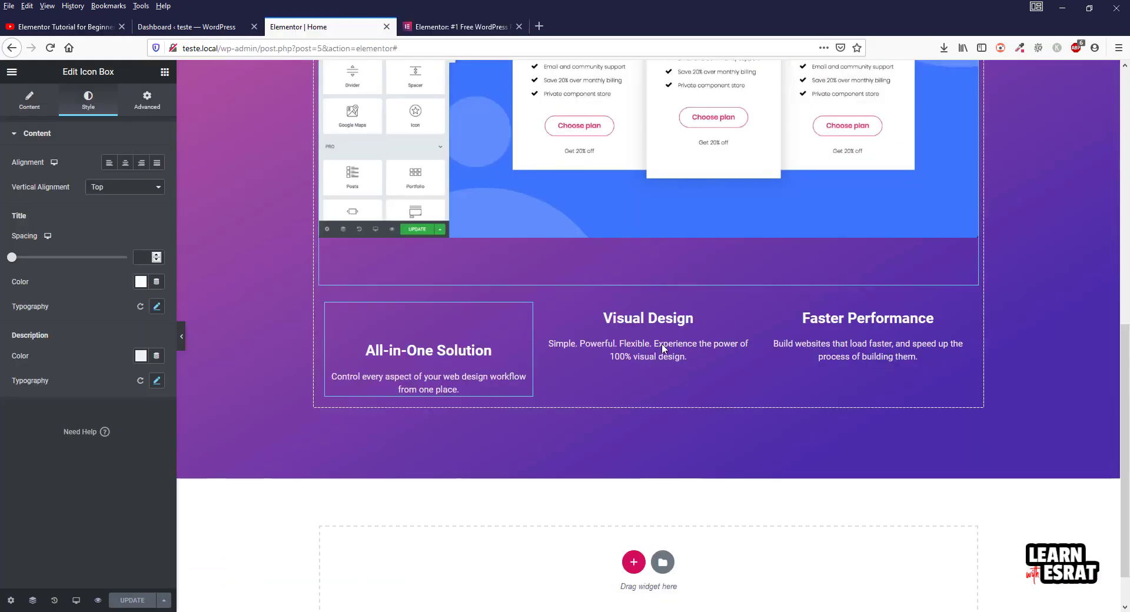
scroll(588, 329, up, 10)
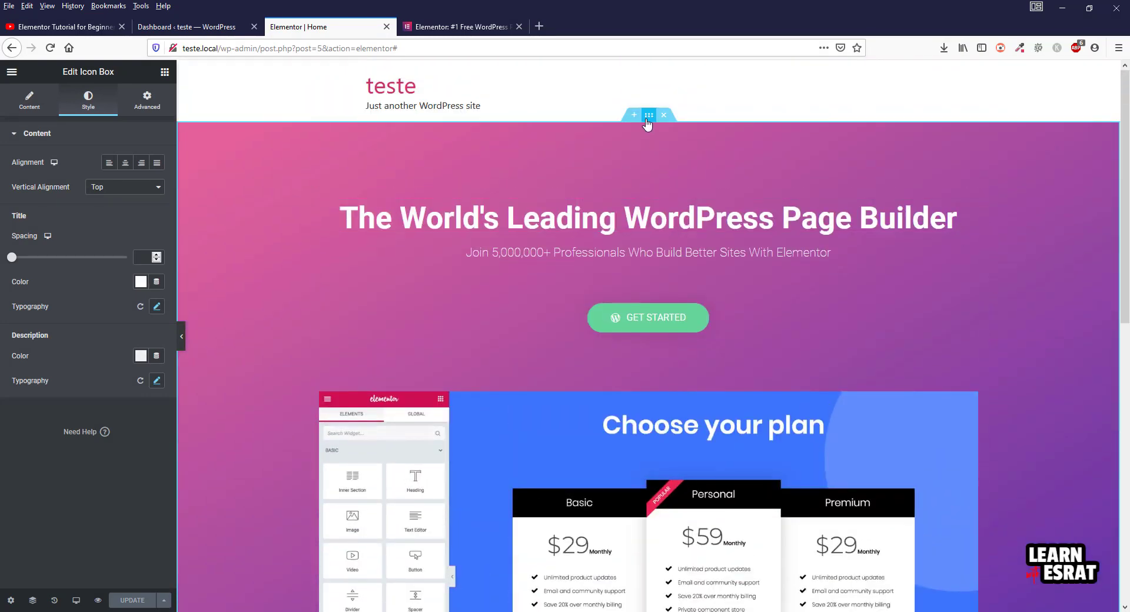
click(150, 101)
drag(91, 237, 81, 238)
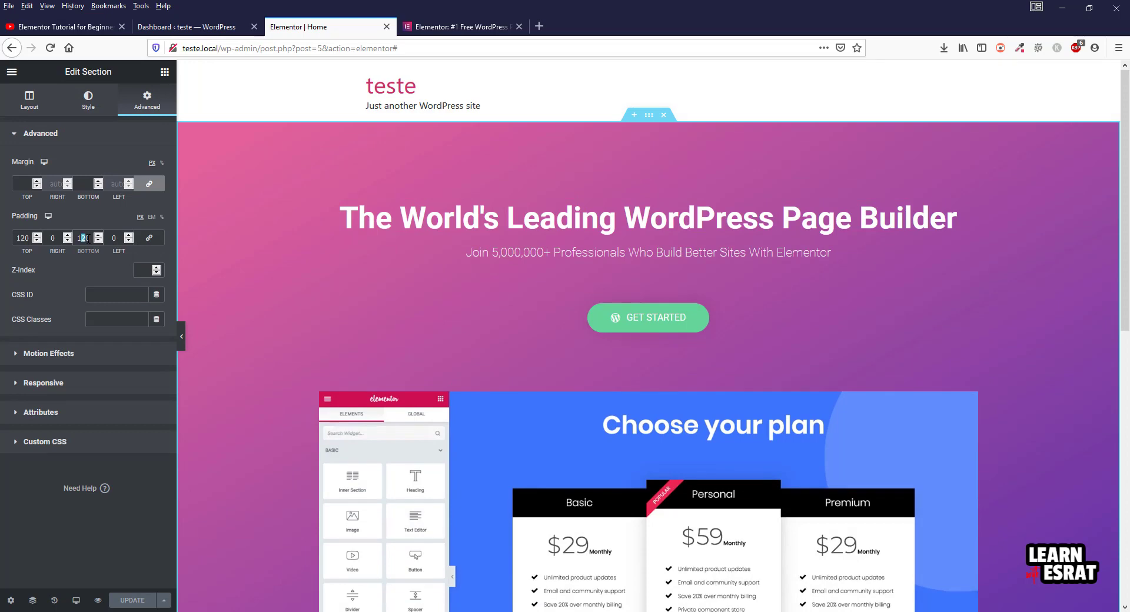
text(00)
scroll(976, 336, down, 2)
scroll(976, 336, down, 7)
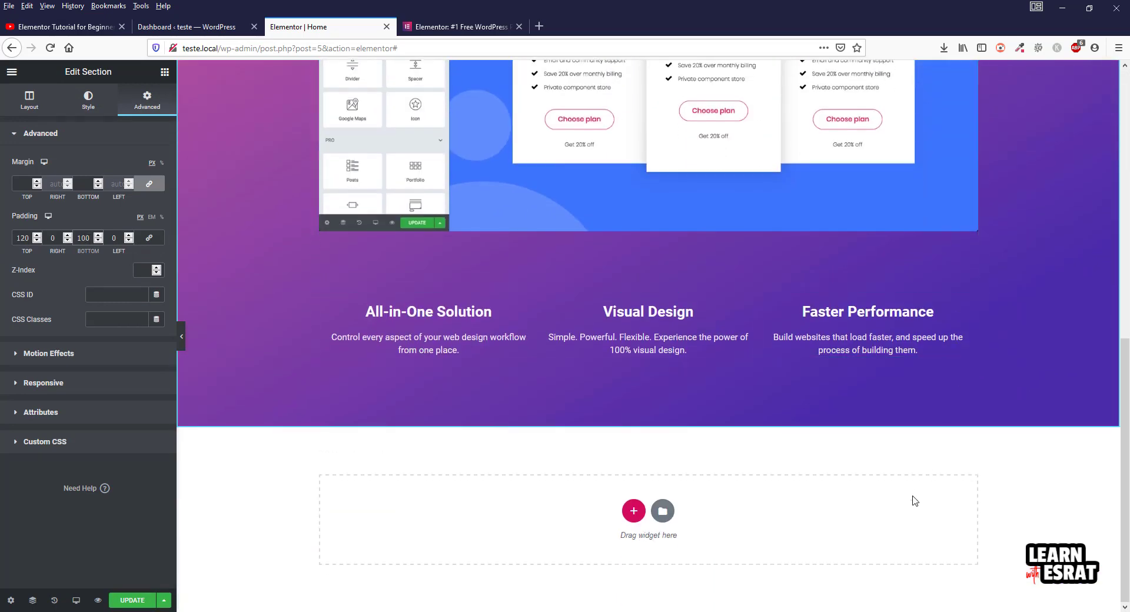
click(180, 336)
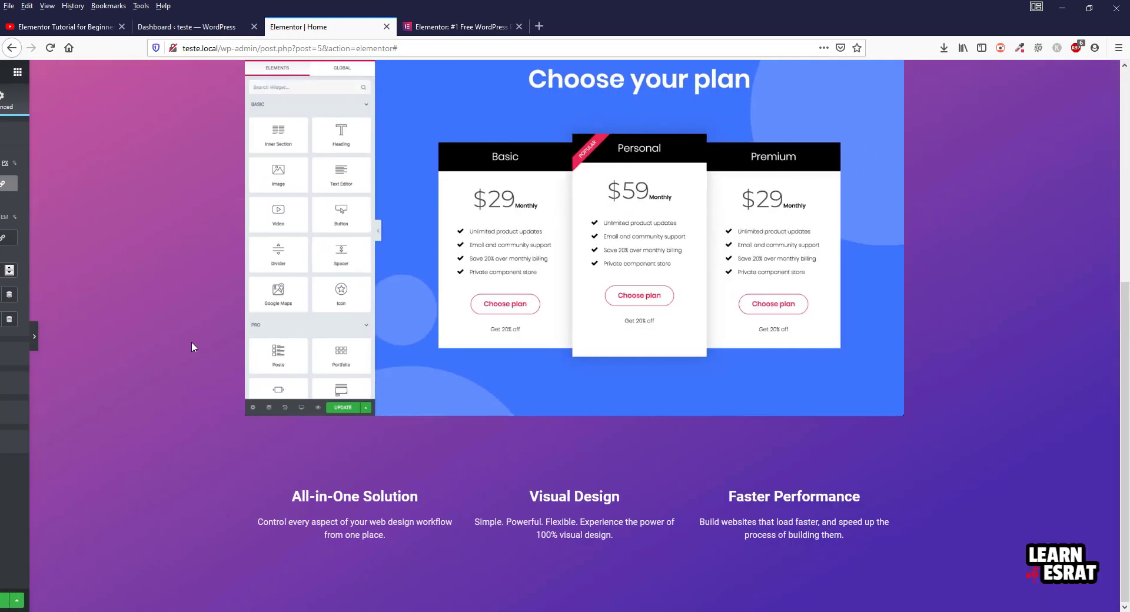
click(3, 335)
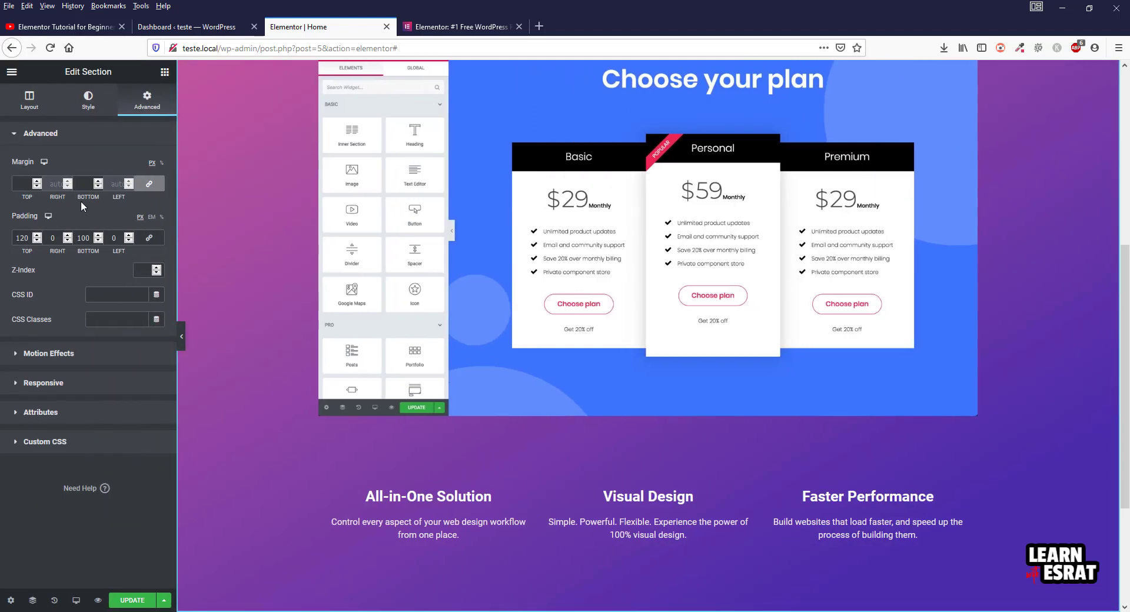
text(70)
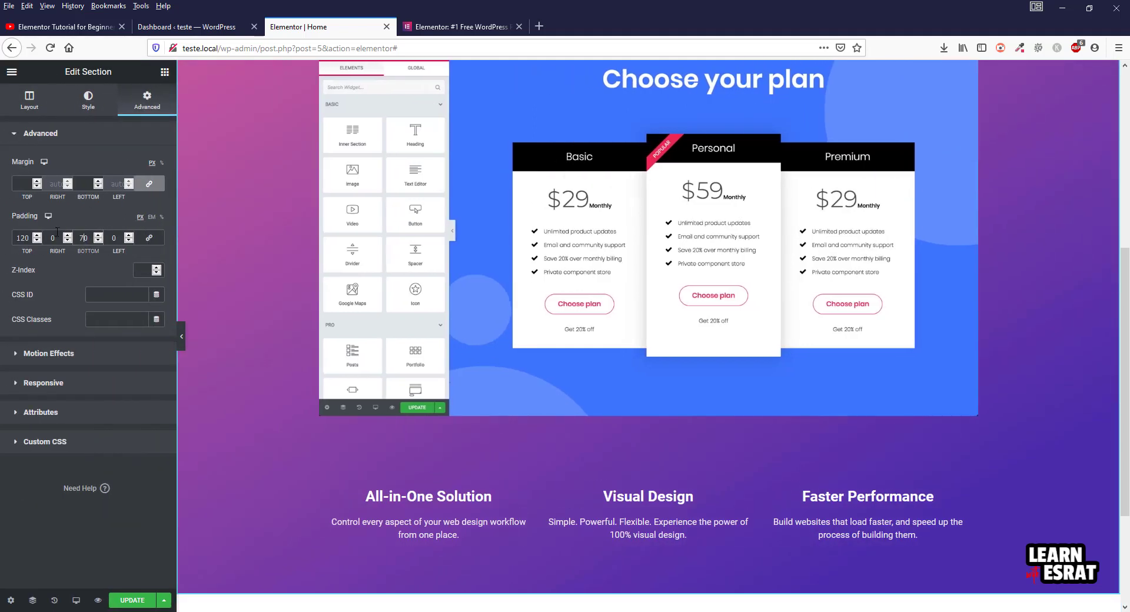
click(132, 600)
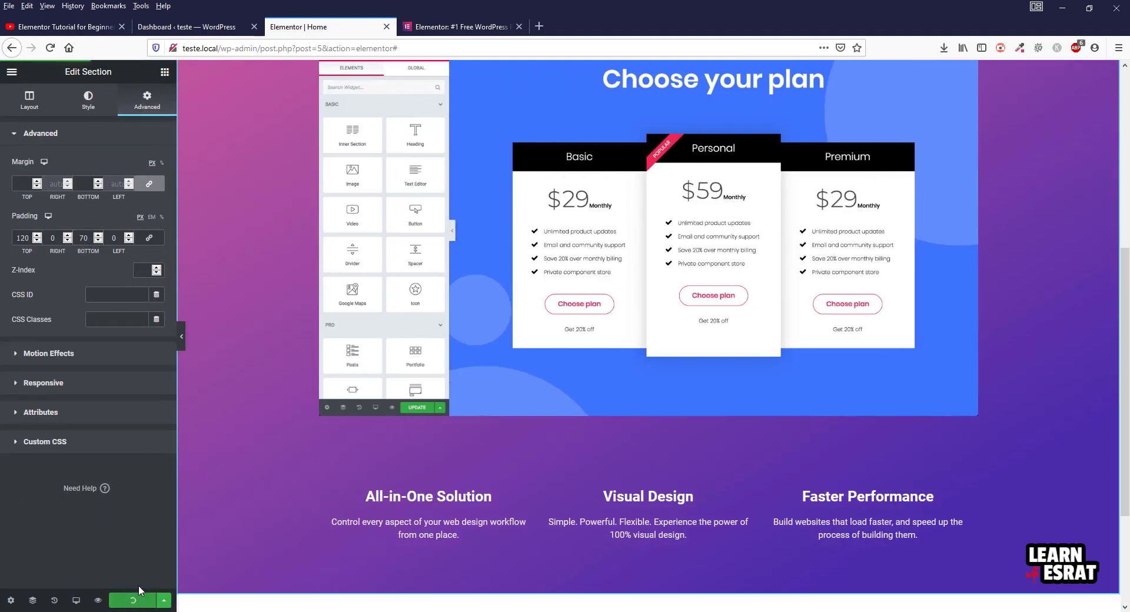
Compare the hero background with elementor.com and set the section's linear gradient angle to 110
scroll(552, 446, up, 6)
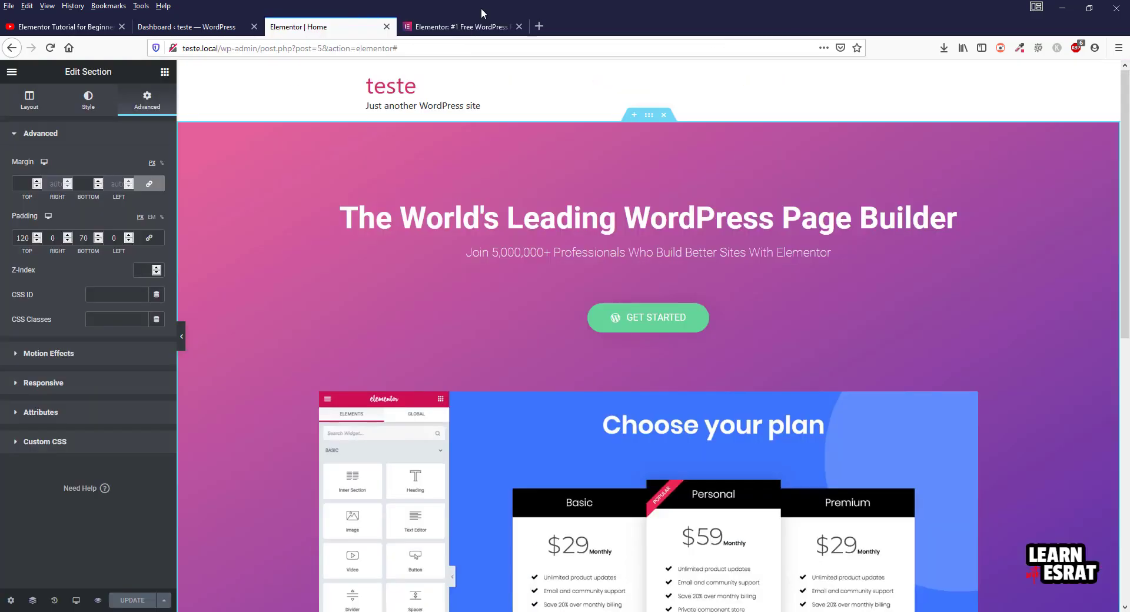
click(474, 27)
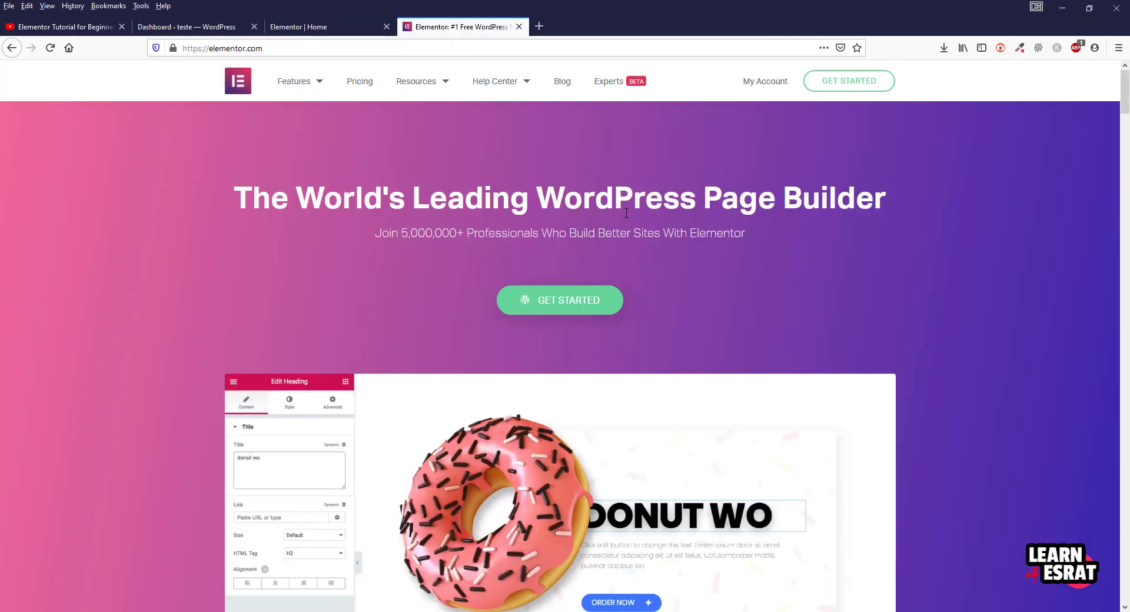
click(327, 29)
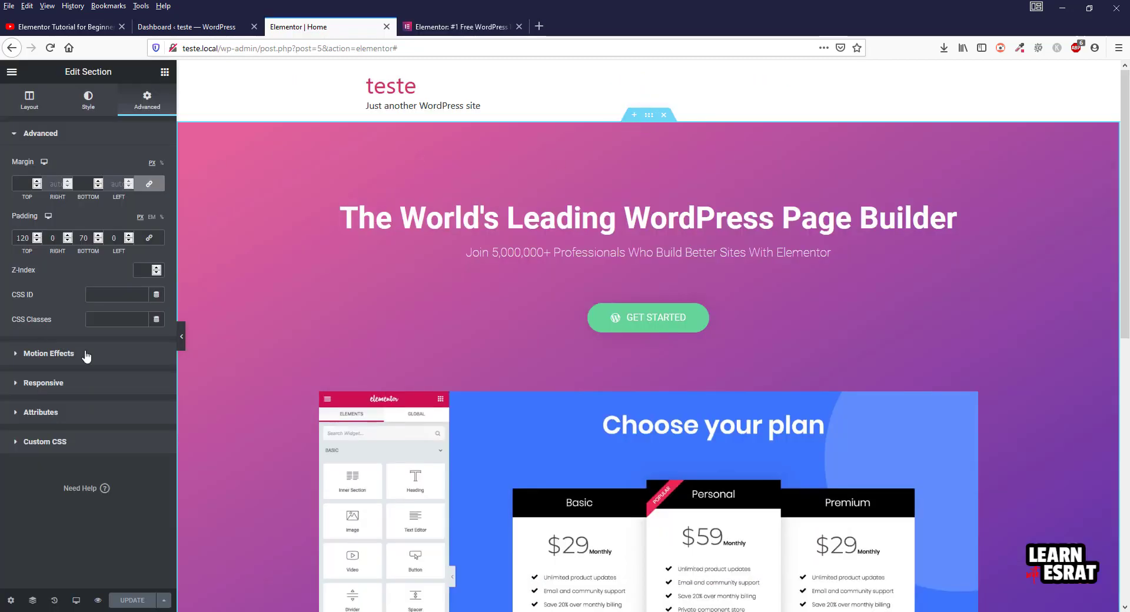
click(88, 100)
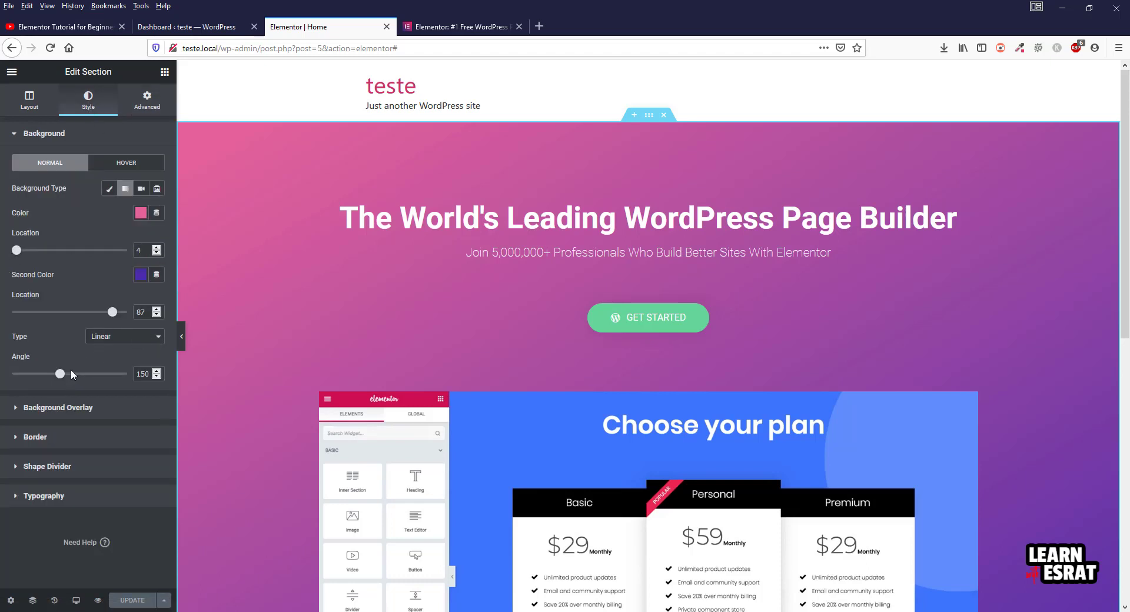
drag(62, 377, 50, 375)
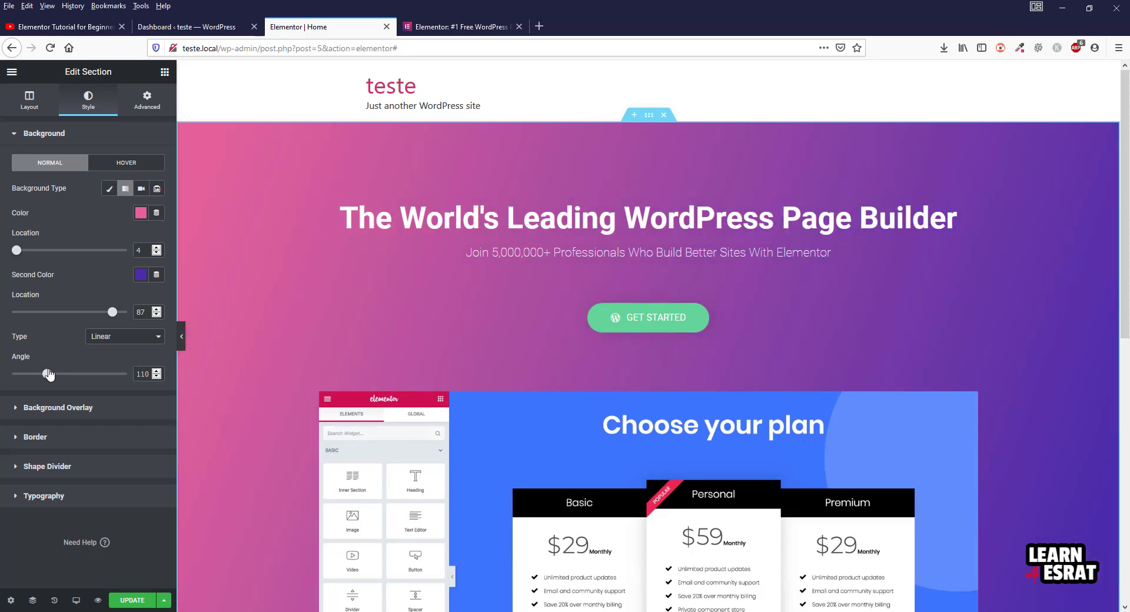
Check the gradient against elementor.com again, set the first color's location to 0 and update the page
click(447, 26)
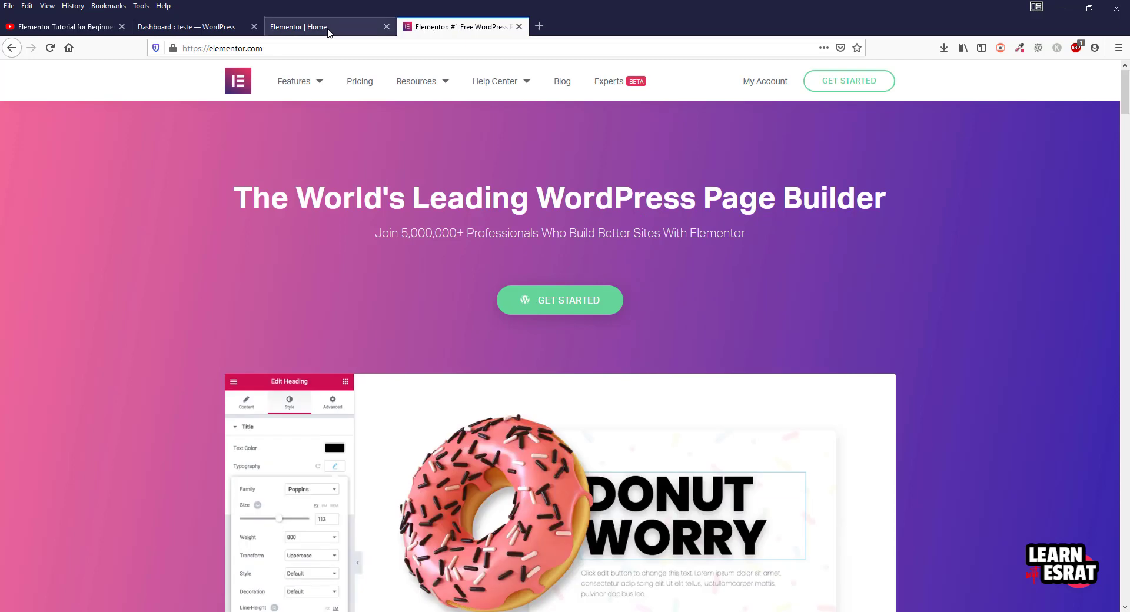
click(328, 30)
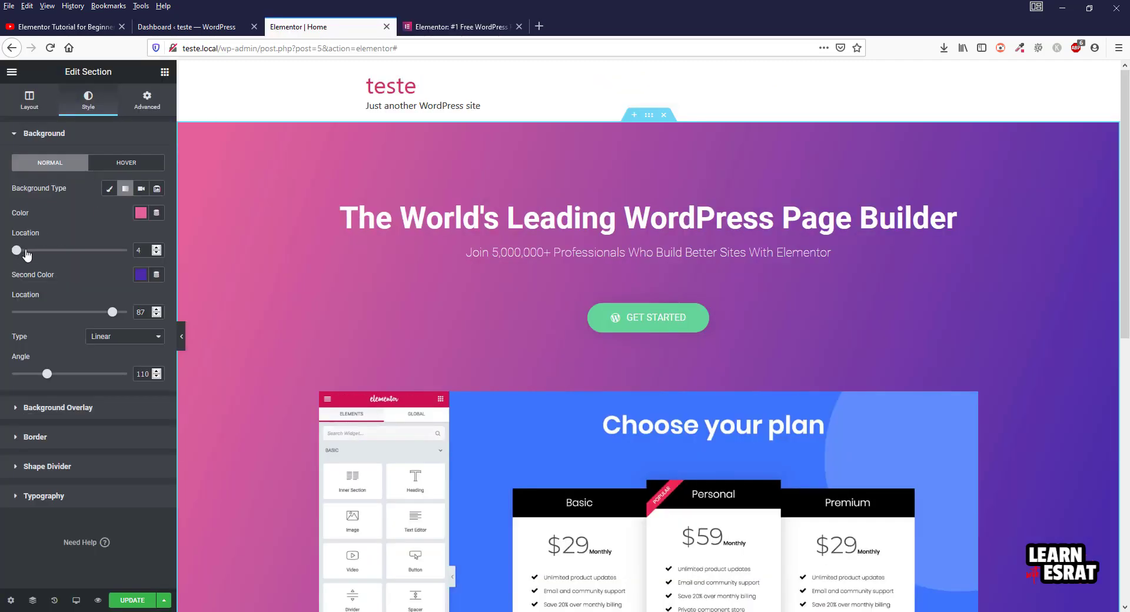
drag(25, 251, 1, 254)
click(469, 24)
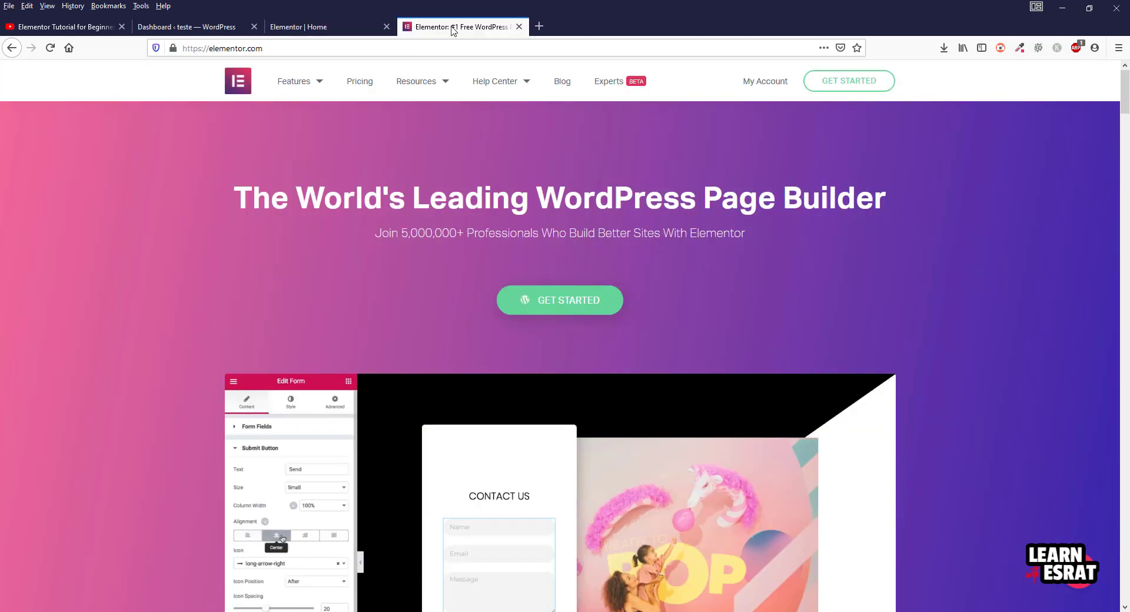
click(323, 23)
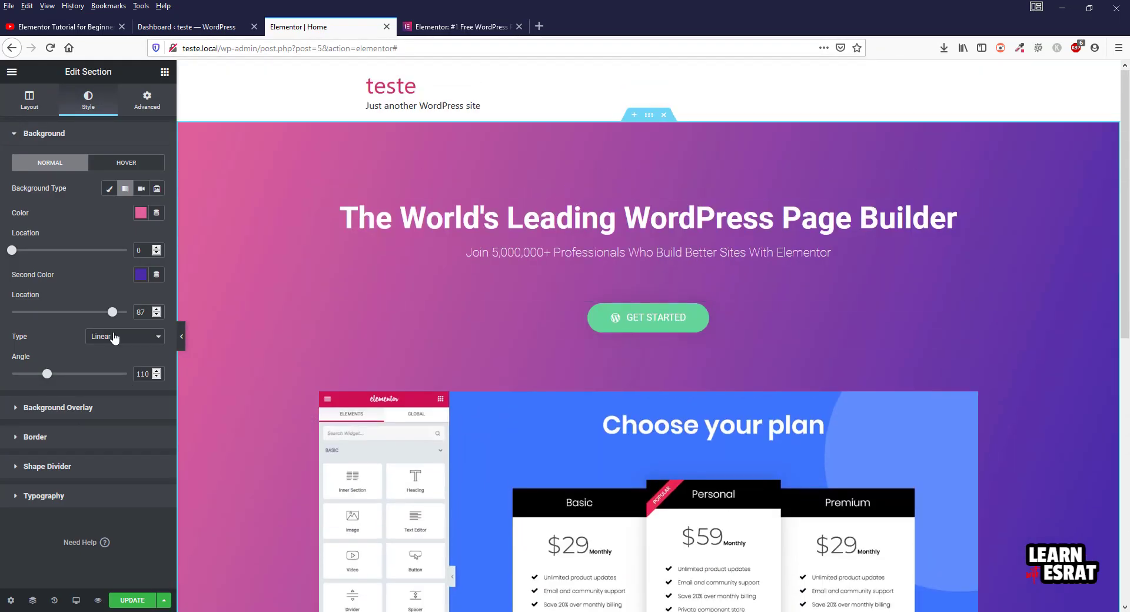
click(117, 603)
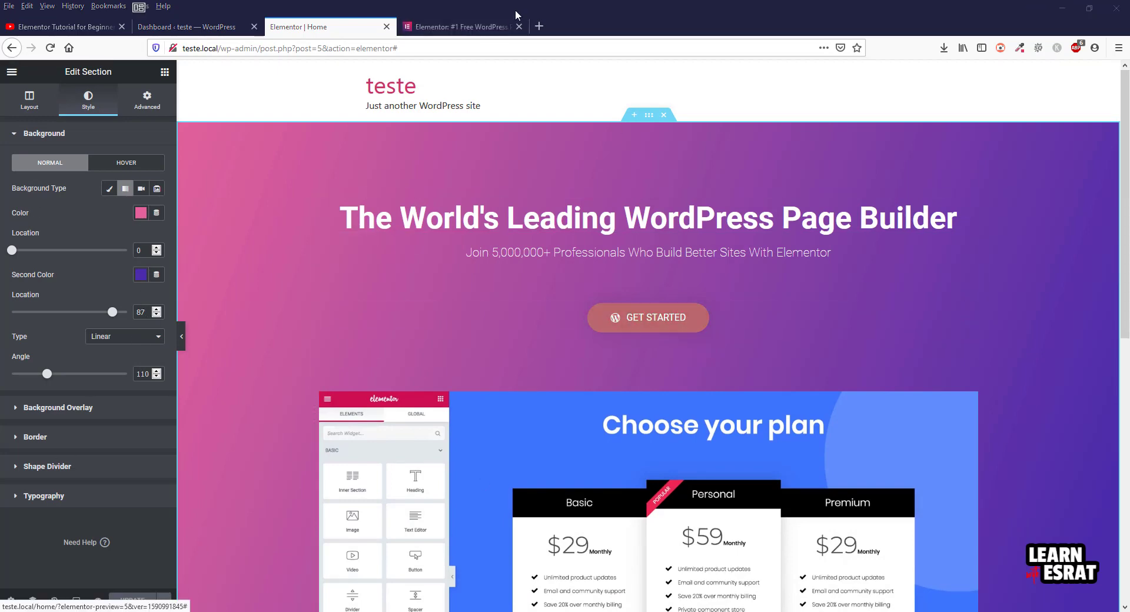
Examine the elementor.com homepage layout from the hero through the Design, Marketing and Development blocks
click(462, 27)
scroll(436, 390, down, 10)
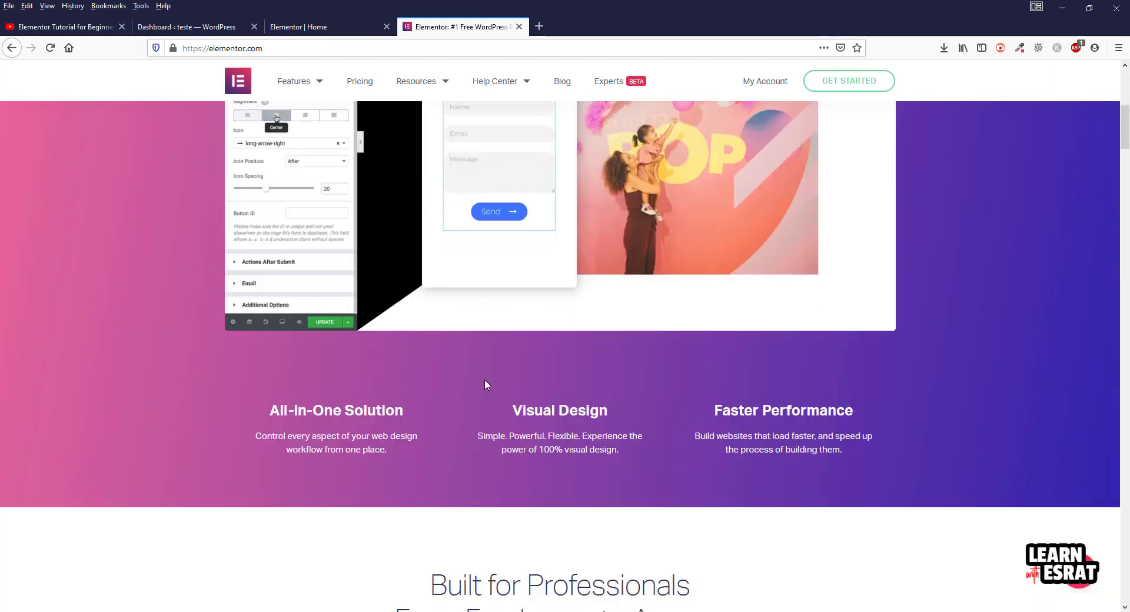
scroll(486, 386, up, 6)
scroll(488, 390, up, 5)
scroll(455, 362, down, 8)
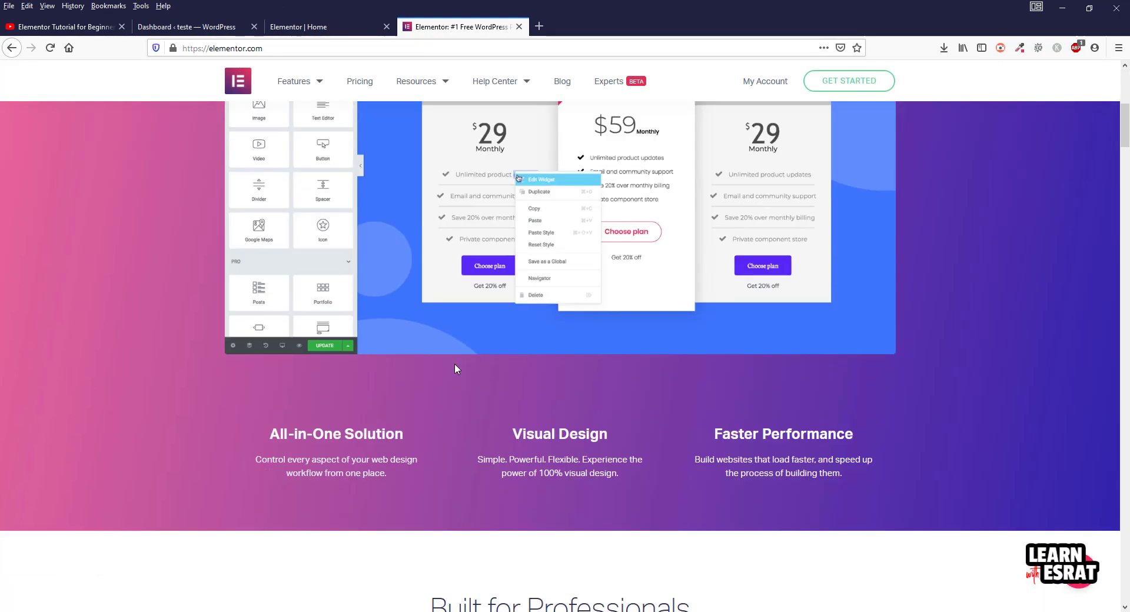
scroll(470, 379, down, 5)
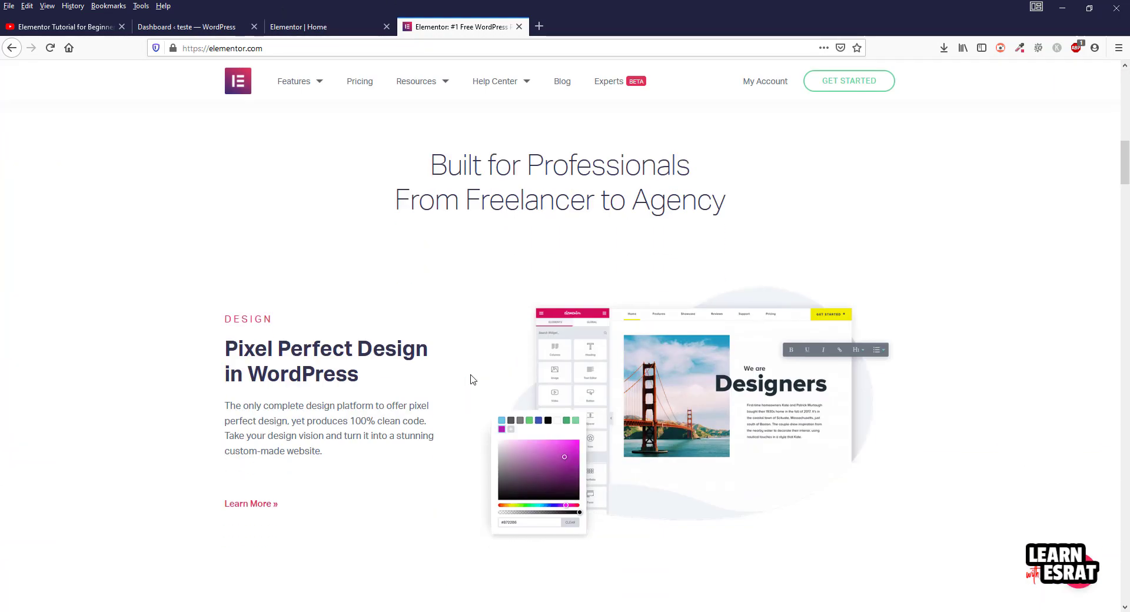
scroll(471, 378, down, 4)
scroll(479, 378, up, 4)
scroll(468, 342, down, 5)
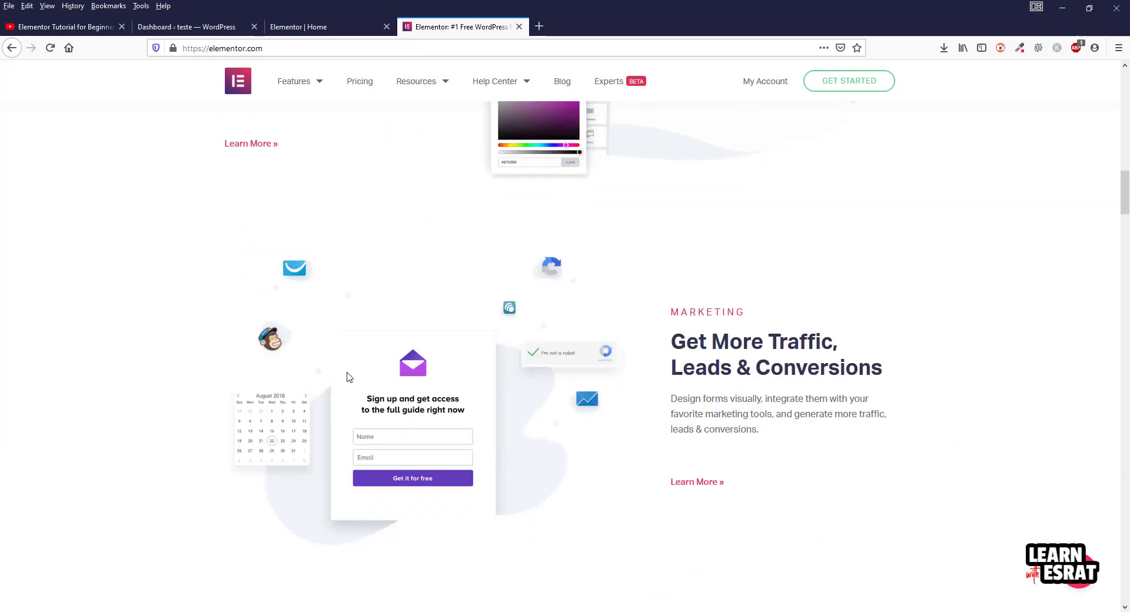
scroll(684, 431, down, 6)
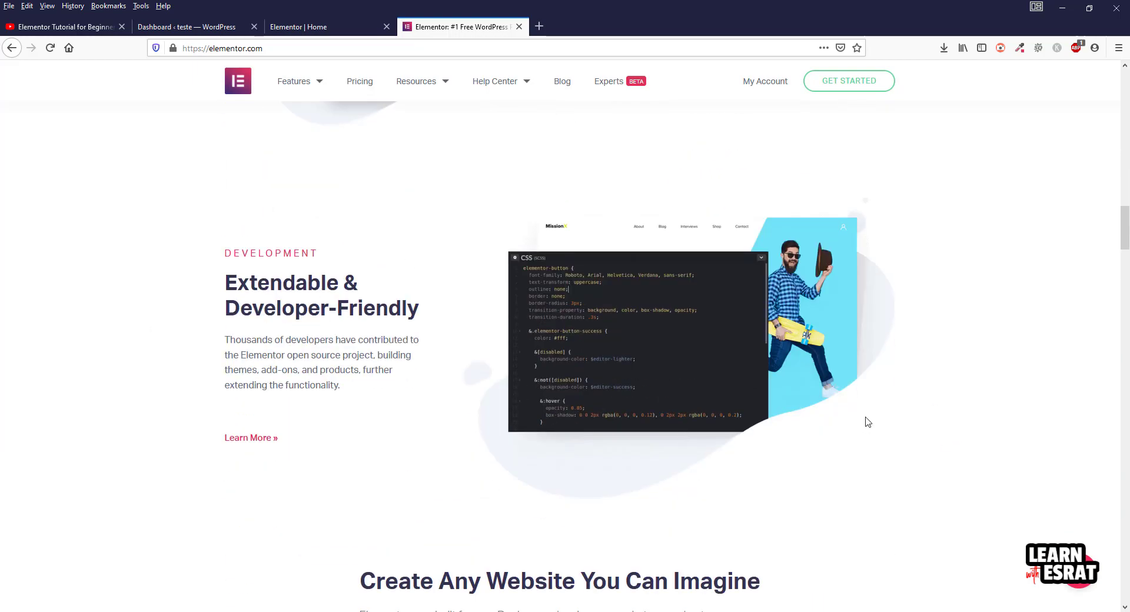
scroll(866, 421, up, 14)
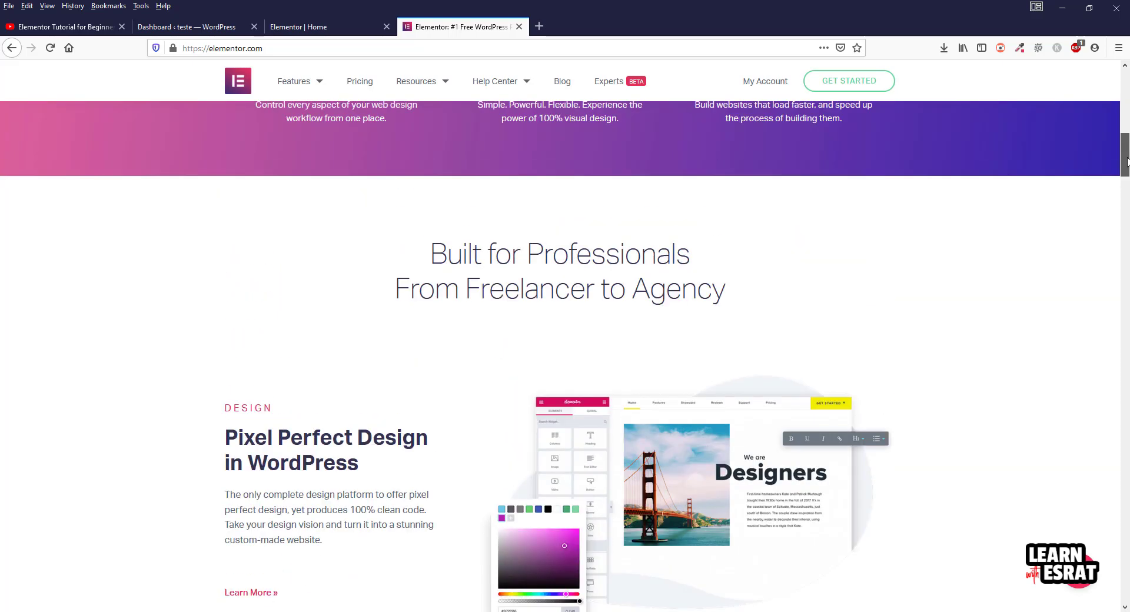
Add a new single-column section below the hero section on the Elementor page
click(304, 23)
scroll(701, 297, down, 7)
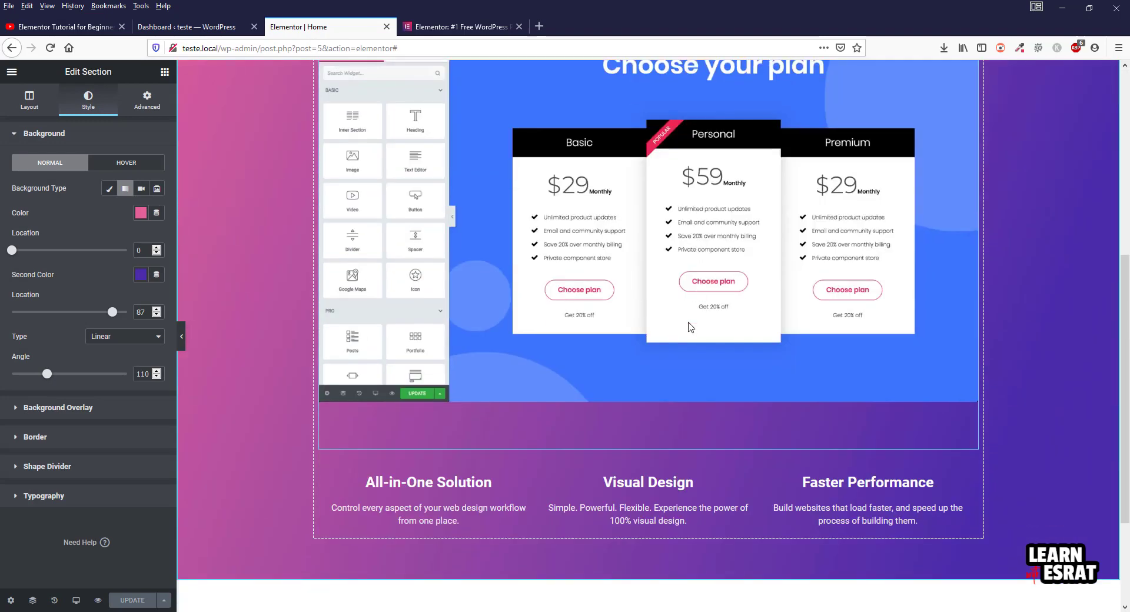
scroll(620, 496, down, 1)
click(634, 510)
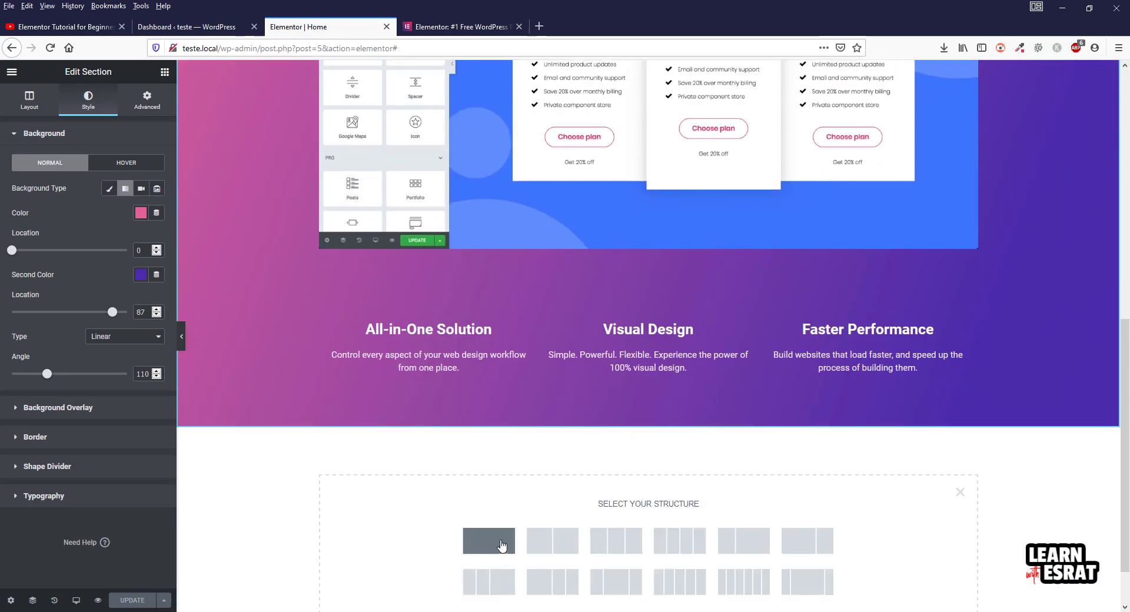
click(494, 547)
scroll(623, 424, down, 1)
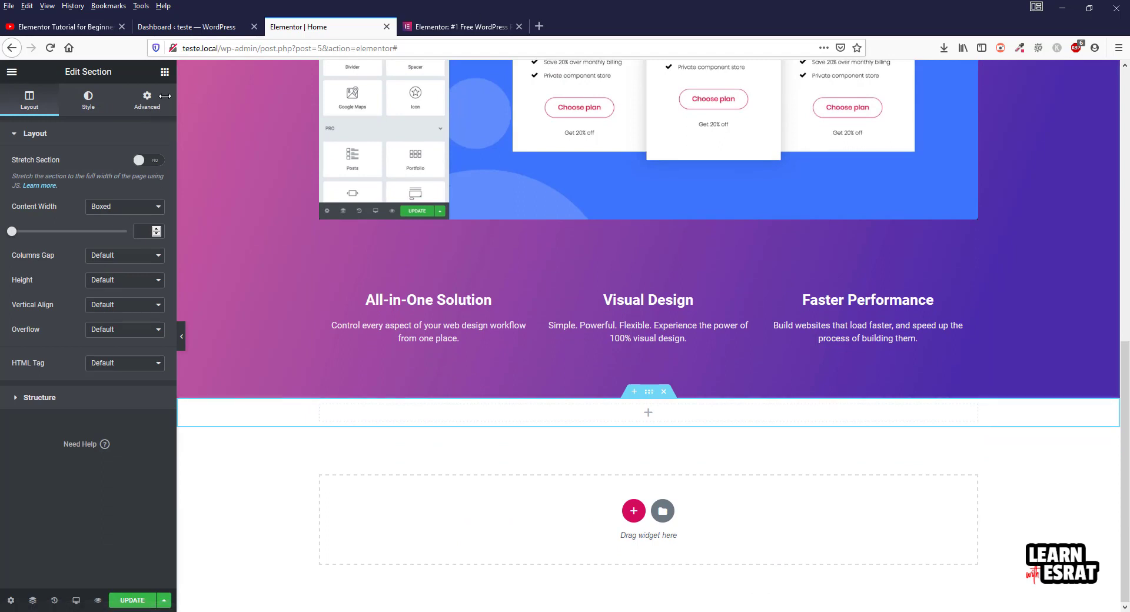
Set the new section's padding to 100 px top and bottom with 0 px on both sides
click(145, 108)
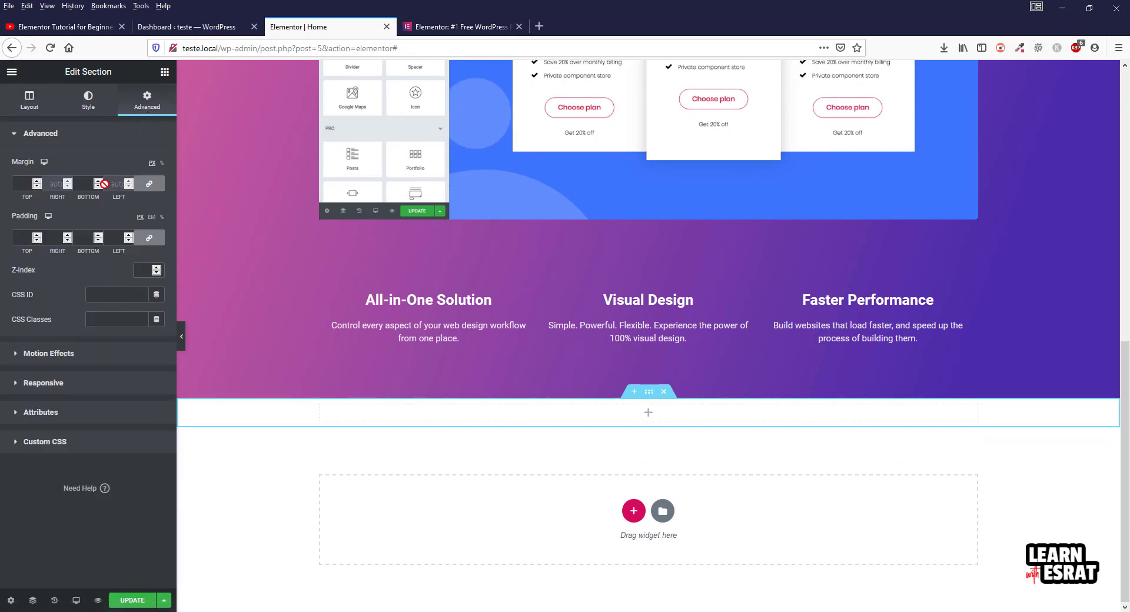
click(22, 237)
text(100)
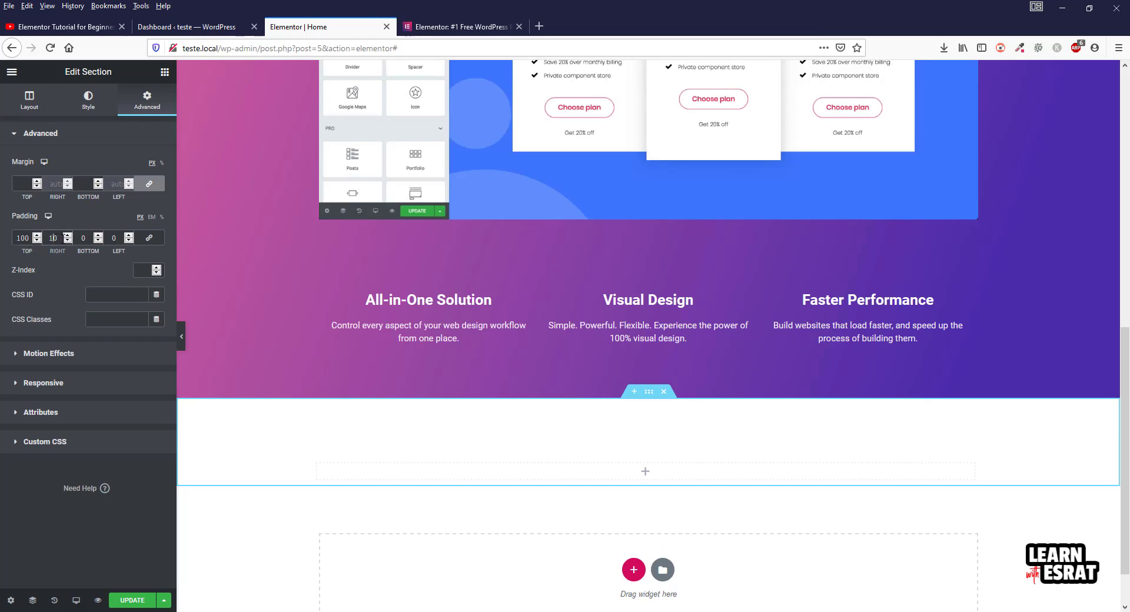
key(BackSpace)
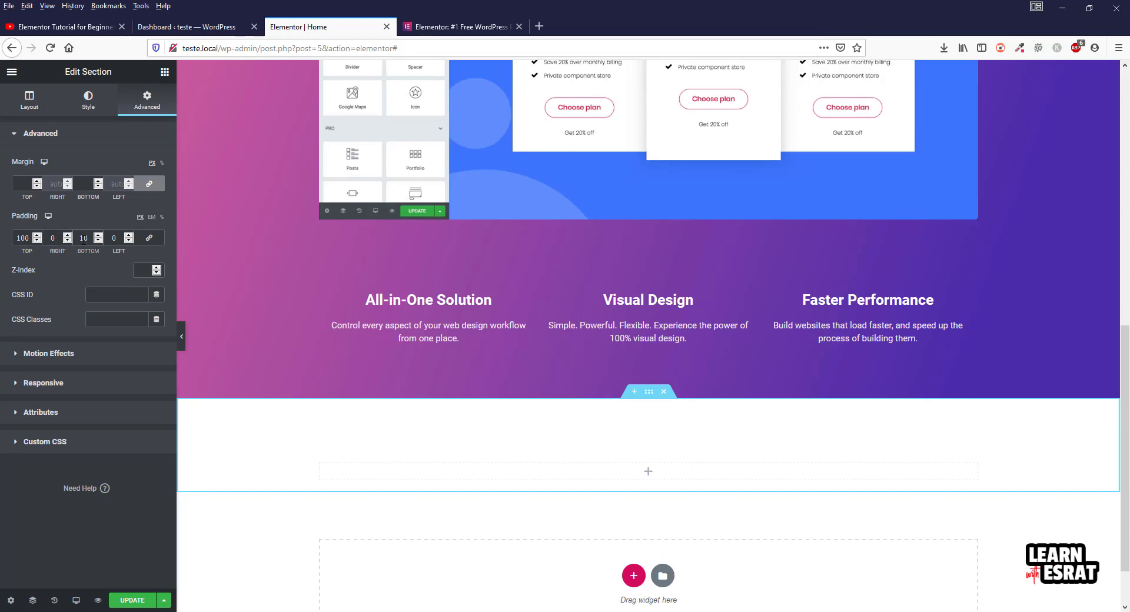
text(1)
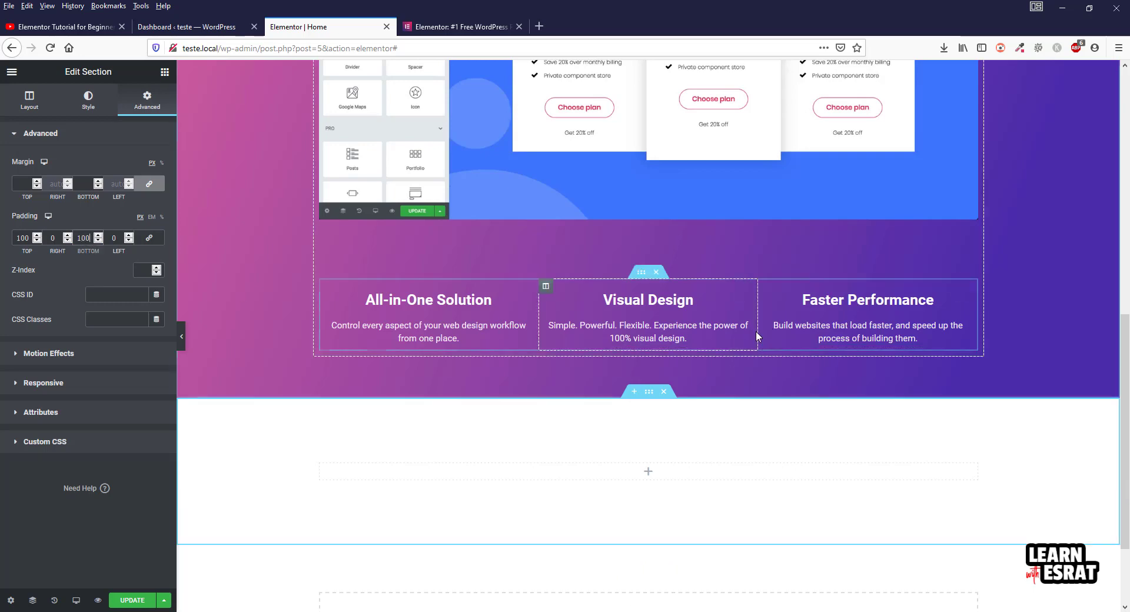
Copy the heading text "Built for Professionals From Freelancer to Agency" from the elementor.com page
scroll(706, 330, down, 2)
click(462, 27)
drag(428, 254, 761, 289)
key(ctrl+c)
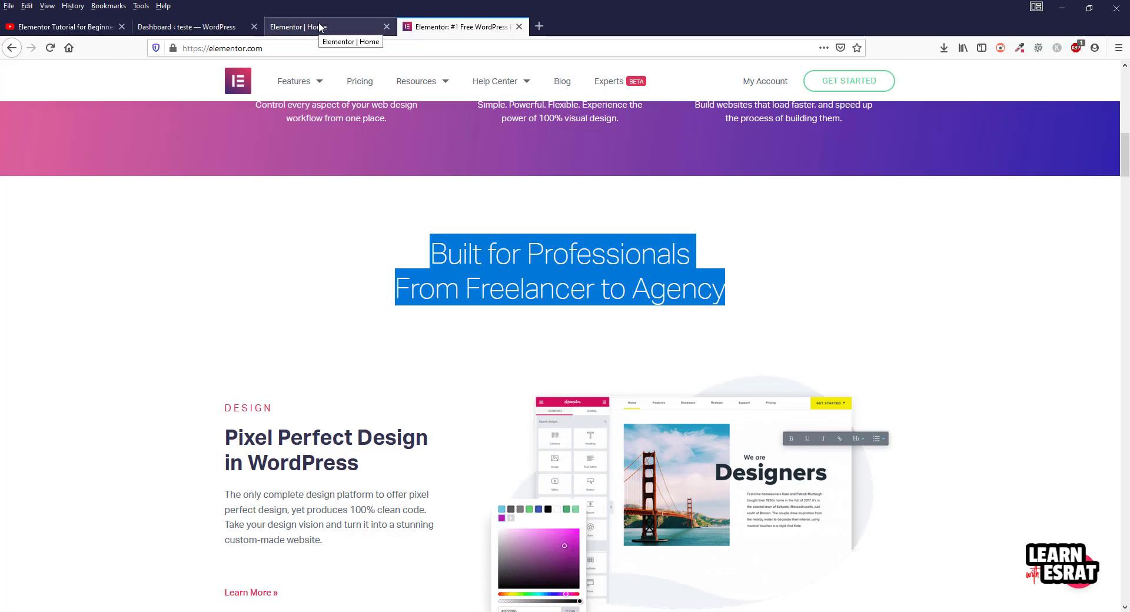
Back in the Elementor editor, add a centered Heading to the new section with the copied text "Built for Professionals From Freelancer to Agency"
click(322, 27)
click(165, 71)
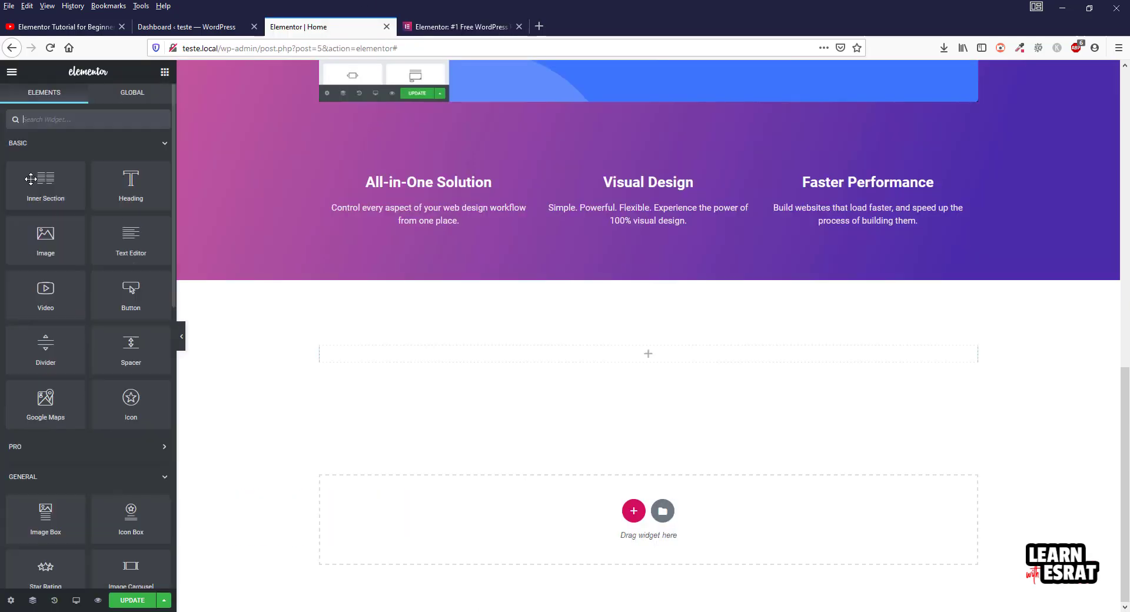
drag(125, 194, 648, 353)
triple_click(119, 182)
key(ctrl+v)
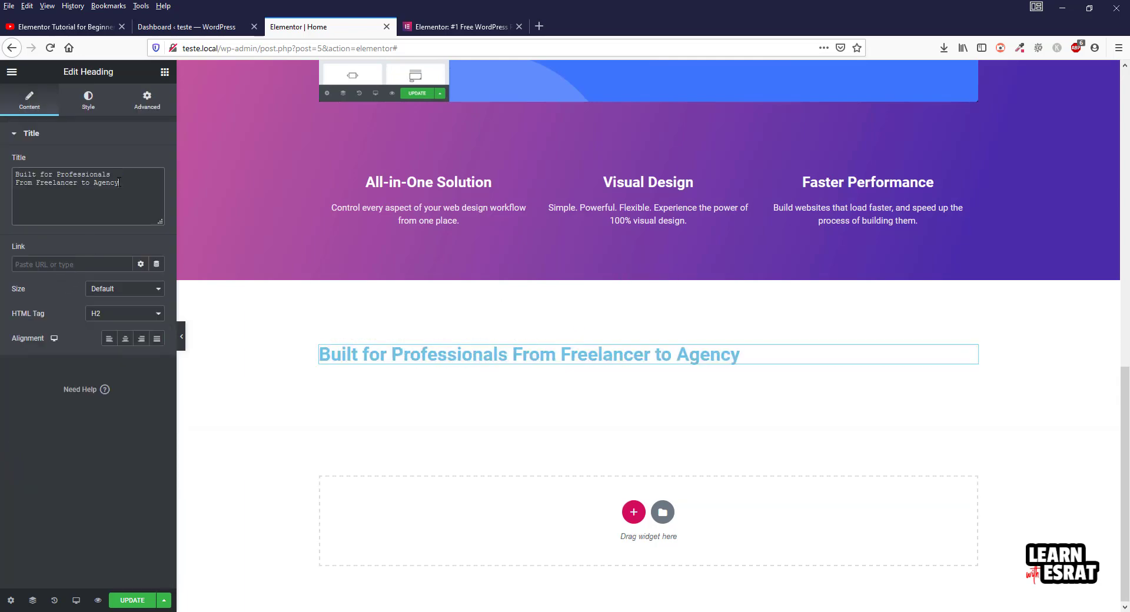
click(125, 340)
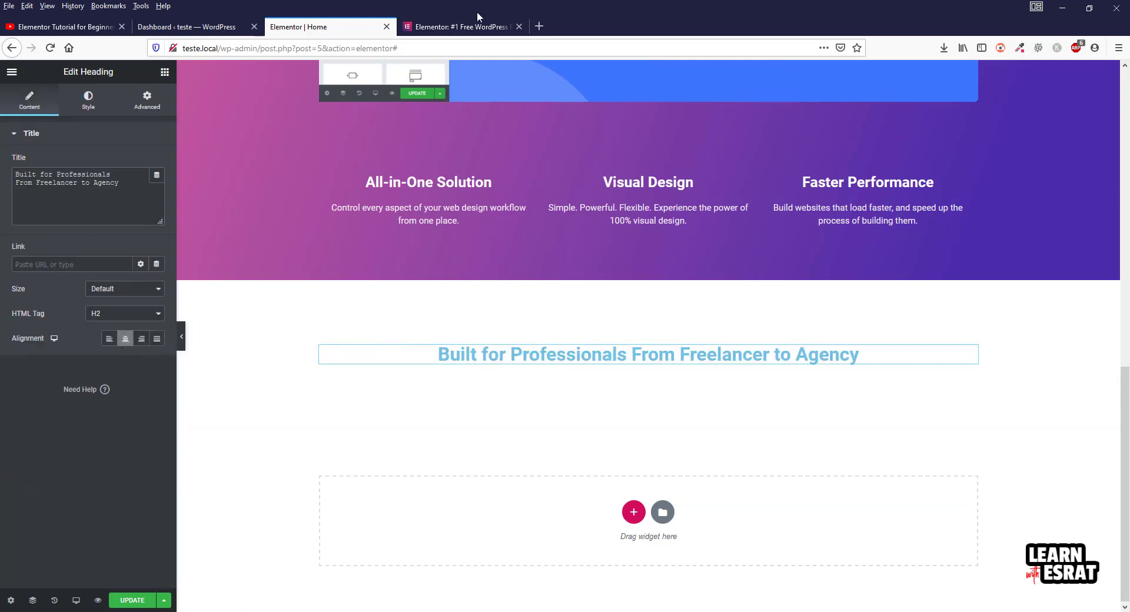
Insert a <br> tag before "From Freelancer to Agency" in the heading title, matching the line break on elementor.com
click(462, 27)
click(614, 290)
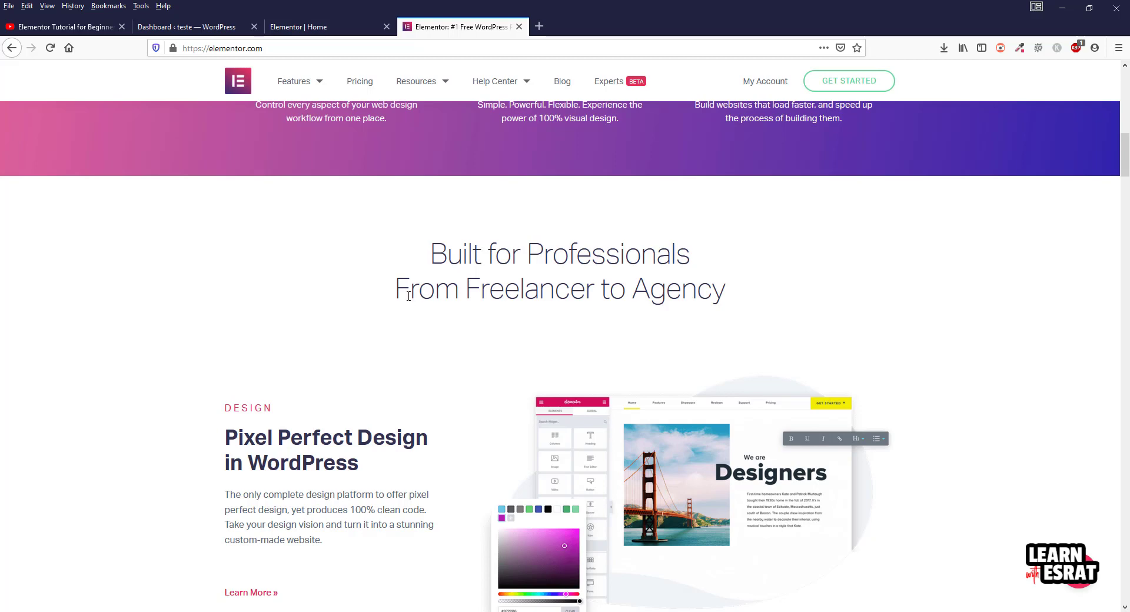
drag(393, 289, 785, 294)
click(500, 299)
drag(403, 286, 761, 289)
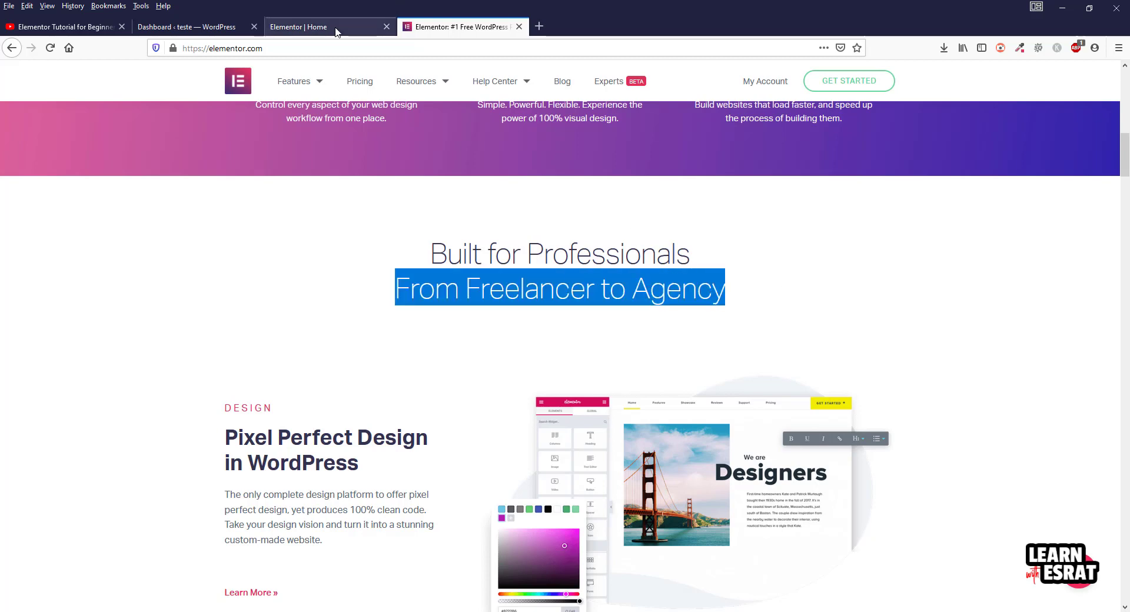
click(312, 27)
click(16, 184)
text(<br>From Freelancer to Agency)
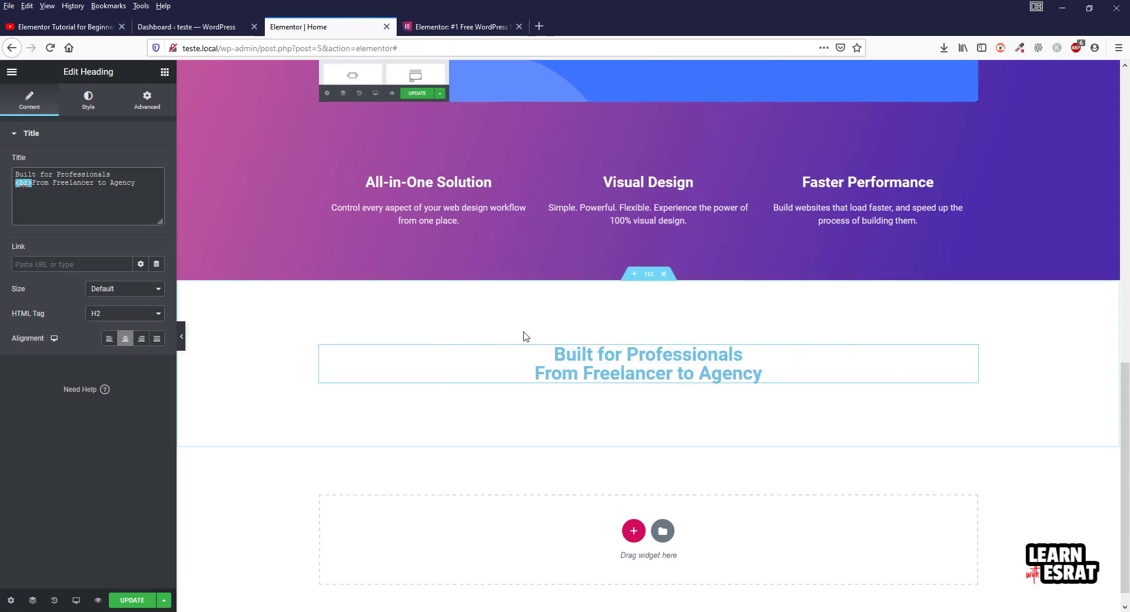
Inspect the "Built for Professionals" heading on elementor.com for its font size, weight and letter spacing
click(438, 27)
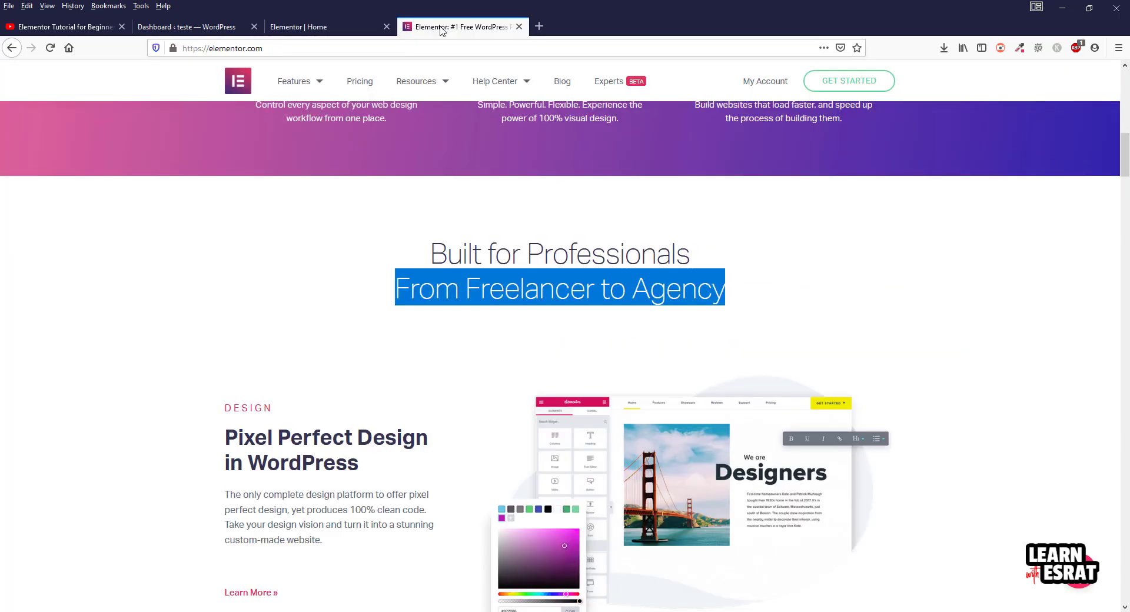
click(546, 242)
right_click(545, 245)
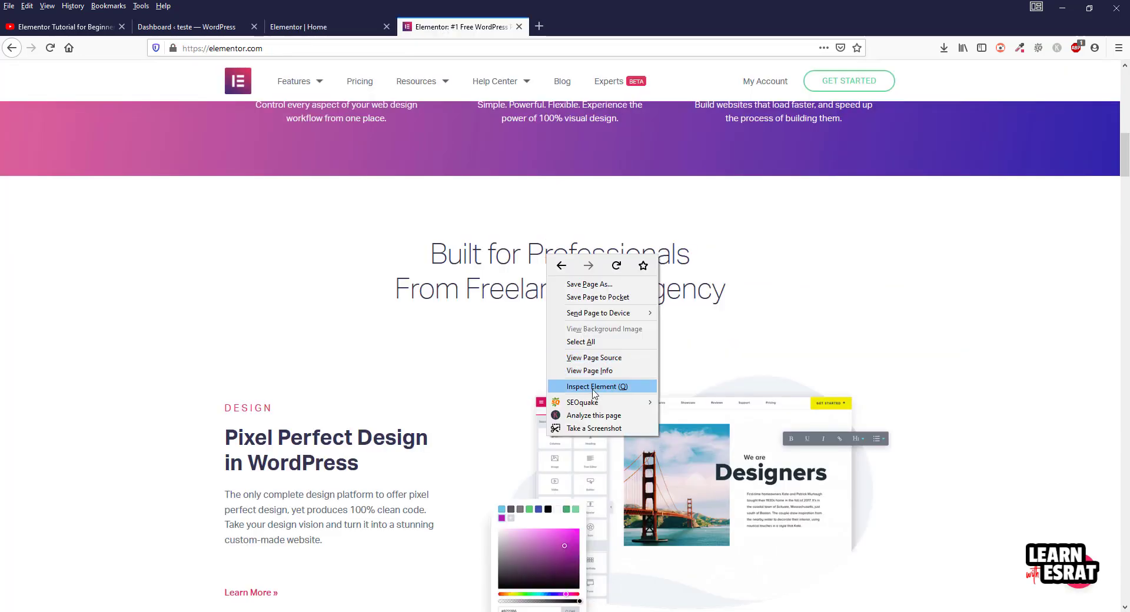
click(588, 386)
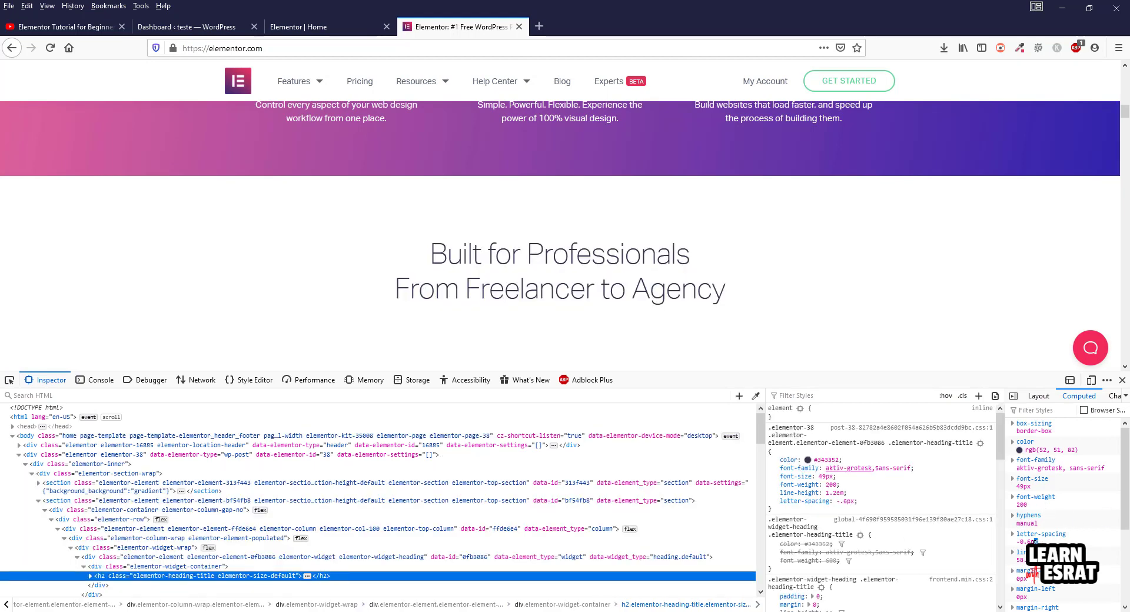
click(1122, 380)
In the Elementor editor, set the heading's font size to 49 px and its weight to 200
click(359, 24)
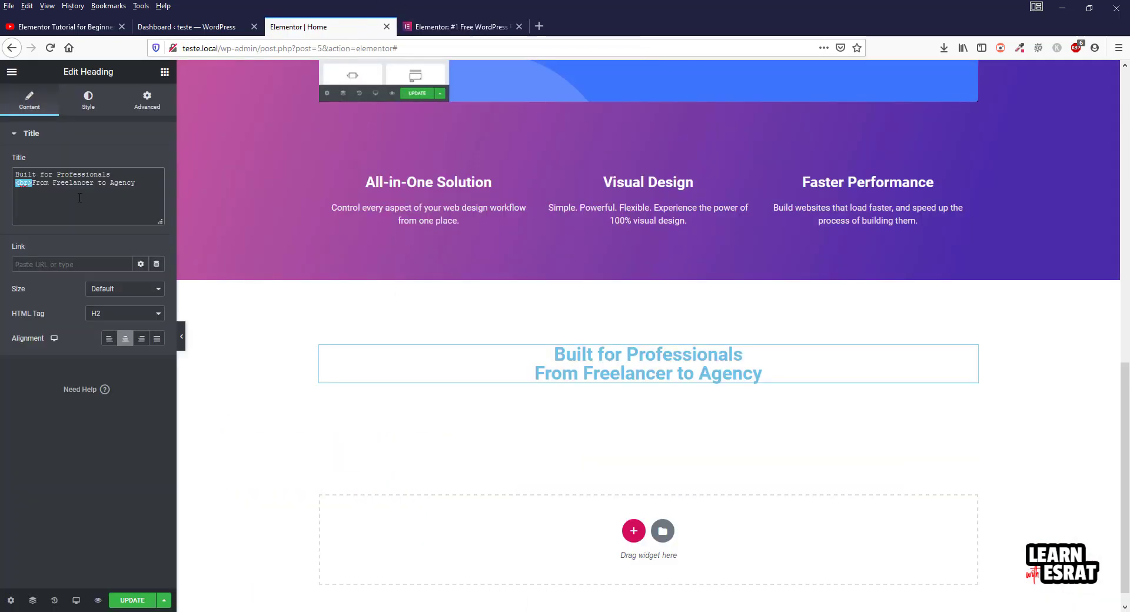
click(84, 106)
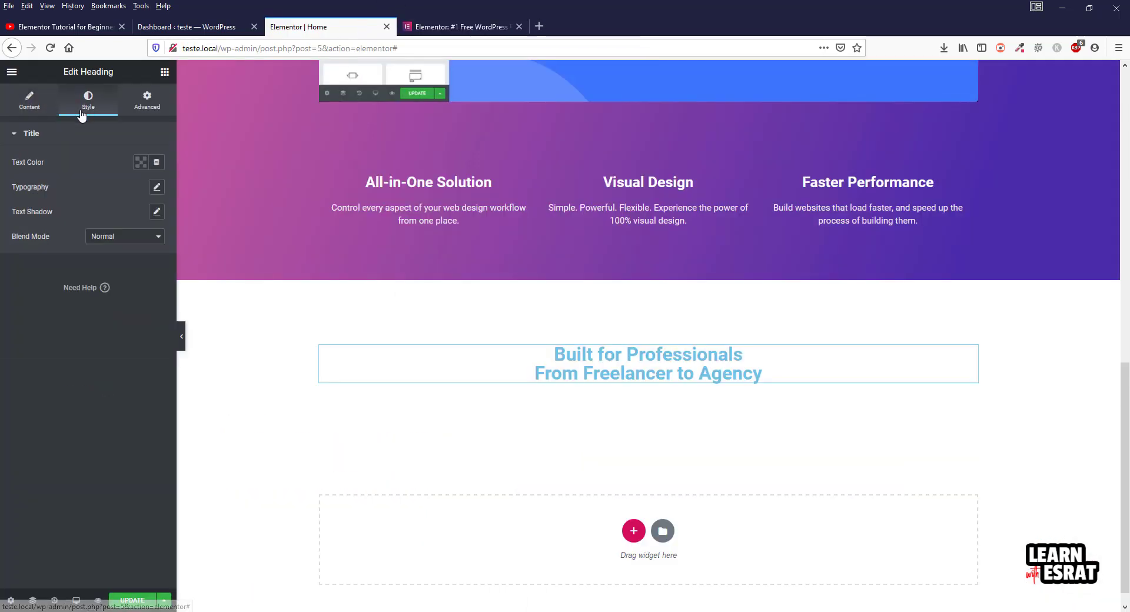
click(156, 187)
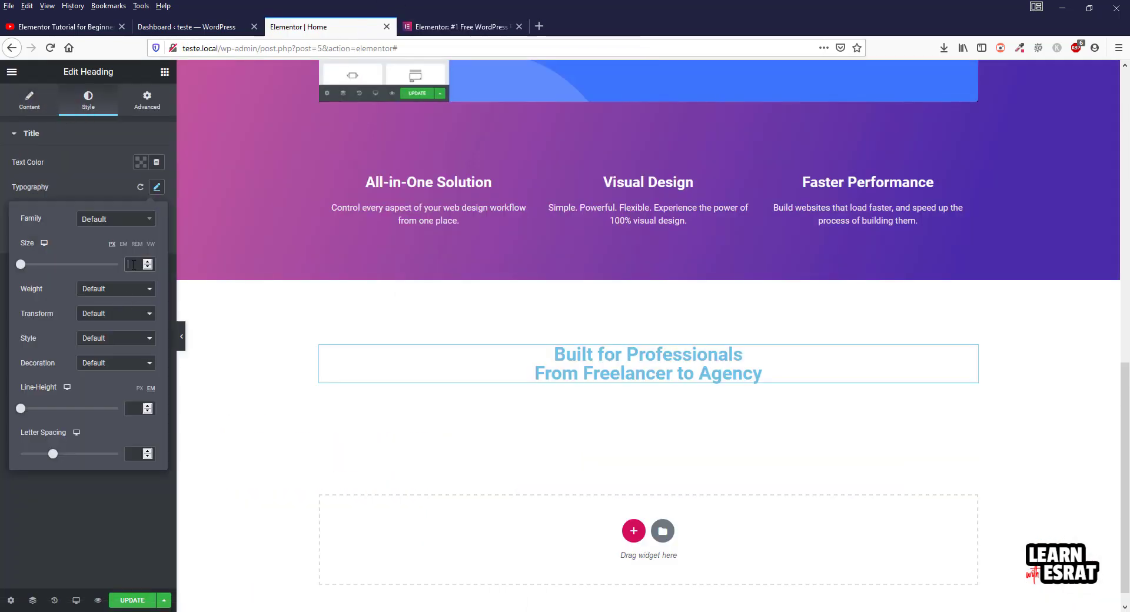
text(49)
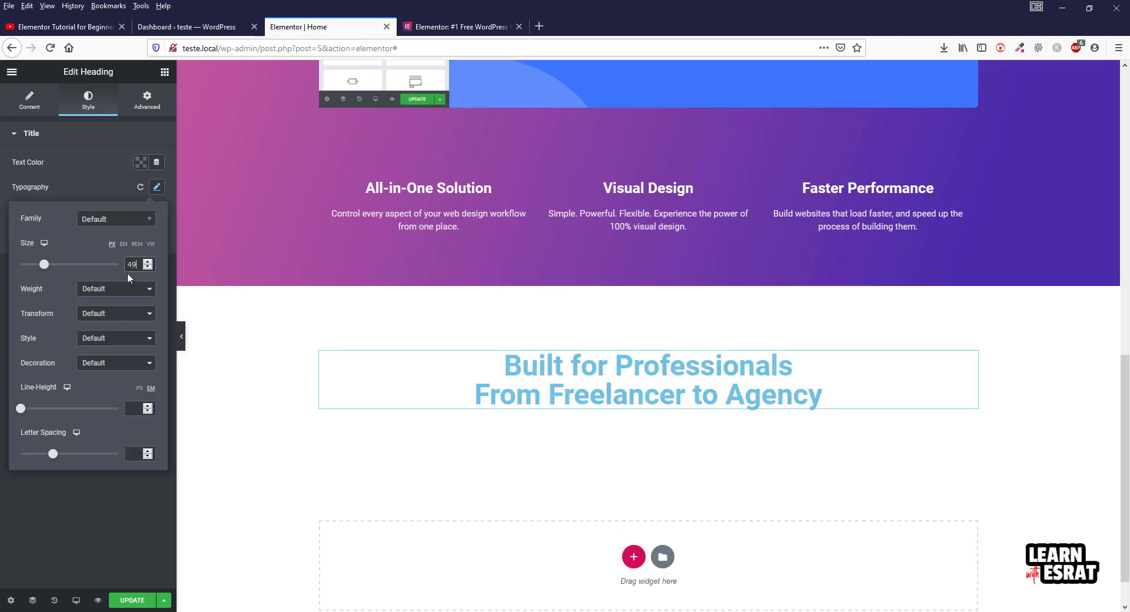
click(117, 288)
click(103, 319)
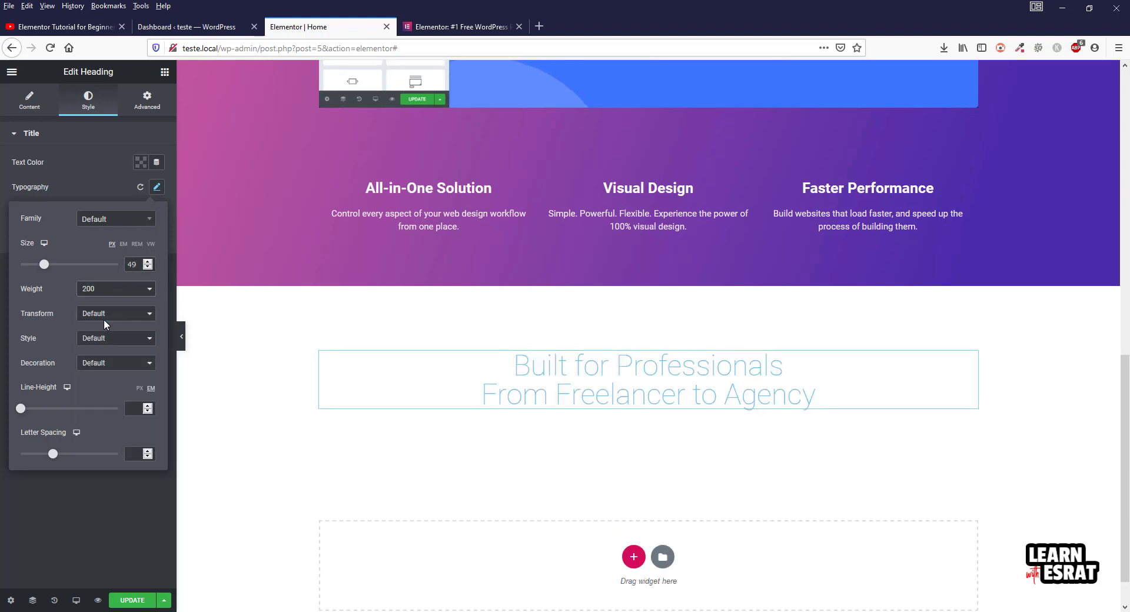
Set the heading's text color to black and its letter spacing to -.6
click(141, 163)
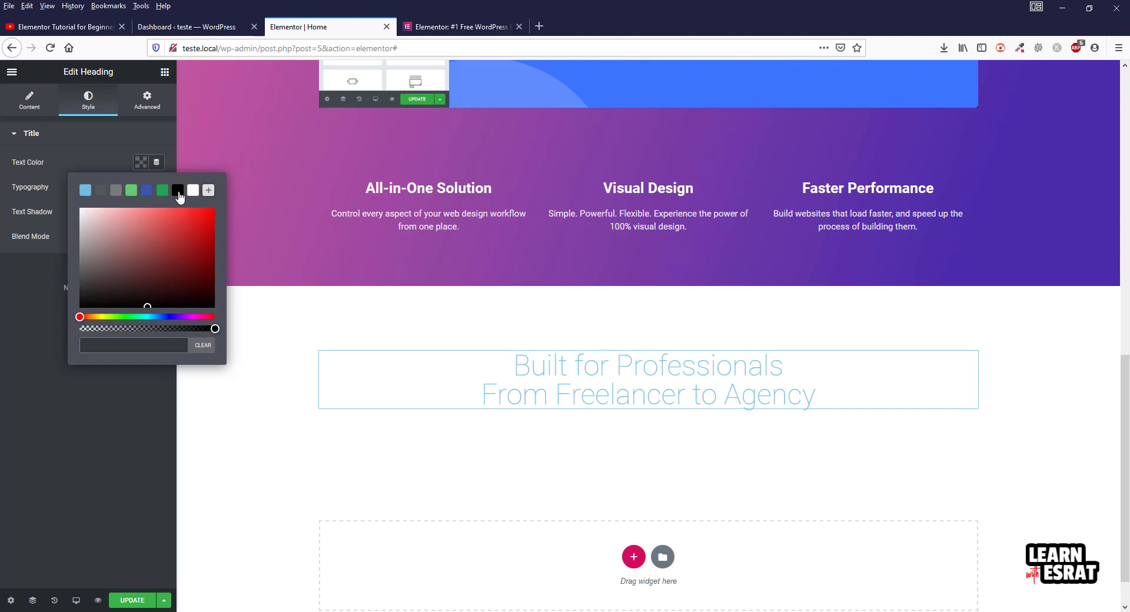
click(177, 190)
click(110, 160)
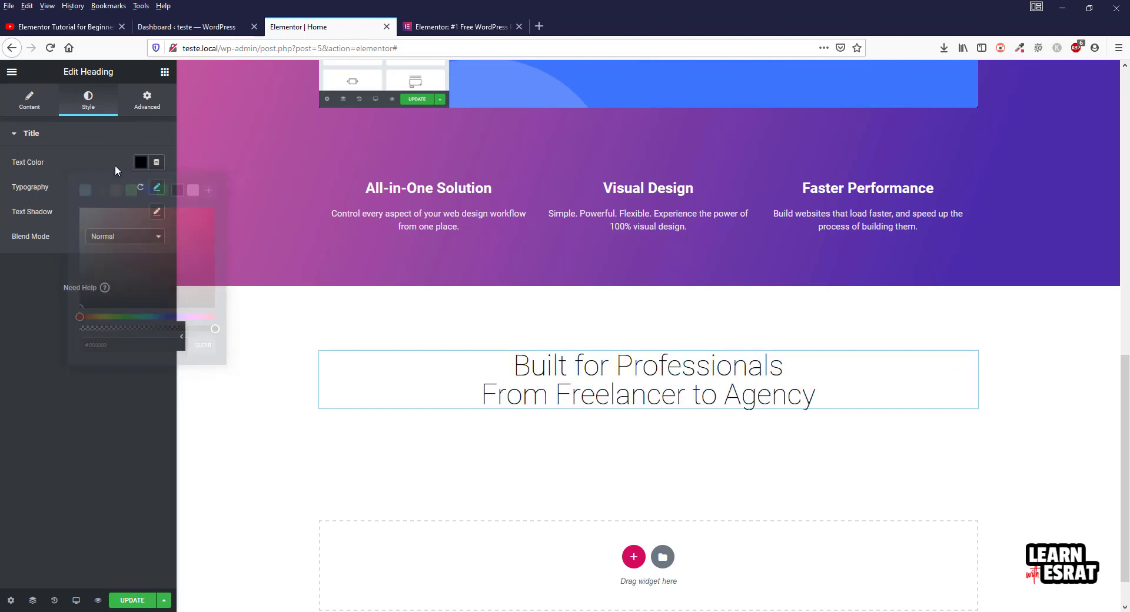
click(157, 187)
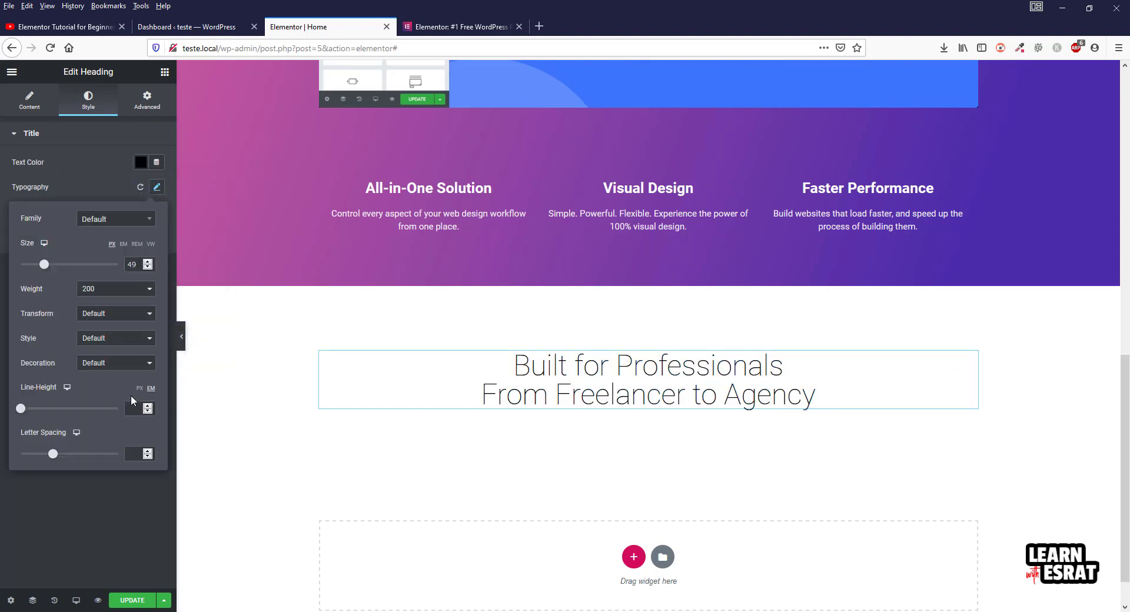
click(129, 451)
text(-.6)
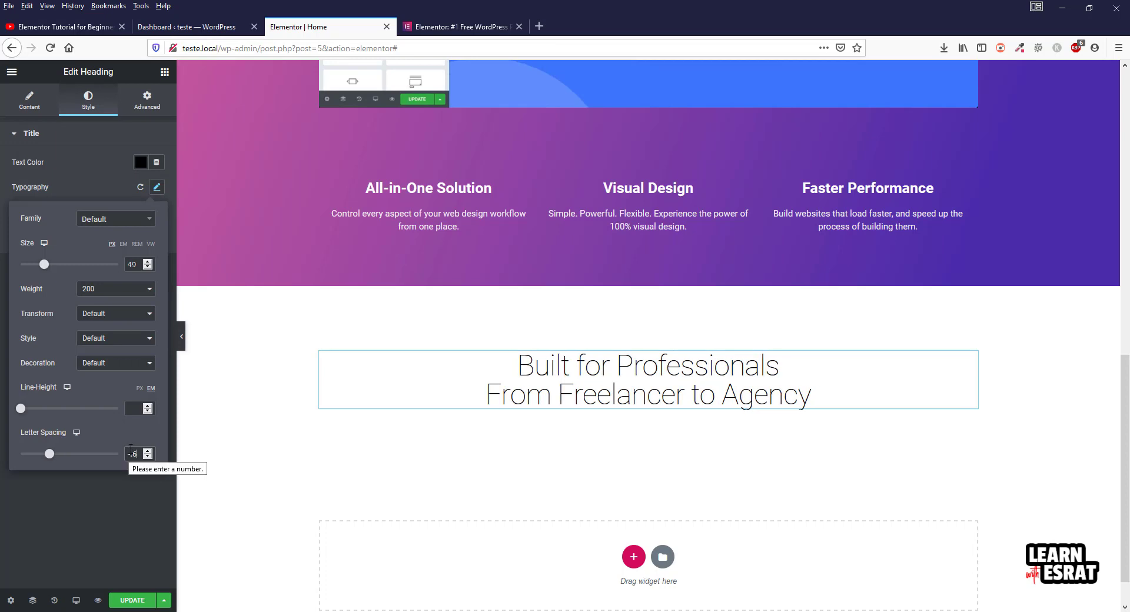
Compare the heading with the elementor.com original and inspect the original's line height
click(437, 30)
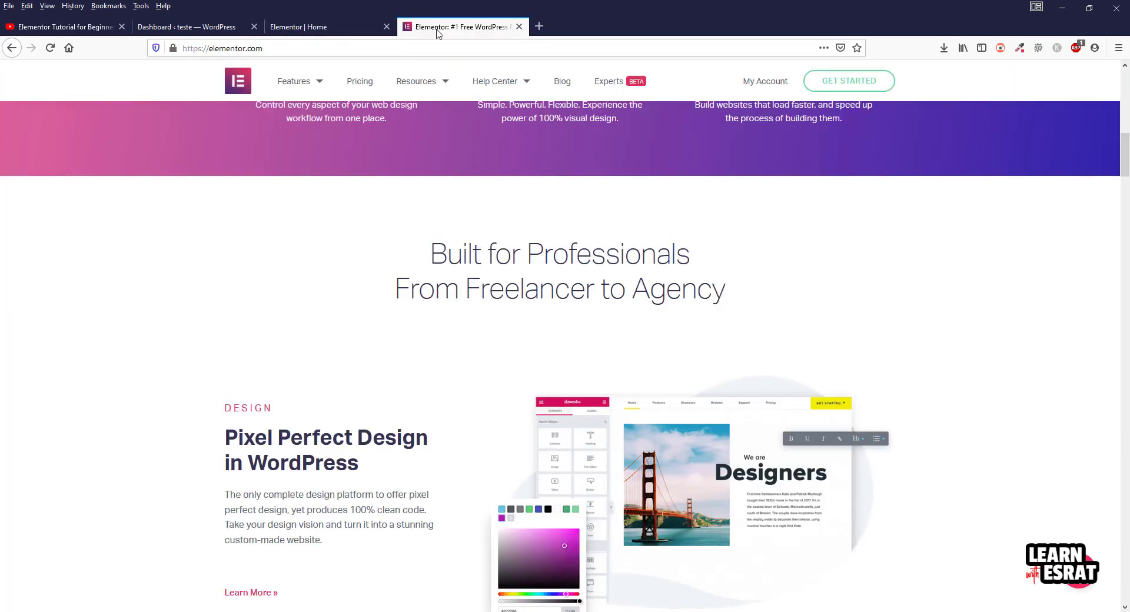
click(340, 36)
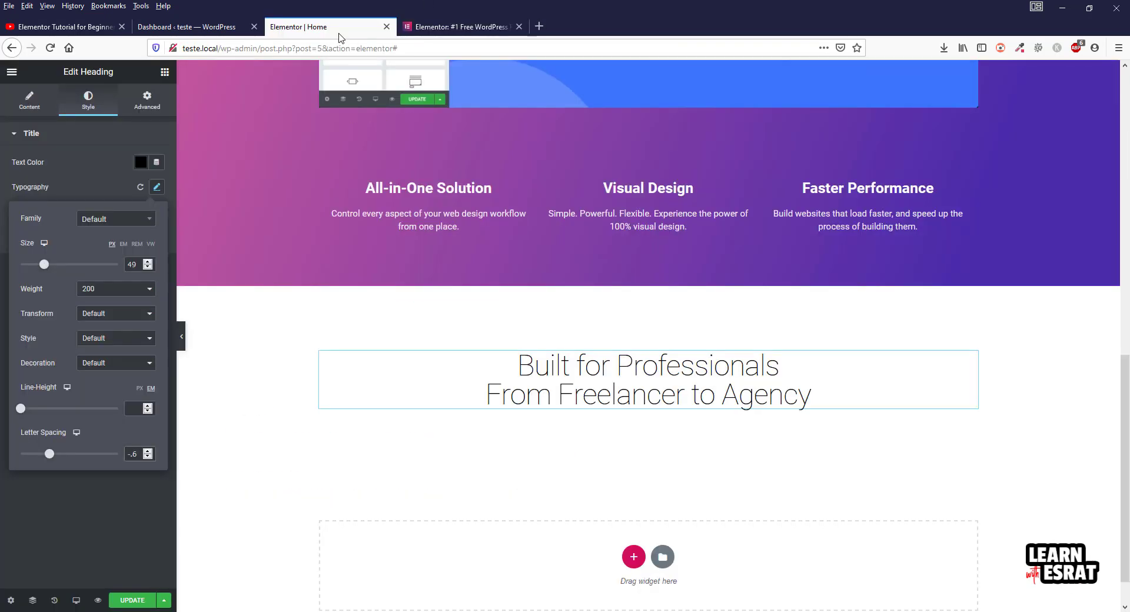
click(424, 37)
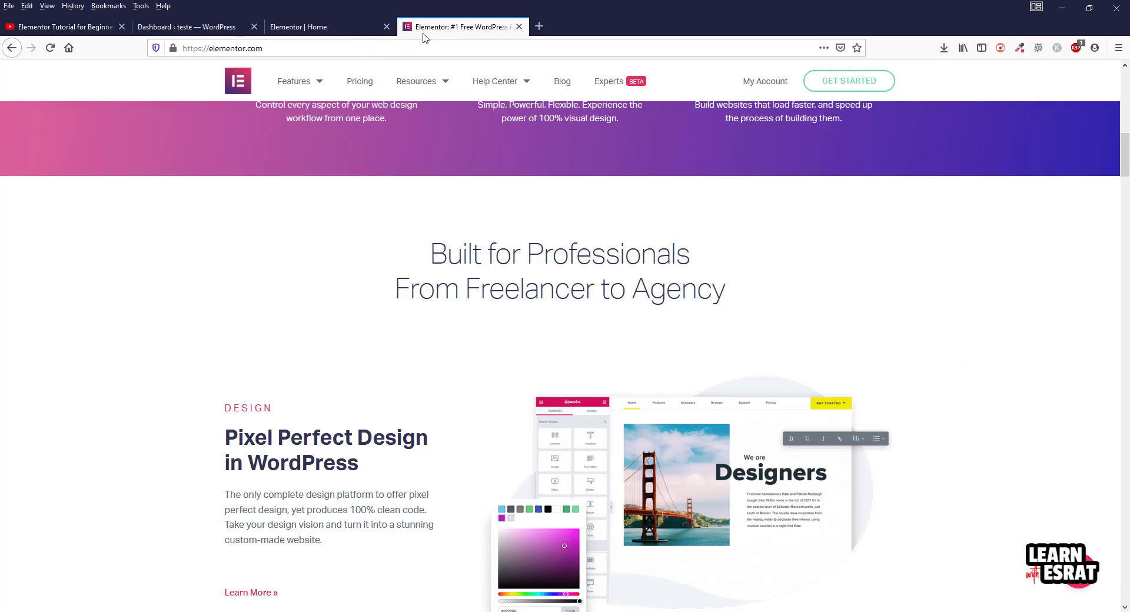
right_click(546, 260)
click(624, 396)
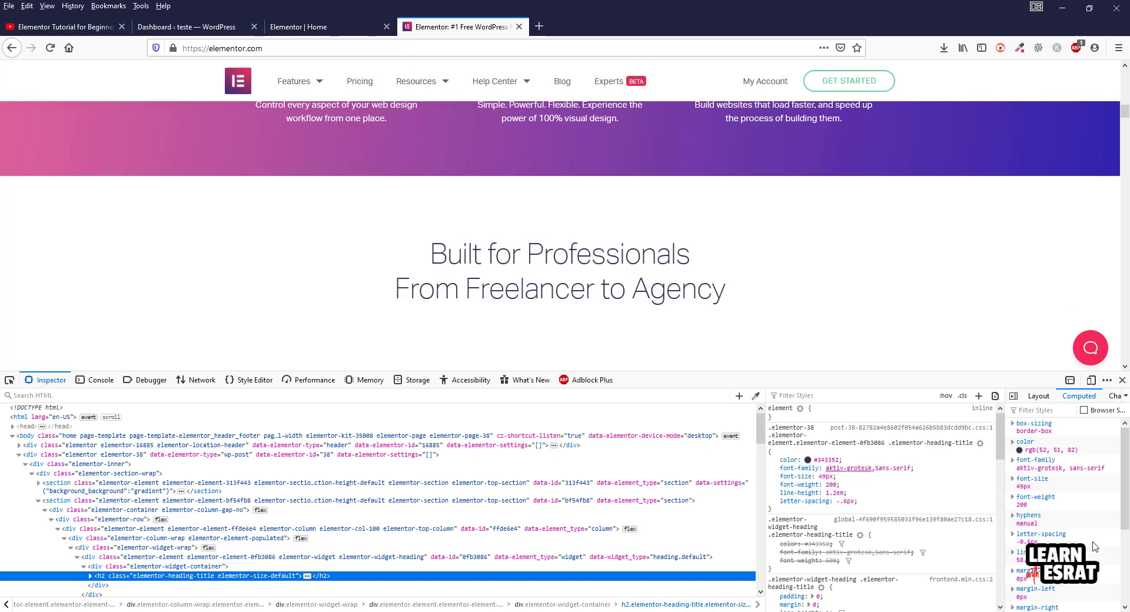
Set the heading's line height to 58 px, update the page and compare it with elementor.com
click(314, 27)
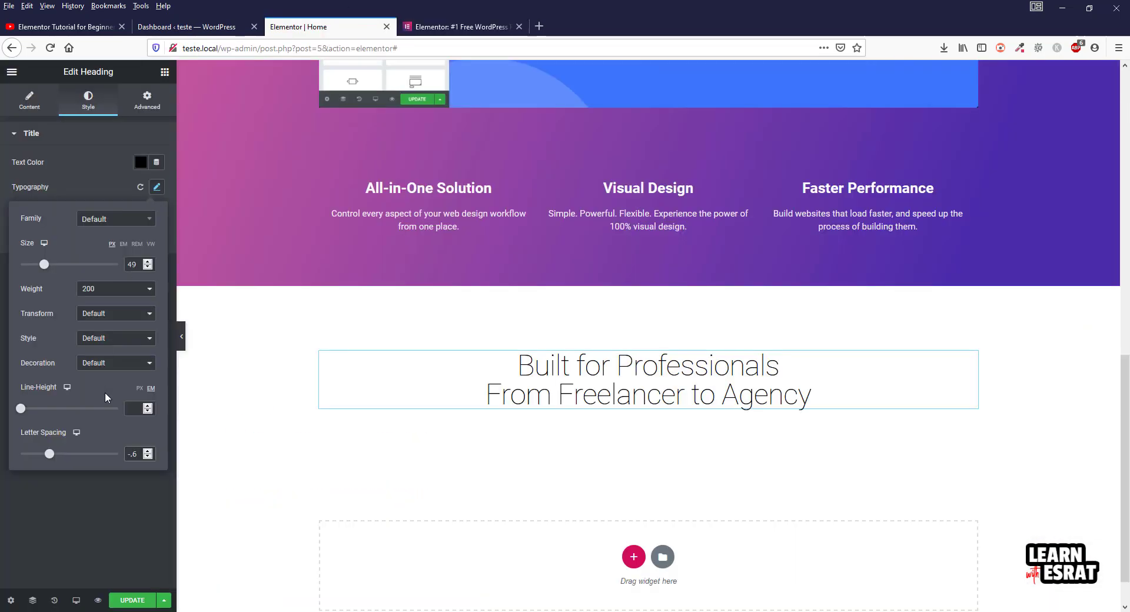
click(135, 408)
text(58)
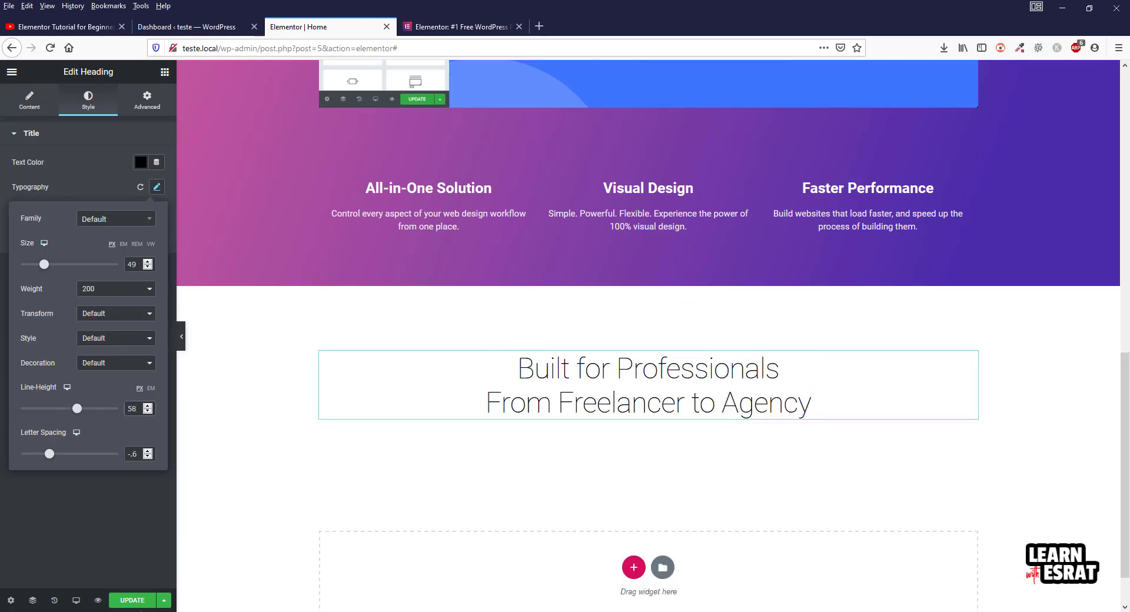
click(126, 599)
click(448, 26)
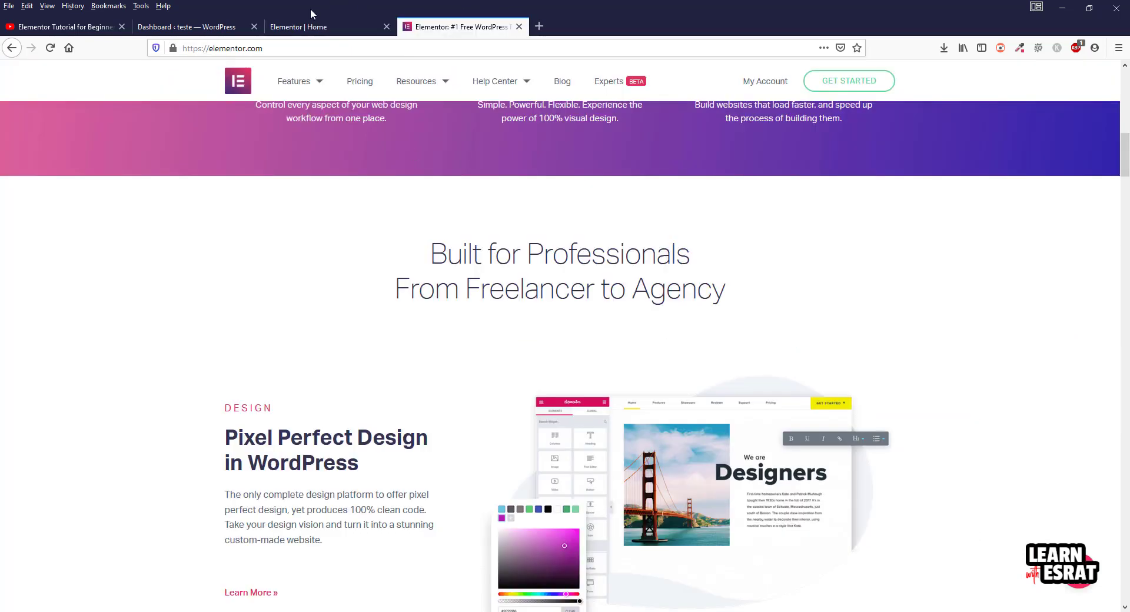
click(310, 24)
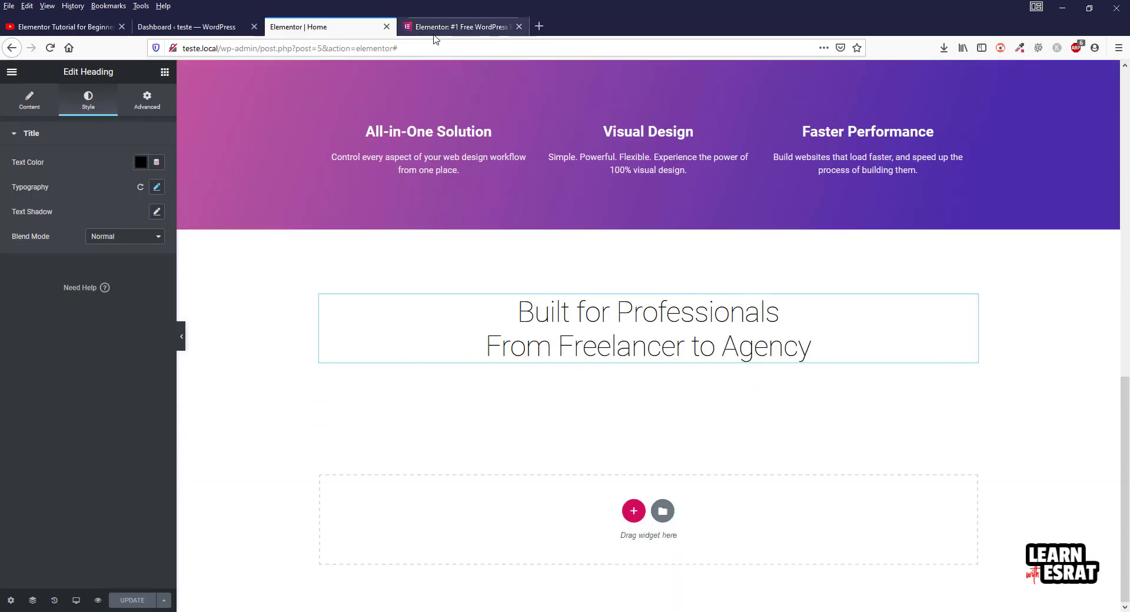
Save the Design block's image from elementor.com to Downloads as Homepage_Design_Optimised1.webp
click(437, 26)
scroll(678, 392, down, 3)
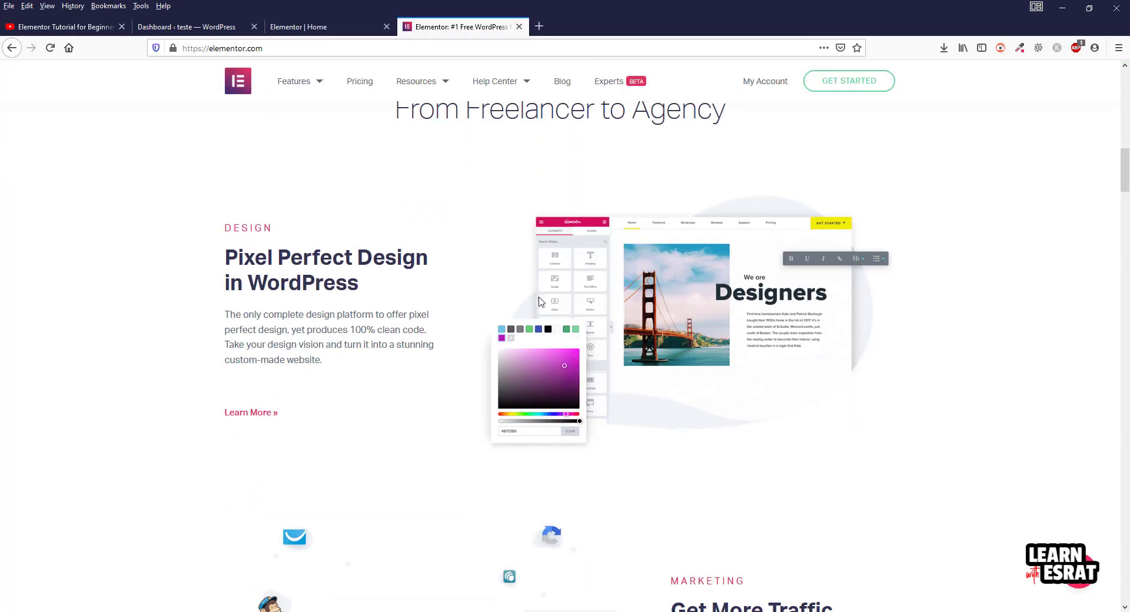
right_click(716, 285)
click(783, 331)
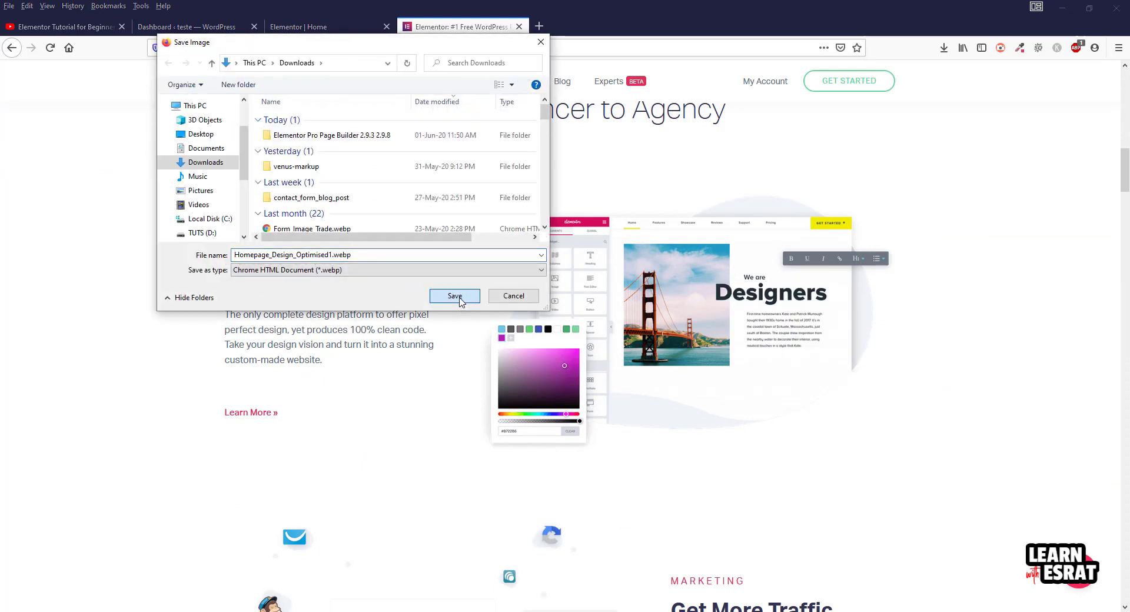
click(456, 296)
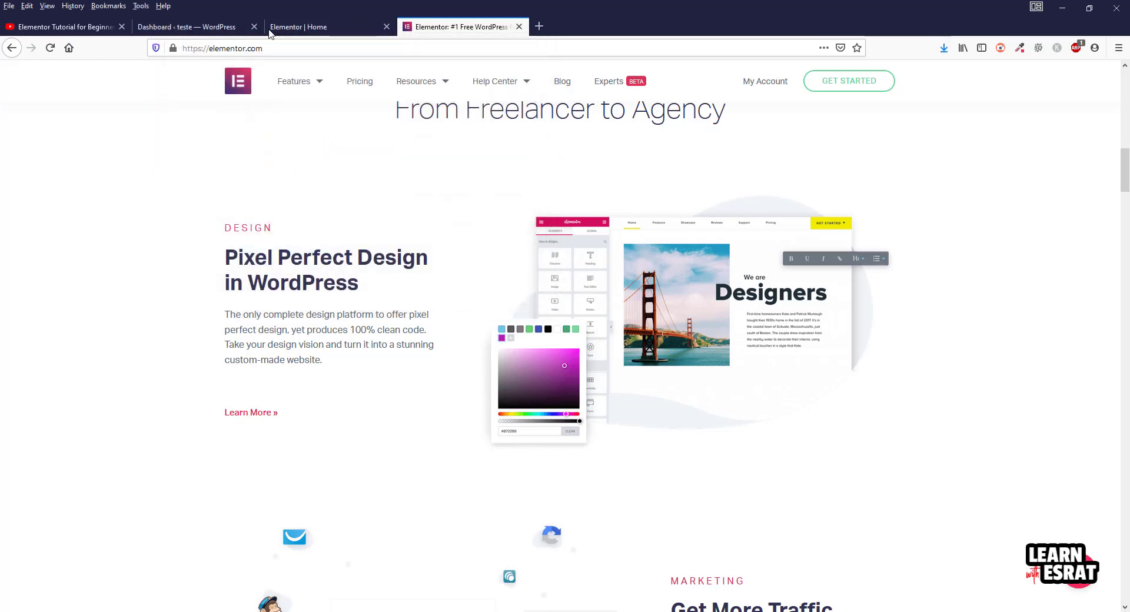
Return to the Elementor editor and add a two-column inner section below the "Built for Professionals" heading
click(302, 27)
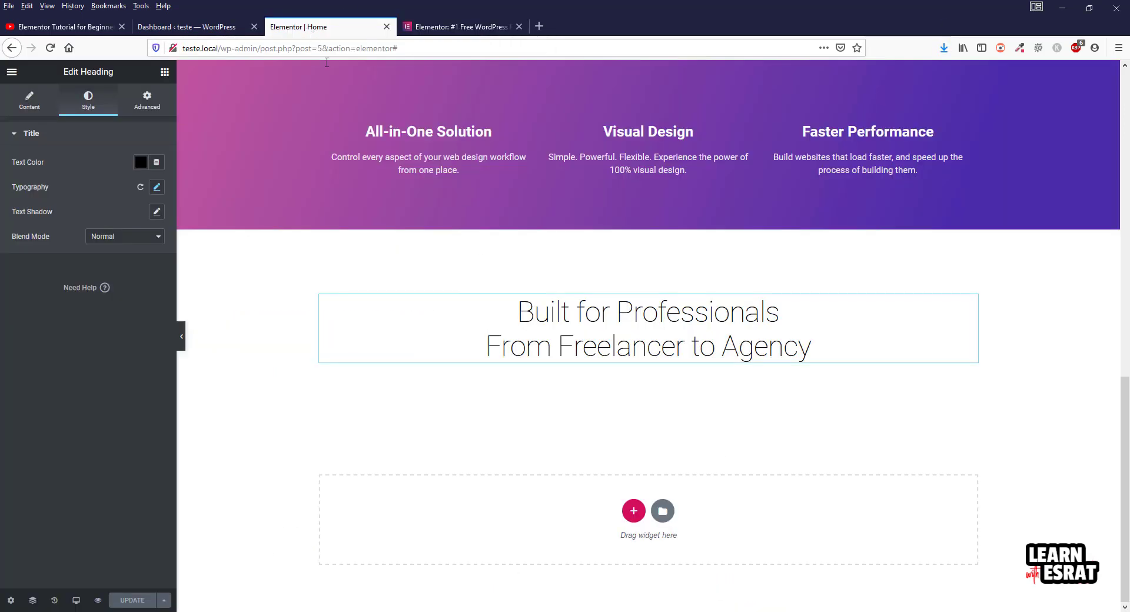
click(164, 72)
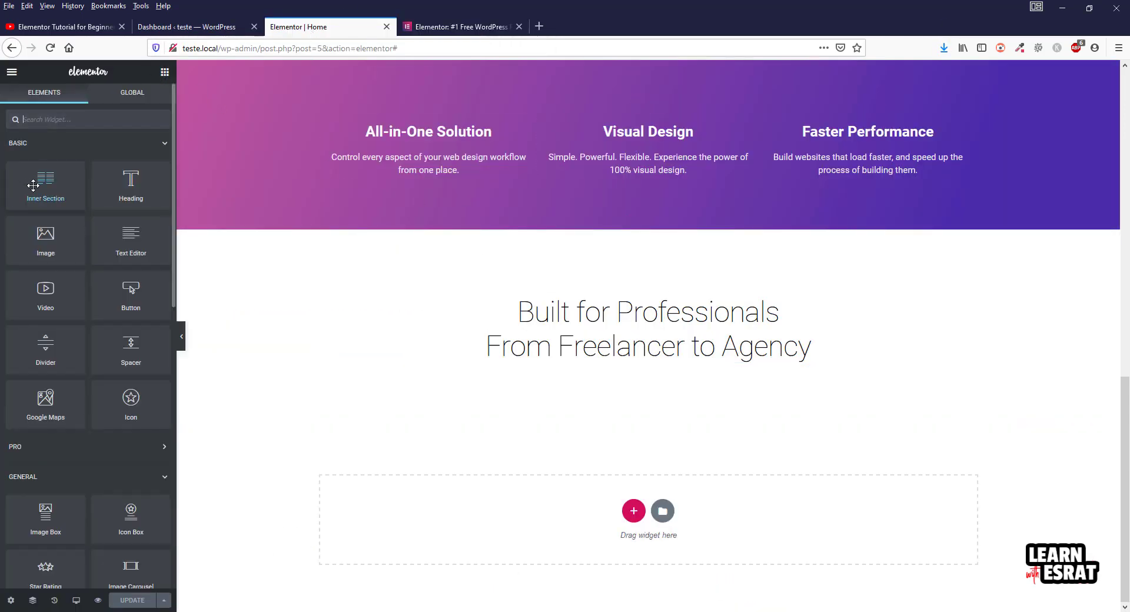
drag(36, 186, 619, 347)
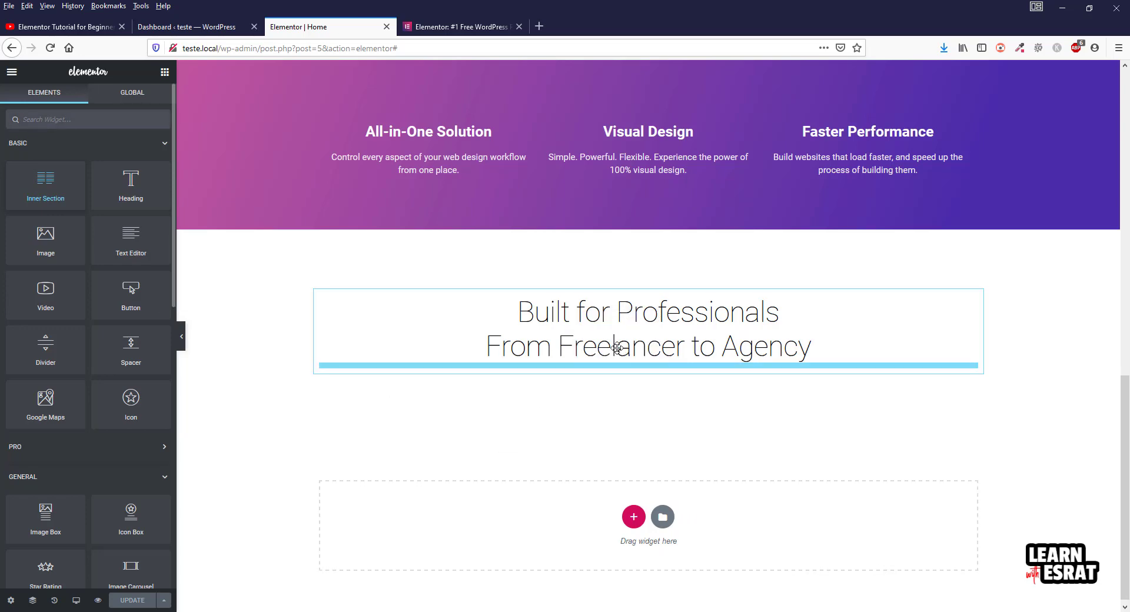
Check the Design block's layout on elementor.com and add an Image widget to the inner section's right column
click(412, 26)
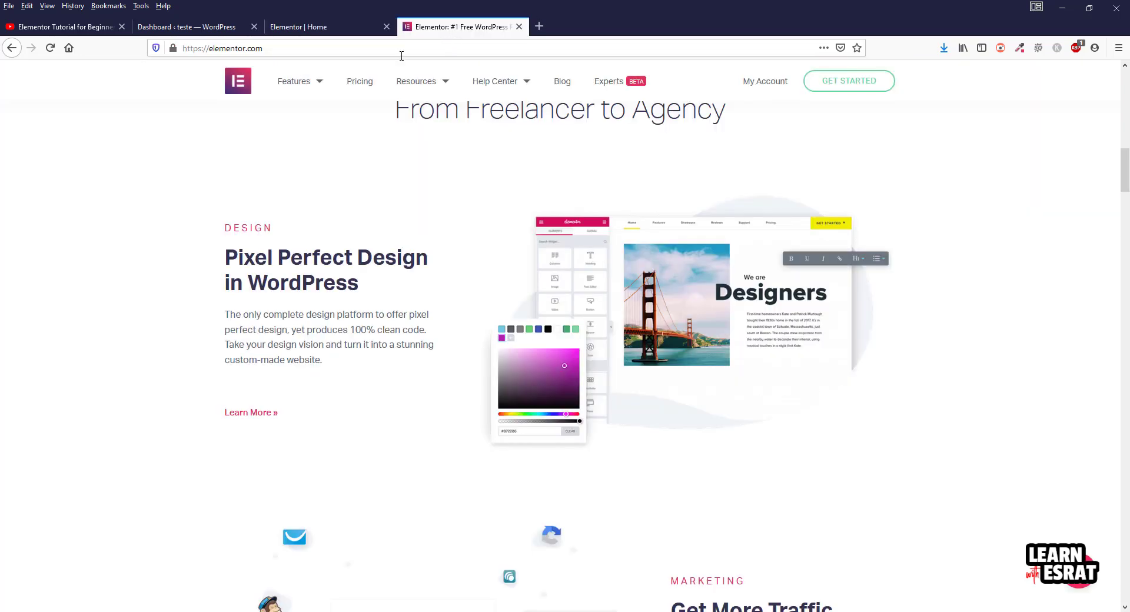
click(317, 27)
click(165, 71)
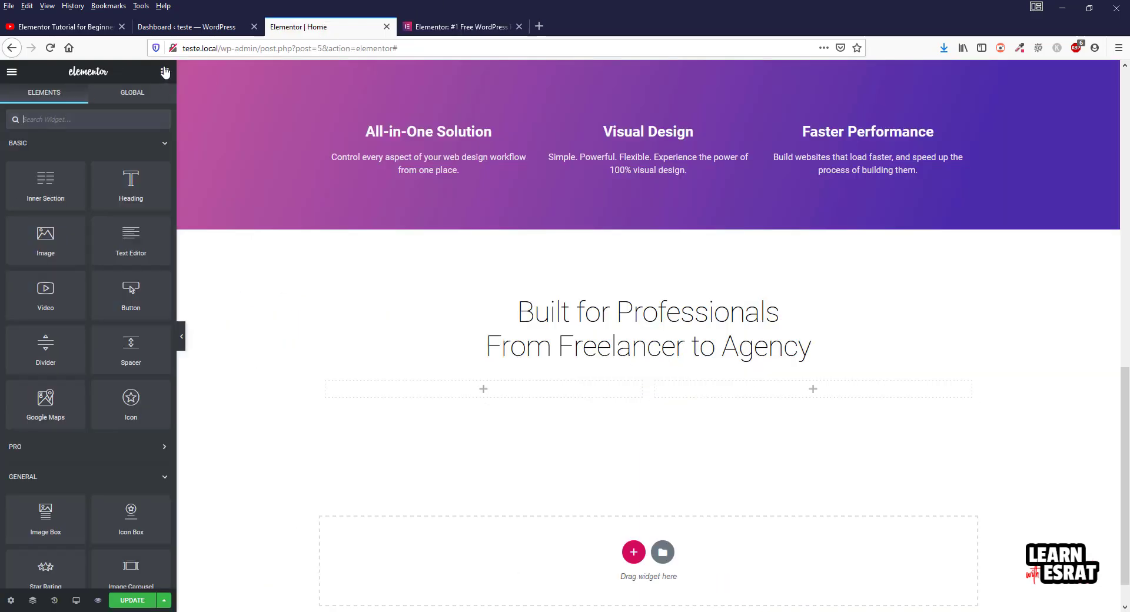
drag(39, 244, 993, 398)
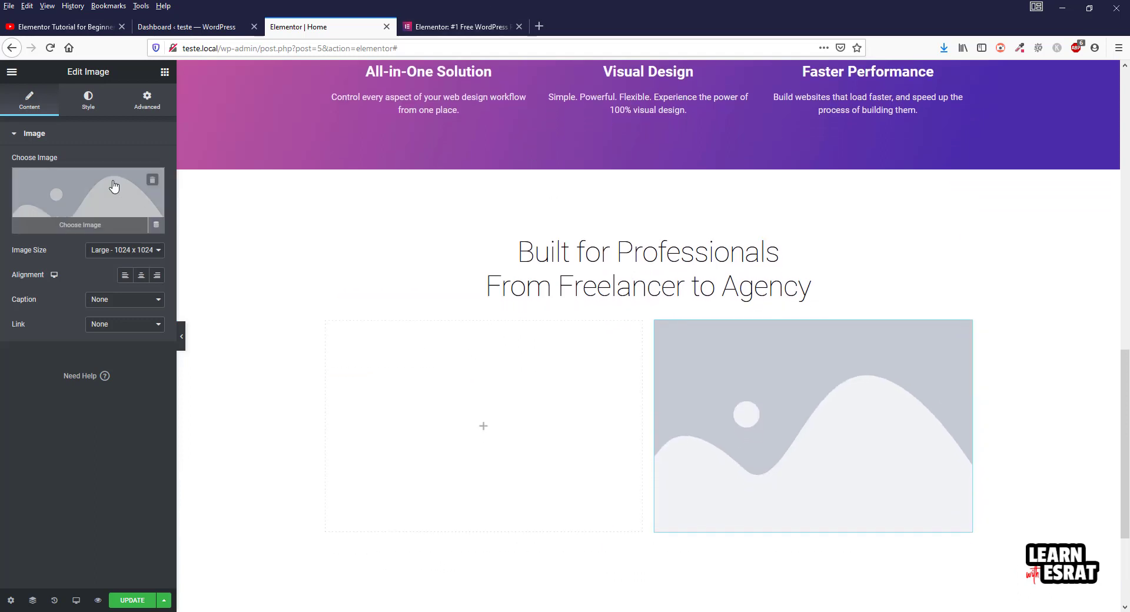
Try to upload Homepage_Design_Optimised1.webp from the Downloads folder as the Image widget's picture
click(113, 185)
click(944, 47)
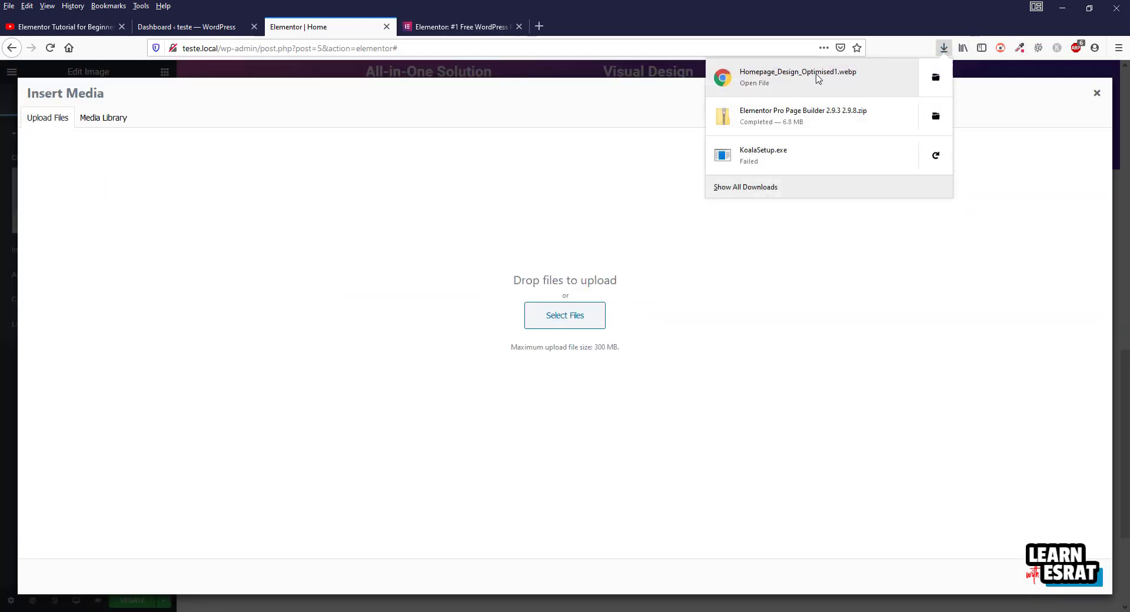
right_click(819, 76)
click(845, 84)
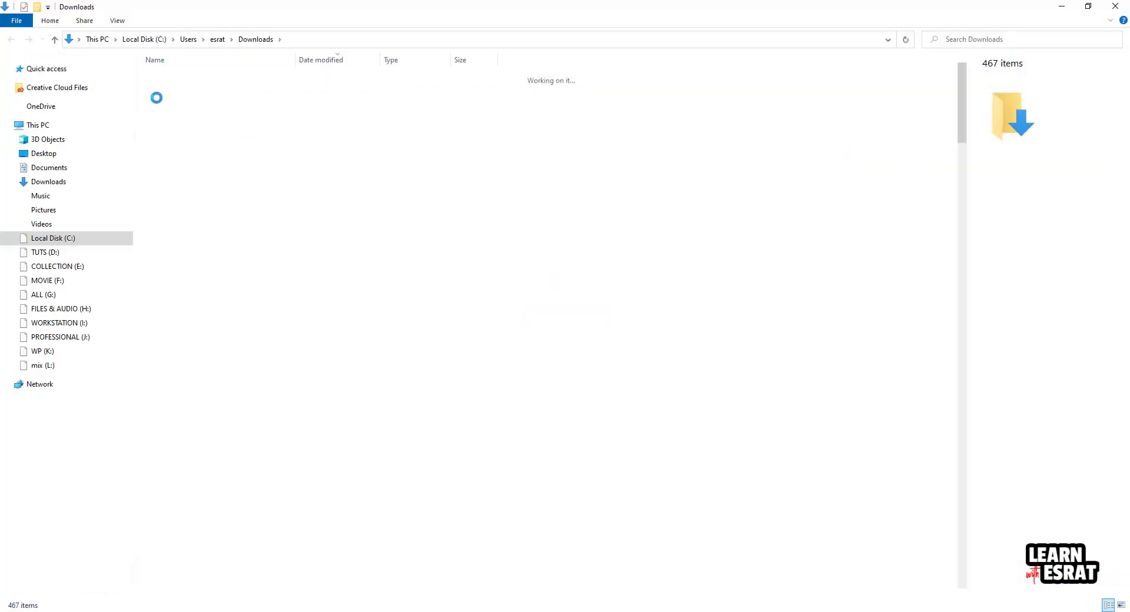
drag(169, 97, 645, 343)
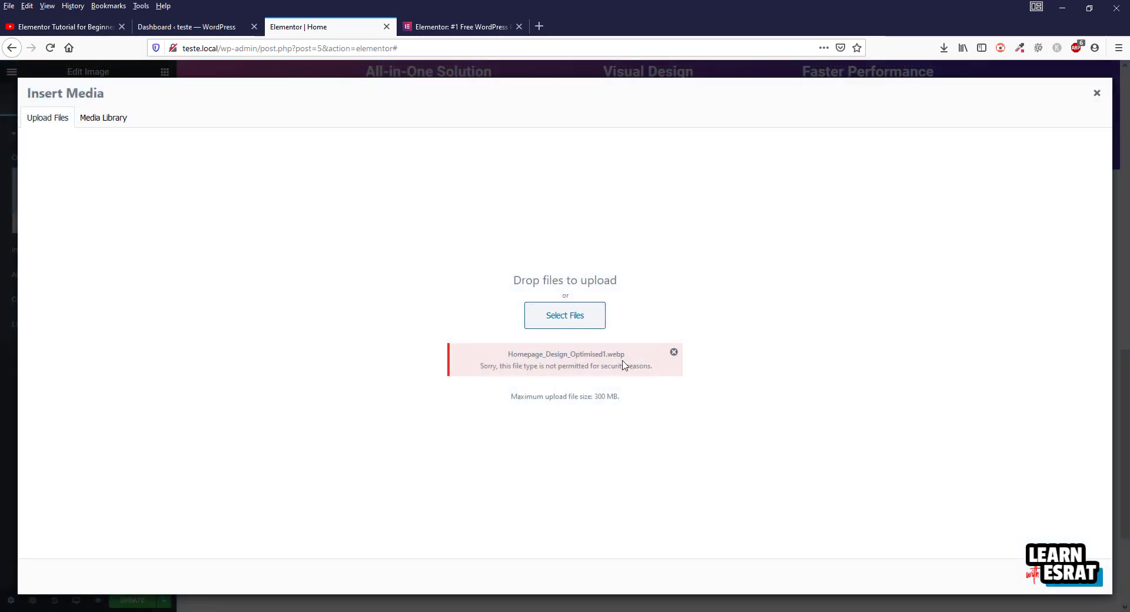
click(674, 352)
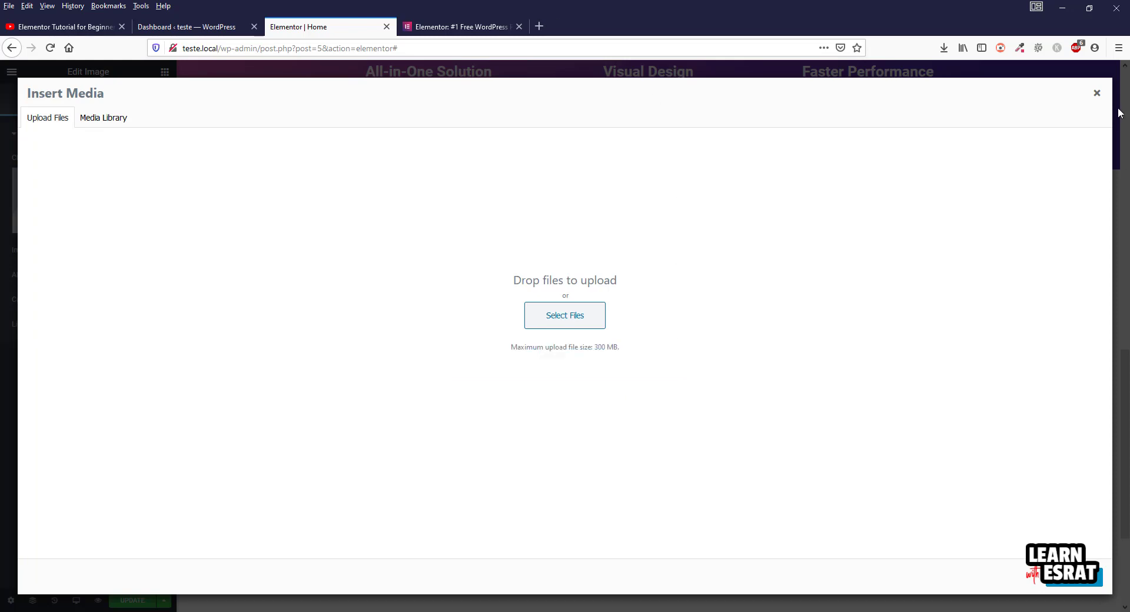
click(1096, 95)
Use the Design block's artwork from elementor.com as the Image widget's picture and compare it with the original
click(465, 26)
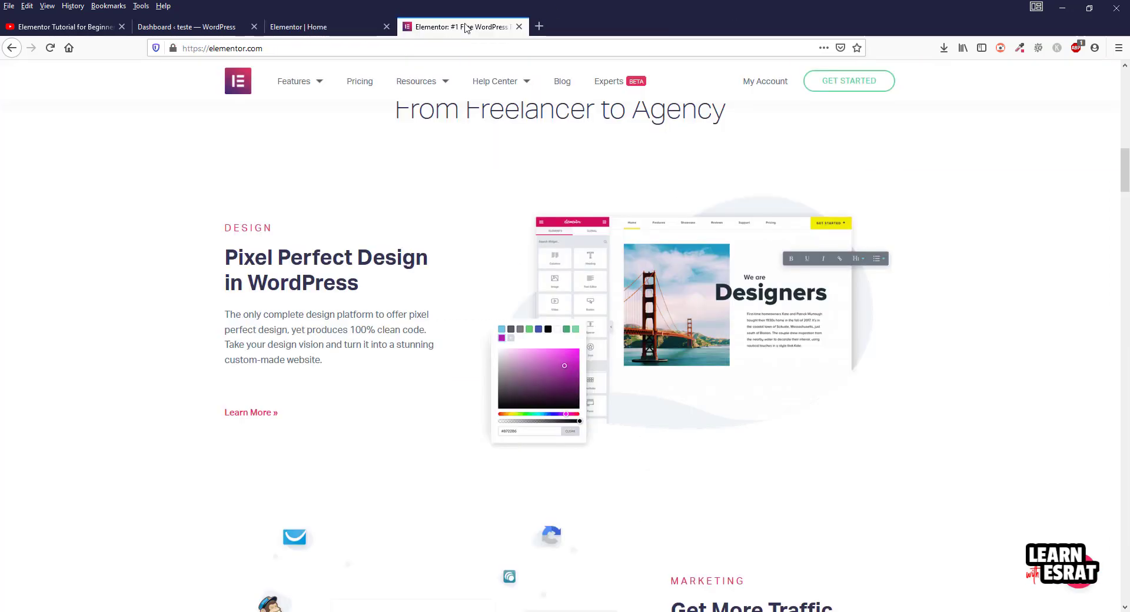
right_click(704, 271)
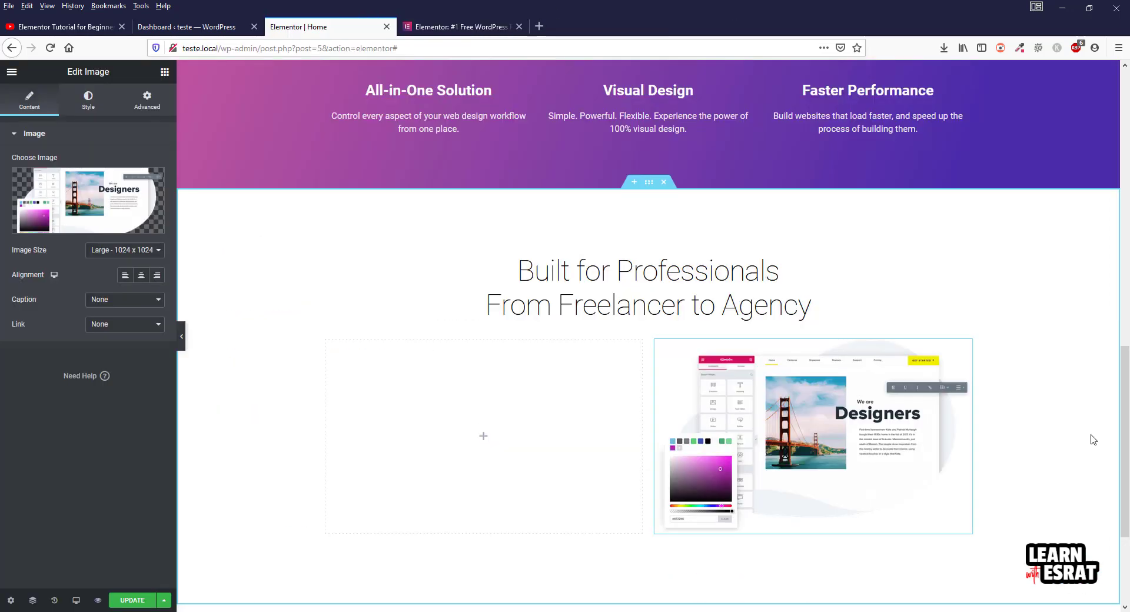
click(419, 33)
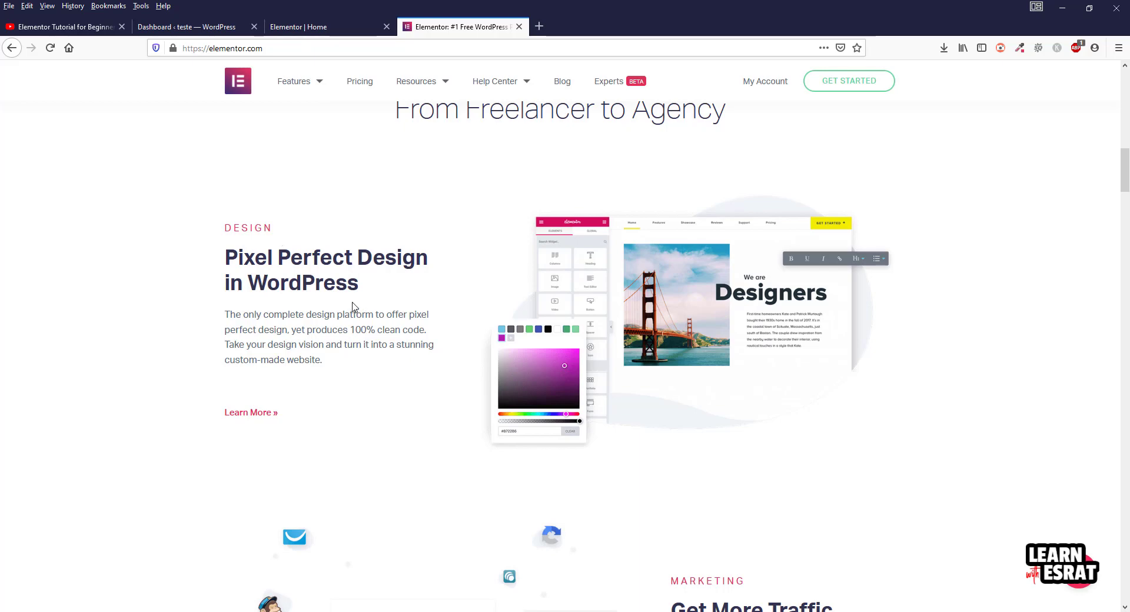
click(321, 27)
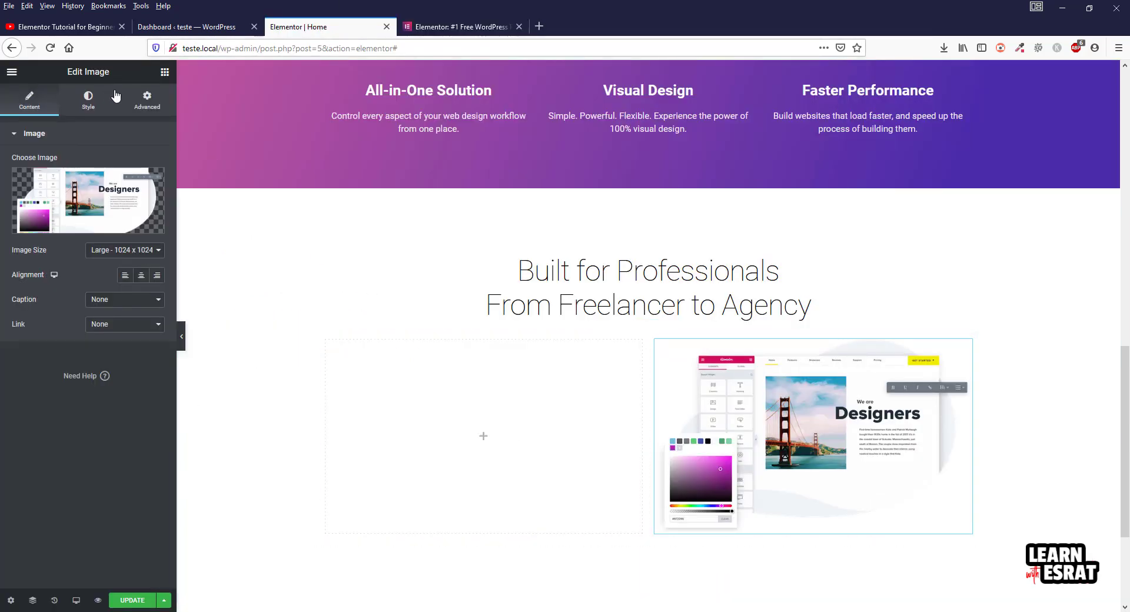
Check the Design block's label and title on elementor.com and add a Heading widget to the inner section's left column
click(165, 73)
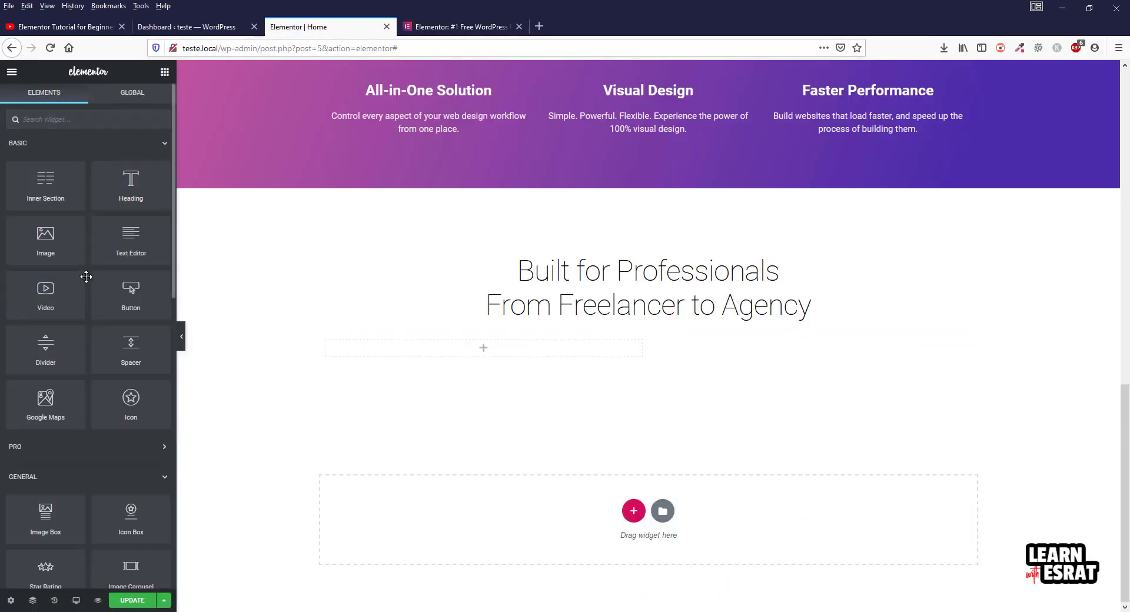
click(469, 30)
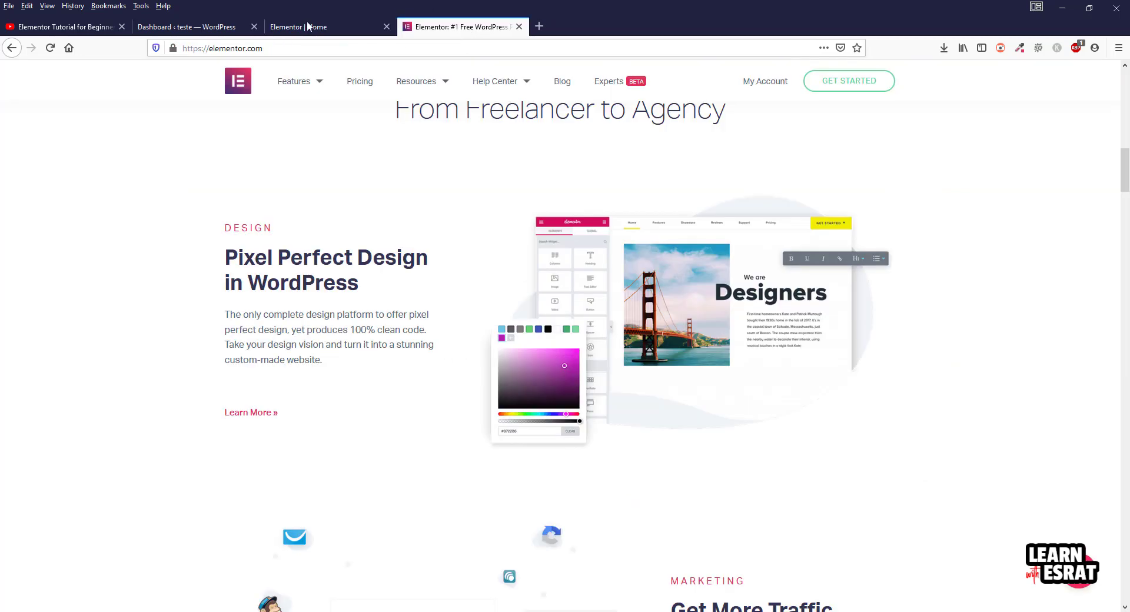
drag(216, 227, 272, 228)
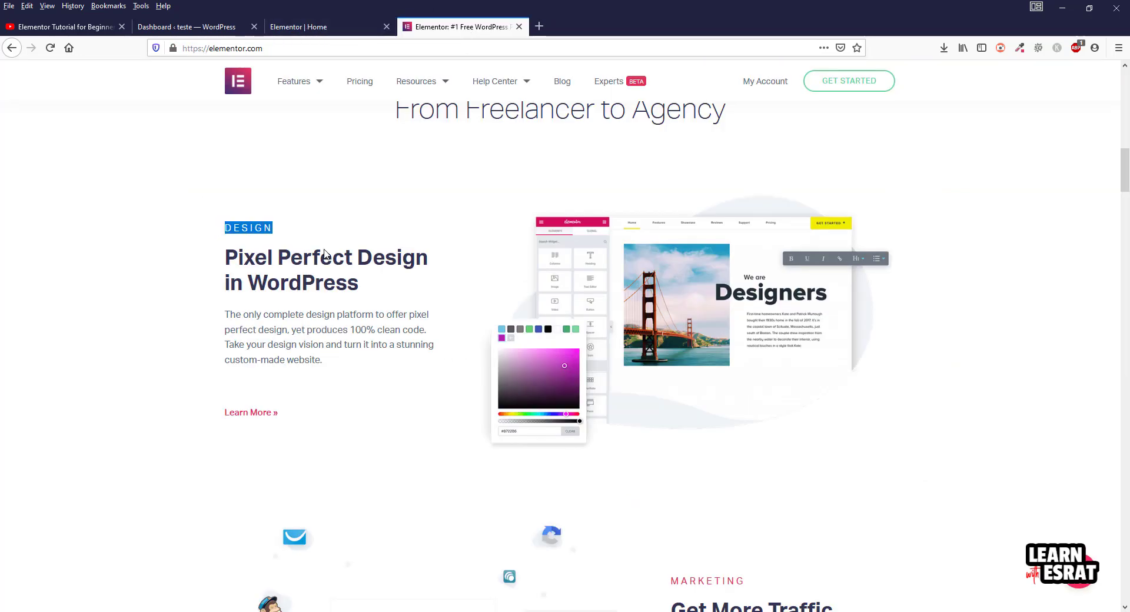
drag(393, 288, 212, 258)
click(295, 333)
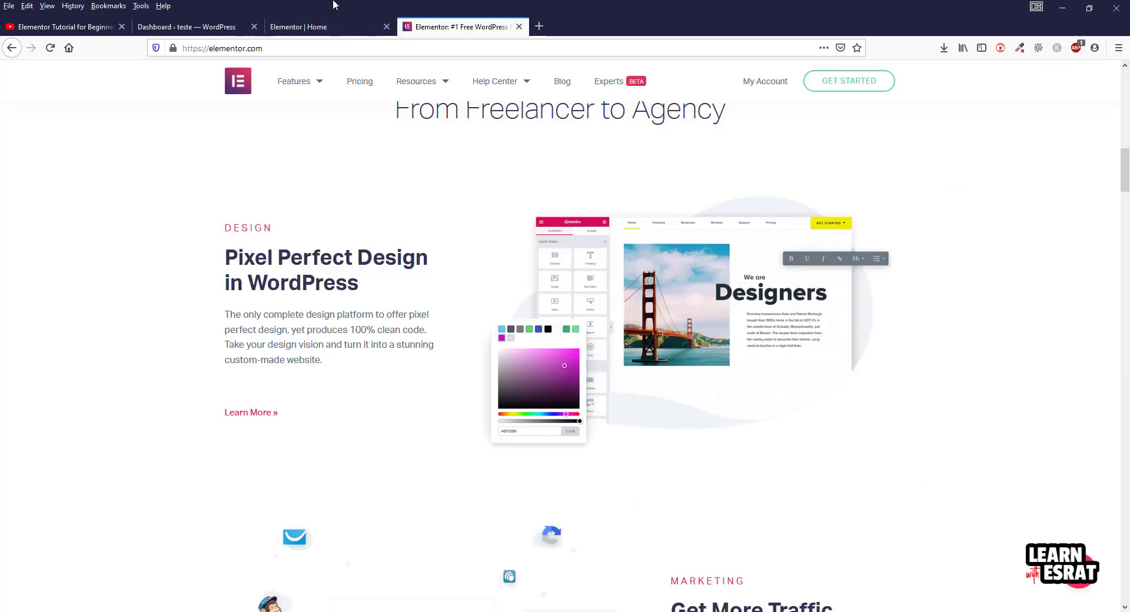
click(333, 27)
drag(144, 186, 519, 350)
Copy the "Design" label from elementor.com and use it as the new heading's title
click(462, 26)
drag(270, 227, 213, 232)
key(ctrl+c)
click(332, 26)
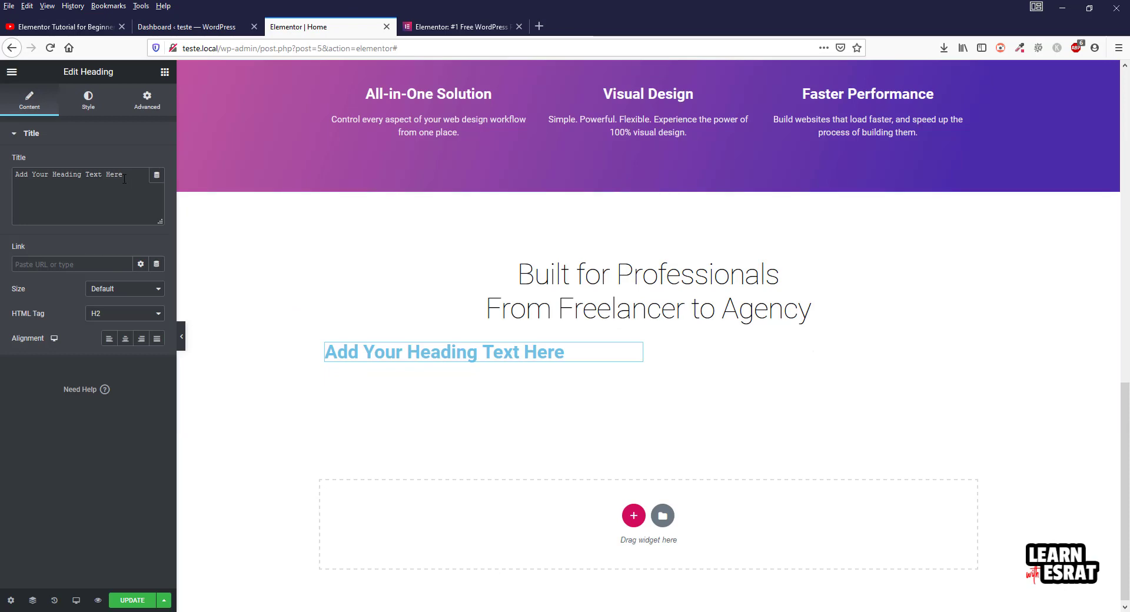
click(89, 188)
key(ctrl+a)
key(ctrl+v)
Add a second Heading widget below "Design" and paste in the title text copied from elementor.com's Design block
click(462, 26)
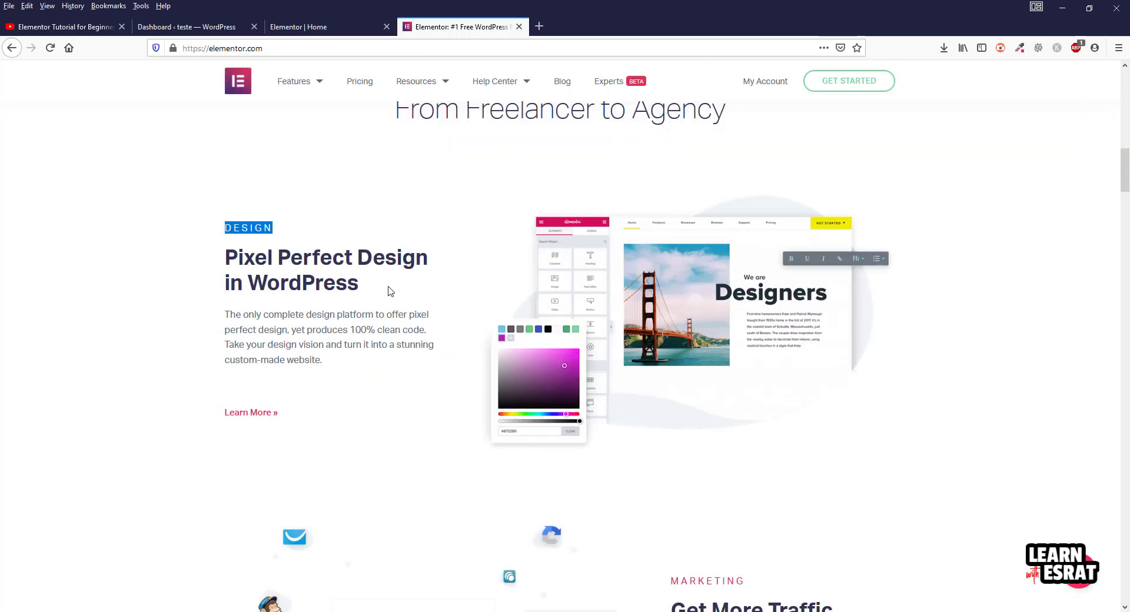
drag(388, 291, 233, 253)
click(330, 27)
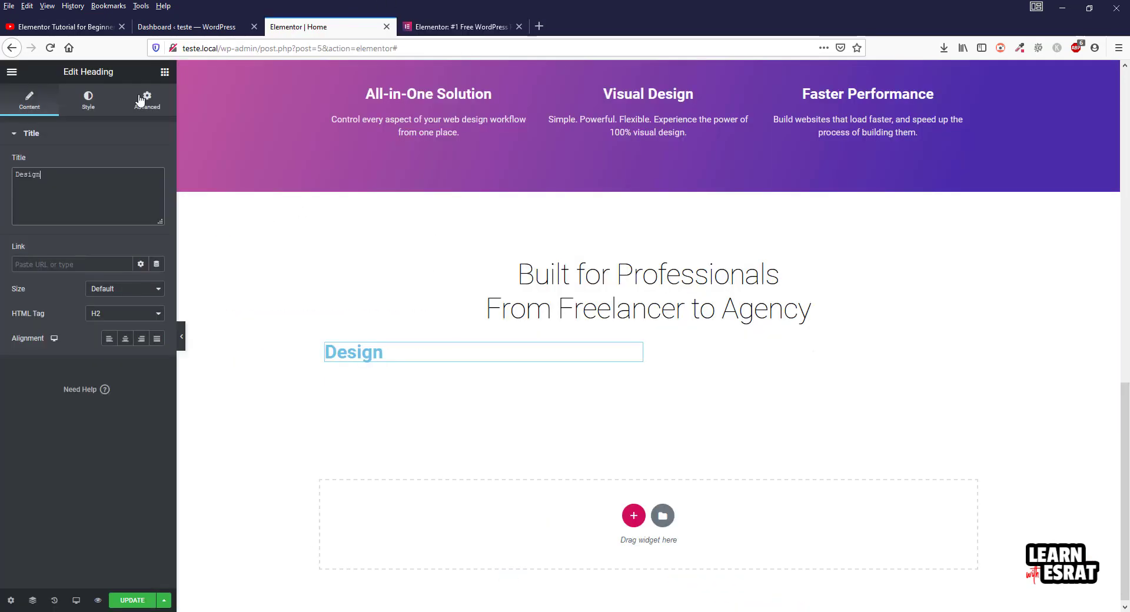
click(164, 72)
drag(135, 188, 404, 368)
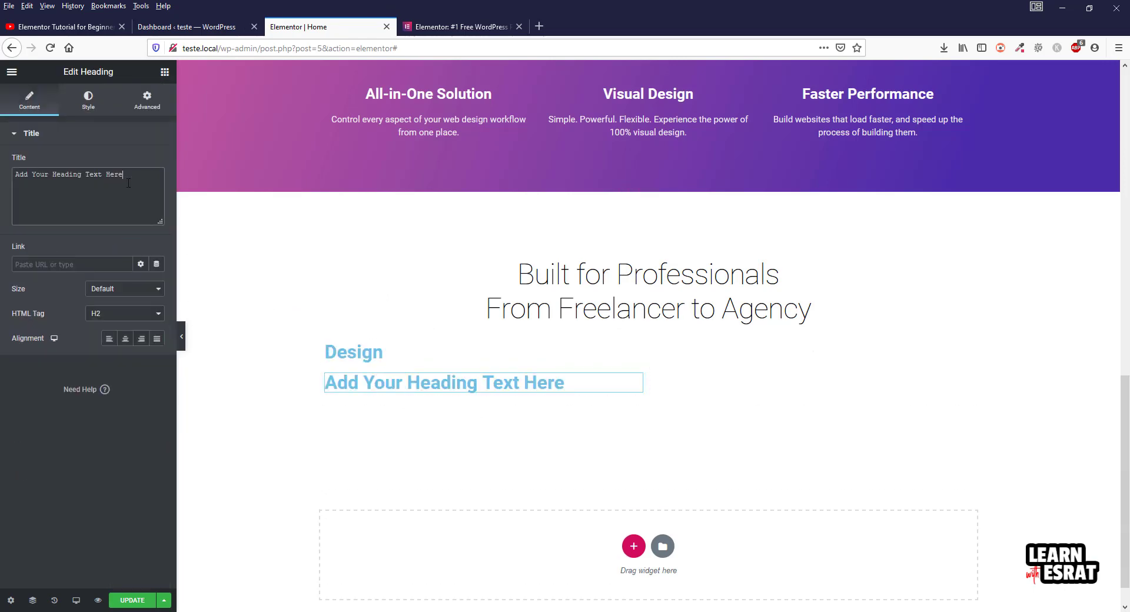
key(ctrl+a)
key(ctrl+v)
Recopy the complete title from elementor.com and set the second heading to "Pixel Perfect Design in WordPress"
click(438, 25)
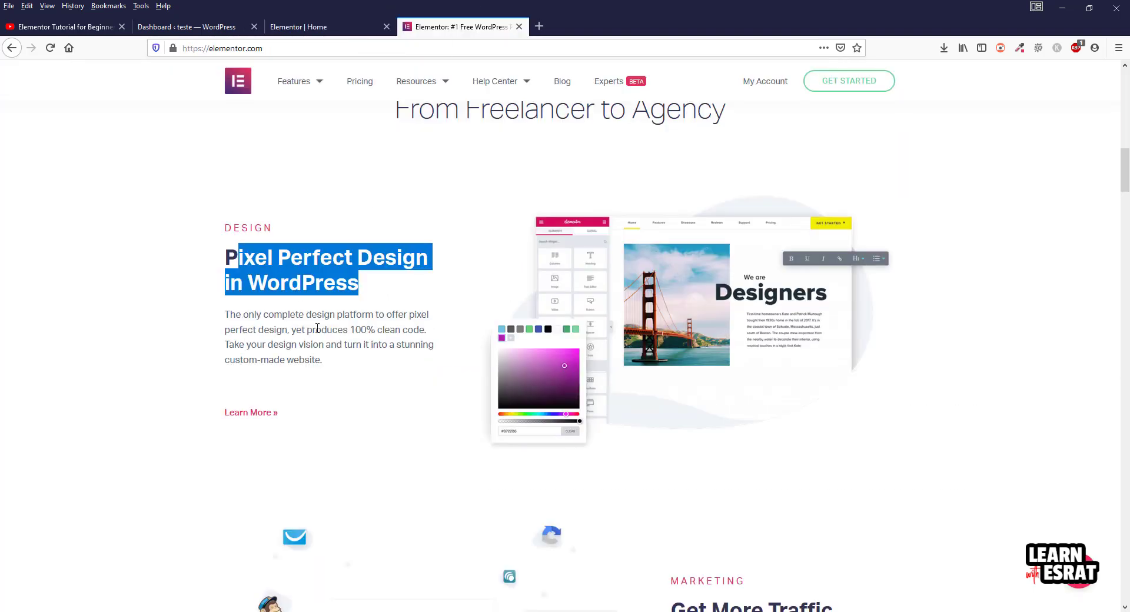
drag(216, 259, 385, 296)
click(333, 23)
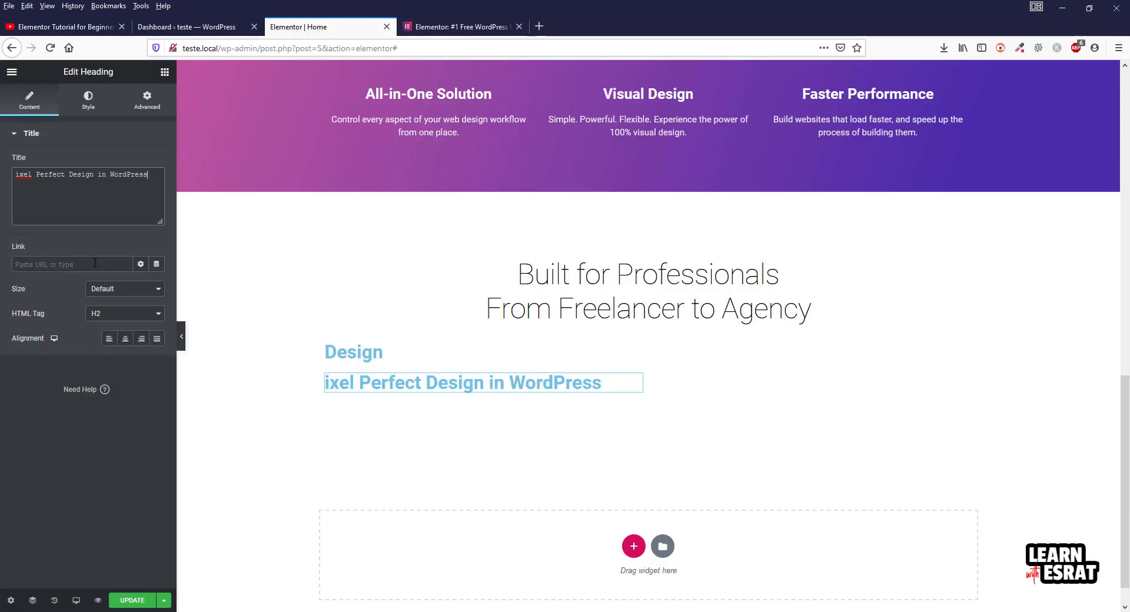
key(ctrl+a)
key(ctrl+v)
Copy the Design block's description from elementor.com and add a Text Editor widget below the second heading
click(459, 27)
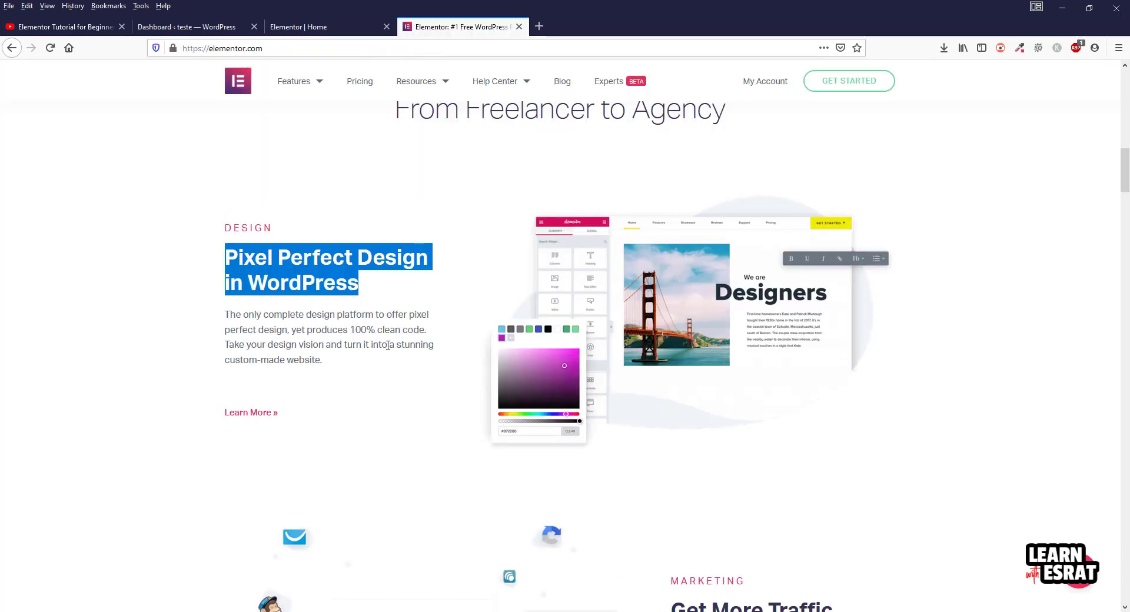
drag(323, 360, 223, 320)
click(320, 21)
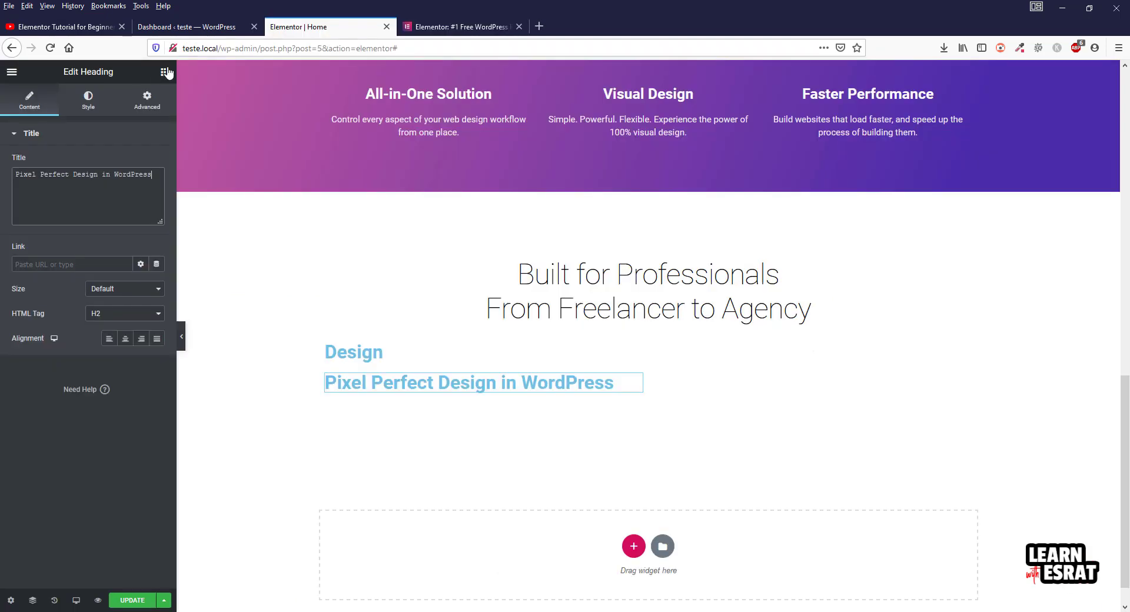
click(165, 71)
drag(157, 244, 437, 388)
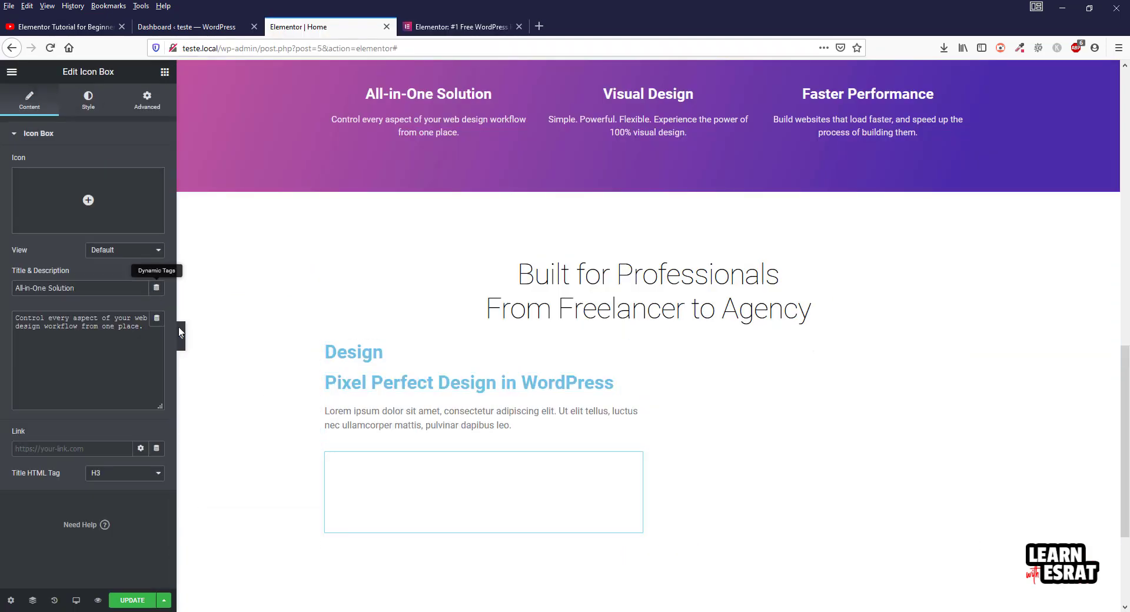
Replace the Text Editor's placeholder with the copied description and delete the stray Icon Box below it
click(635, 411)
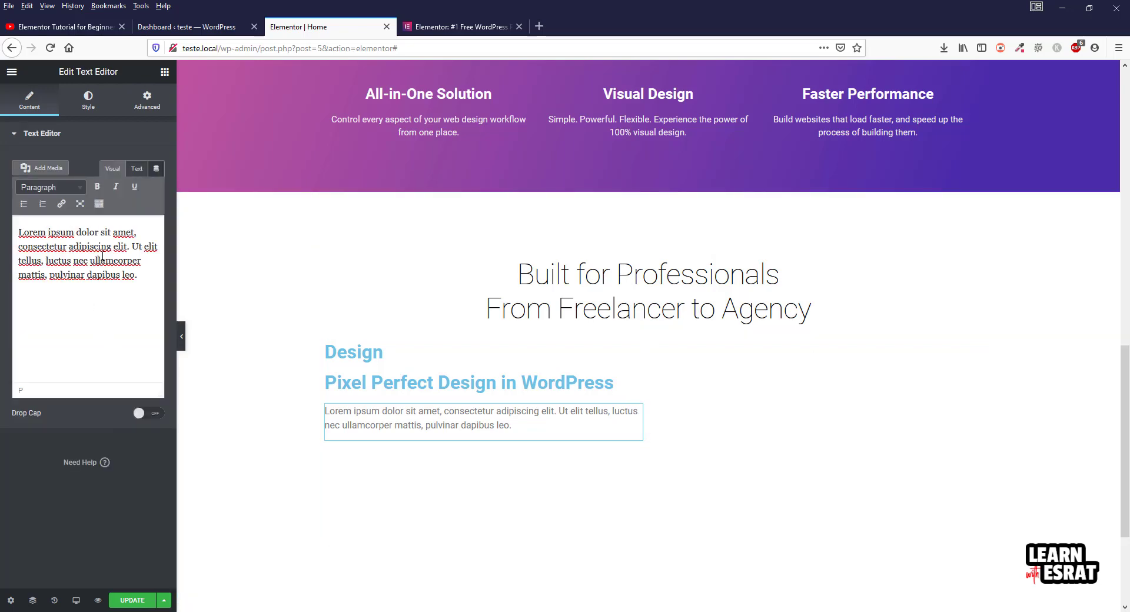
key(ctrl+a)
key(ctrl+v)
right_click(635, 476)
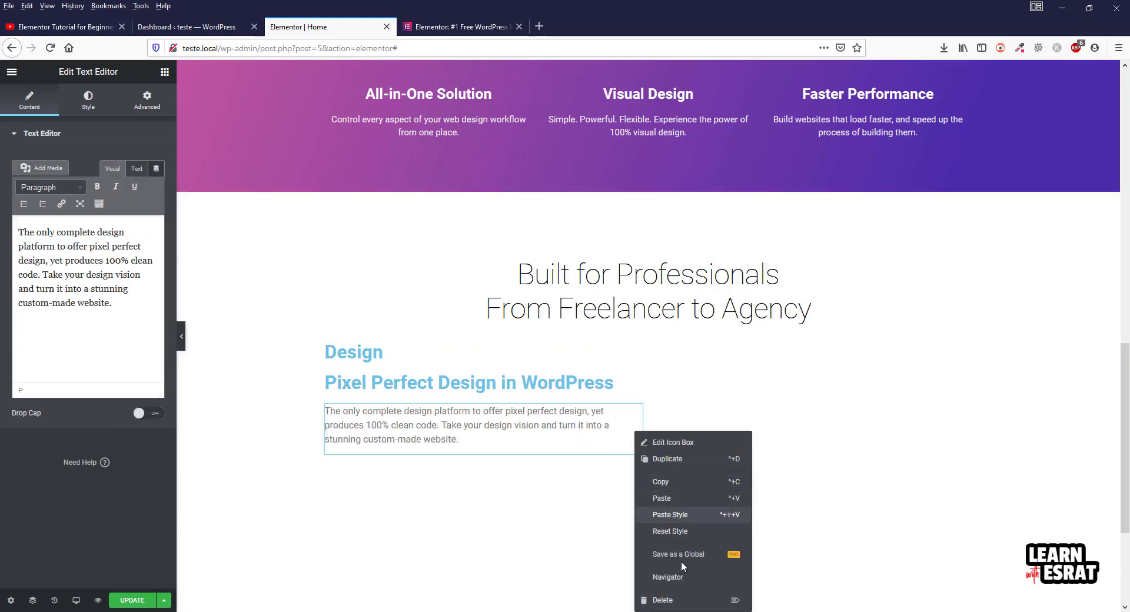
click(674, 601)
Check the "Learn More" link on elementor.com and search the widgets for "link"
click(411, 26)
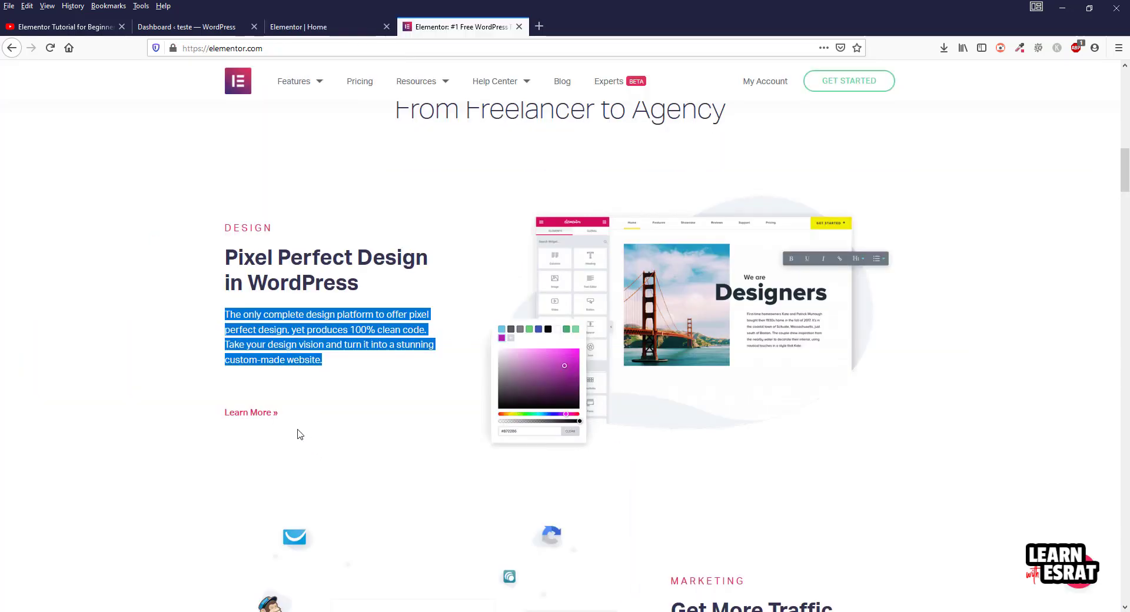
click(329, 27)
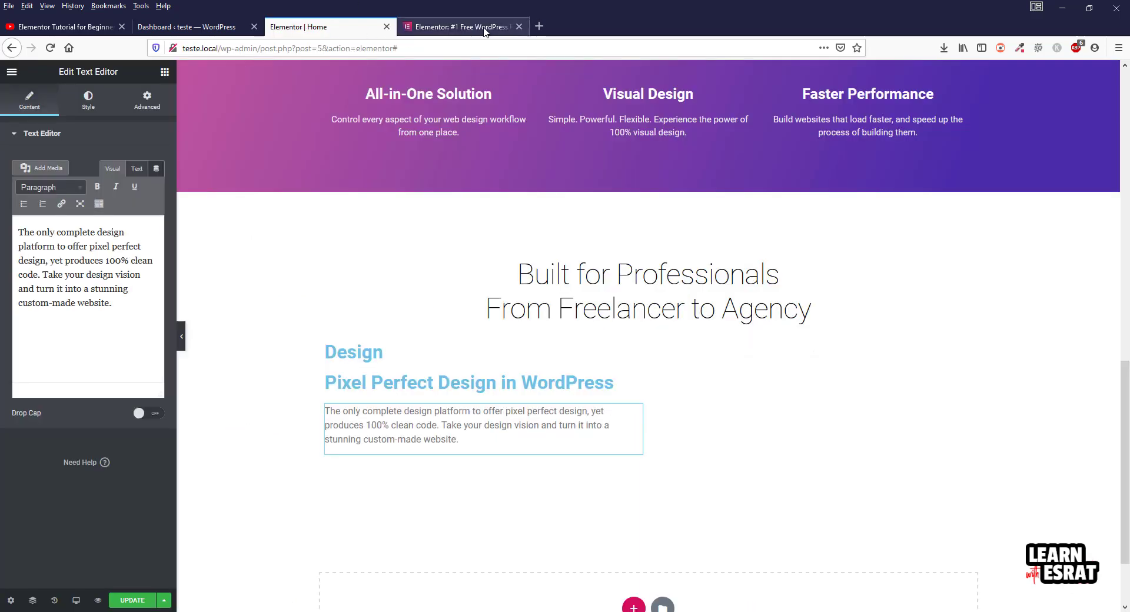
click(484, 31)
click(348, 414)
click(312, 28)
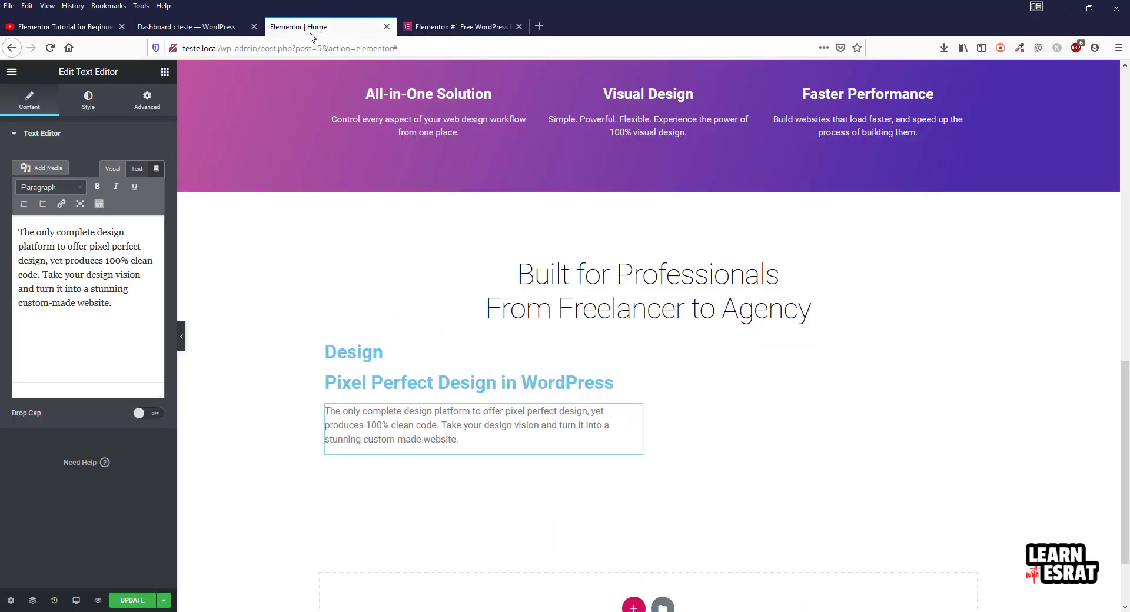
click(165, 72)
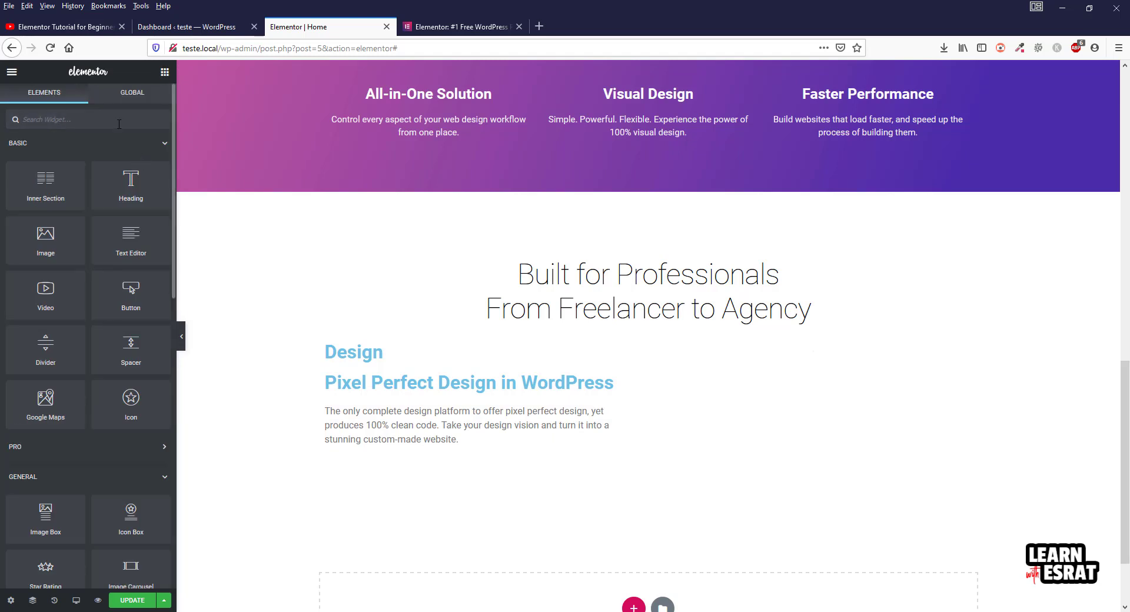
text(link)
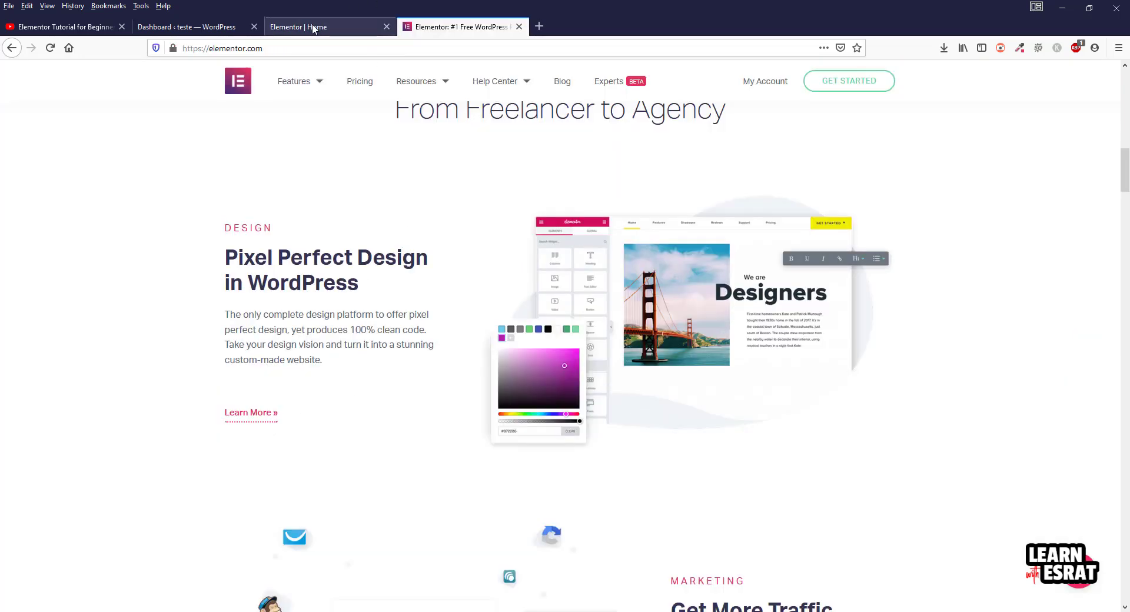
Search the widgets for "button" and add a Button widget below the description
click(313, 28)
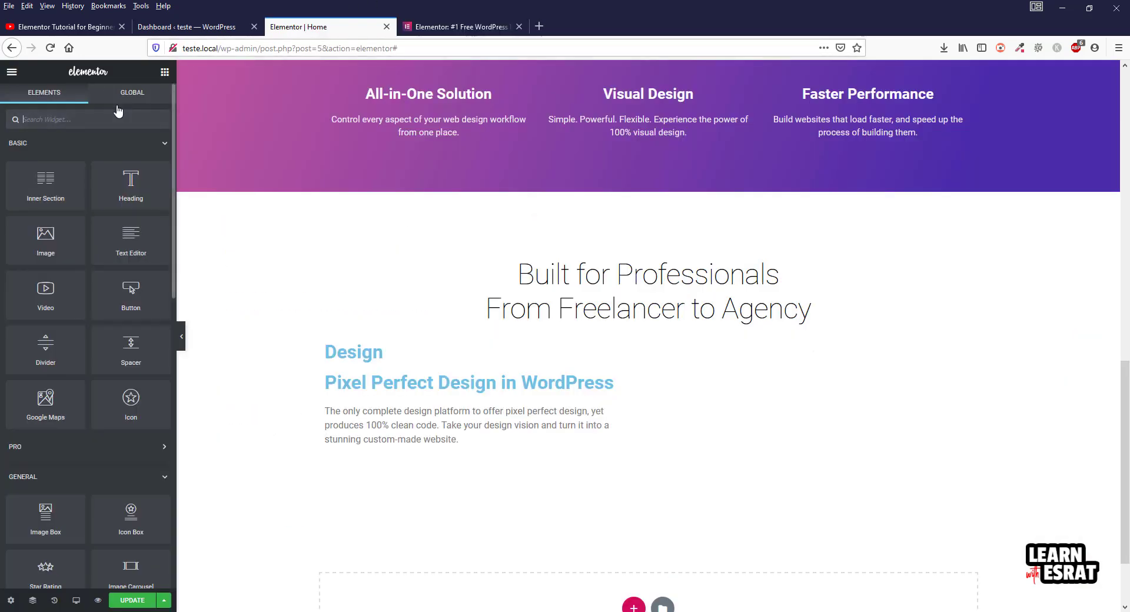
click(106, 124)
text(button)
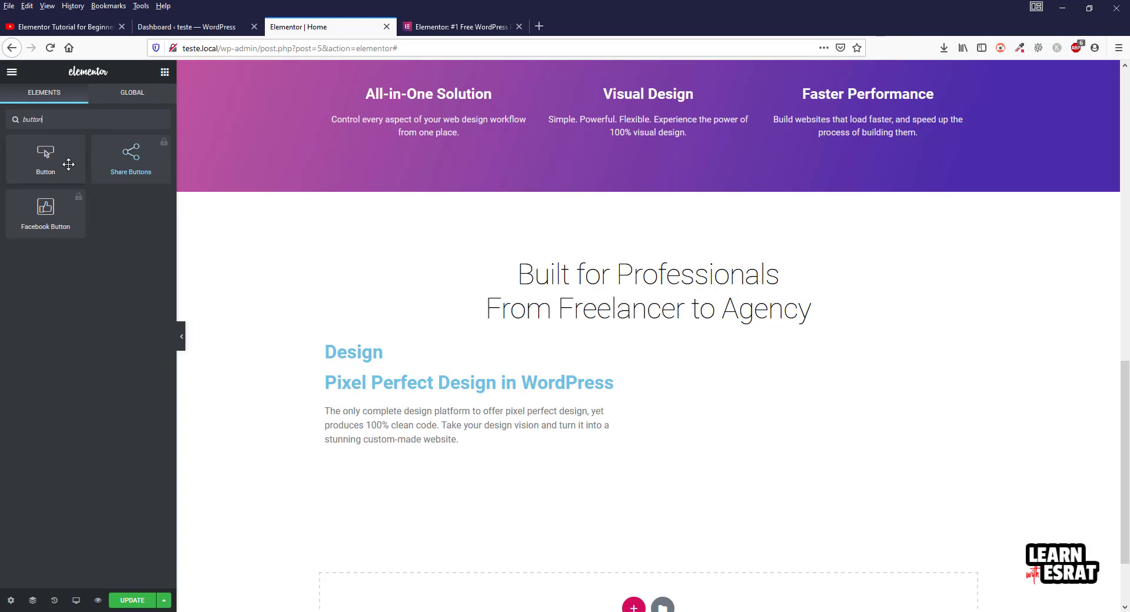
drag(68, 164, 394, 453)
Preview the Design block with the editing panel hidden, and take a screenshot of the original block on elementor.com for comparison
scroll(806, 371, down, 2)
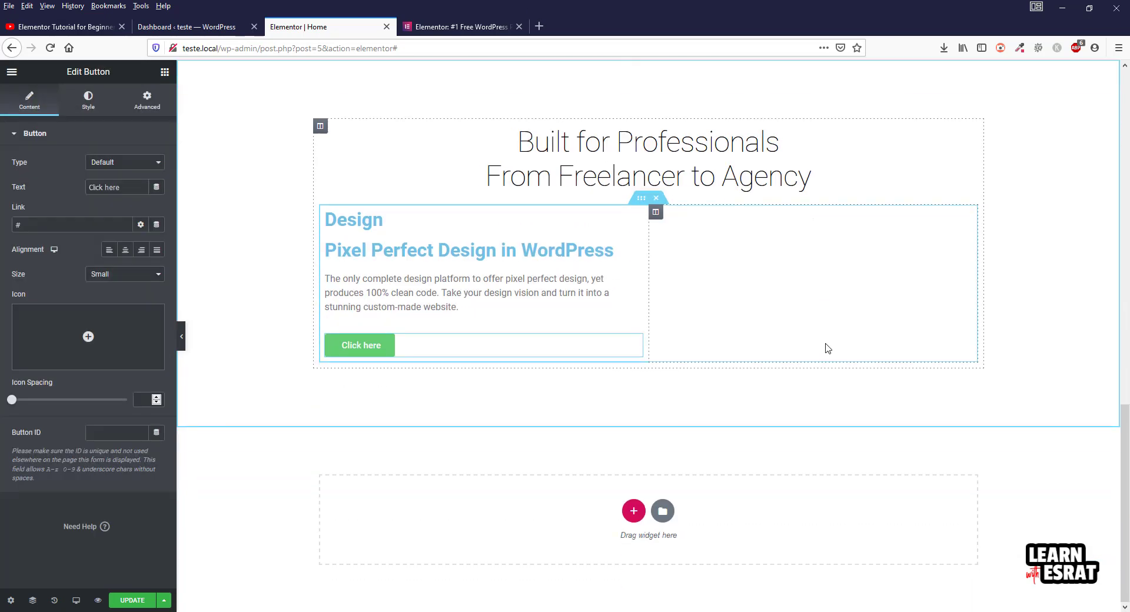
scroll(825, 348, up, 2)
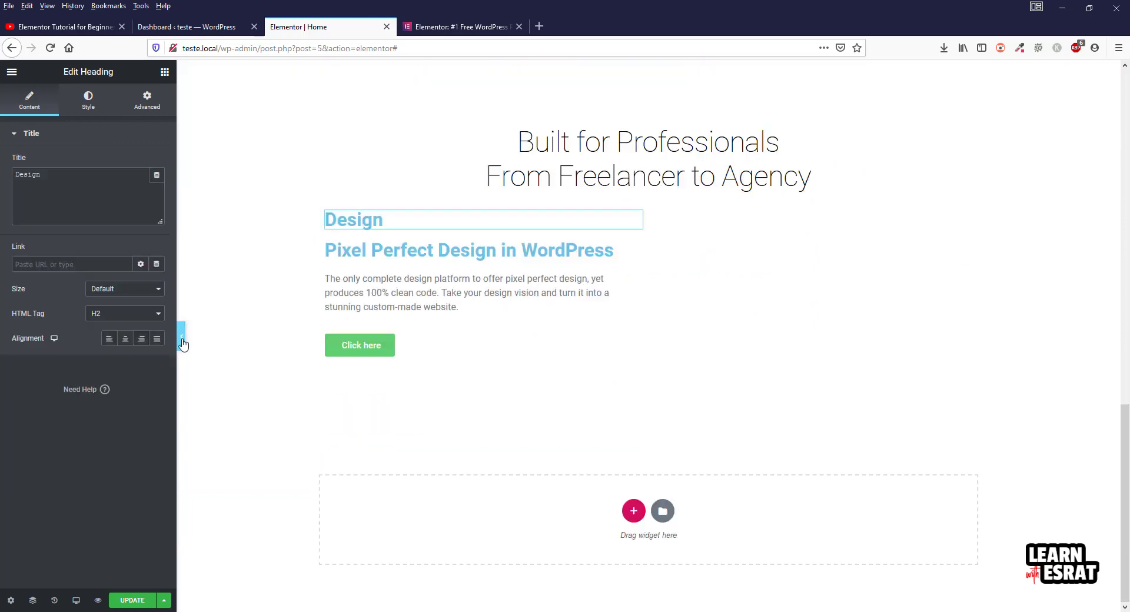
click(182, 343)
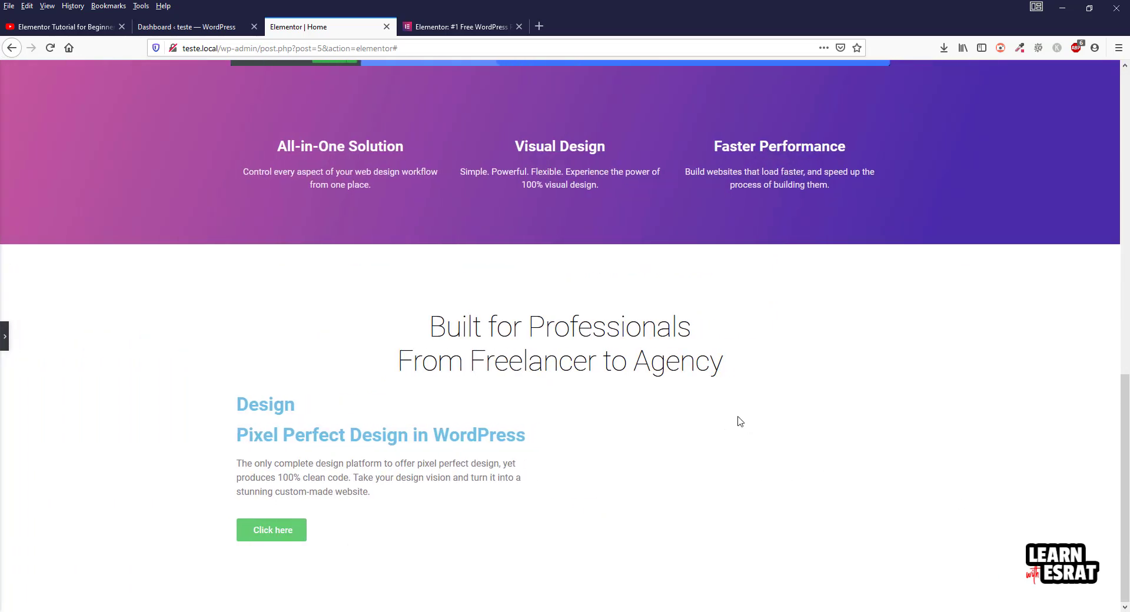
click(4, 334)
scroll(749, 310, down, 3)
click(452, 27)
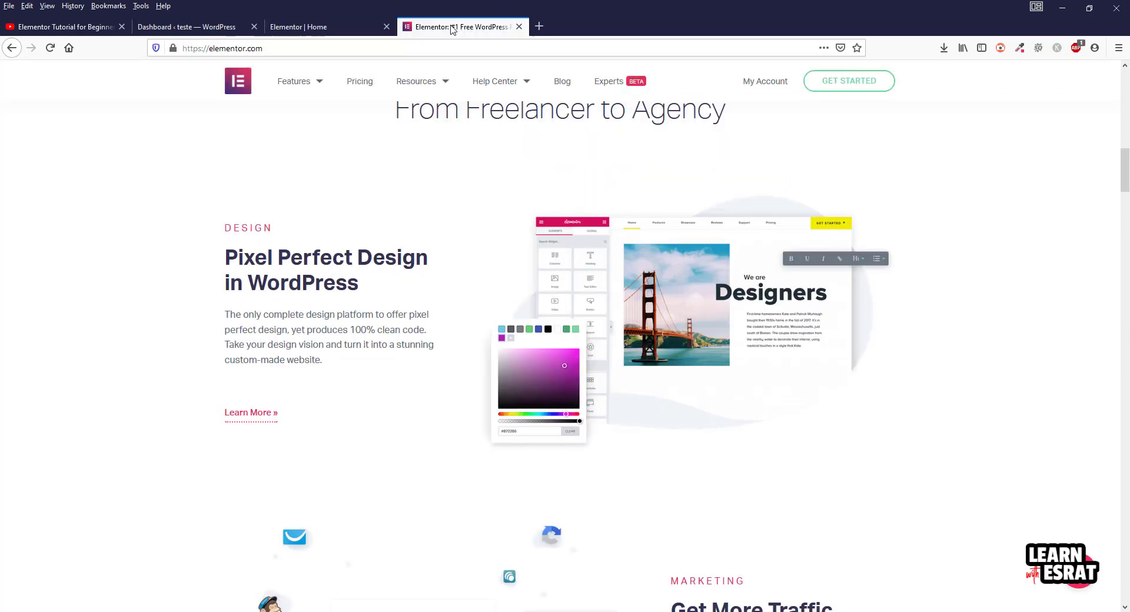
key(ctrl+Page_Up)
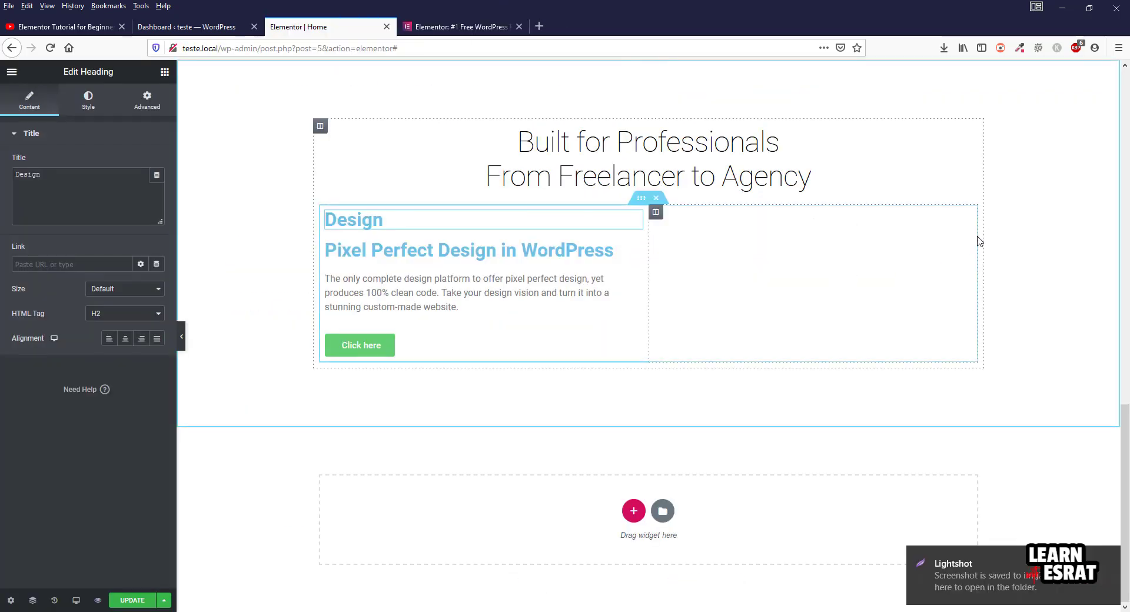
Upload img2.png and insert it as the Design block's image in place of Homepage_Design_Optimised1.png
click(964, 247)
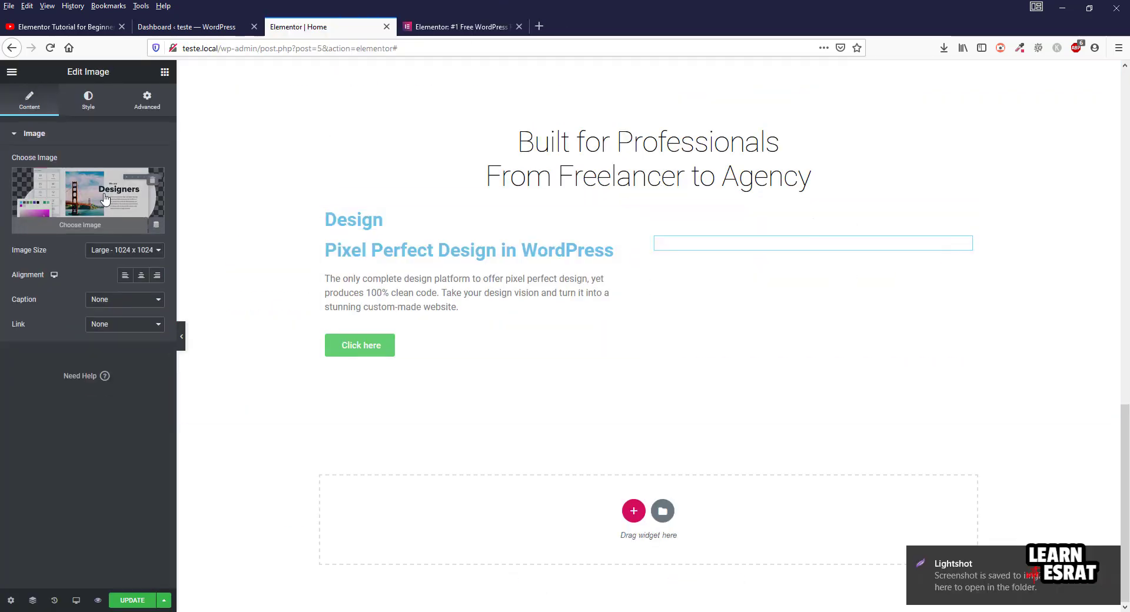
click(104, 198)
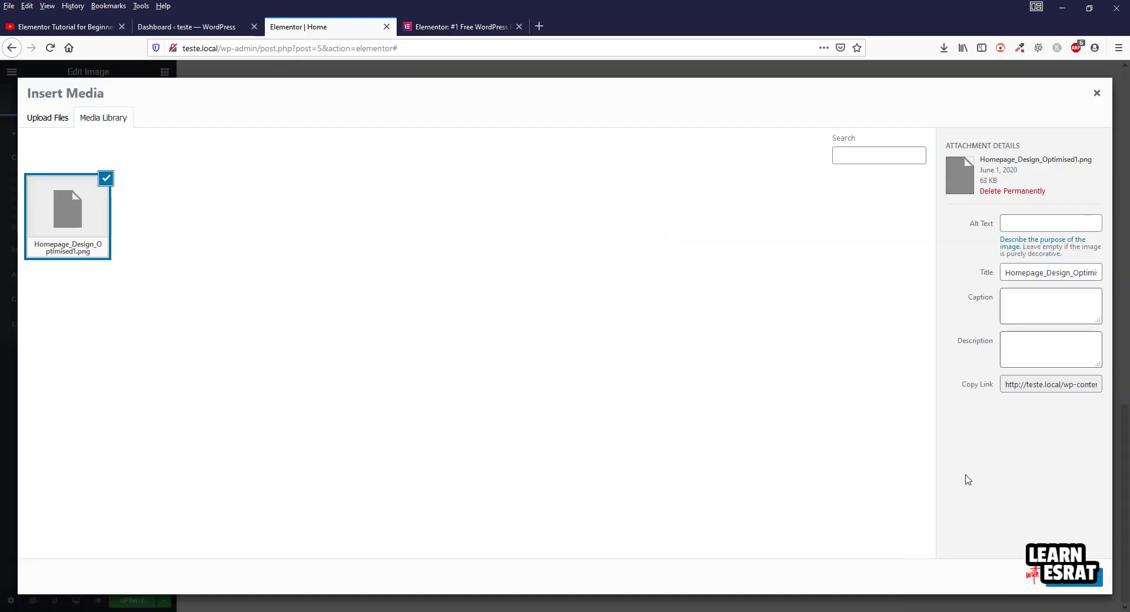
click(52, 117)
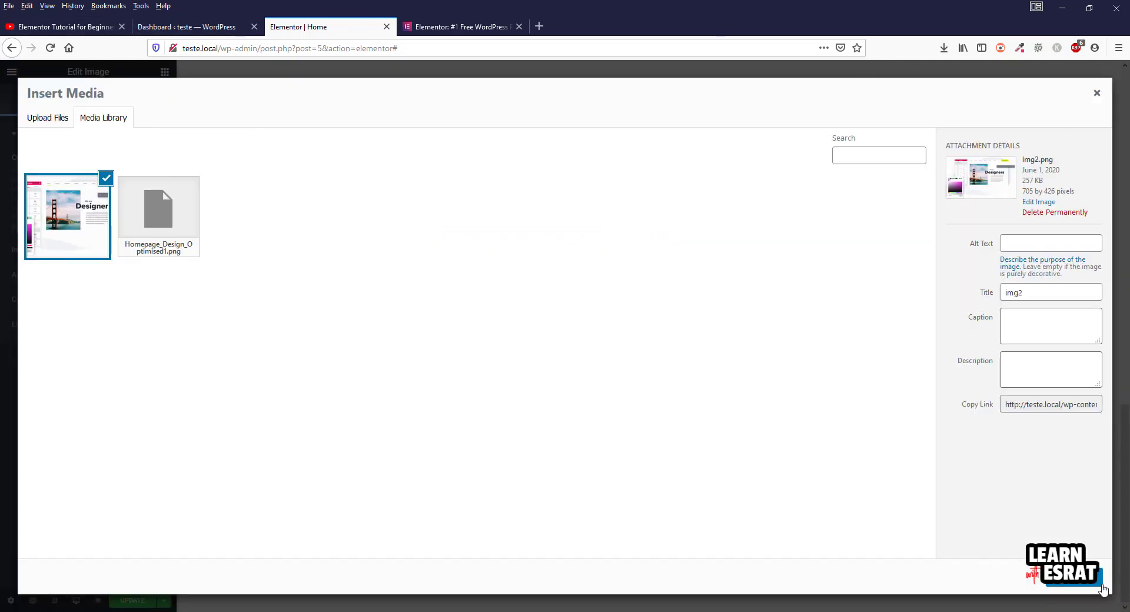
click(1092, 584)
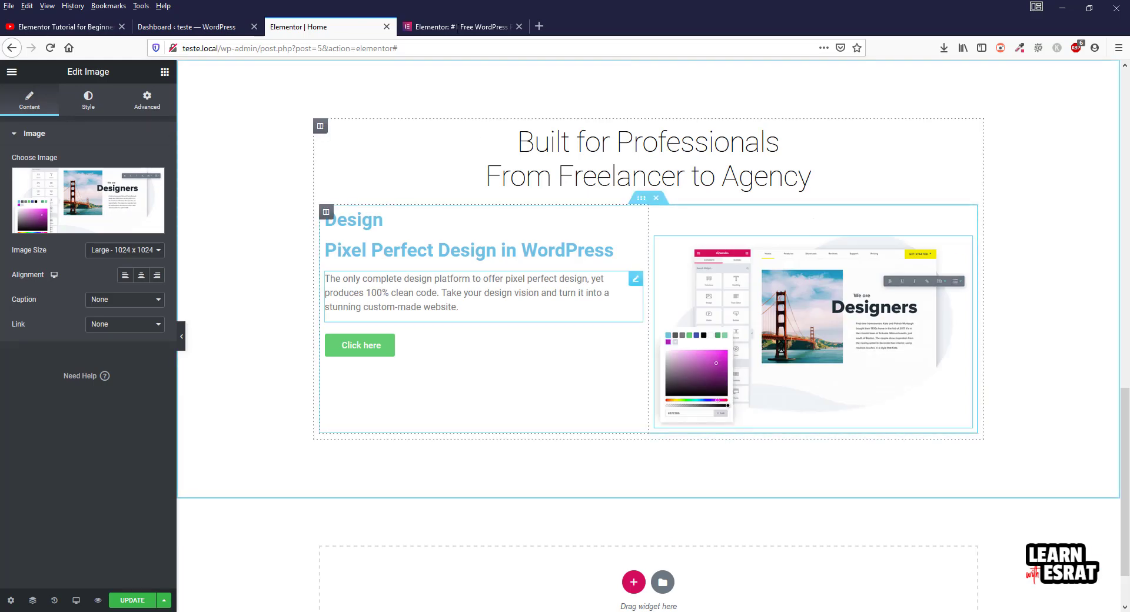
Try to sample a colour from the elementor.com page with the colour picker
click(456, 26)
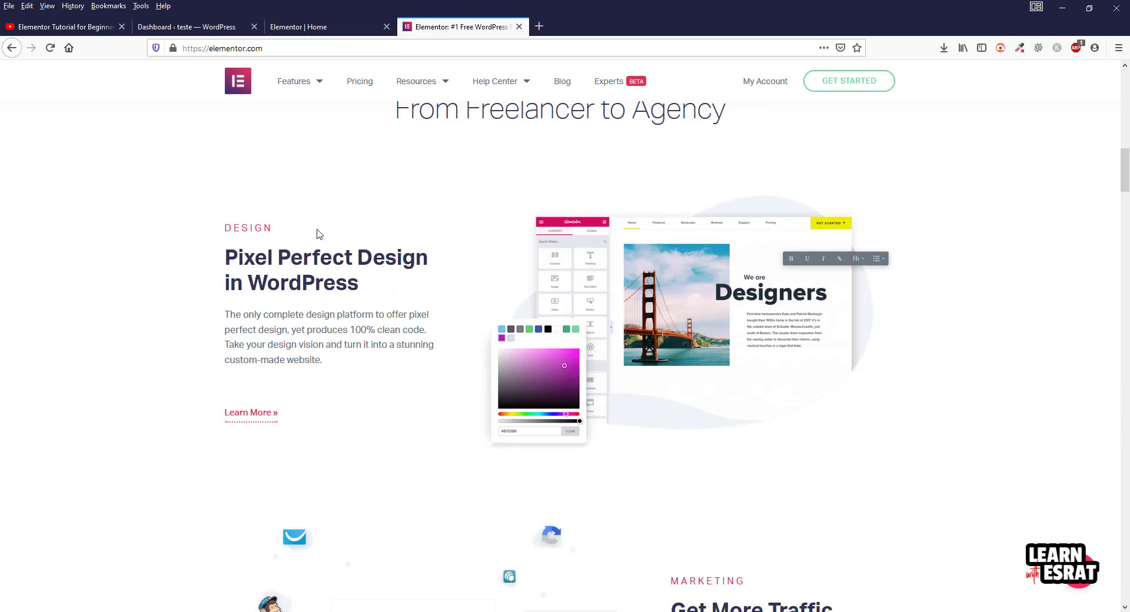
click(1019, 47)
click(975, 89)
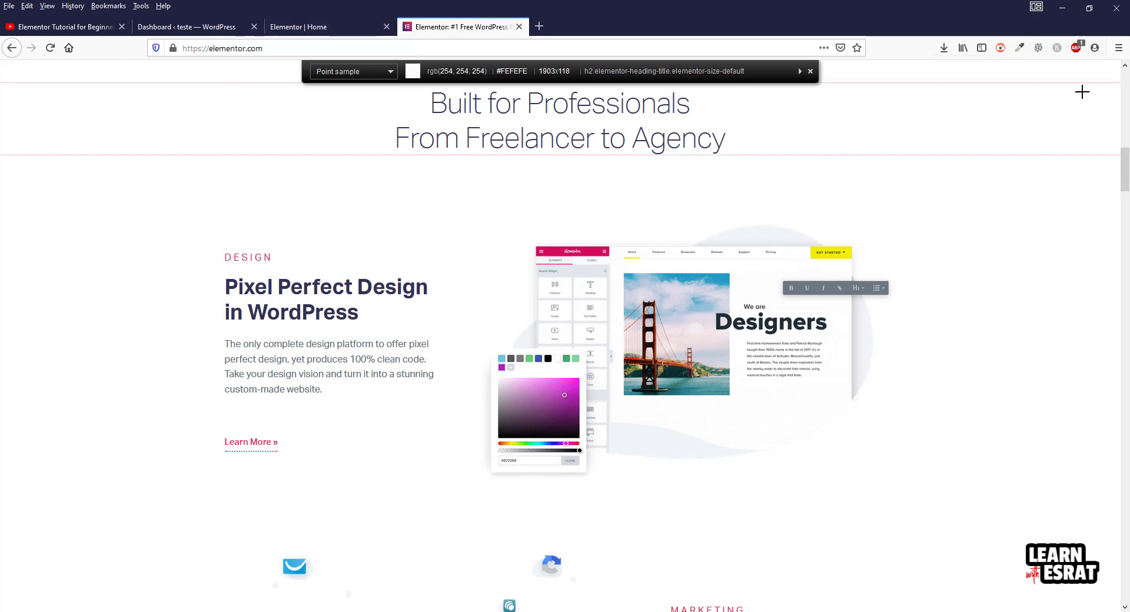
click(1075, 123)
click(305, 27)
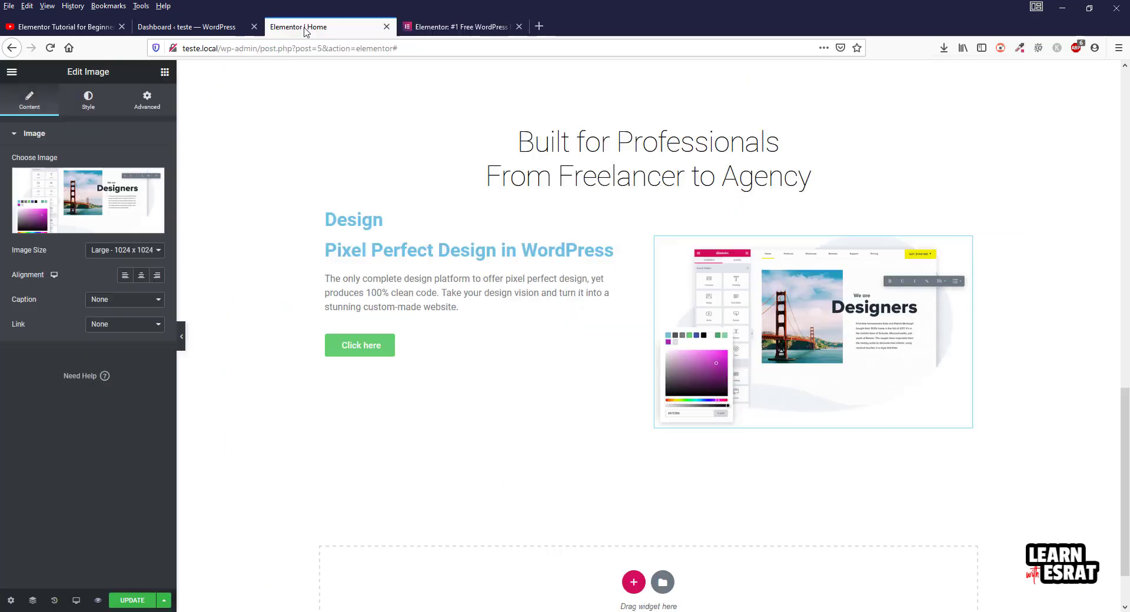
Set the HTML tag of the Design heading to H4
click(636, 220)
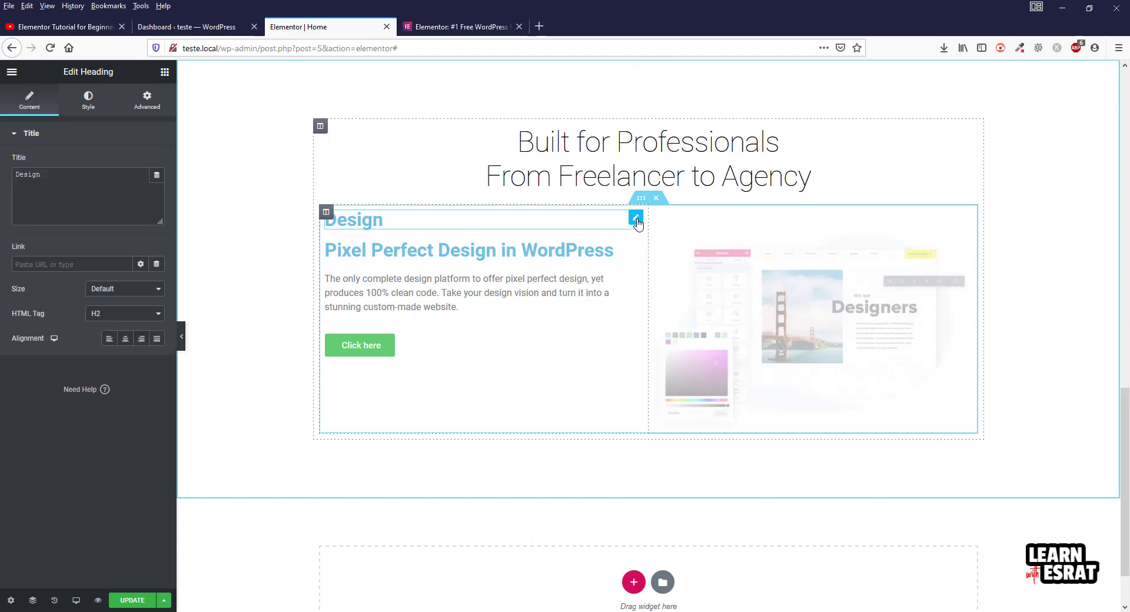
click(100, 317)
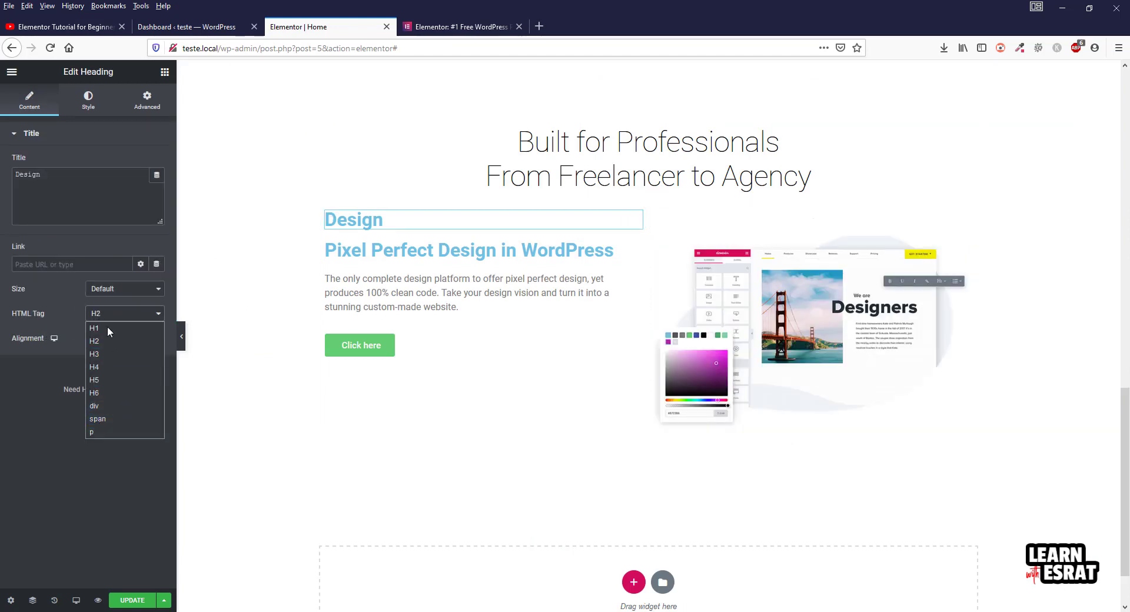
click(107, 367)
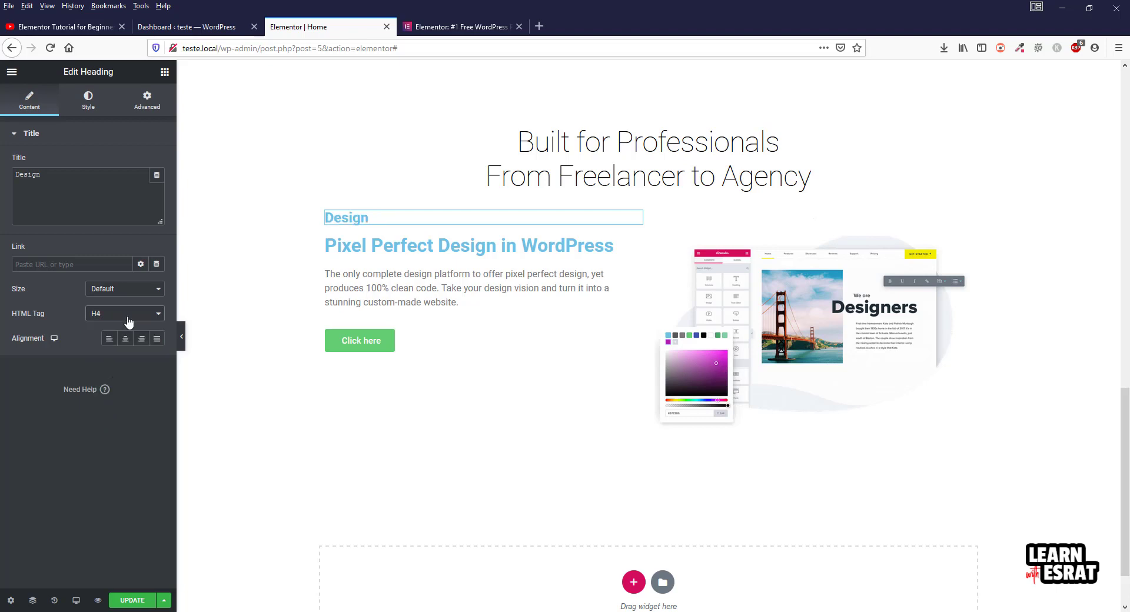
Try to paste a copied colour code as the Design heading's text color
click(86, 97)
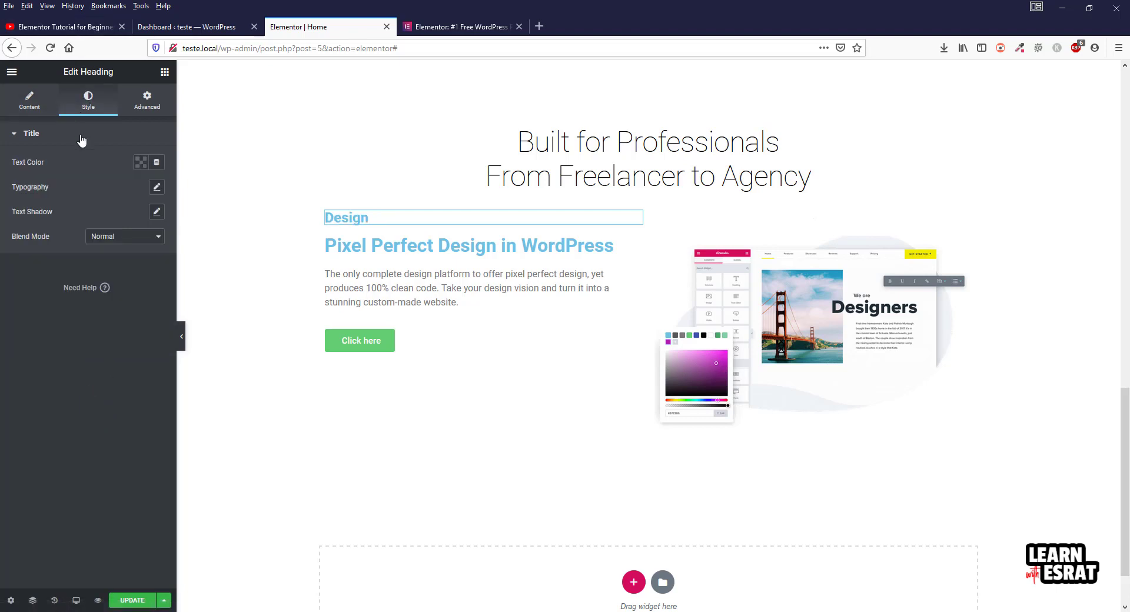
click(141, 163)
text(nto a stunning custom-made website.)
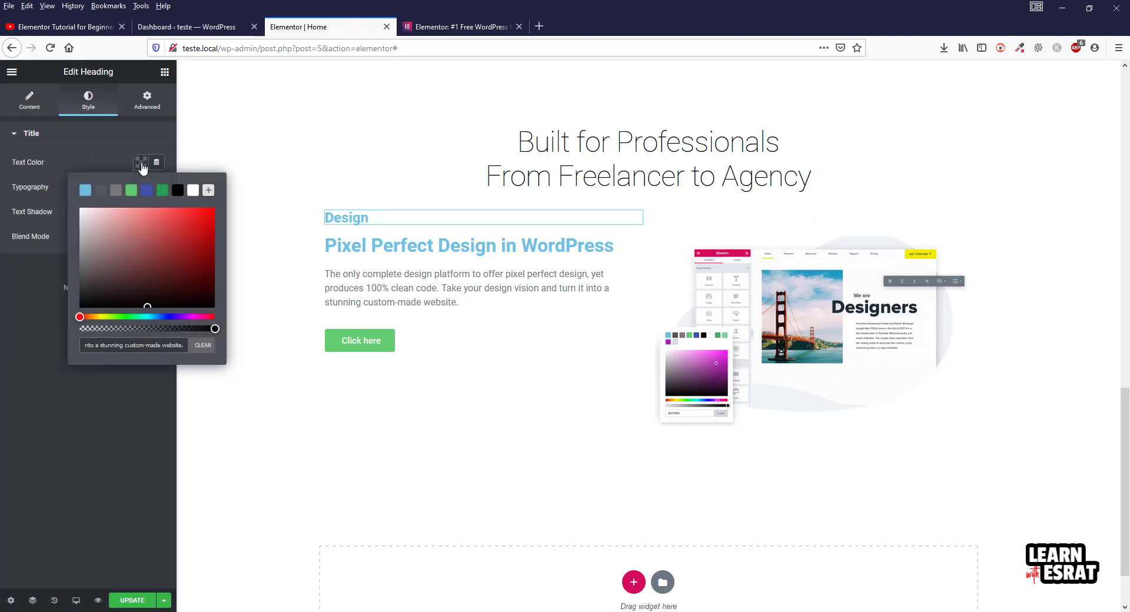
click(98, 165)
Sample the DESIGN label's colour on elementor.com and set the Design heading's text color to #DE3157
click(134, 161)
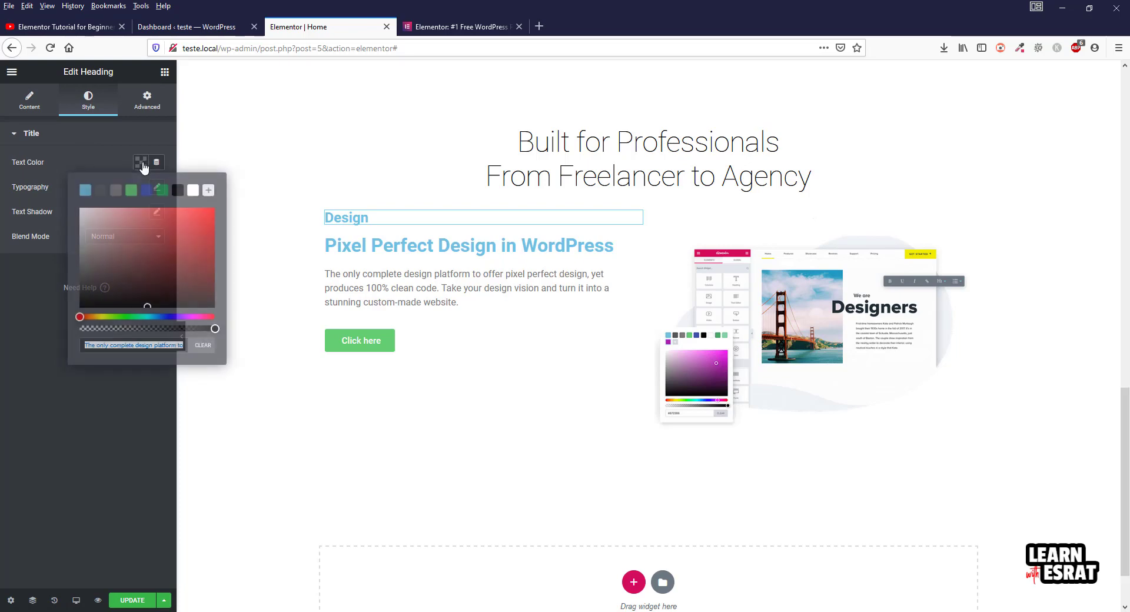
click(462, 27)
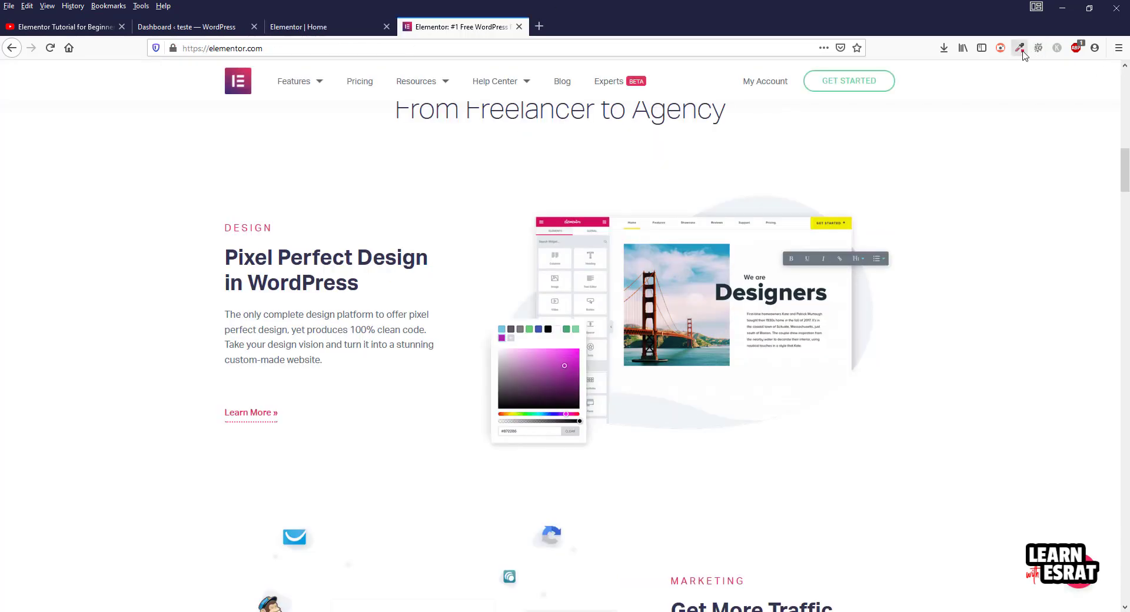
click(1019, 48)
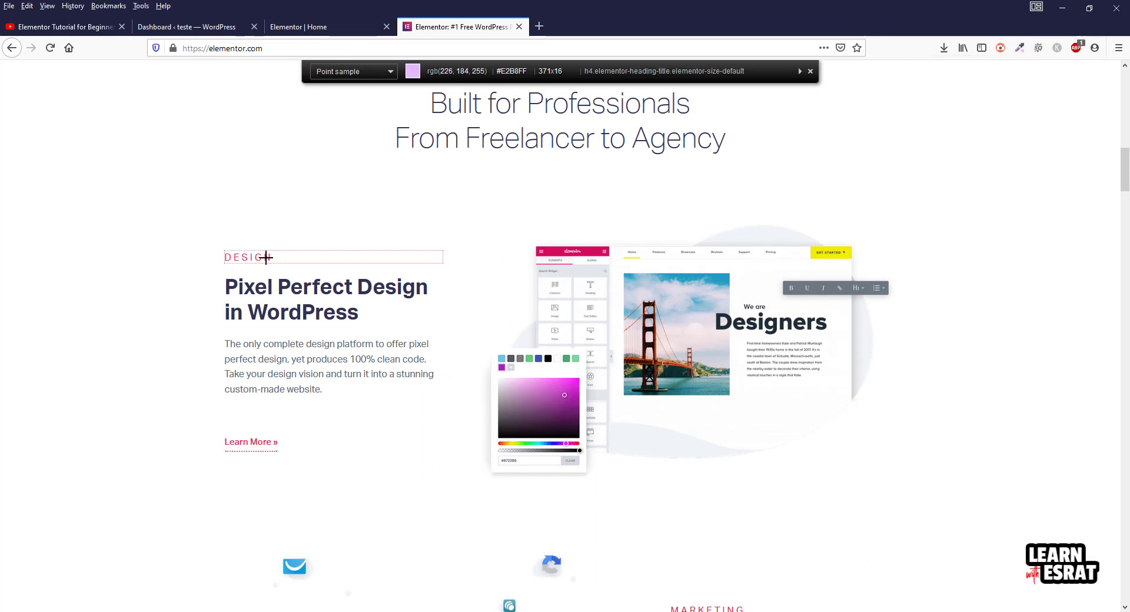
click(266, 257)
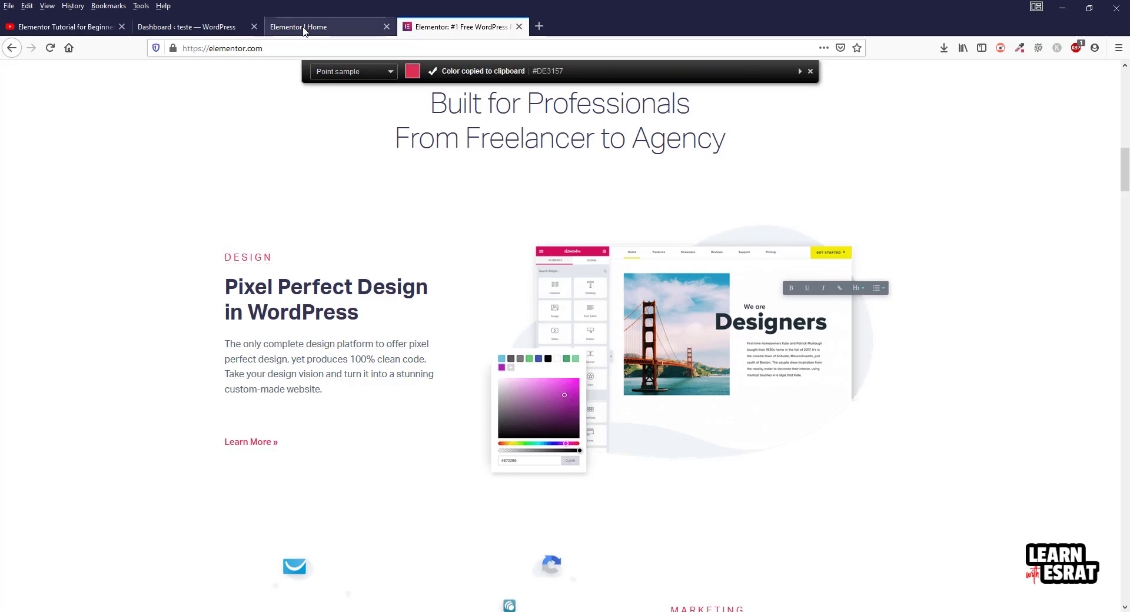
click(300, 27)
key(ctrl+v)
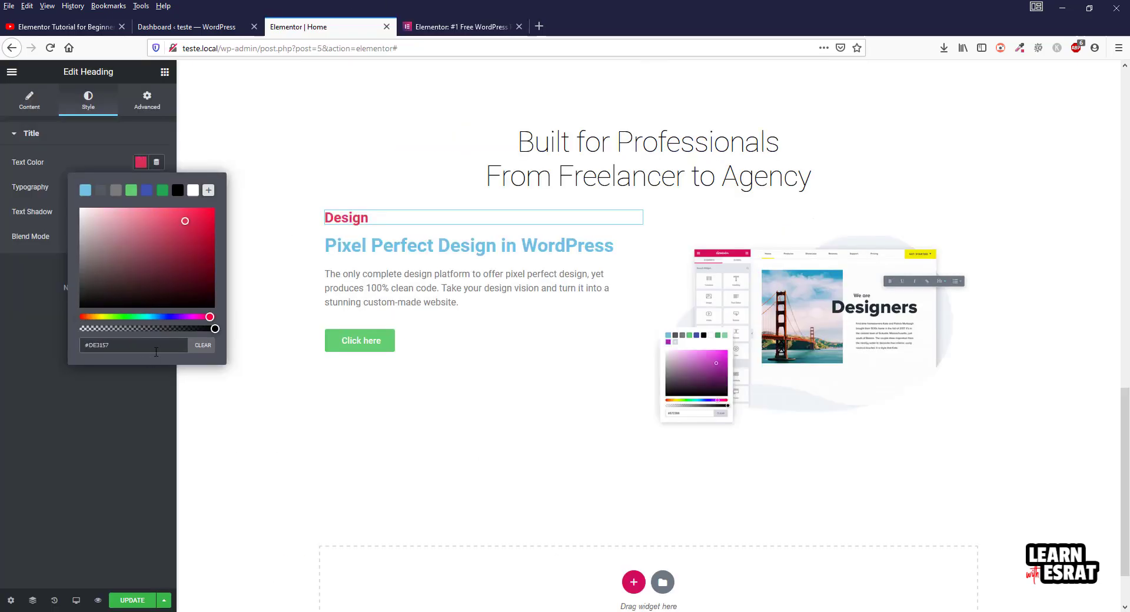
click(97, 149)
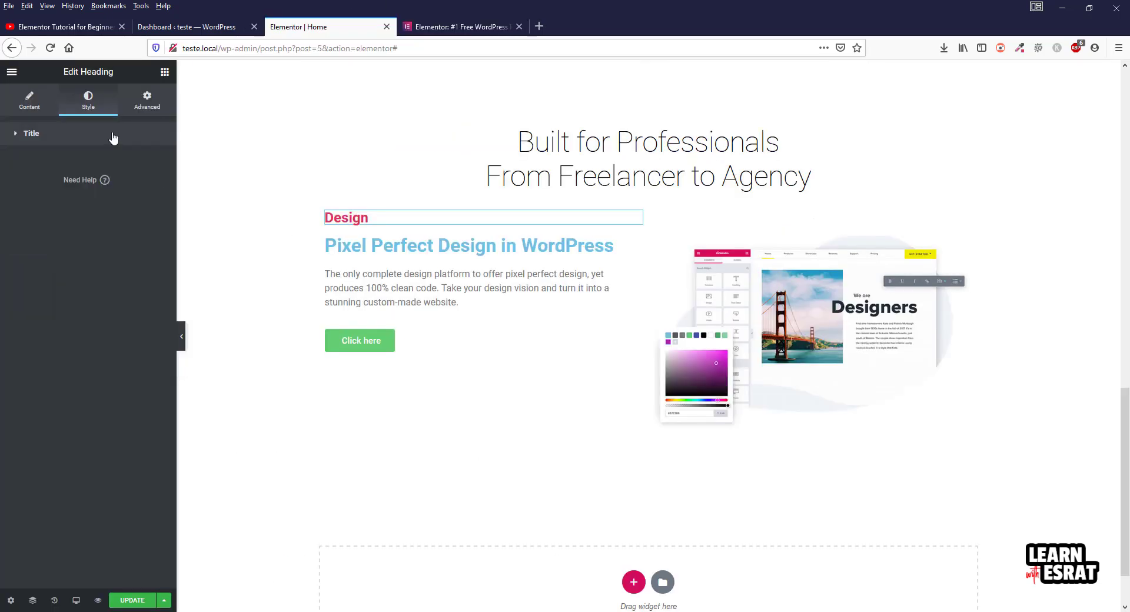
Compare with the DESIGN label on elementor.com and set the Design heading's typography to 18 px, Uppercase and weight 400
click(481, 27)
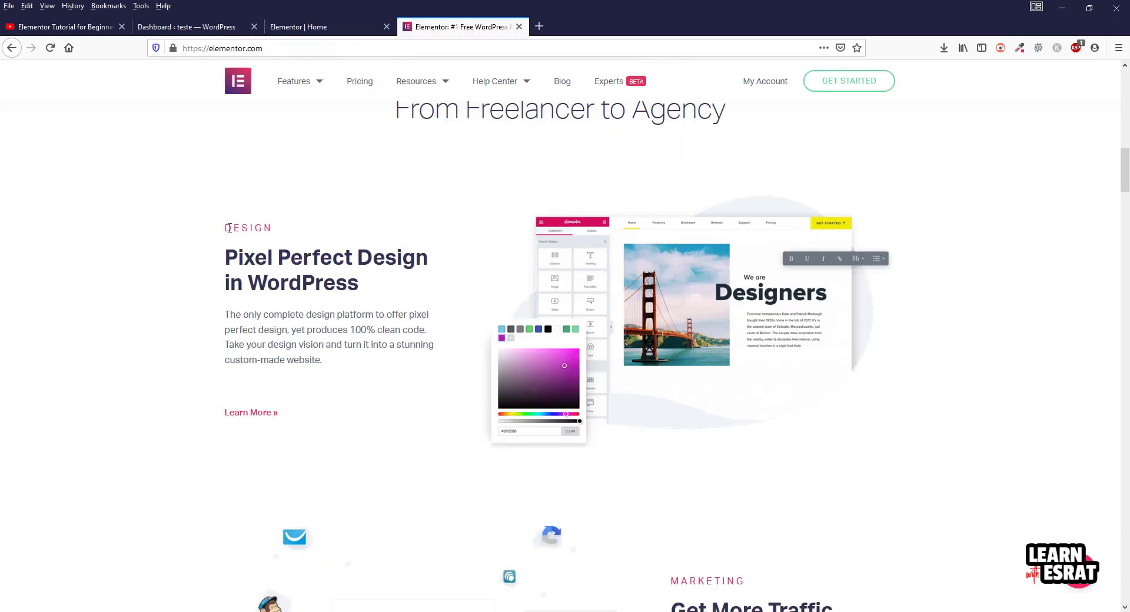
click(344, 27)
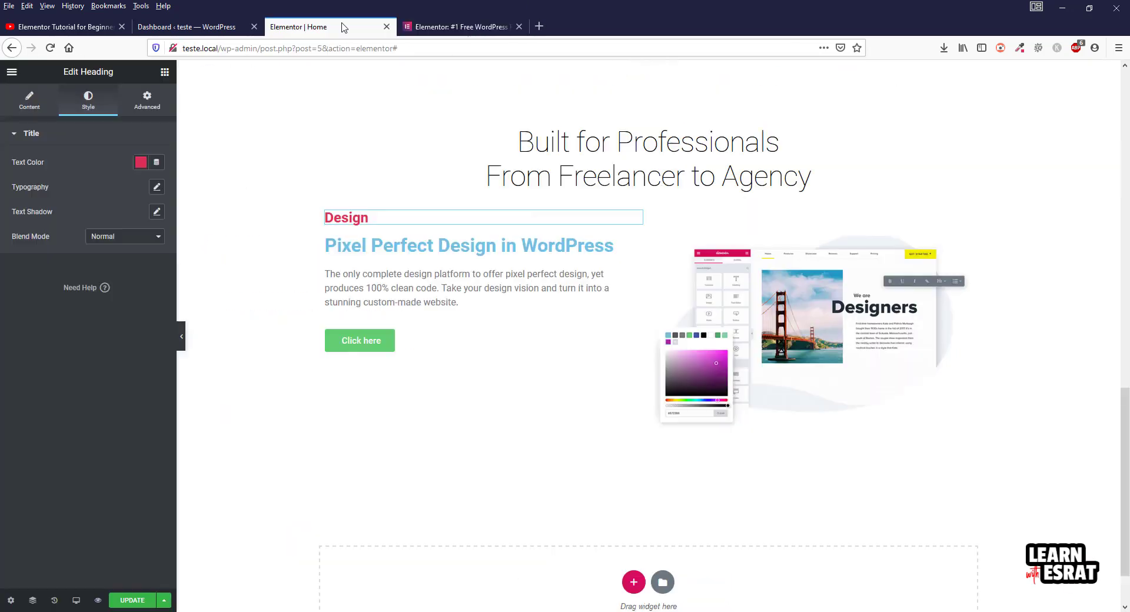
click(157, 188)
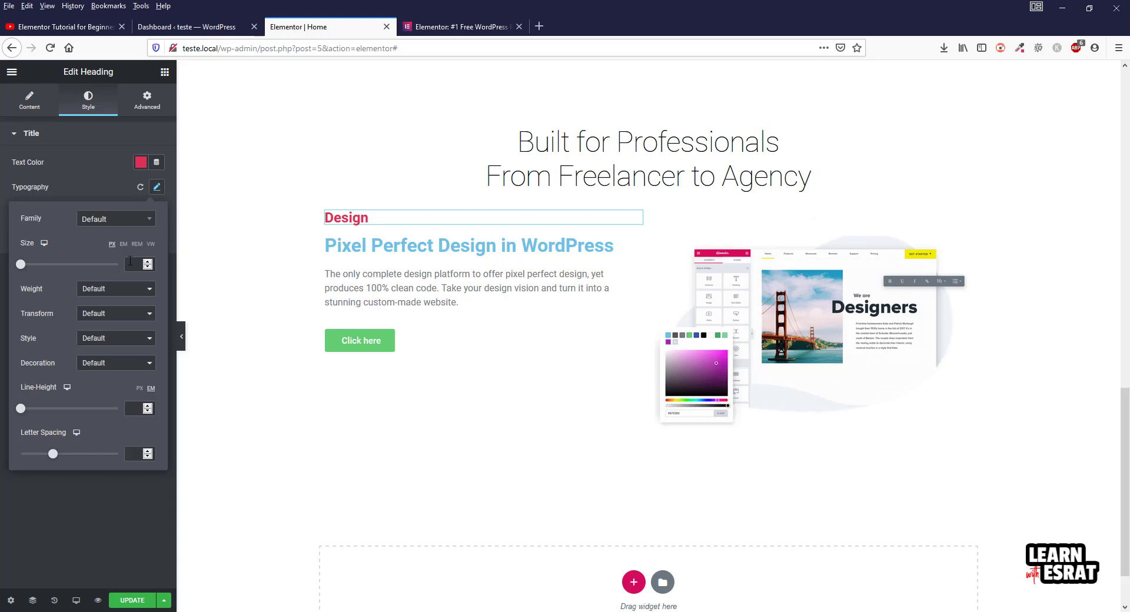
text(15)
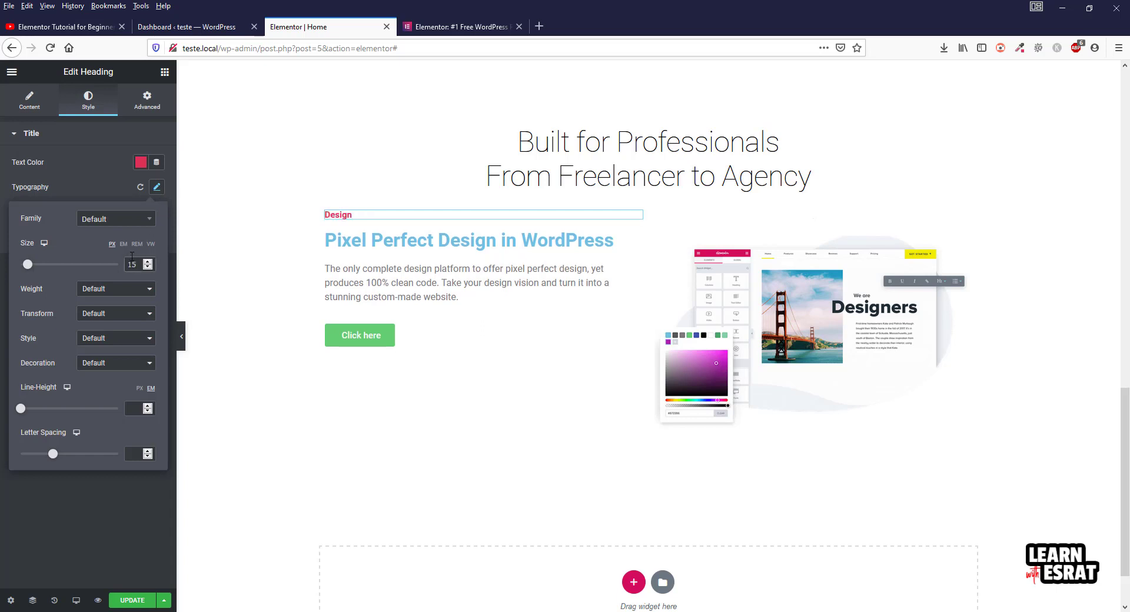
text(8)
text(1)
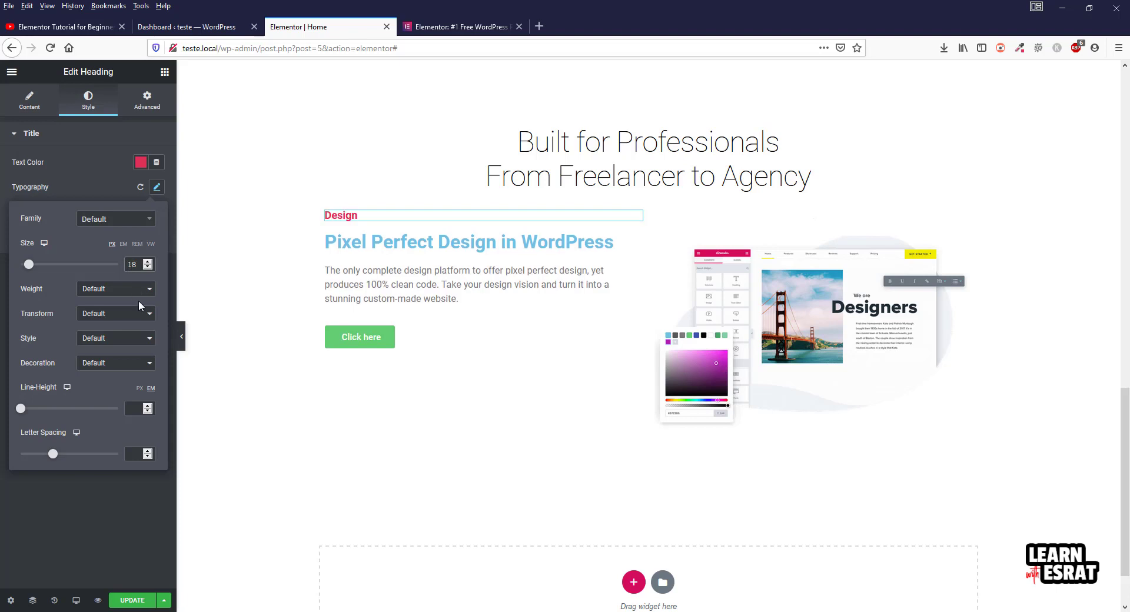
click(110, 312)
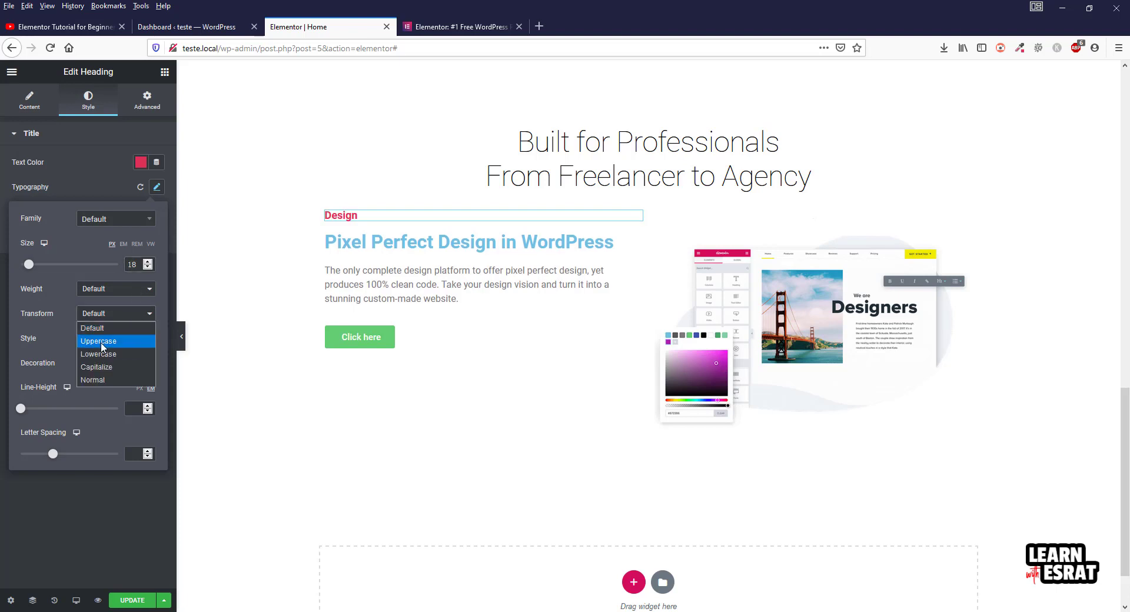
click(101, 343)
click(112, 293)
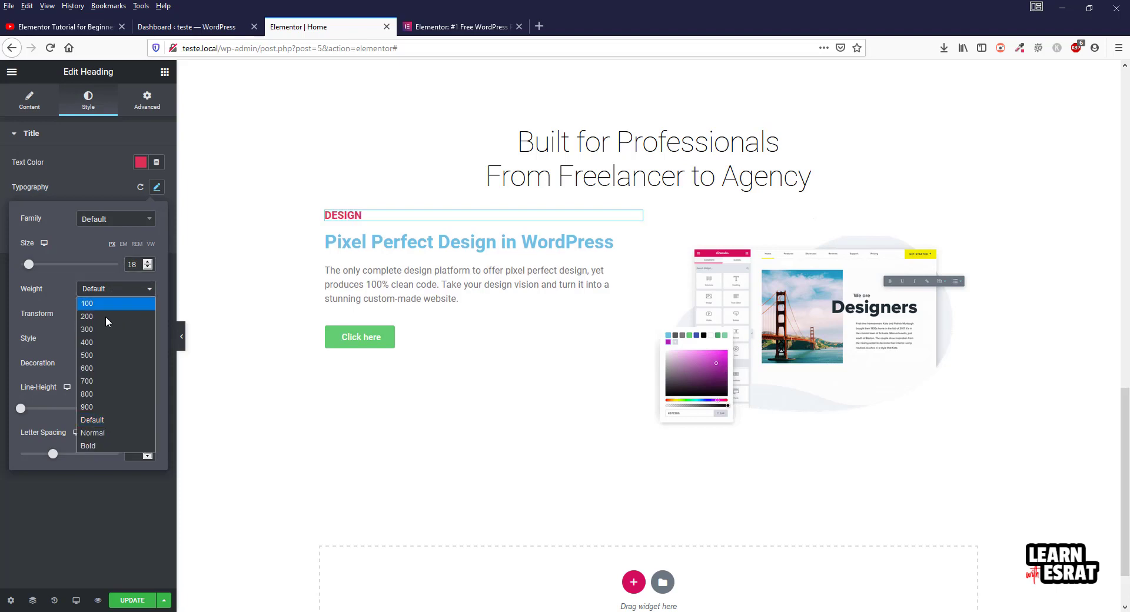
click(103, 337)
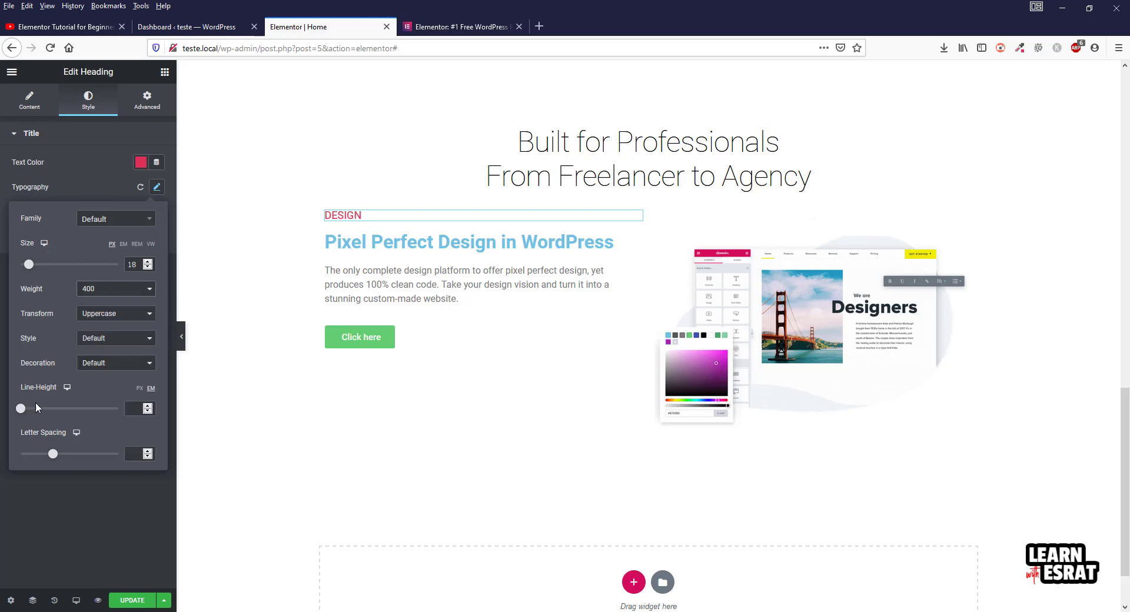
Set the Design heading's letter spacing to 3.7 and its size to 17 px, and update the page
drag(54, 455, 80, 452)
click(466, 25)
click(323, 30)
click(148, 267)
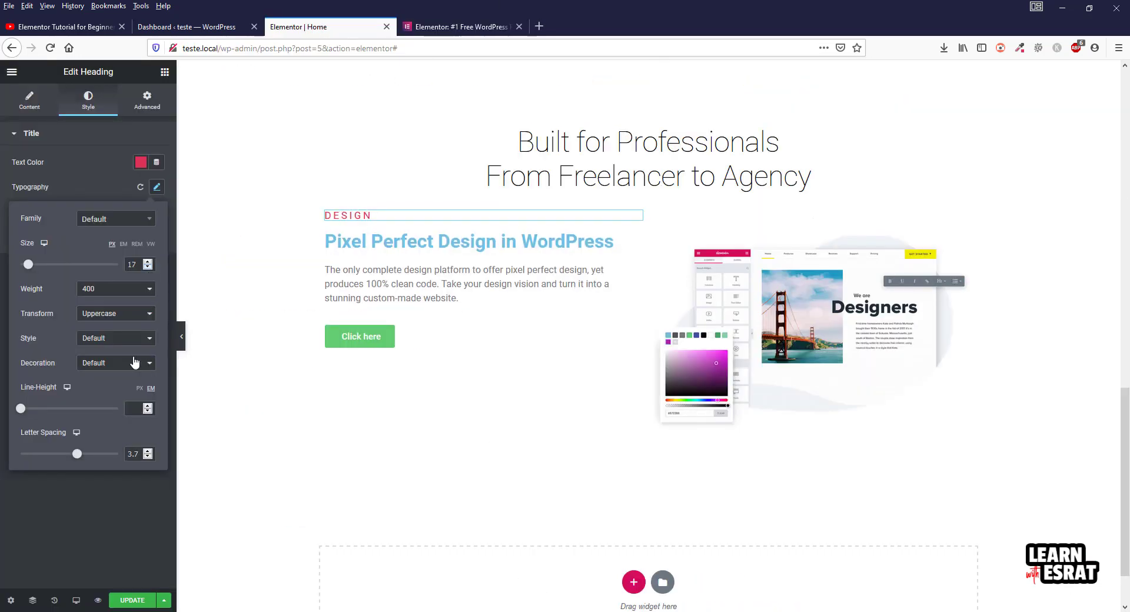
click(140, 600)
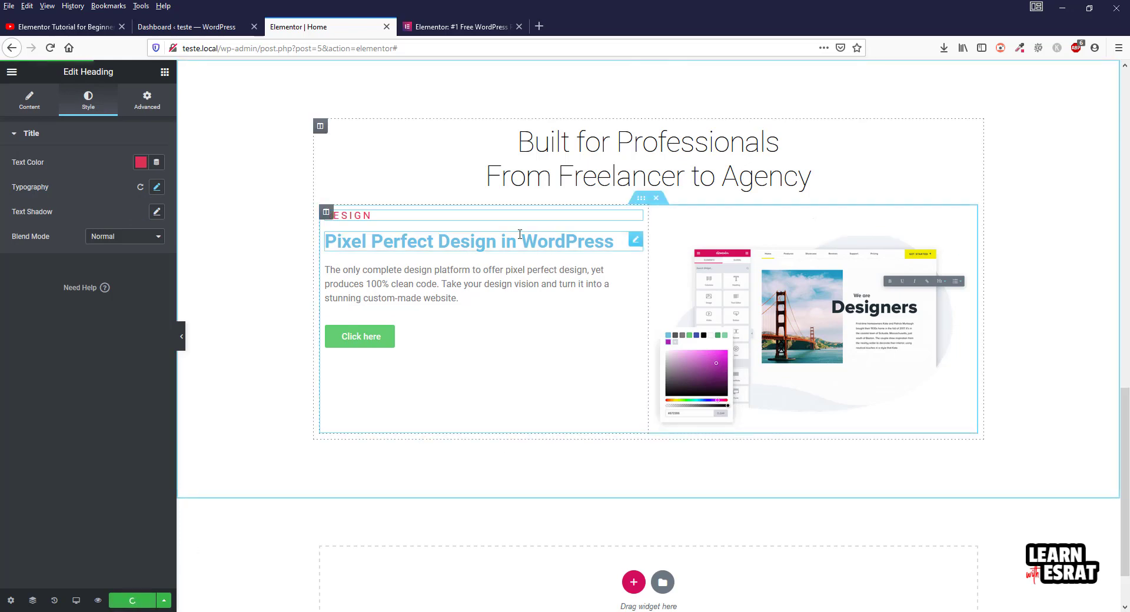
Check the title on elementor.com and set the "Pixel Perfect Design in WordPress" heading's text color to black, #000000
click(476, 26)
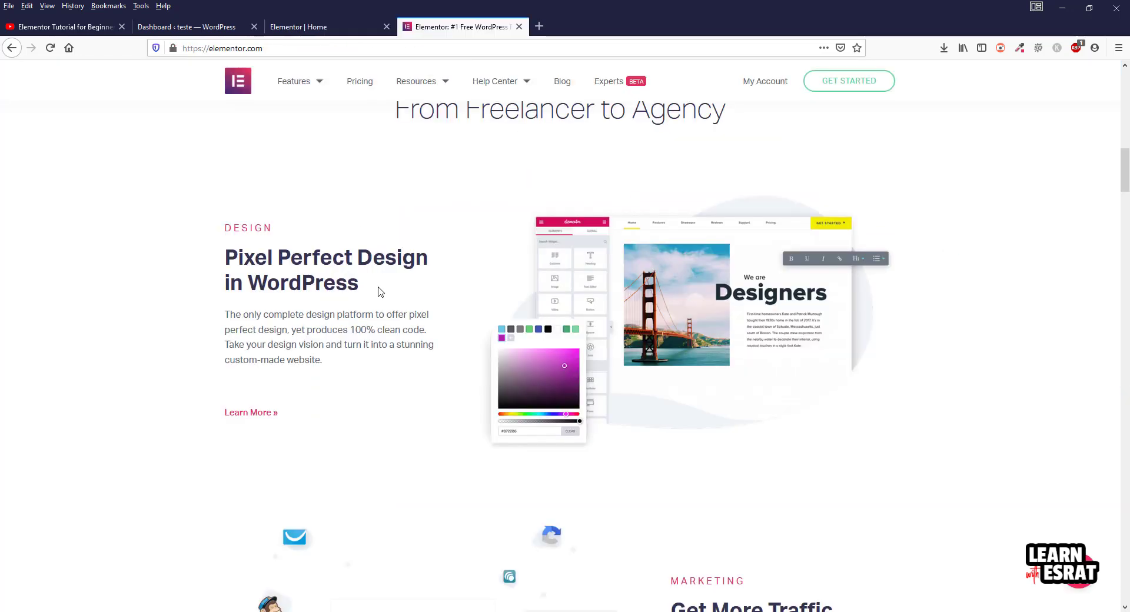
click(346, 26)
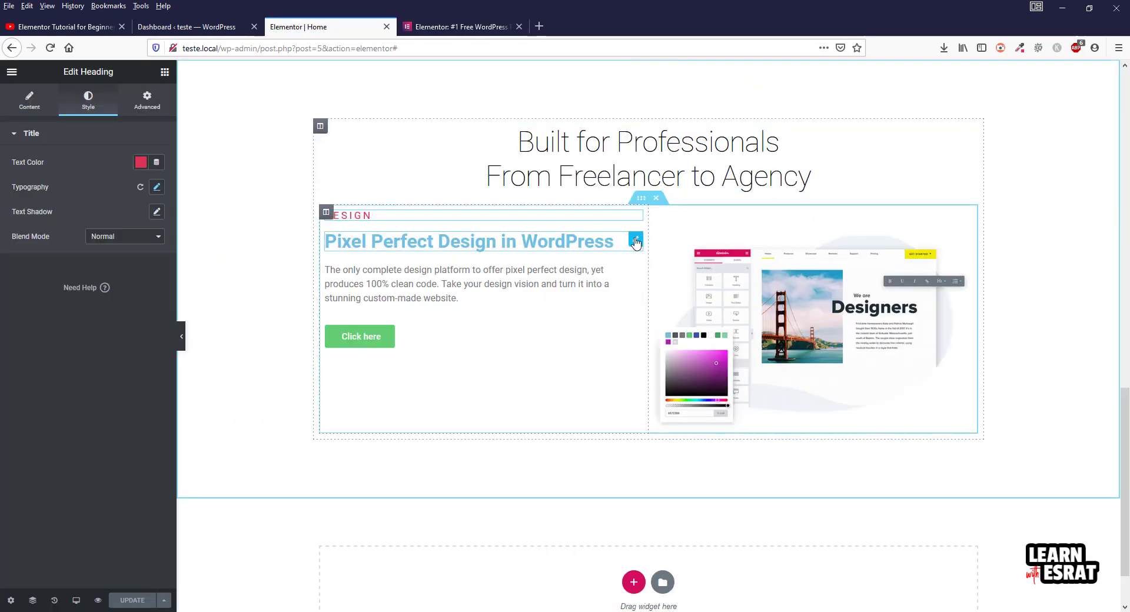
click(636, 241)
click(89, 102)
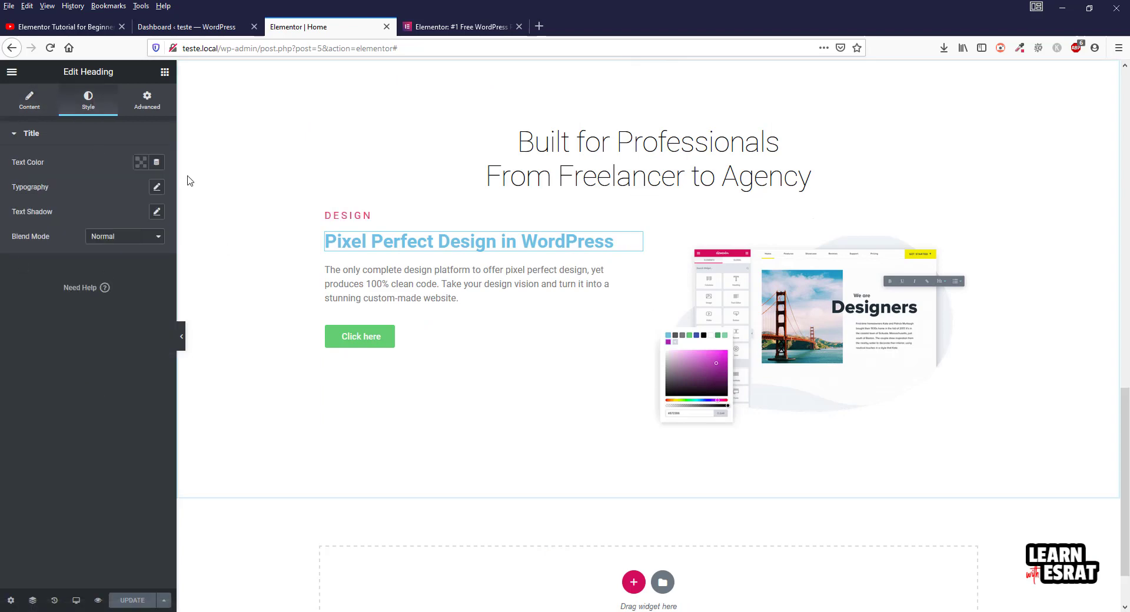
click(141, 162)
click(178, 191)
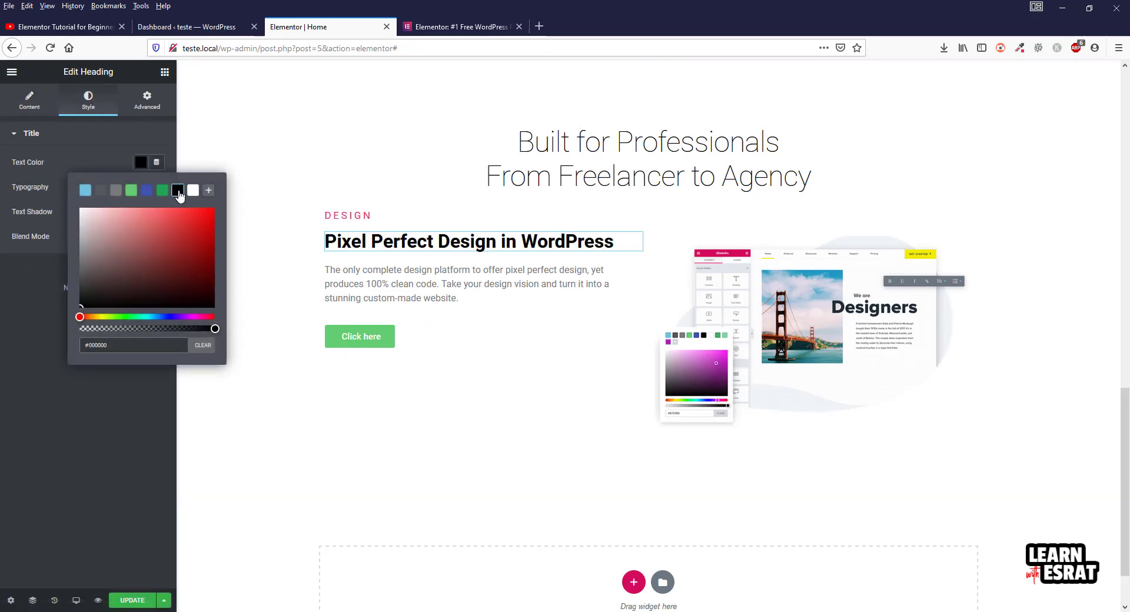
click(119, 449)
Compare the layout on elementor.com and resize the Design block's columns to 42.5% for the text and 57.5% for the image
click(462, 27)
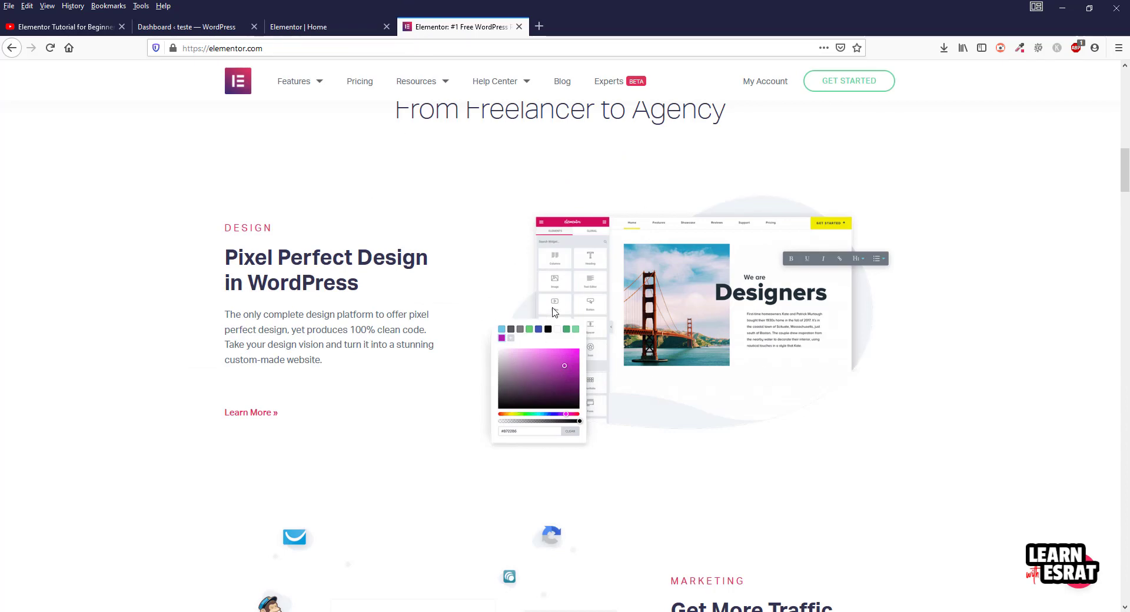
click(328, 28)
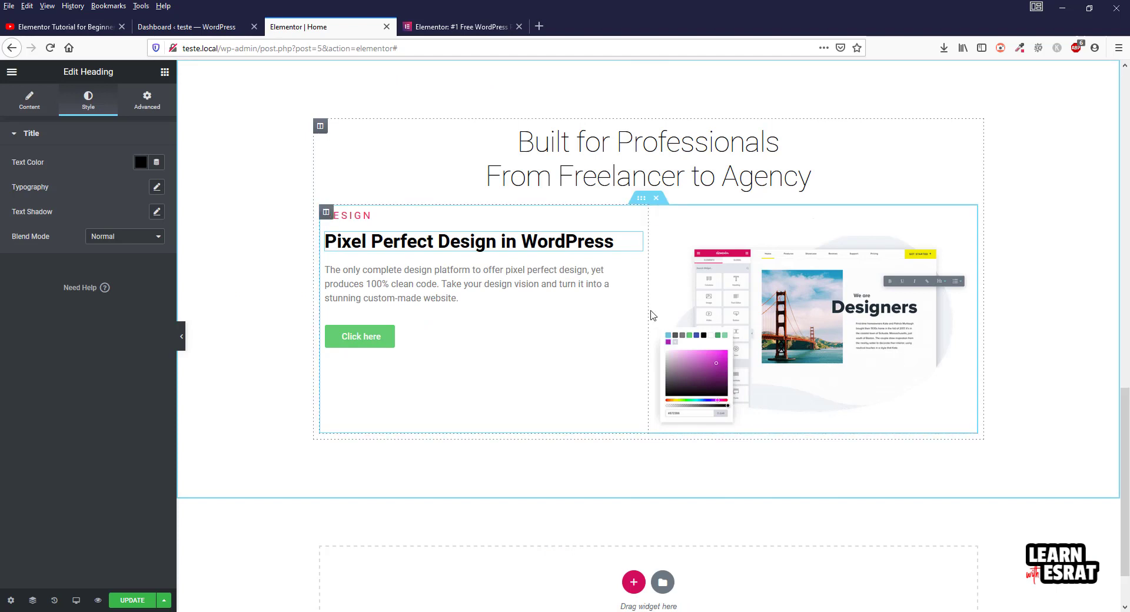
drag(650, 315, 602, 311)
drag(601, 311, 596, 313)
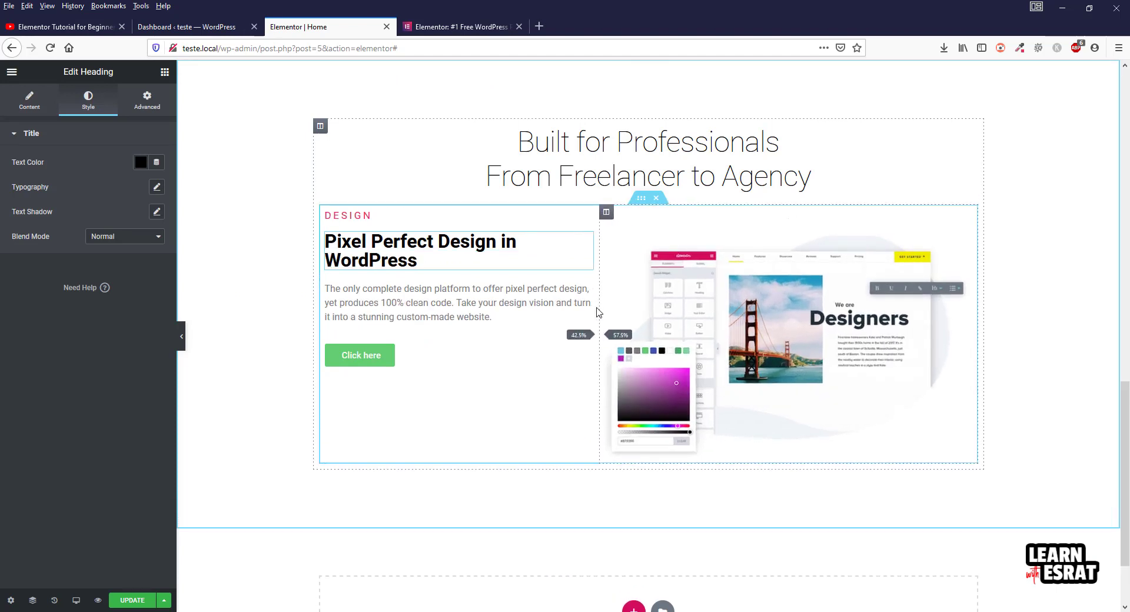
Inspect the "Pixel Perfect Design in WordPress" title's styles on elementor.com and copy its text color, #343352
click(449, 26)
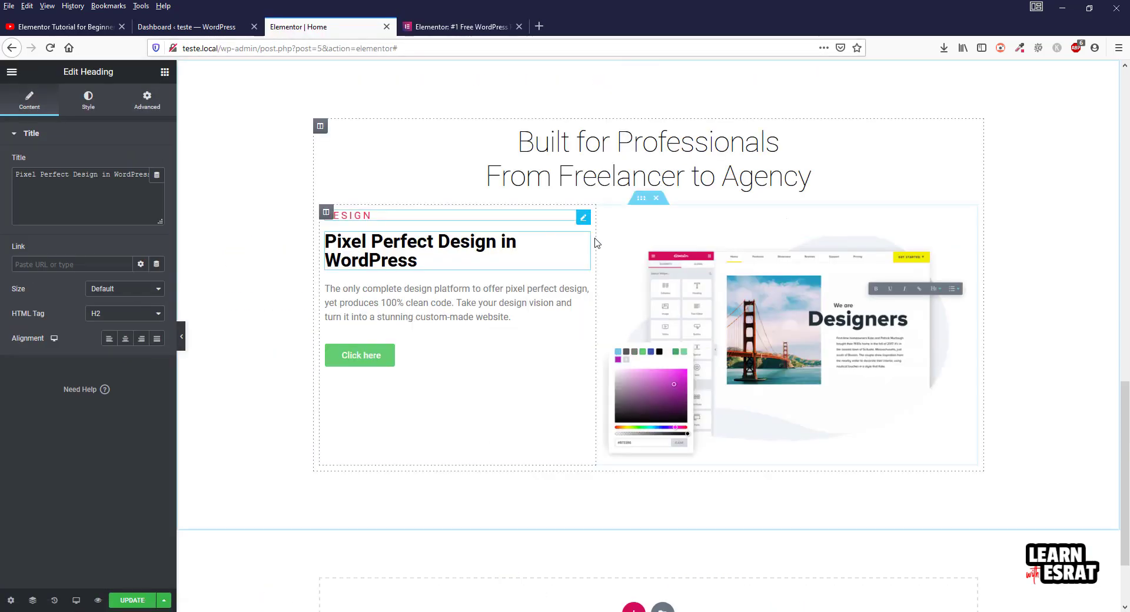
click(453, 26)
right_click(342, 260)
click(383, 393)
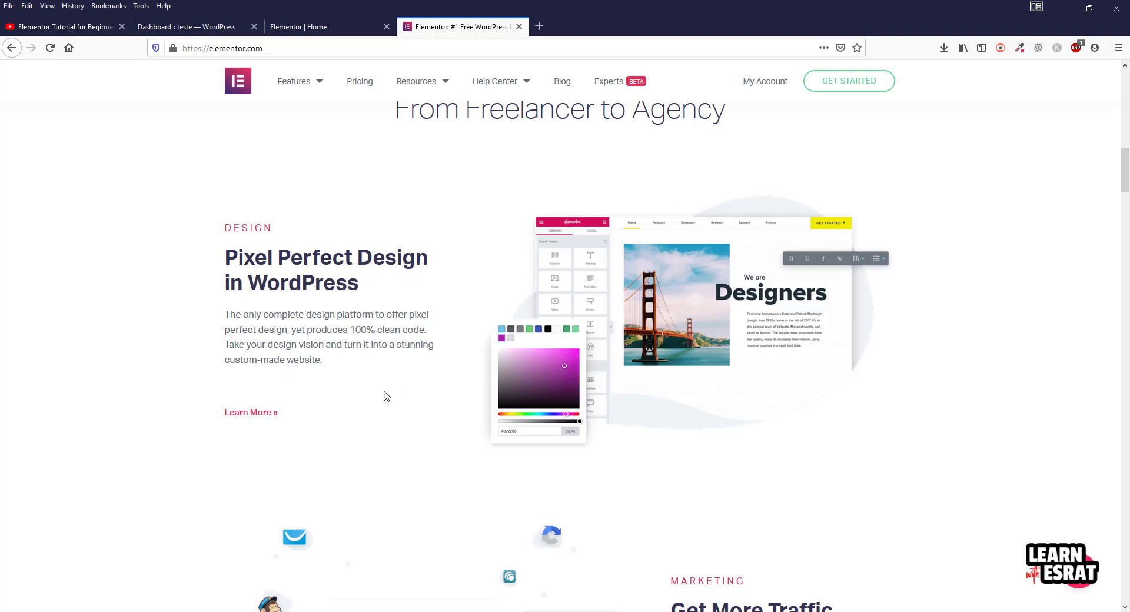
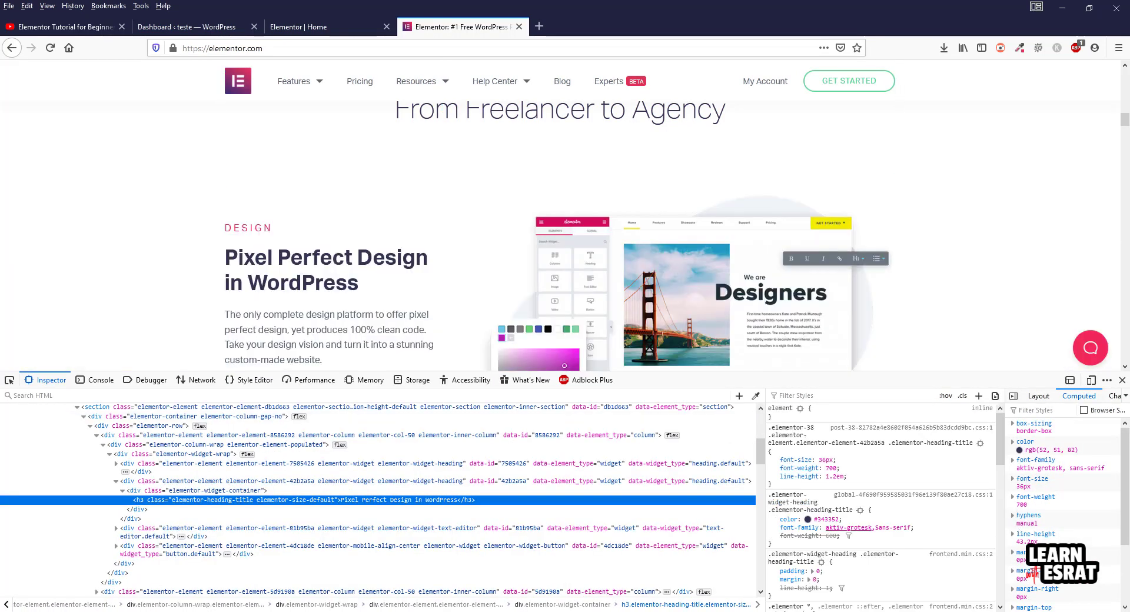
click(827, 519)
key(ctrl+c)
click(1122, 380)
click(303, 29)
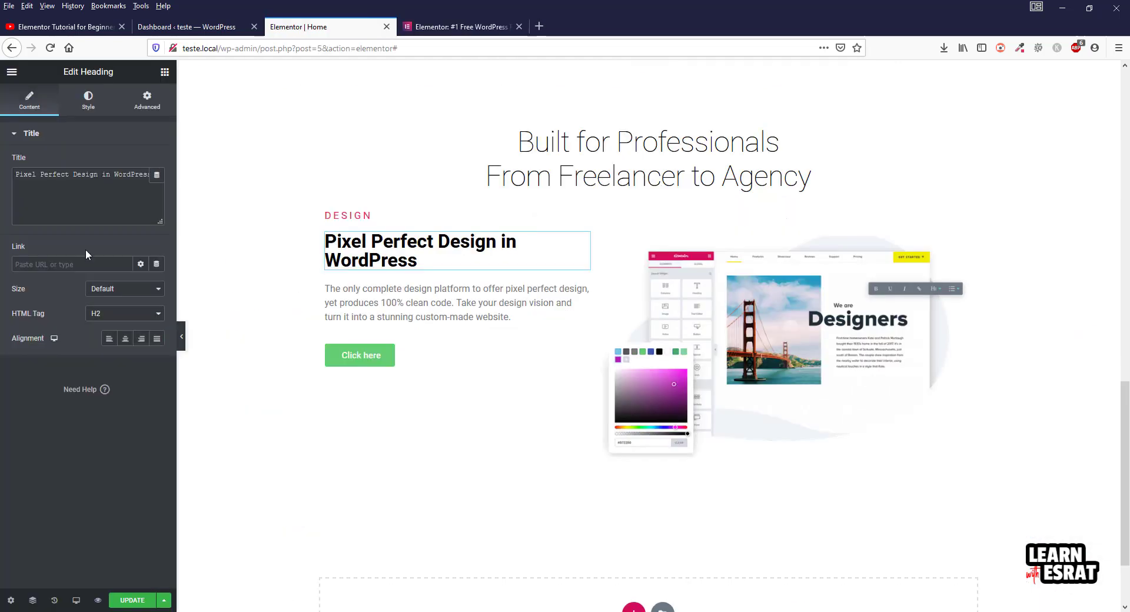
Set the "Pixel Perfect Design in WordPress" heading's size to 36 px, its line height in pixels, and its text color to #343352
click(90, 100)
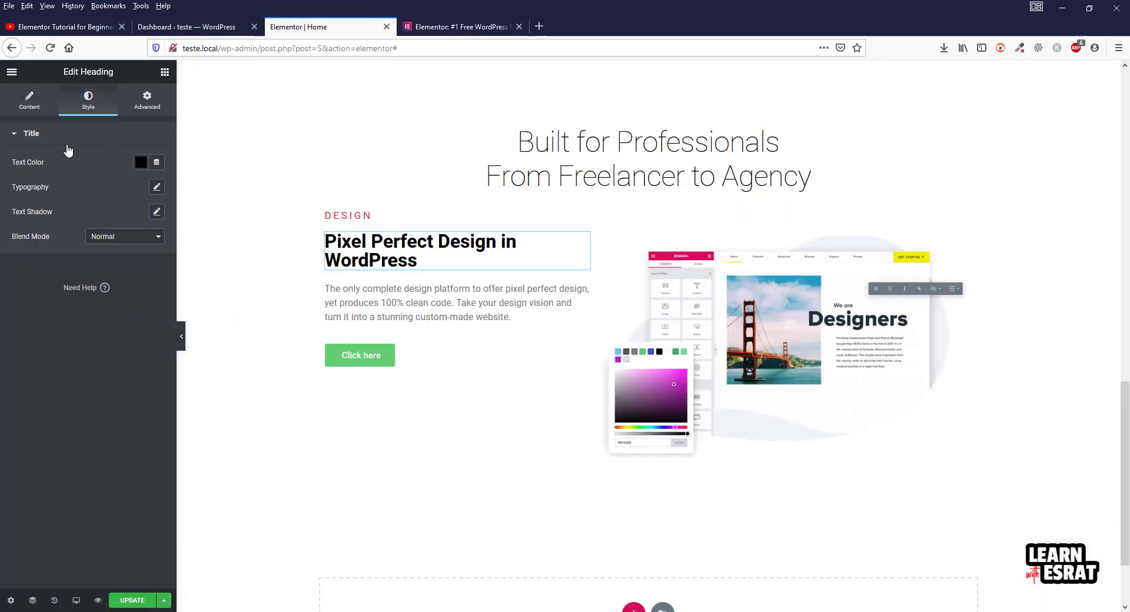
click(157, 187)
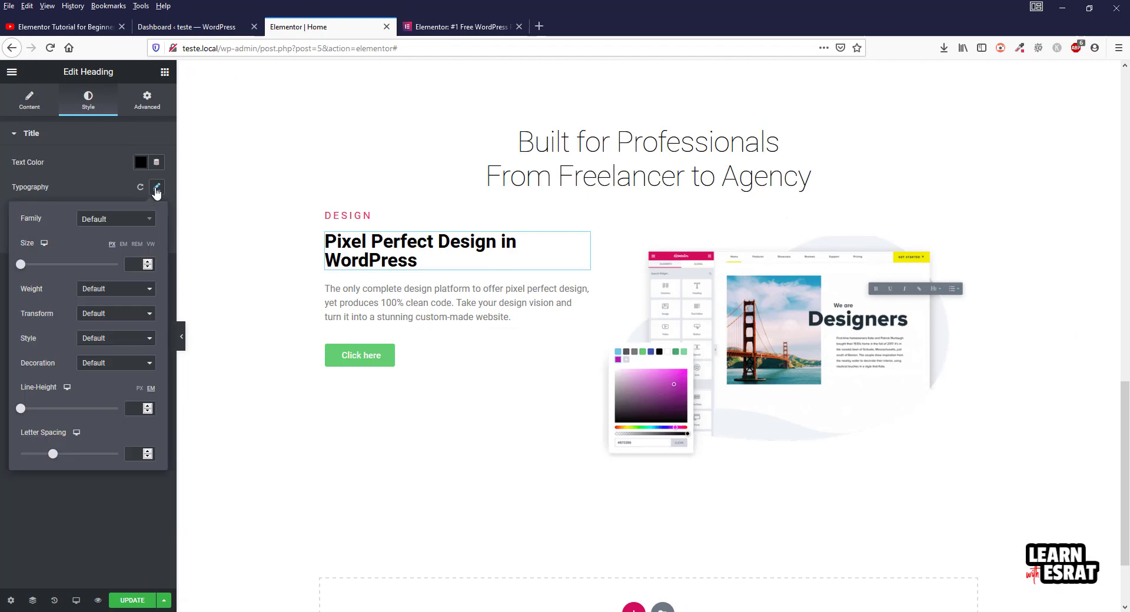
click(130, 264)
text(36)
click(139, 388)
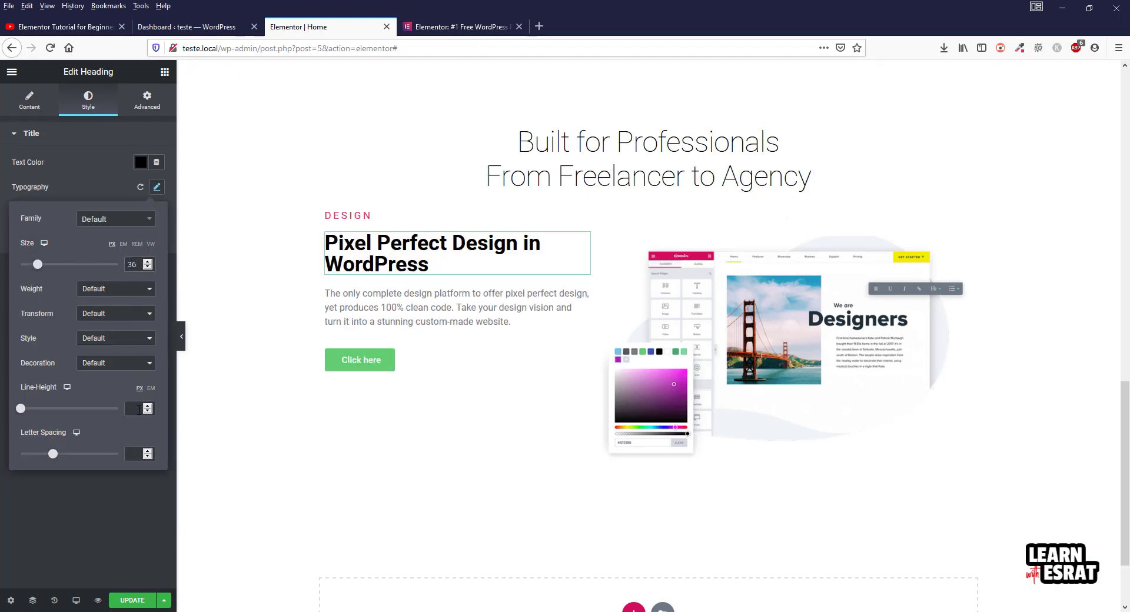
click(142, 162)
key(ctrl+v)
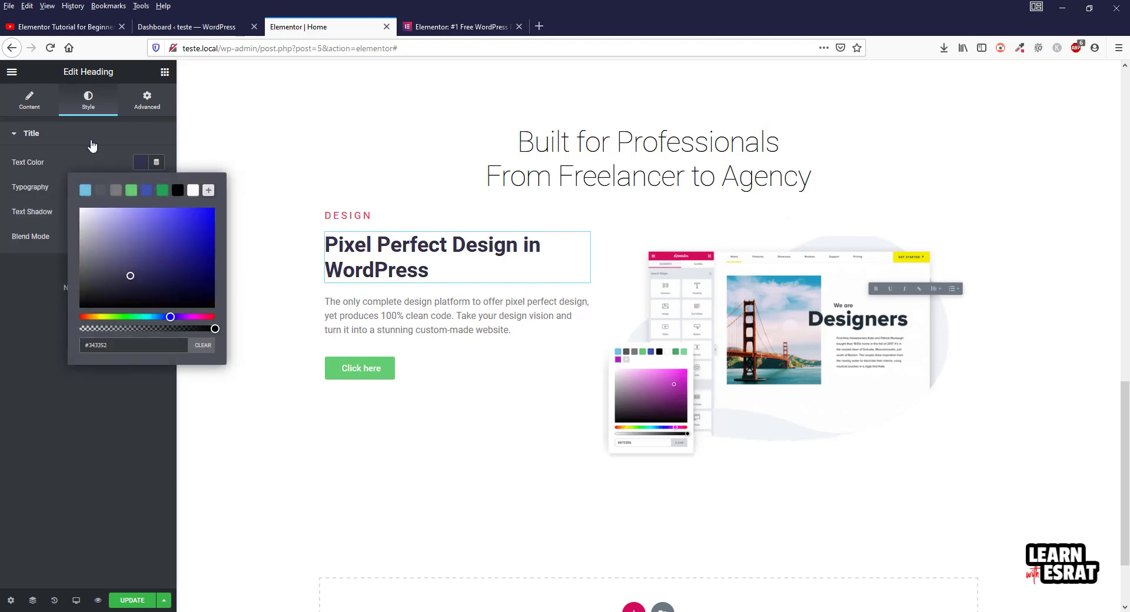
click(94, 148)
Compare with the paragraph on elementor.com, set the Design block's description text to a line height of 1.8 em, and update the page
click(416, 20)
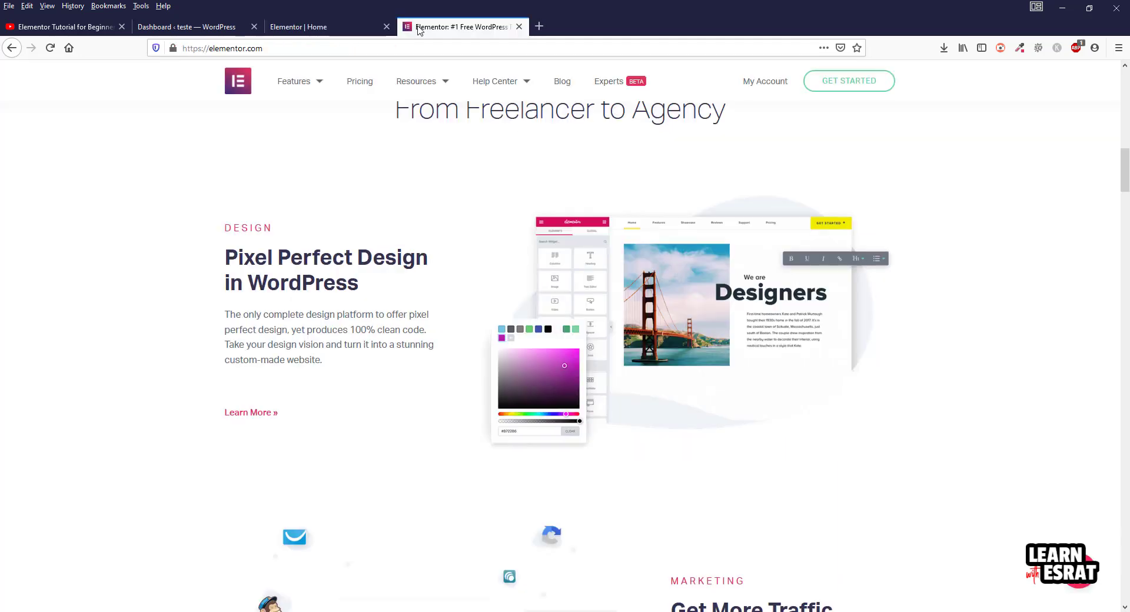
click(321, 29)
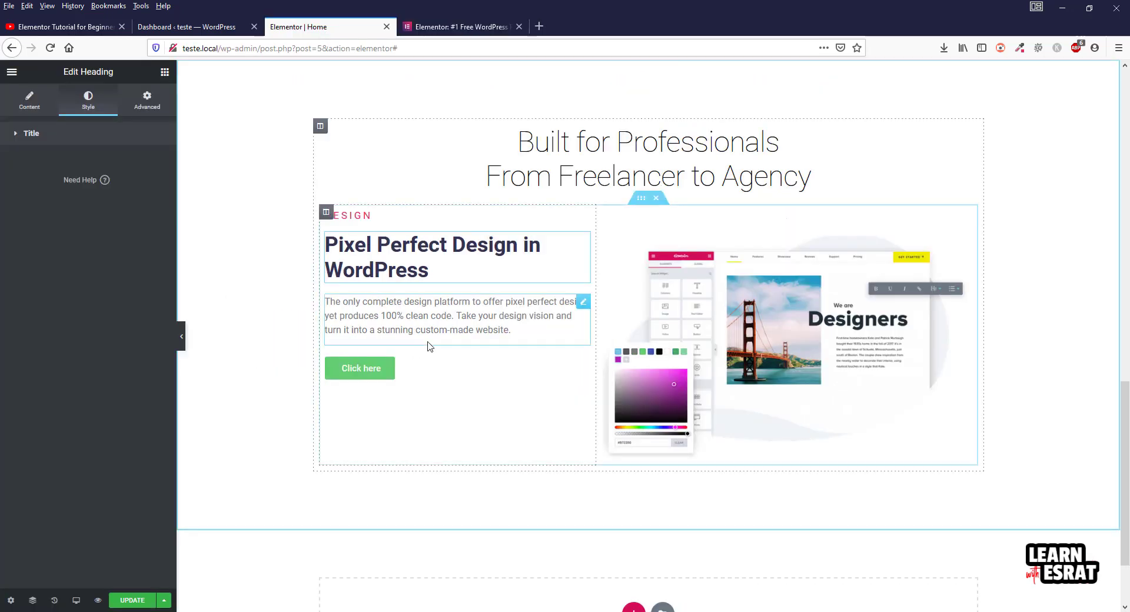
click(582, 303)
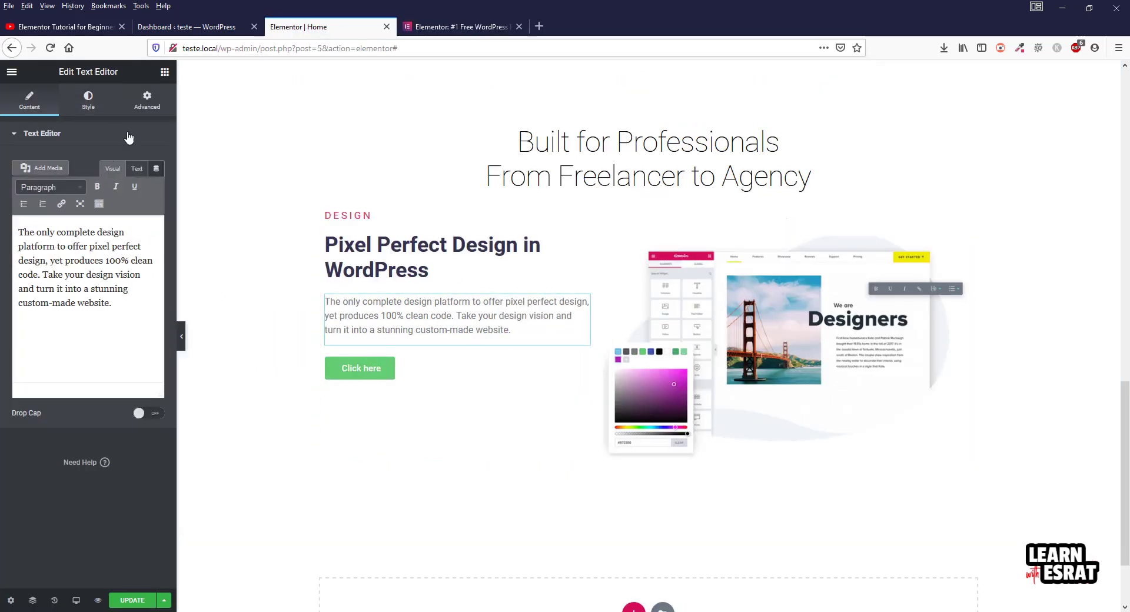
click(88, 100)
click(442, 23)
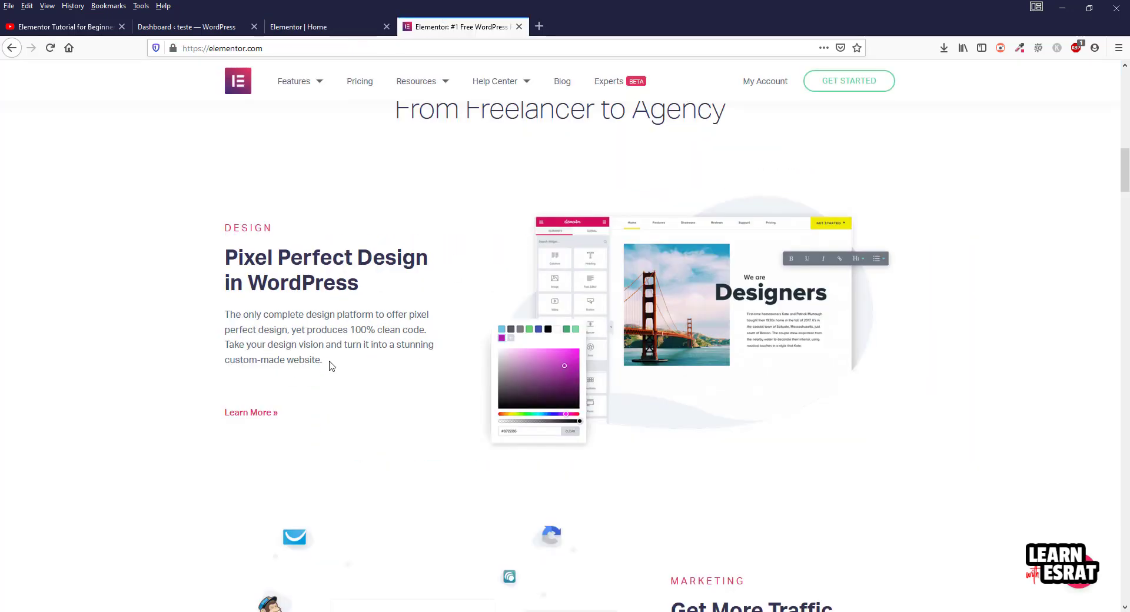
click(299, 27)
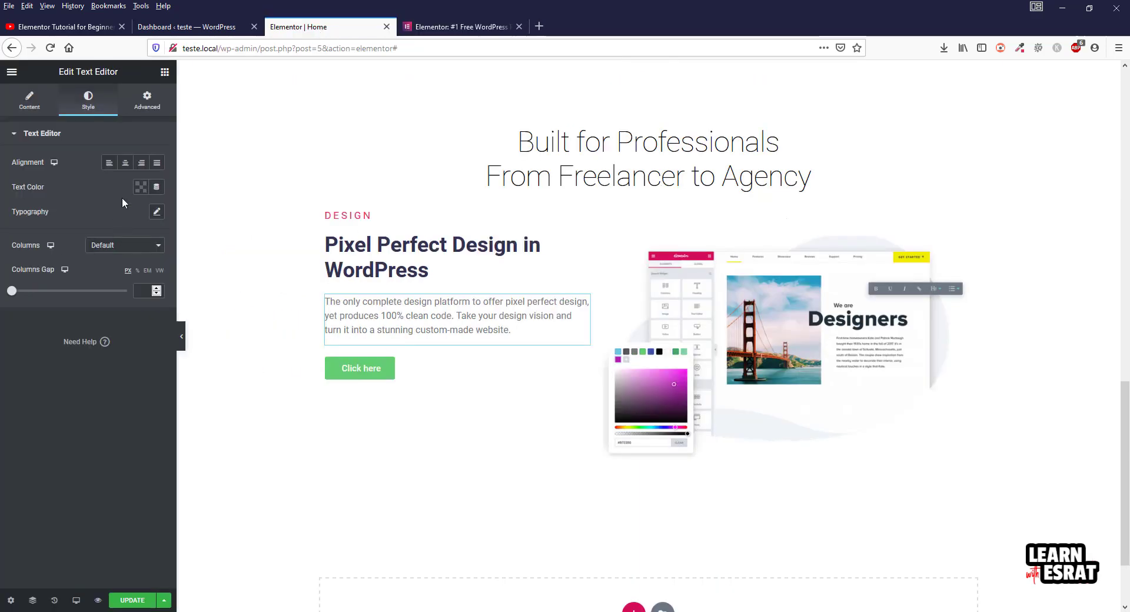
click(157, 211)
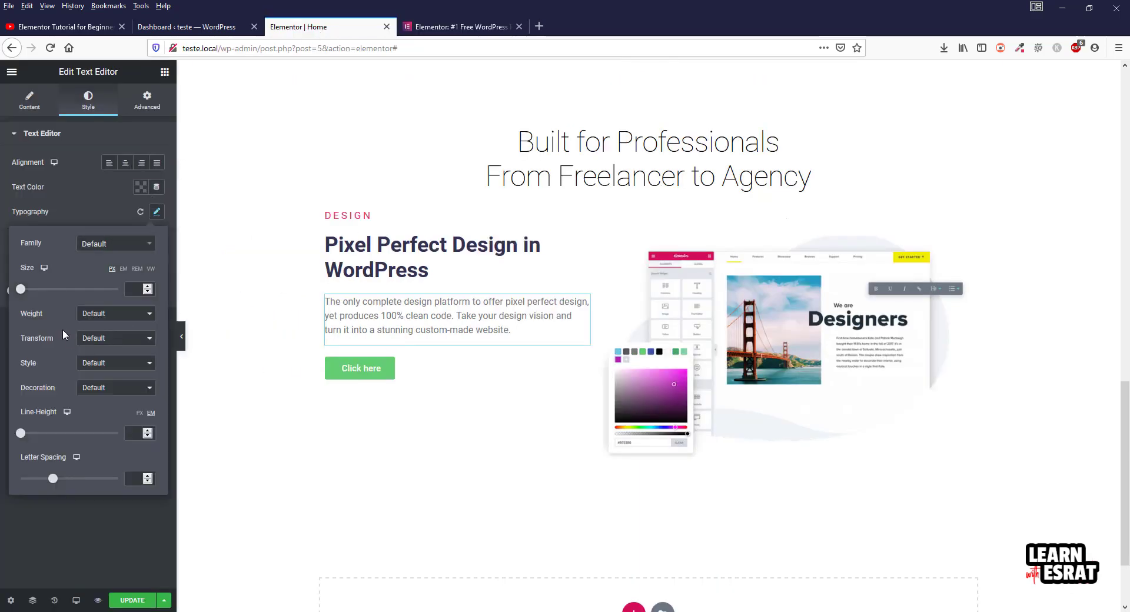
drag(21, 433, 37, 434)
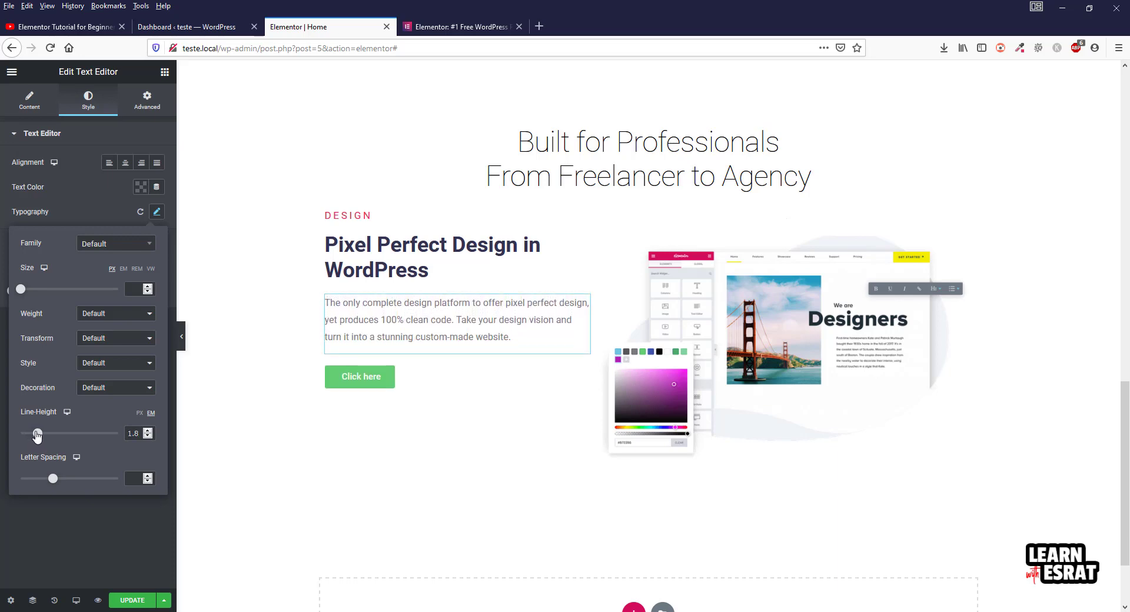
click(81, 550)
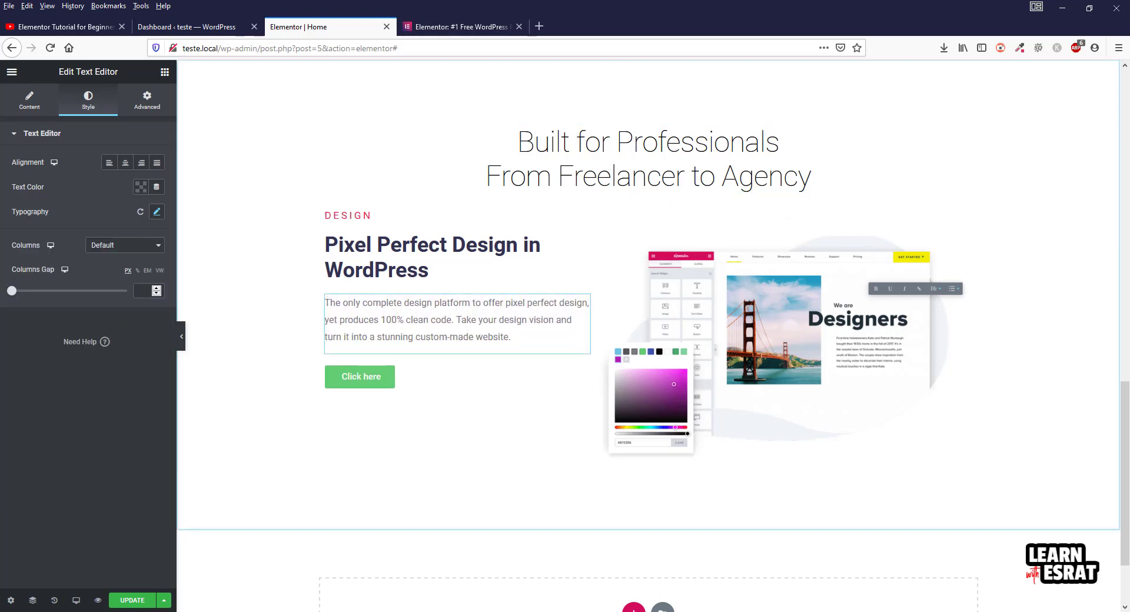
click(134, 603)
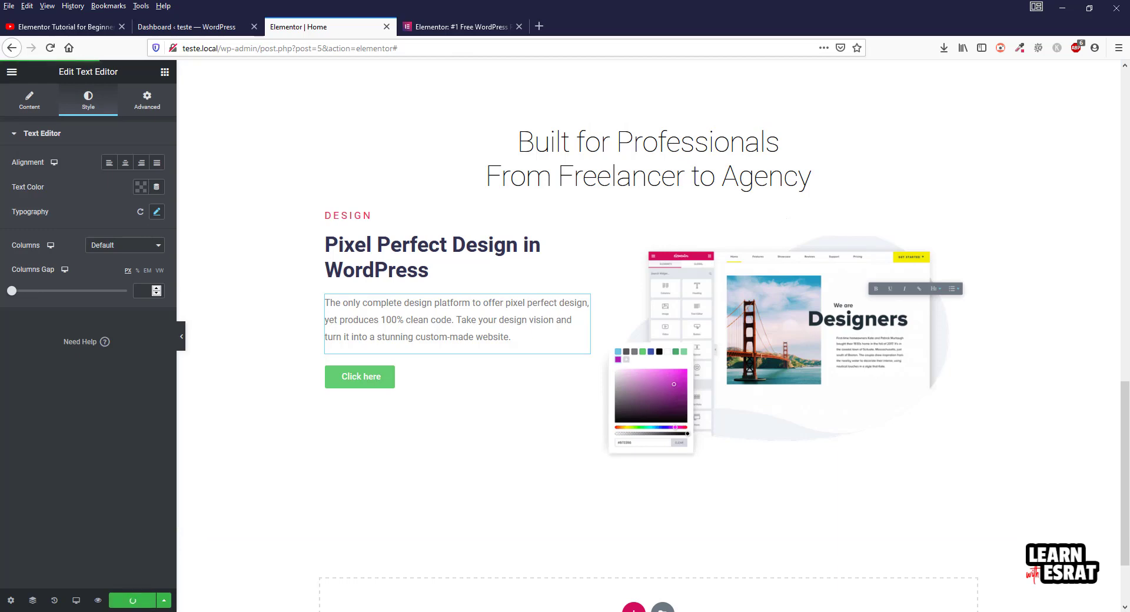
Check the link style on elementor.com and give the "Click here" button 0 padding on all sides and a fully transparent background
click(447, 27)
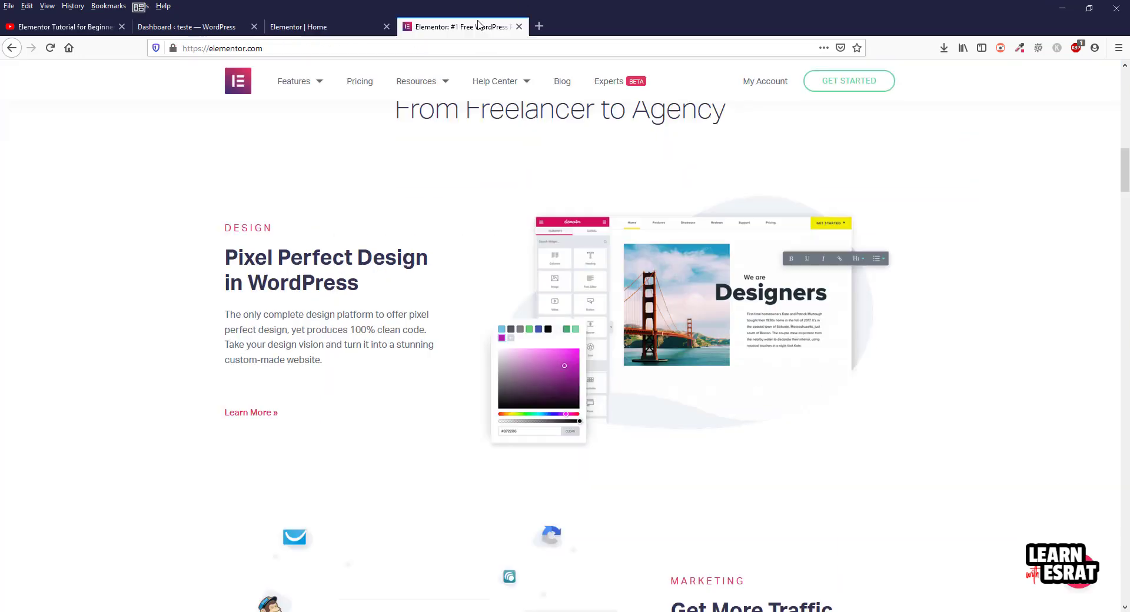
click(332, 27)
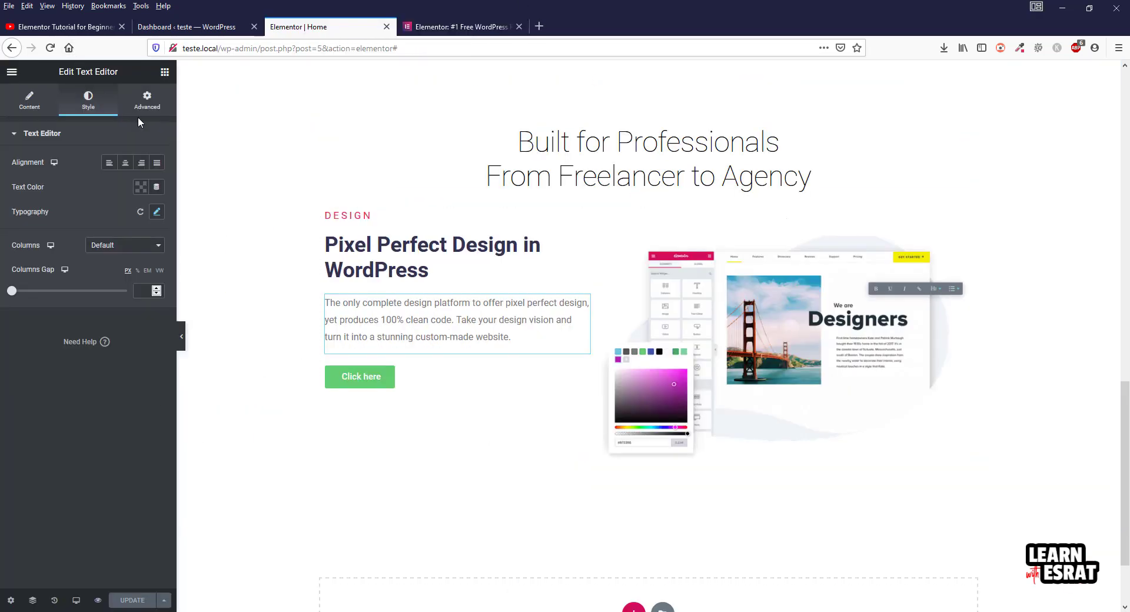
click(581, 374)
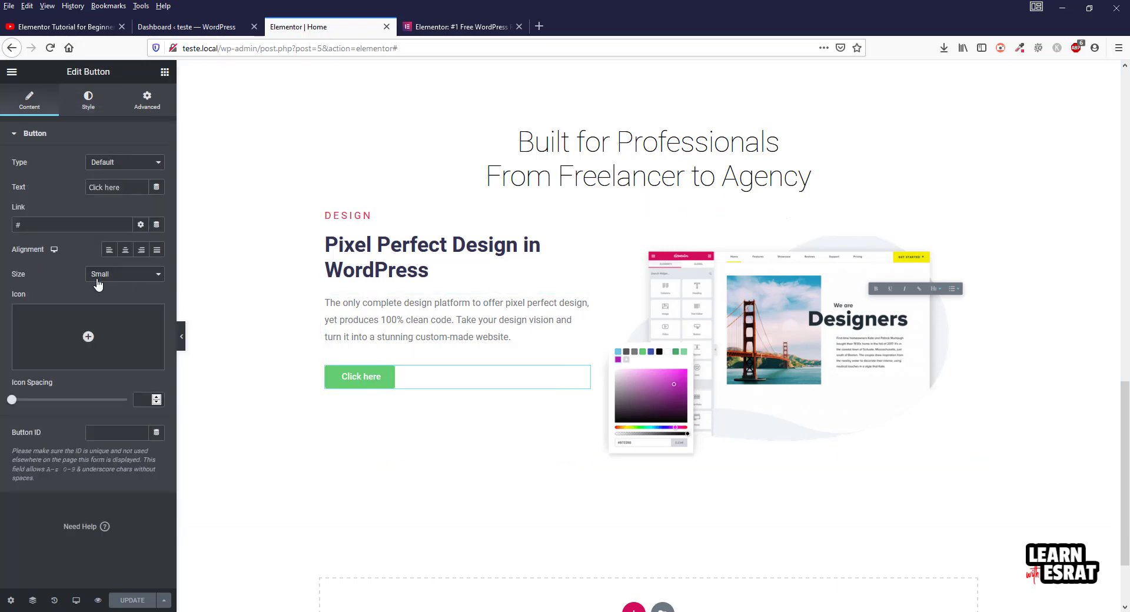
click(89, 103)
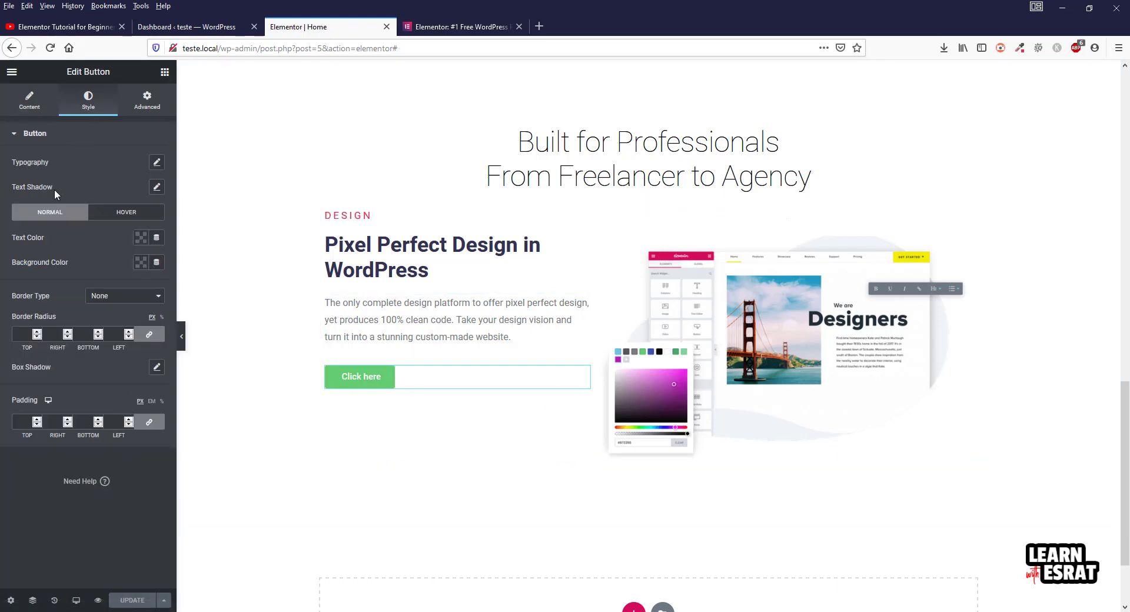
click(149, 422)
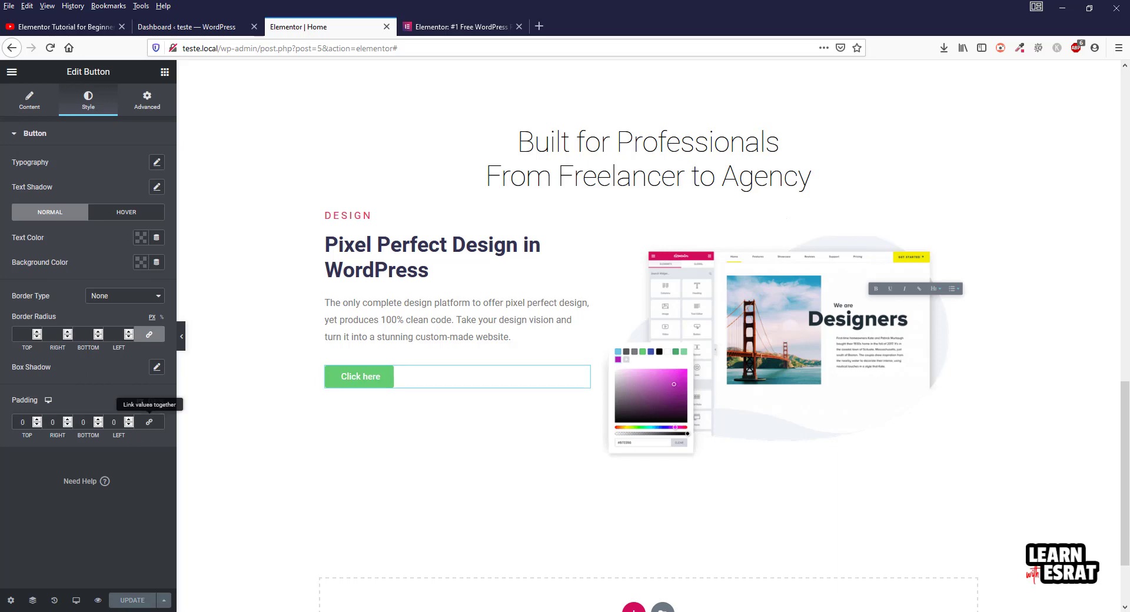
click(141, 263)
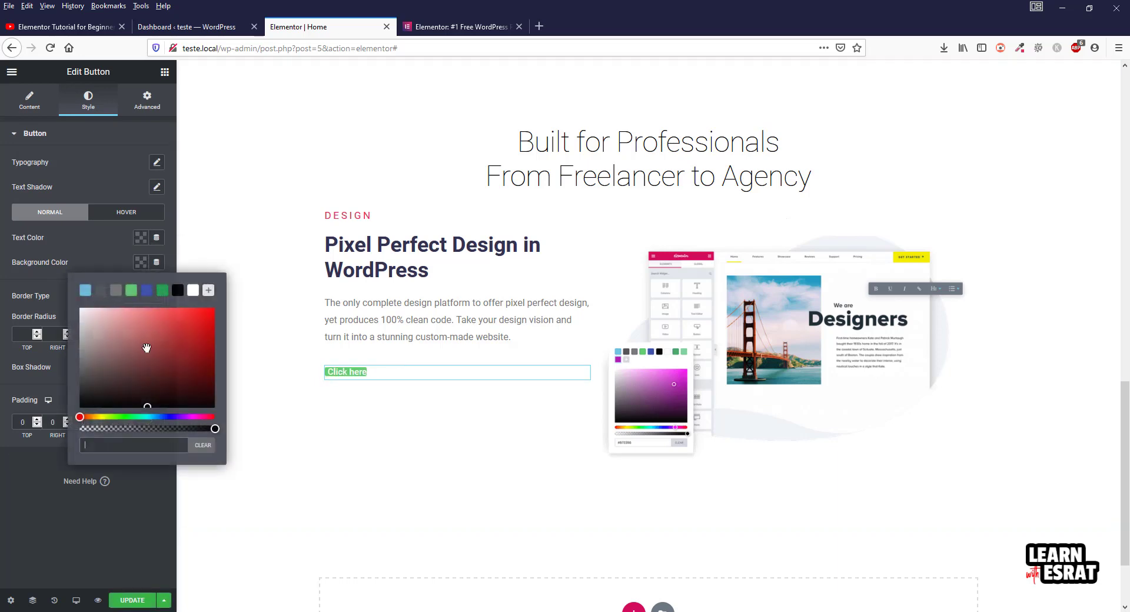
drag(213, 429, 52, 438)
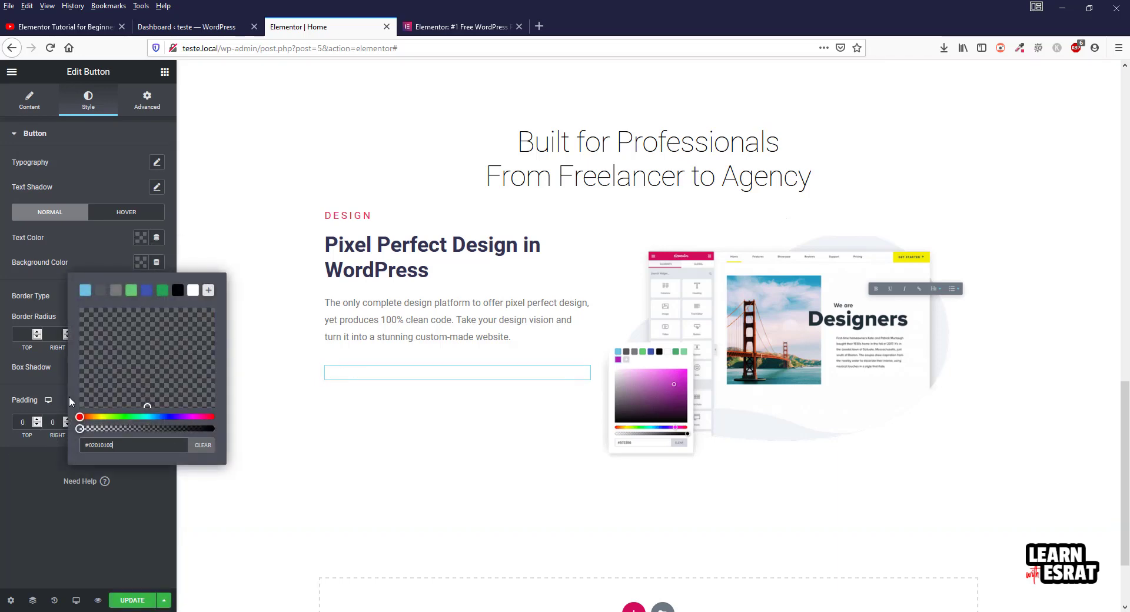
Set the button's text color to #343352, and replace it with the DESIGN label's red, #DE3157
click(142, 242)
text(#343352)
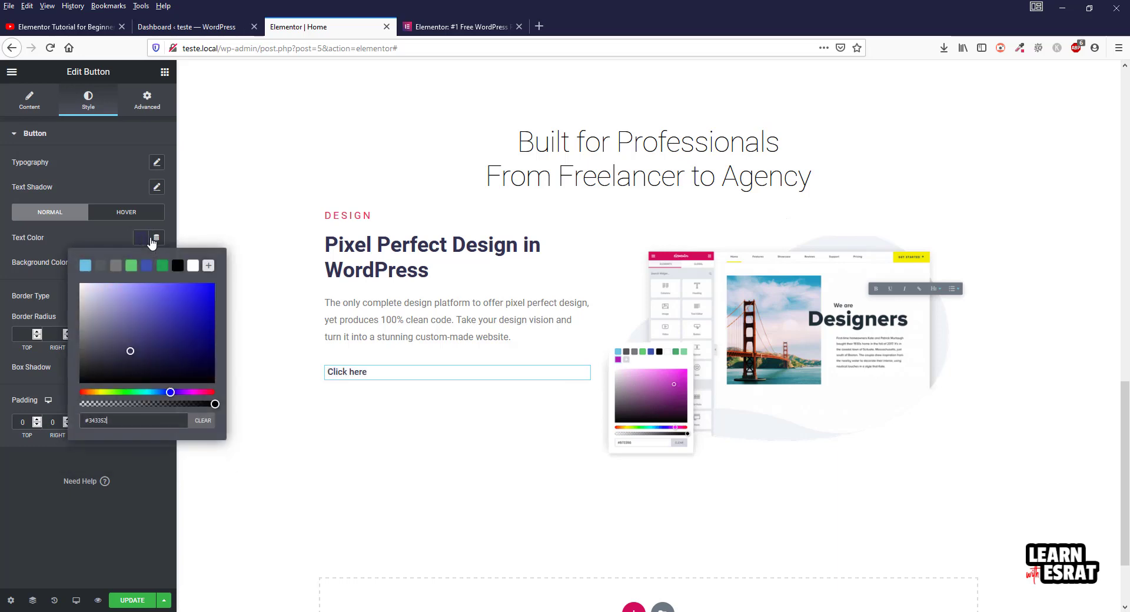
click(584, 220)
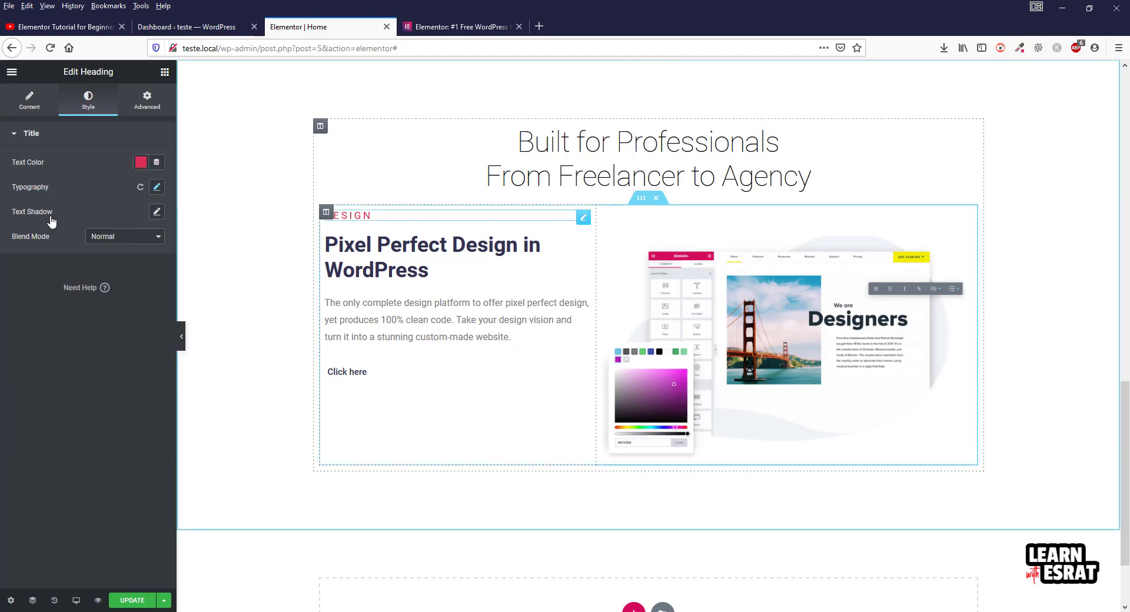
click(140, 163)
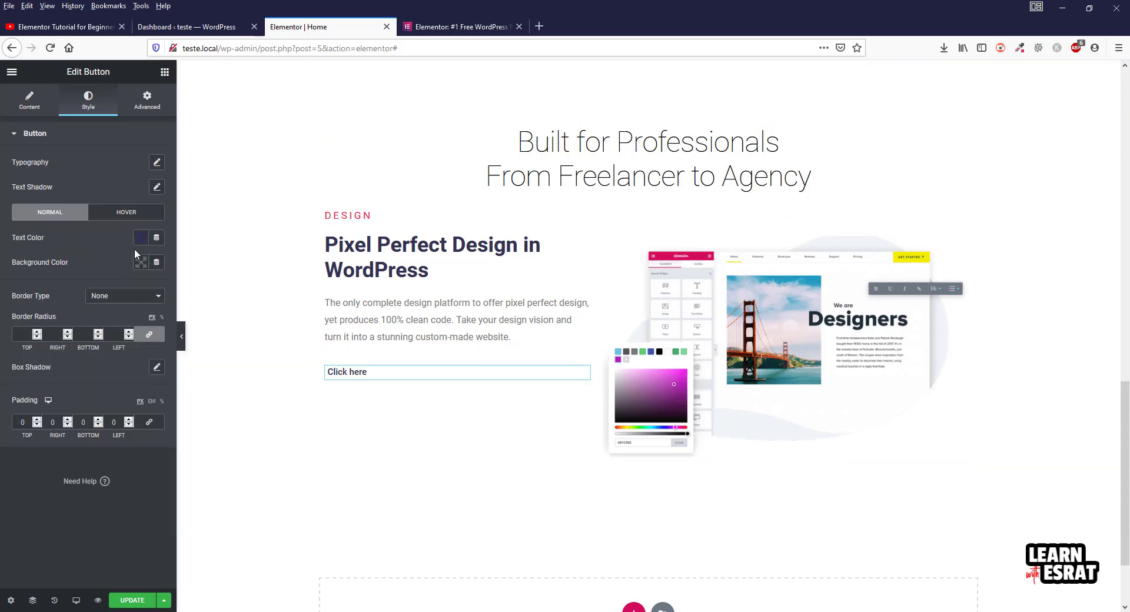
click(140, 238)
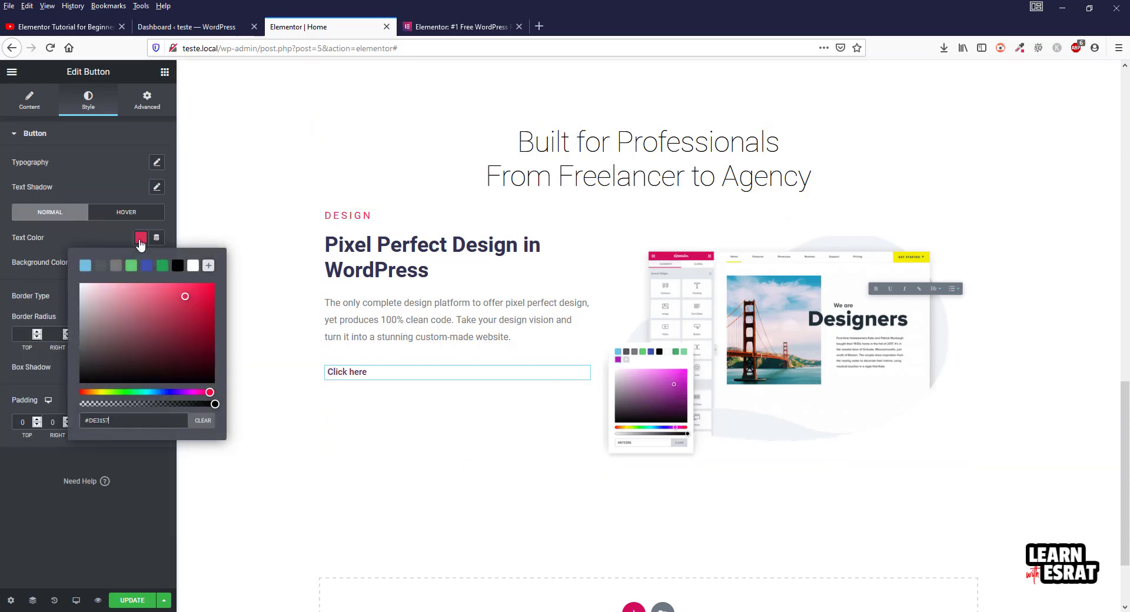
Check the link wording on elementor.com and change the button's text to "Learn More"
click(459, 27)
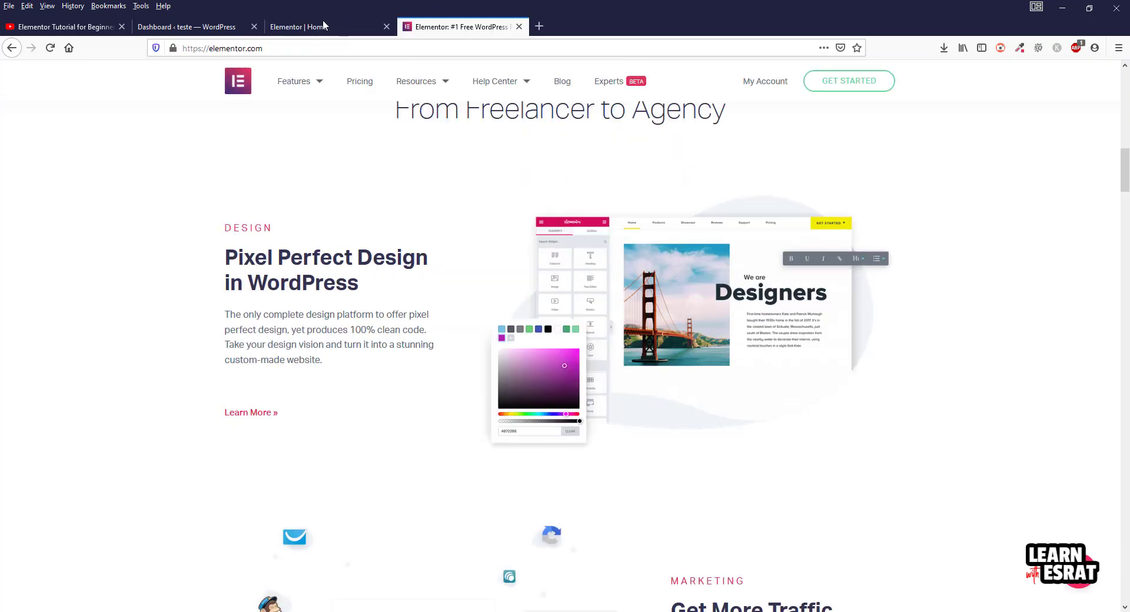
click(322, 24)
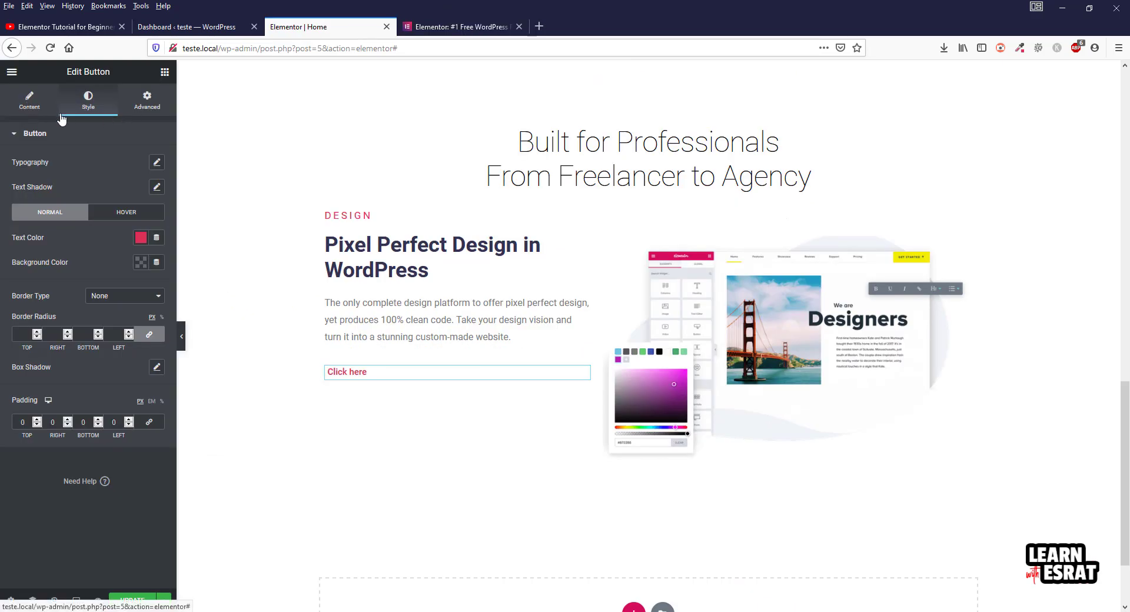
click(29, 101)
drag(128, 187, 2, 187)
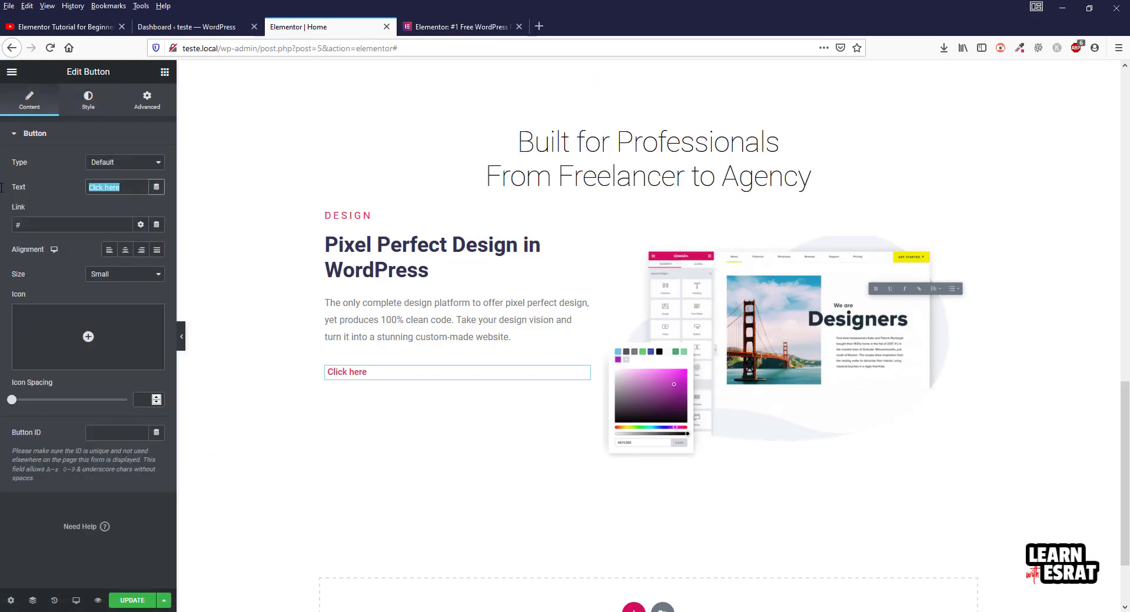
text(Learn More)
click(87, 105)
click(438, 25)
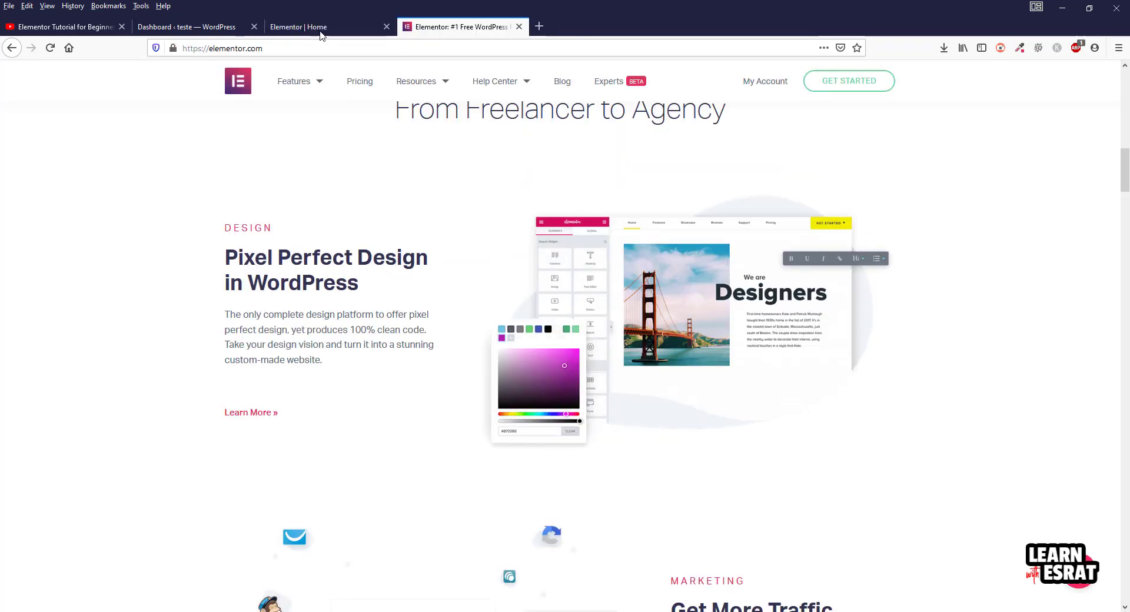
click(315, 26)
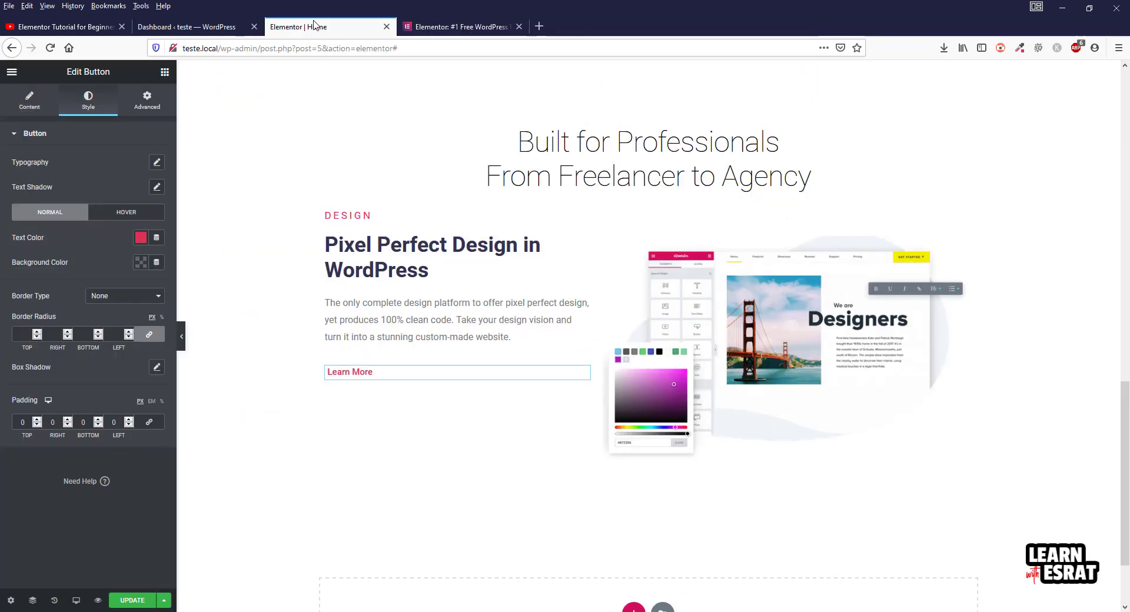
click(27, 111)
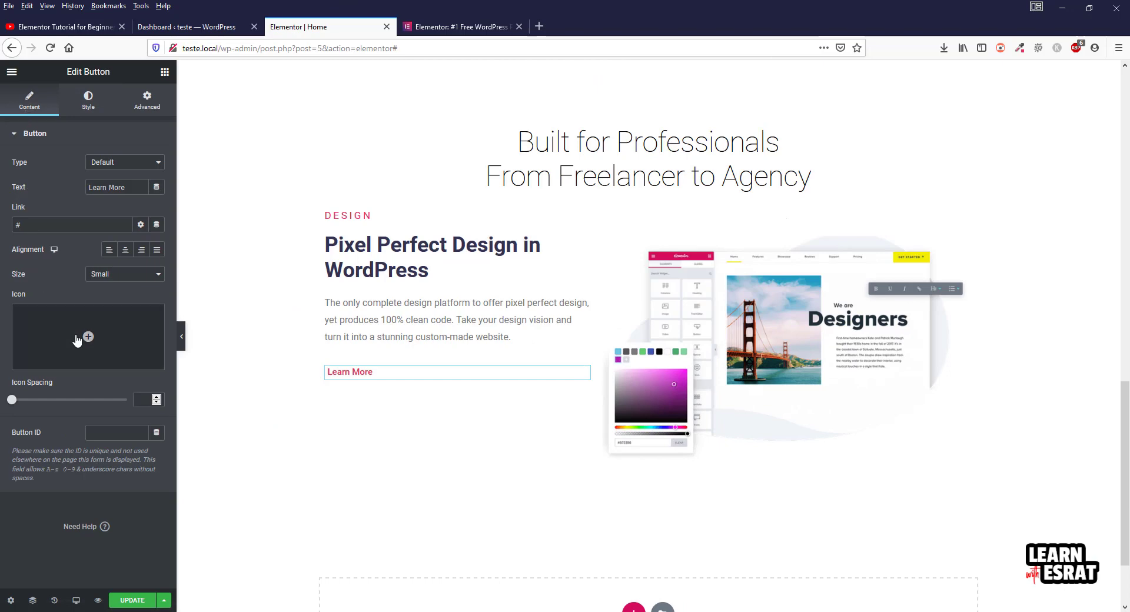
click(123, 320)
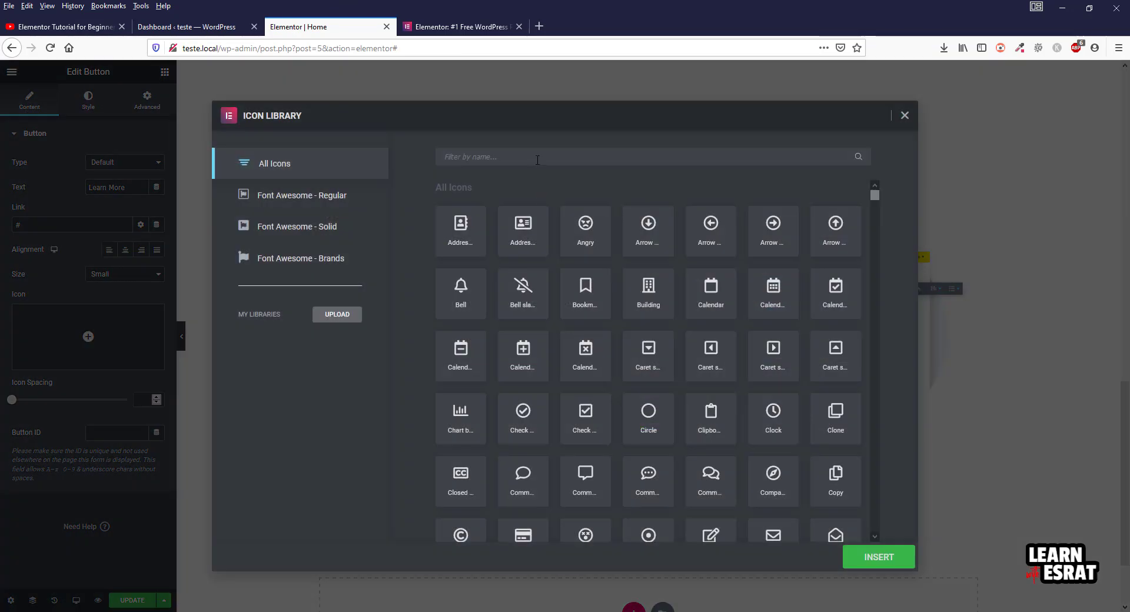
click(904, 116)
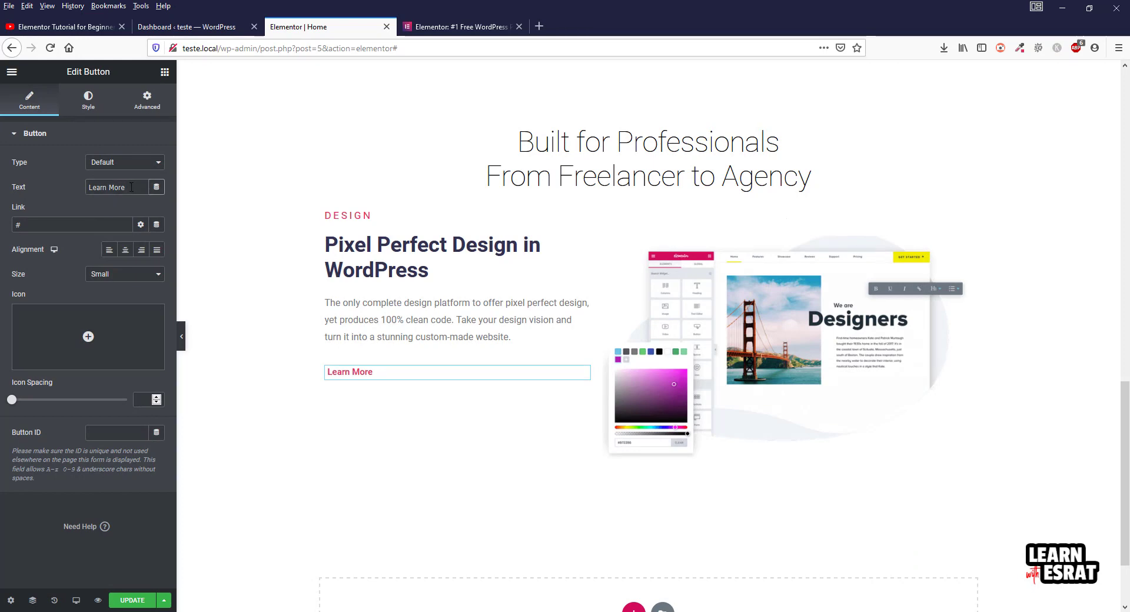
Check the link's arrow on elementor.com, try ">>" after the "Learn More" button text, and remove it again
click(424, 26)
click(303, 27)
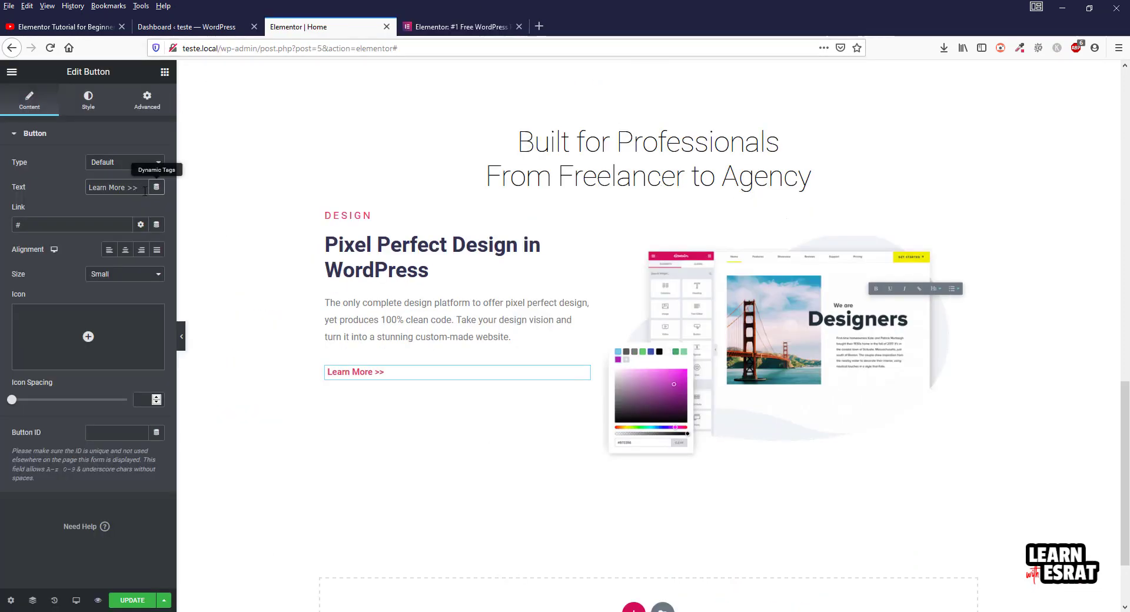
drag(145, 188, 127, 188)
key(BackSpace)
Search the icon library for "arrow" and "angle", and insert the double right-pointing angle icon into the Learn More button
click(93, 348)
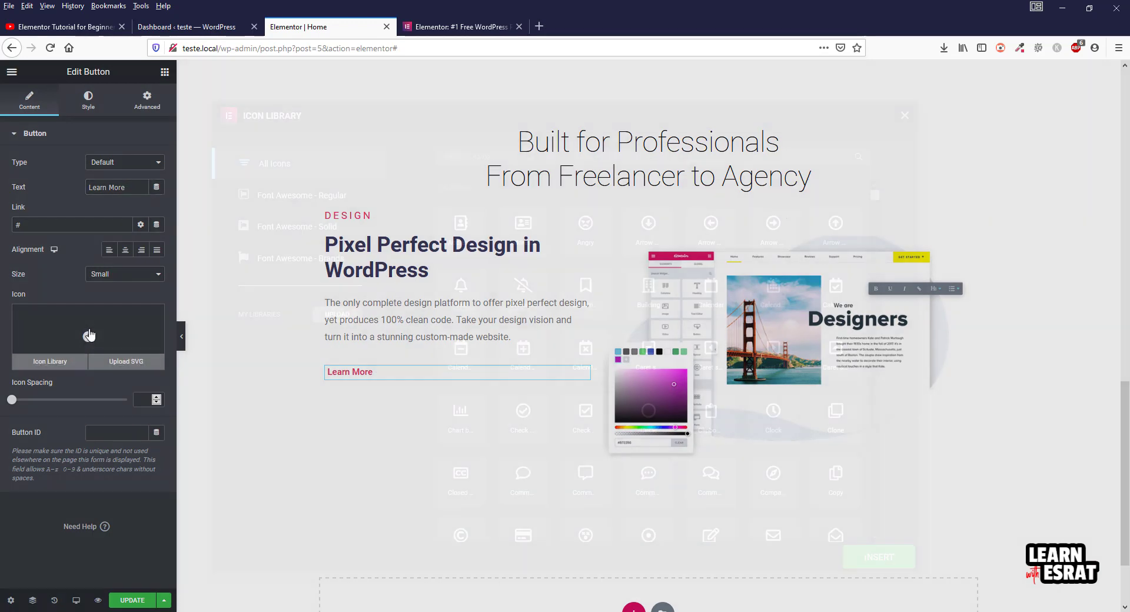
click(521, 162)
text(ar)
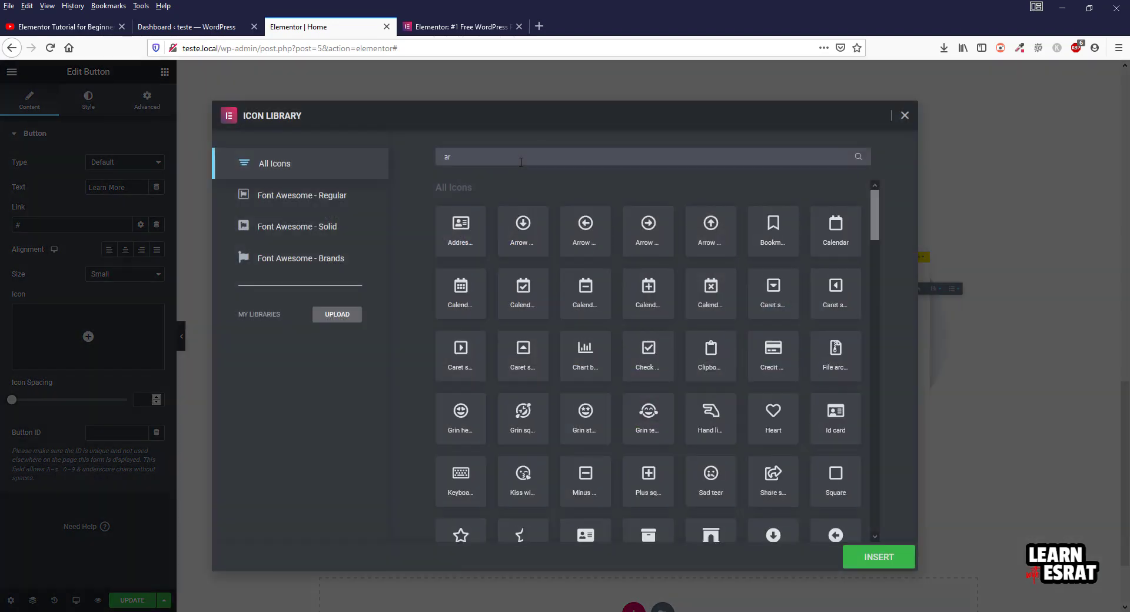
text(row)
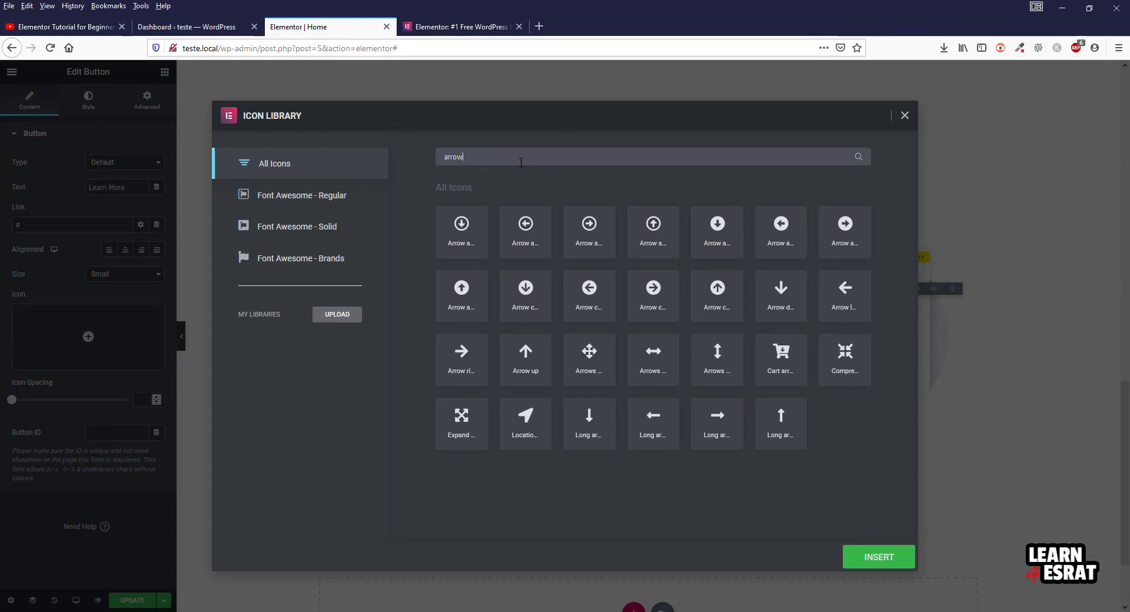
key(ctrl+a)
key(BackSpace)
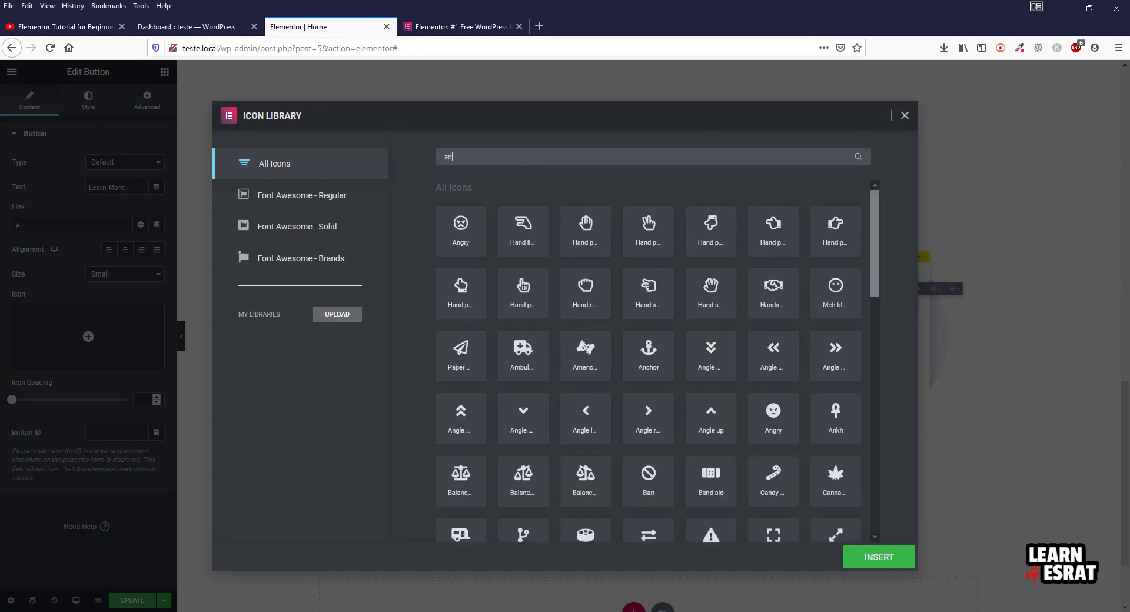
text(angle)
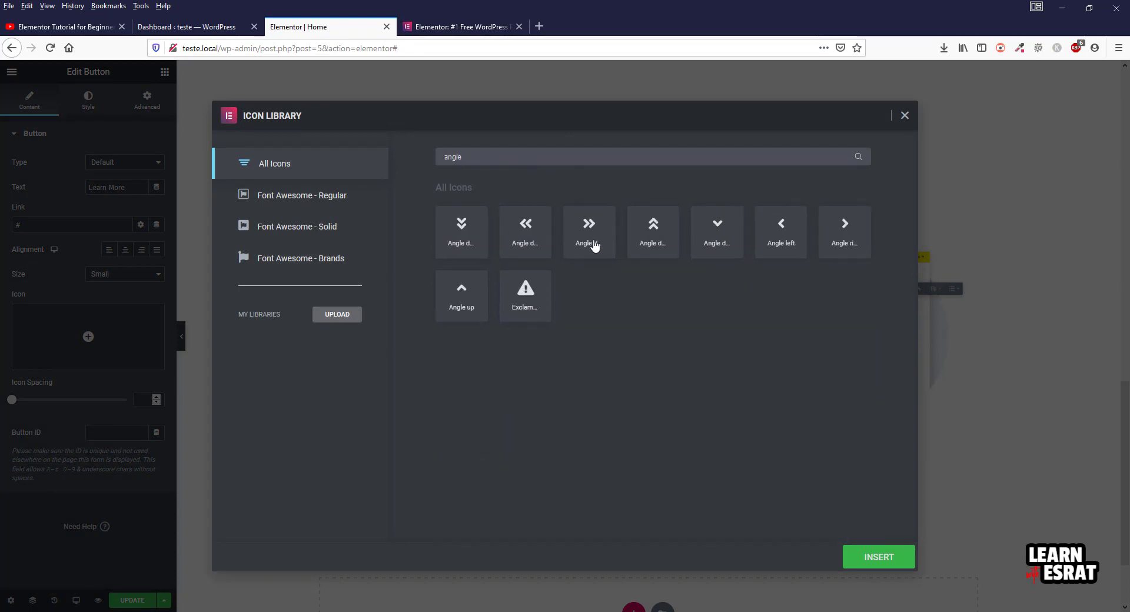
click(594, 246)
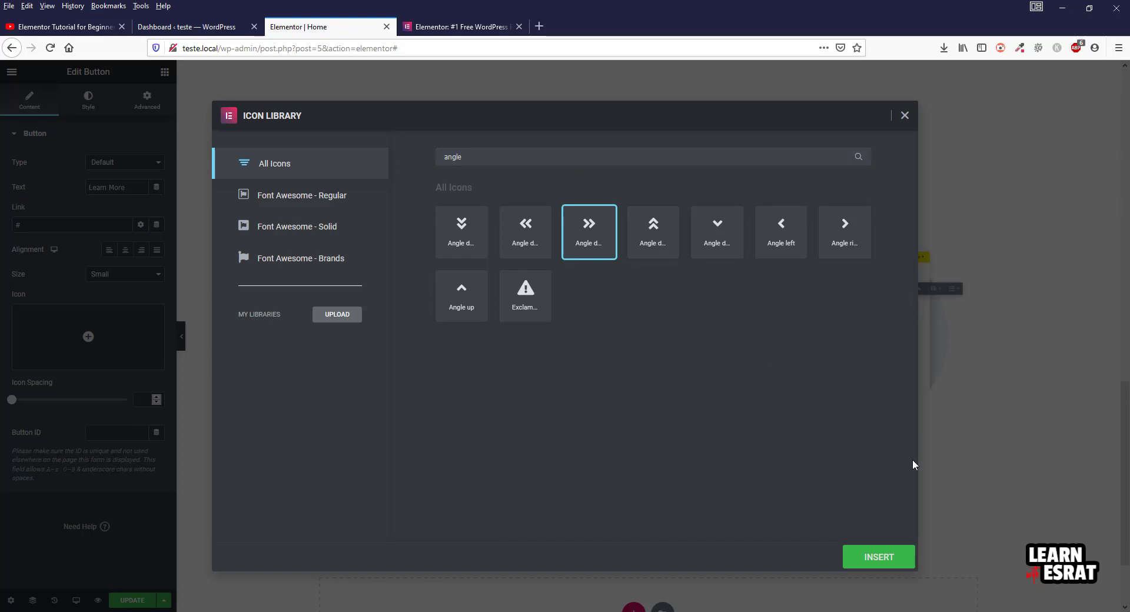
click(881, 558)
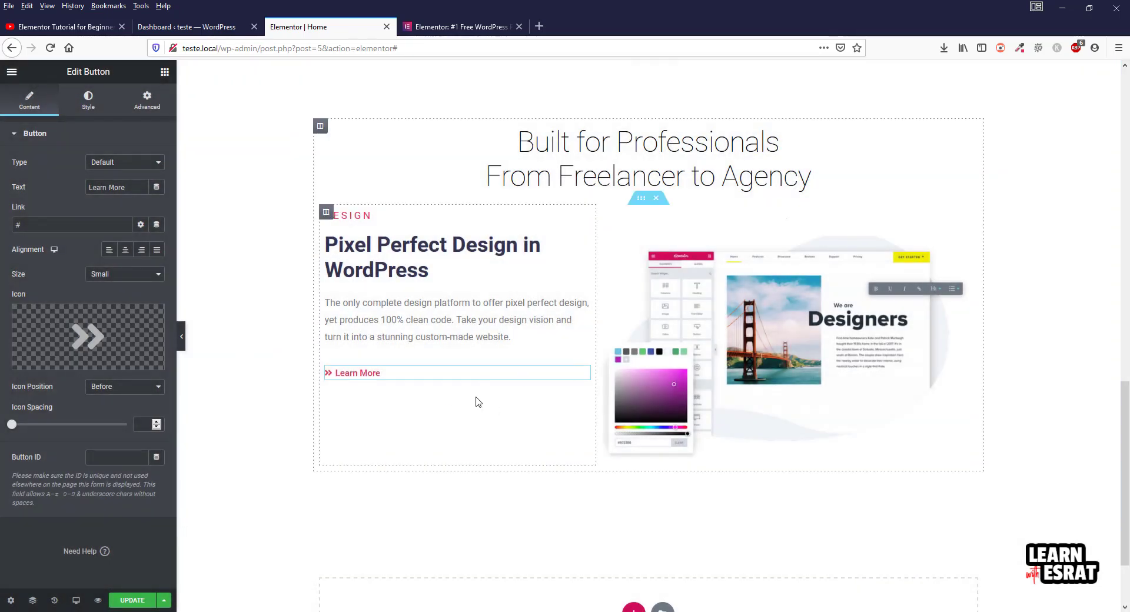
Compare with the link on elementor.com and set the Learn More button's icon position to After
click(464, 27)
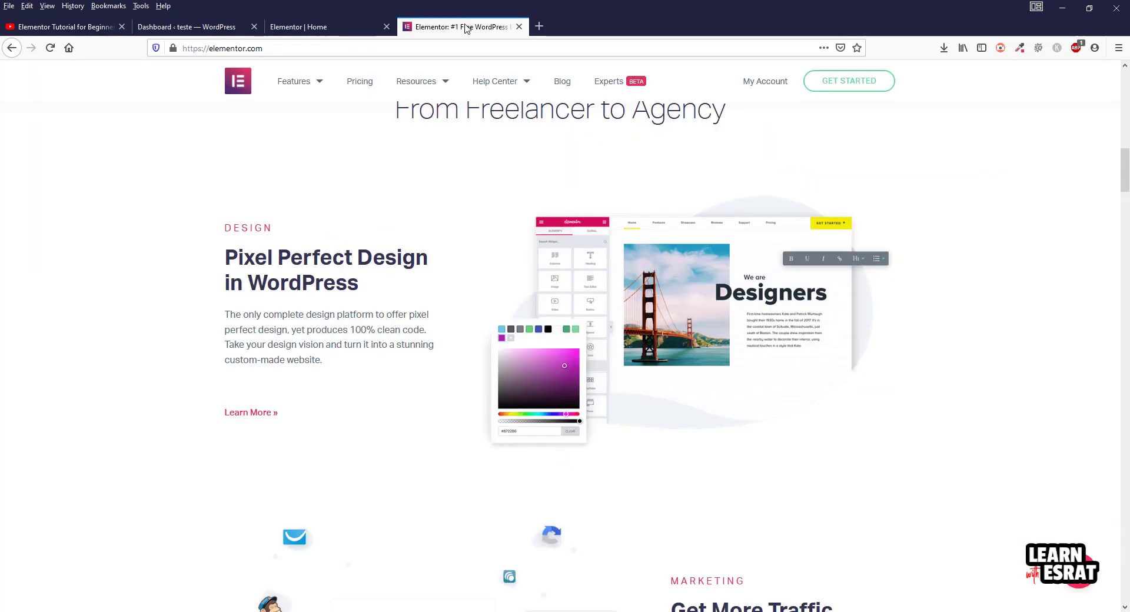
click(326, 28)
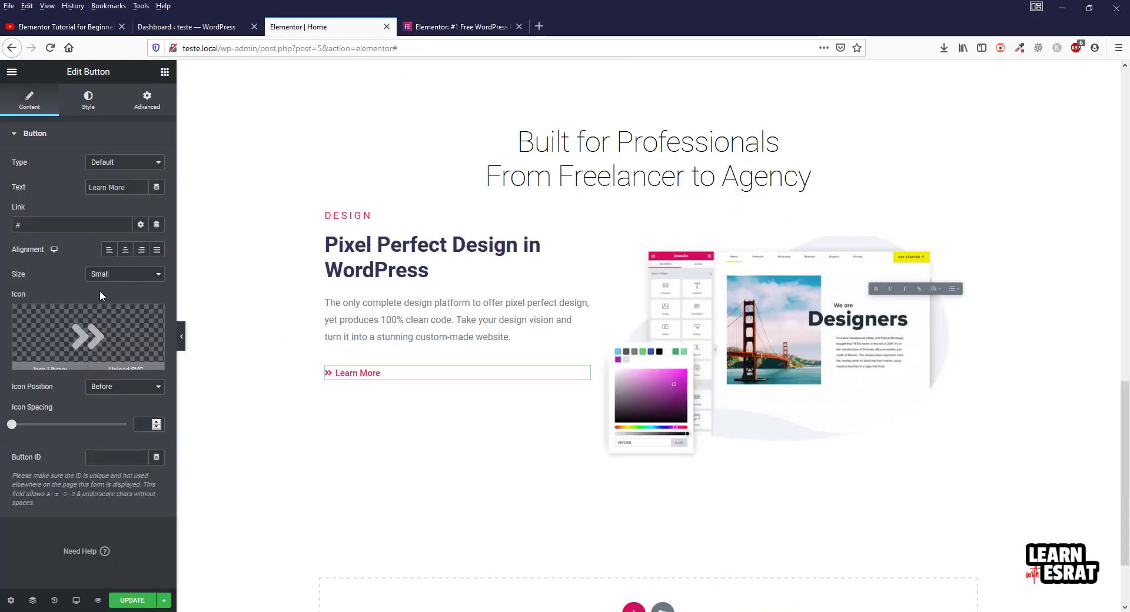
click(109, 388)
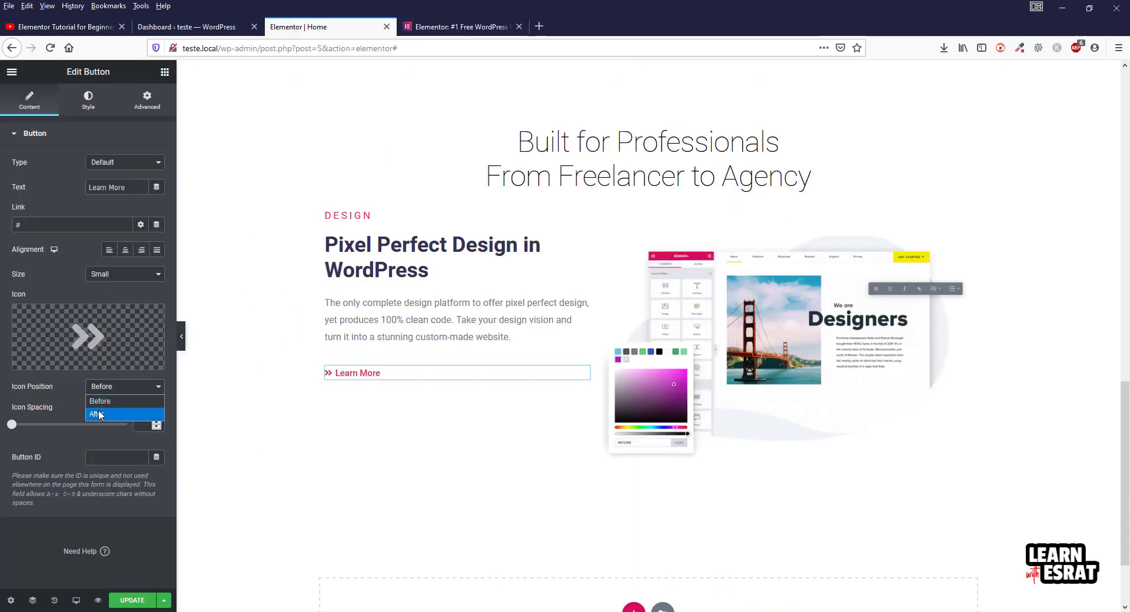
click(98, 416)
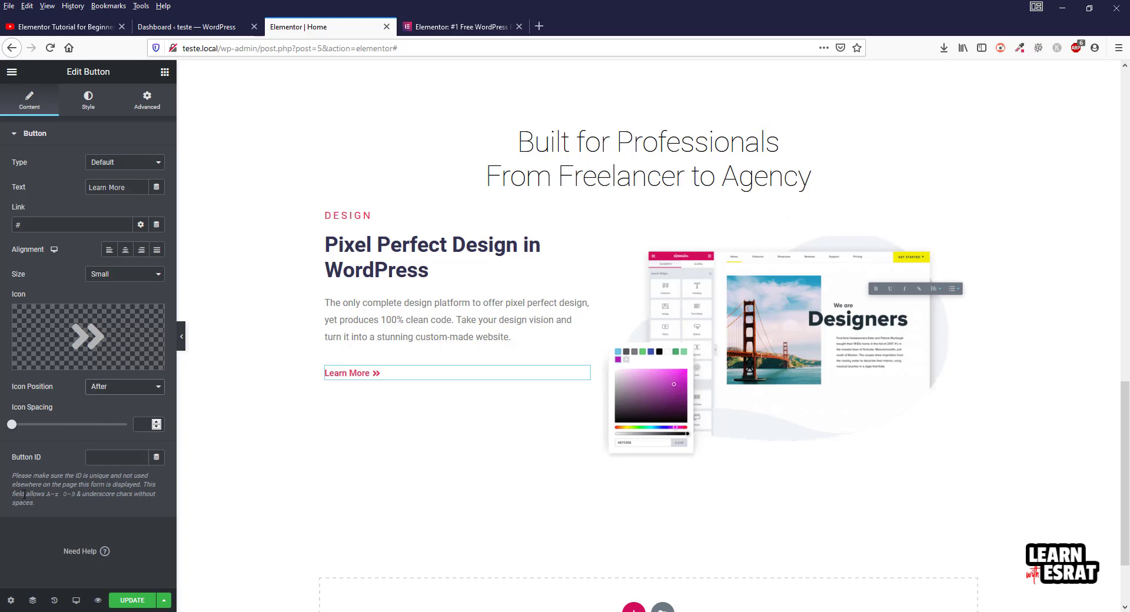
Check the link's hover style on elementor.com and give the Learn More button a Dotted border
click(427, 27)
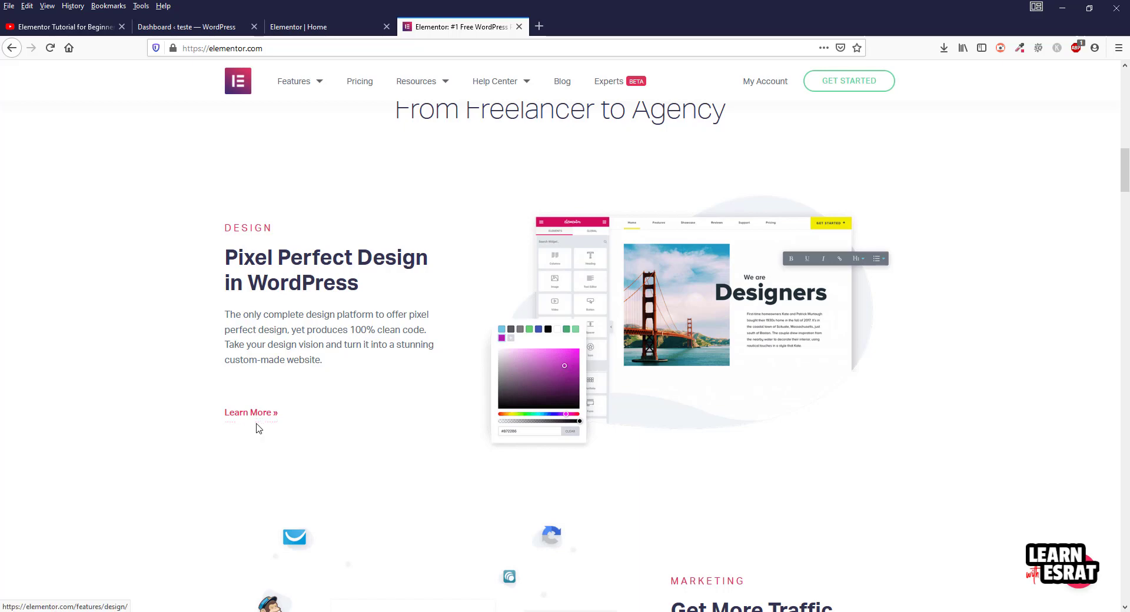
click(334, 28)
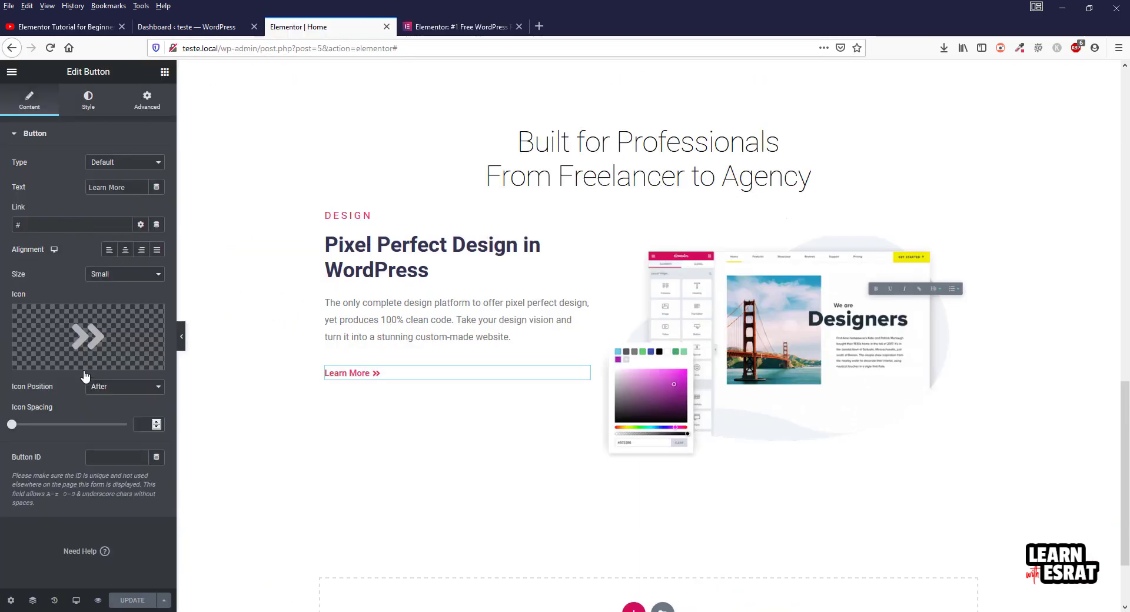
click(91, 105)
click(129, 217)
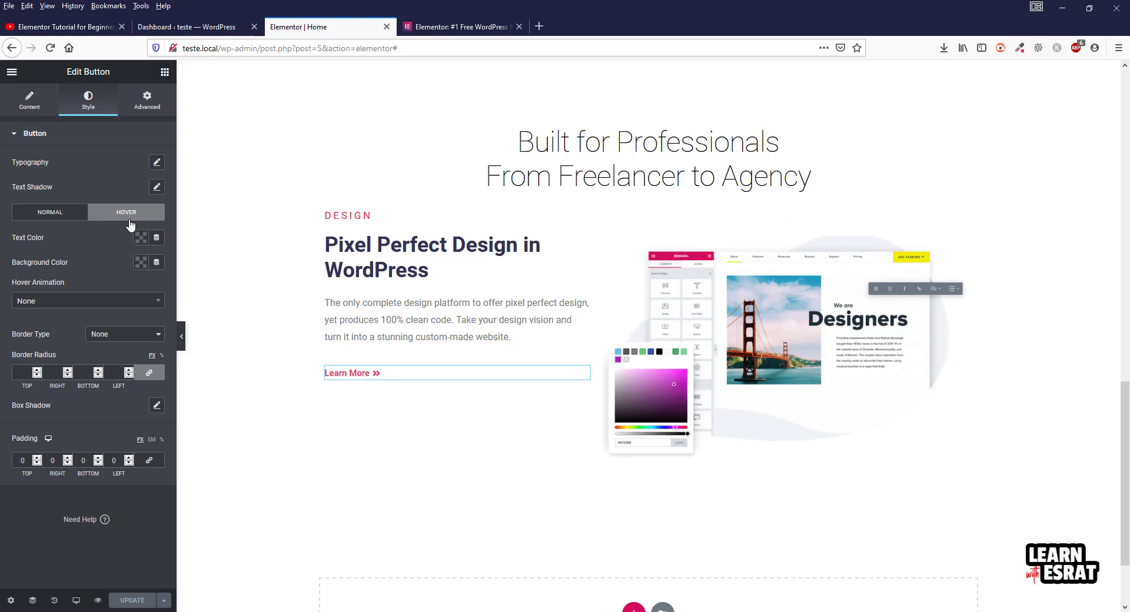
click(104, 336)
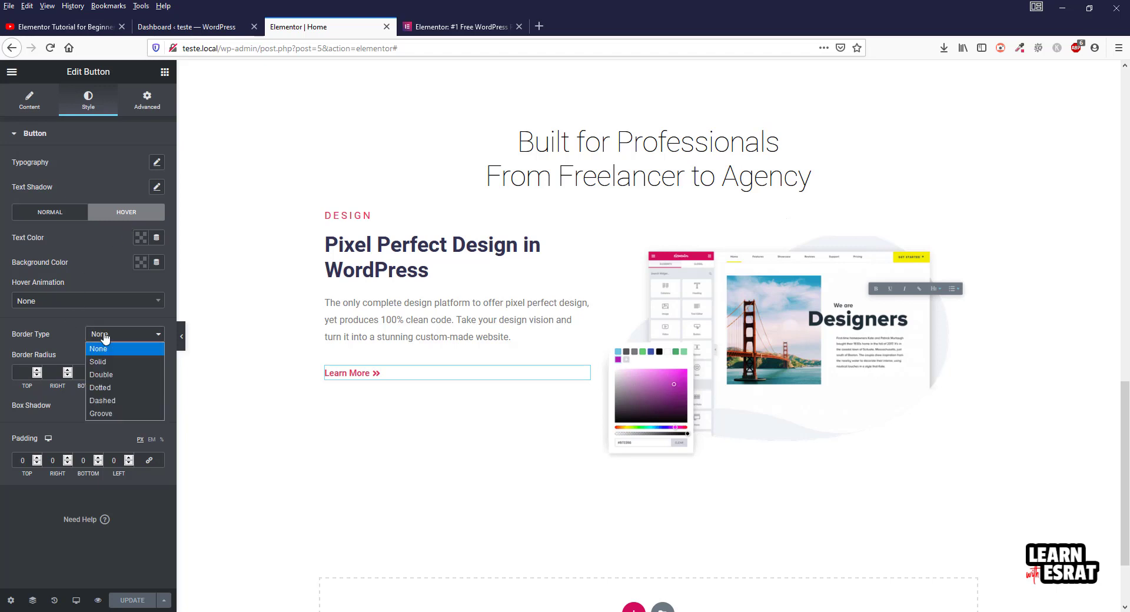
click(107, 386)
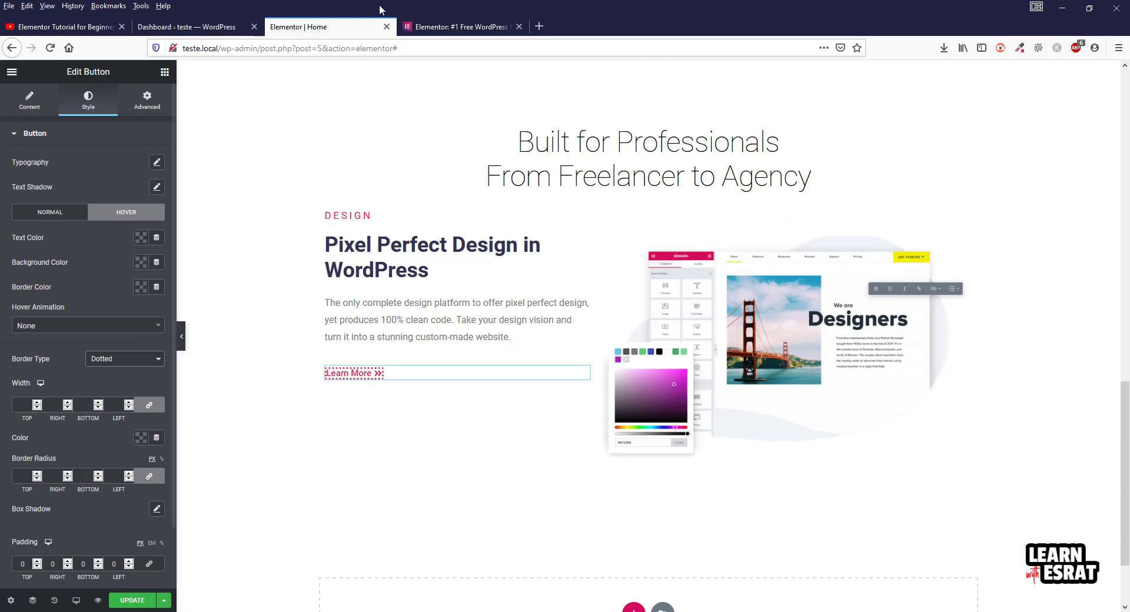
Compare the underline on elementor.com, unlink the button's border widths, set the bottom to 1 and the other sides to 0, and preview the page
click(459, 27)
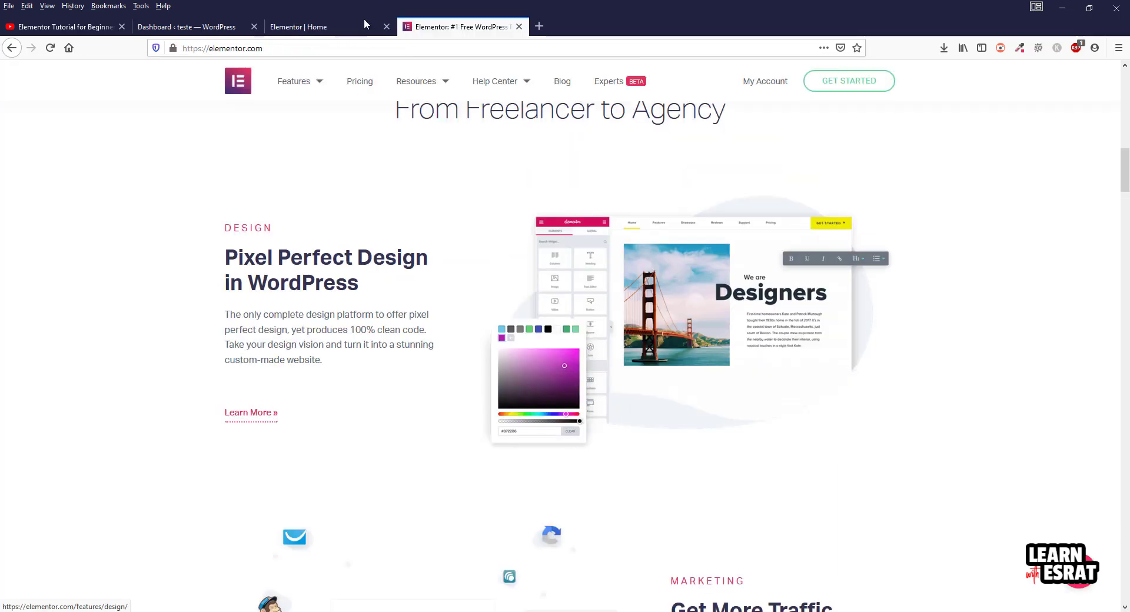
click(298, 27)
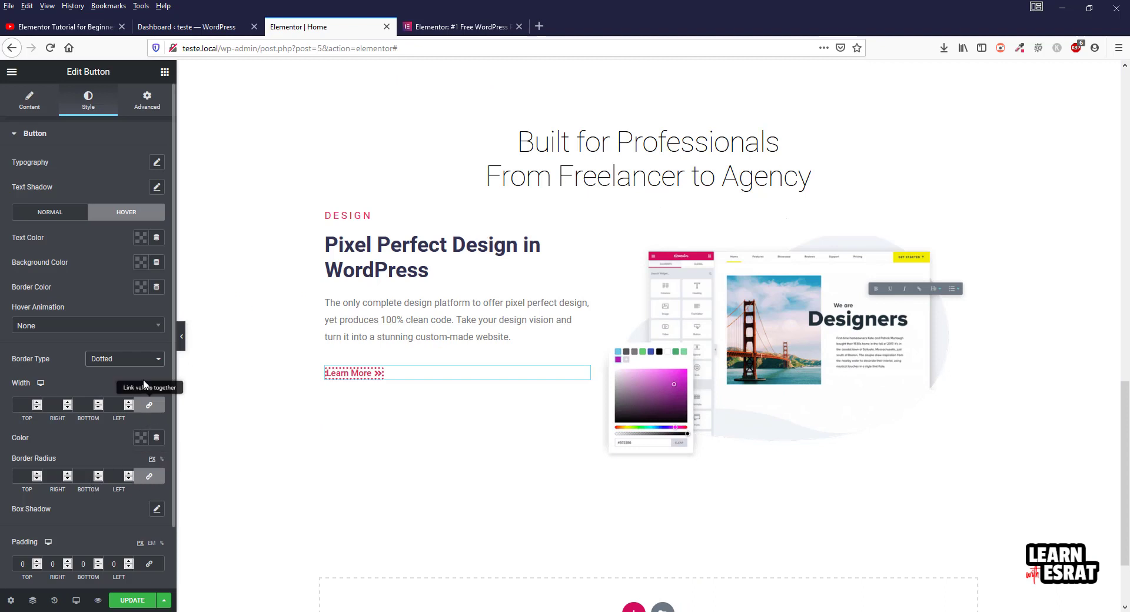
click(150, 406)
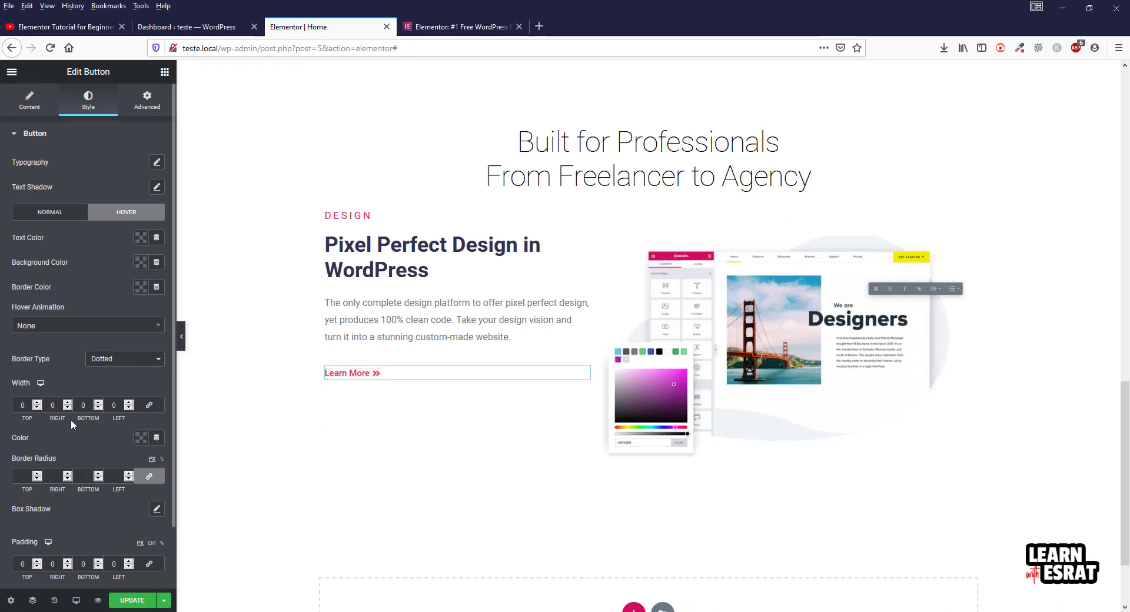
text(1)
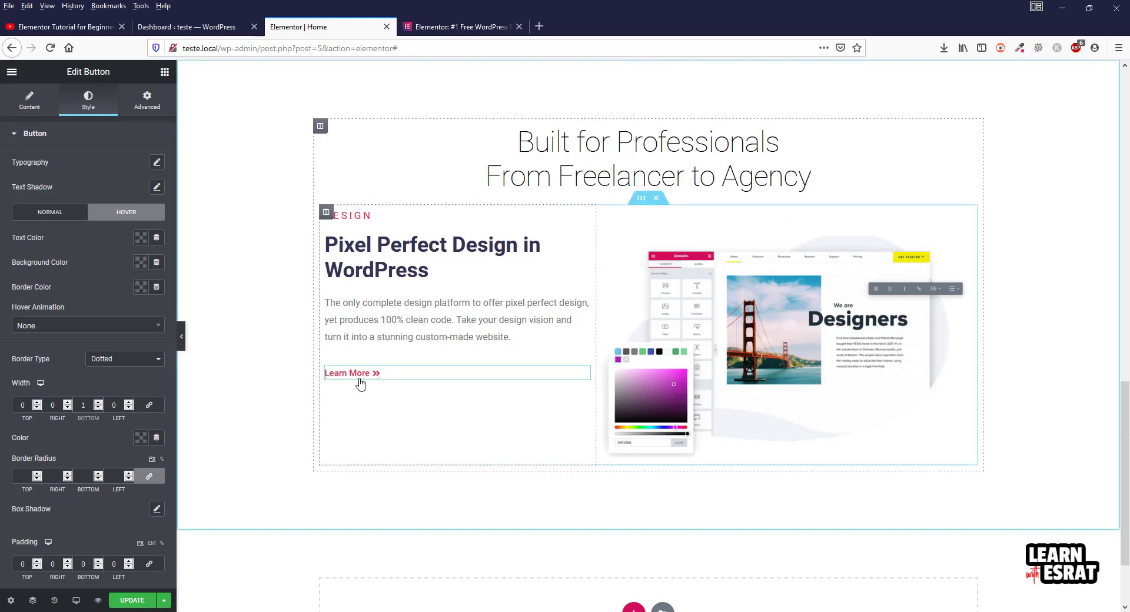
click(181, 336)
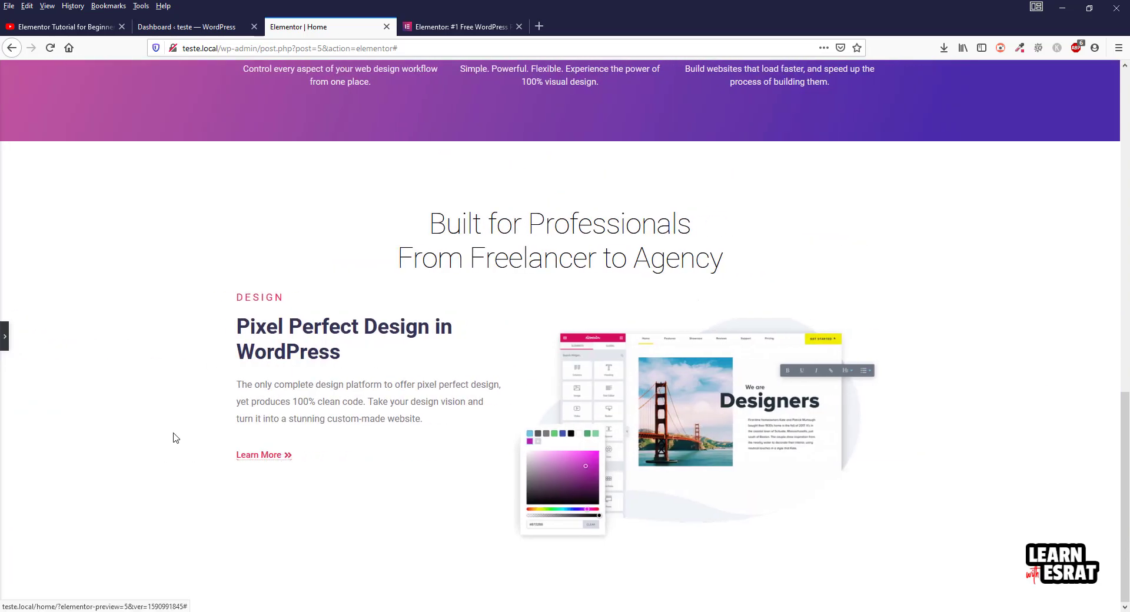
click(4, 340)
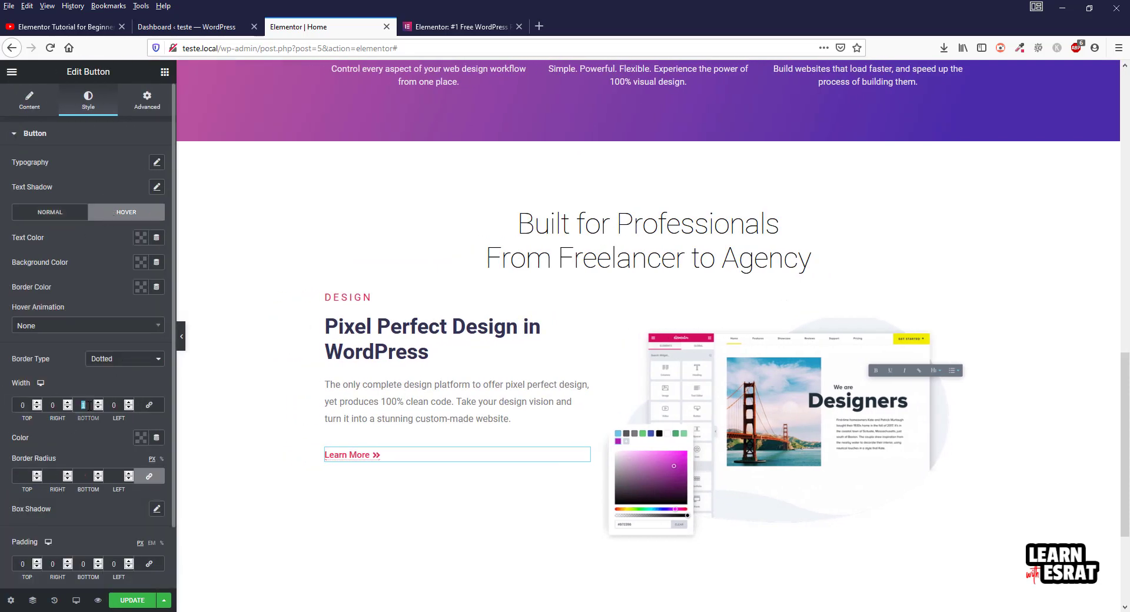
Set the button's bottom border width to 2 and preview the page without the editing panel
text(2)
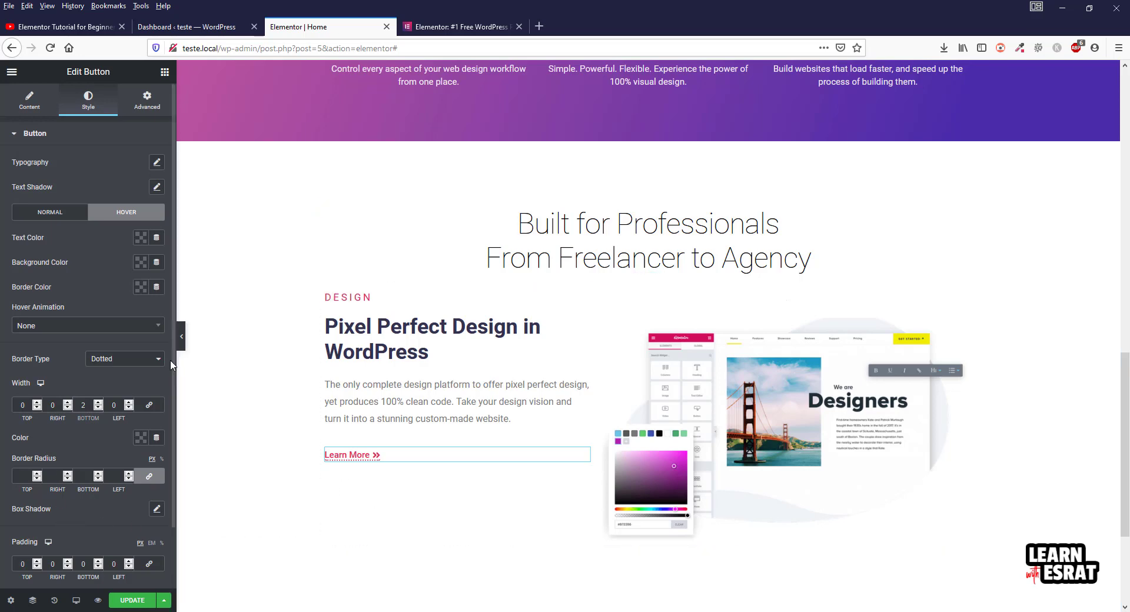
click(182, 337)
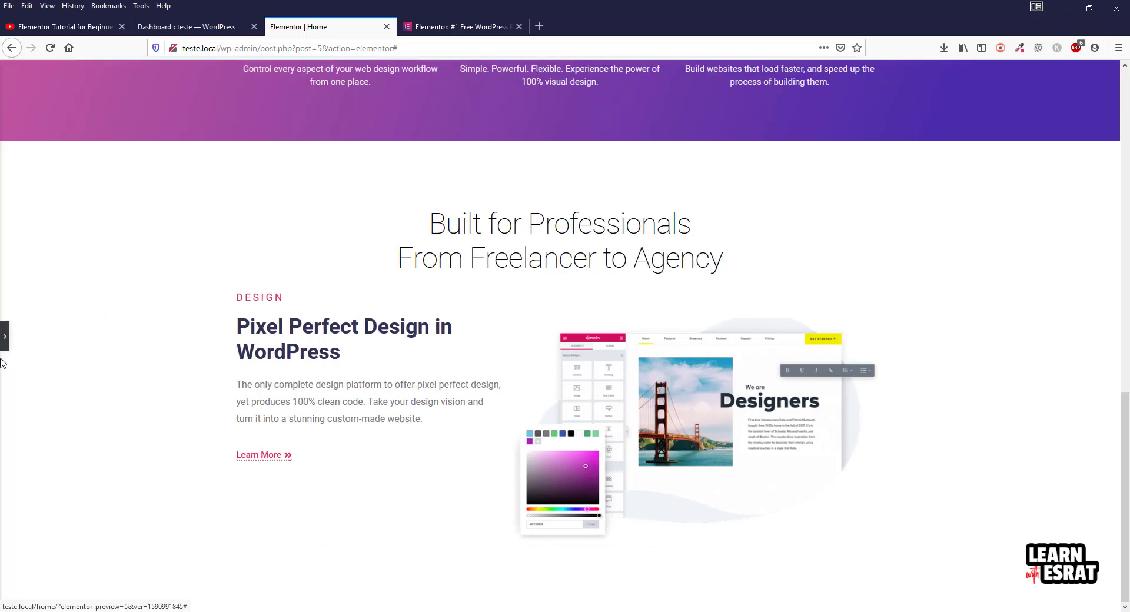
click(3, 338)
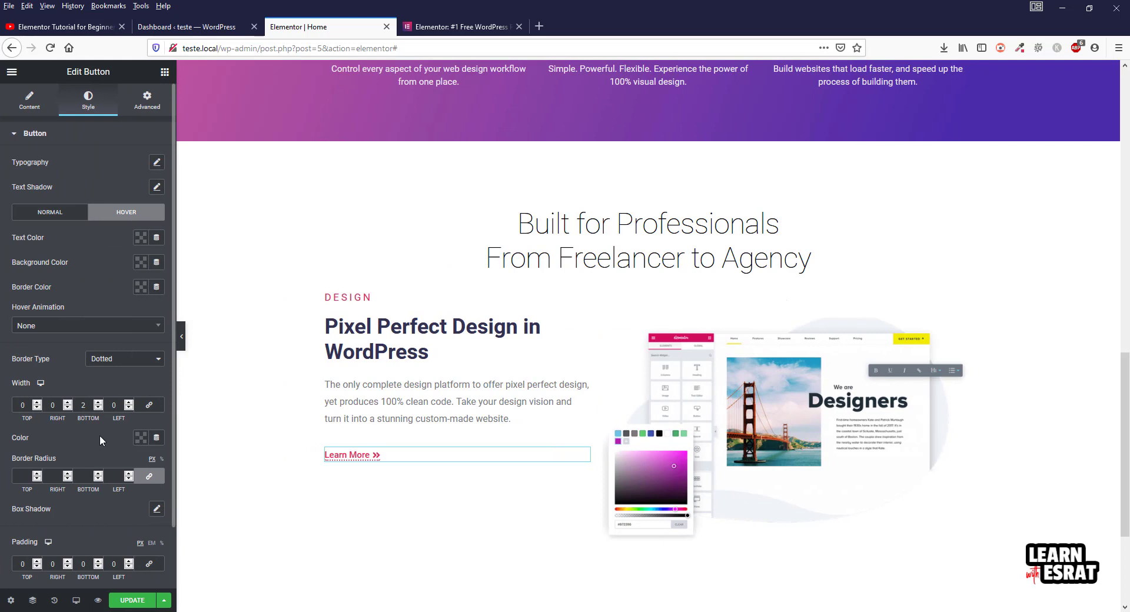
In the button's normal state, try bottom paddings of 20 and 10 px and settle on 5 px
scroll(101, 449, up, 2)
click(45, 213)
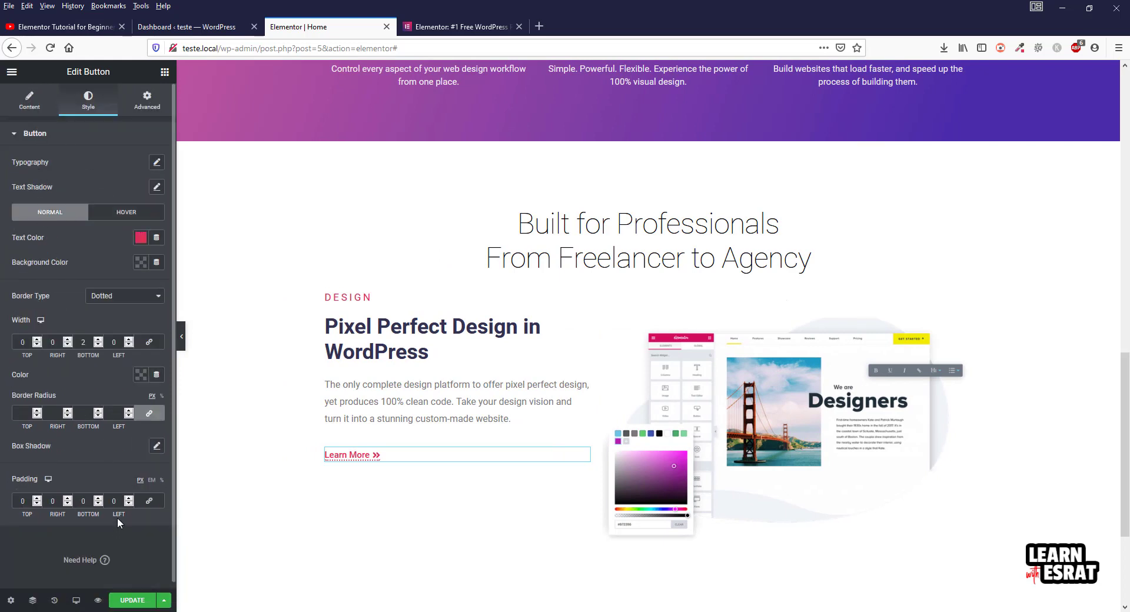
click(81, 501)
text(2)
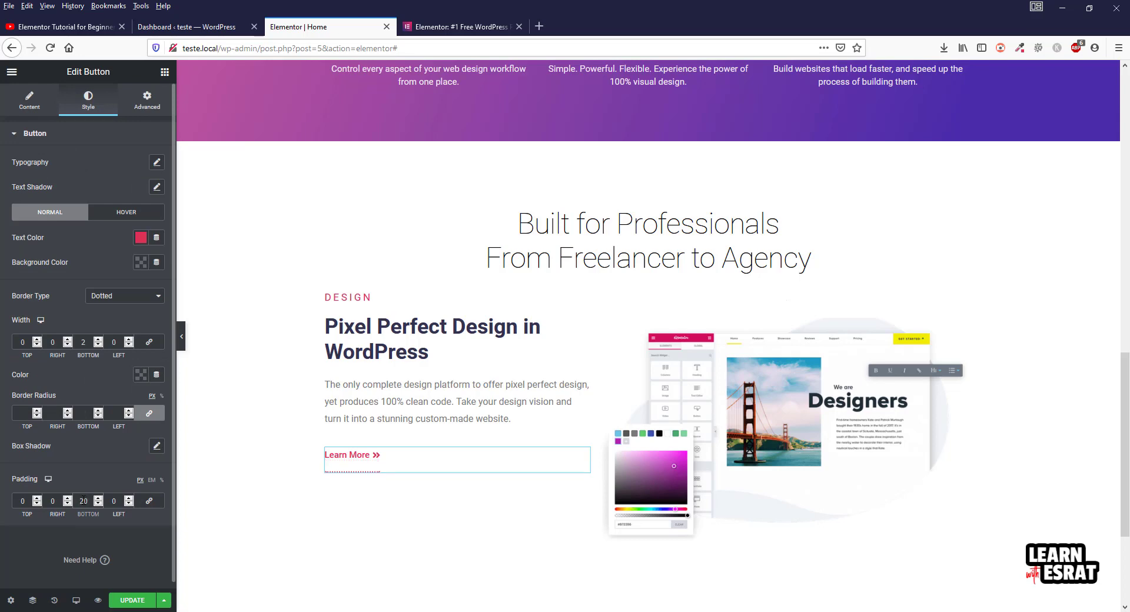
text(1)
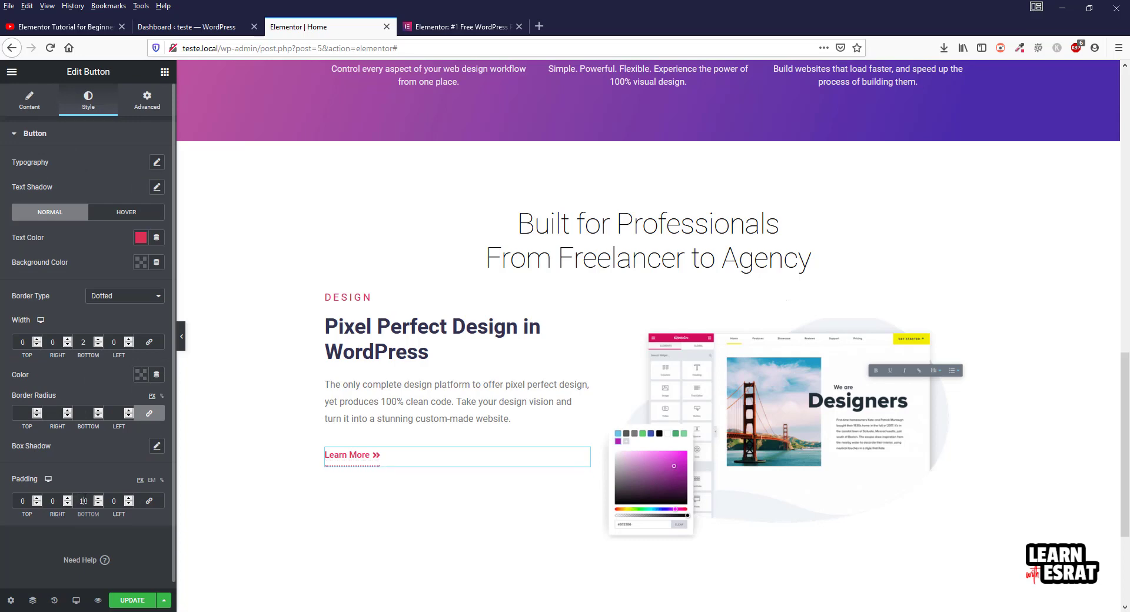
text(5)
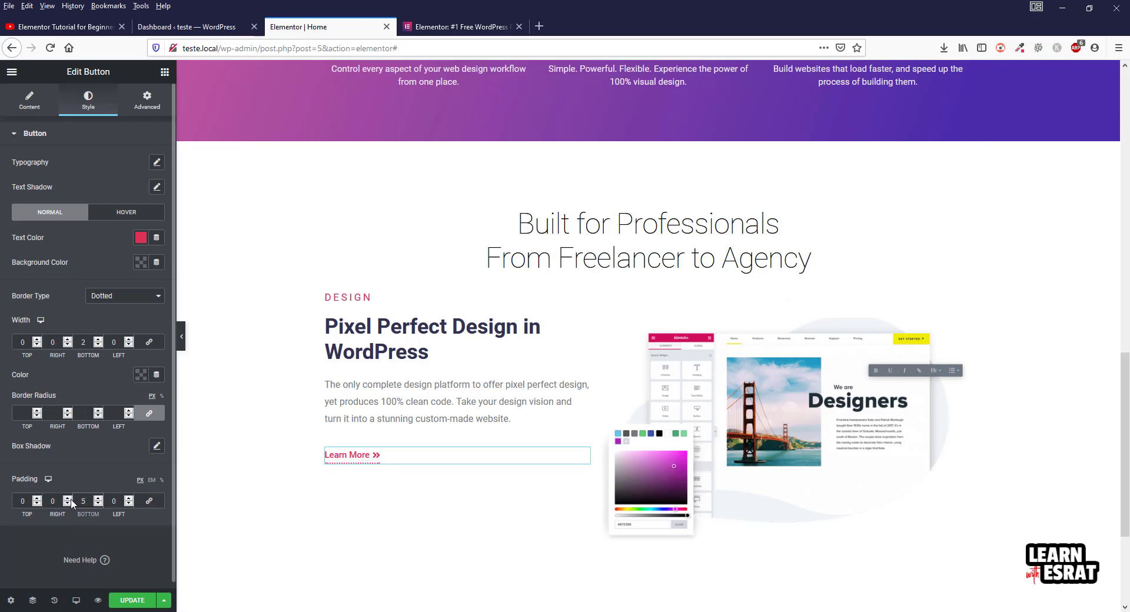
Preview the page and make the Learn More button's border color fully transparent (#02010100) in its normal state
click(181, 341)
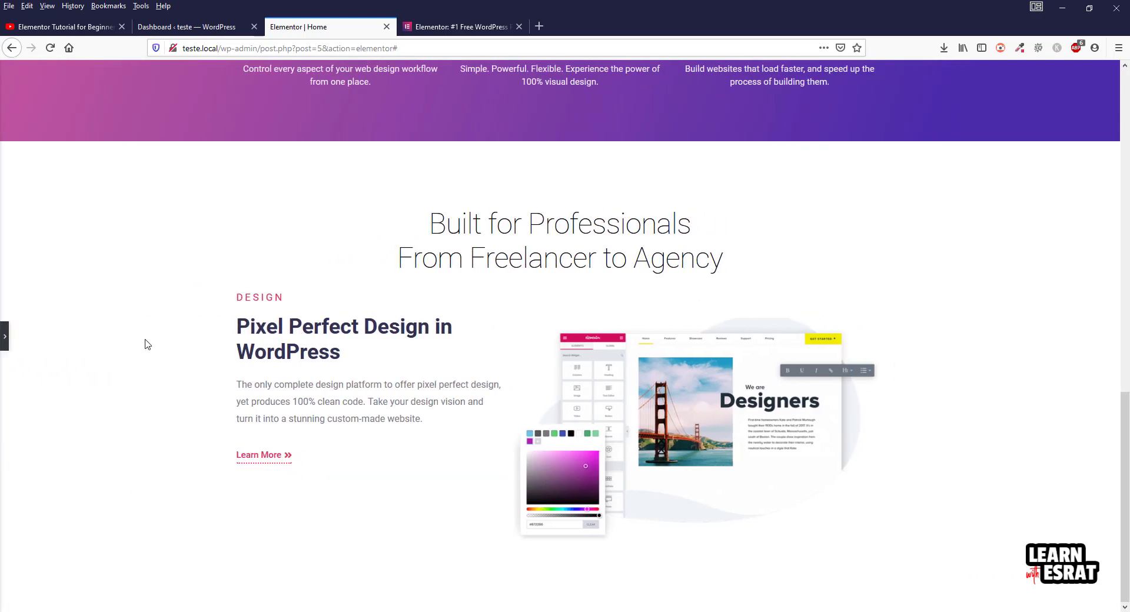
click(4, 340)
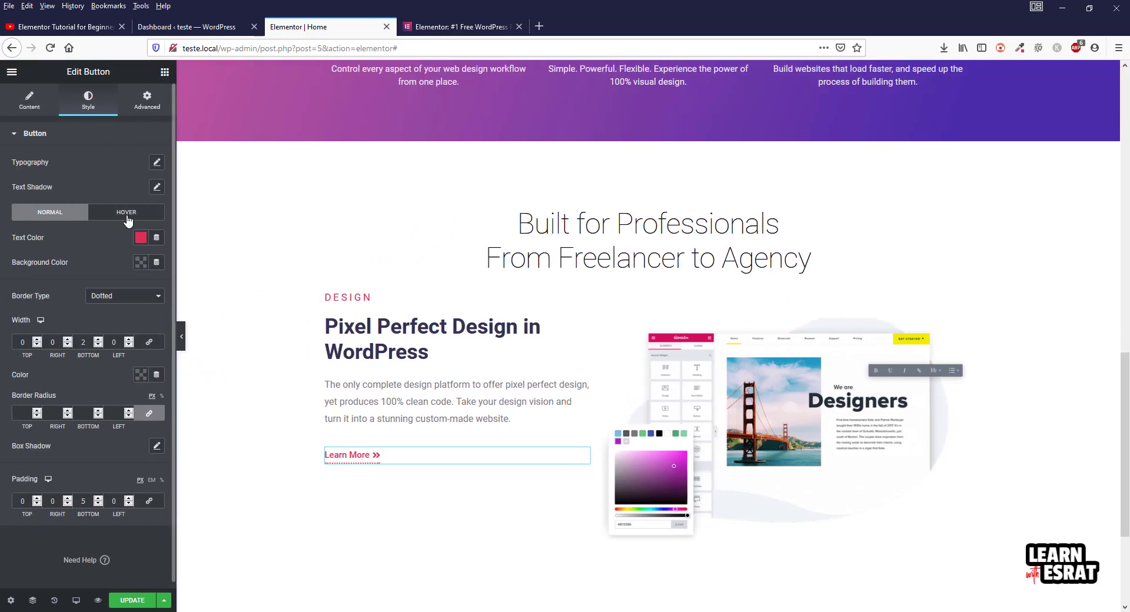
click(127, 213)
scroll(102, 377, down, 1)
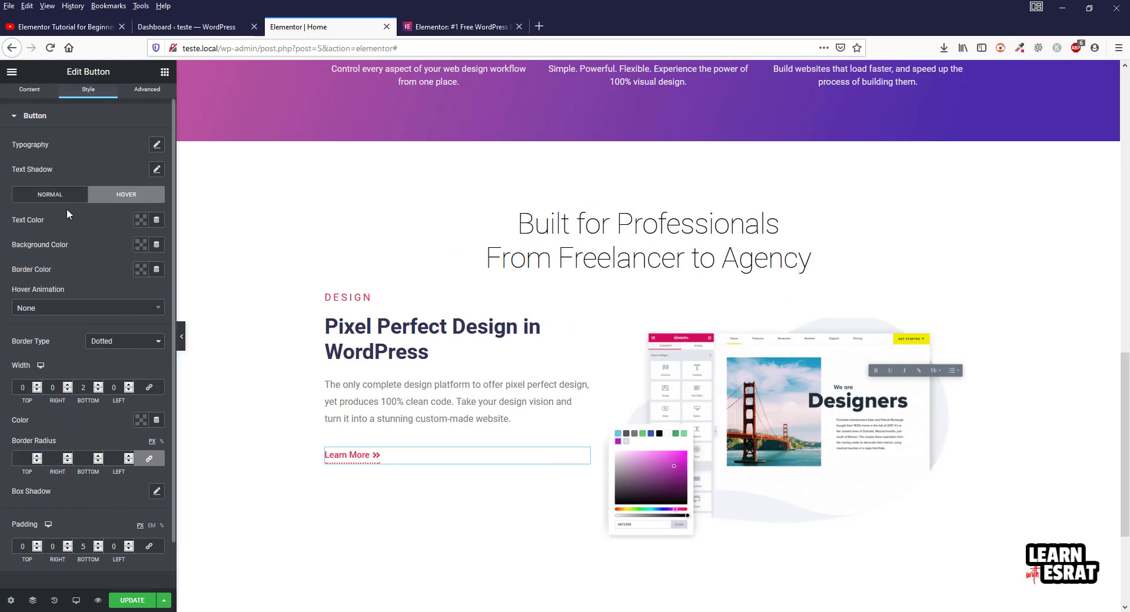
click(54, 197)
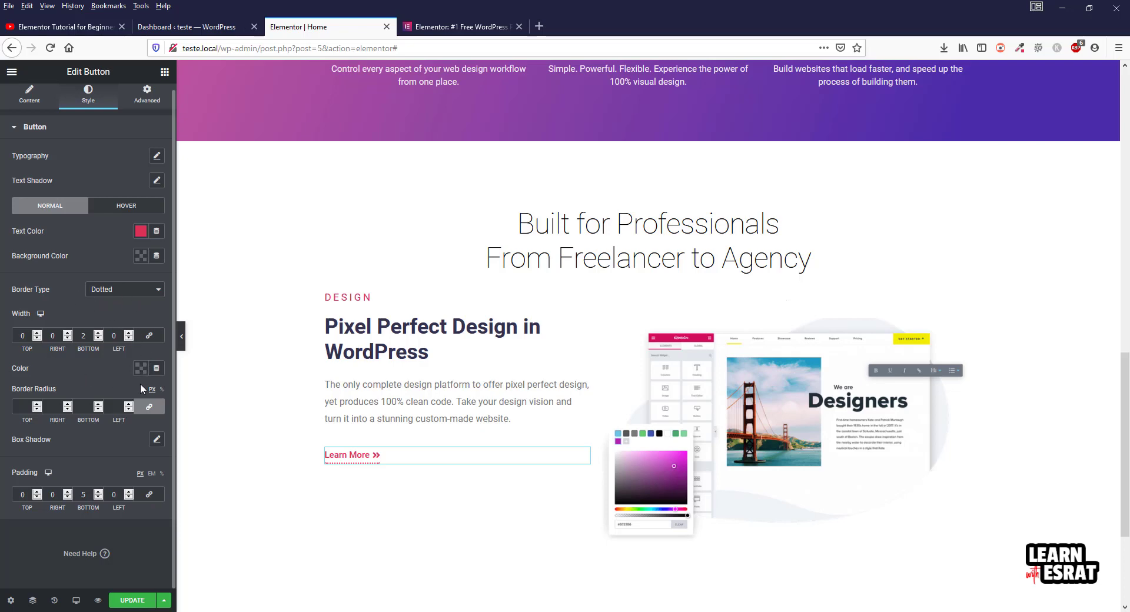
click(140, 369)
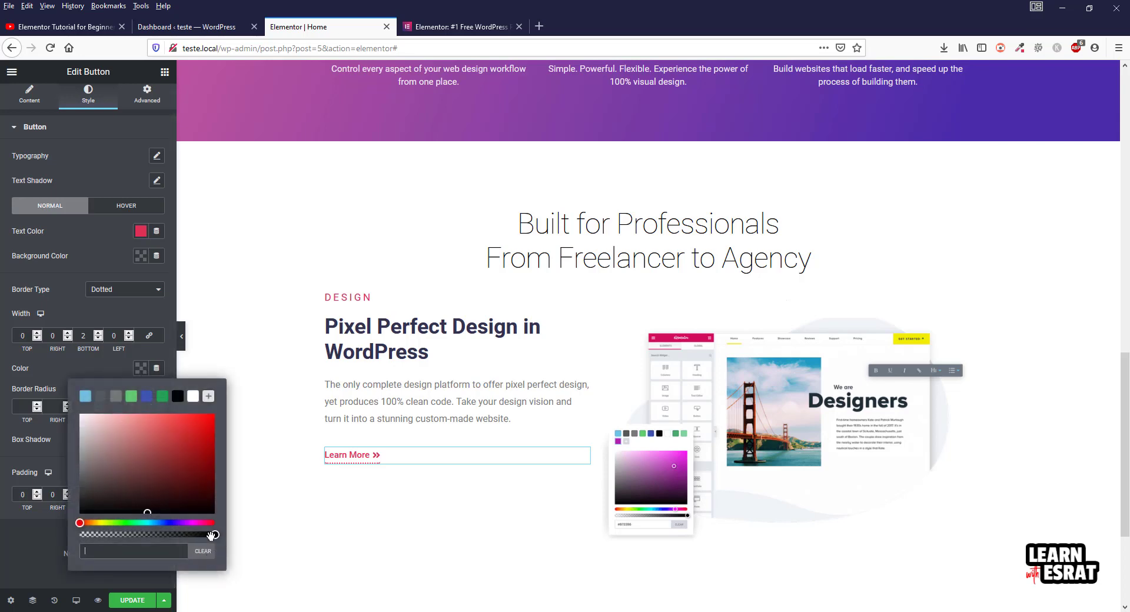
drag(212, 534, 38, 541)
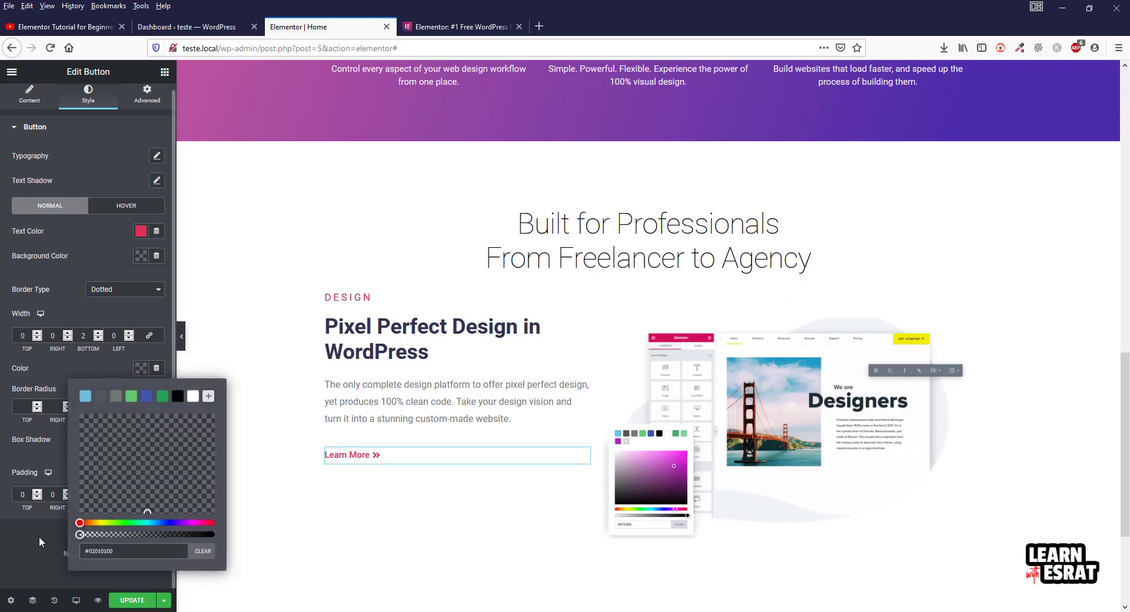
click(128, 306)
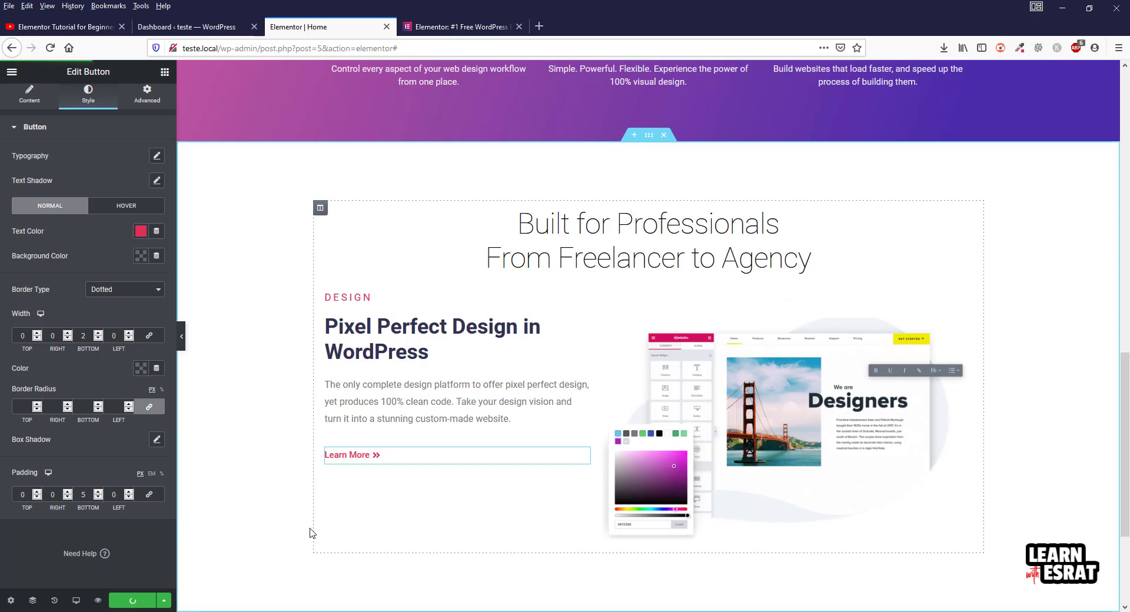
Try #DE3157 as the button's general border color, update the page and preview it without the editing panel
click(127, 205)
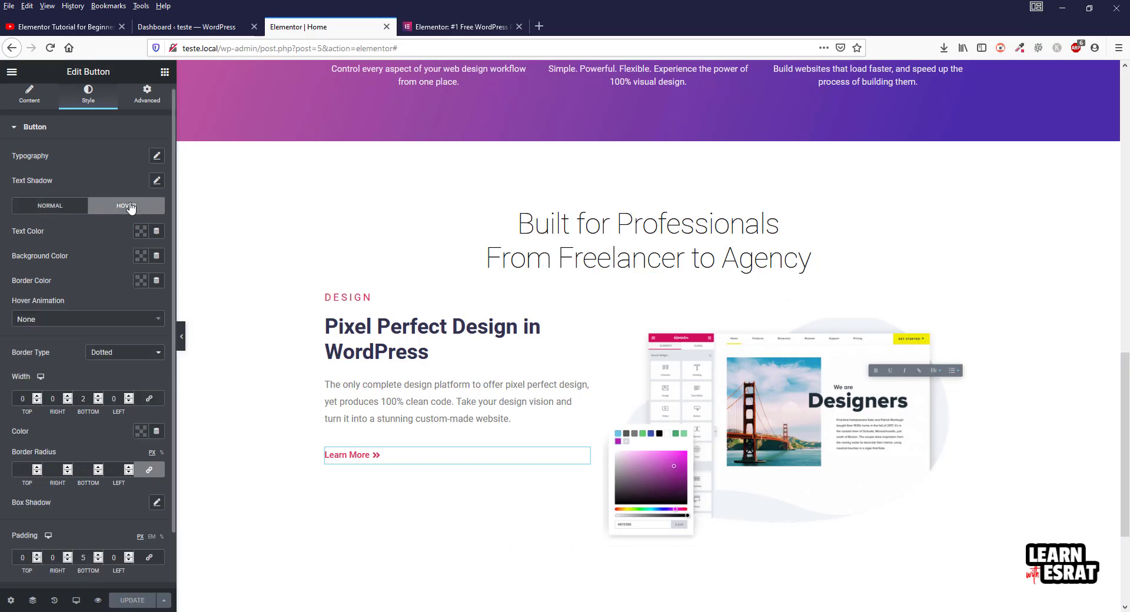
click(134, 434)
click(135, 404)
text(#DE3157)
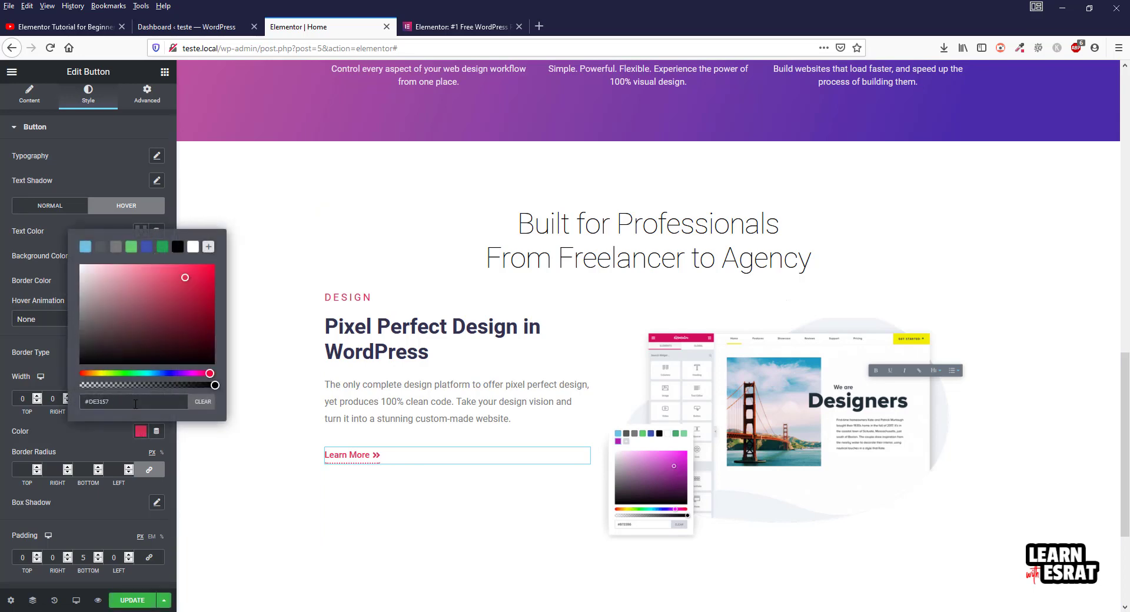
click(133, 599)
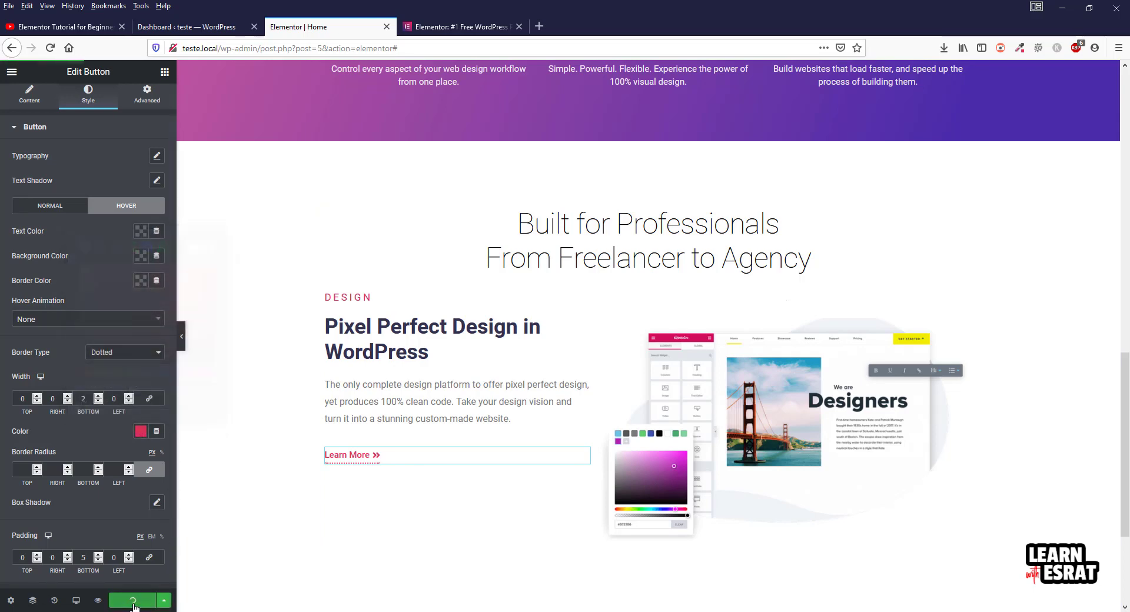
click(182, 342)
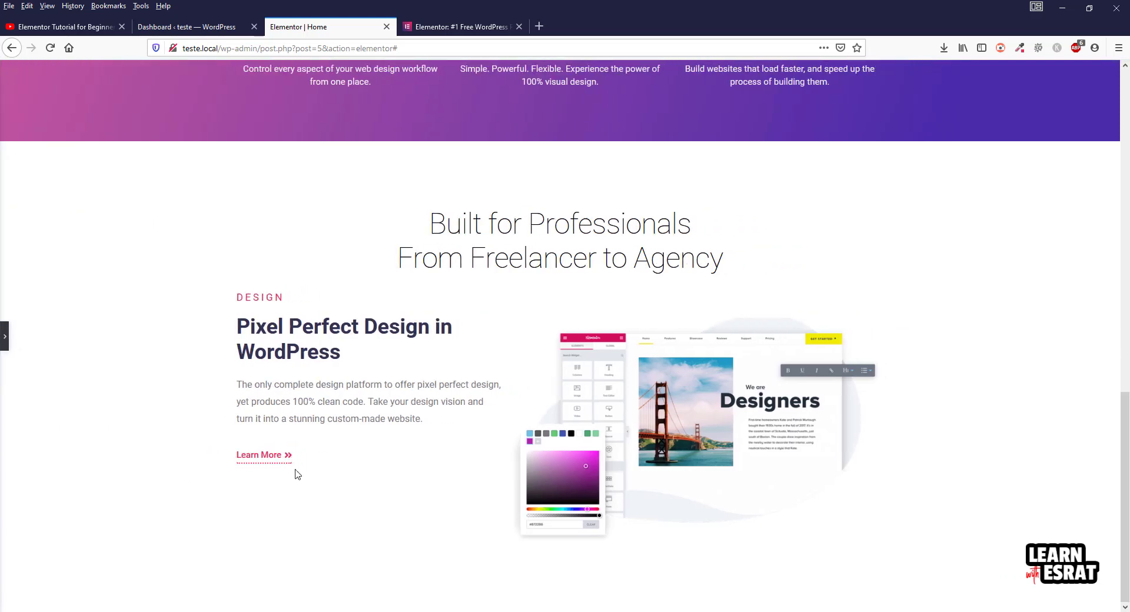
click(5, 337)
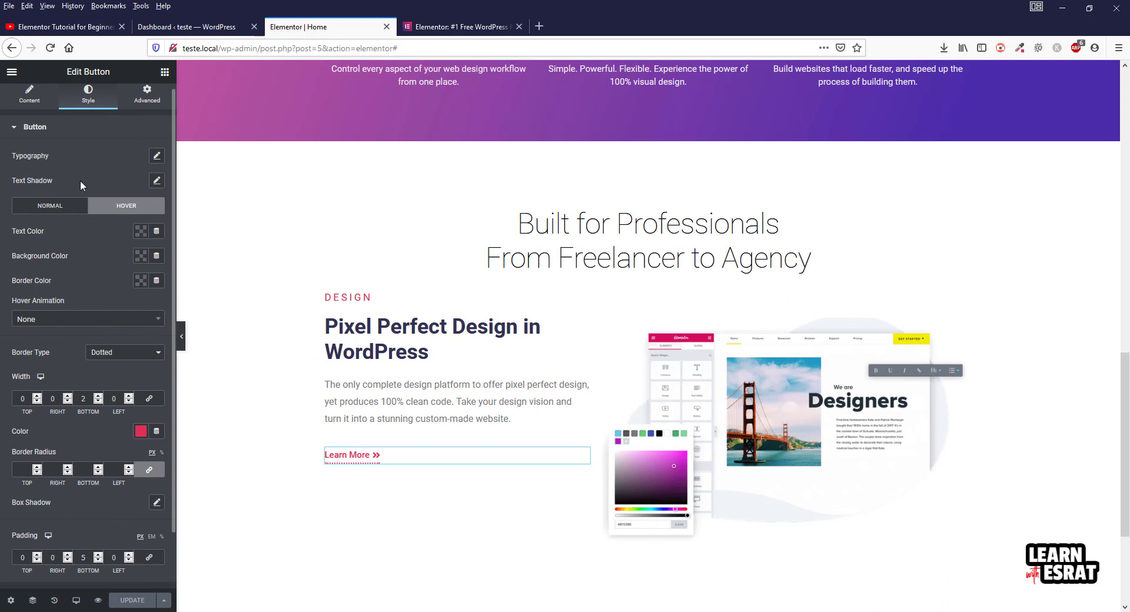
click(52, 211)
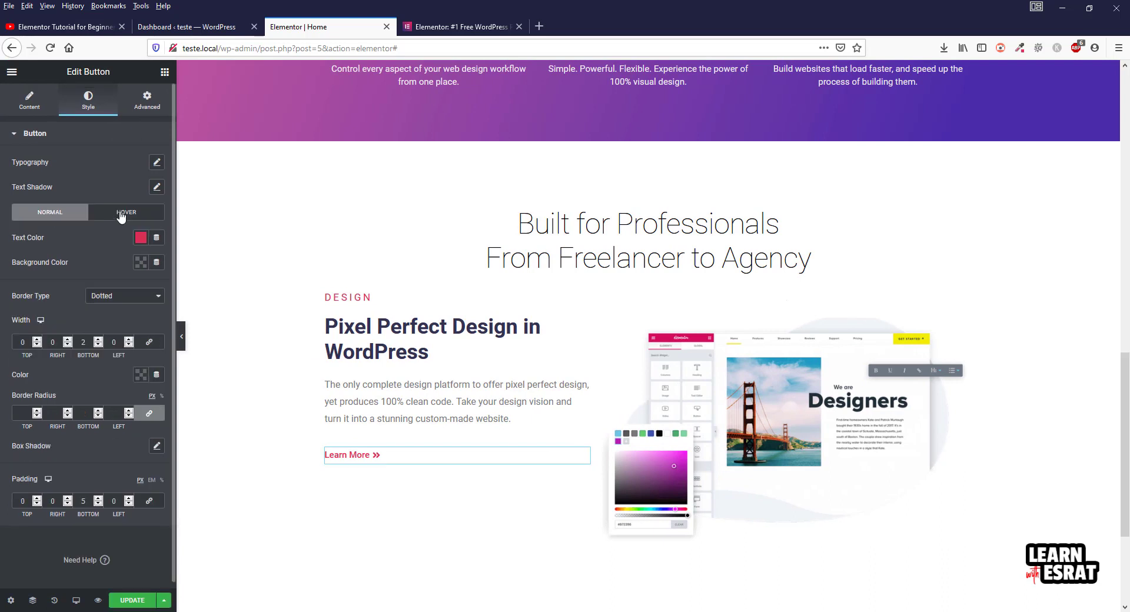
Set the button's hover-state border color to #DE3157 and preview the hover effect on the page
click(121, 212)
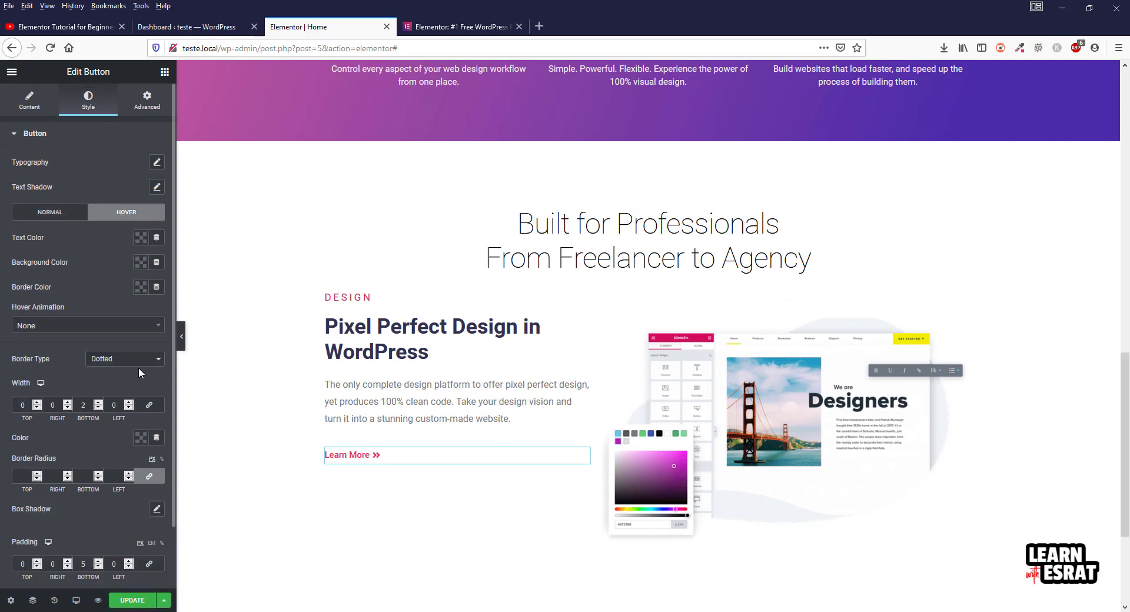
click(139, 287)
text(#DE3157)
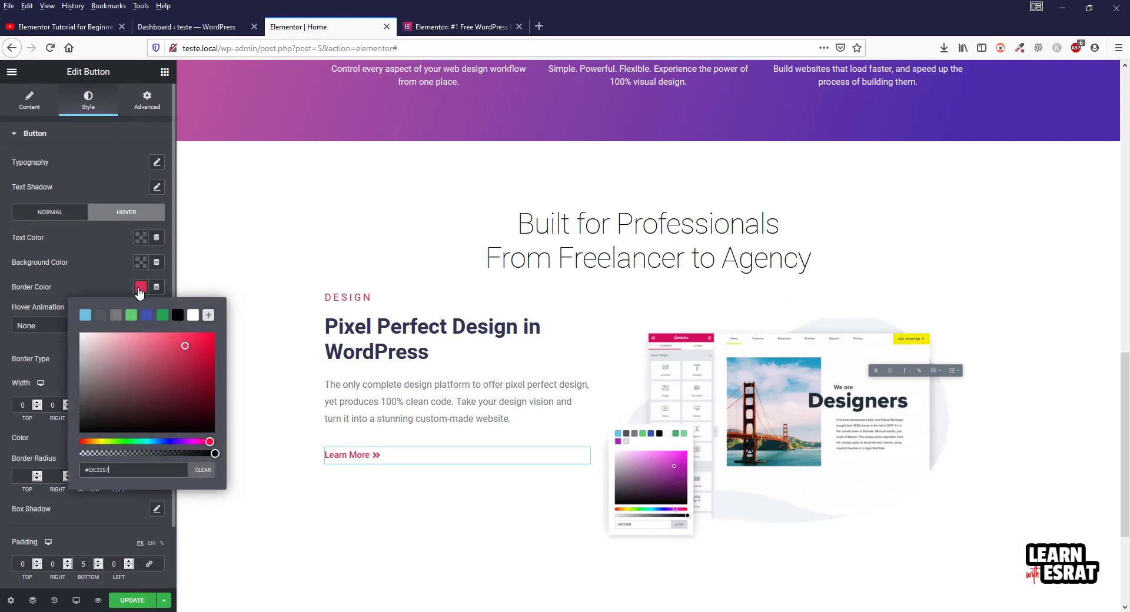
click(139, 292)
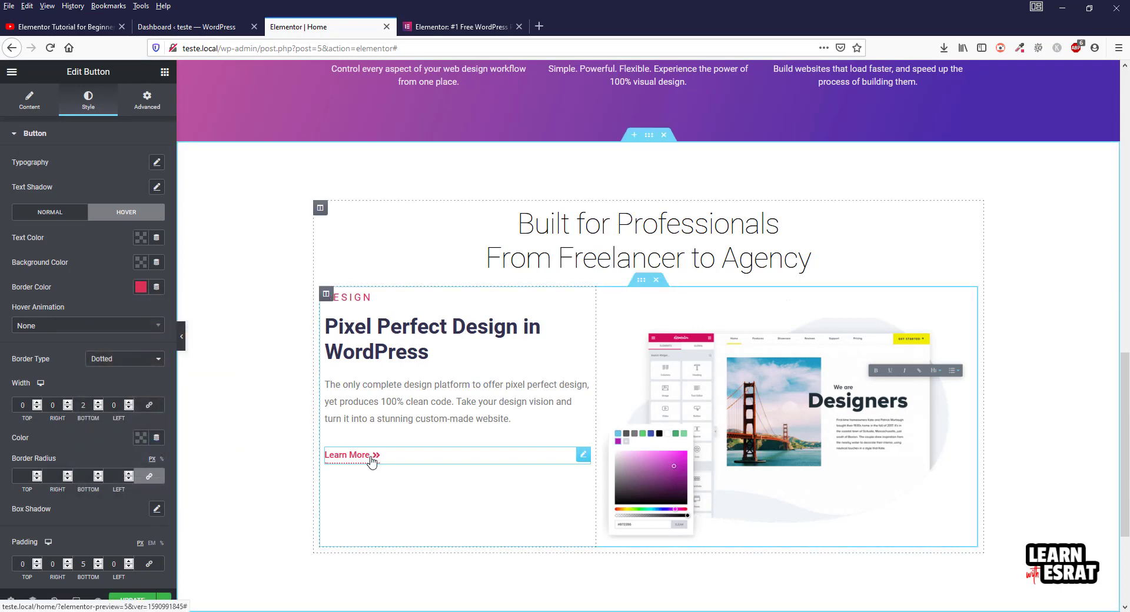
click(51, 213)
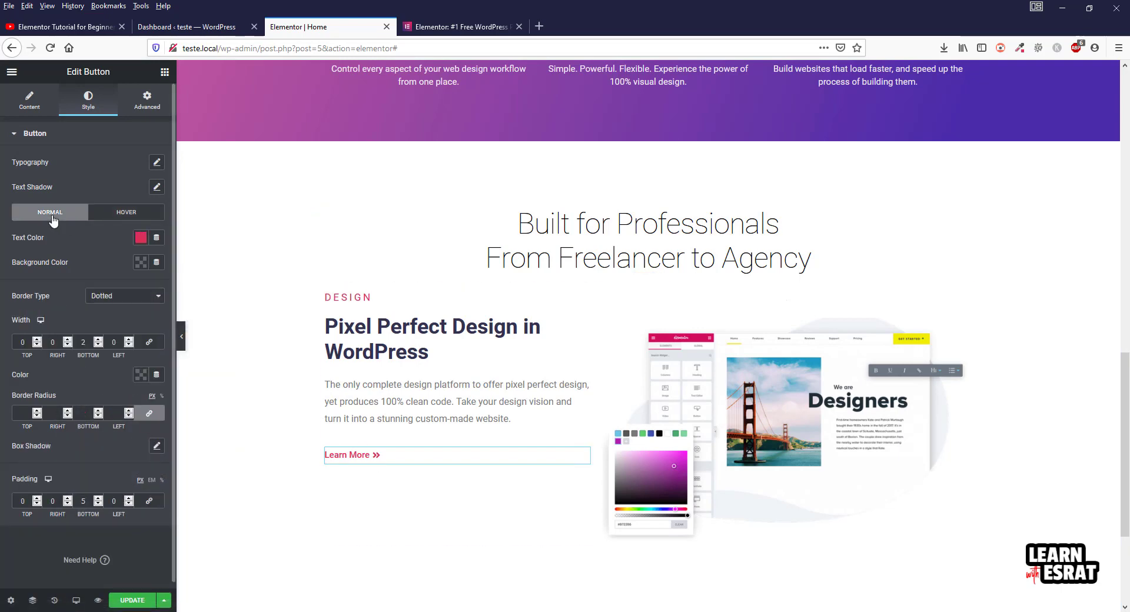
click(124, 213)
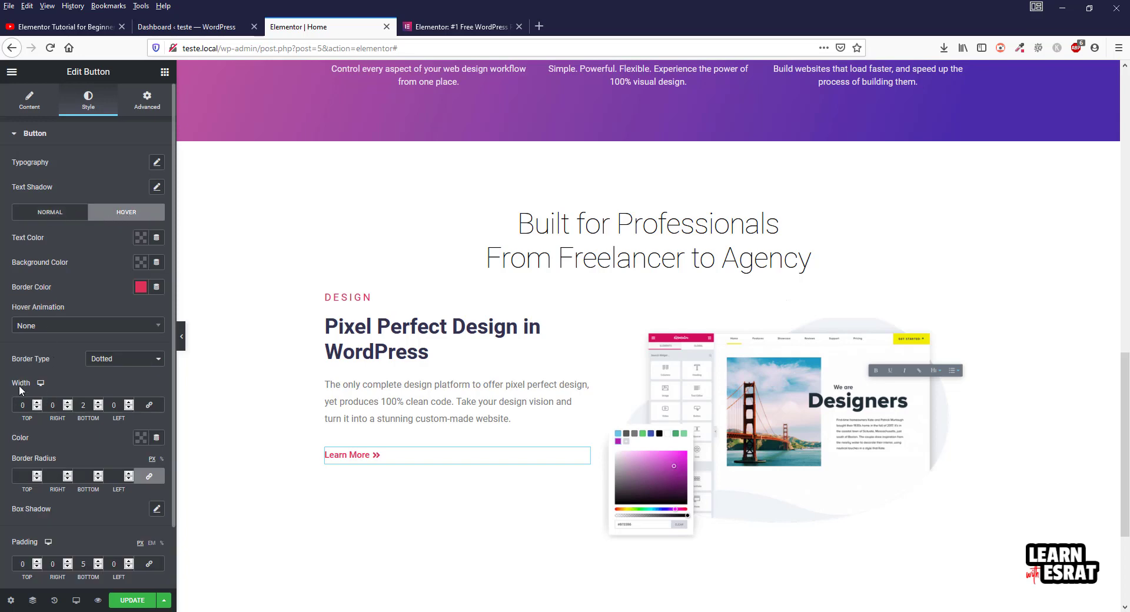
click(48, 213)
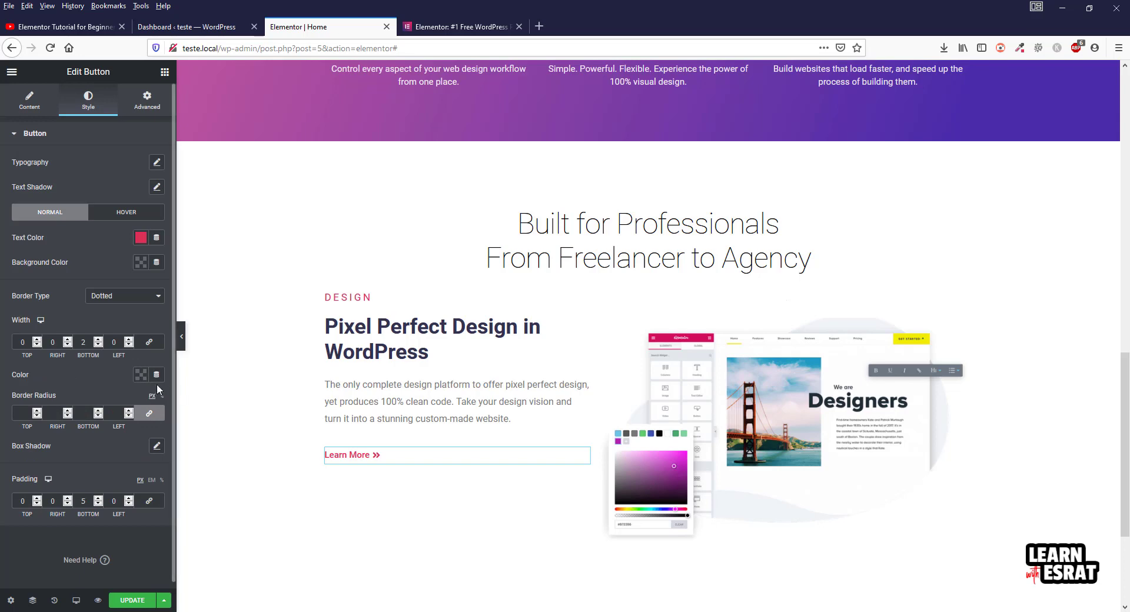
click(127, 213)
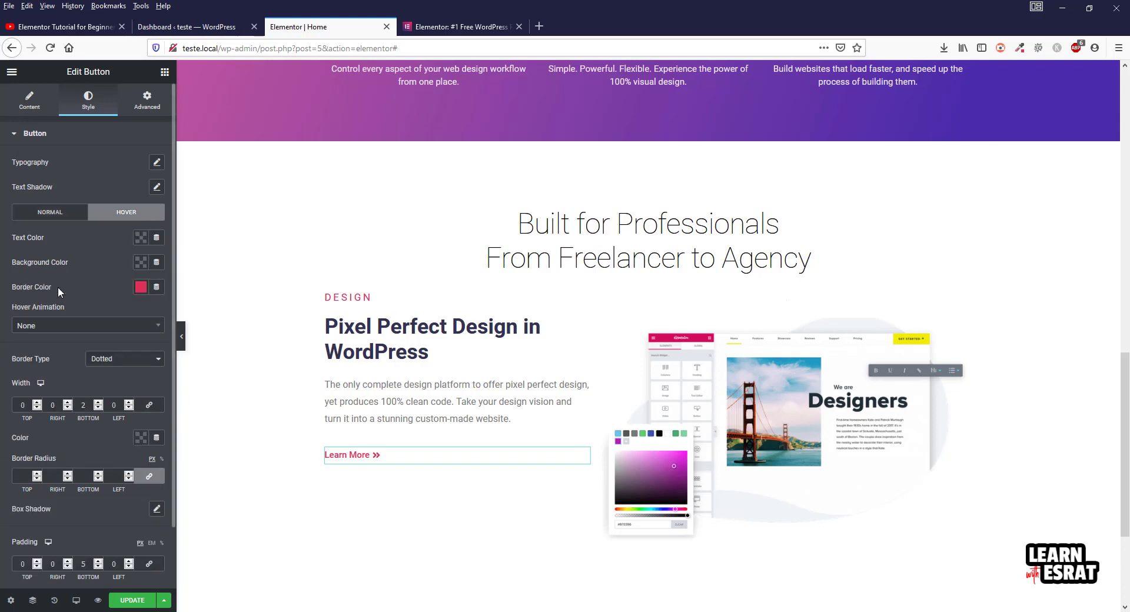
click(181, 339)
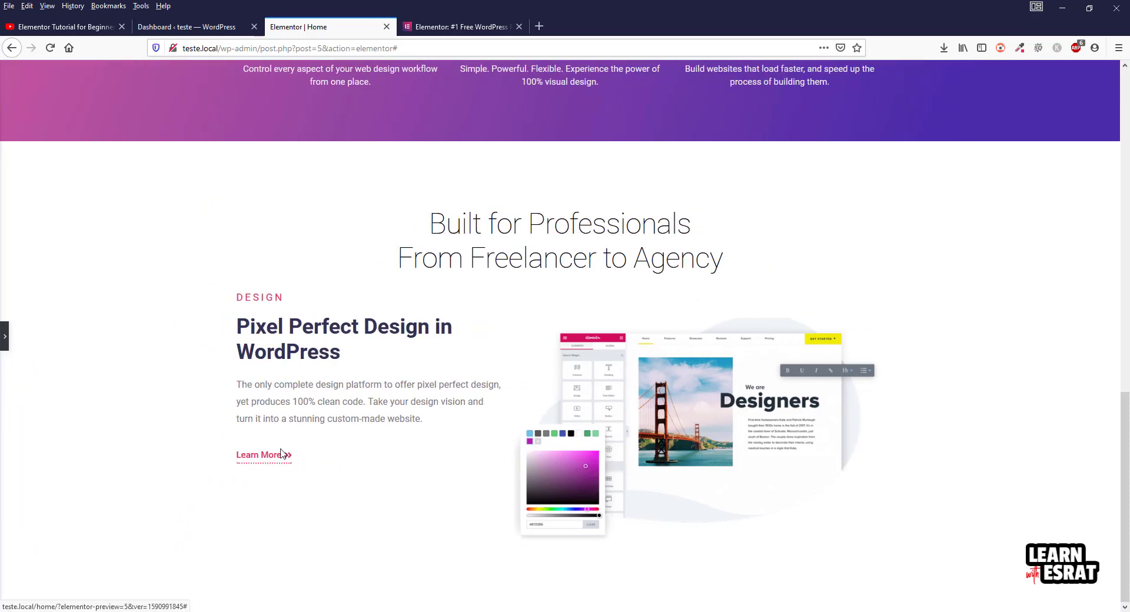
click(32, 336)
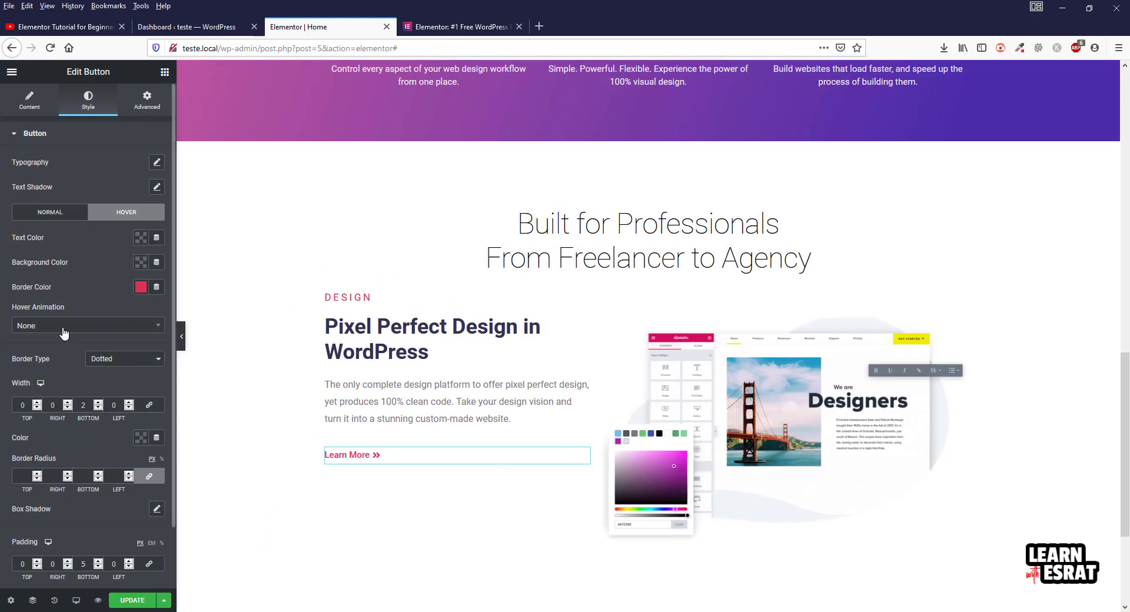
Try the Grow and Push hover animations on the Learn More button and reset the animation to None
click(64, 326)
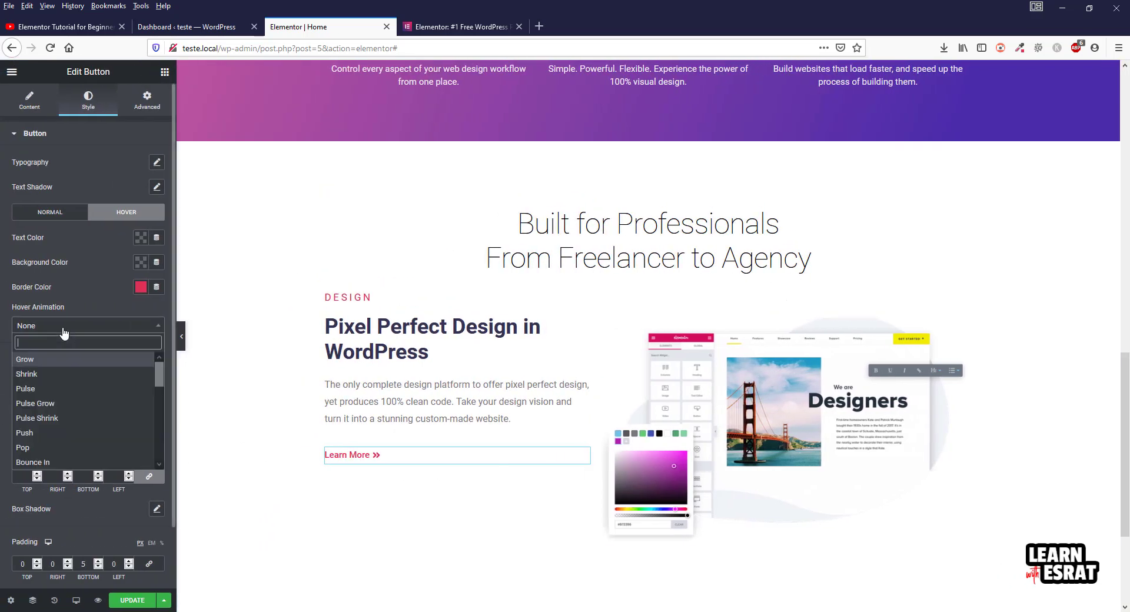
click(39, 360)
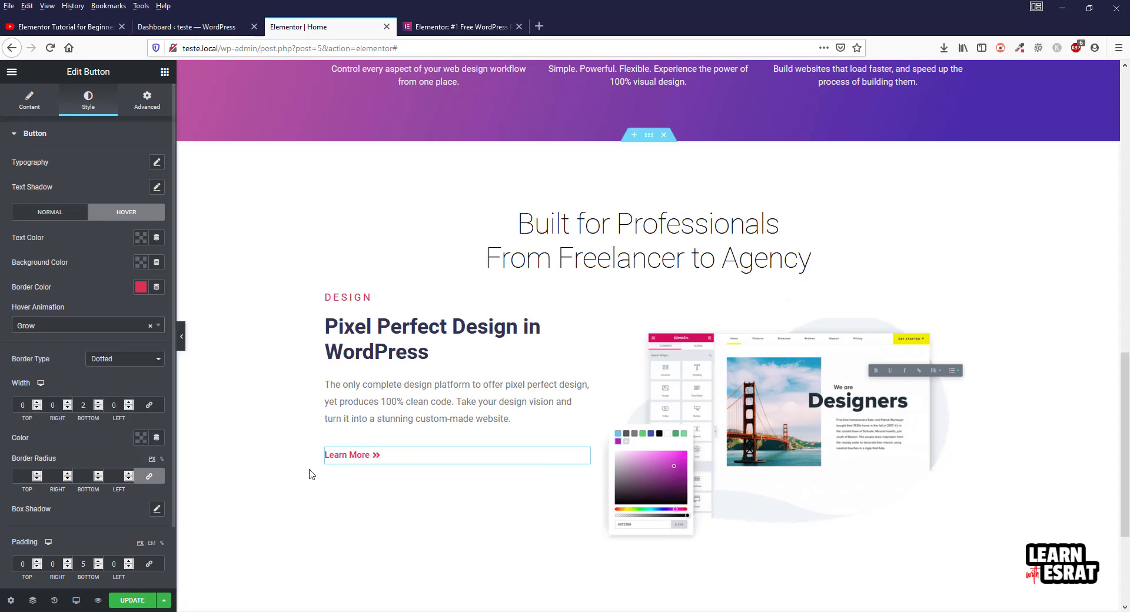
click(58, 325)
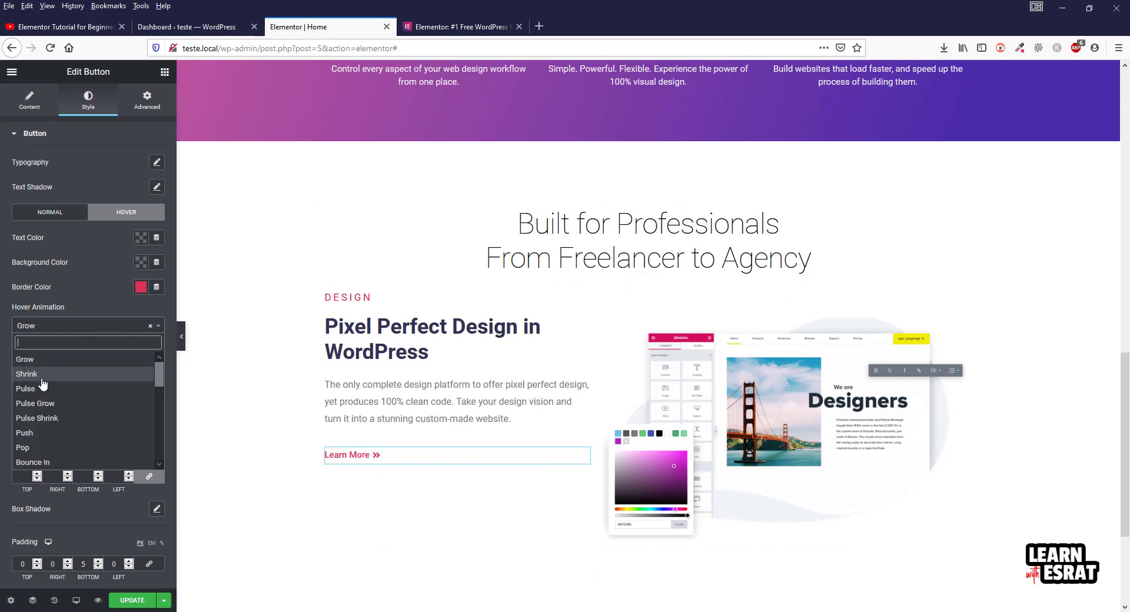
click(41, 434)
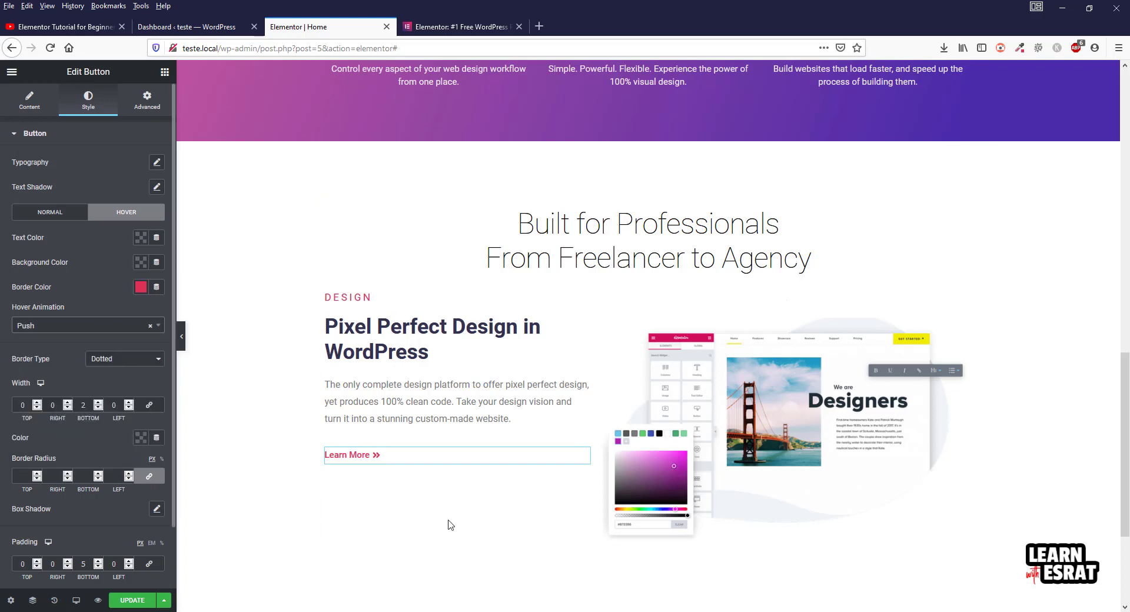
click(104, 334)
click(150, 325)
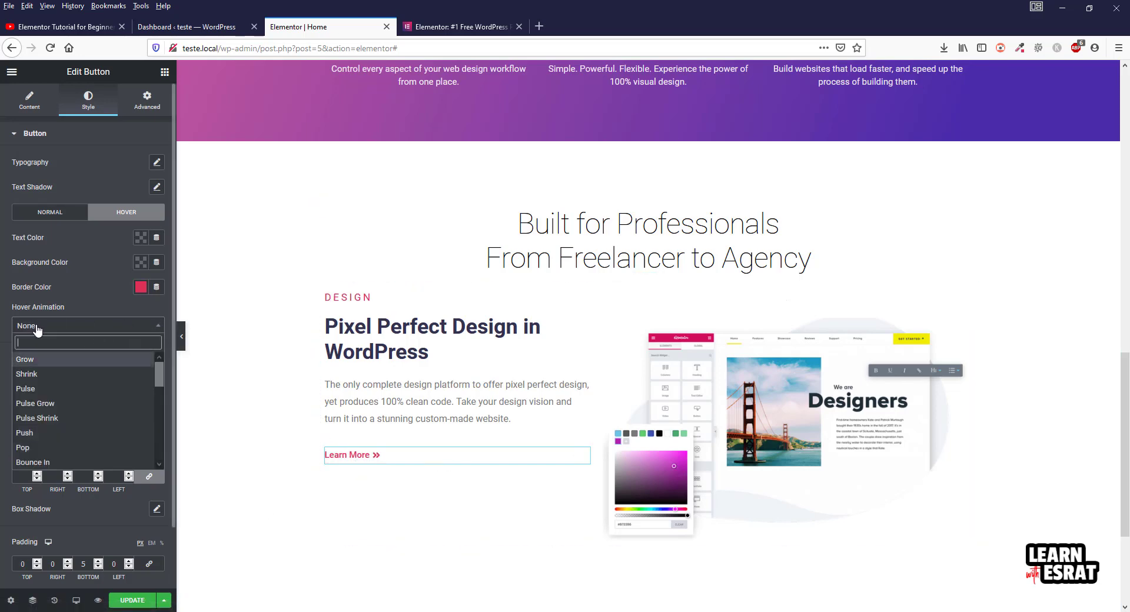
click(106, 301)
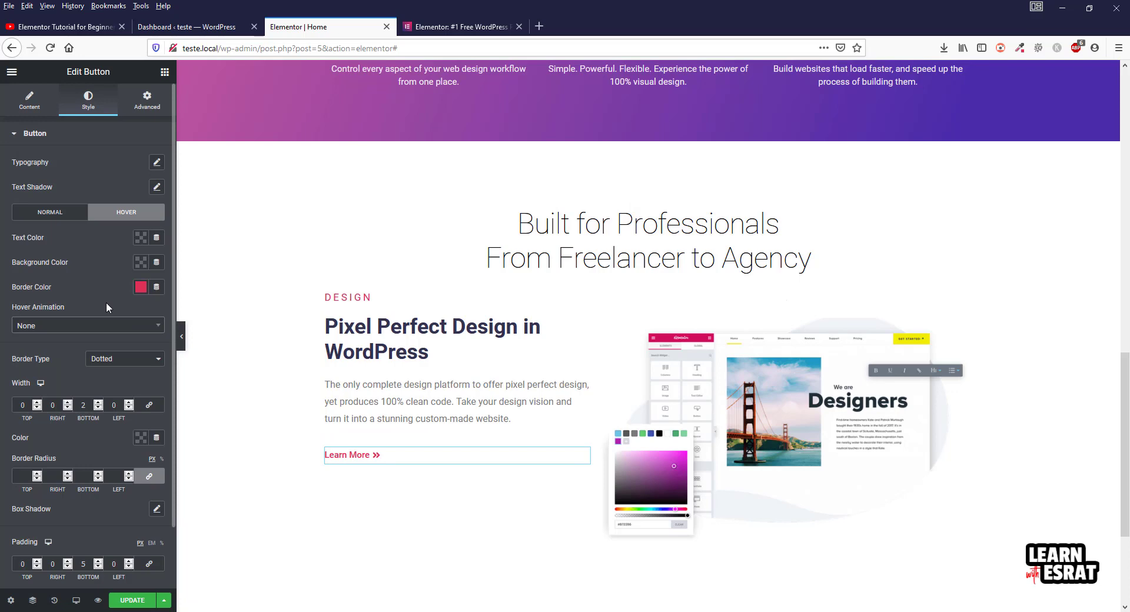
Update the page, preview it without the editing panel, and compare the Design block with the original on elementor.com
click(132, 600)
click(181, 336)
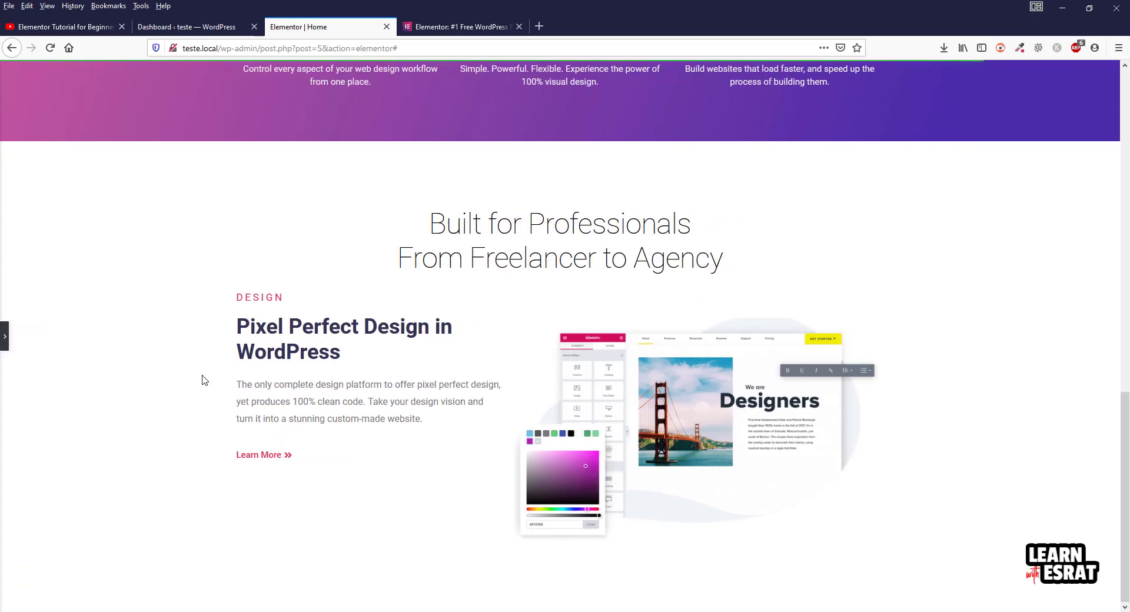
click(471, 30)
scroll(584, 377, up, 1)
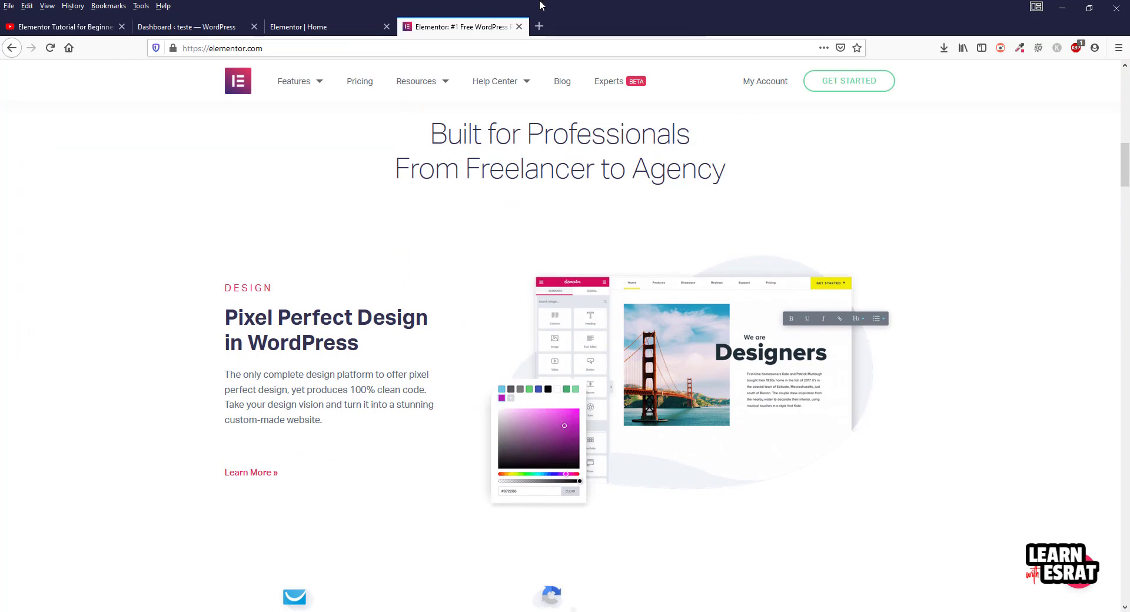
click(325, 27)
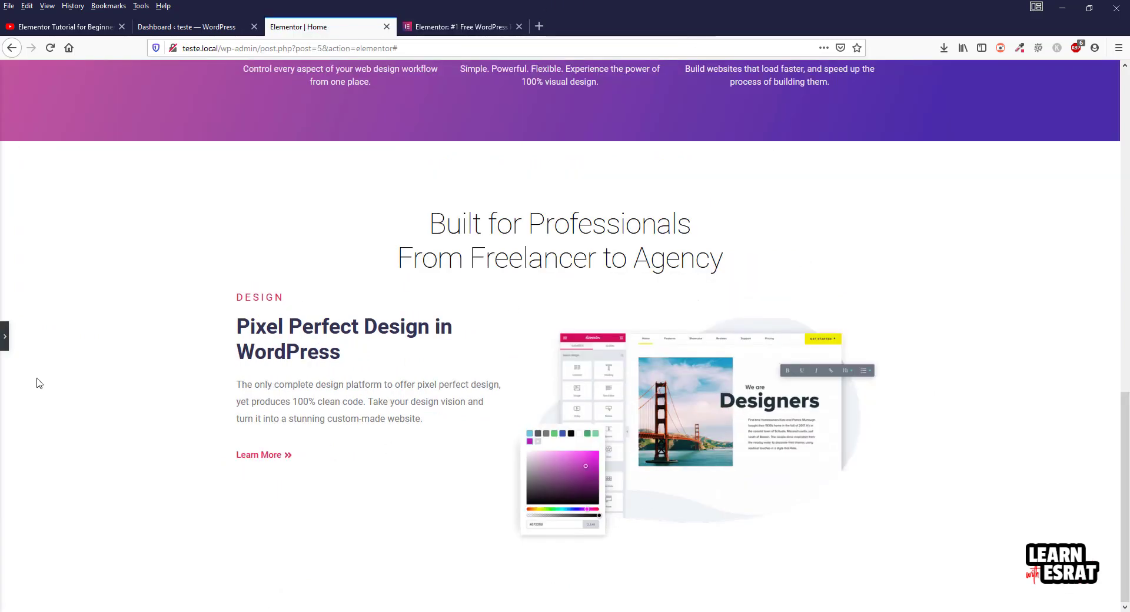
click(4, 336)
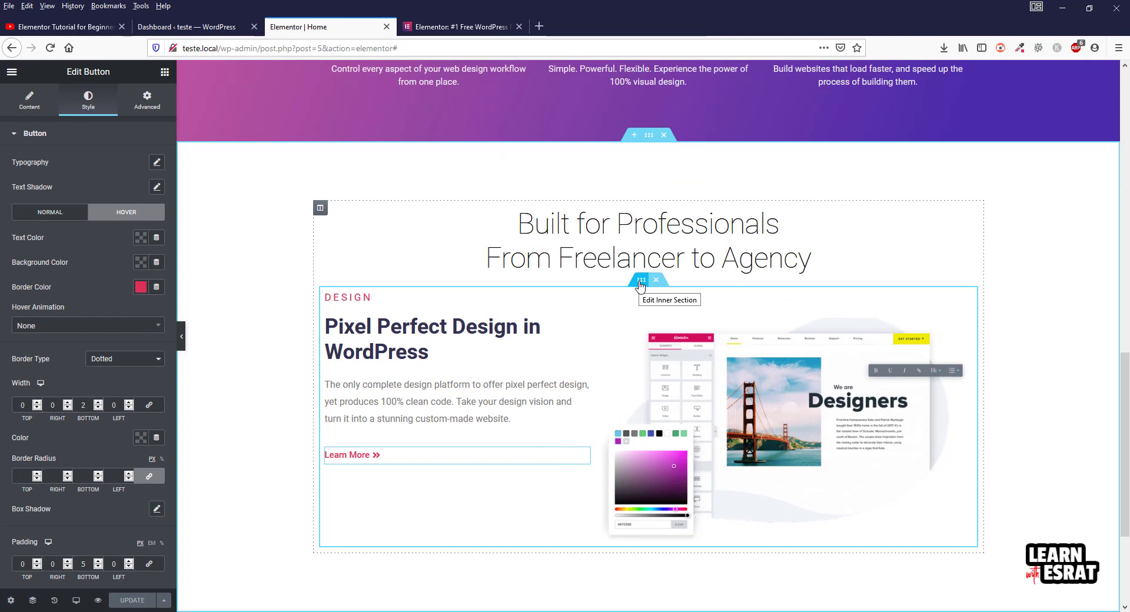
Set the Design block's inner section vertical alignment to Middle and update the page
click(640, 280)
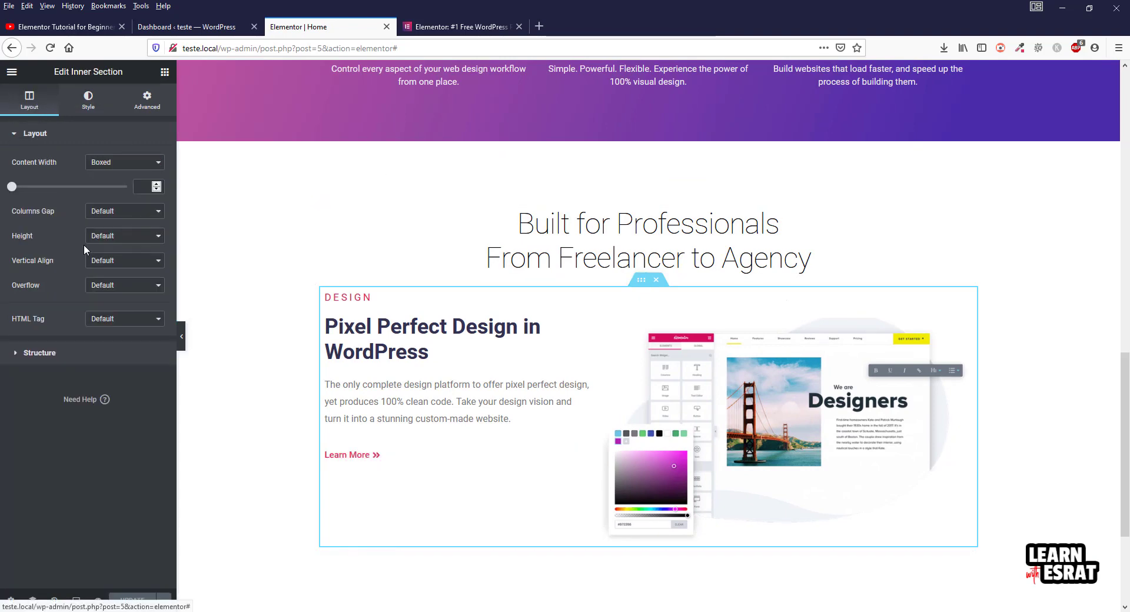
click(106, 268)
click(116, 301)
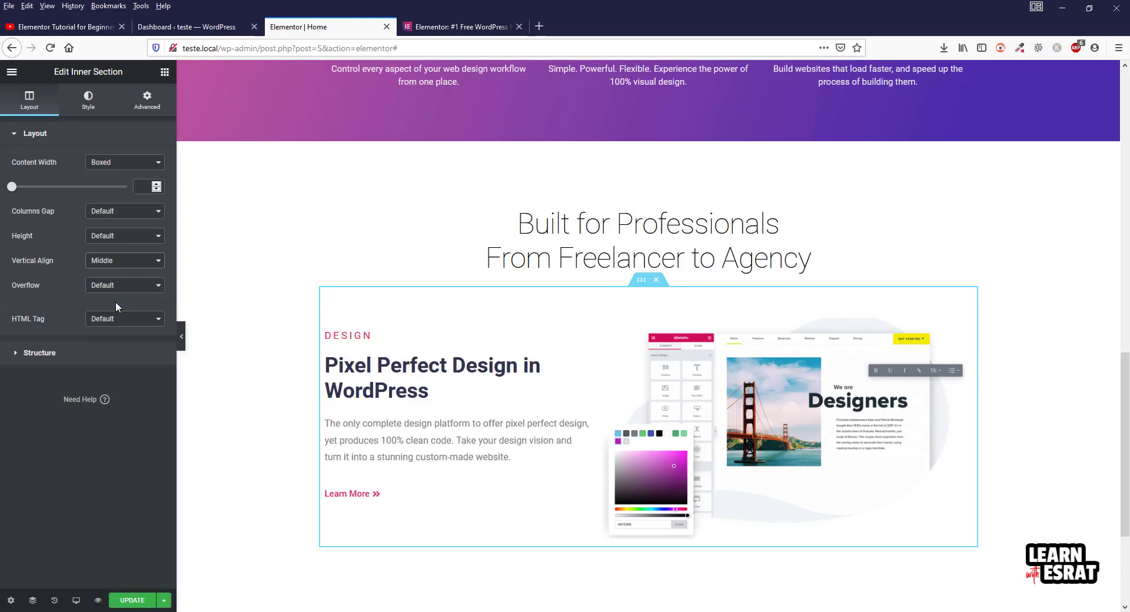
click(127, 600)
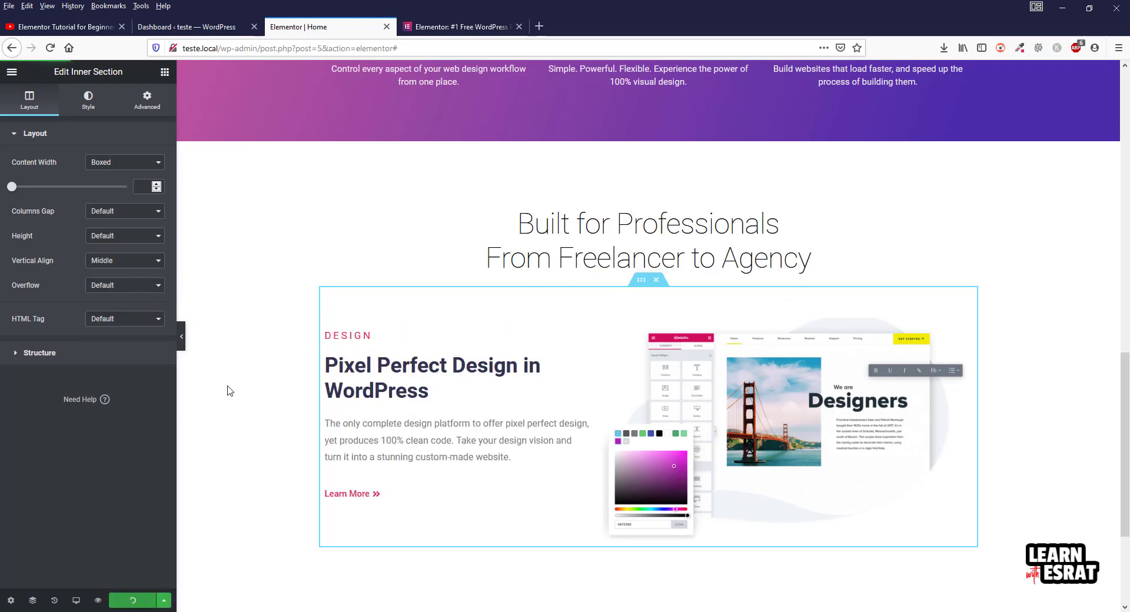
Preview the page without the editing panel and compare the vertically centred Design block with the original on elementor.com
click(181, 336)
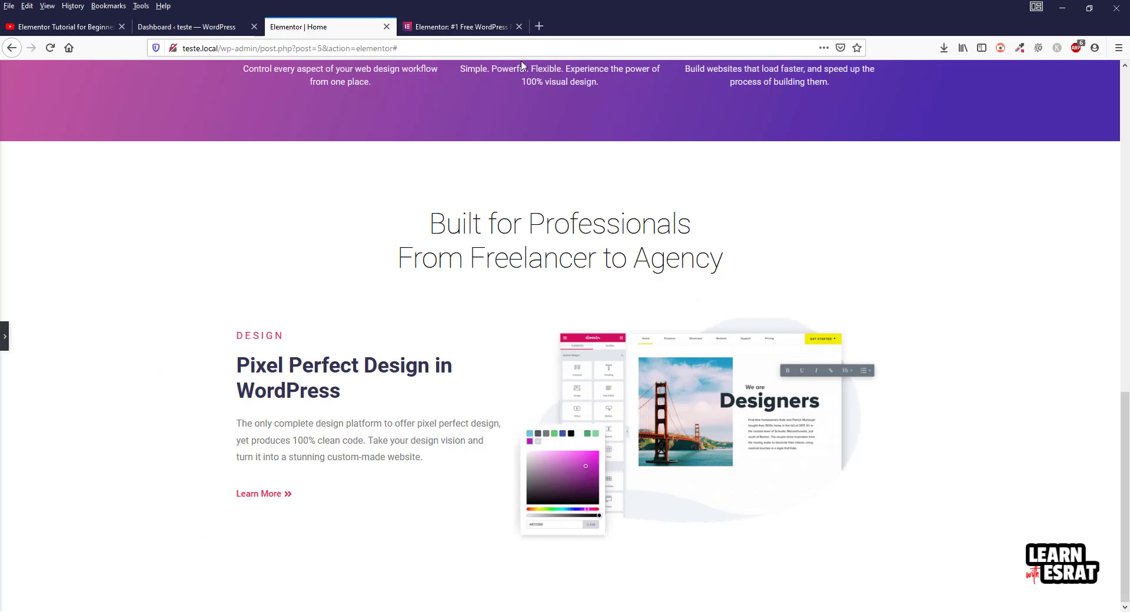
click(456, 27)
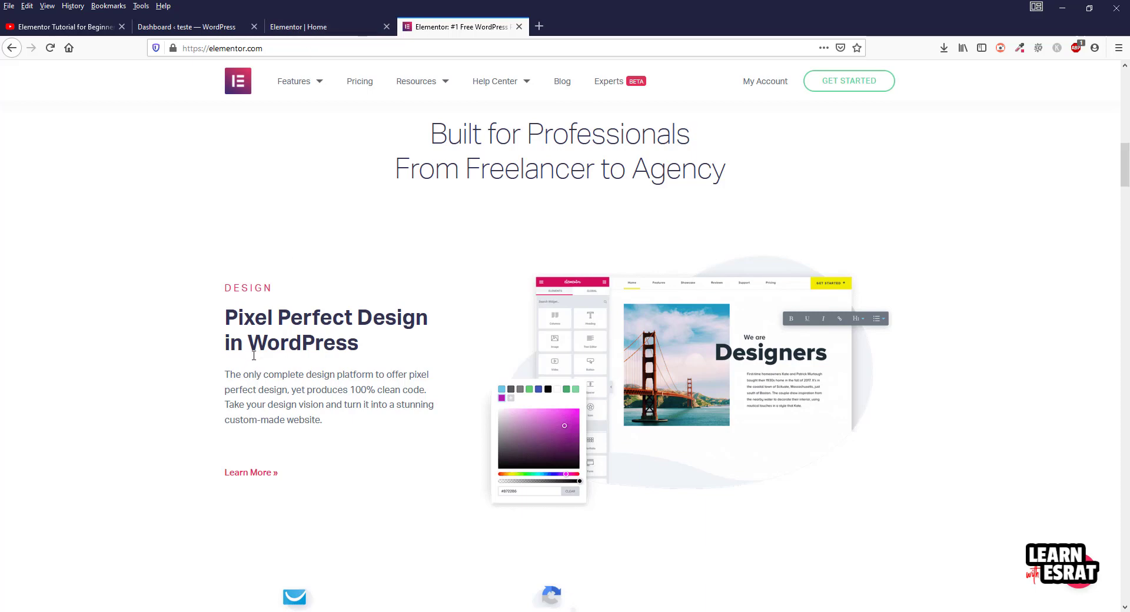
click(326, 28)
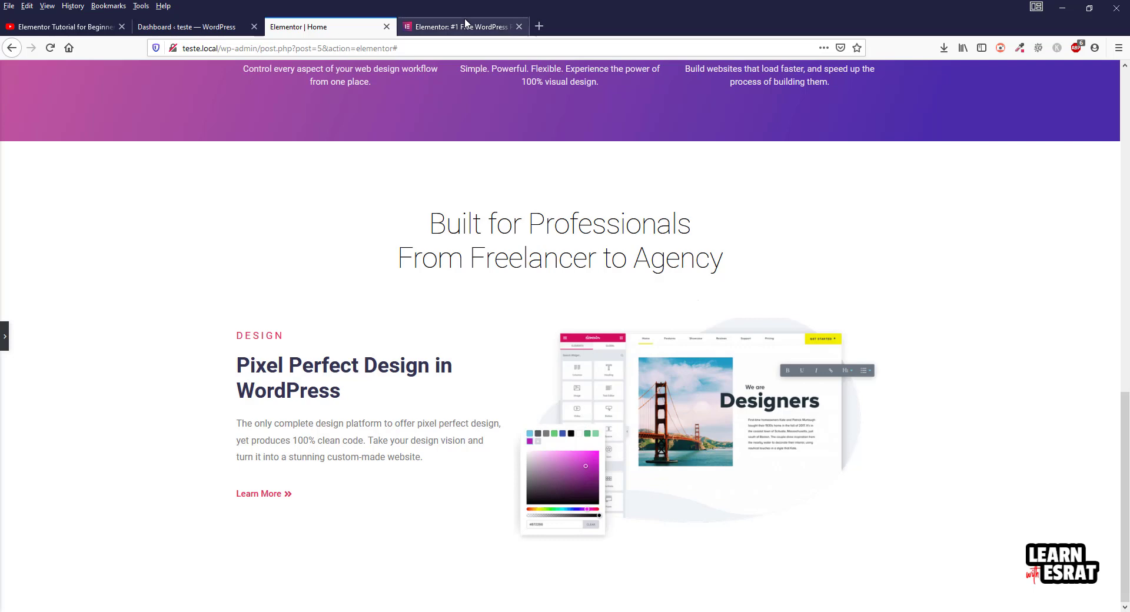
Review the original elementor.com homepage from the Marketing block through the website showcase and user reviews sections
click(462, 26)
scroll(553, 303, down, 5)
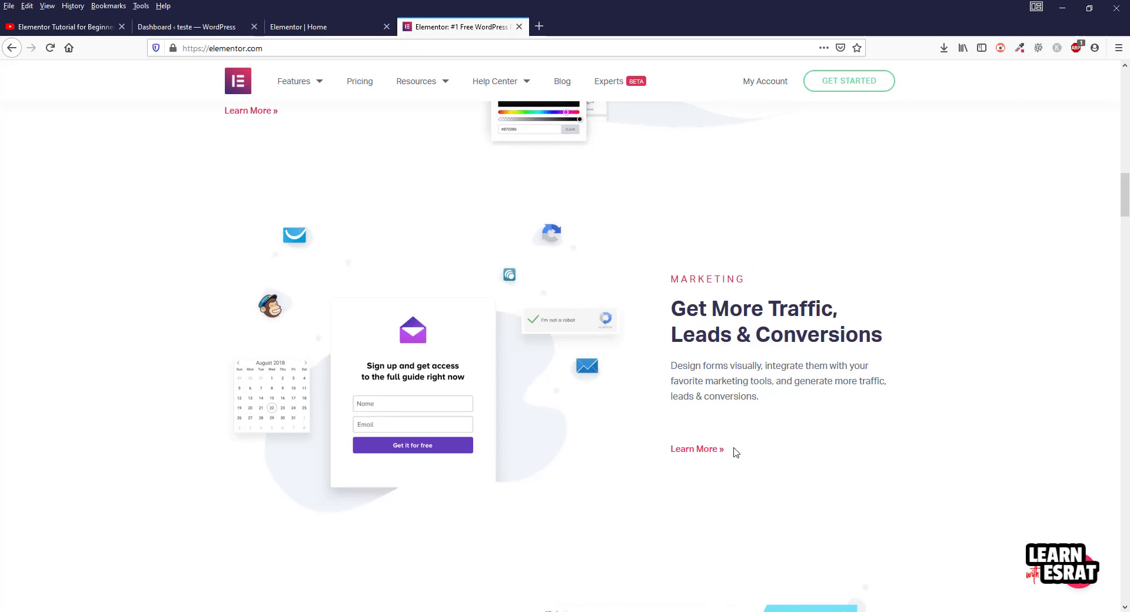
scroll(716, 493, down, 6)
scroll(822, 305, down, 5)
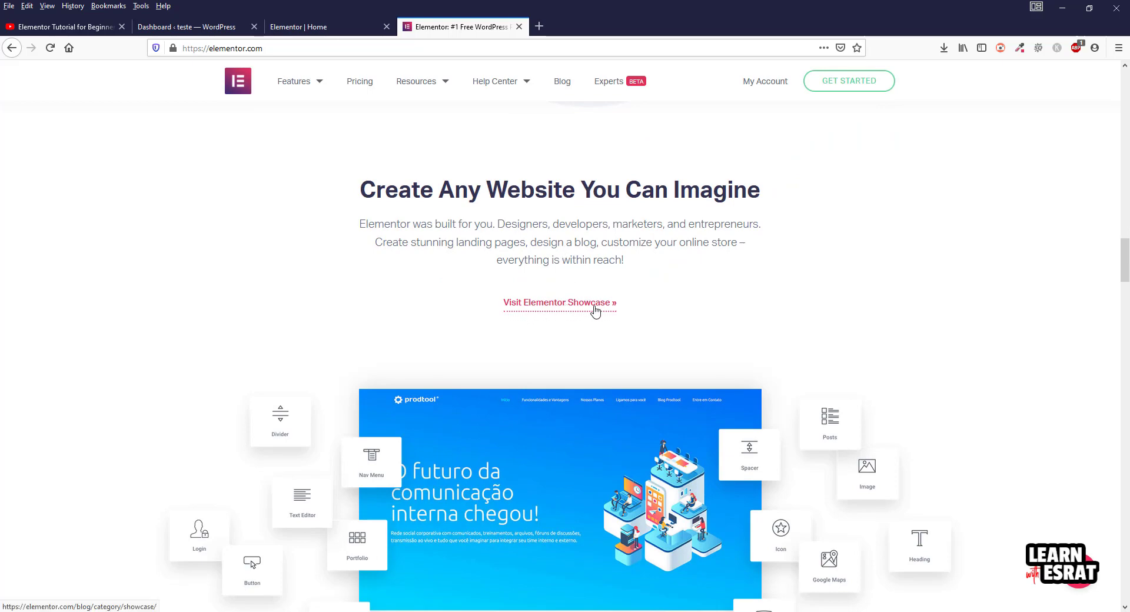
scroll(956, 263, down, 7)
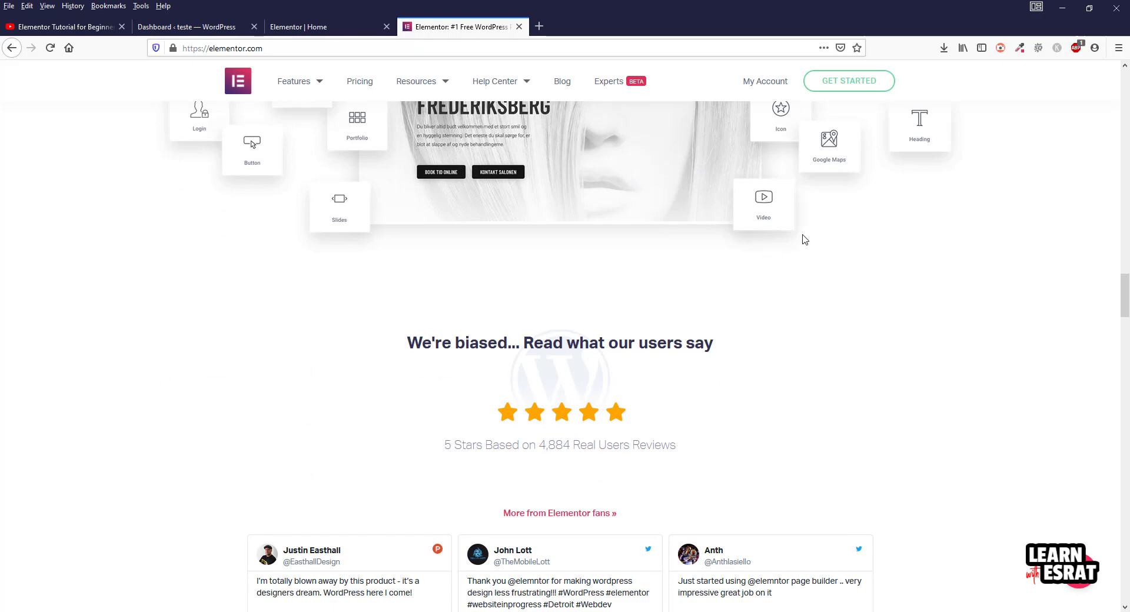
scroll(948, 238, down, 12)
scroll(948, 239, up, 4)
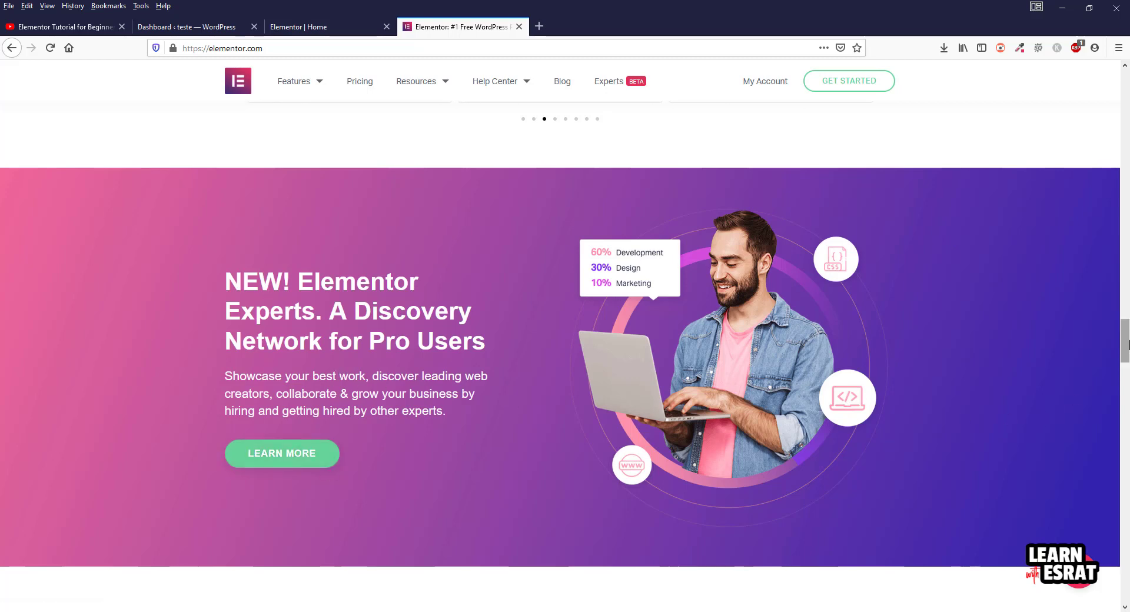
Examine the original's Elementor Experts banner, feature blocks, global and resources sections, and closing call to action above the footer
mouse_move(1127, 344)
mouse_down()
mouse_move(1128, 105)
mouse_move(1128, 388)
mouse_move(1128, 93)
mouse_move(1128, 500)
mouse_move(1128, 344)
mouse_up()
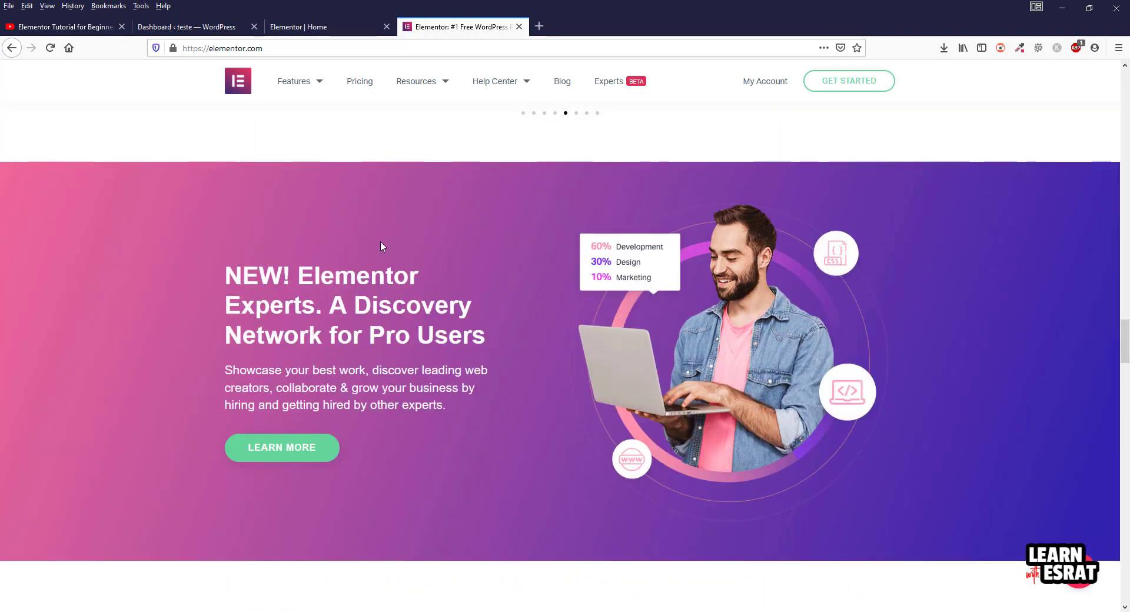
drag(1123, 336, 1125, 385)
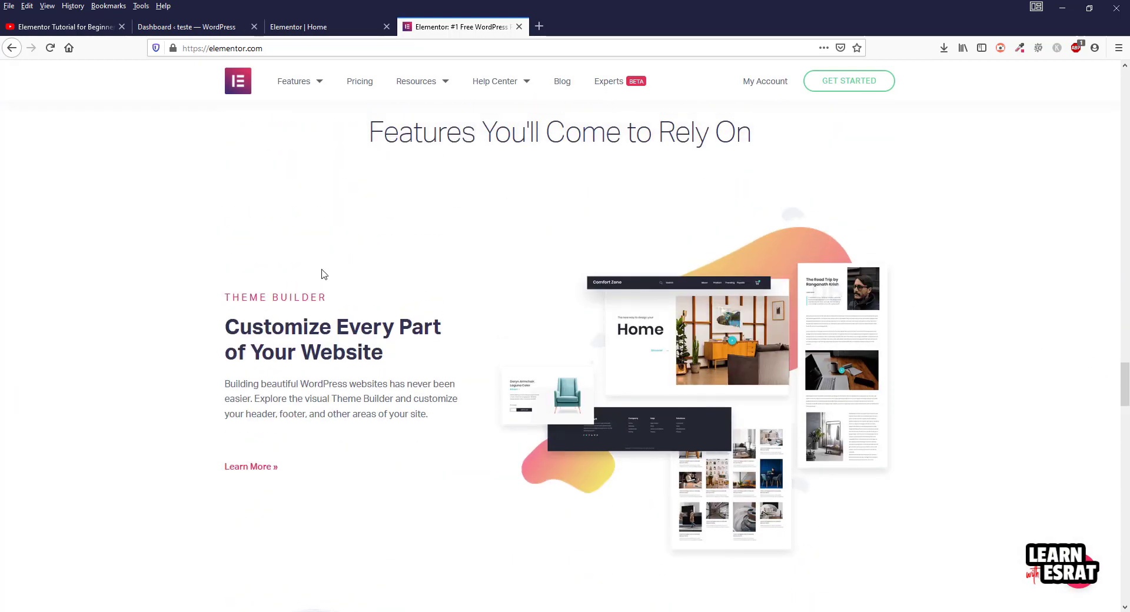
scroll(450, 305, up, 3)
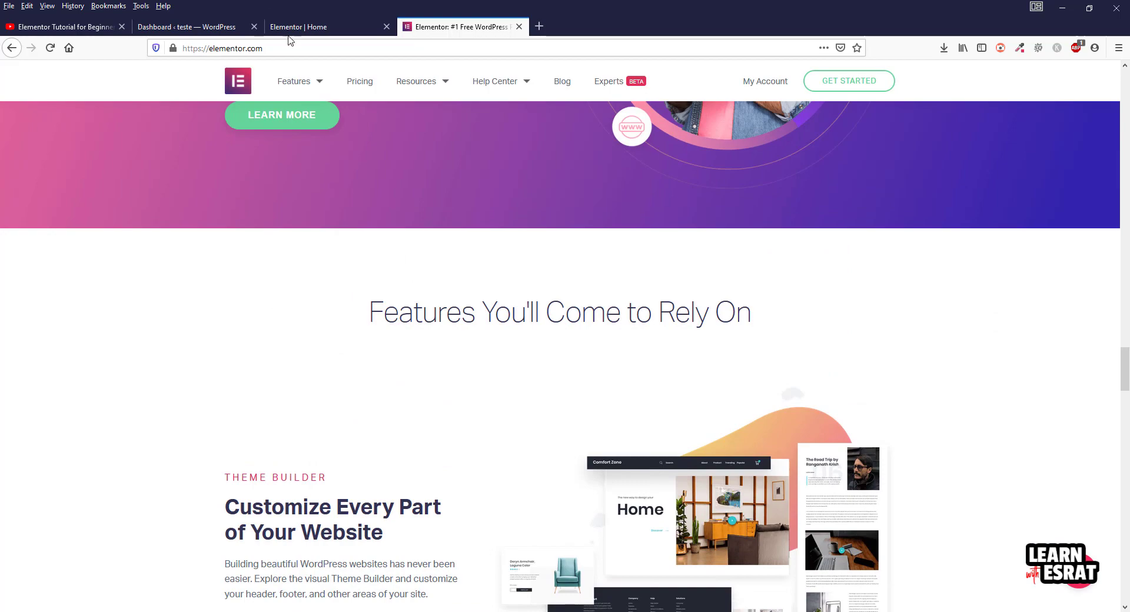
scroll(507, 386, down, 5)
scroll(607, 391, down, 3)
scroll(734, 394, down, 6)
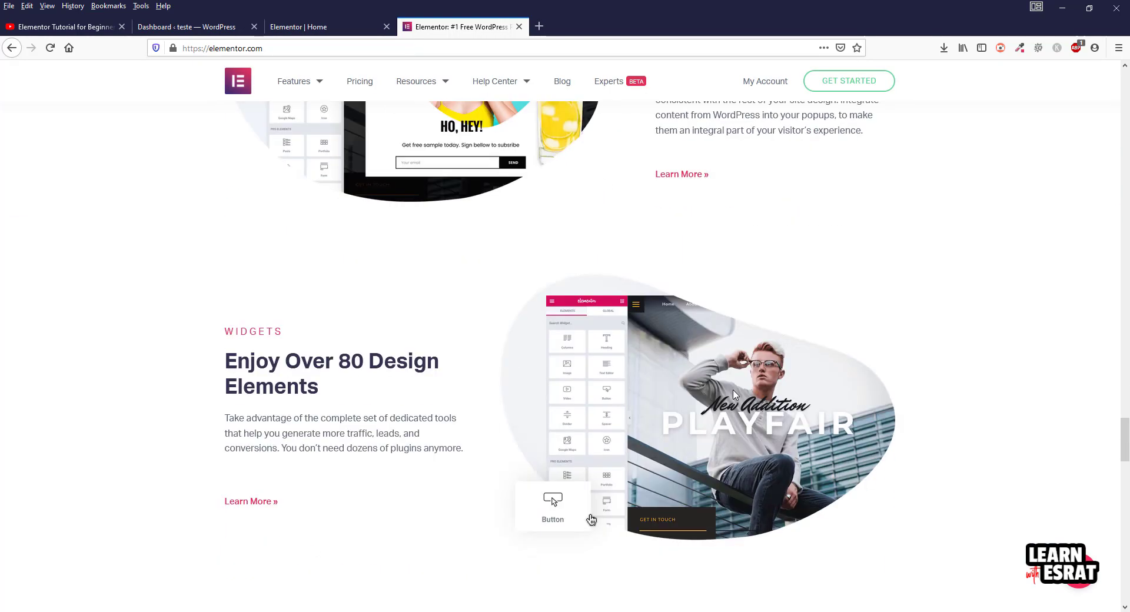
scroll(320, 397, down, 10)
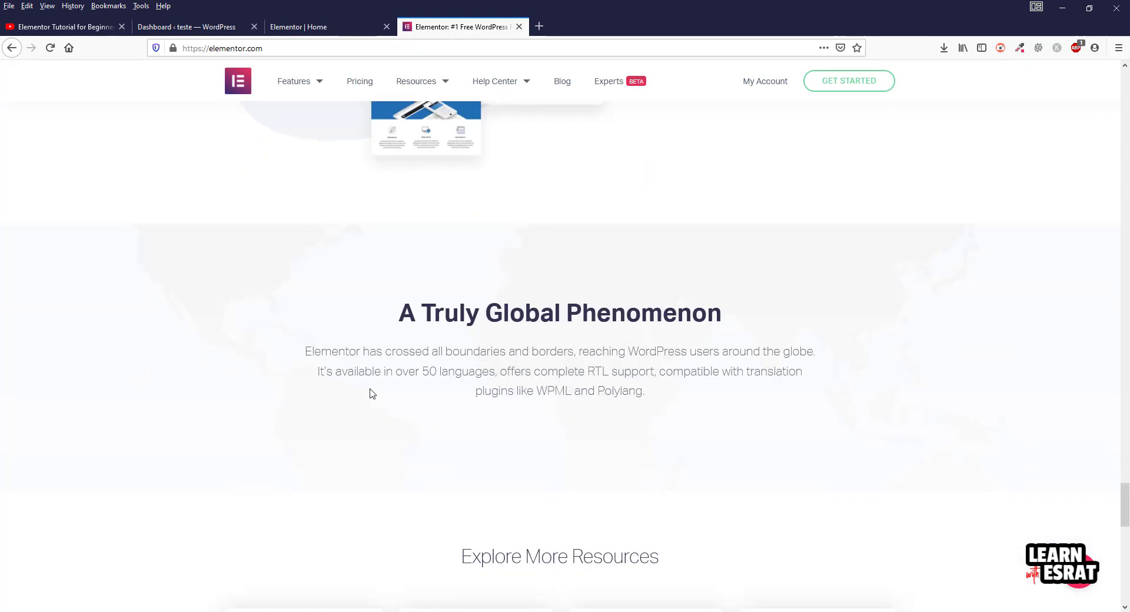
scroll(387, 390, down, 5)
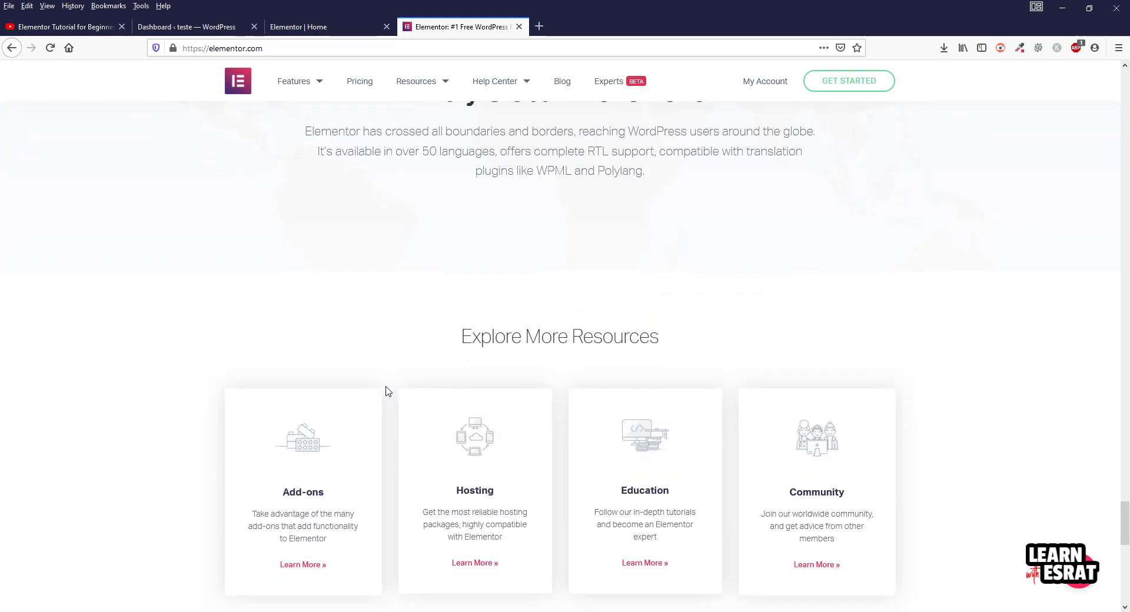
scroll(920, 474, down, 6)
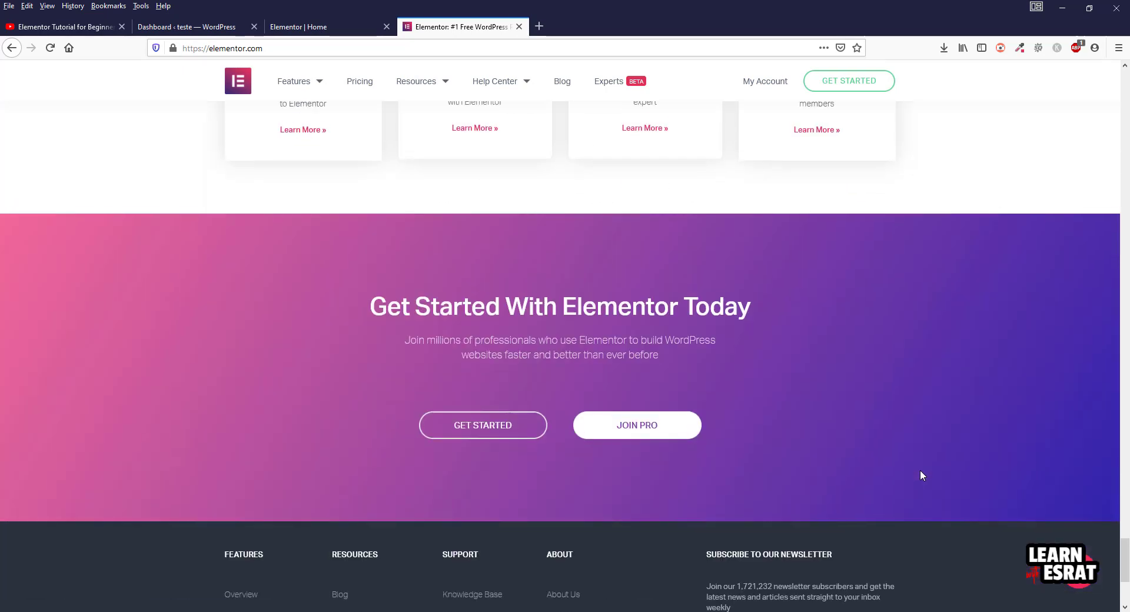
scroll(1114, 463, up, 6)
drag(1124, 533, 1126, 256)
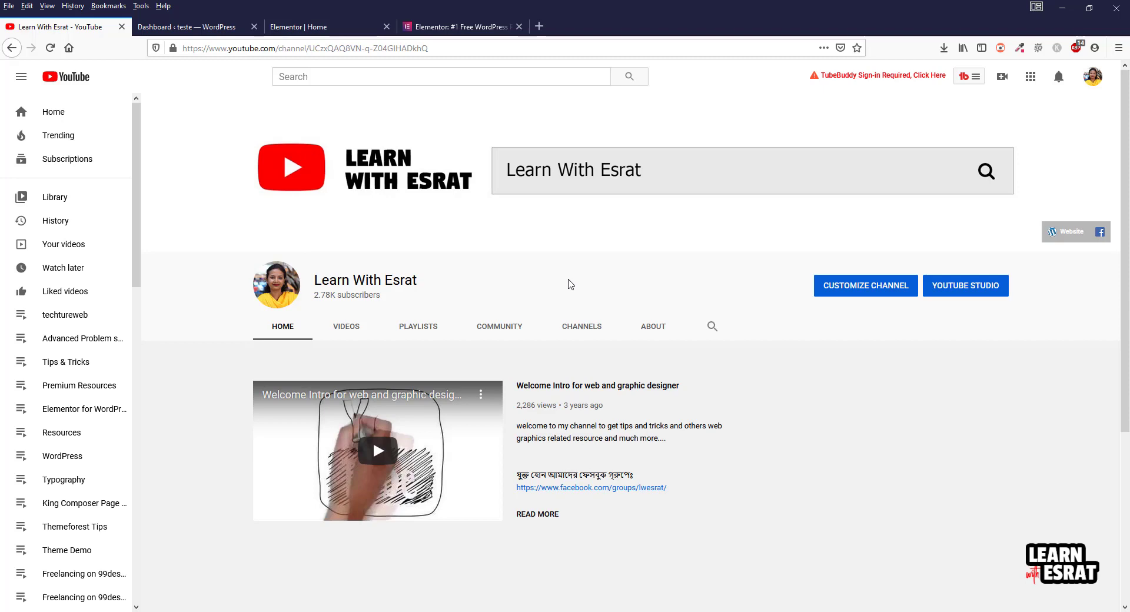
scroll(821, 289, down, 4)
scroll(820, 287, up, 4)
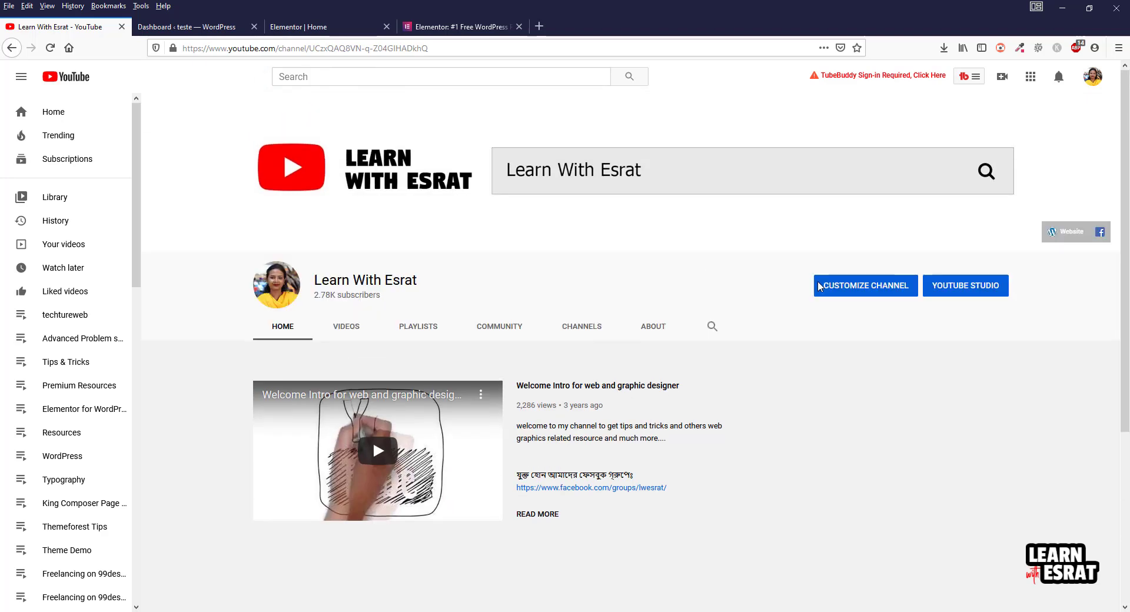